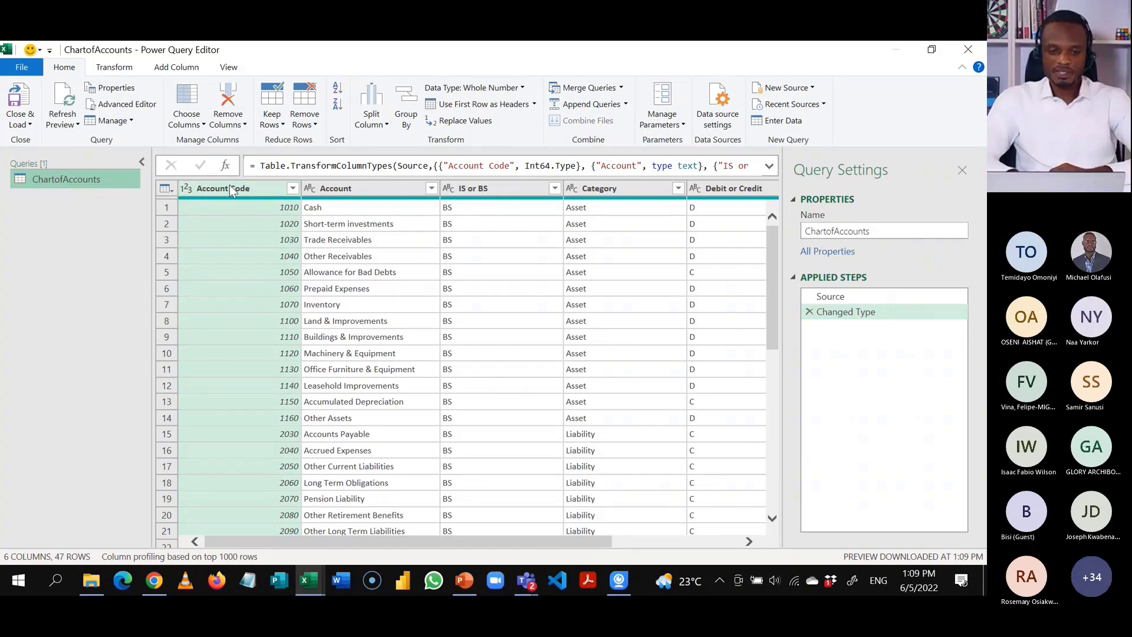
# Review the data types of the ChartofAccounts columns from Account through Account Group.
pyautogui.click(413, 188)
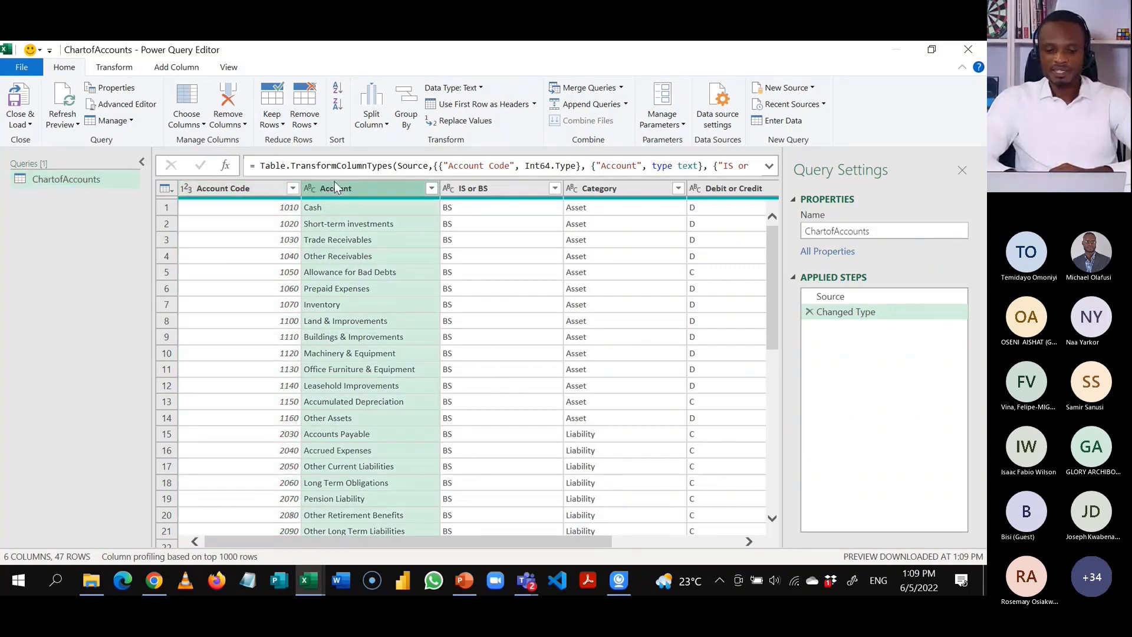
pyautogui.click(477, 189)
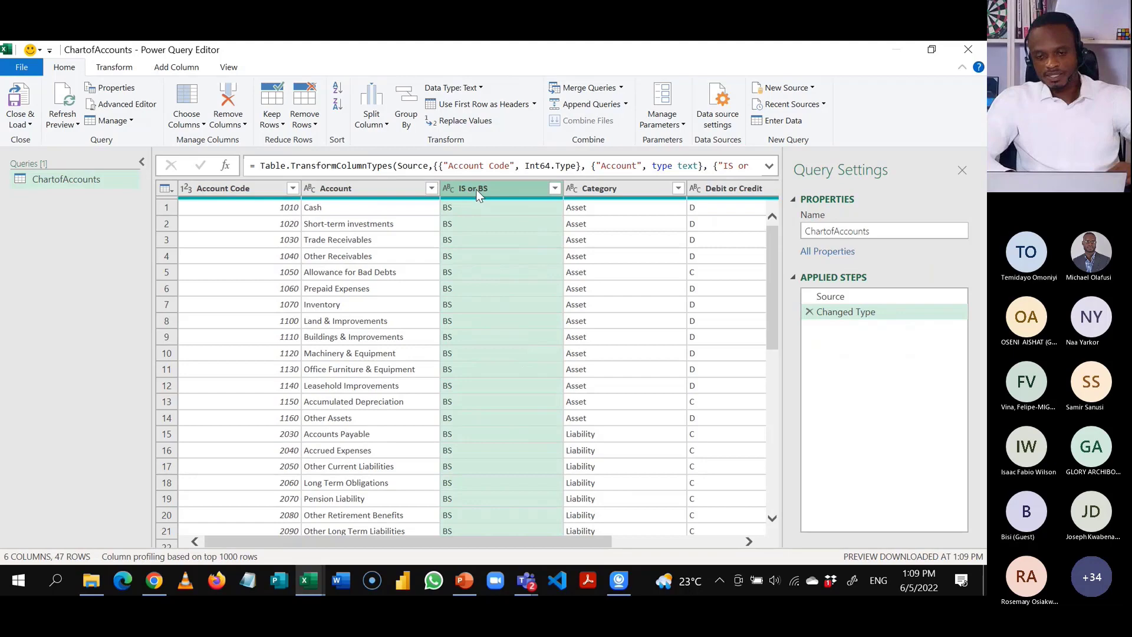
pyautogui.press('Right')
pyautogui.press('Right')
pyautogui.press('Right')
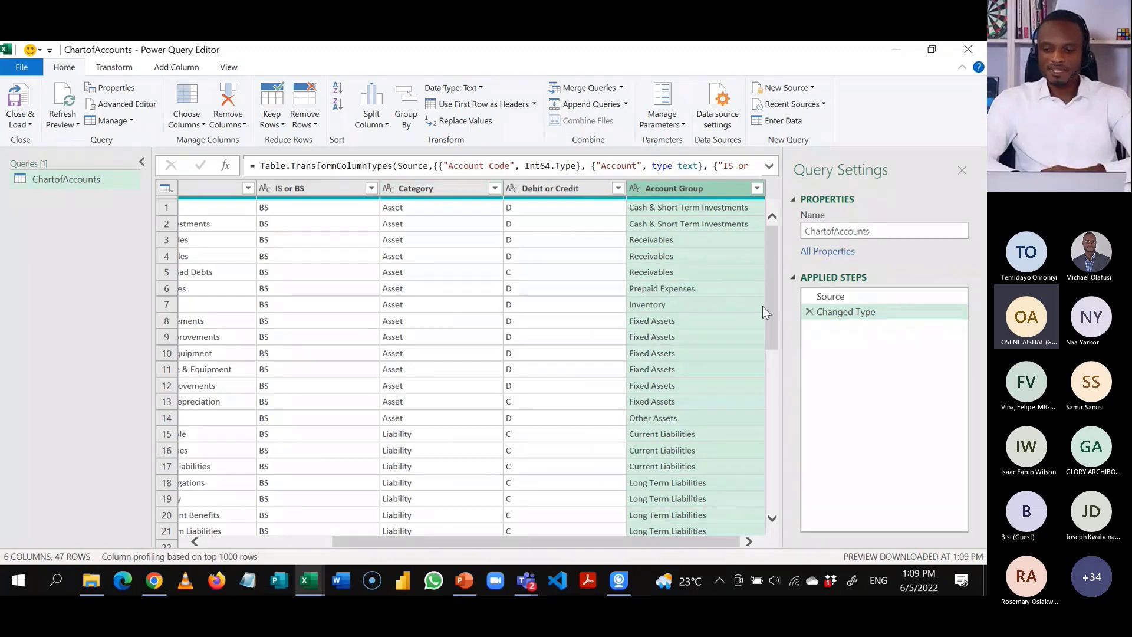
# Copy the entire formula of the Source step in the ChartofAccounts query.
pyautogui.click(831, 298)
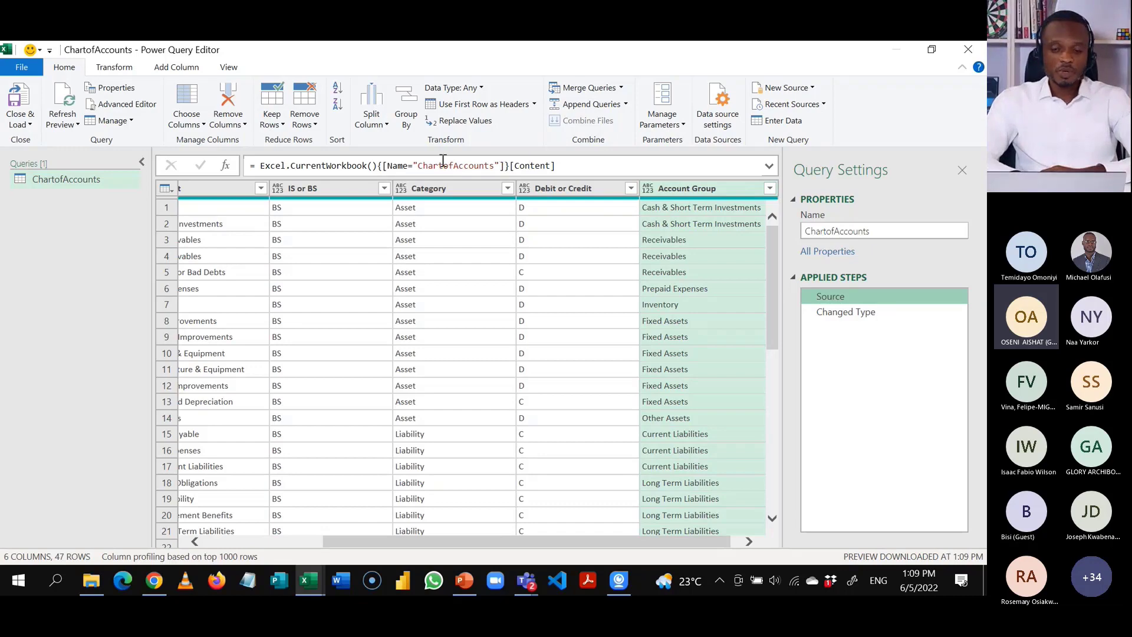
pyautogui.click(572, 170)
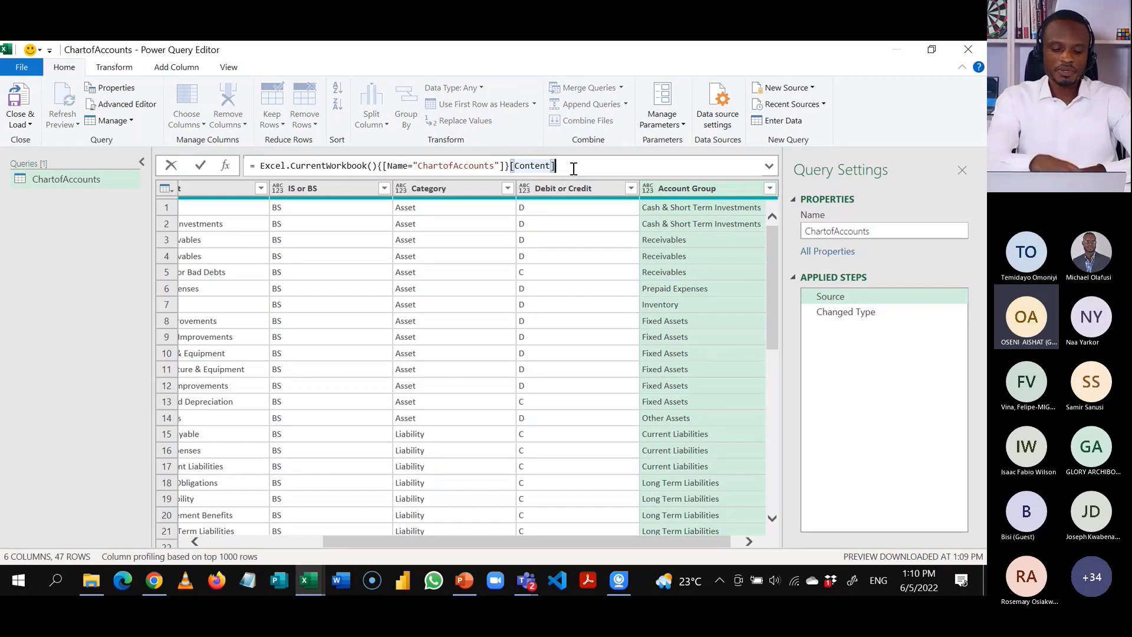
pyautogui.hotkey('ctrl', 'a')
pyautogui.hotkey('ctrl', 'c')
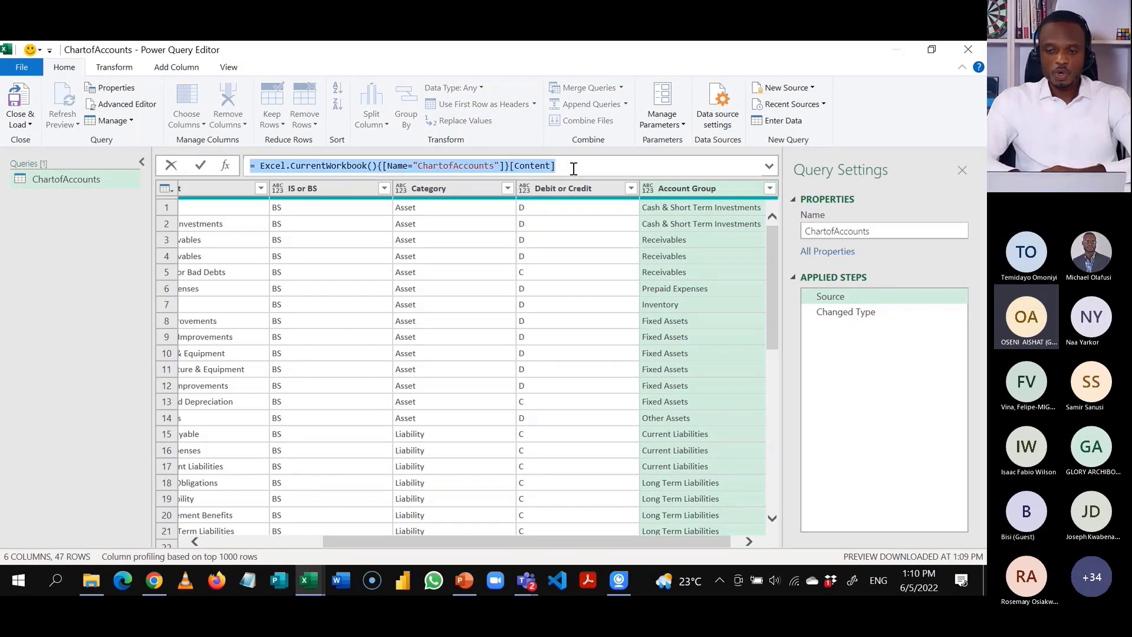
# Create a new blank query and paste the copied Excel.CurrentWorkbook formula as its source.
pyautogui.click(809, 91)
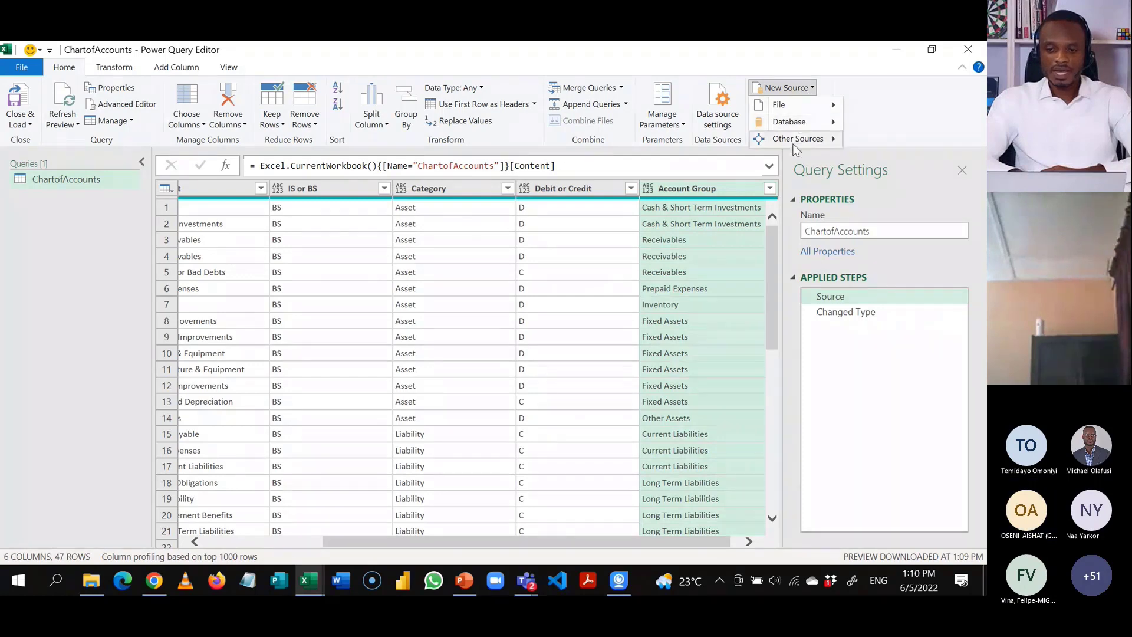
pyautogui.moveTo(802, 139)
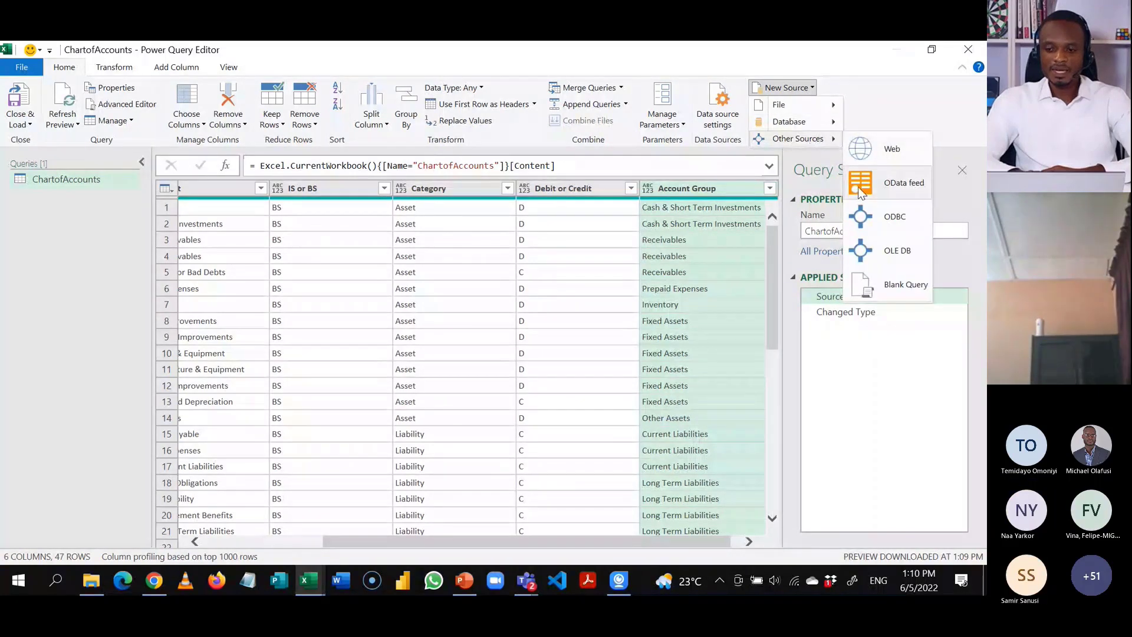
pyautogui.click(867, 297)
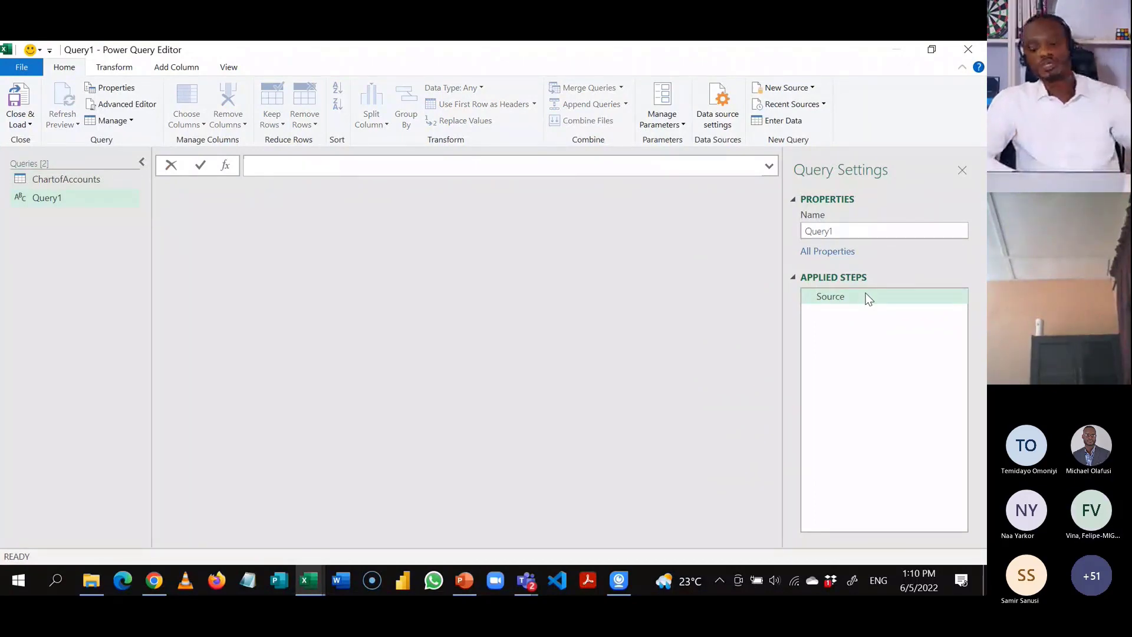
pyautogui.hotkey('ctrl', 'v')
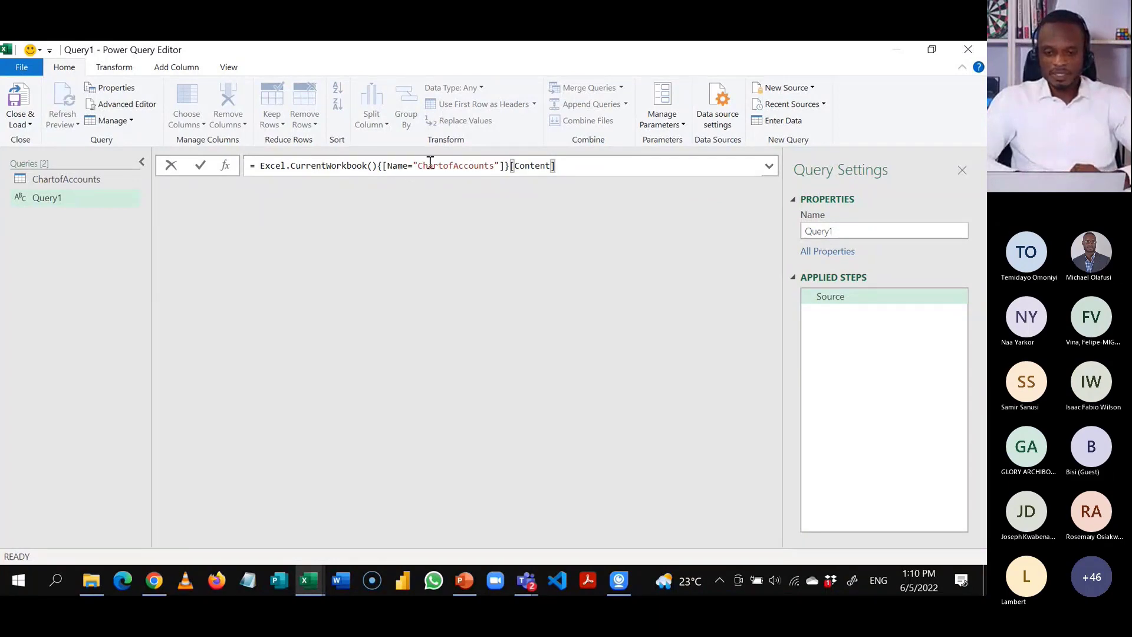
# Replace the table name ChartofAccounts with Journal in the new query's source formula and load that table.
pyautogui.click(495, 166)
pyautogui.doubleClick(494, 165)
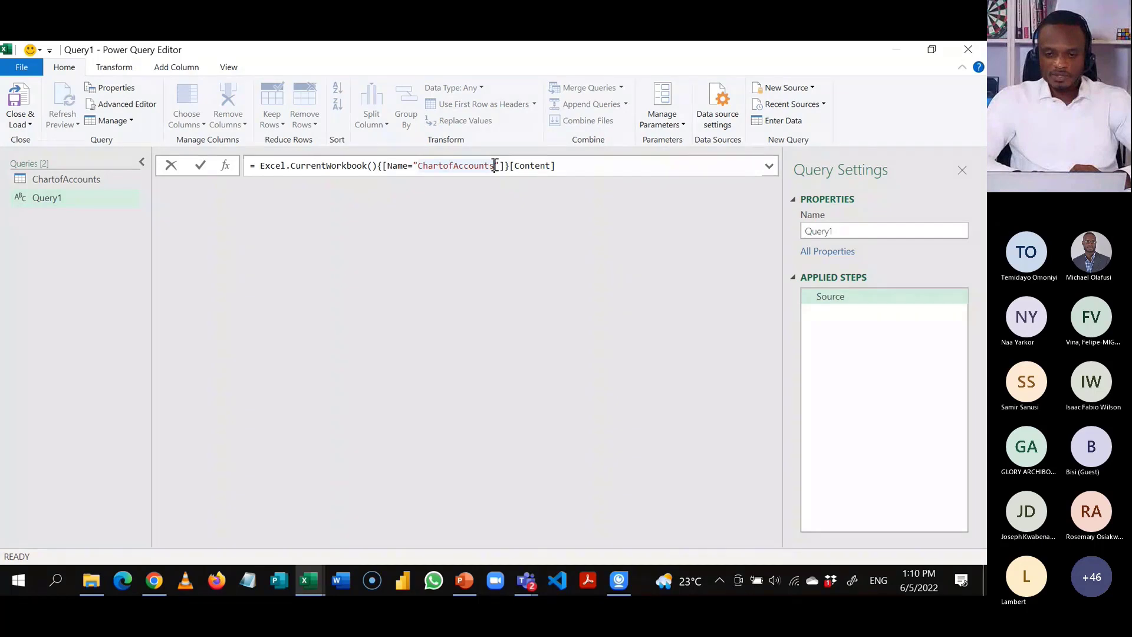
pyautogui.press('BackSpace')
pyautogui.press('BackSpace')
pyautogui.press('BackSpace')
pyautogui.press('BackSpace')
pyautogui.press('BackSpace')
pyautogui.press('BackSpace')
pyautogui.press('BackSpace')
pyautogui.press('BackSpace')
pyautogui.press('BackSpace')
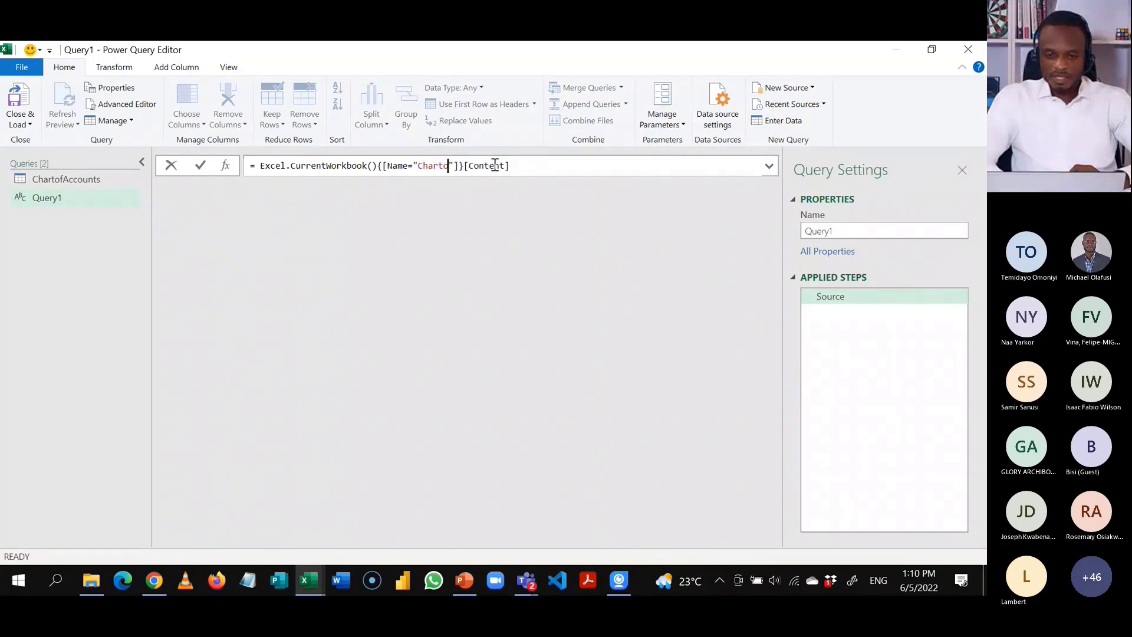
pyautogui.press('BackSpace')
pyautogui.press('BackSpace')
pyautogui.press('BackSpace')
pyautogui.press('BackSpace')
pyautogui.press('BackSpace')
pyautogui.press('BackSpace')
pyautogui.write('J')
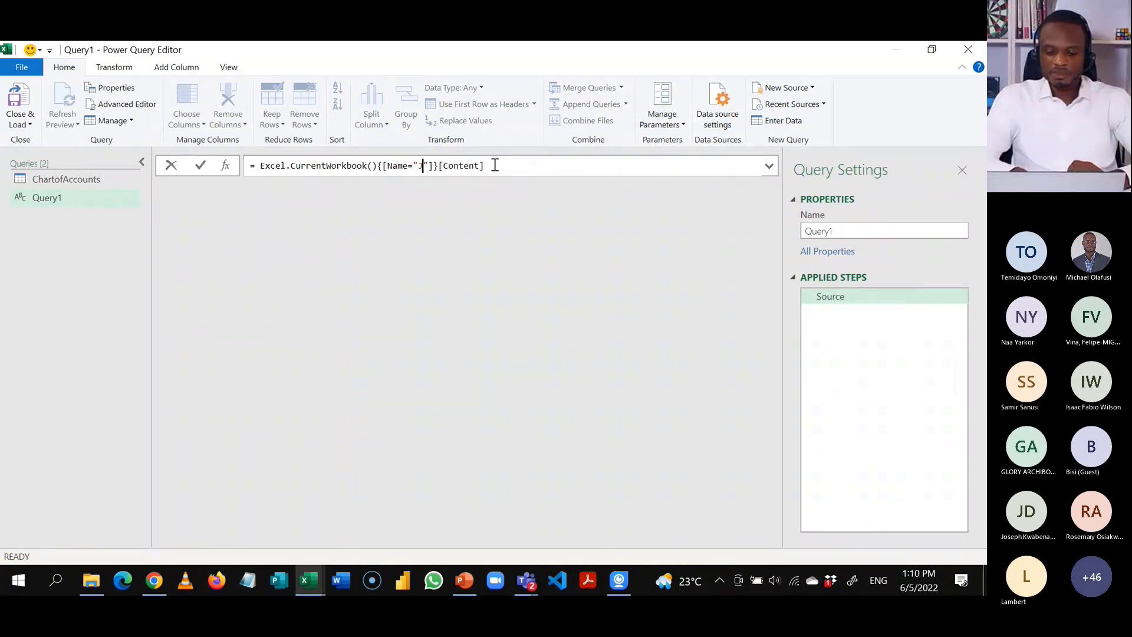
pyautogui.write('ournal')
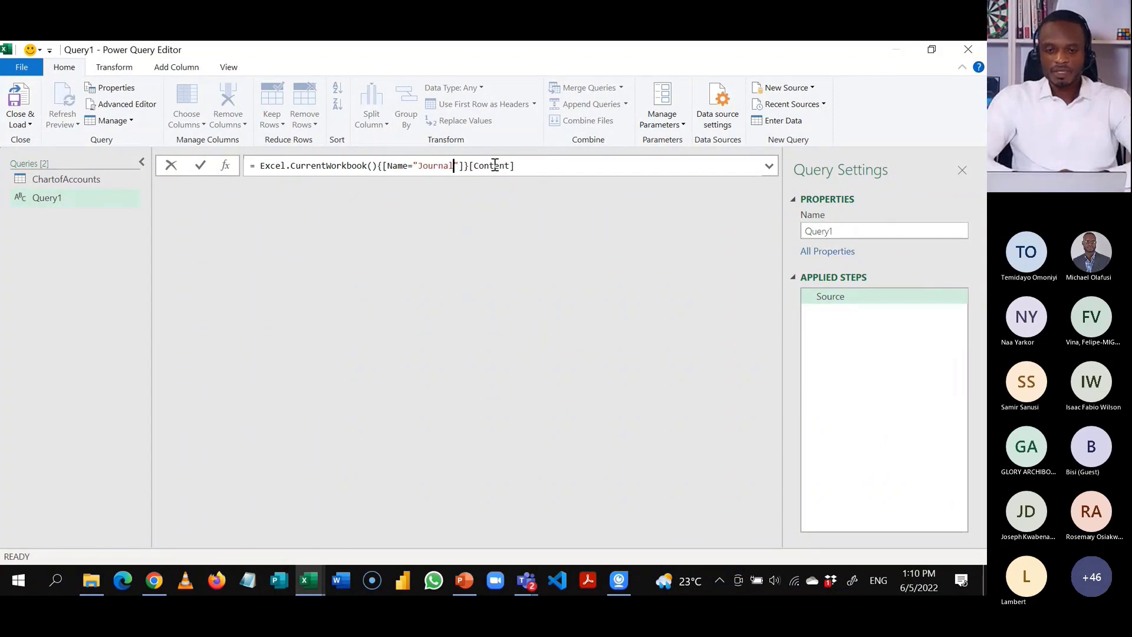
pyautogui.click(537, 165)
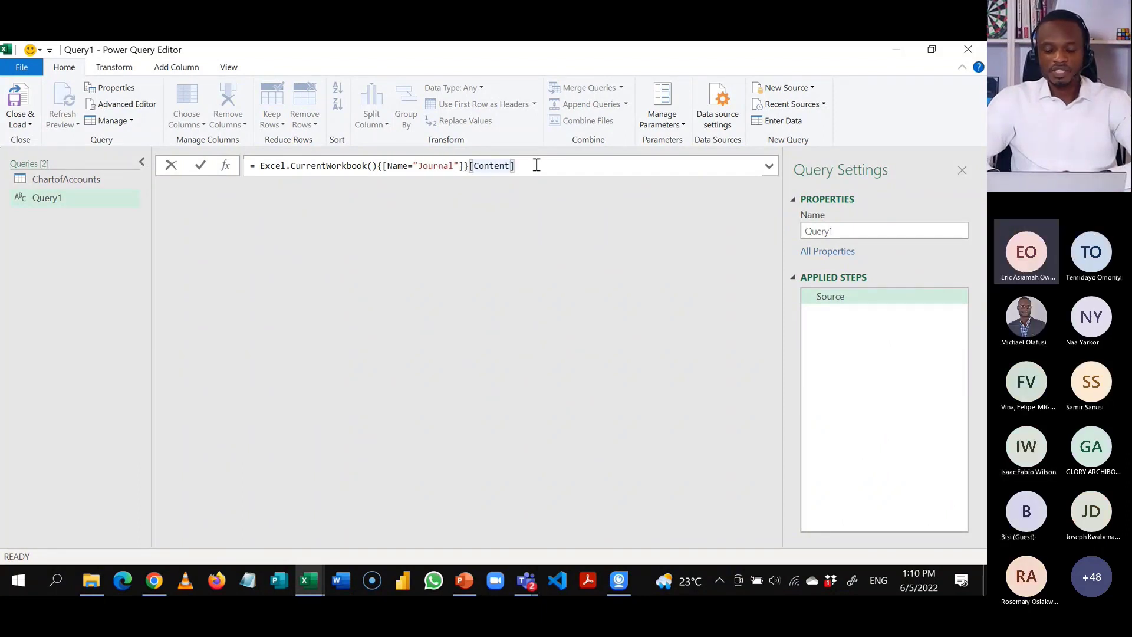
pyautogui.press('Return')
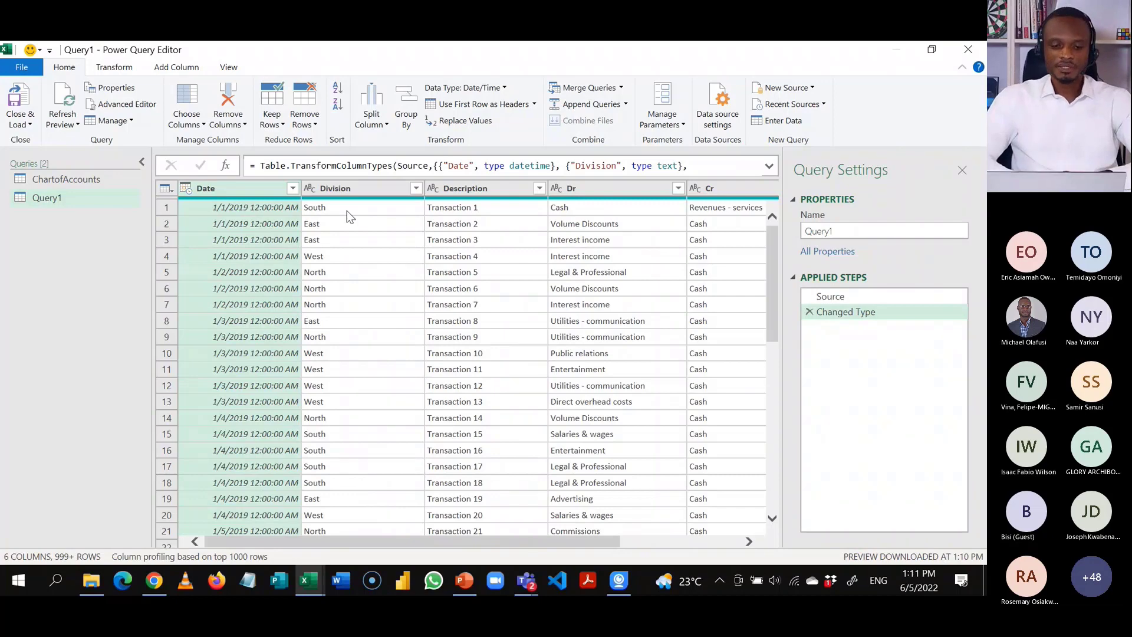
# Change the Date column's type to Date, replacing the existing type conversion.
pyautogui.click(188, 189)
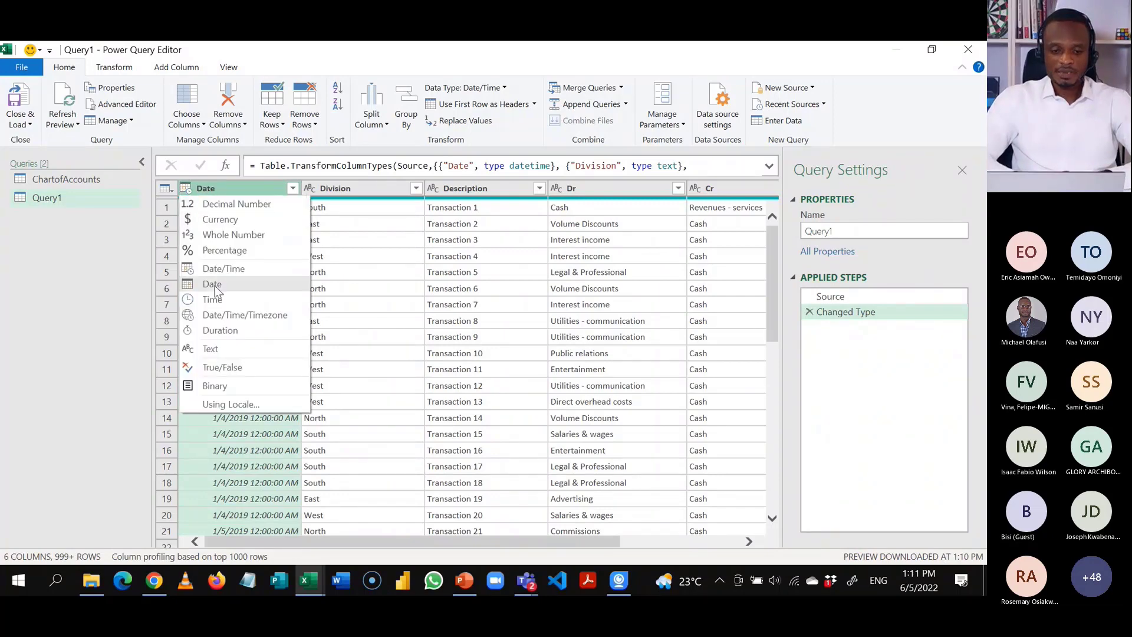
pyautogui.click(214, 285)
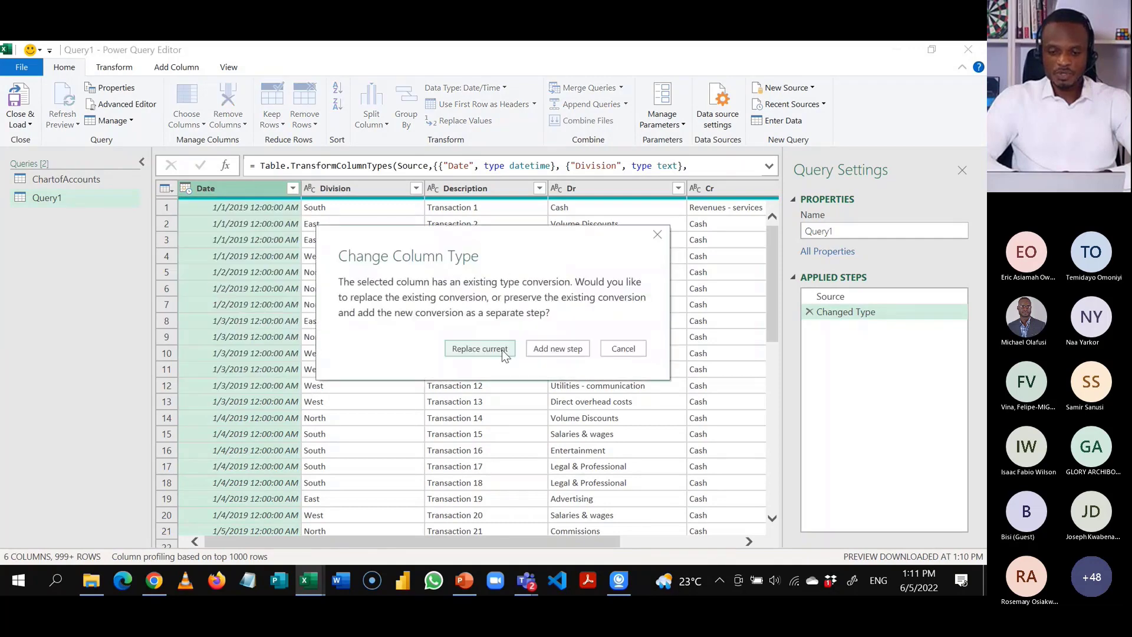
pyautogui.click(502, 350)
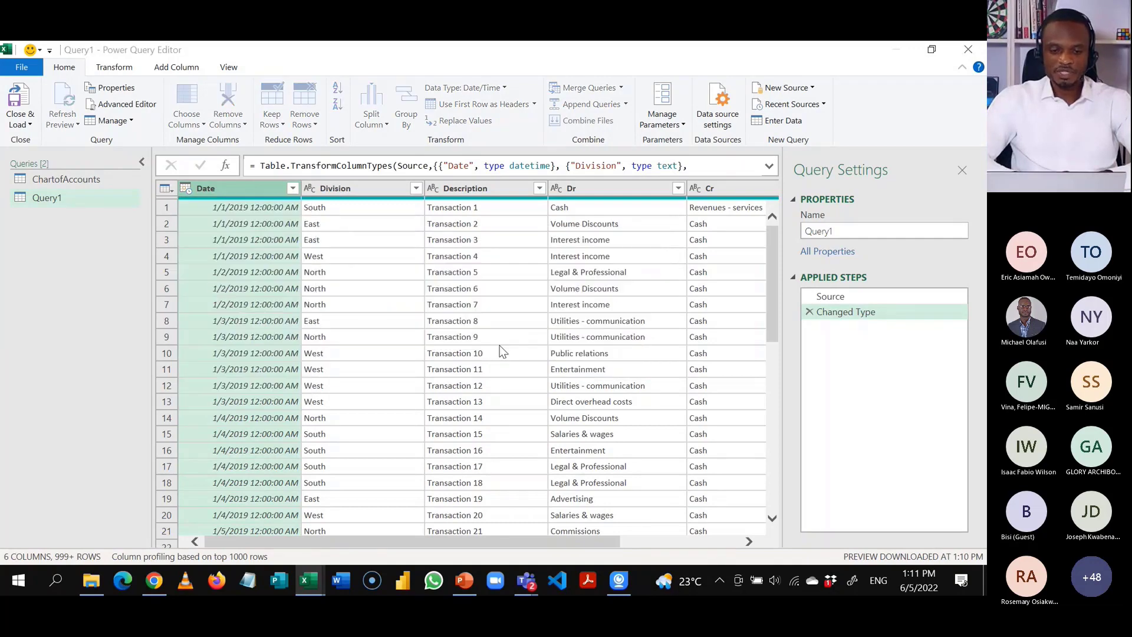
# Review the data types of the remaining columns: Division, Description, Dr, Cr and Amount.
pyautogui.click(369, 192)
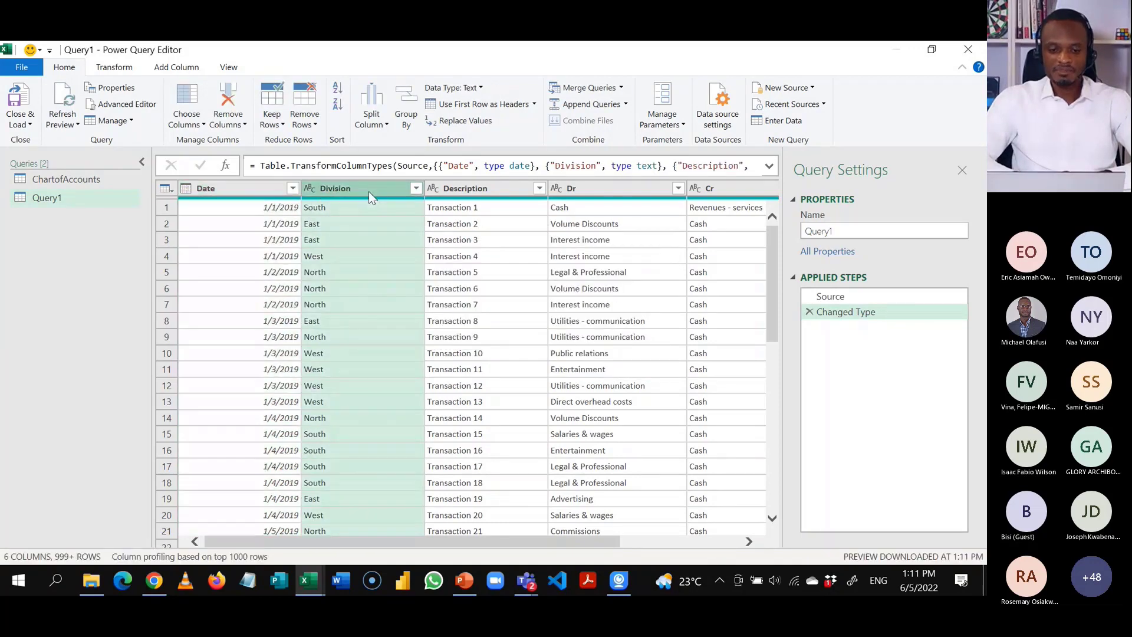
pyautogui.click(480, 184)
pyautogui.click(575, 189)
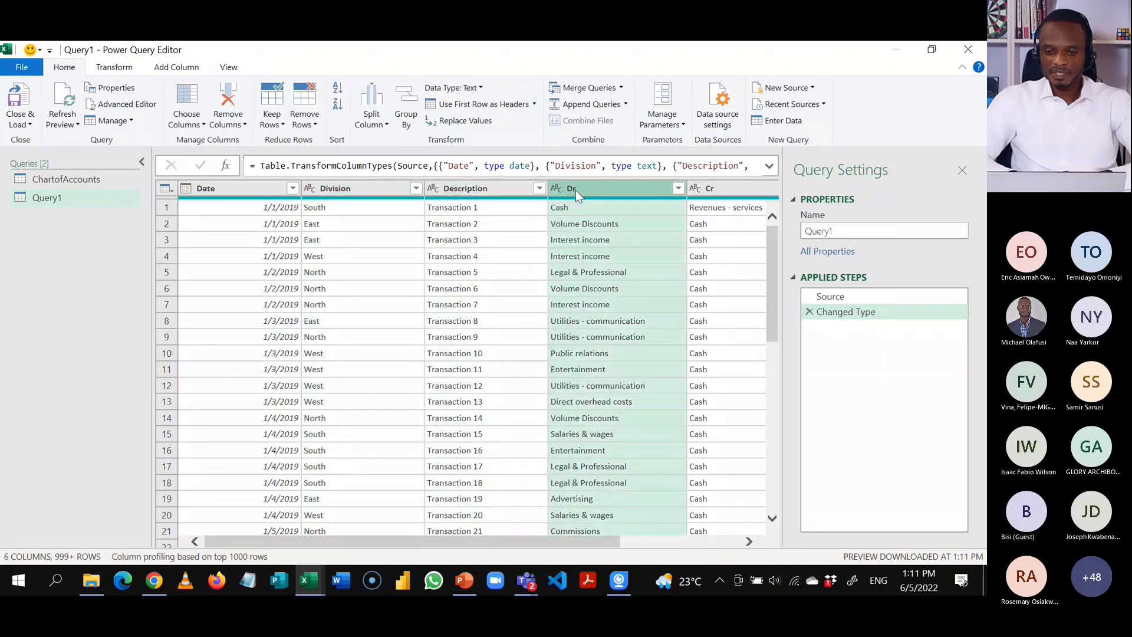
pyautogui.click(561, 531)
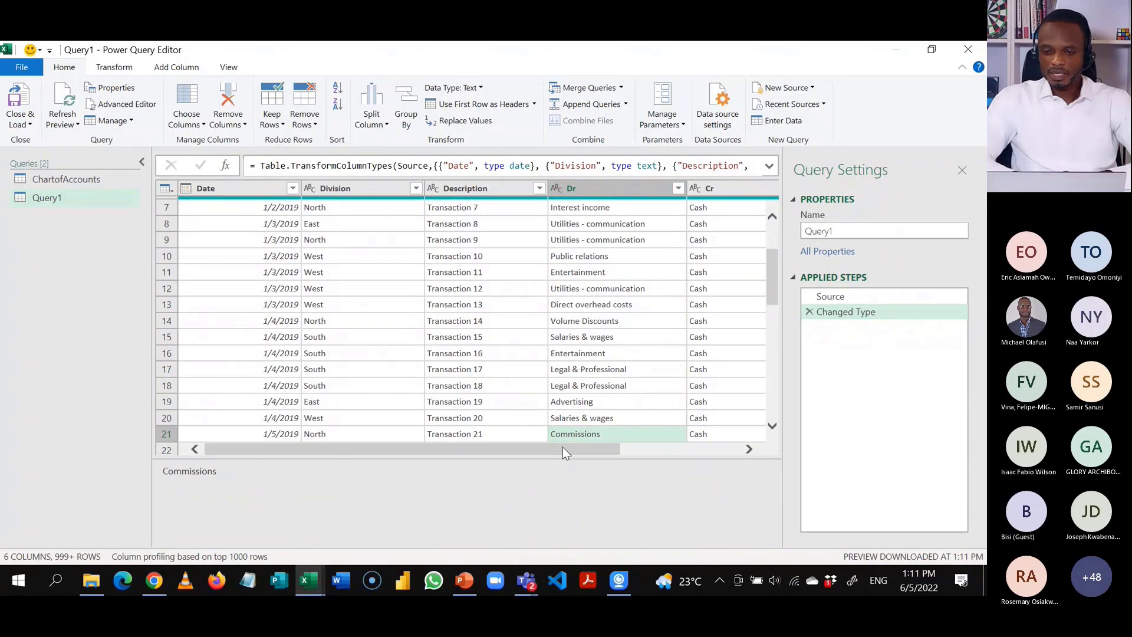
pyautogui.click(707, 189)
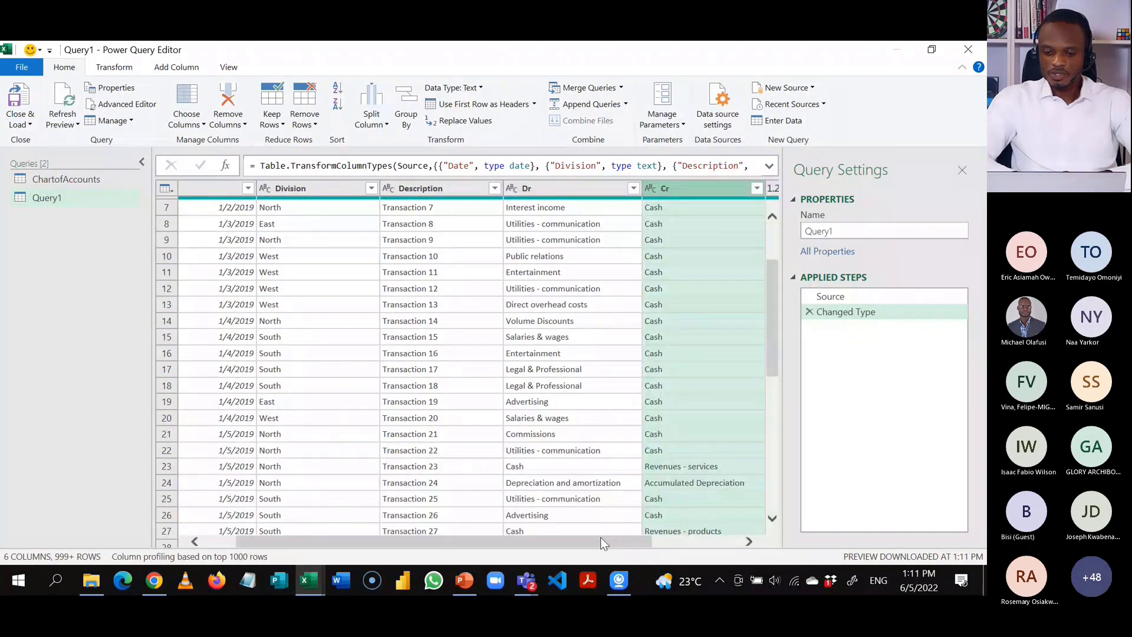
pyautogui.moveTo(600, 545); pyautogui.dragTo(687, 546)
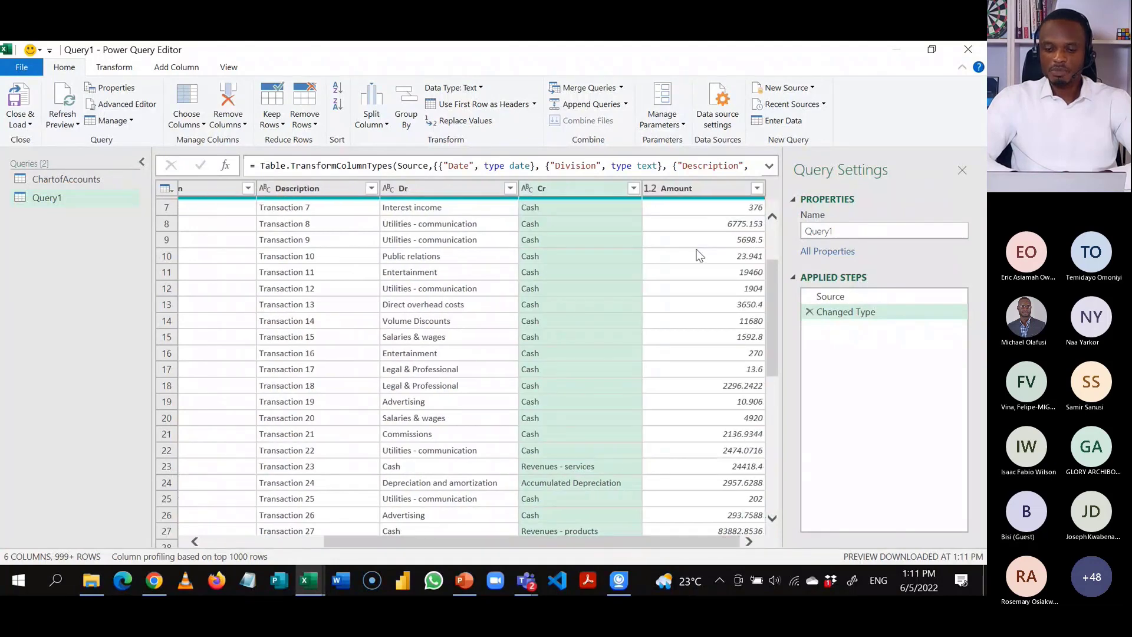
pyautogui.click(695, 191)
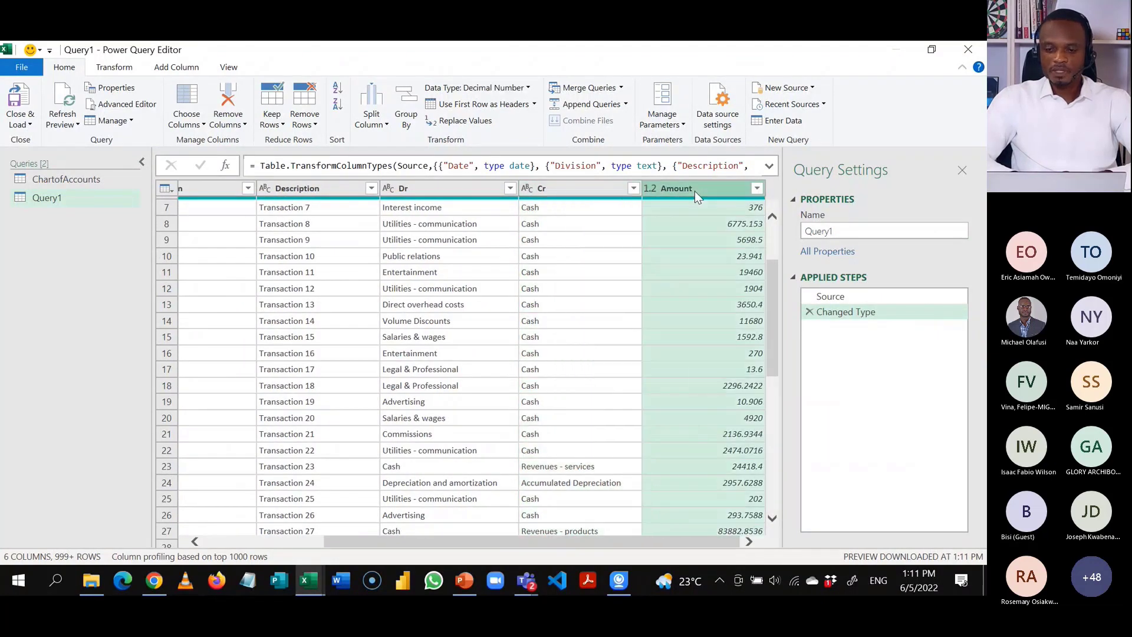
# Rename the new query as Journal.
pyautogui.doubleClick(839, 230)
pyautogui.write('Jo')
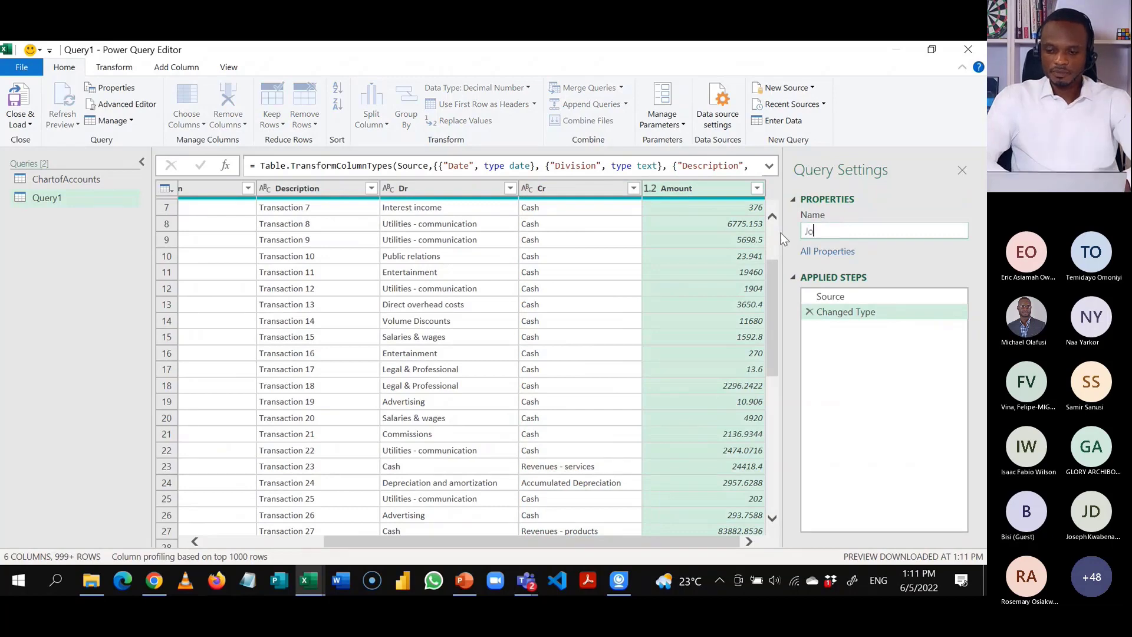
pyautogui.write('urnal')
pyautogui.press('Return')
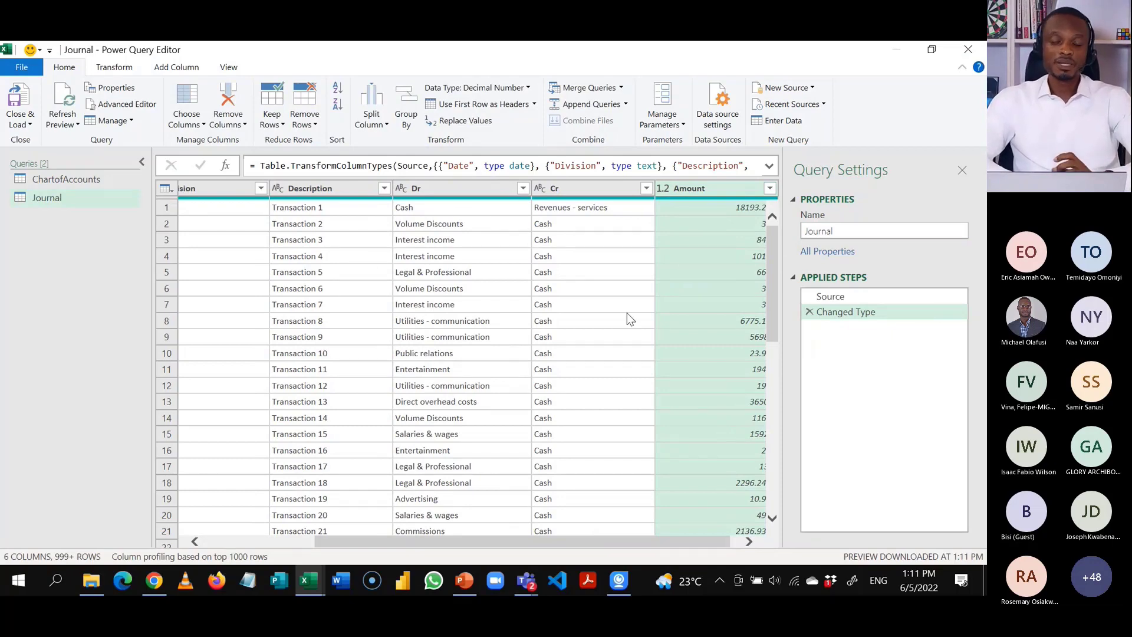
# Unpivot the Dr and Cr columns of the Journal query together.
pyautogui.click(475, 191)
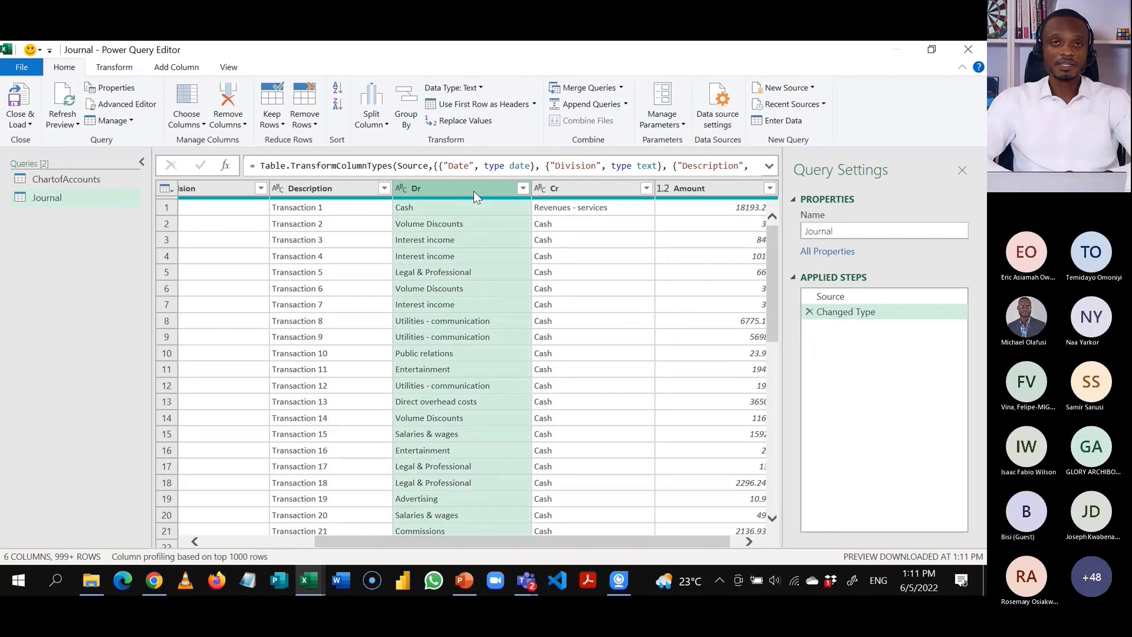
pyautogui.click(570, 189)
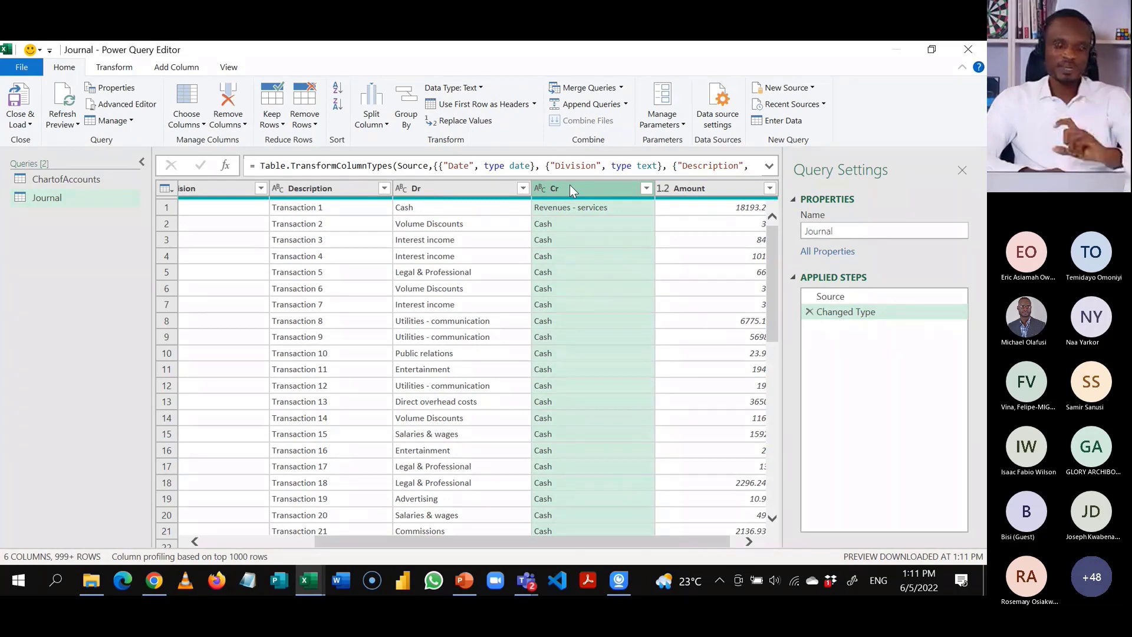
pyautogui.click(466, 192)
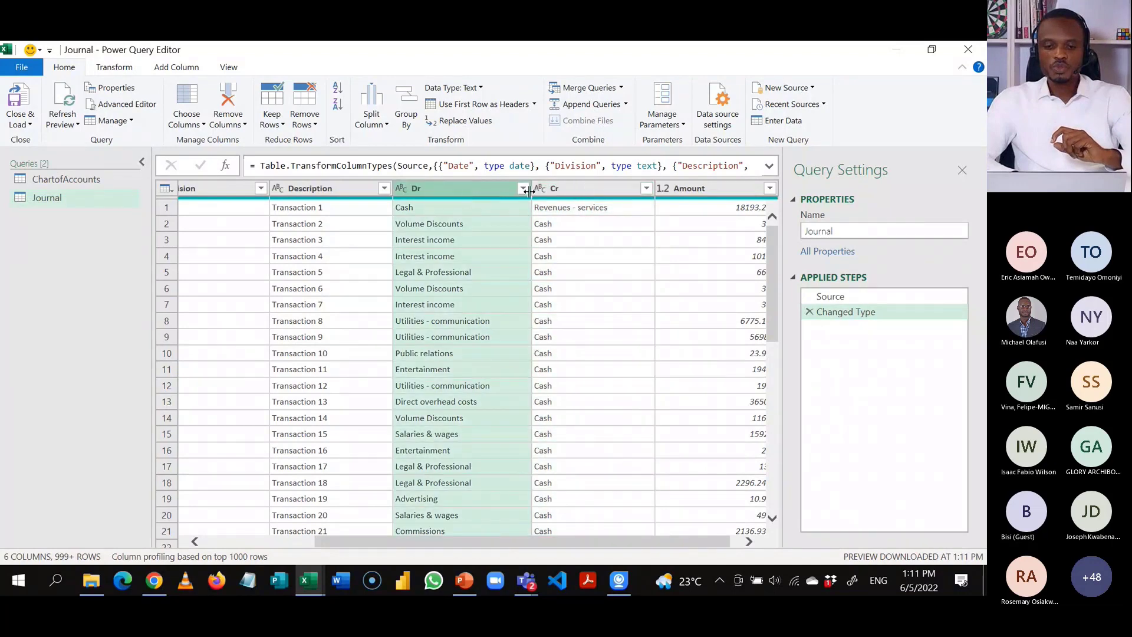
pyautogui.keyDown('ctrl'); pyautogui.click(558, 193); pyautogui.keyUp('ctrl')
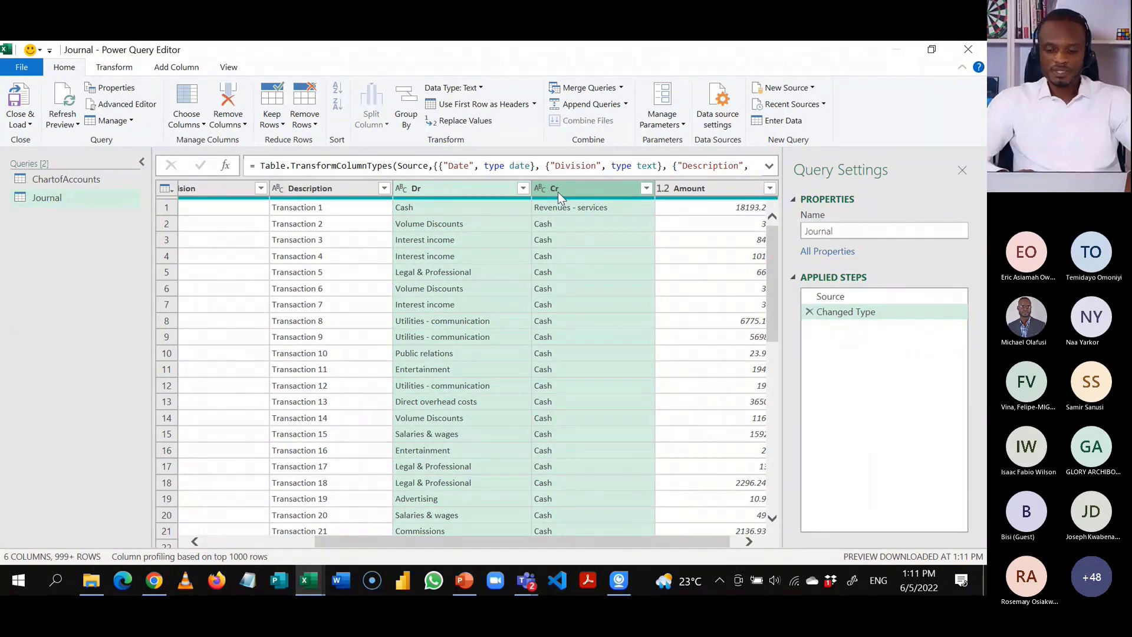
pyautogui.rightClick(558, 192)
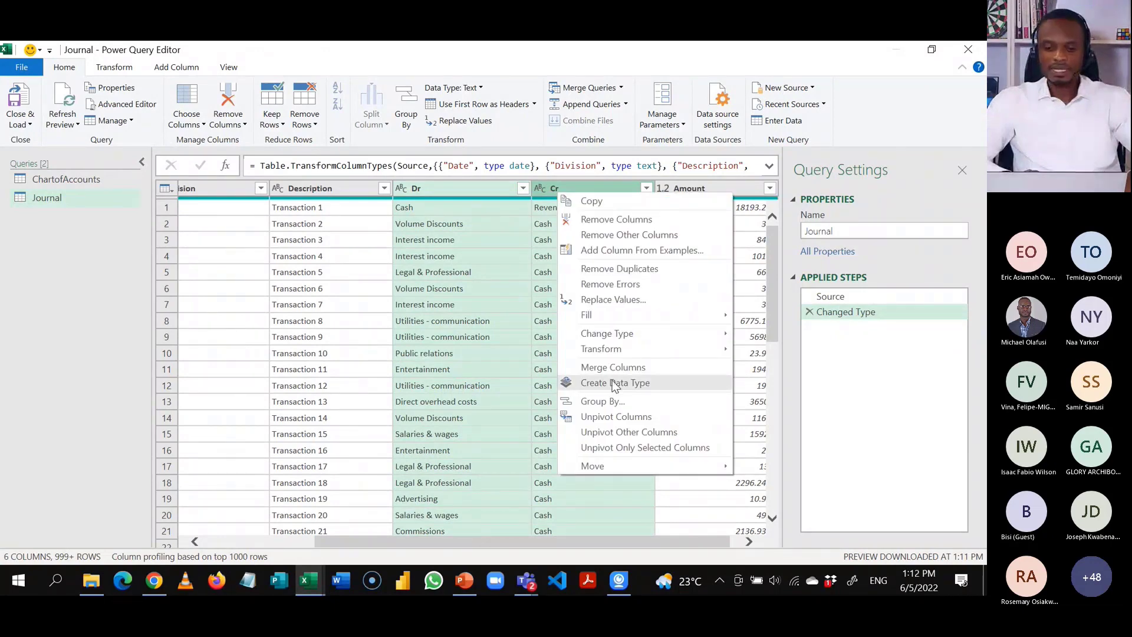
pyautogui.click(611, 414)
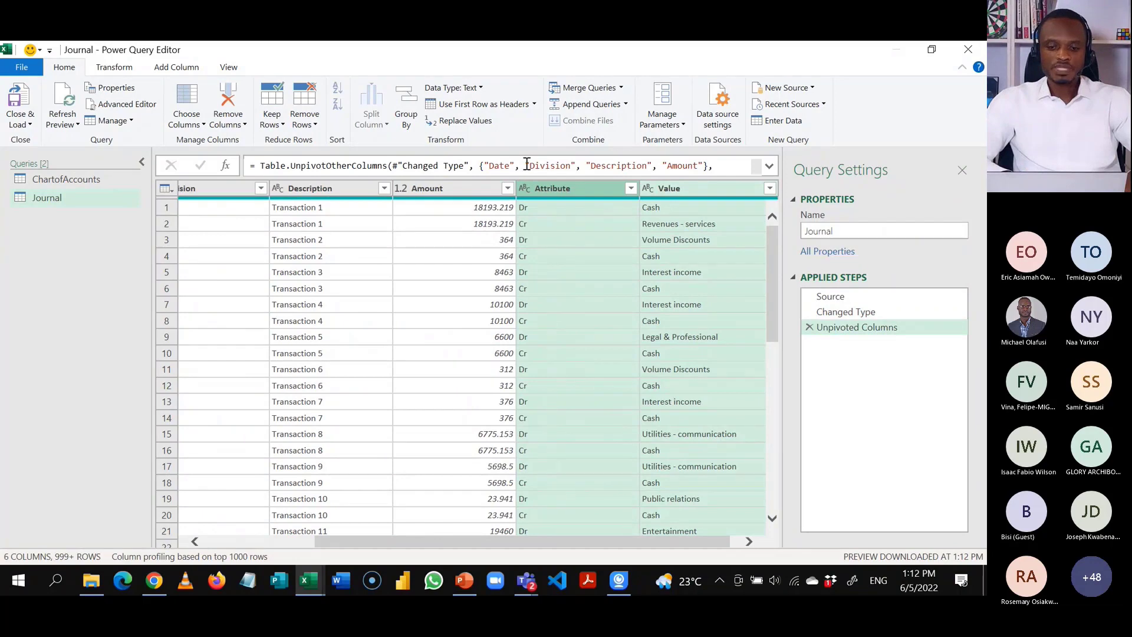
# Rename the Attribute column of the Journal query as Dr/Cr.
pyautogui.click(559, 194)
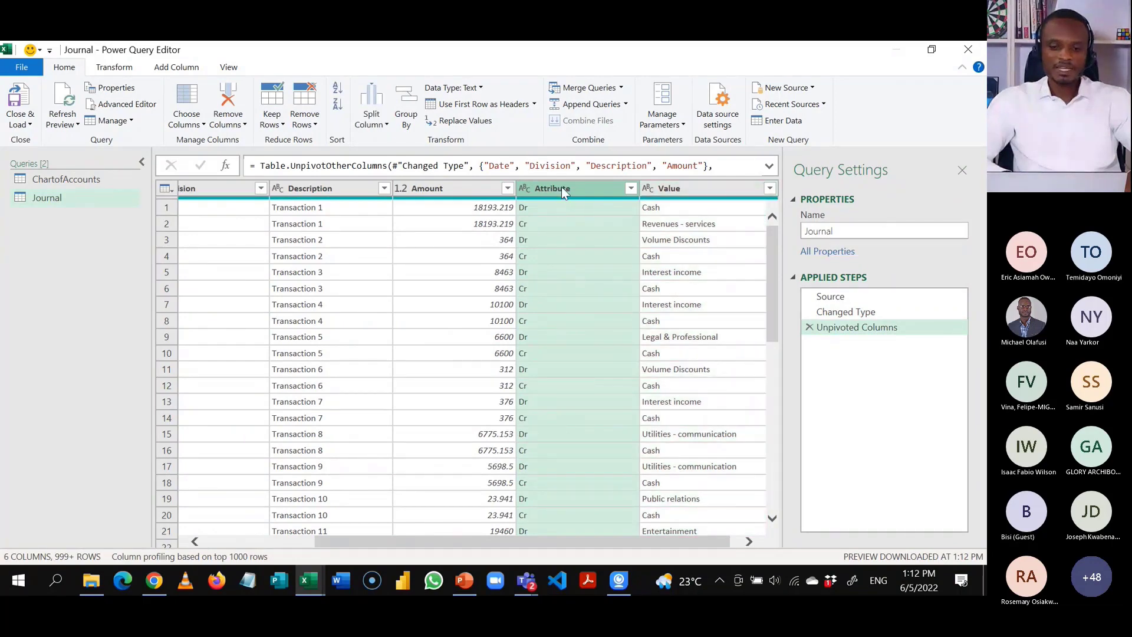
pyautogui.doubleClick(562, 187)
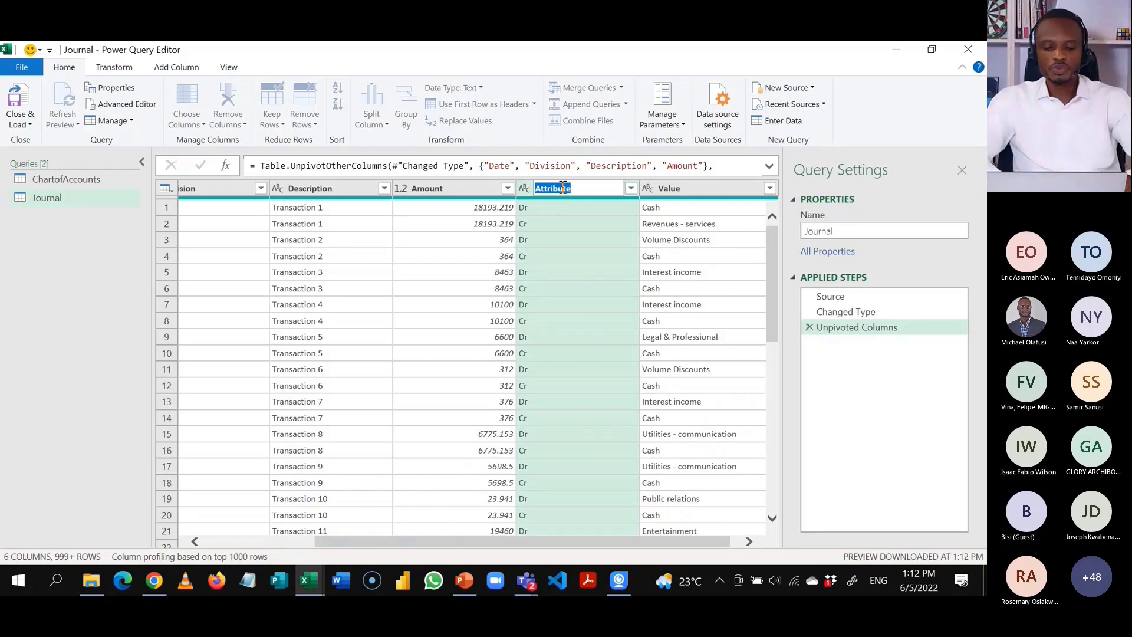
pyautogui.write('Dr/Cr')
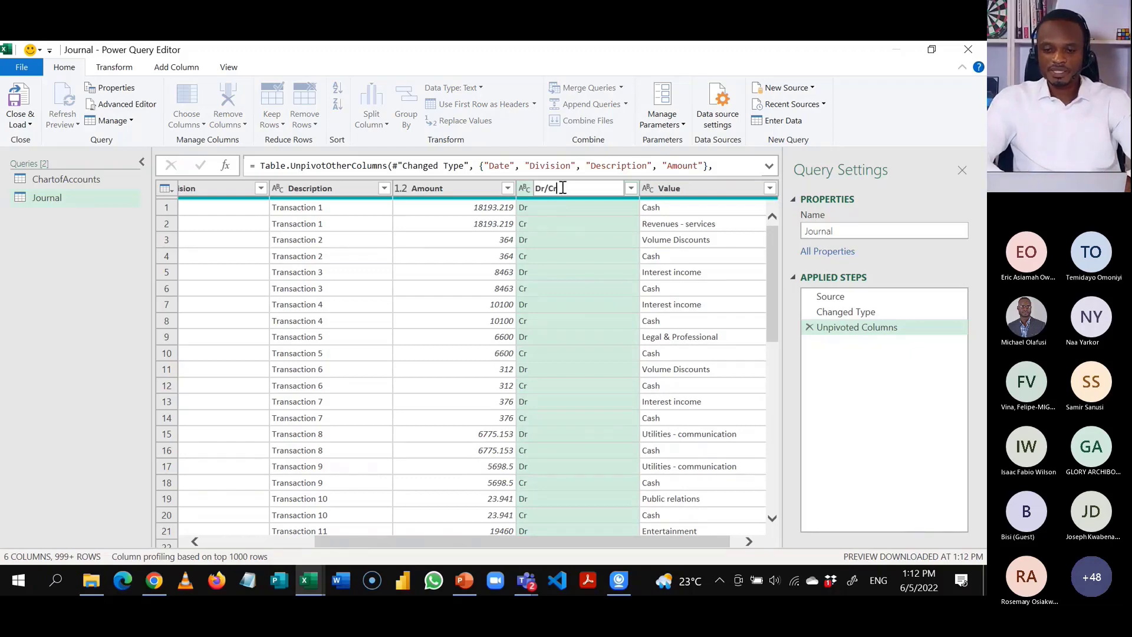
pyautogui.press('Return')
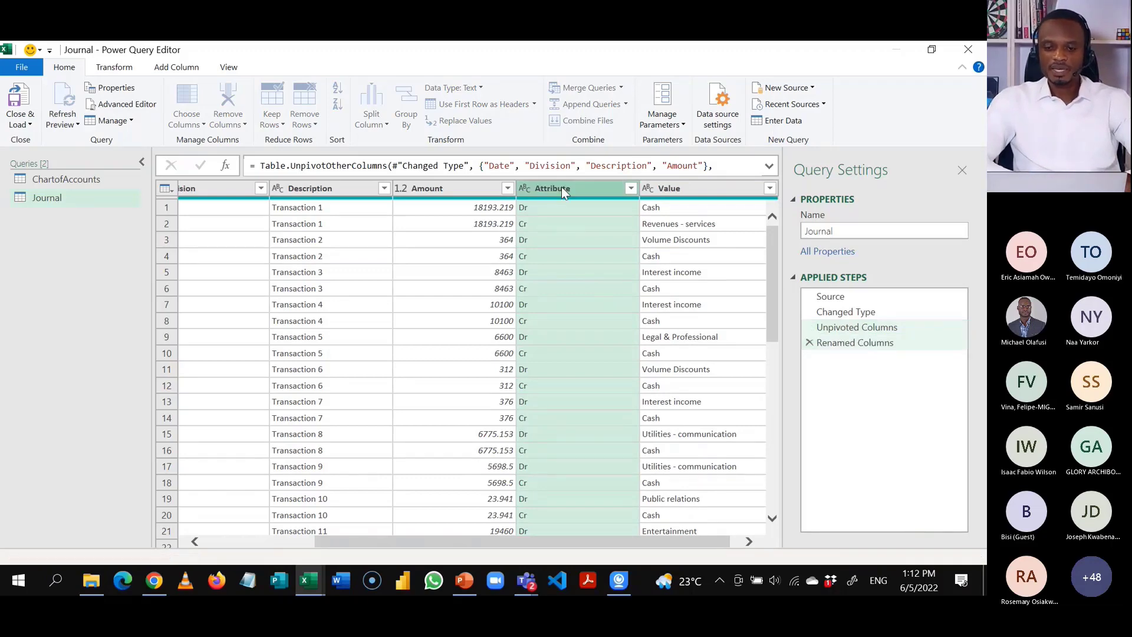
# Rename the Value column of the Journal query as Accounts.
pyautogui.click(667, 189)
pyautogui.doubleClick(667, 189)
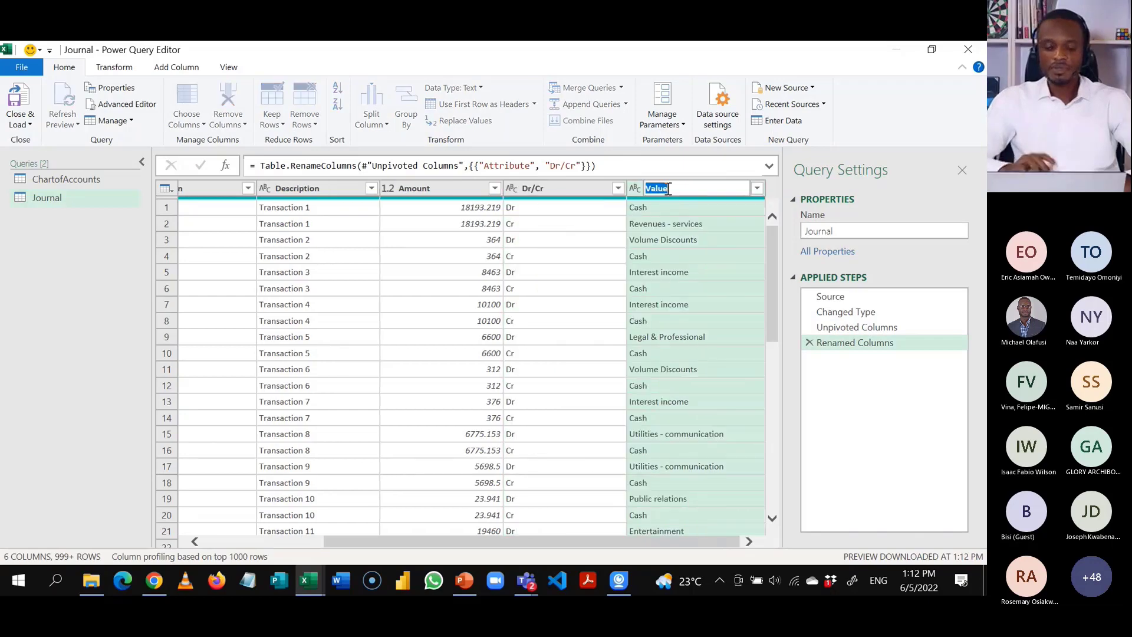
pyautogui.write('Acc')
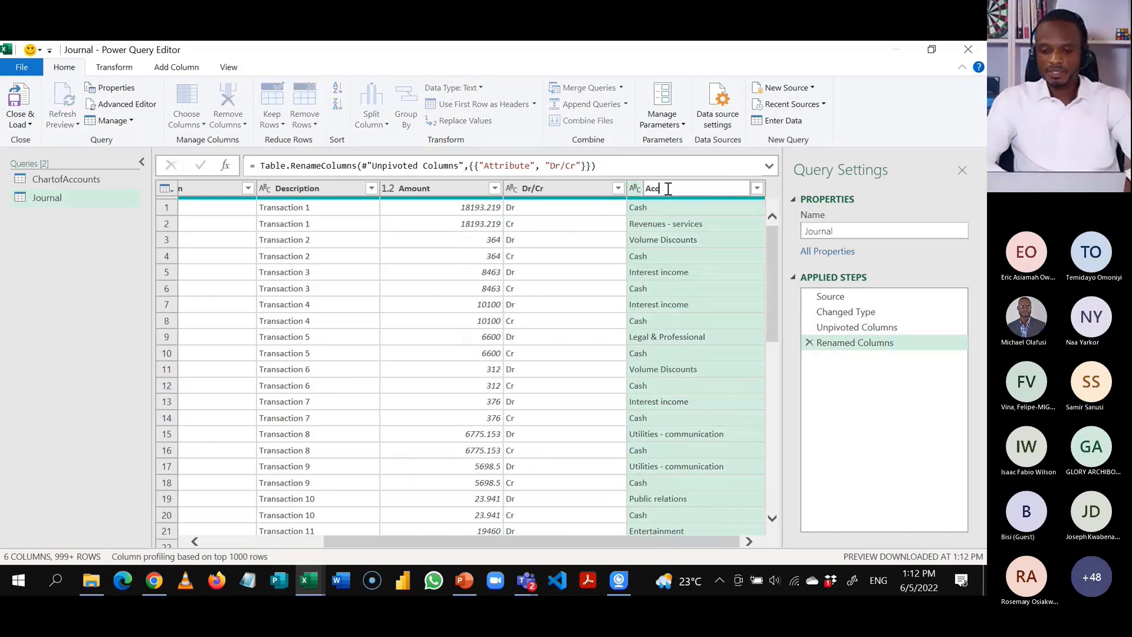
pyautogui.write('ounts')
pyautogui.press('Return')
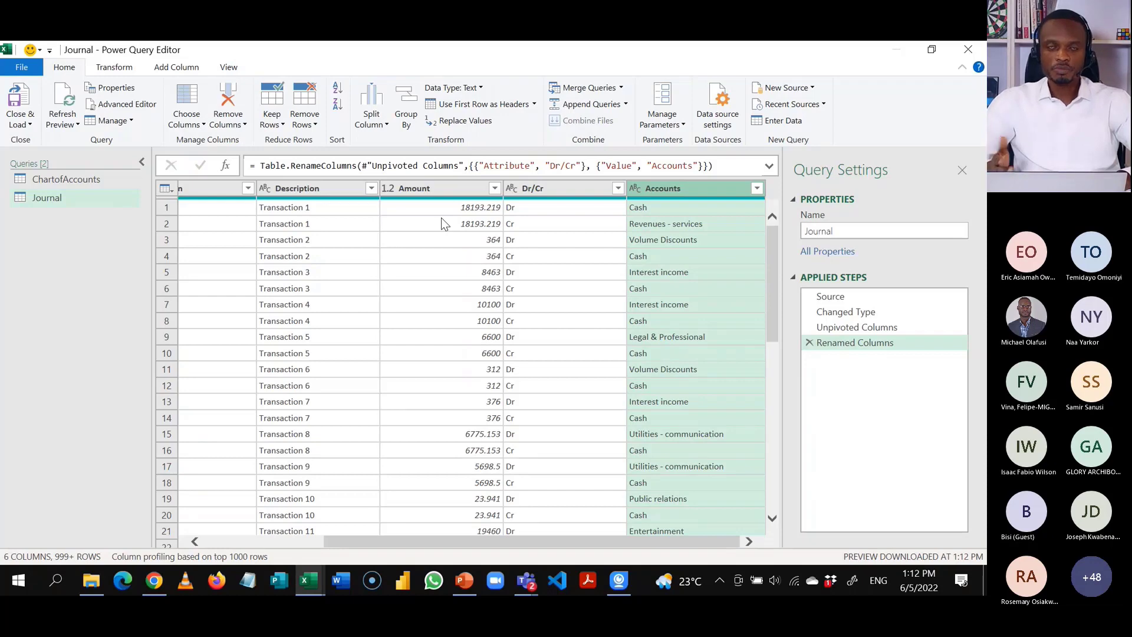
# Start a custom column in the Journal query and name it TB Amount.
pyautogui.click(440, 188)
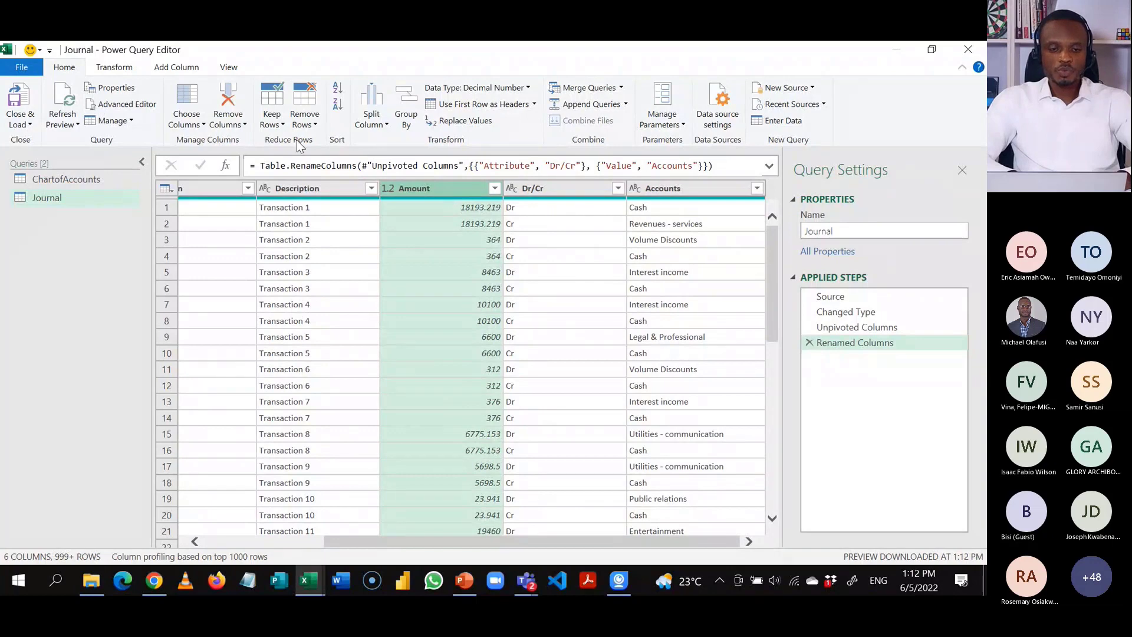
pyautogui.click(188, 70)
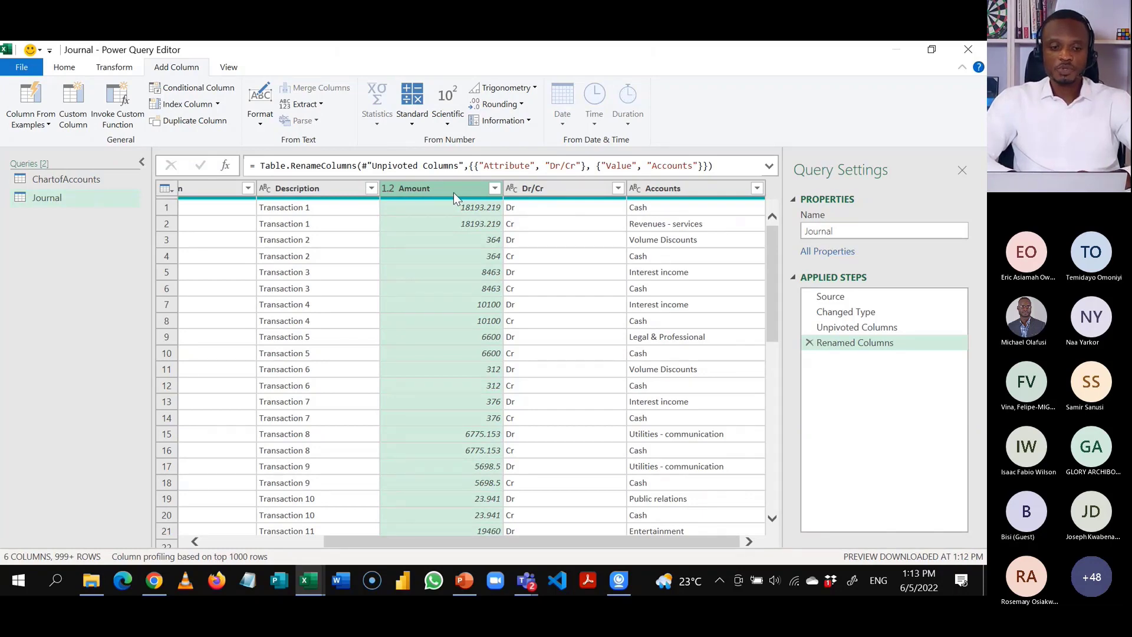
pyautogui.click(80, 114)
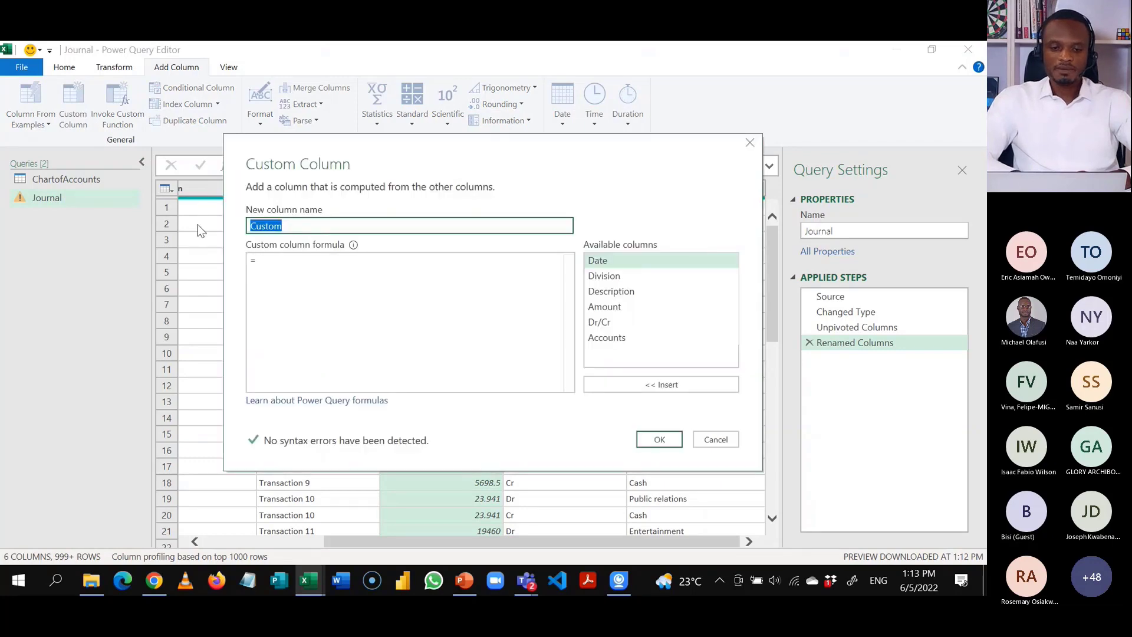
pyautogui.write('tb')
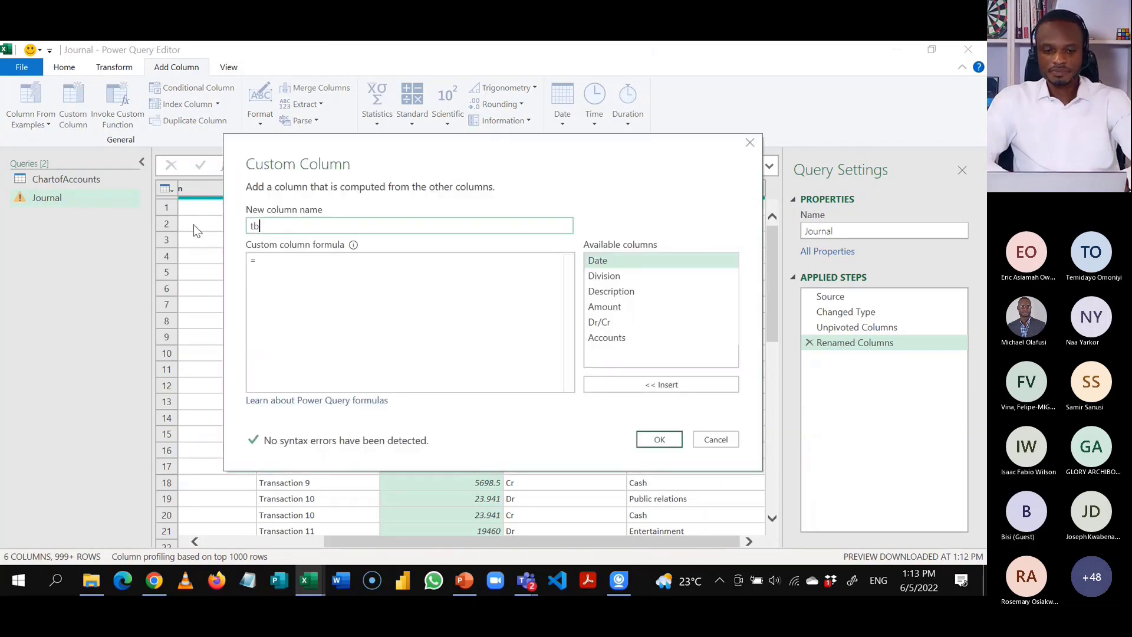
pyautogui.press('BackSpace')
pyautogui.press('BackSpace')
pyautogui.write('T')
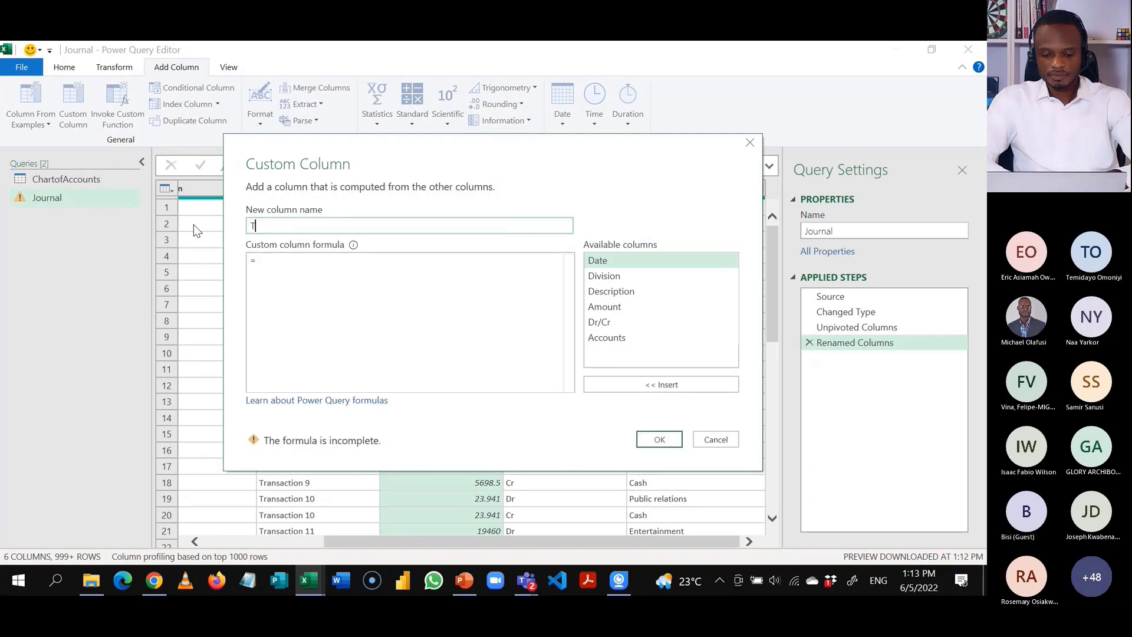
pyautogui.write('B Amount')
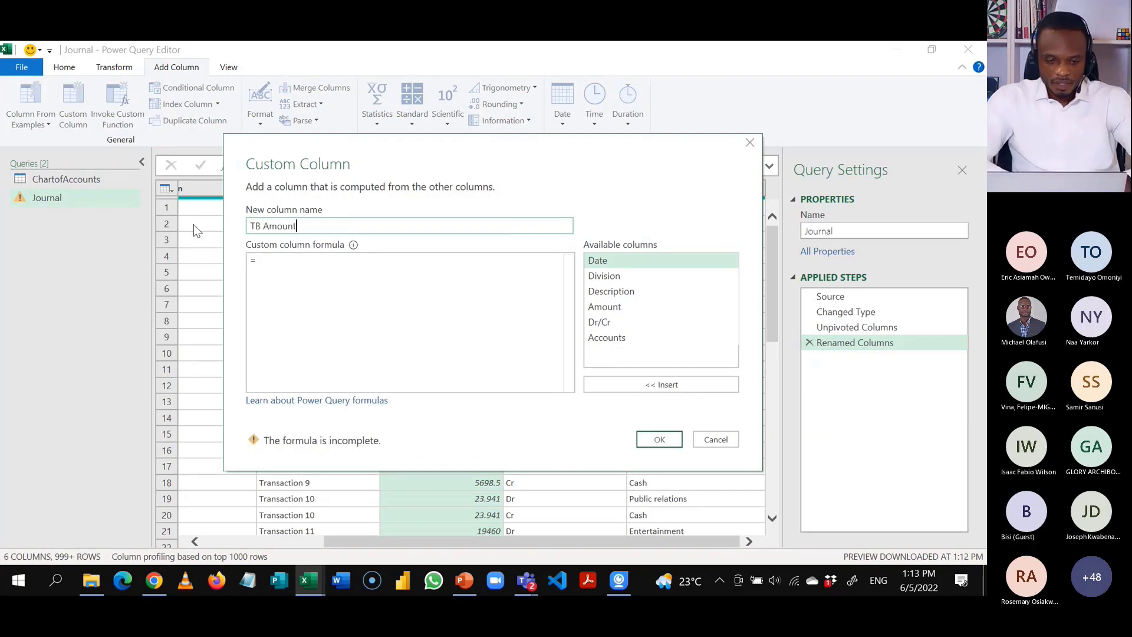
# Begin the custom column formula with the debit case: if [#"Dr/Cr"] = "Dr" then [Amount].
pyautogui.click(277, 266)
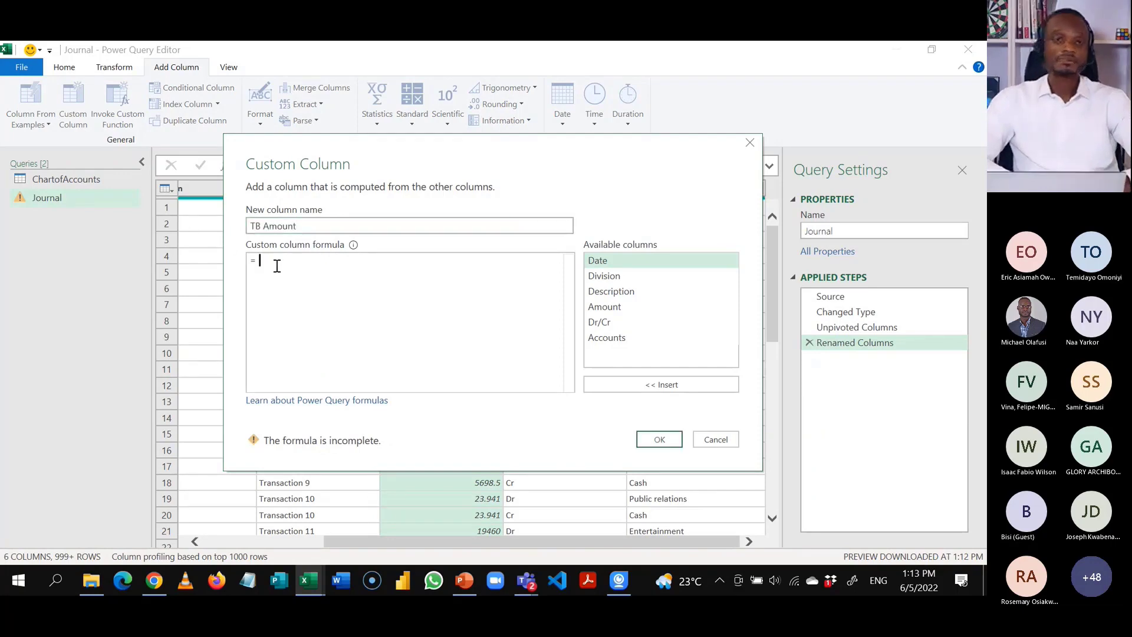
pyautogui.write('if [')
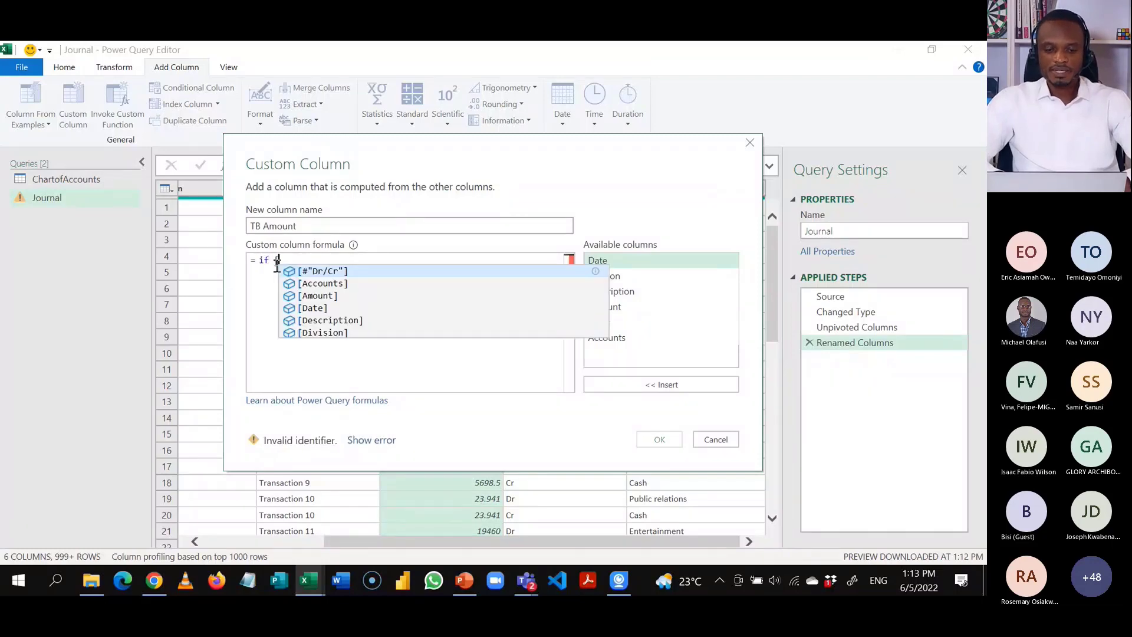
pyautogui.press('Tab')
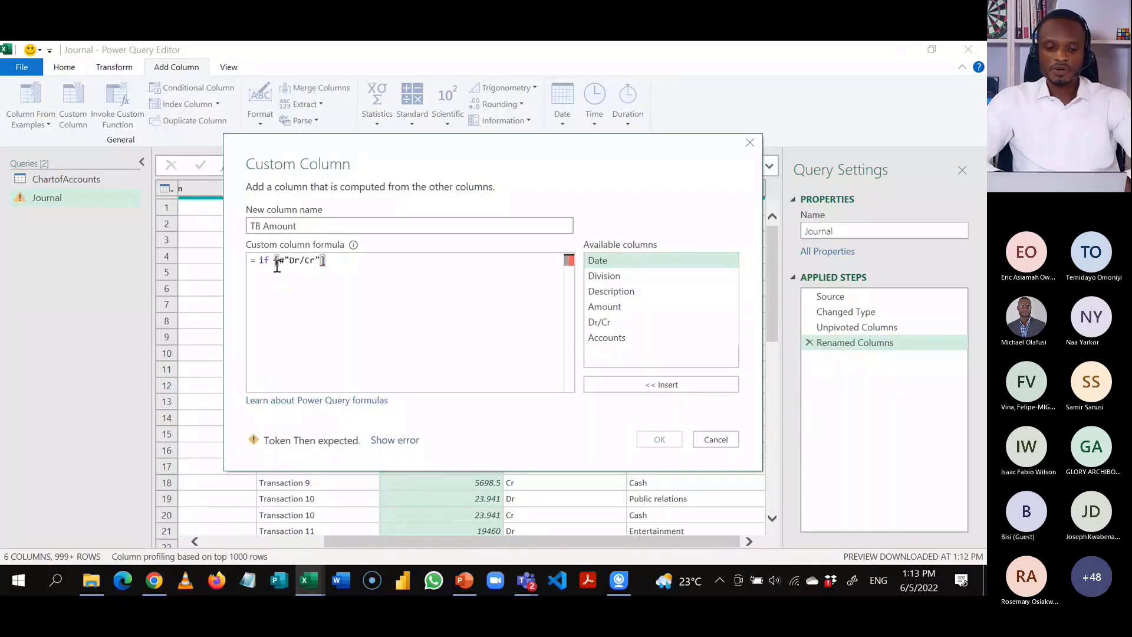
pyautogui.write('=')
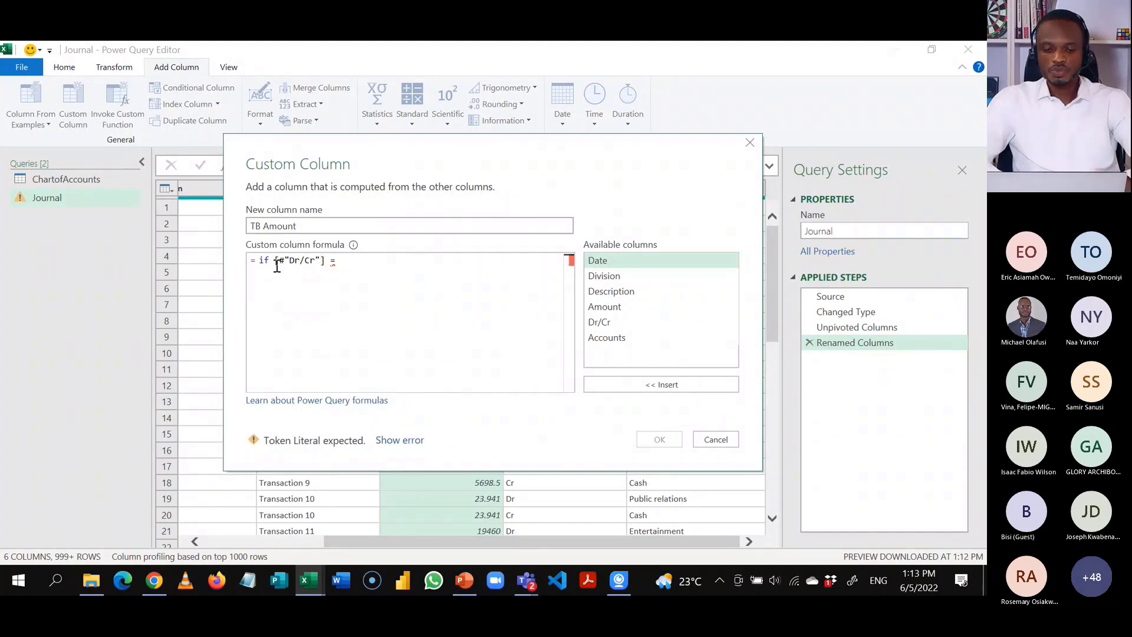
pyautogui.write(' "Dr')
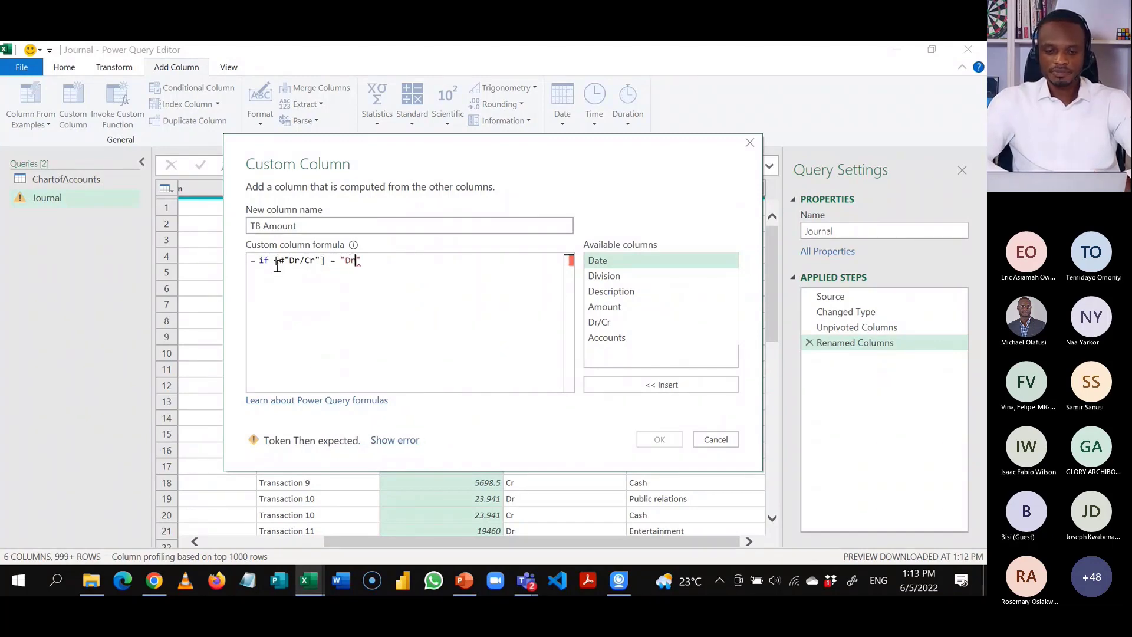
pyautogui.write('"')
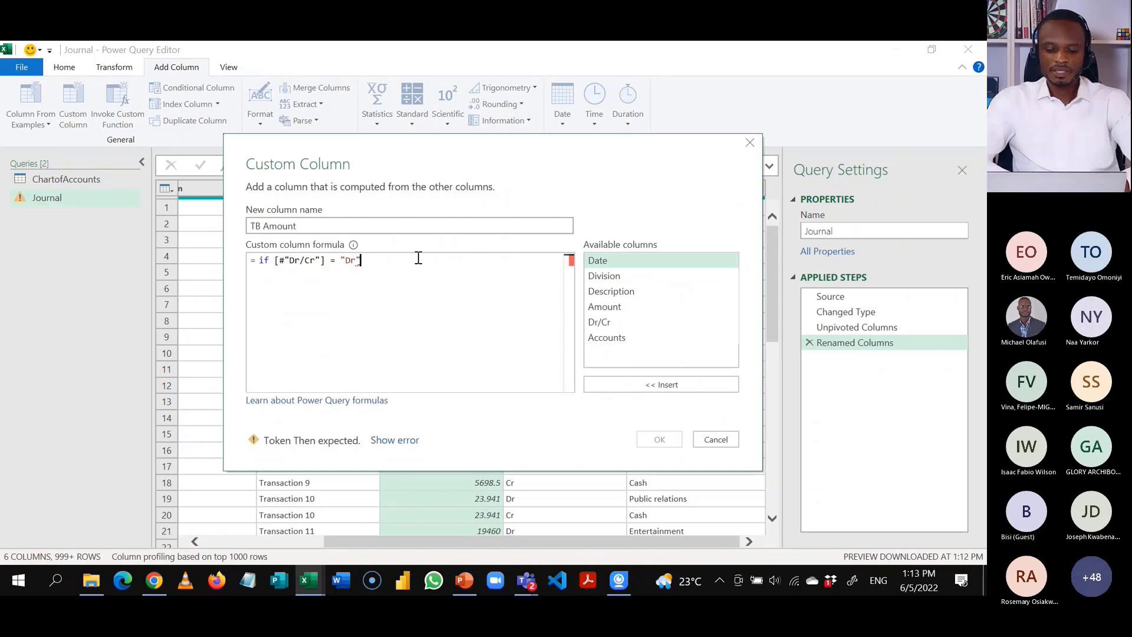
pyautogui.write(' then [')
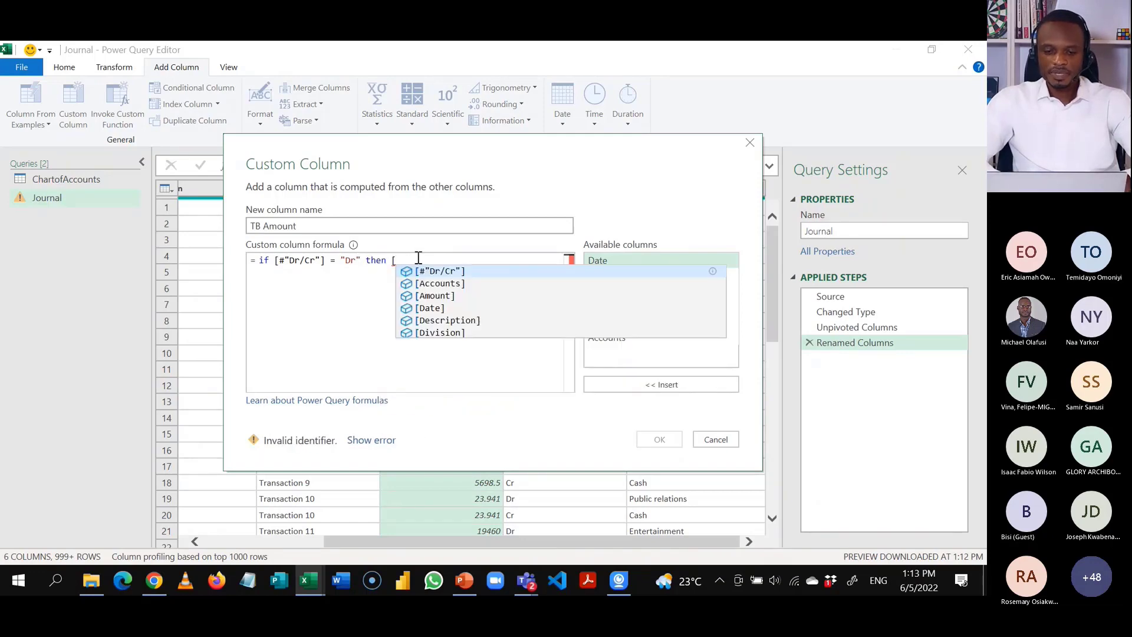
pyautogui.press('Down')
pyautogui.press('Down')
pyautogui.press('Return')
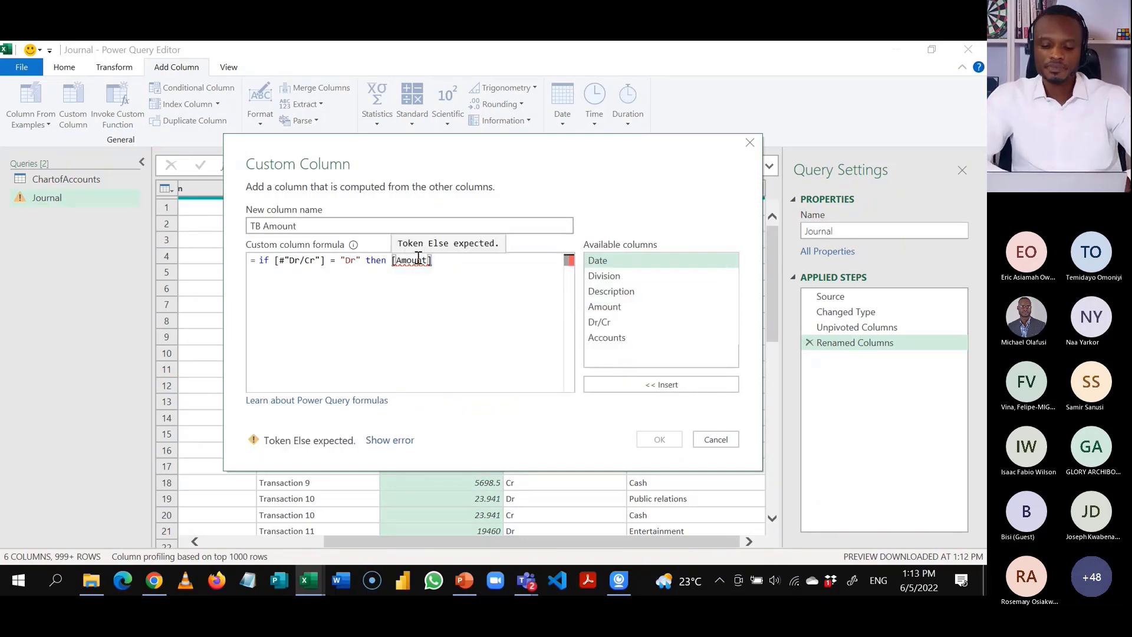
# Complete the TB Amount formula with else [Amount]*-1 and set the added column's type to Decimal Number.
pyautogui.write('els')
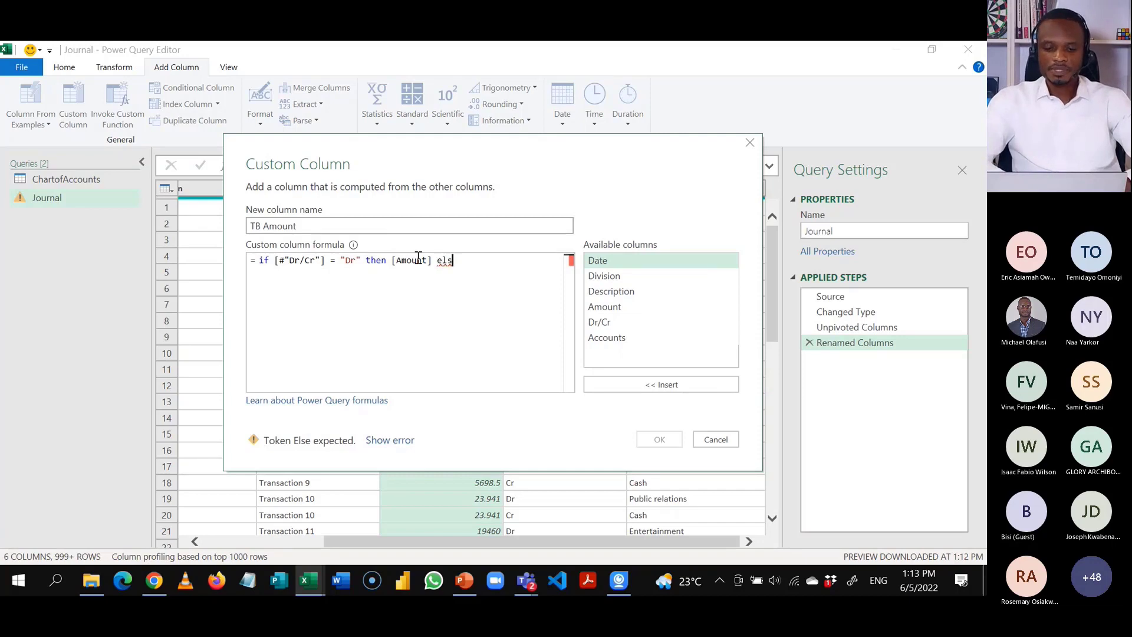
pyautogui.write('e [a')
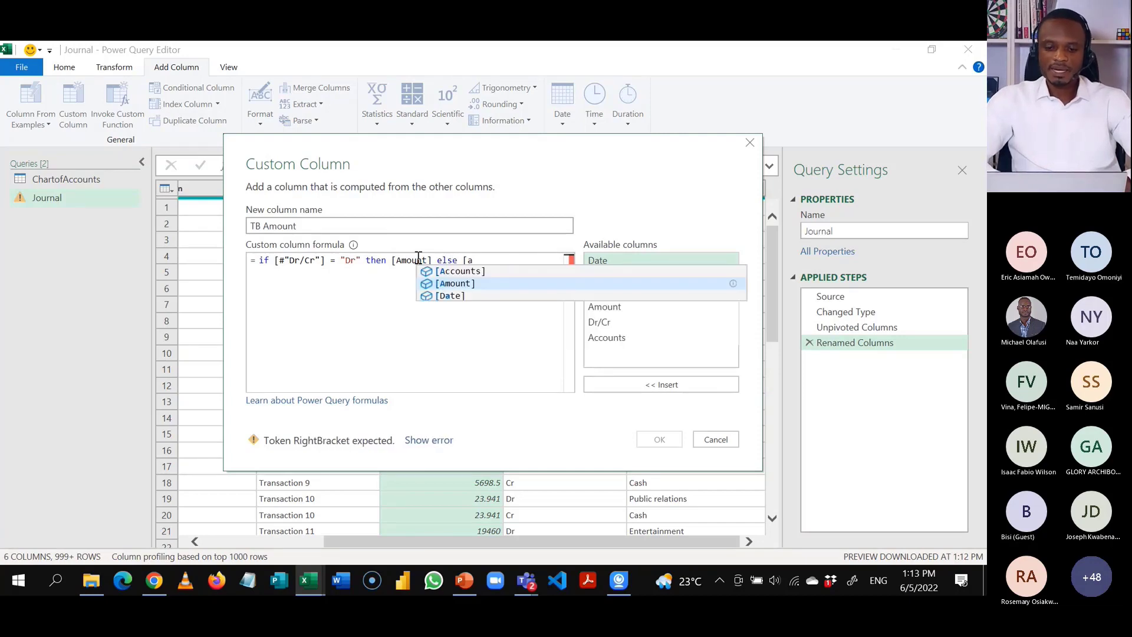
pyautogui.press('Return')
pyautogui.write('*')
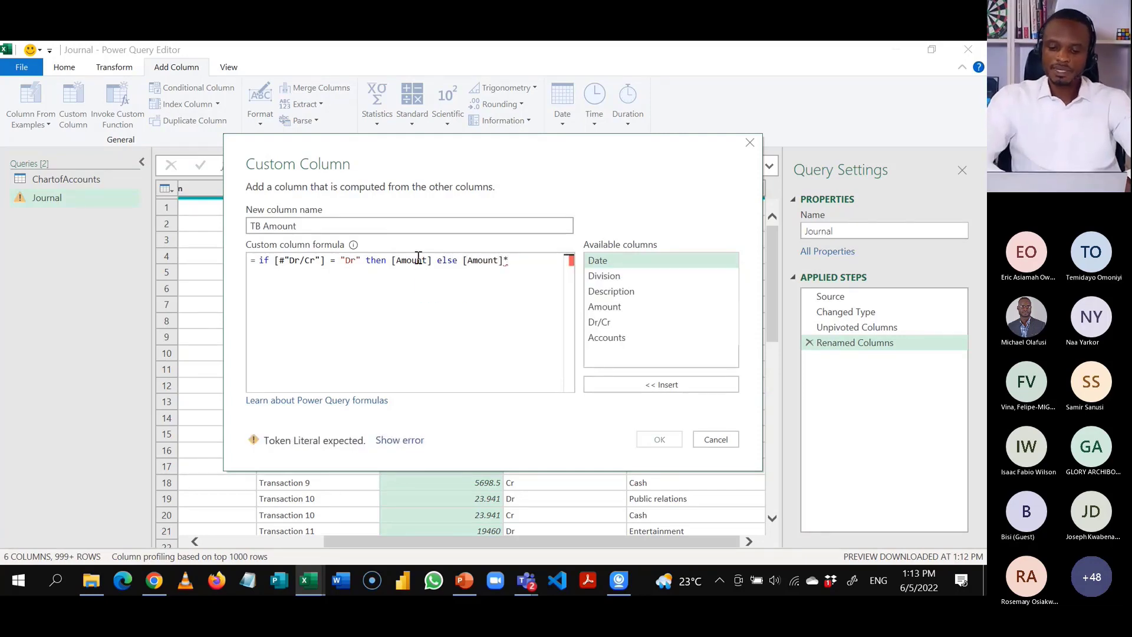
pyautogui.write('-1')
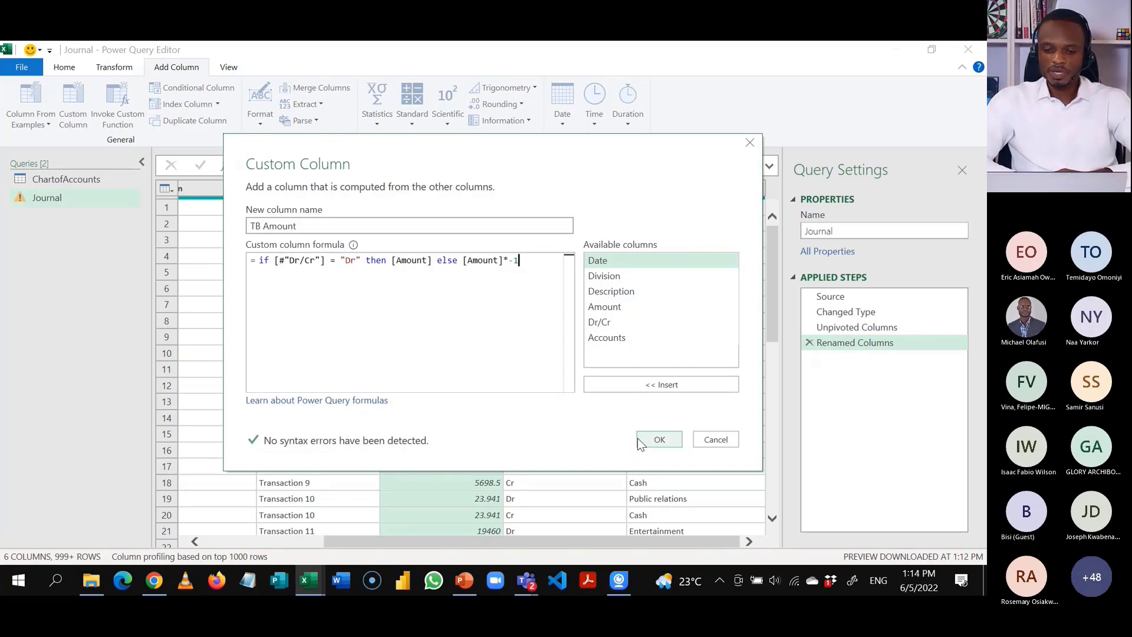
pyautogui.click(659, 440)
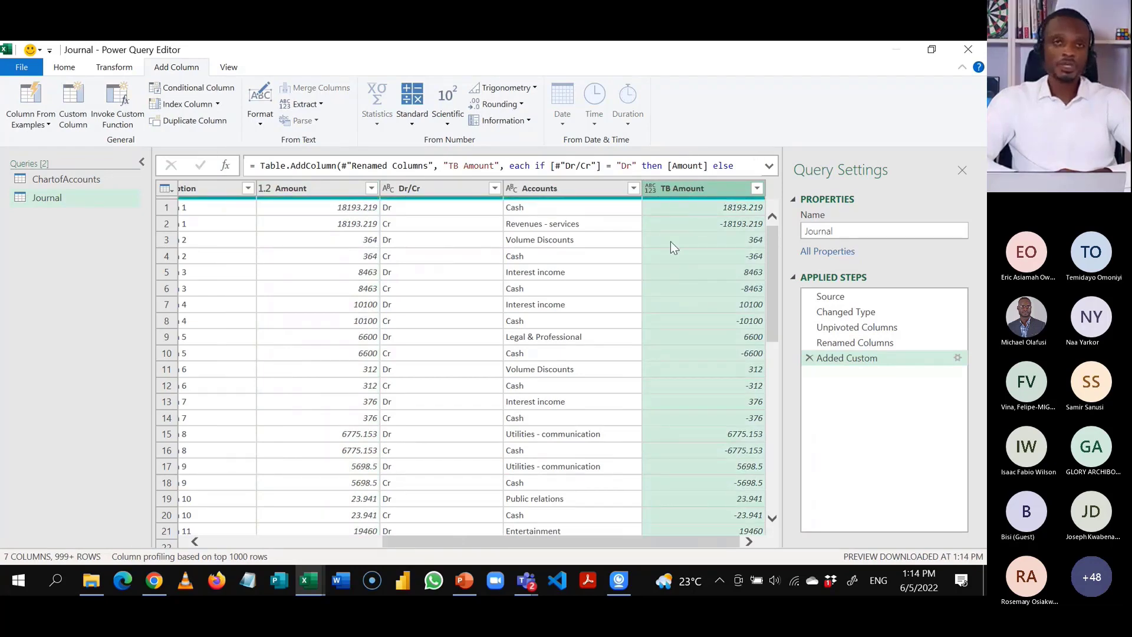
pyautogui.click(651, 190)
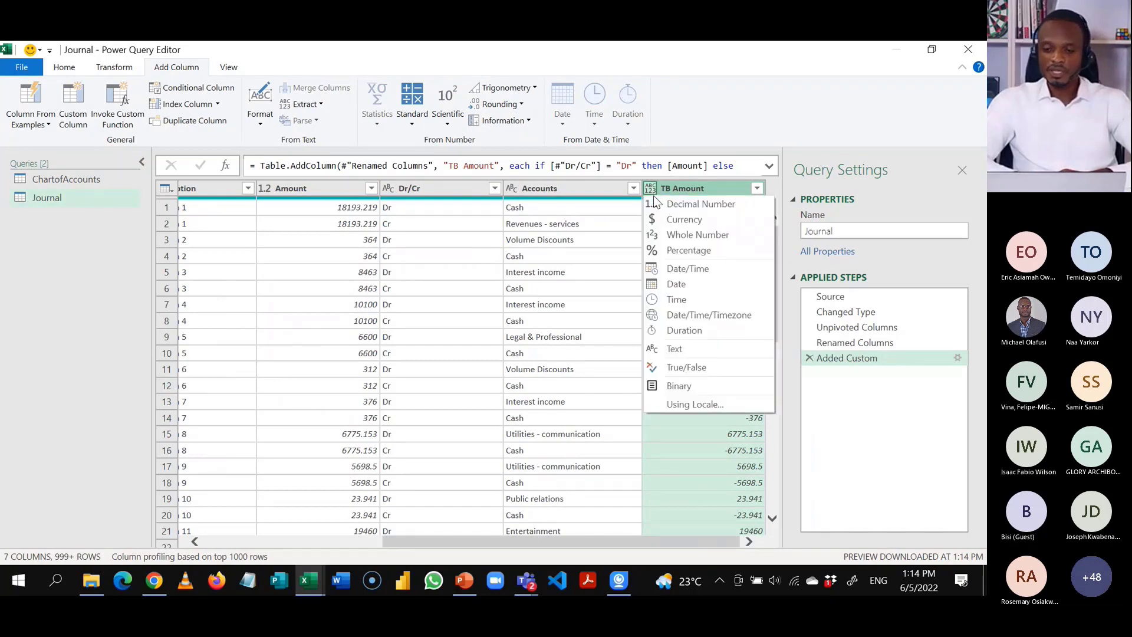
pyautogui.click(675, 209)
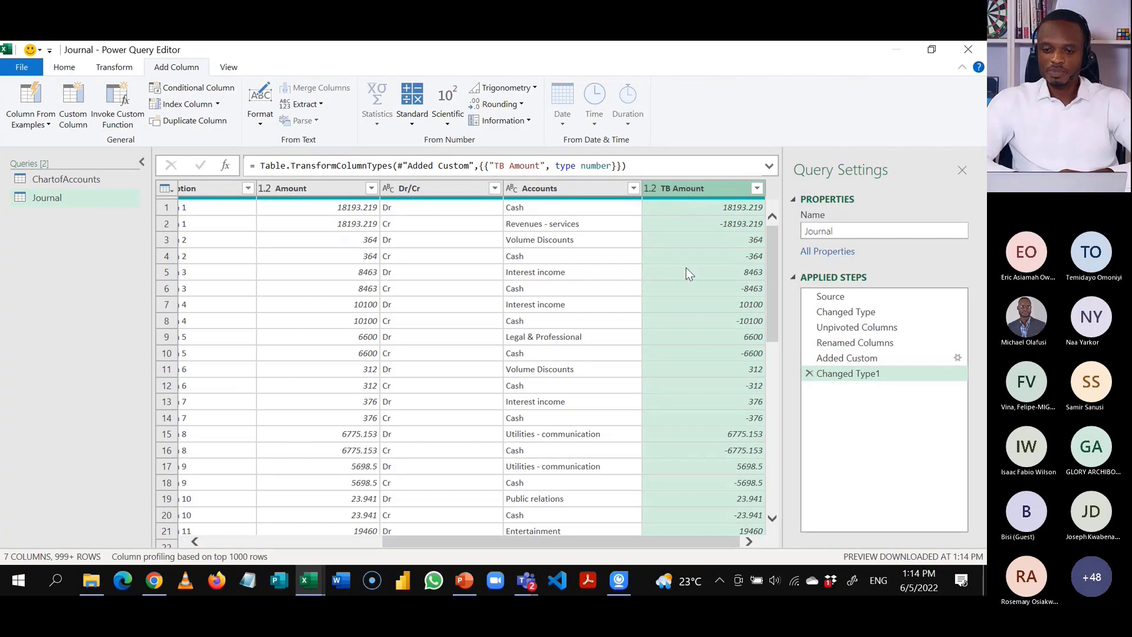
# Remove the Description column from the Journal query.
pyautogui.click(350, 192)
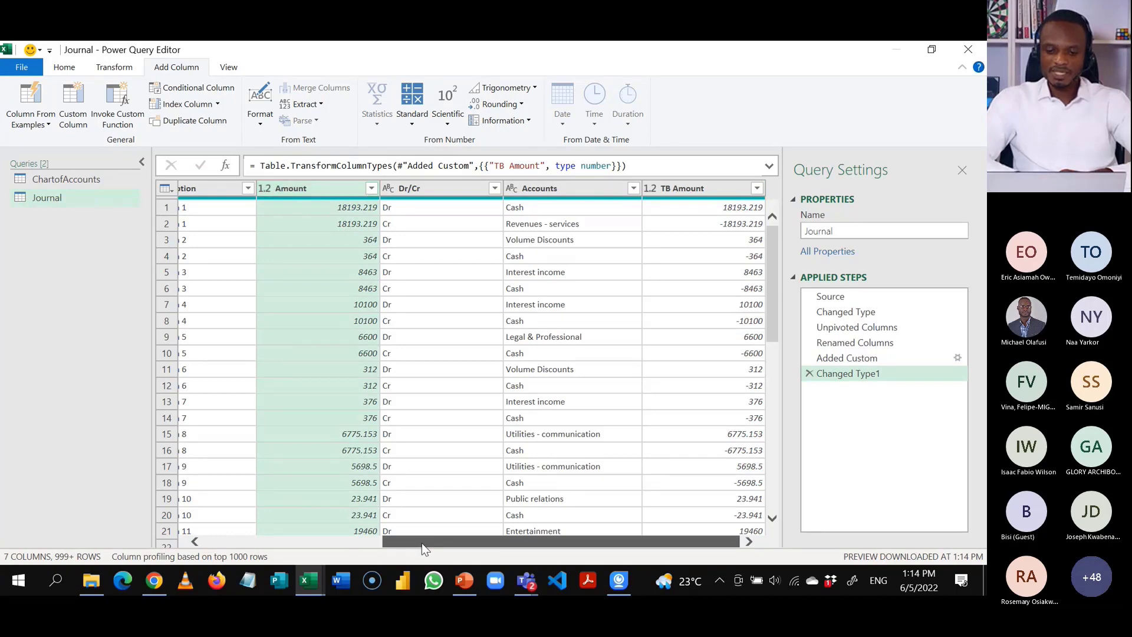
pyautogui.moveTo(422, 543); pyautogui.dragTo(270, 543)
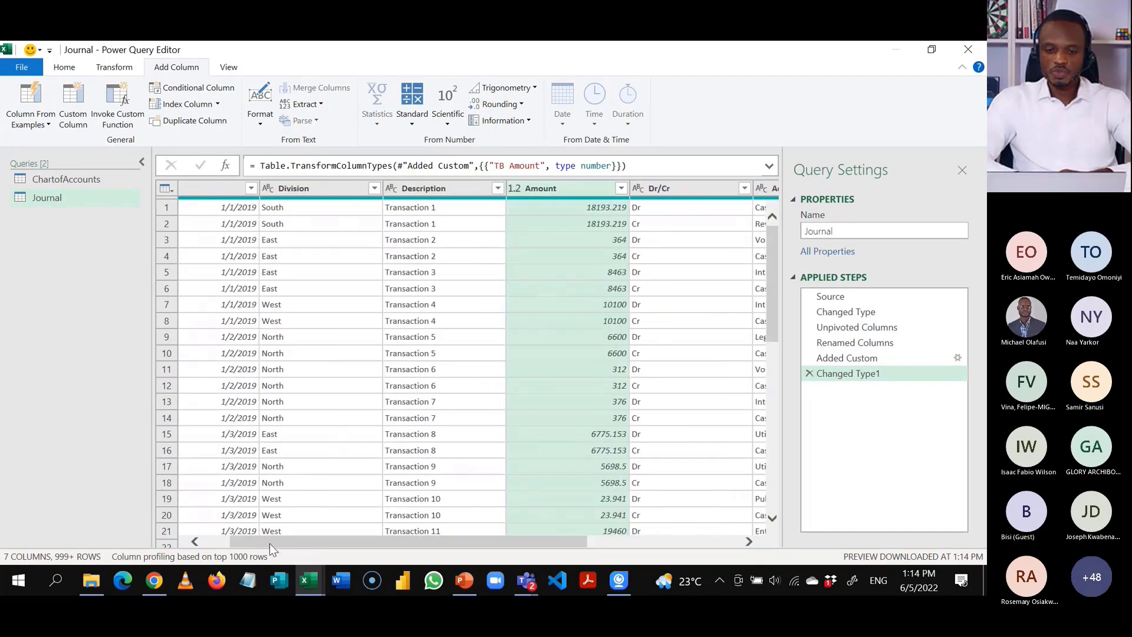
pyautogui.rightClick(434, 190)
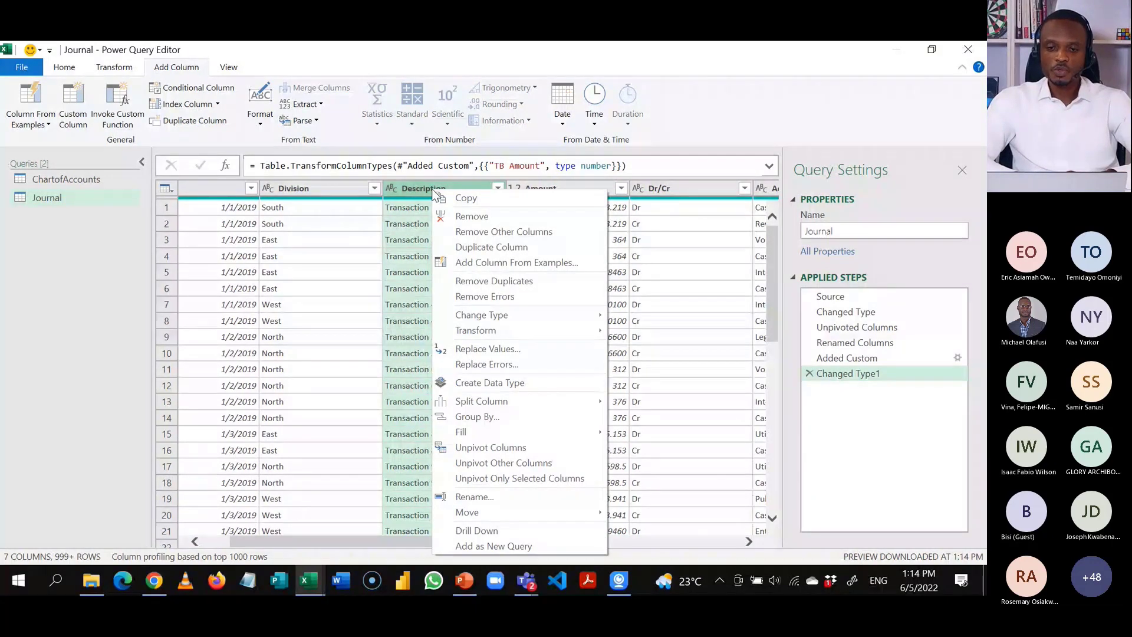
pyautogui.click(453, 217)
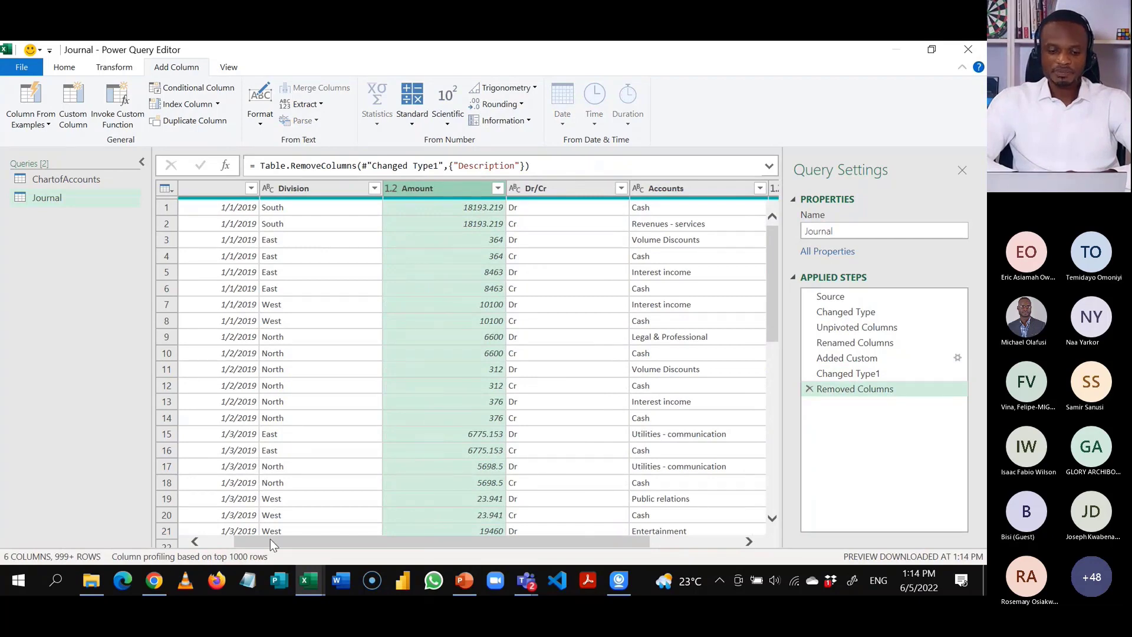
pyautogui.moveTo(273, 544); pyautogui.dragTo(216, 553)
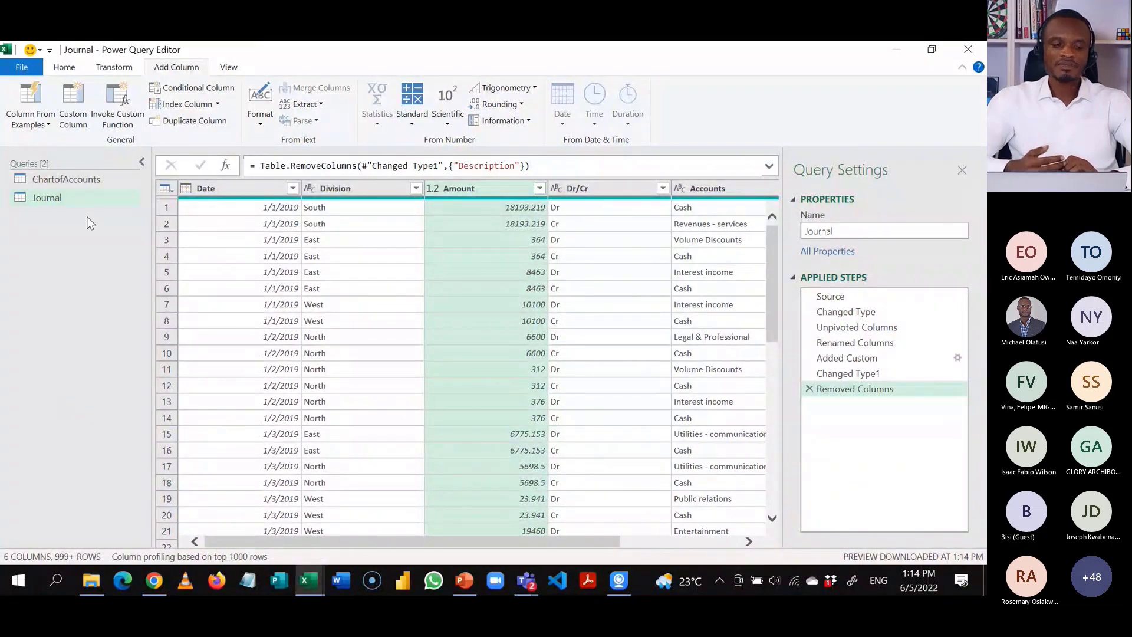
# Create a new blank query alongside the ChartofAccounts and Journal queries.
pyautogui.click(83, 179)
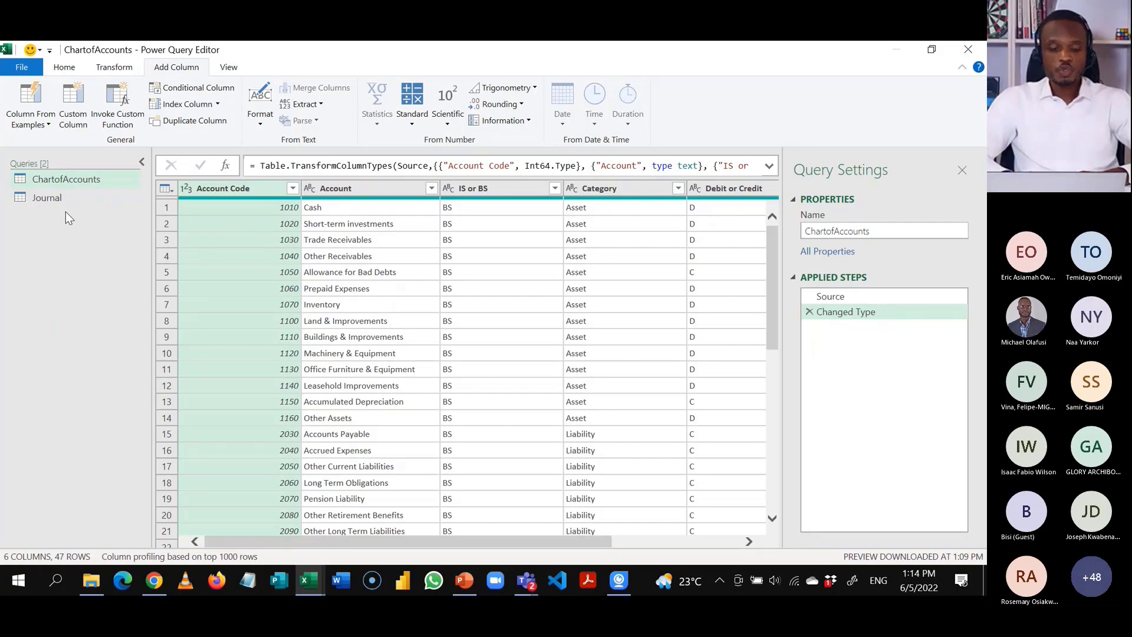
pyautogui.rightClick(49, 218)
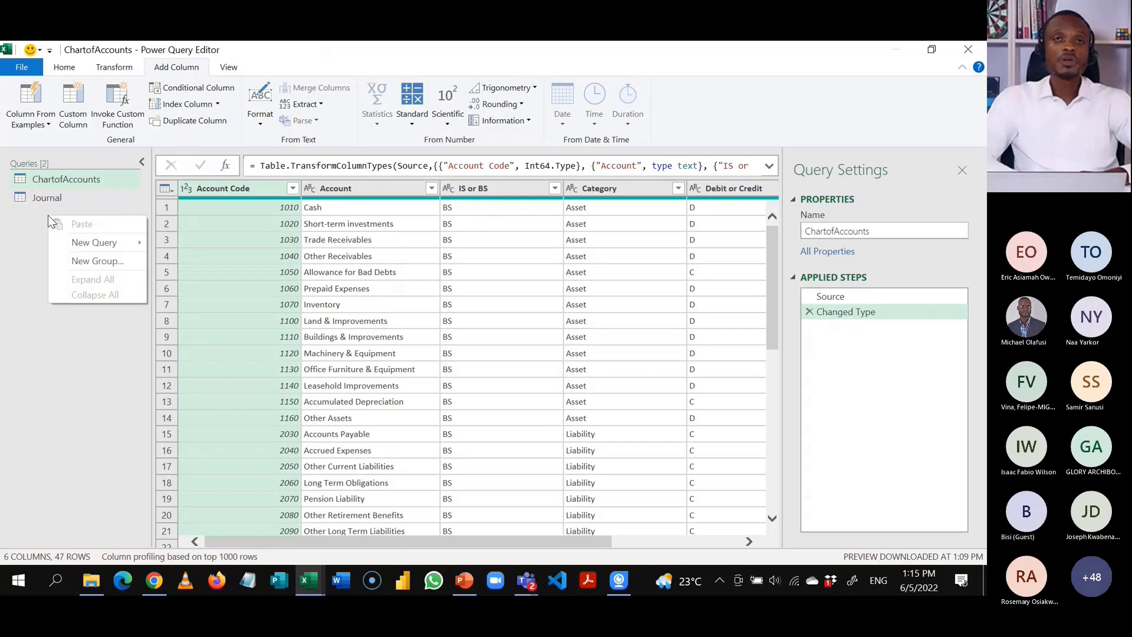
pyautogui.moveTo(71, 246)
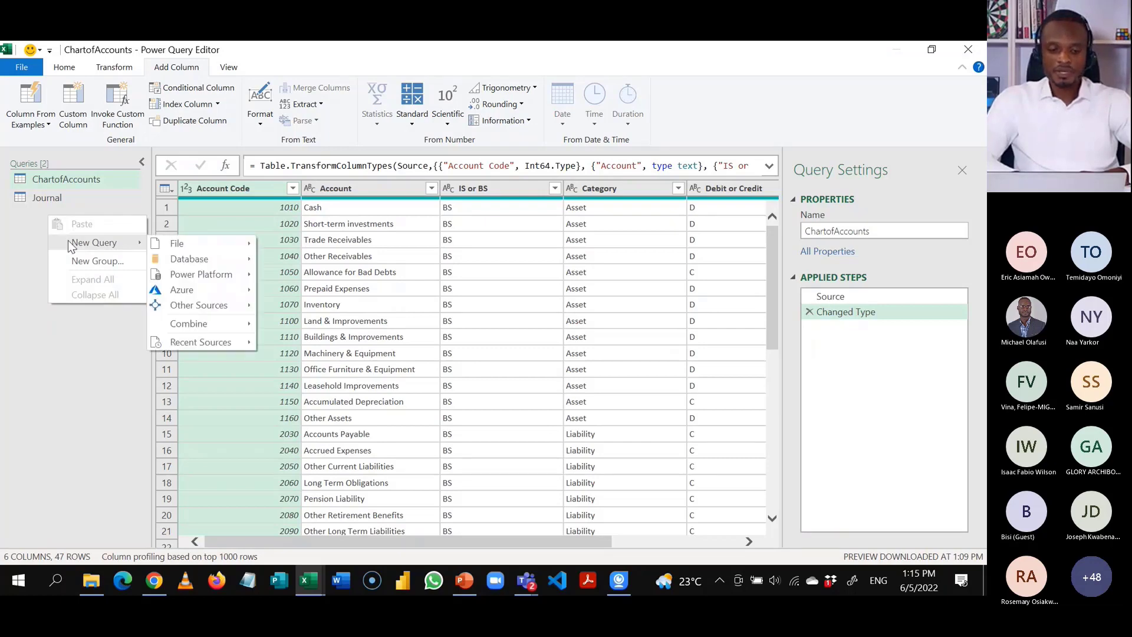
pyautogui.moveTo(198, 305)
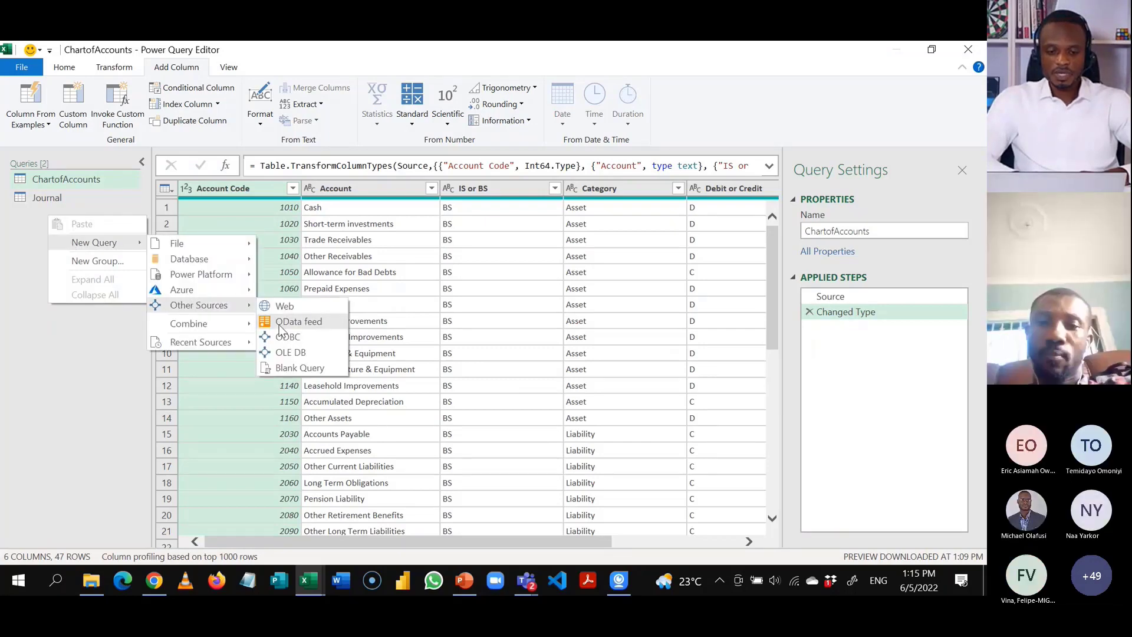
pyautogui.click(285, 373)
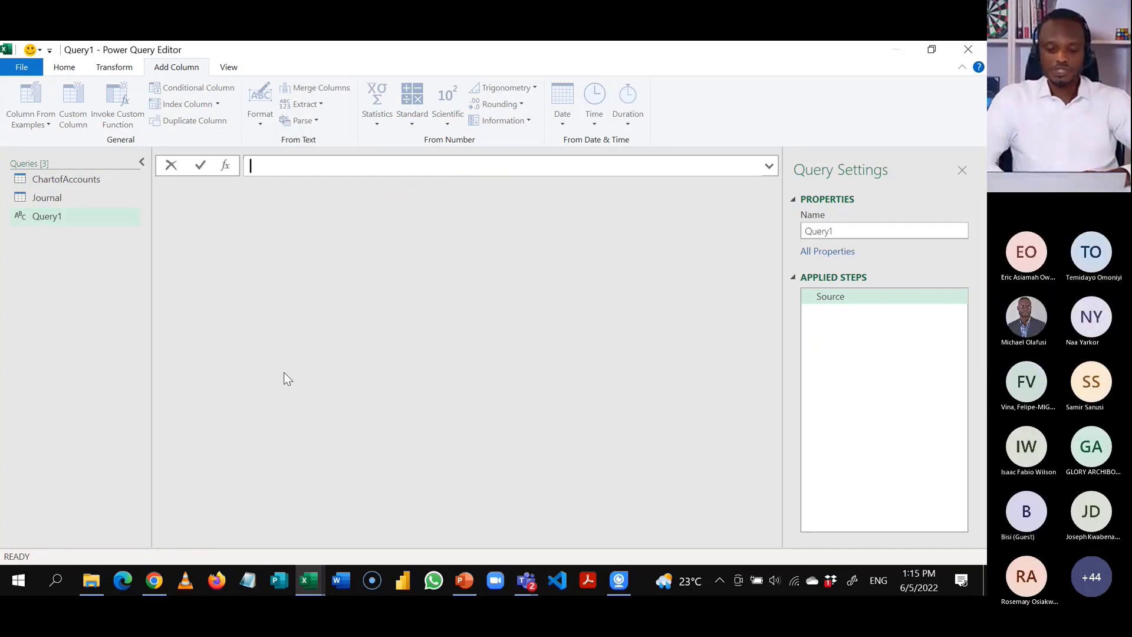
# Write the blank query's formula for the earliest journal date as a number: =Number.From(List.Min(Journal[Date])).
pyautogui.write('=Nu')
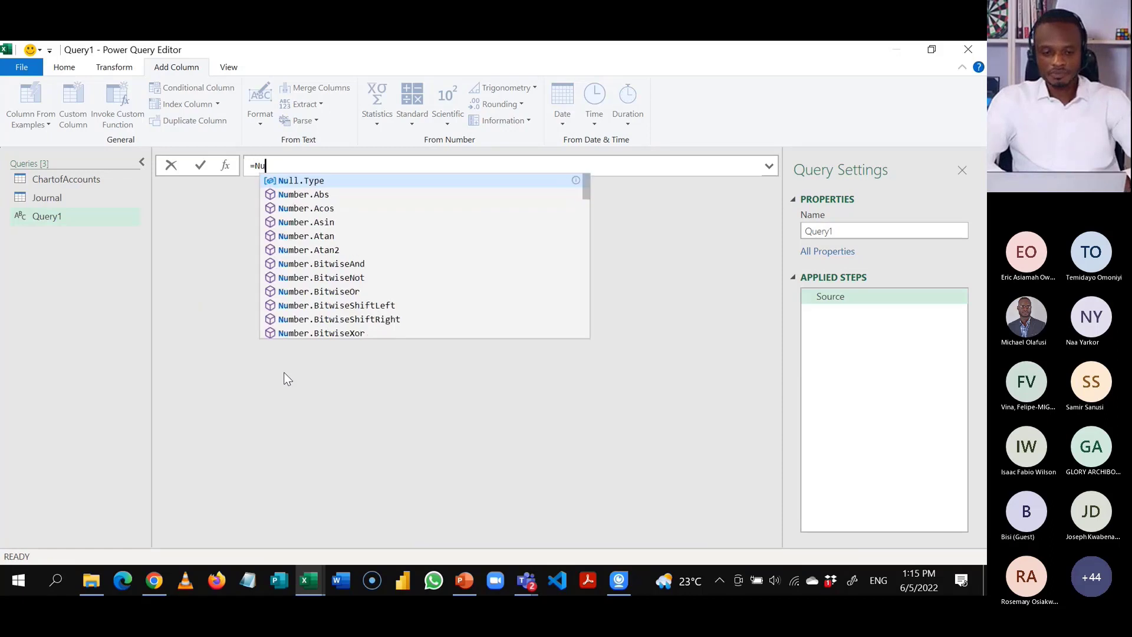
pyautogui.write('mber')
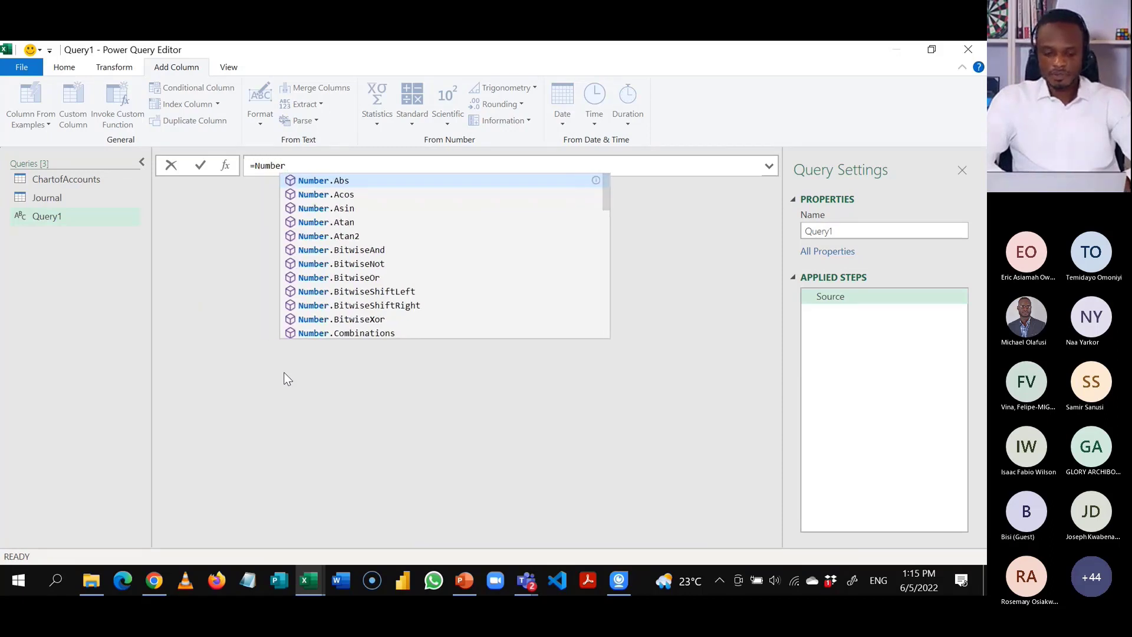
pyautogui.write('.From')
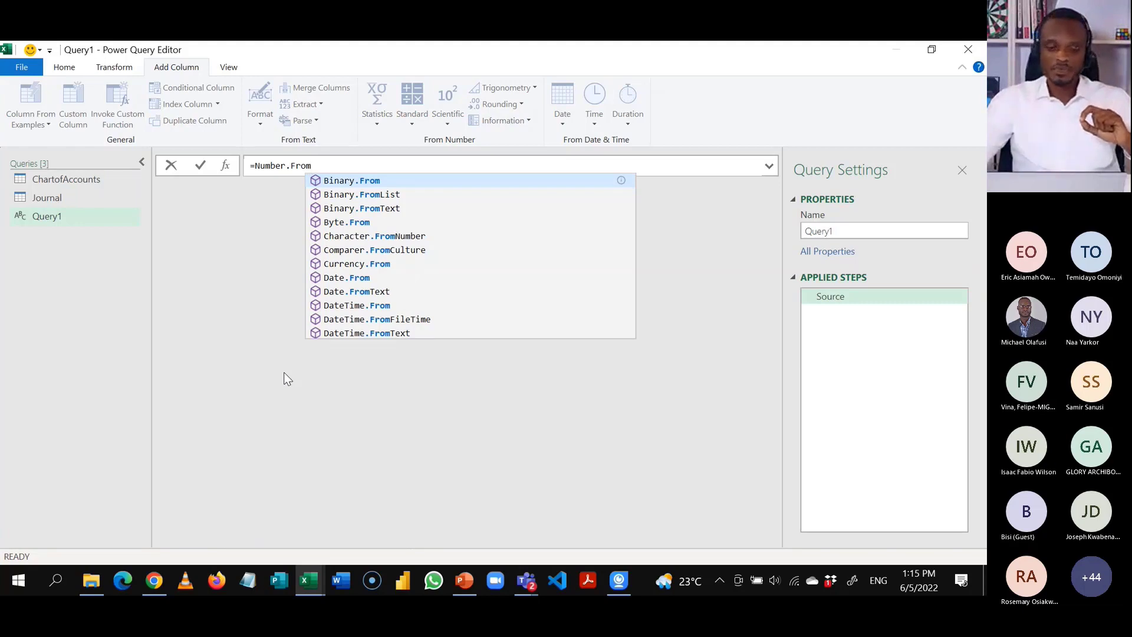
pyautogui.write('(')
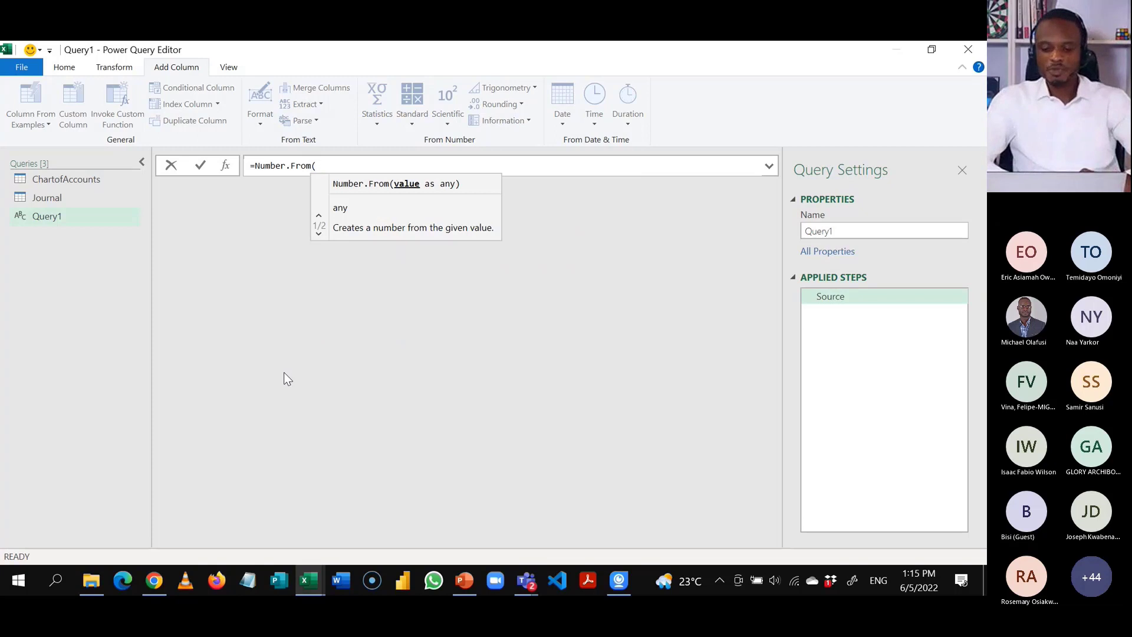
pyautogui.write('List')
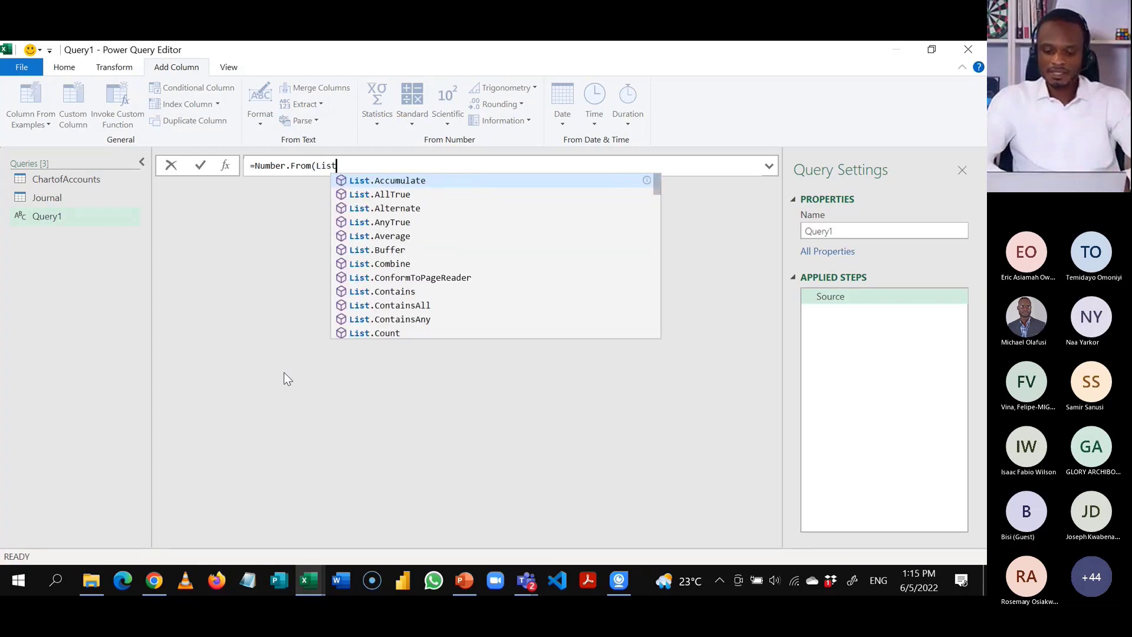
pyautogui.write('.Min')
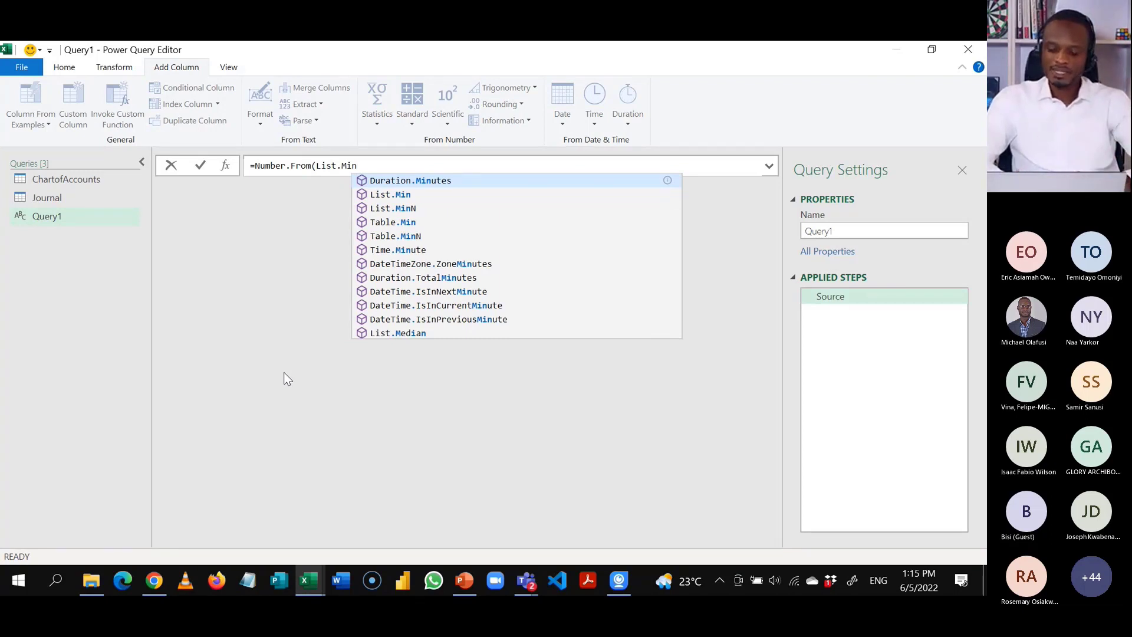
pyautogui.write('(')
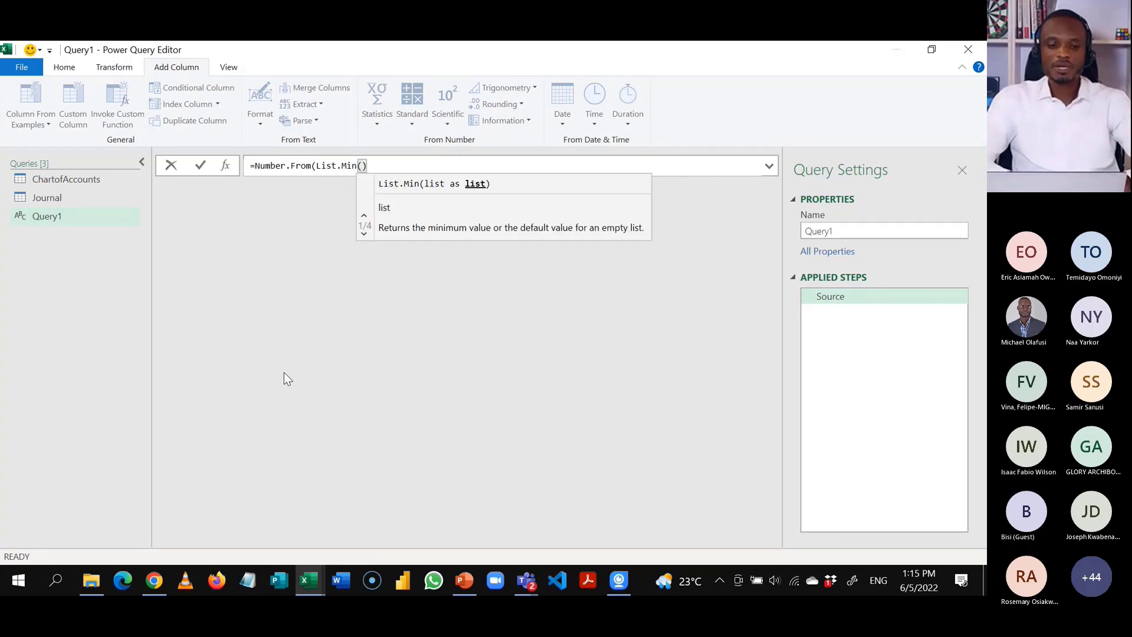
pyautogui.press('Delete')
pyautogui.write('Journal')
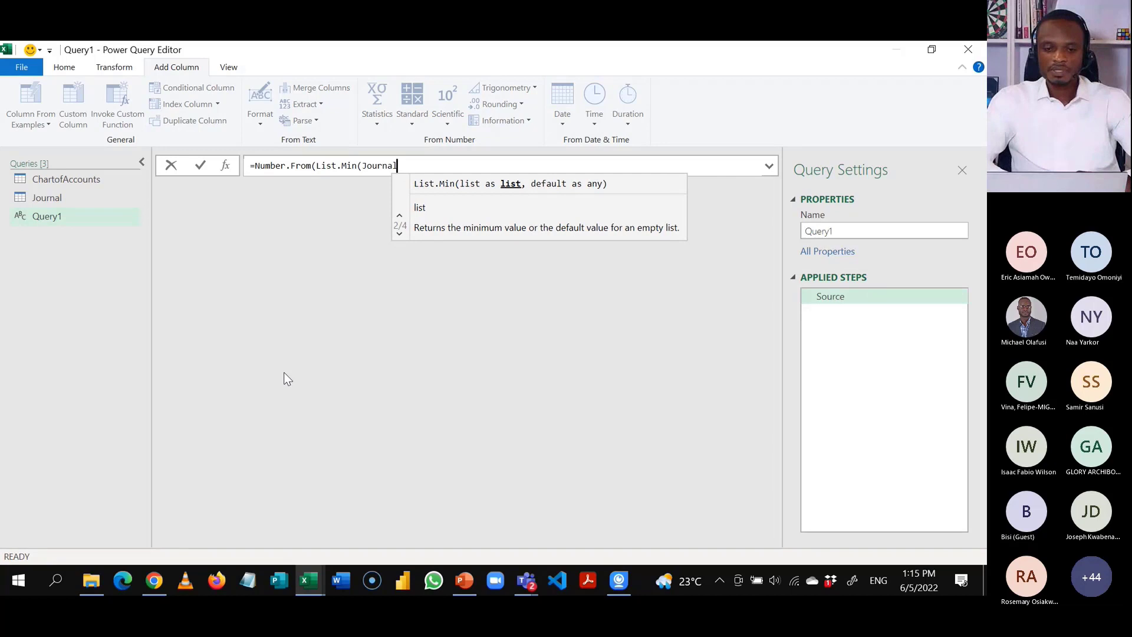
pyautogui.write('[')
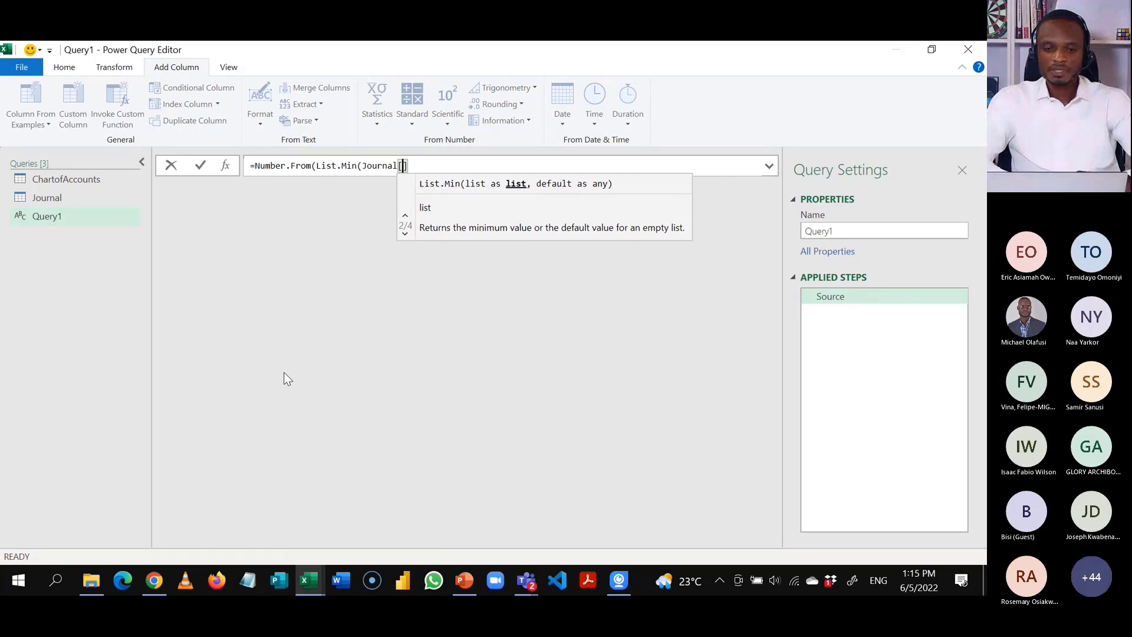
pyautogui.write('Da')
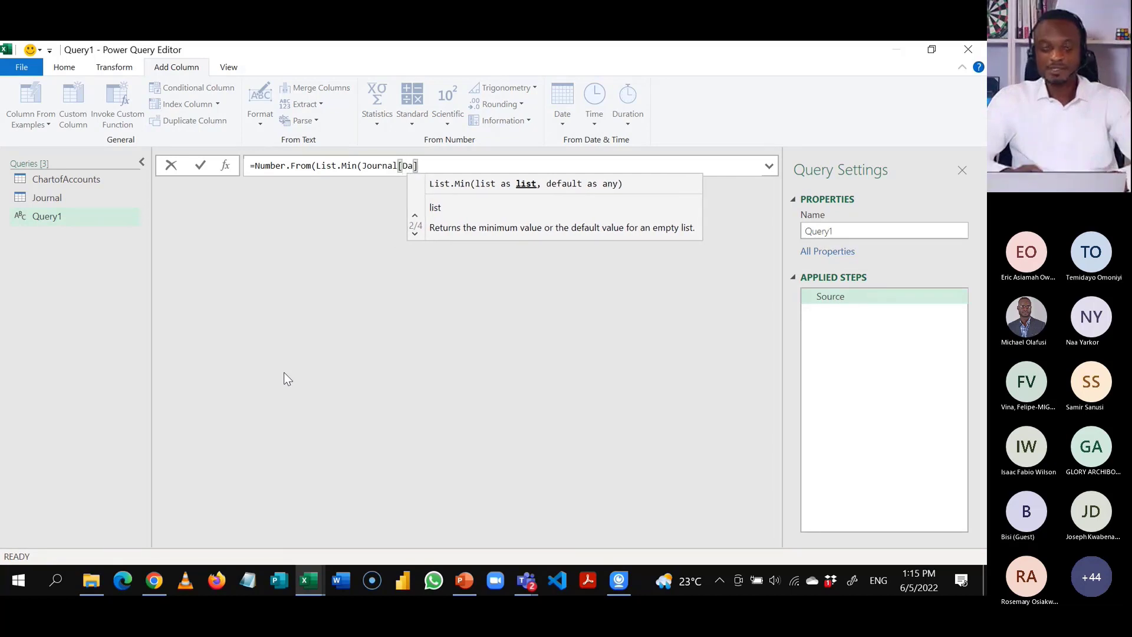
pyautogui.write('te')
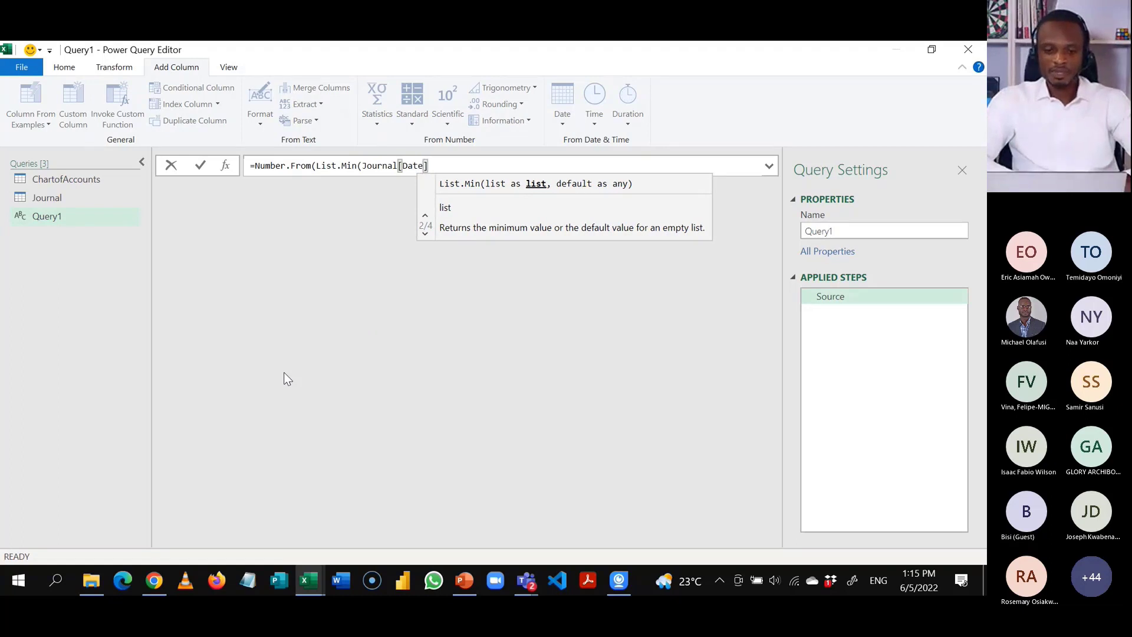
pyautogui.click(452, 165)
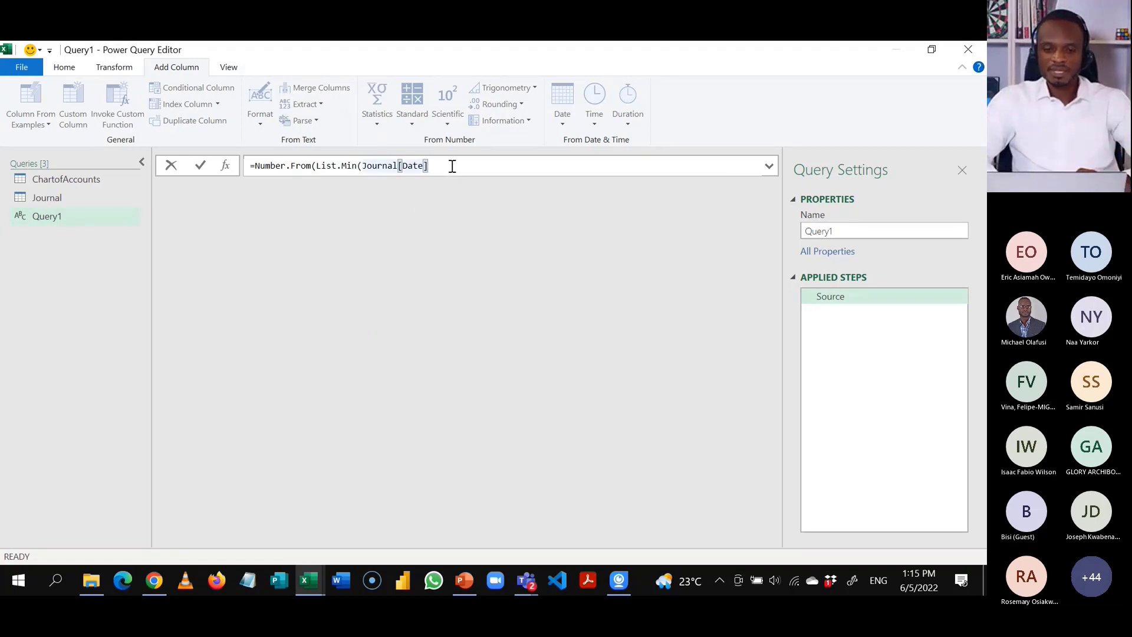
pyautogui.write(')')
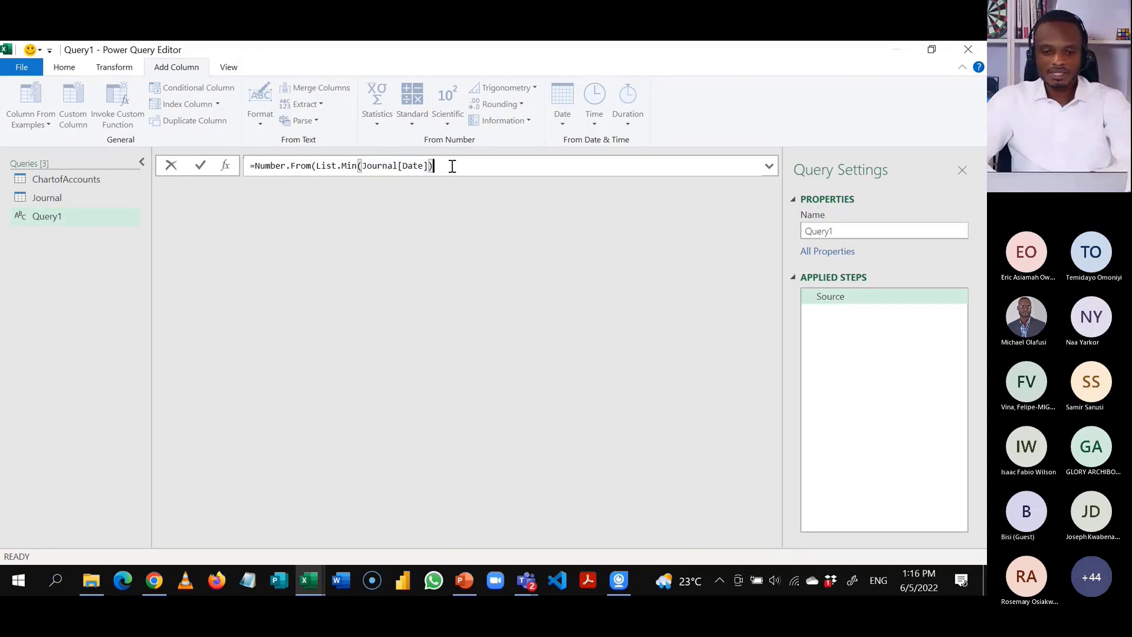
pyautogui.write(')')
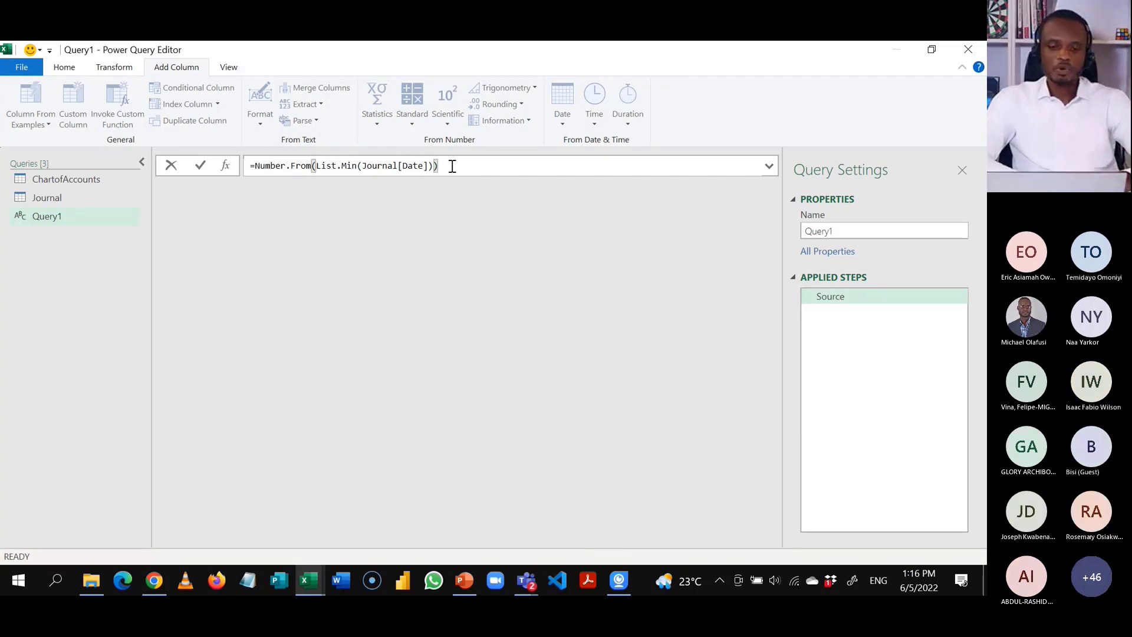
# Extend the formula into a range by appending ..Number.From(List.Max(Journal[Date])) from a copy of the first expression.
pyautogui.moveTo(441, 166); pyautogui.dragTo(260, 167)
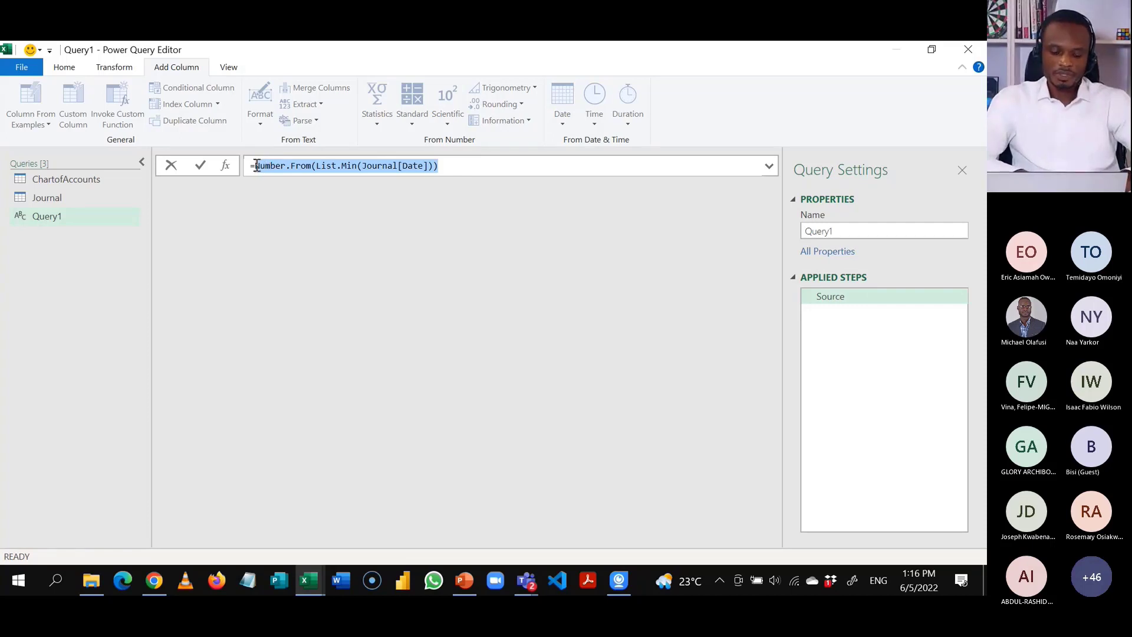
pyautogui.click(448, 166)
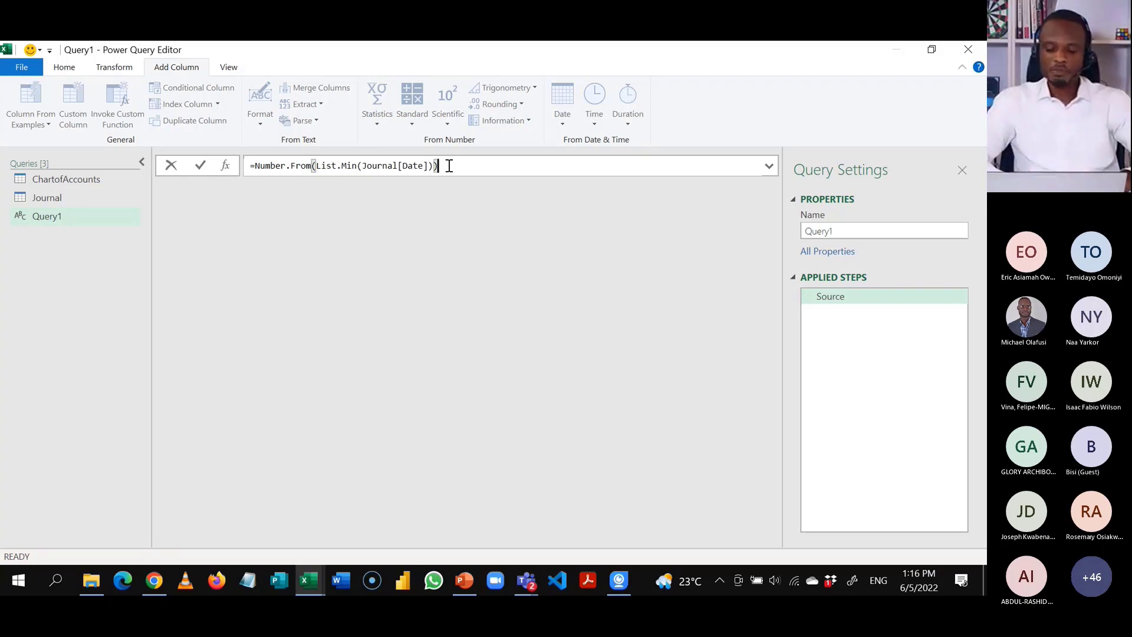
pyautogui.write('.')
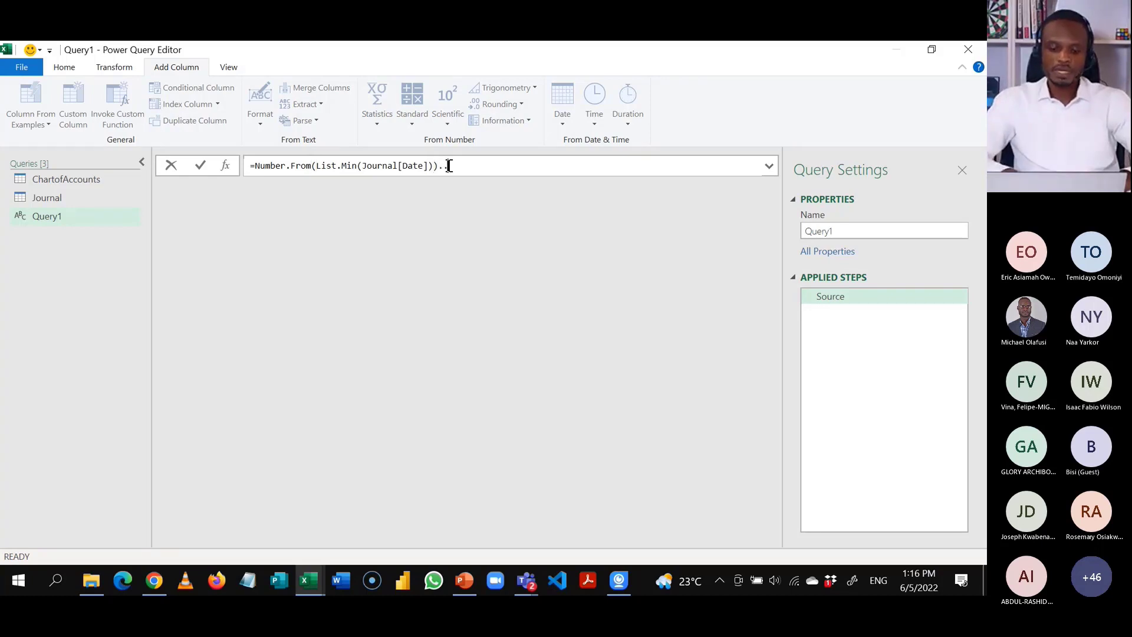
pyautogui.write('Number.From(List.Min(Journal[Date]))')
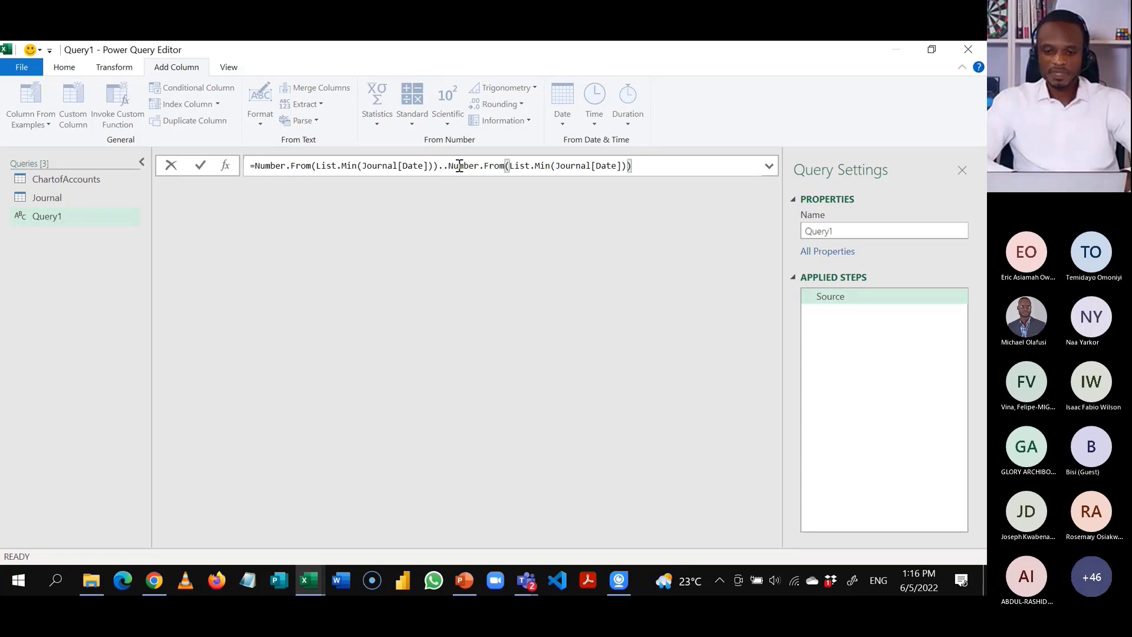
pyautogui.click(549, 166)
pyautogui.press('BackSpace')
pyautogui.press('BackSpace')
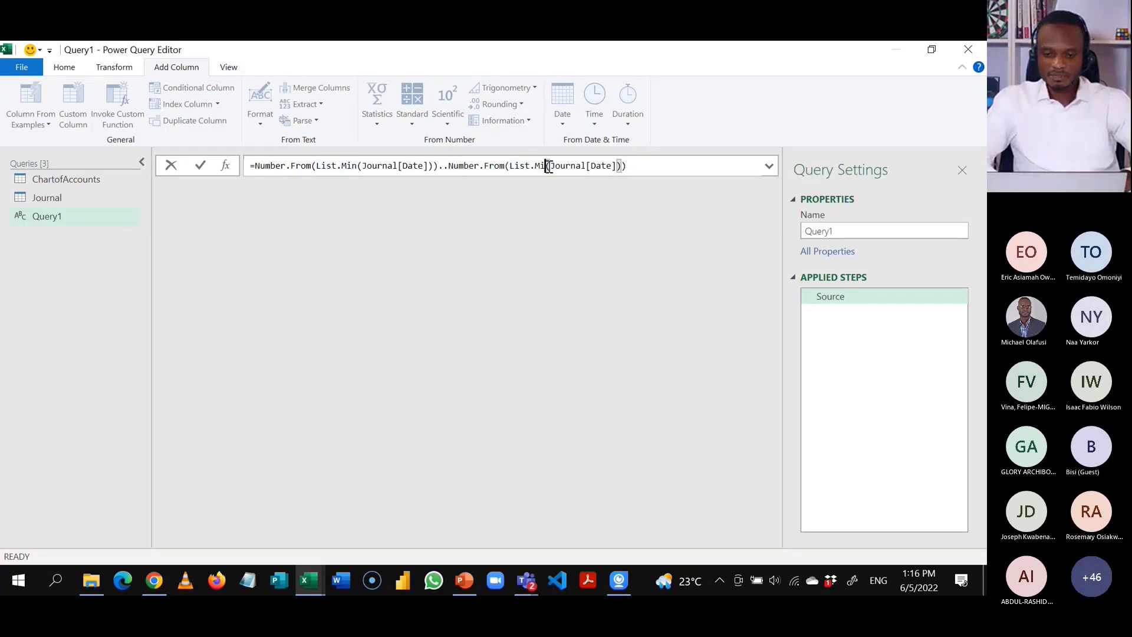
pyautogui.write('ax')
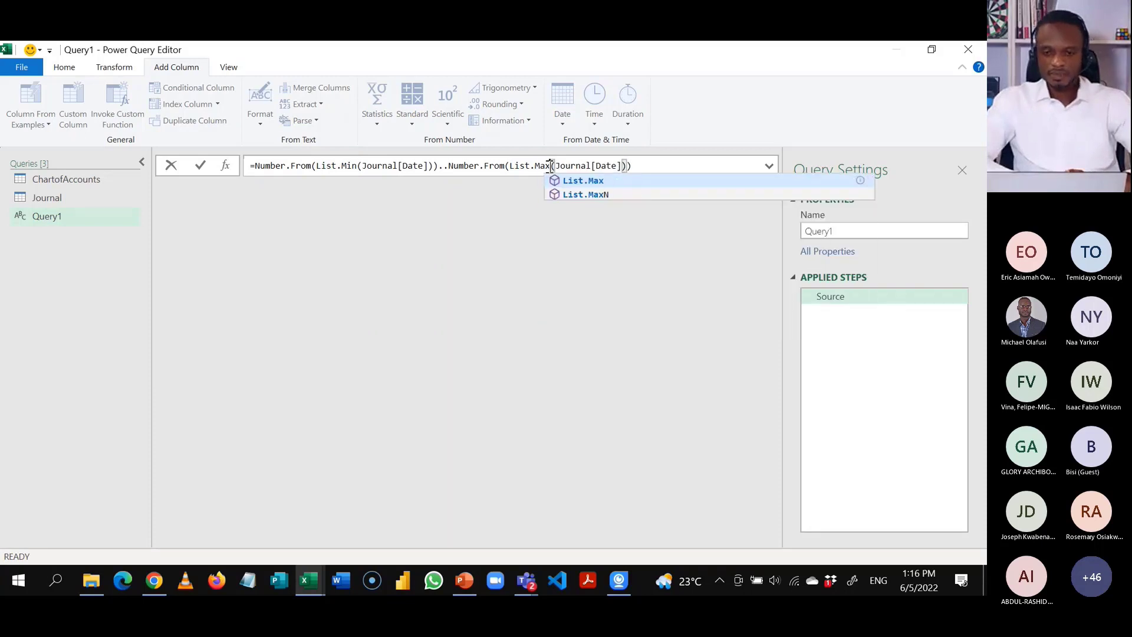
# Enclose the whole range expression in curly braces and commit it to generate the list of date numbers.
pyautogui.click(254, 166)
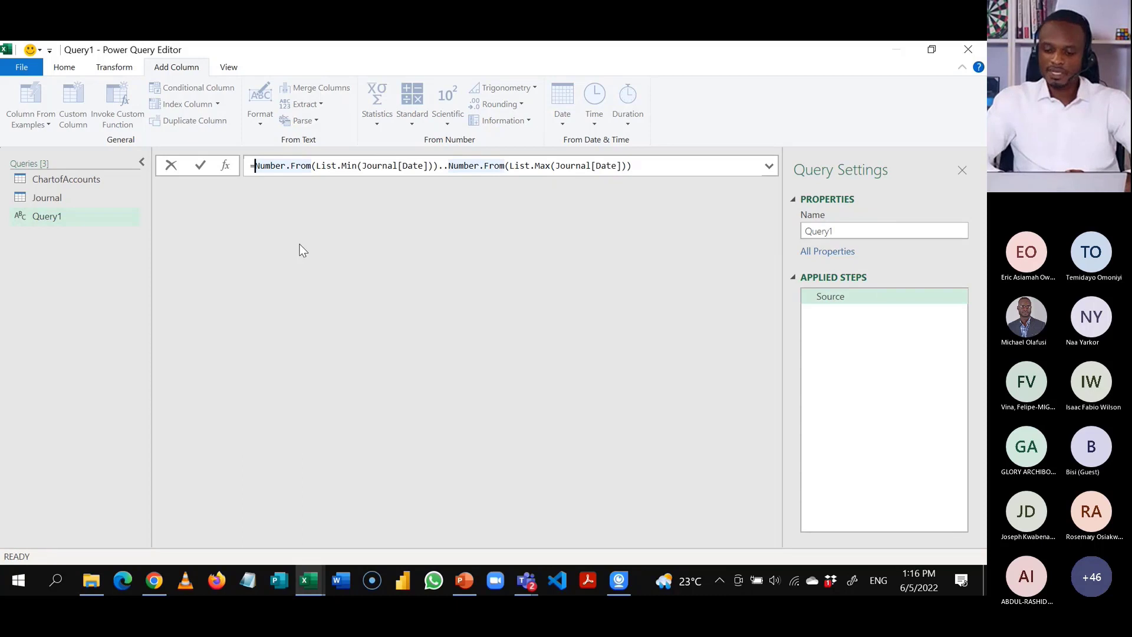
pyautogui.write('{')
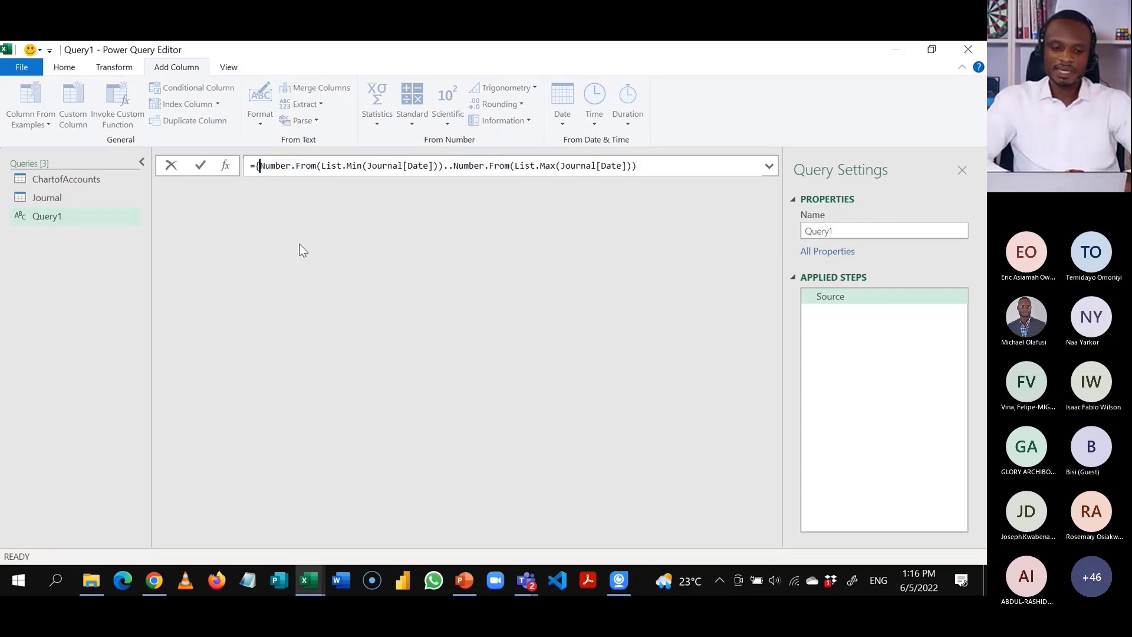
pyautogui.click(682, 164)
pyautogui.write('}')
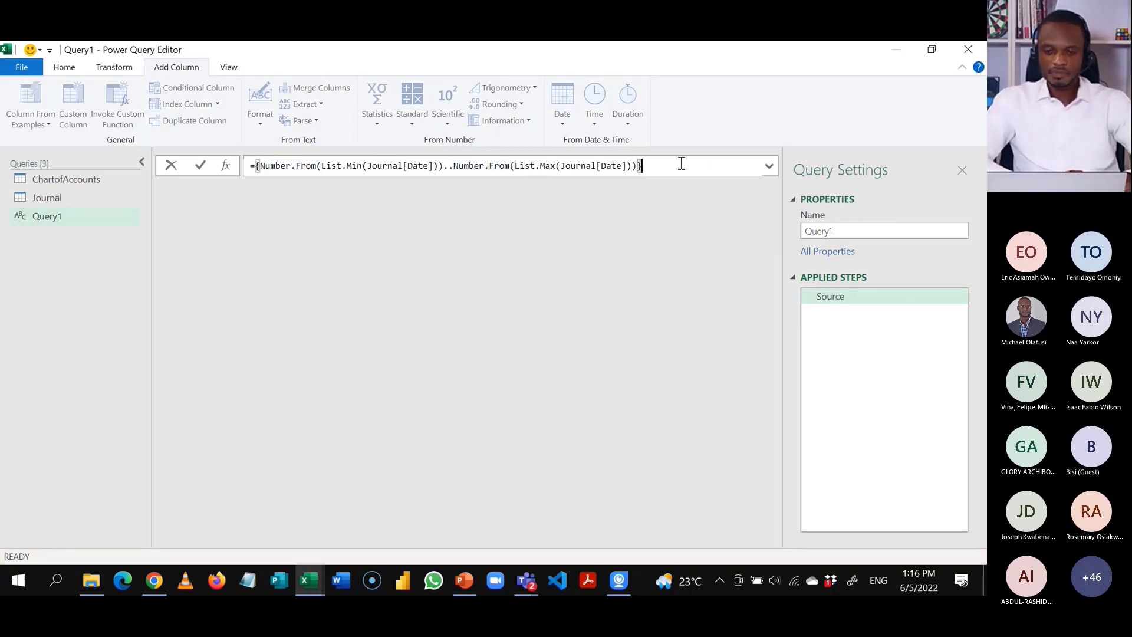
pyautogui.press('Return')
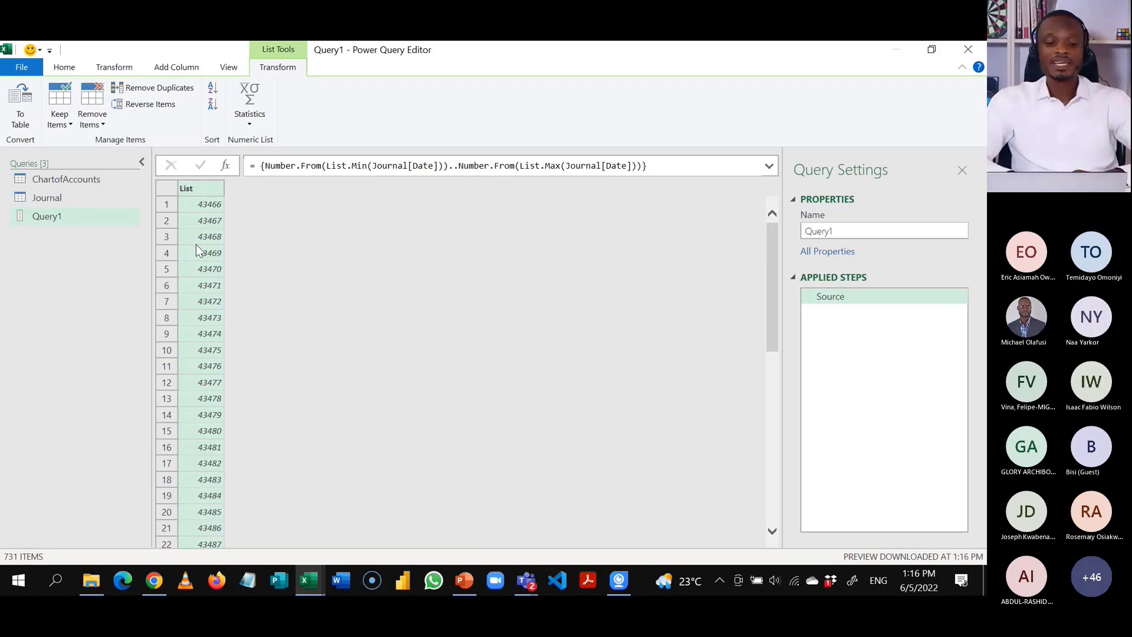
# Convert the list to a table with no delimiter and rename its column Date.
pyautogui.click(21, 120)
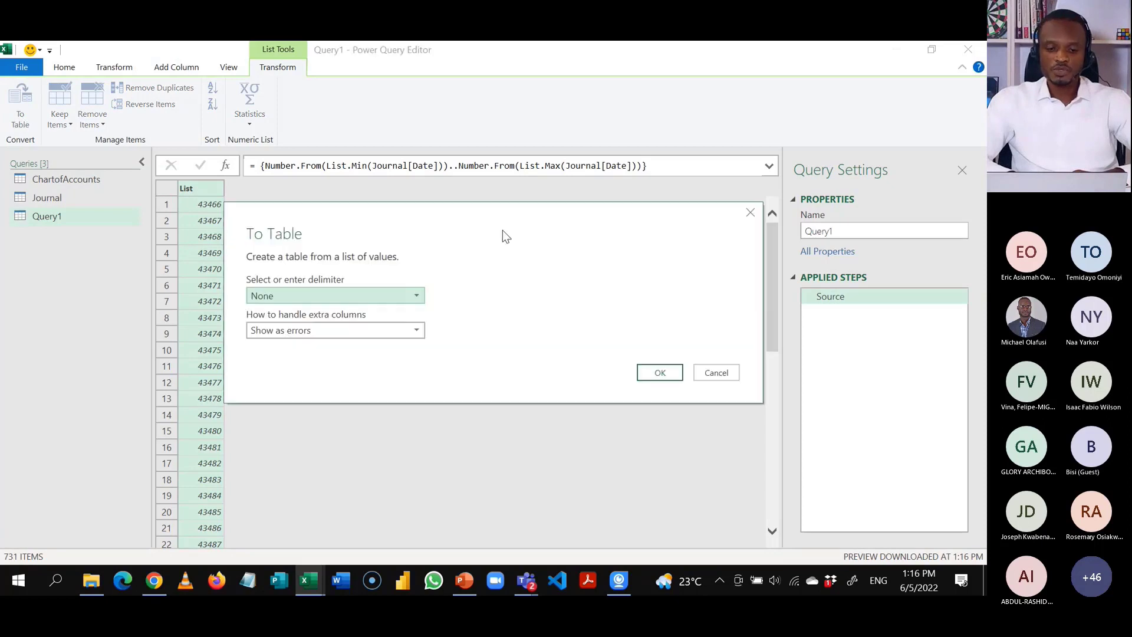
pyautogui.click(645, 366)
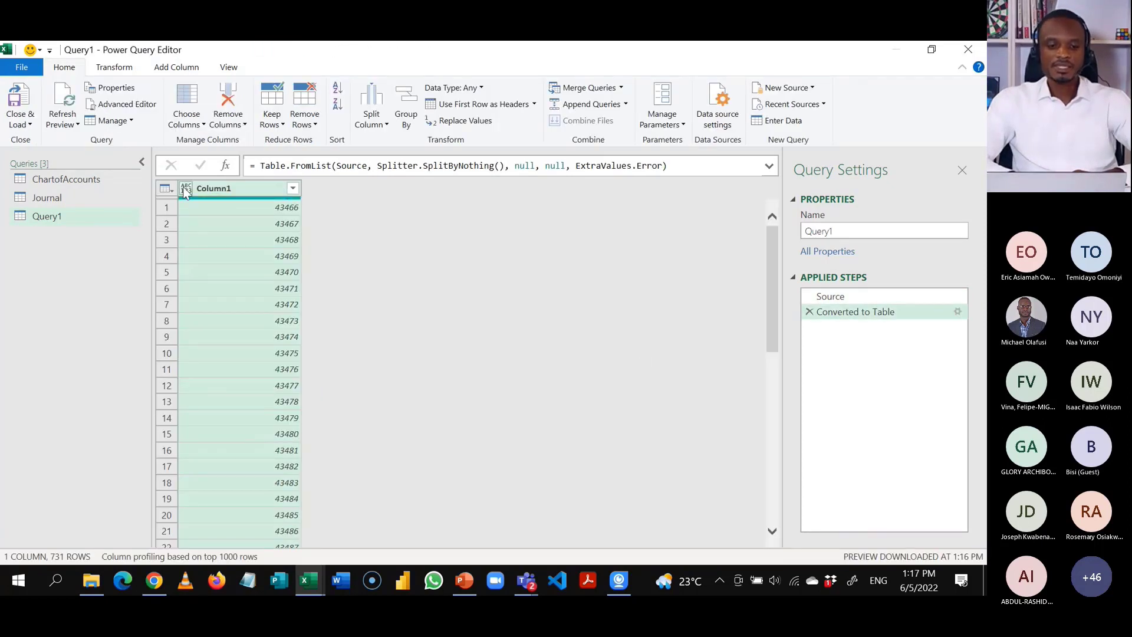
pyautogui.doubleClick(246, 188)
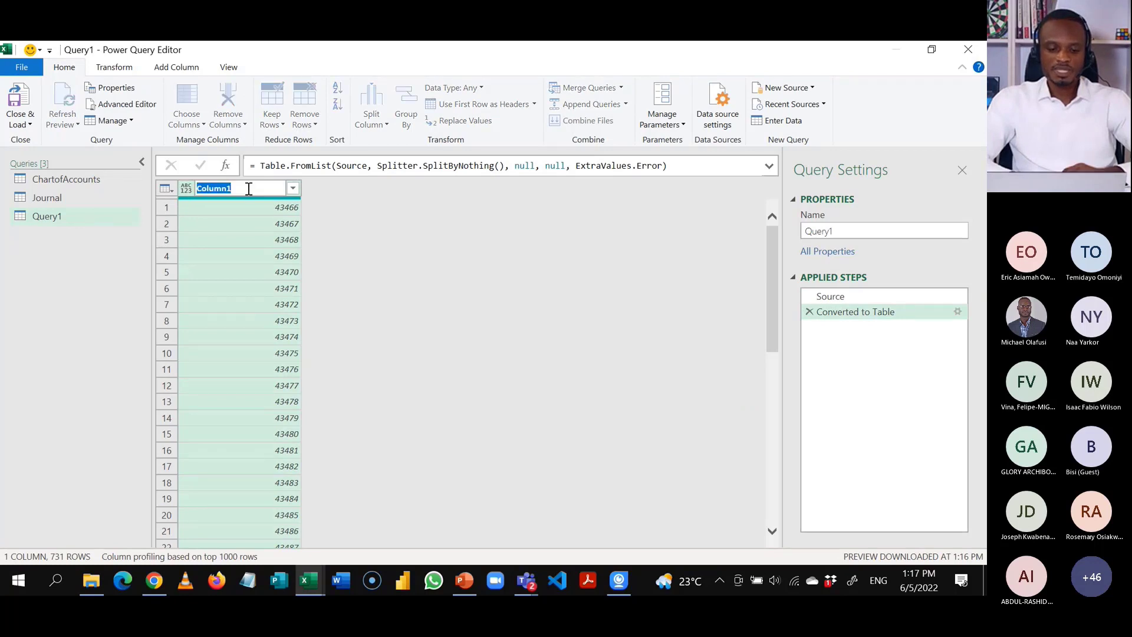
pyautogui.write('Date')
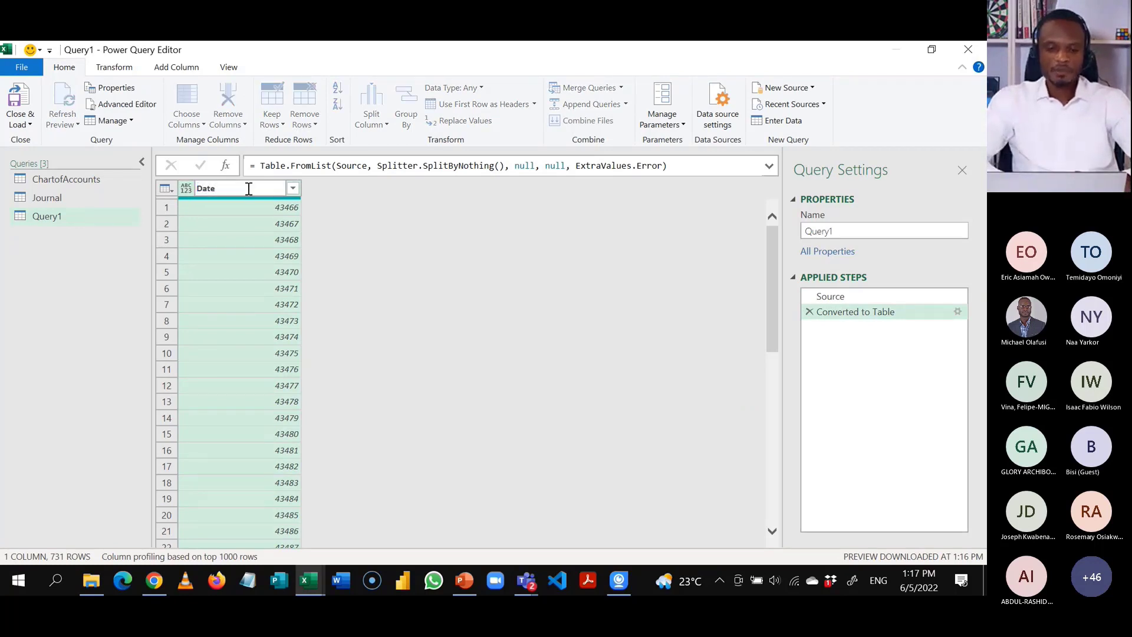
pyautogui.press('Return')
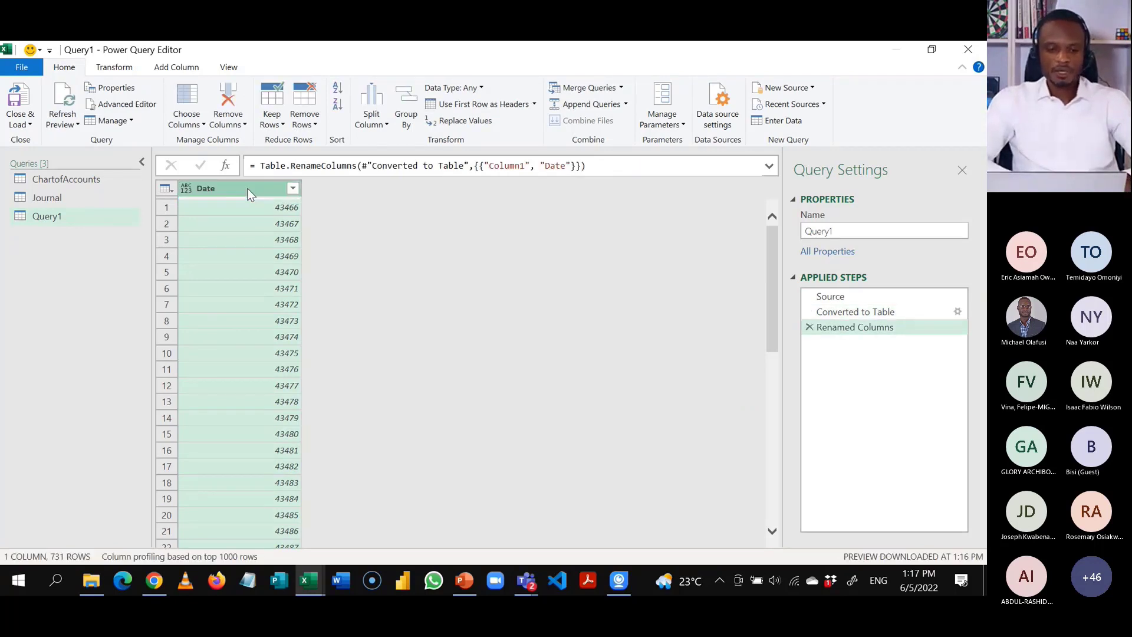
# Set the Date column's data type to Date and rename the query Calendar.
pyautogui.click(186, 188)
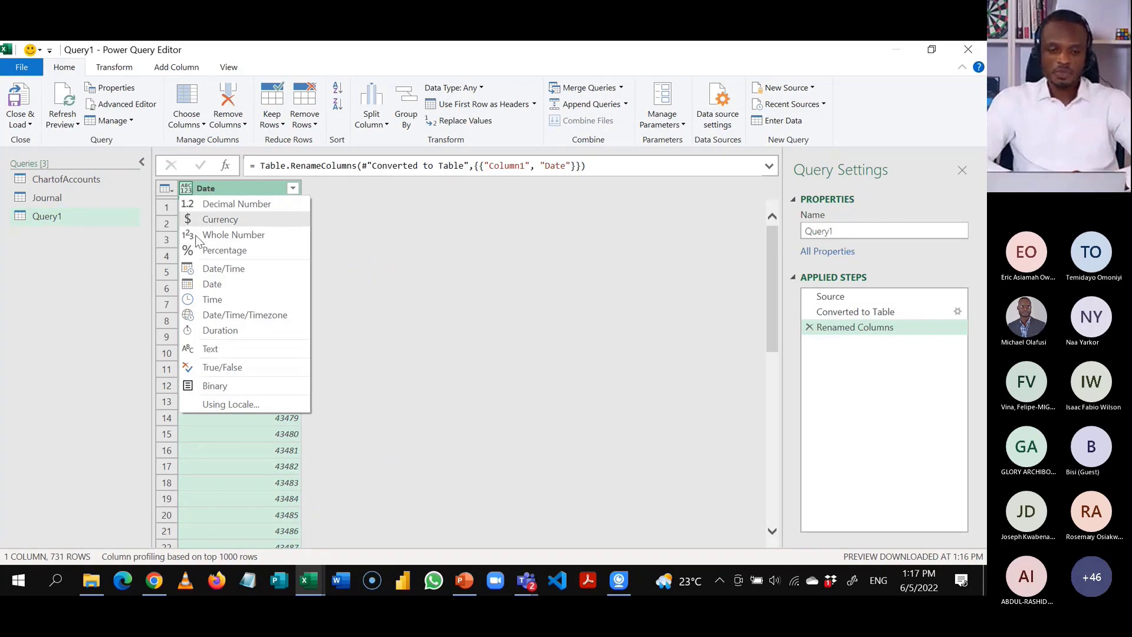
pyautogui.click(214, 288)
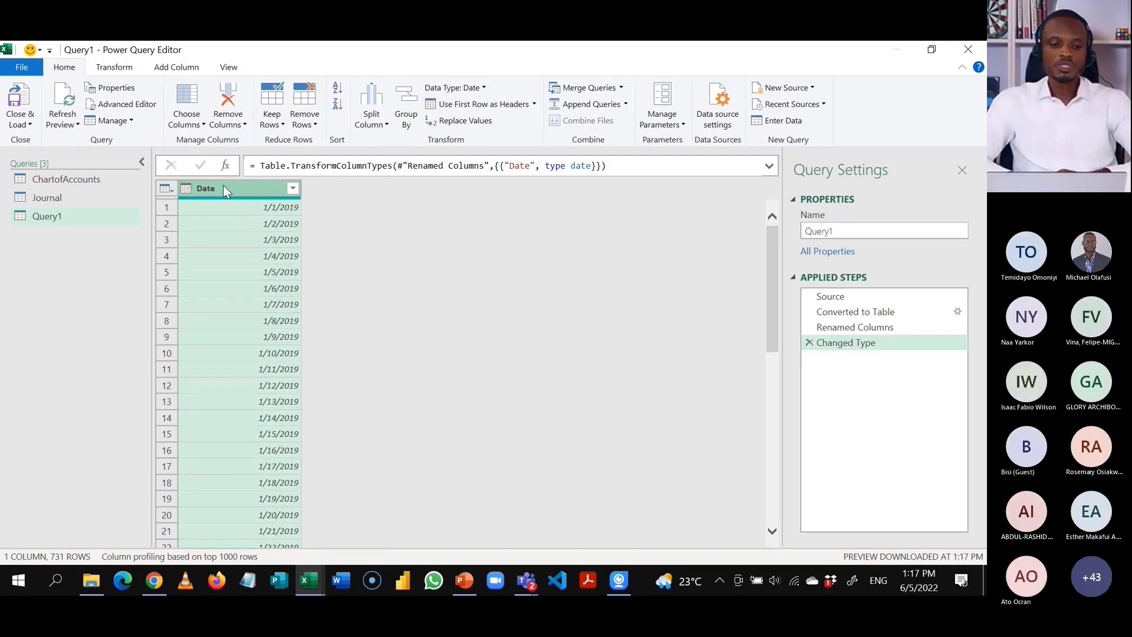
pyautogui.click(872, 234)
pyautogui.hotkey('ctrl', 'a')
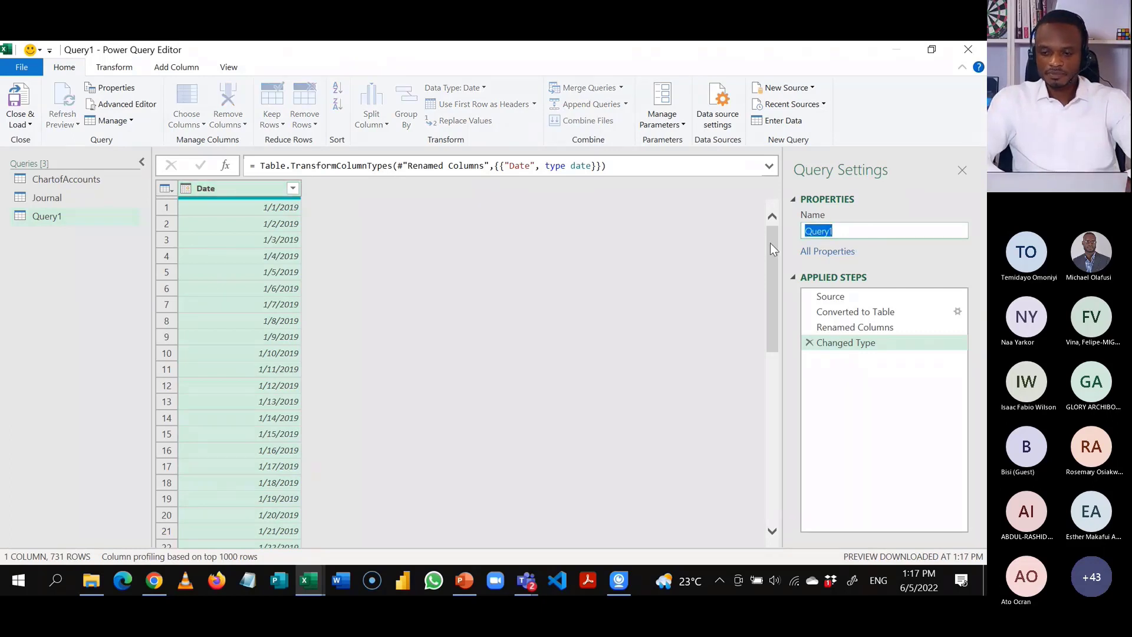
pyautogui.write('Calendar')
pyautogui.press('Return')
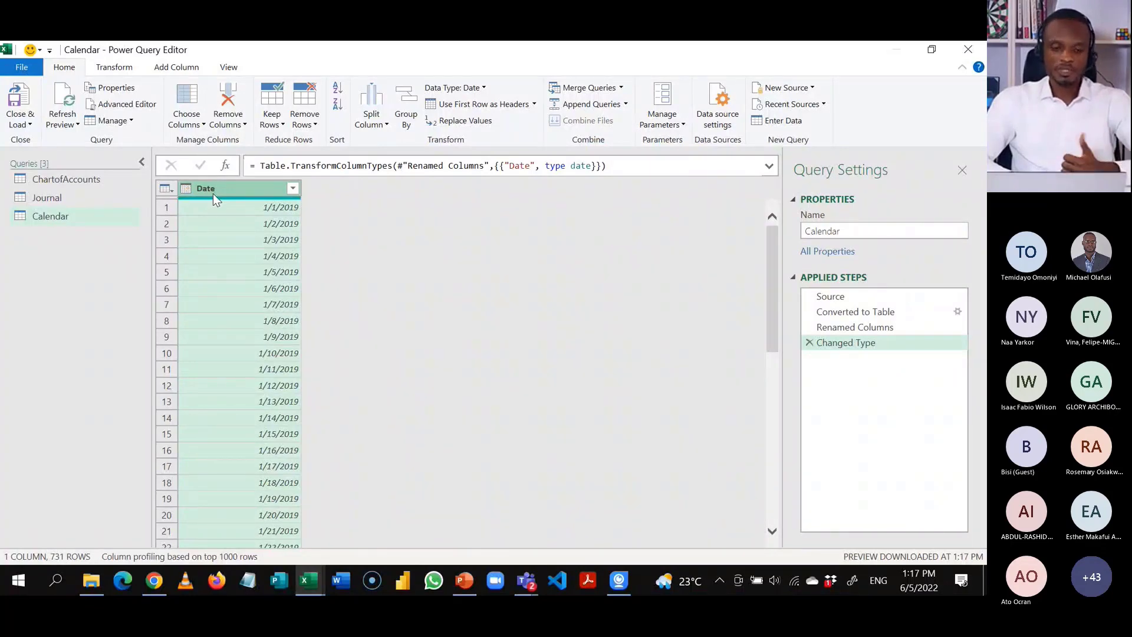
# Add a Year column and a Month number column extracted from the Date column.
pyautogui.click(200, 72)
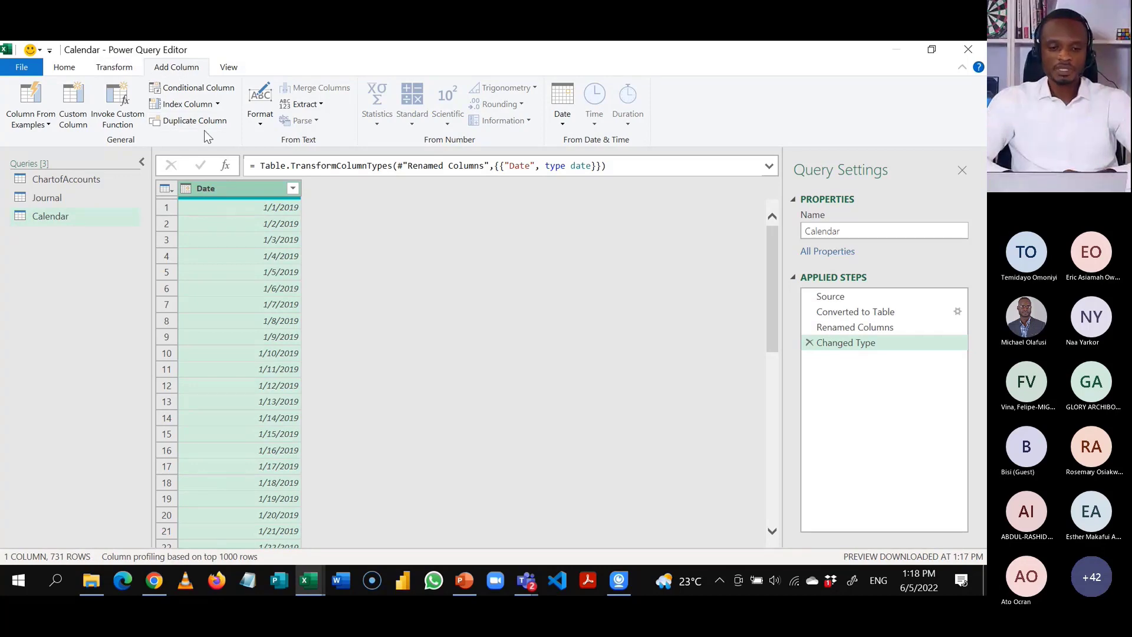
pyautogui.click(561, 123)
pyautogui.moveTo(634, 190)
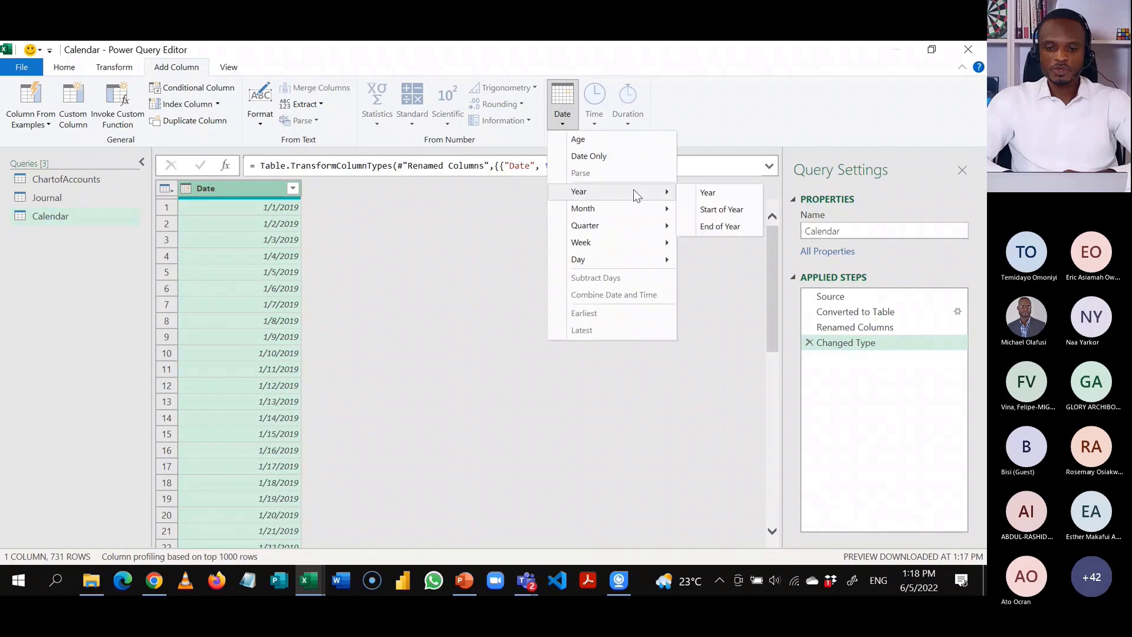
pyautogui.click(689, 193)
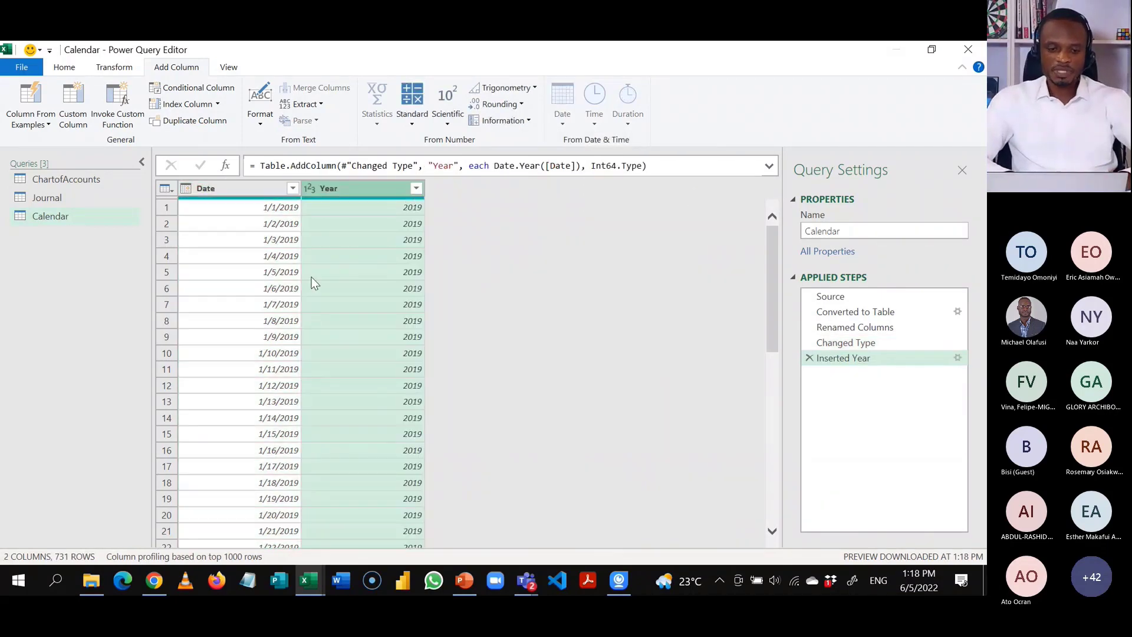
pyautogui.click(243, 189)
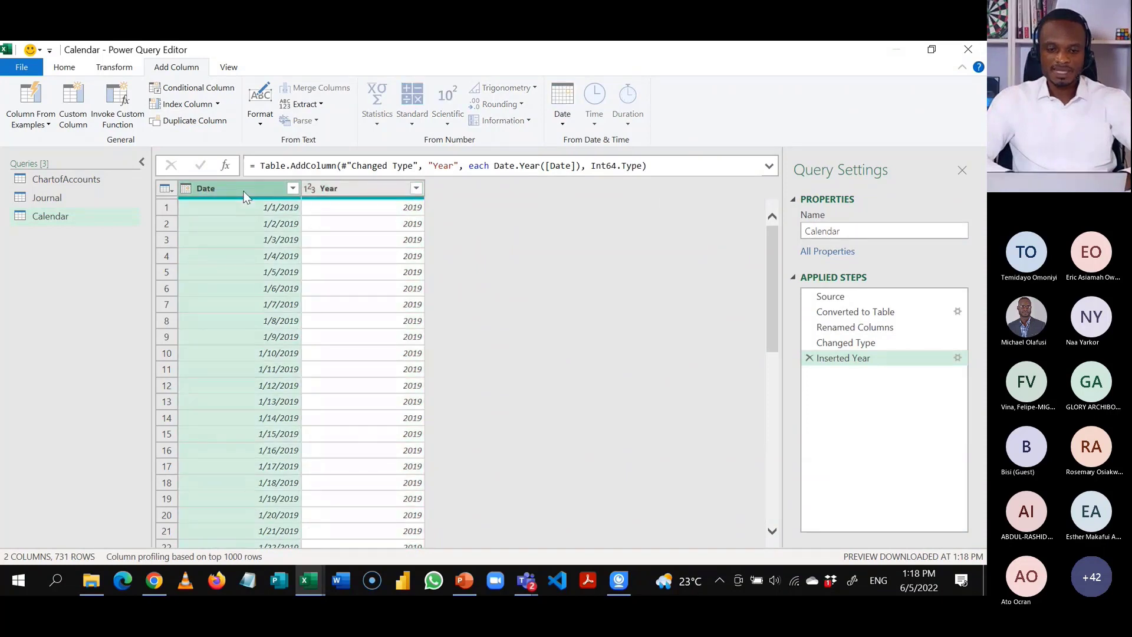
pyautogui.click(554, 122)
pyautogui.moveTo(586, 209)
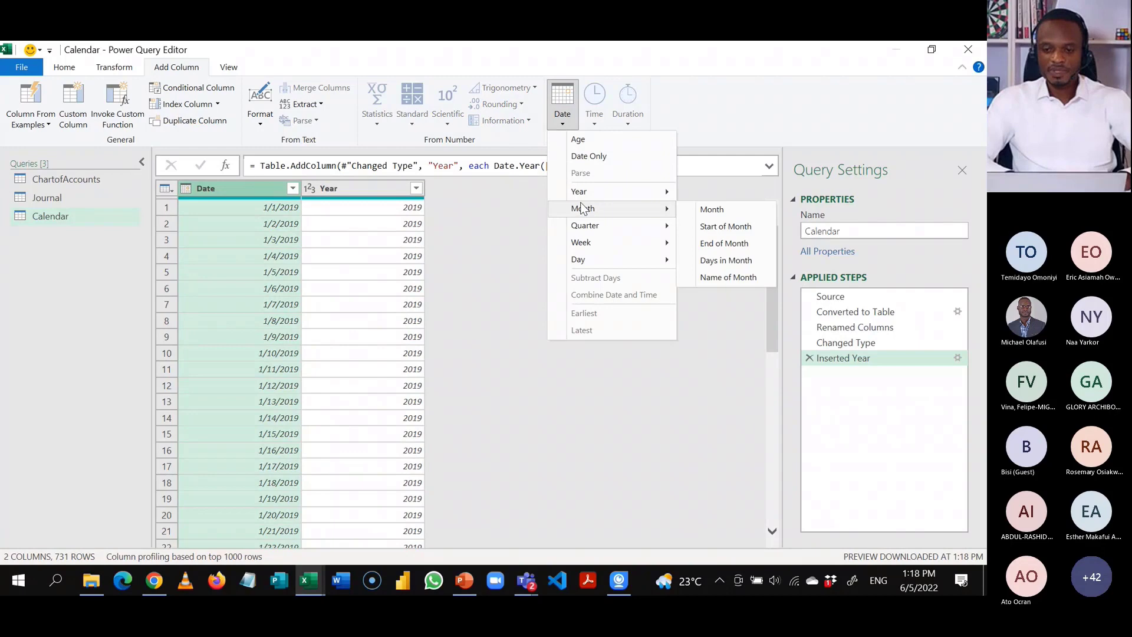
pyautogui.click(711, 210)
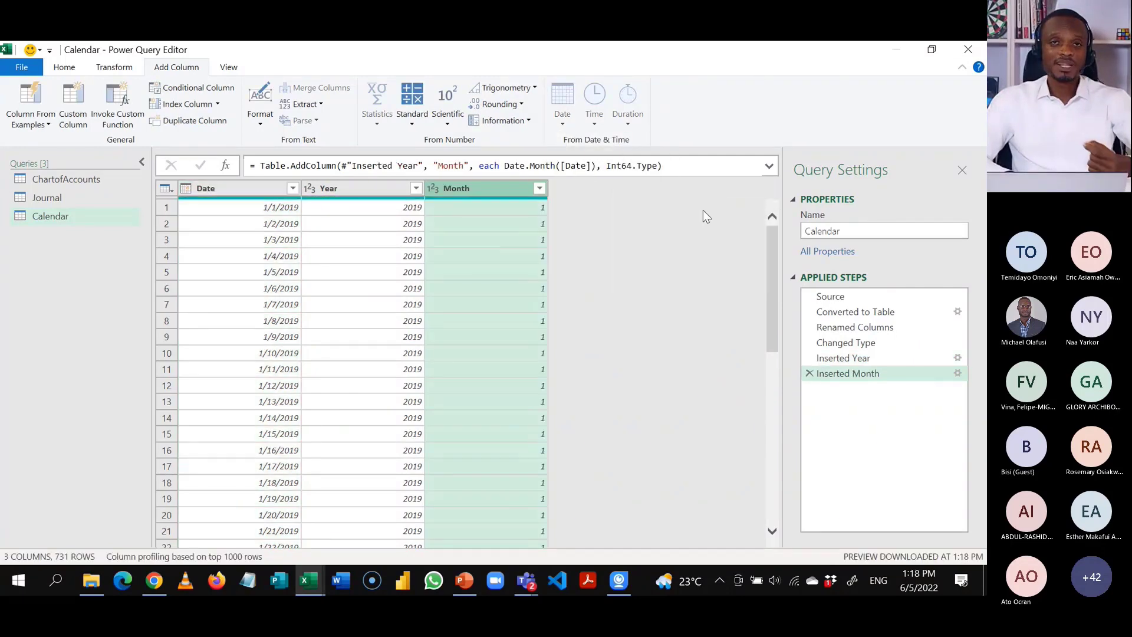
# Add a column with the name of the month, derived from the Date column.
pyautogui.click(262, 190)
pyautogui.click(560, 122)
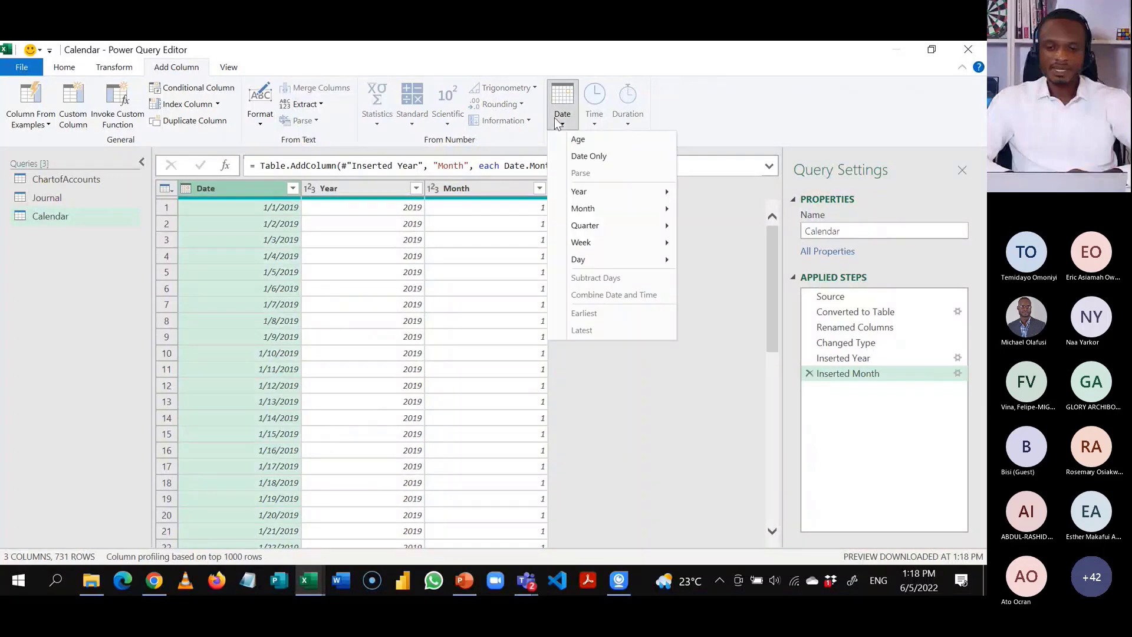
pyautogui.moveTo(586, 210)
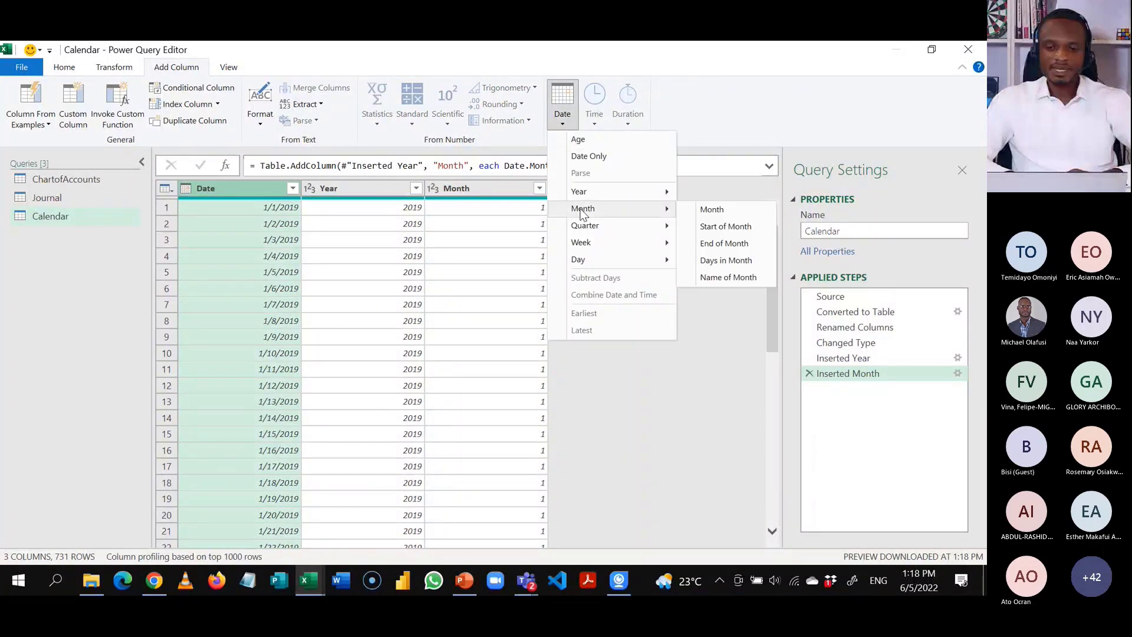
pyautogui.click(701, 275)
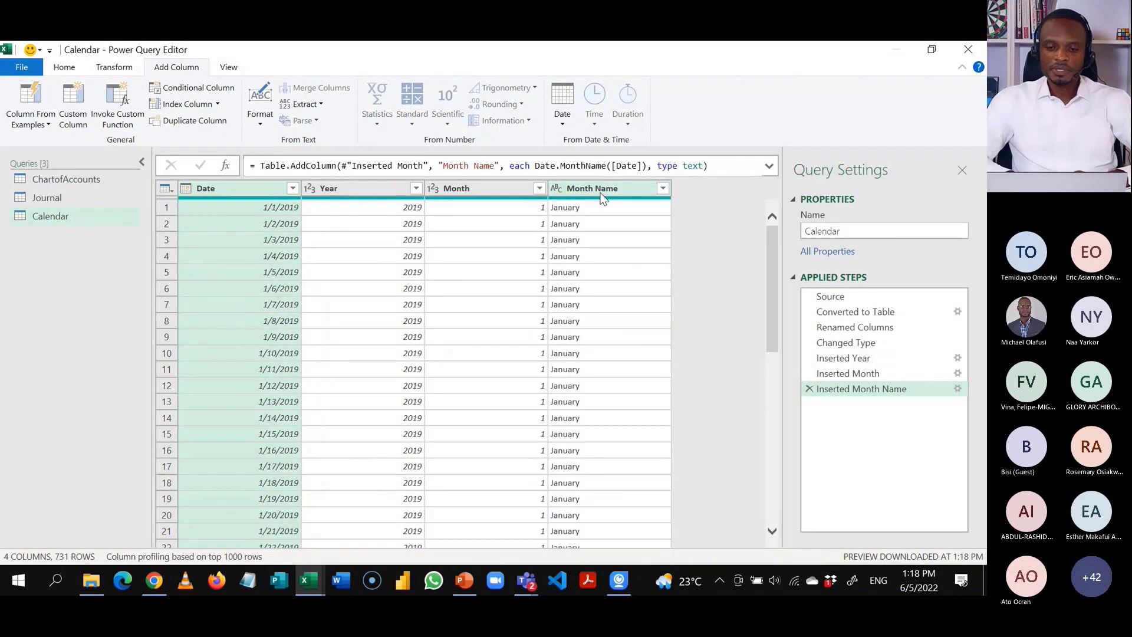
# Shorten the Month Name values in place by extracting only their first 3 characters.
pyautogui.click(602, 198)
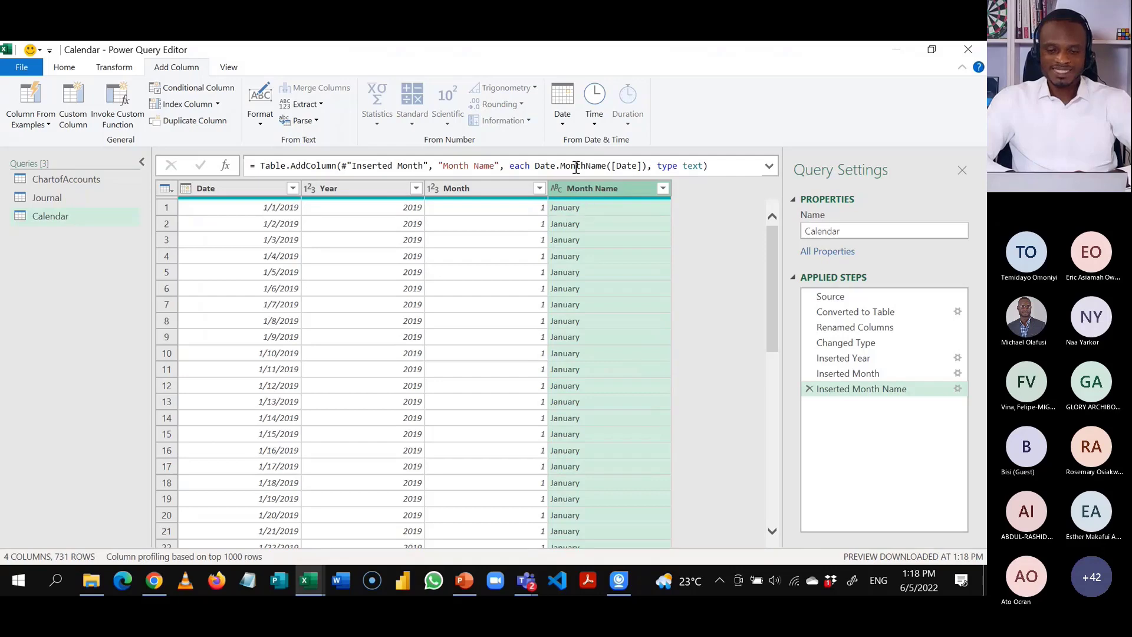
pyautogui.click(114, 67)
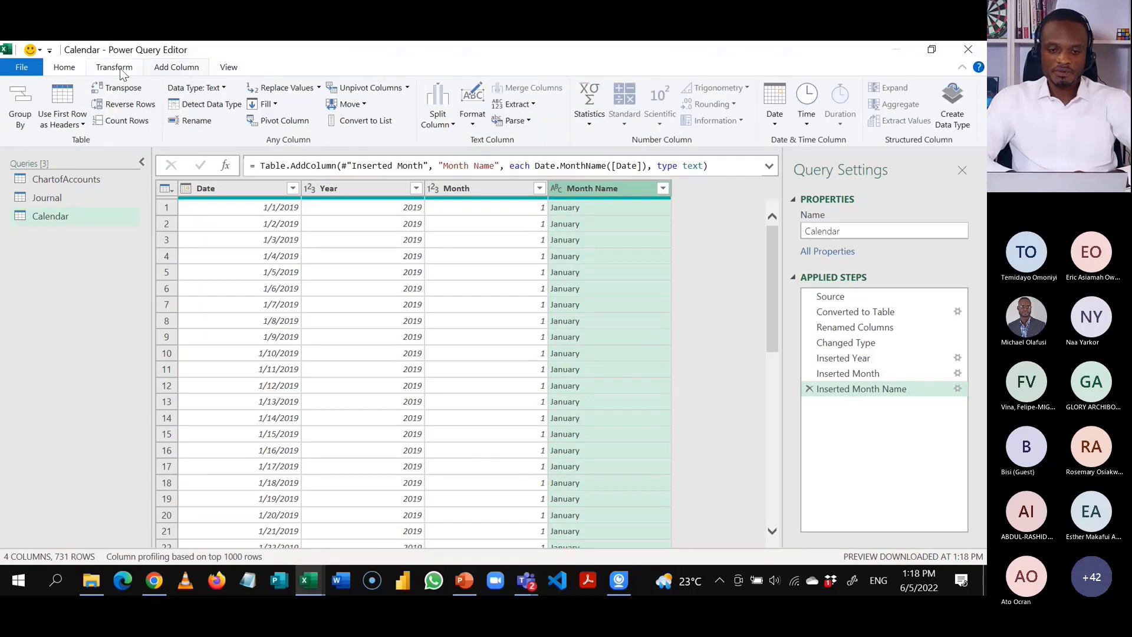
pyautogui.click(533, 105)
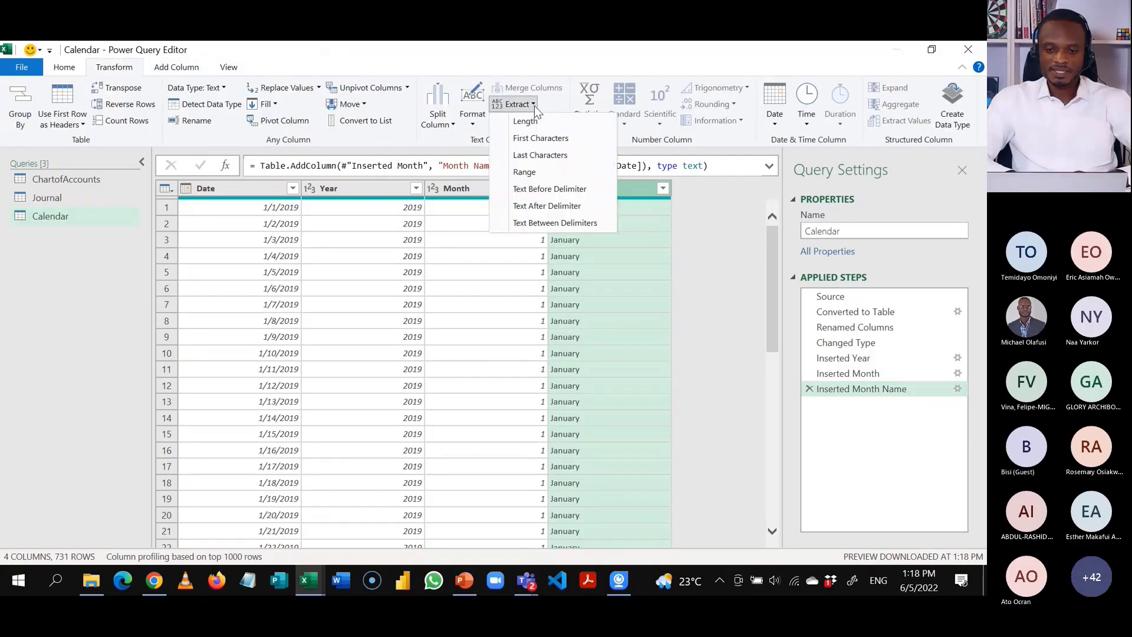
pyautogui.click(535, 140)
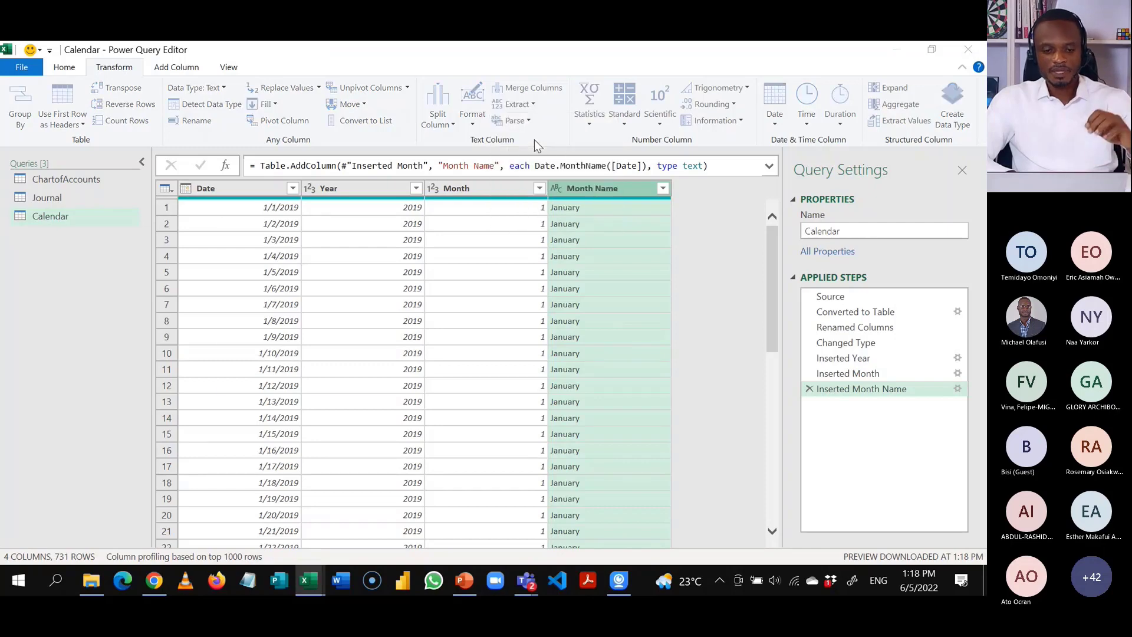
pyautogui.write('3')
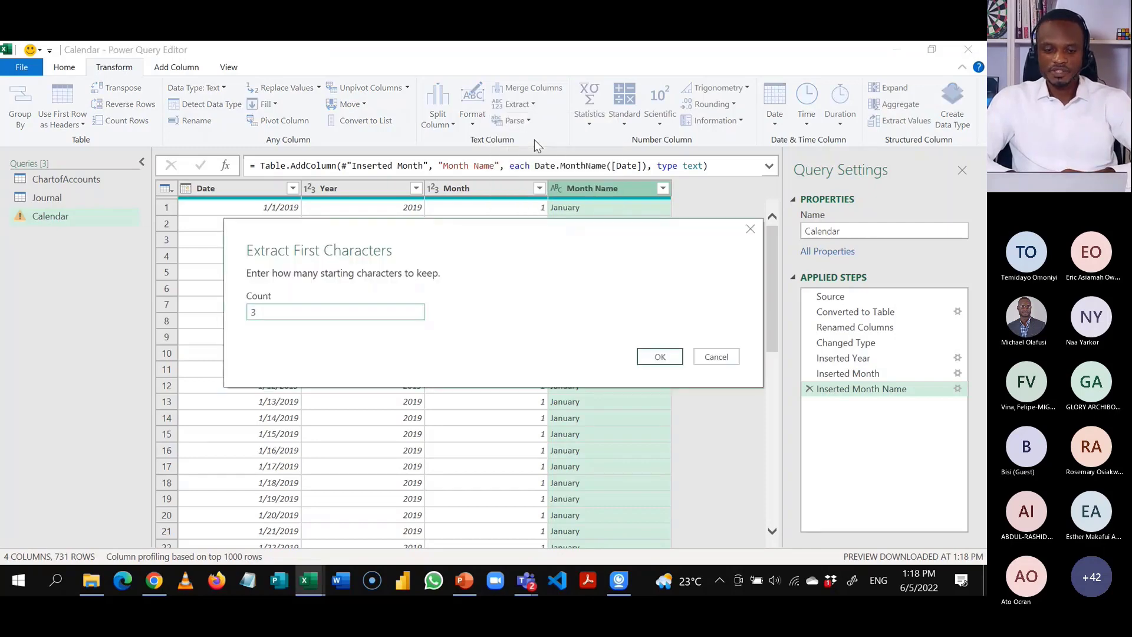
pyautogui.click(658, 356)
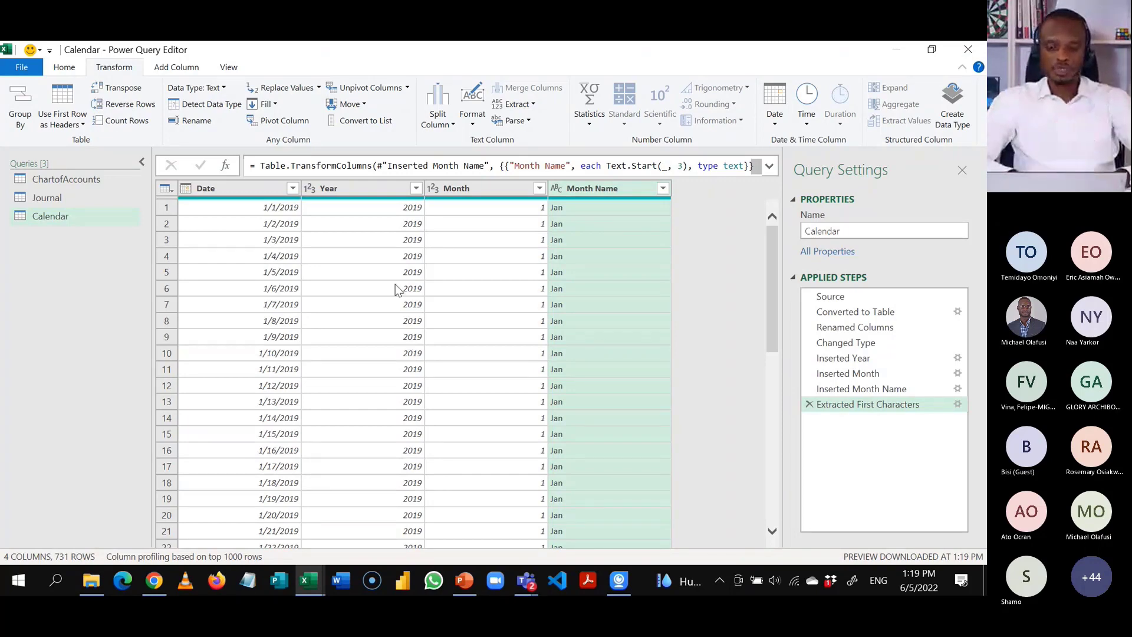
# Start a custom column in the Calendar query and name it YearMonth.
pyautogui.click(238, 187)
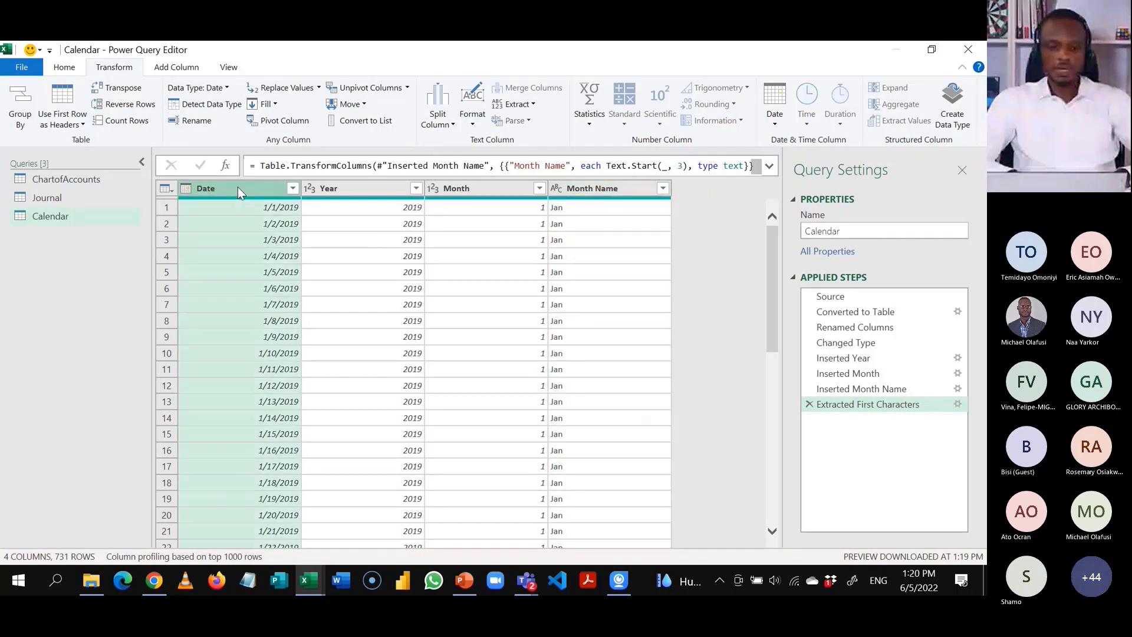
pyautogui.click(195, 72)
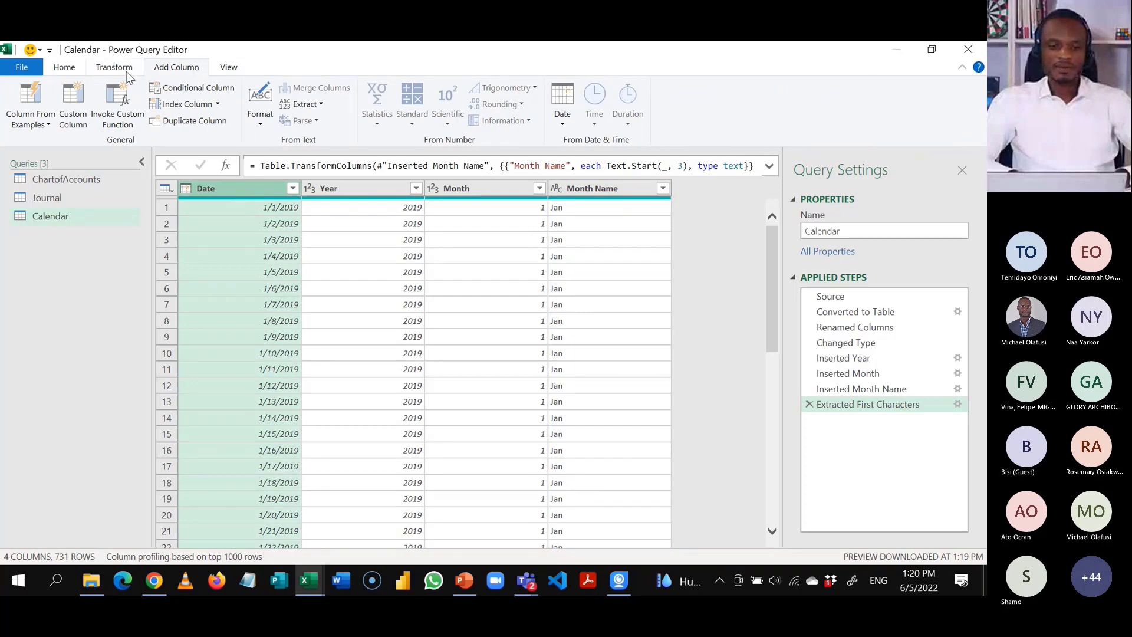
pyautogui.click(76, 107)
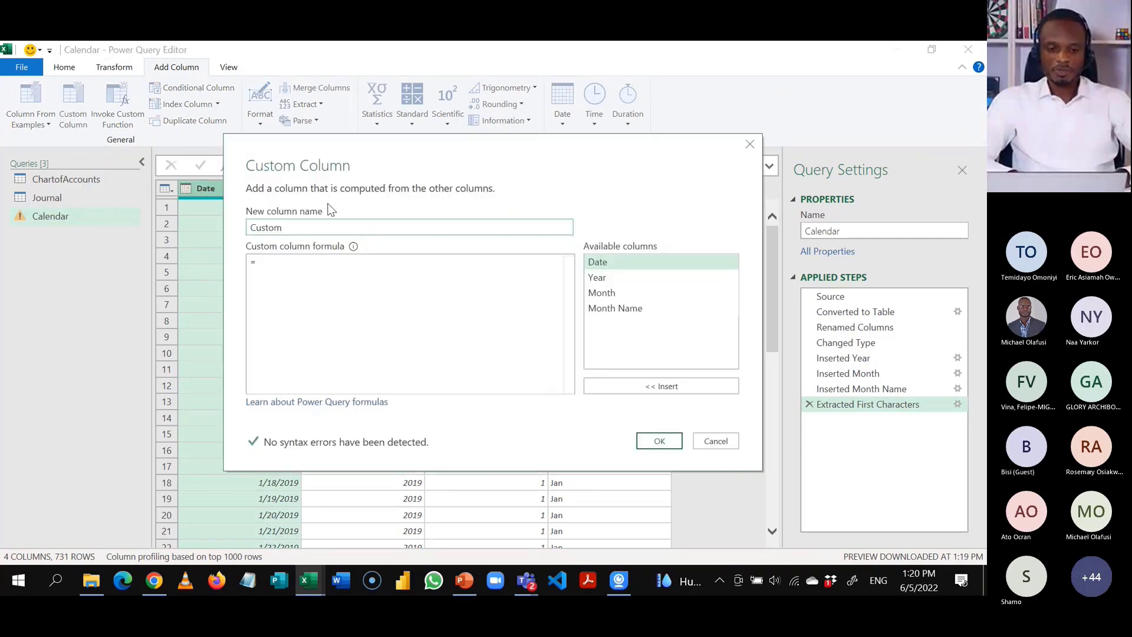
pyautogui.moveTo(319, 227); pyautogui.dragTo(217, 228)
pyautogui.write('Y')
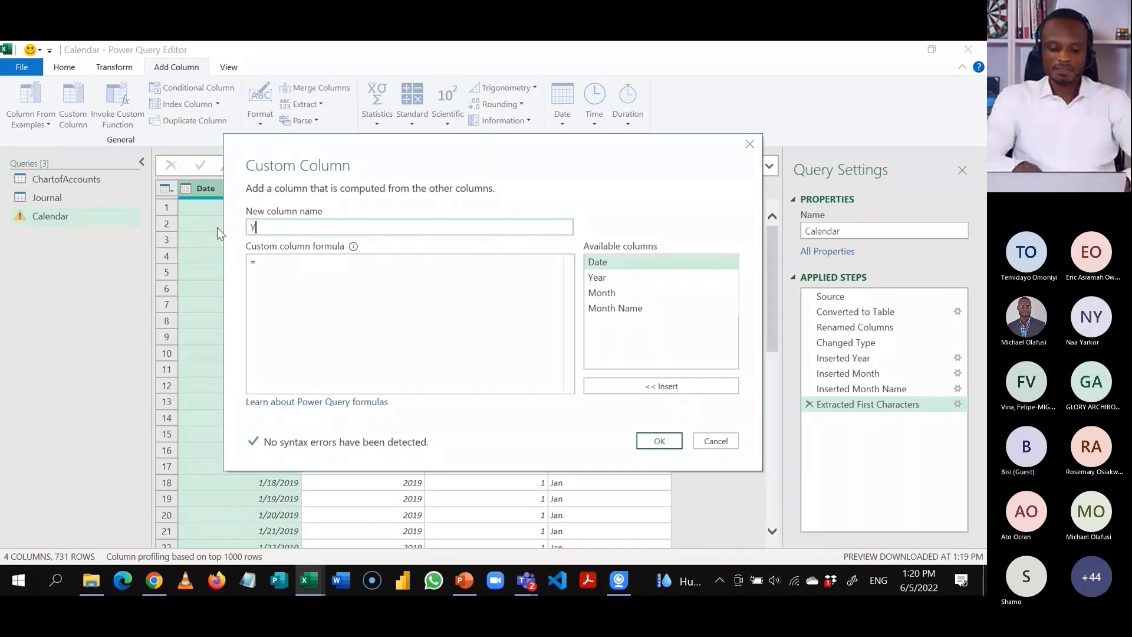
pyautogui.write('ear')
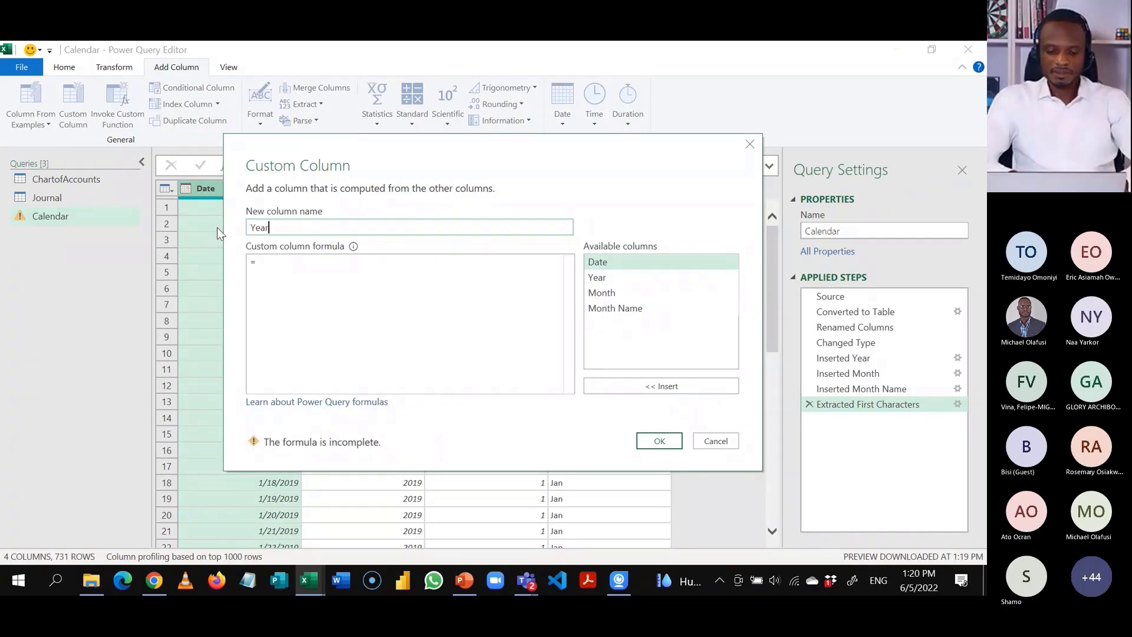
pyautogui.write('Month')
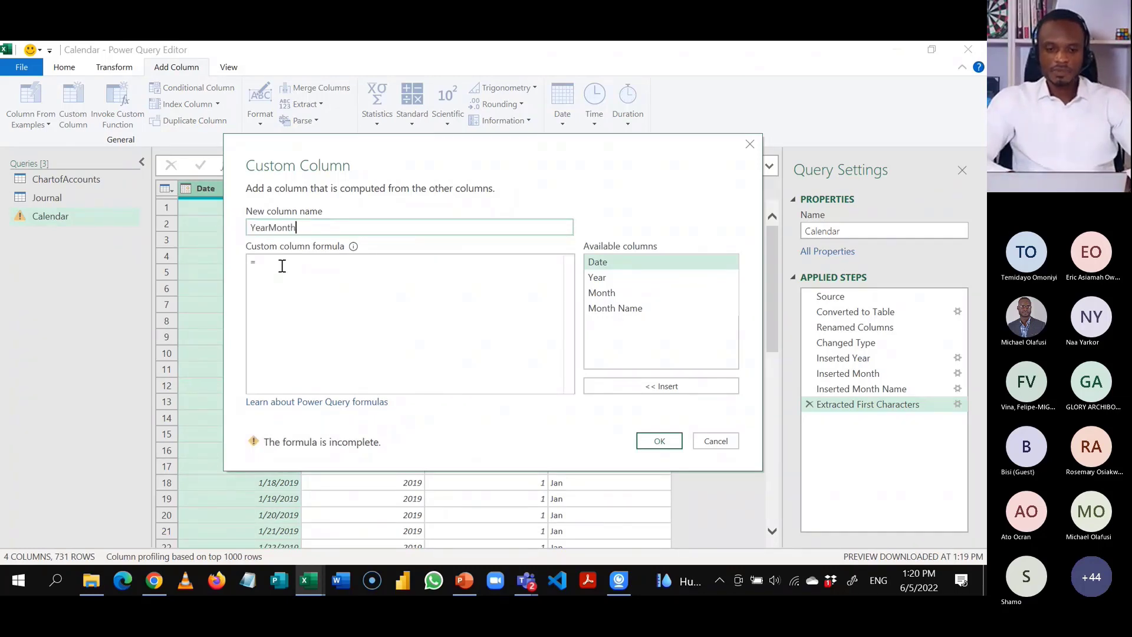
# Define the YearMonth column with the formula =[Year]*10000+[Month] and set its data type to Whole Number.
pyautogui.click(282, 266)
pyautogui.write('[')
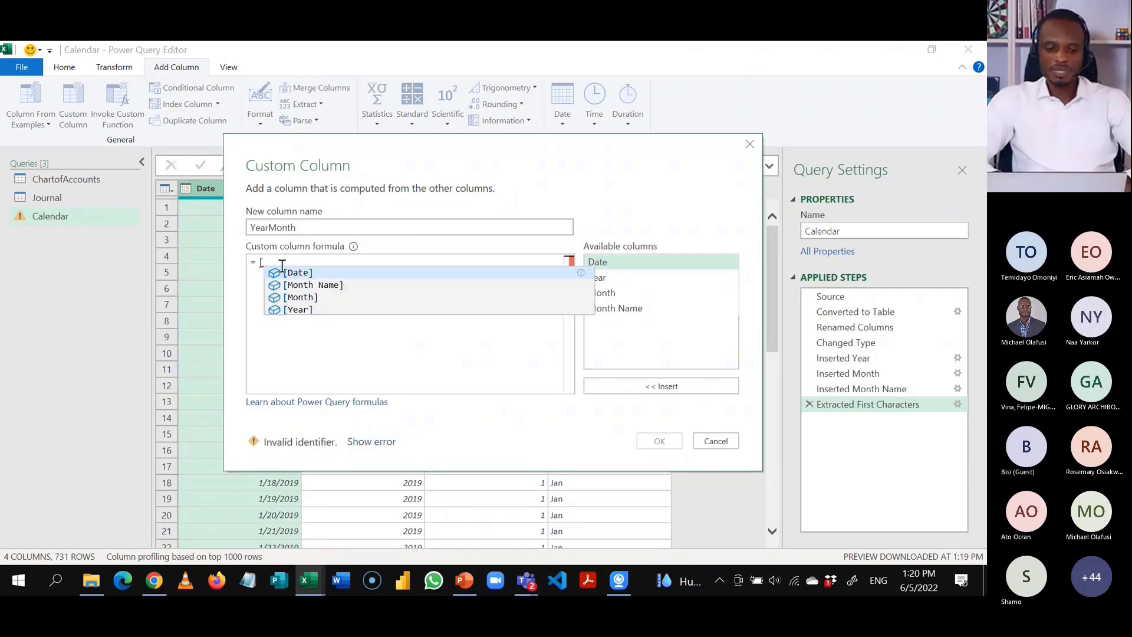
pyautogui.press('Down')
pyautogui.press('Down')
pyautogui.press('Down')
pyautogui.press('Return')
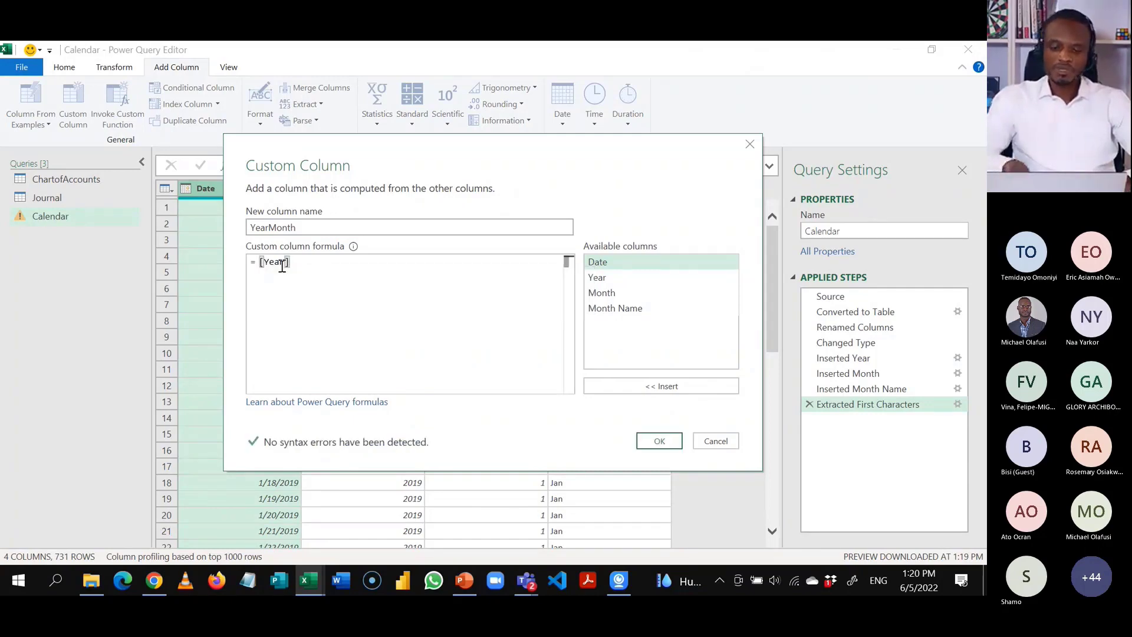
pyautogui.write('*1000')
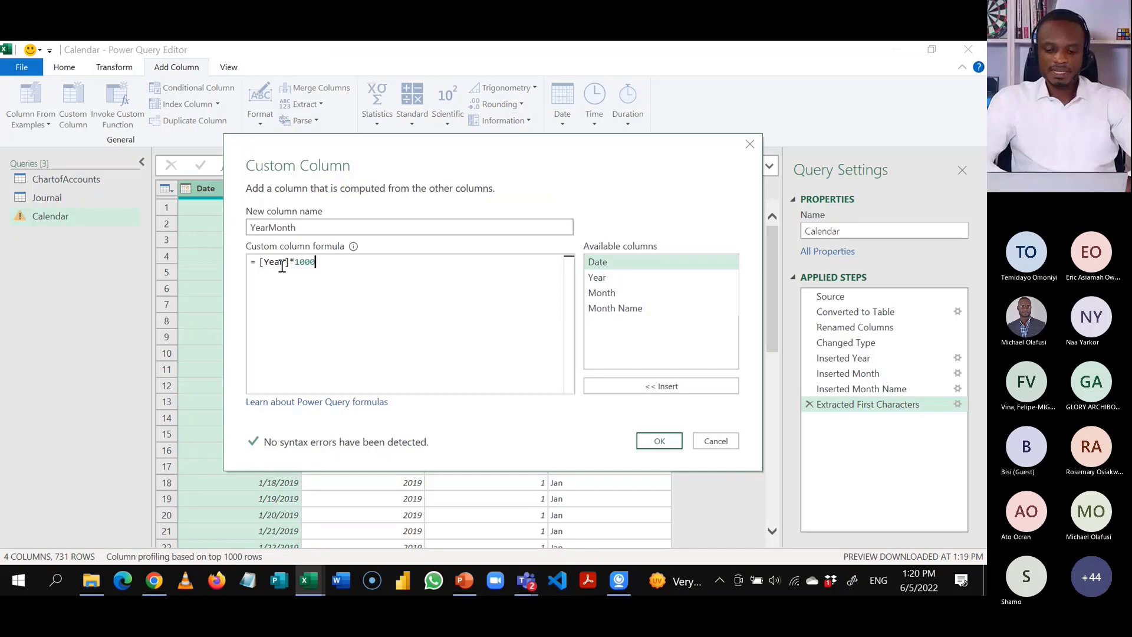
pyautogui.write('0')
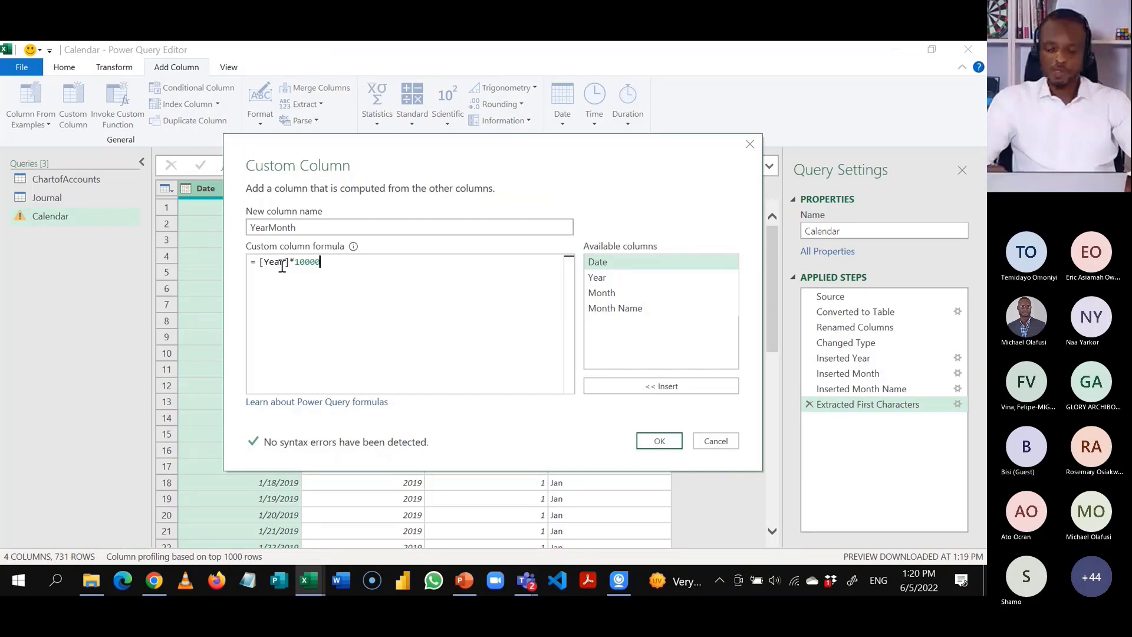
pyautogui.write('+[')
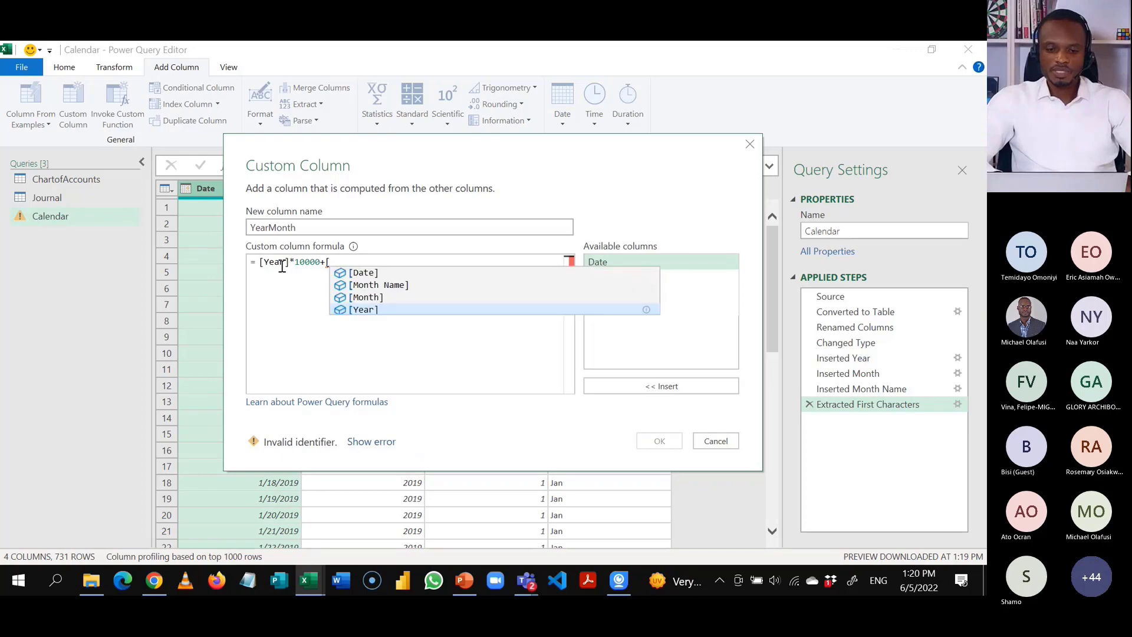
pyautogui.press('Up')
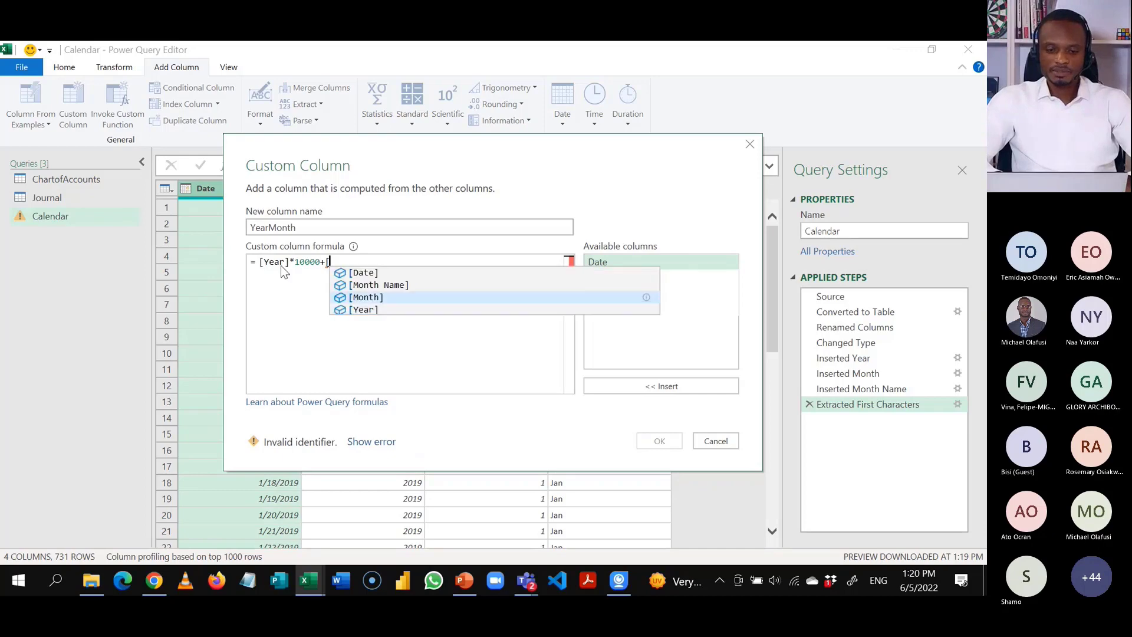
pyautogui.press('Return')
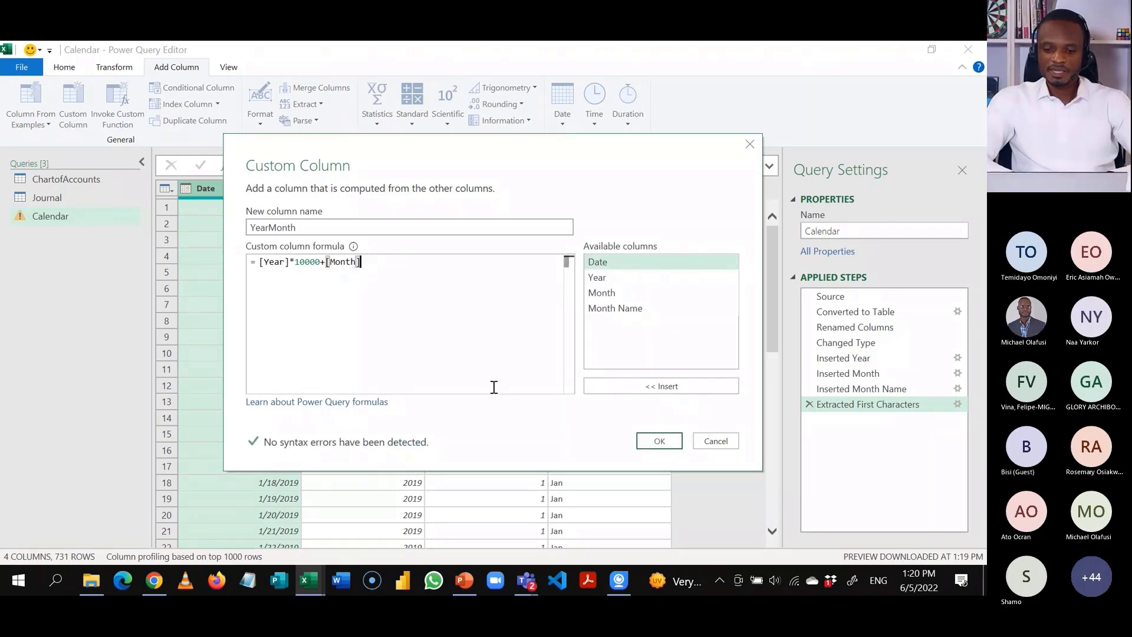
pyautogui.click(650, 445)
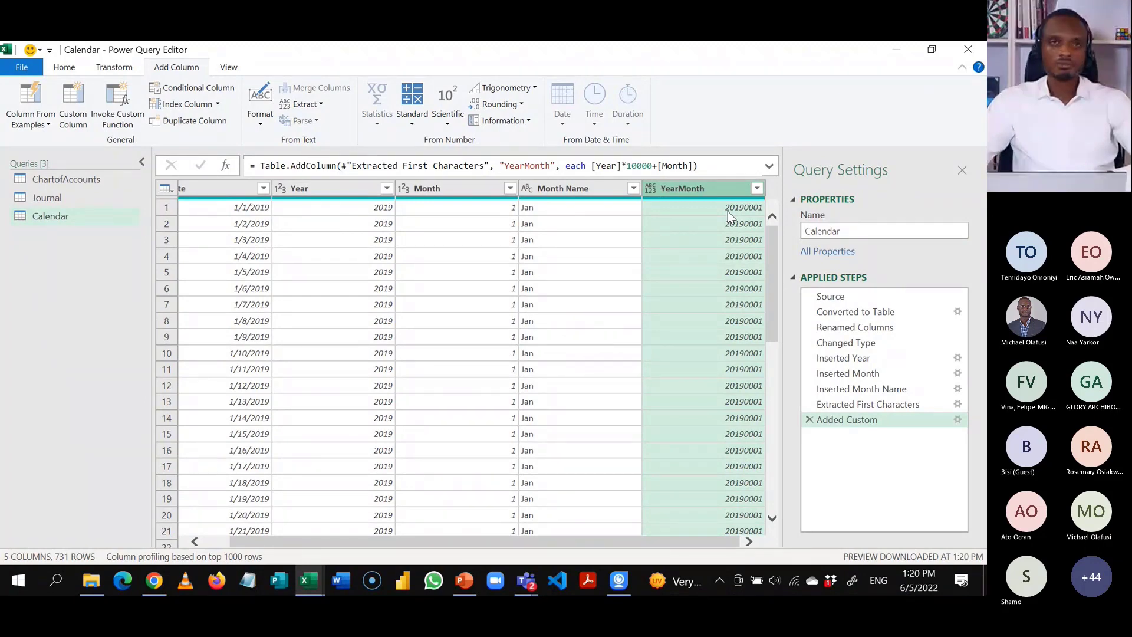
pyautogui.click(651, 187)
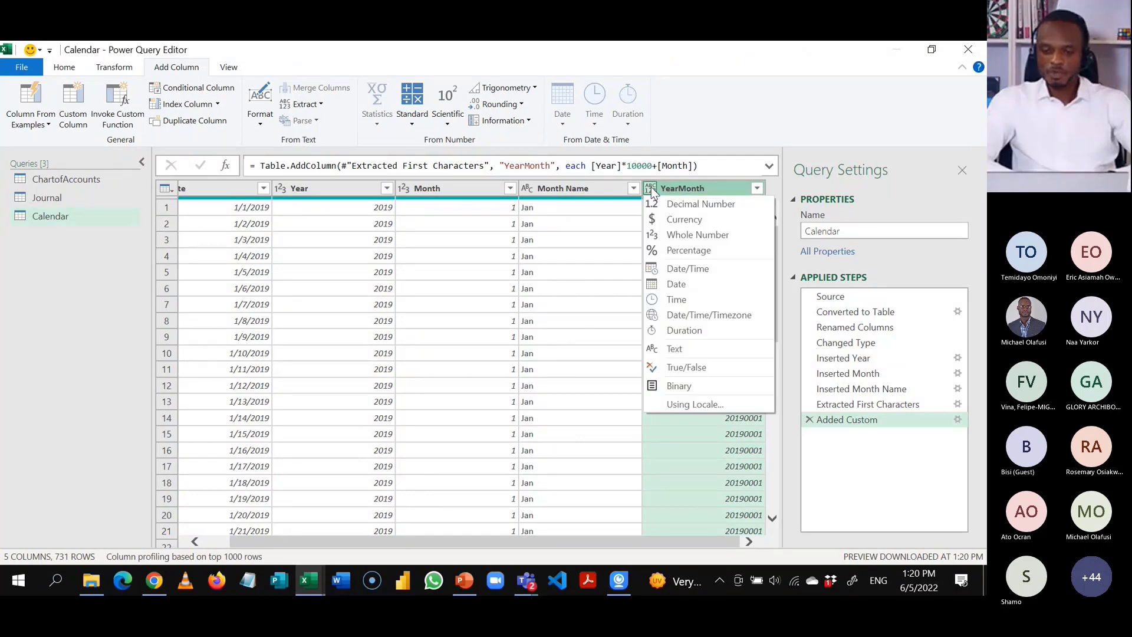
pyautogui.click(674, 238)
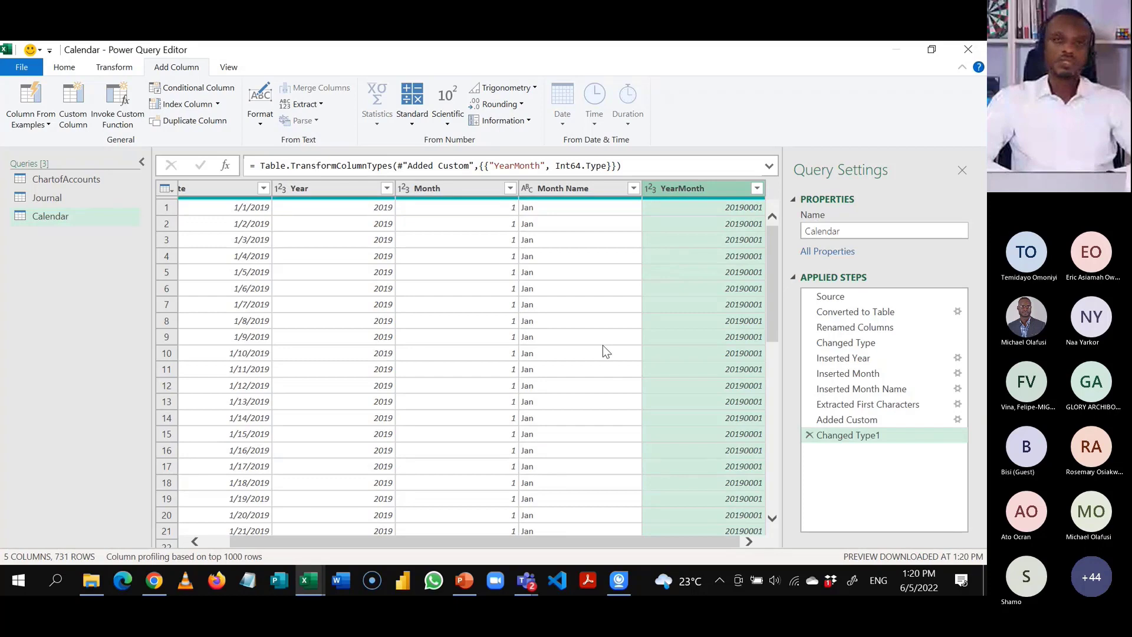
# Add a merged column named MonthYear to the Calendar query, combining Month Name and Year in that order with a space separator.
pyautogui.click(569, 190)
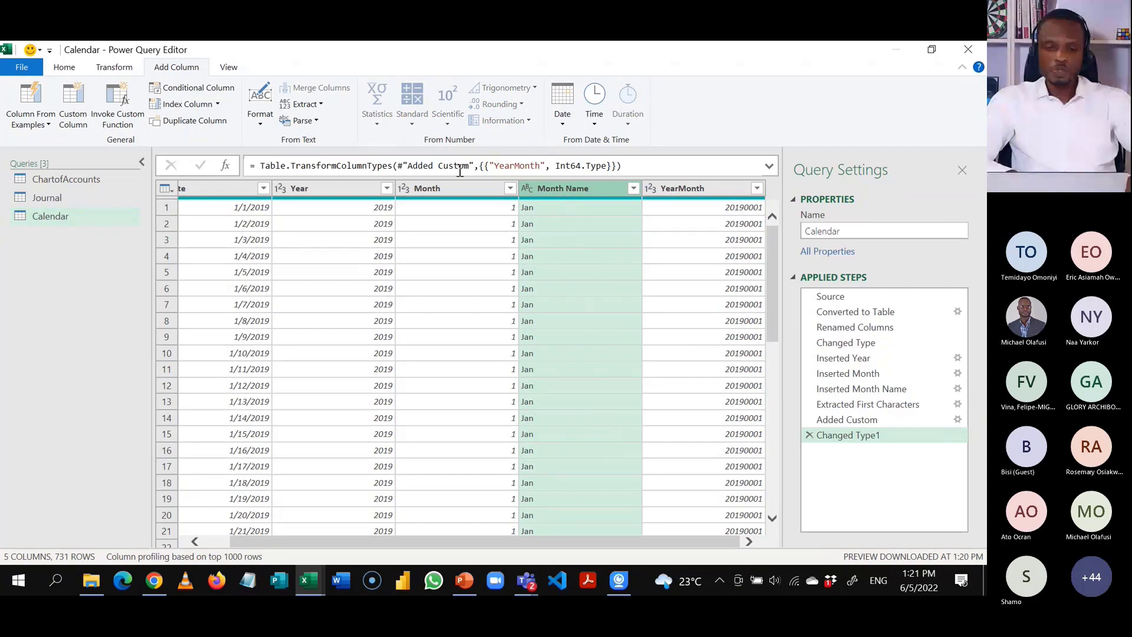
pyautogui.keyDown('ctrl'); pyautogui.click(362, 190); pyautogui.keyUp('ctrl')
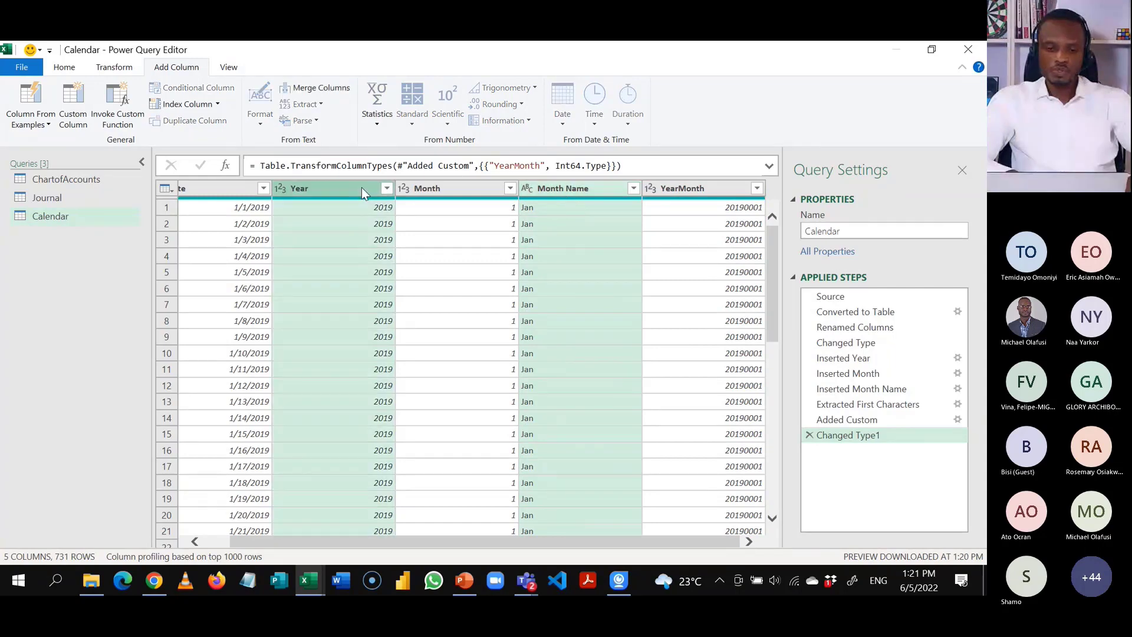
pyautogui.click(302, 90)
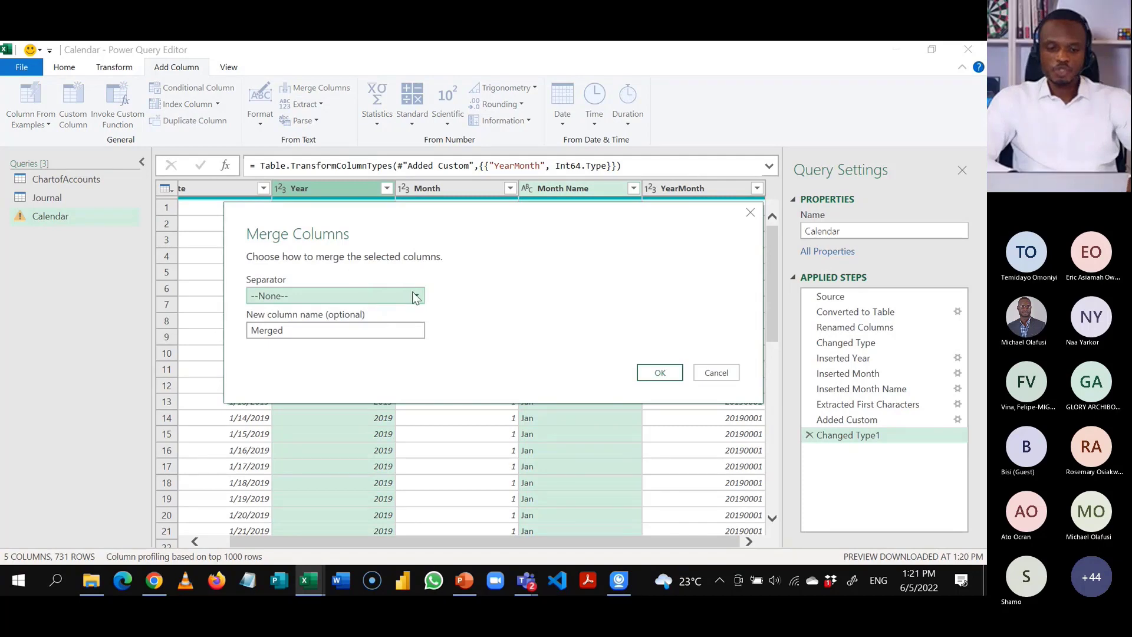
pyautogui.click(415, 297)
pyautogui.click(374, 392)
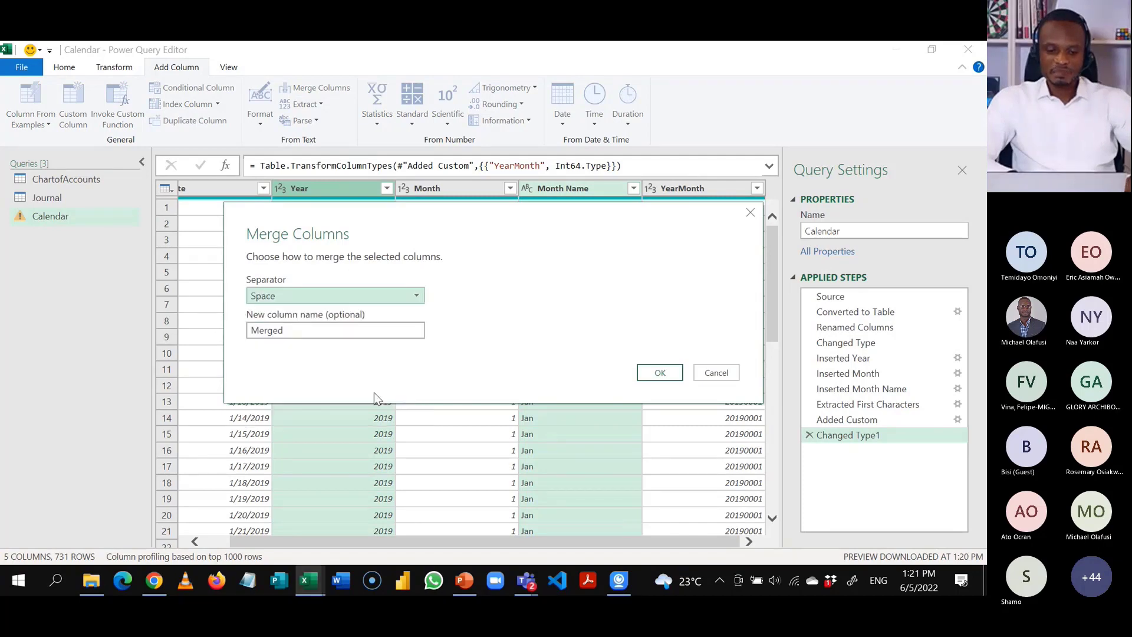
pyautogui.click(336, 328)
pyautogui.doubleClick(293, 334)
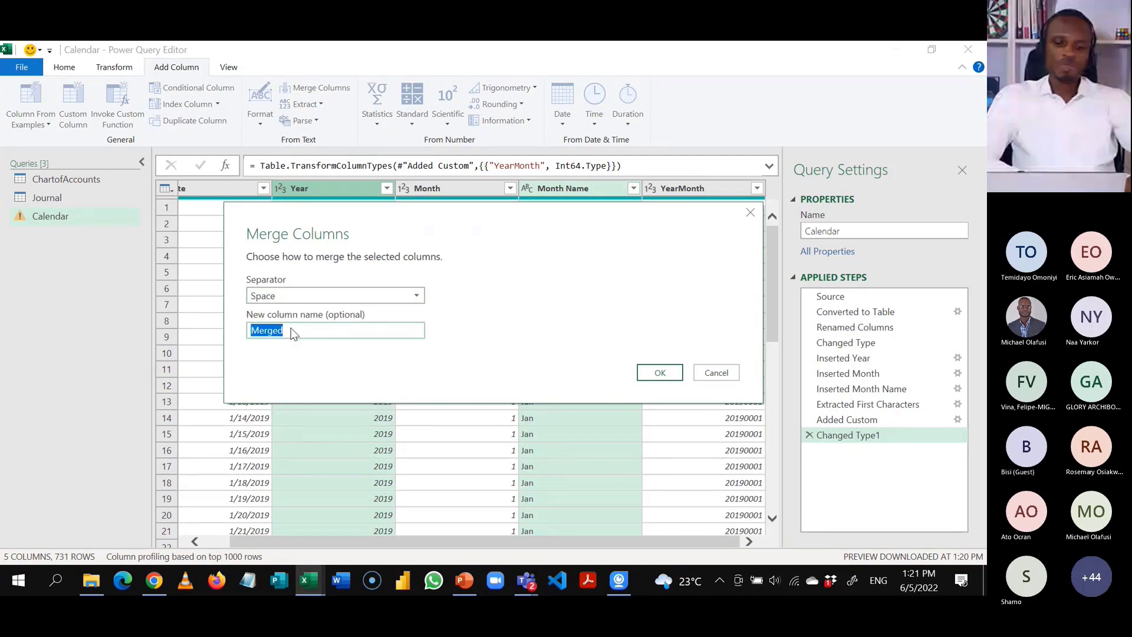
pyautogui.write('Mo')
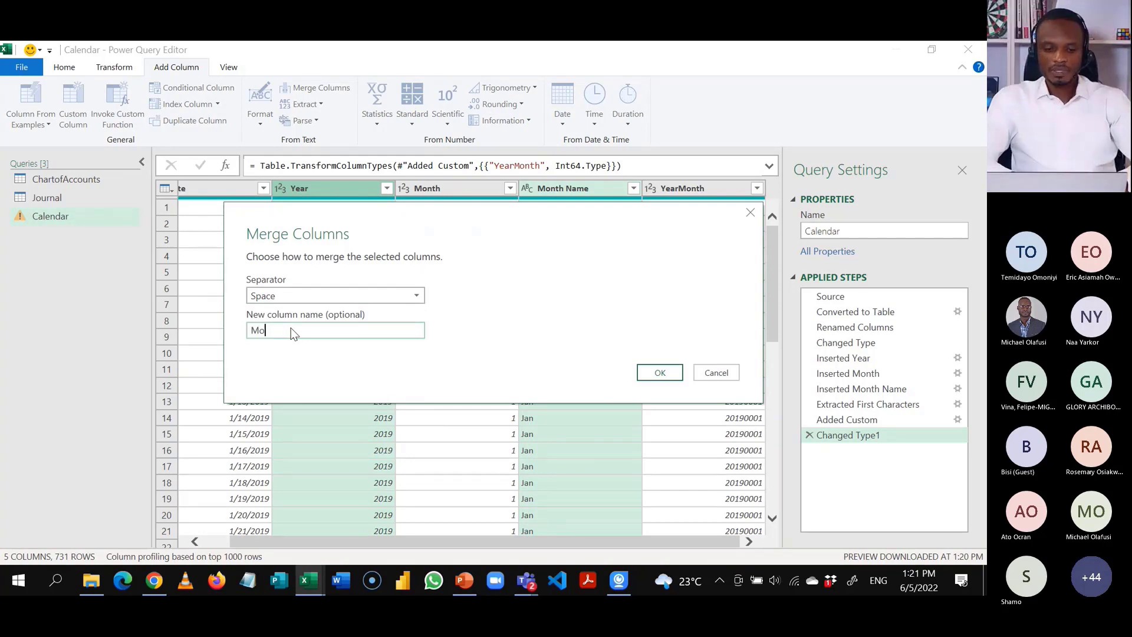
pyautogui.write('nthYear')
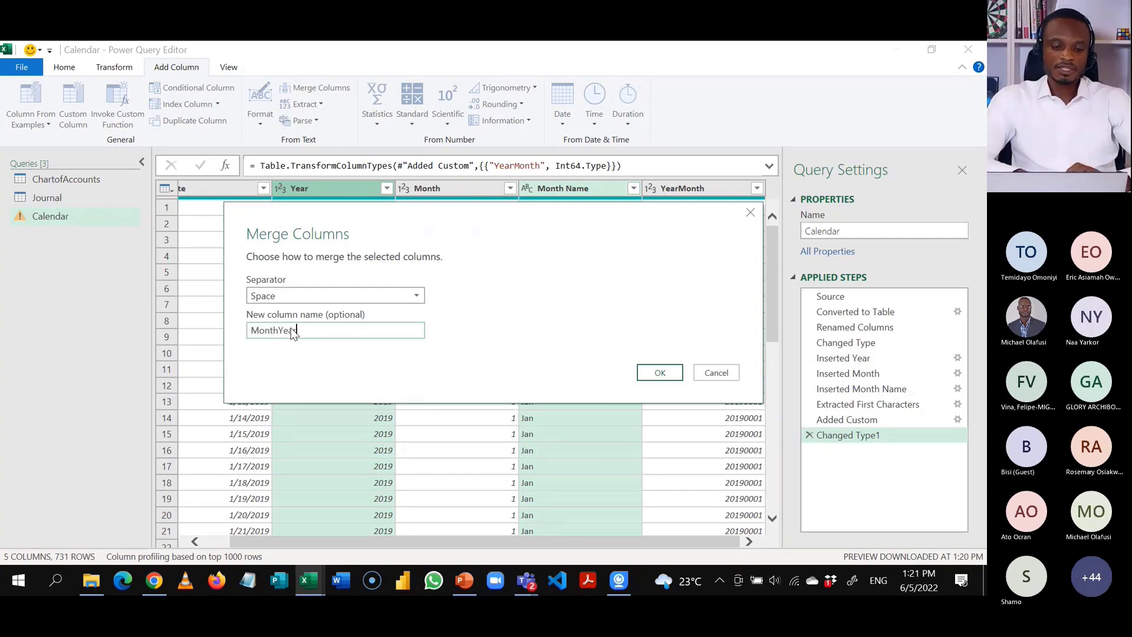
pyautogui.click(652, 373)
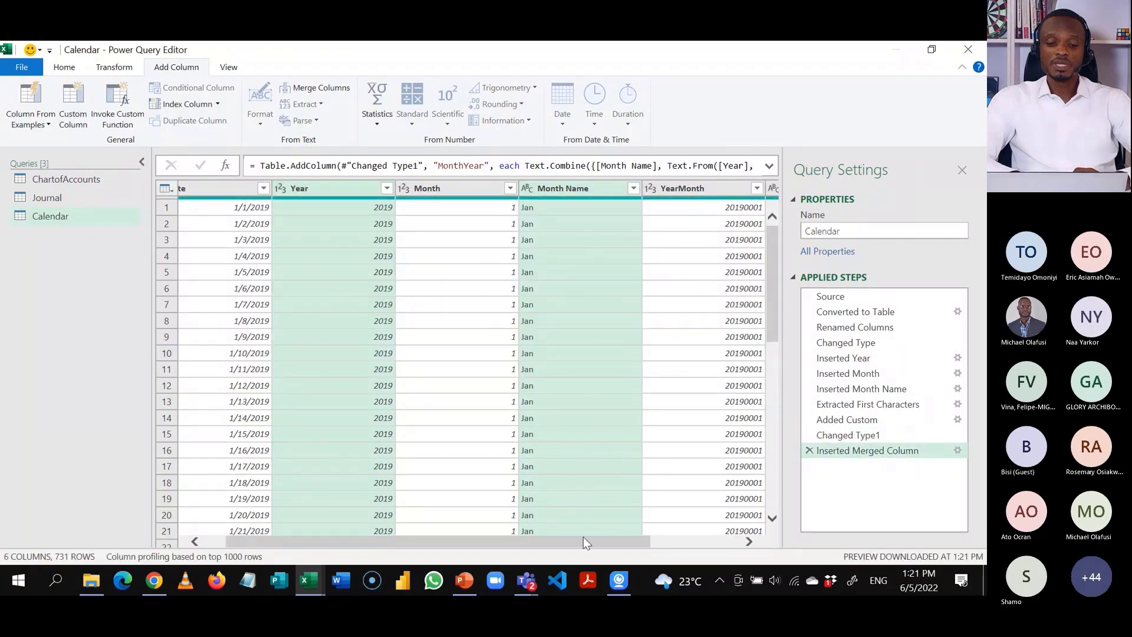
pyautogui.moveTo(583, 541); pyautogui.dragTo(692, 547)
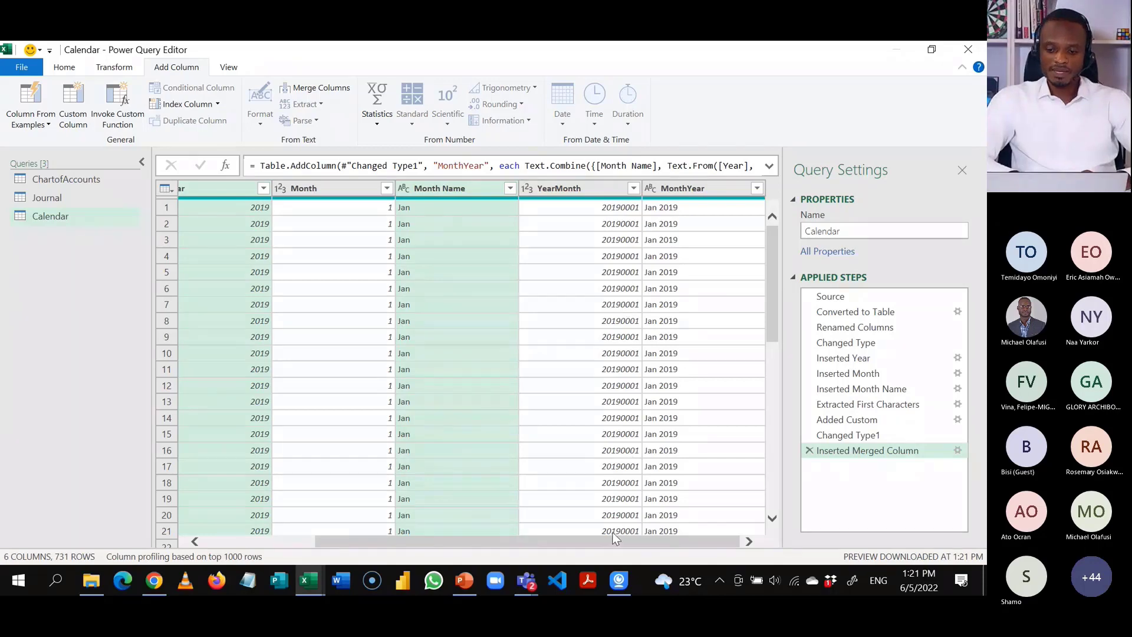
pyautogui.moveTo(610, 540); pyautogui.dragTo(452, 548)
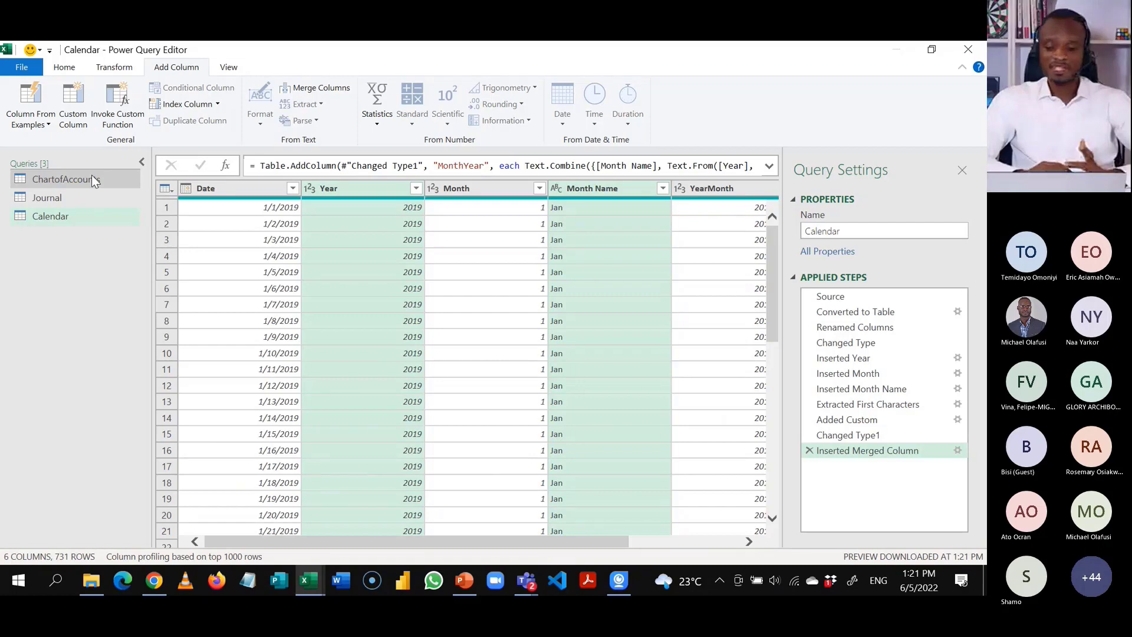
# Close the query editor and load the queries as connections only, adding their data to the Data Model.
pyautogui.click(69, 68)
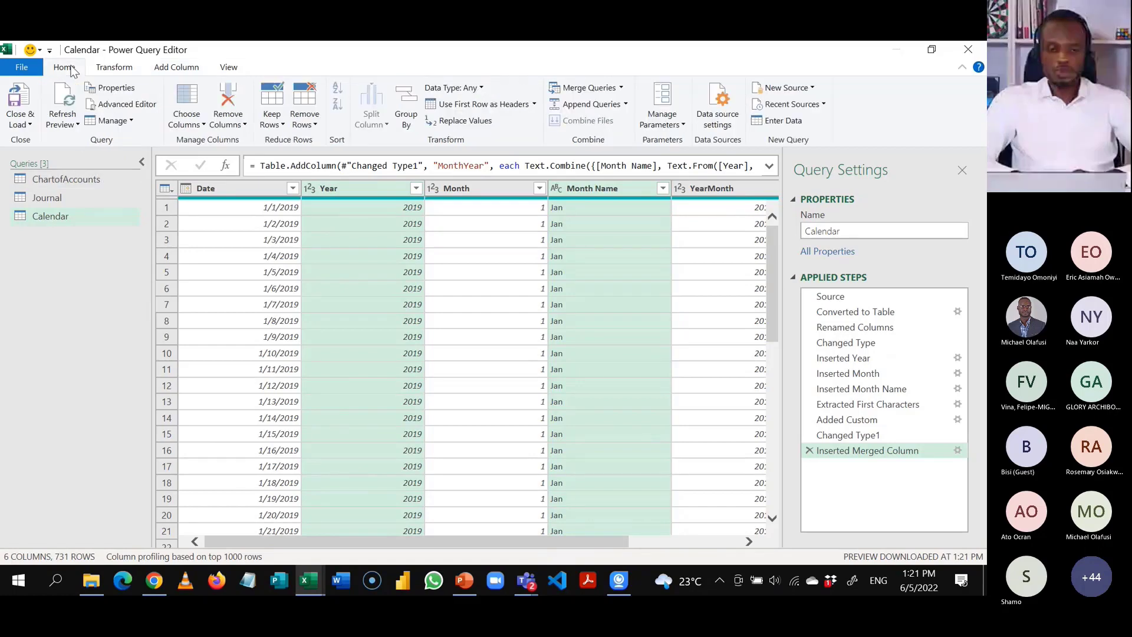
pyautogui.click(25, 124)
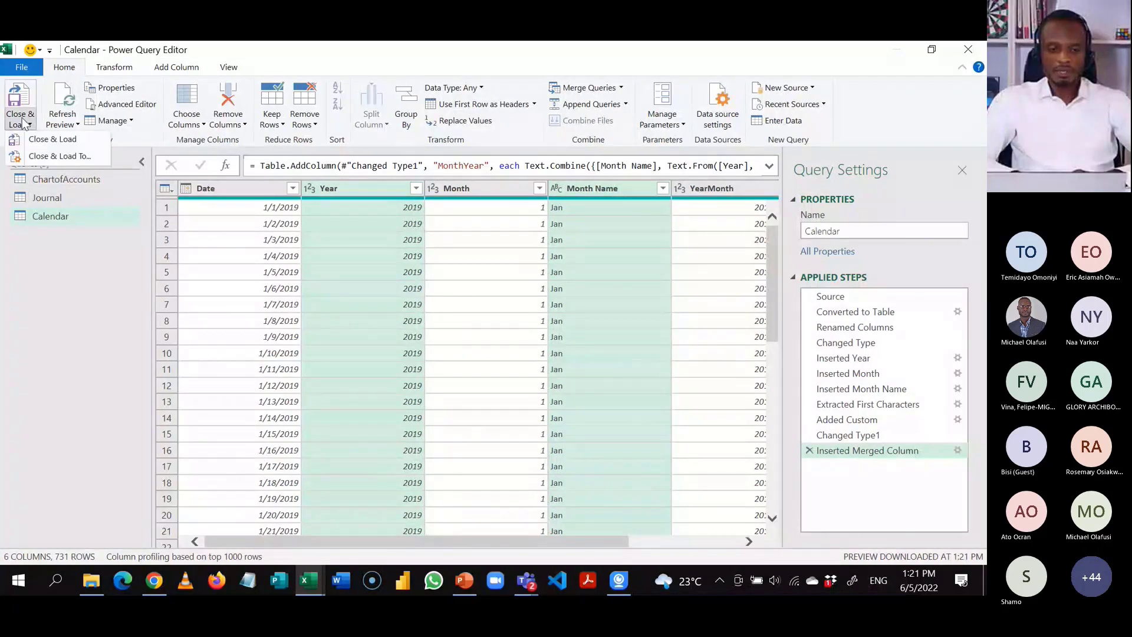
pyautogui.click(46, 157)
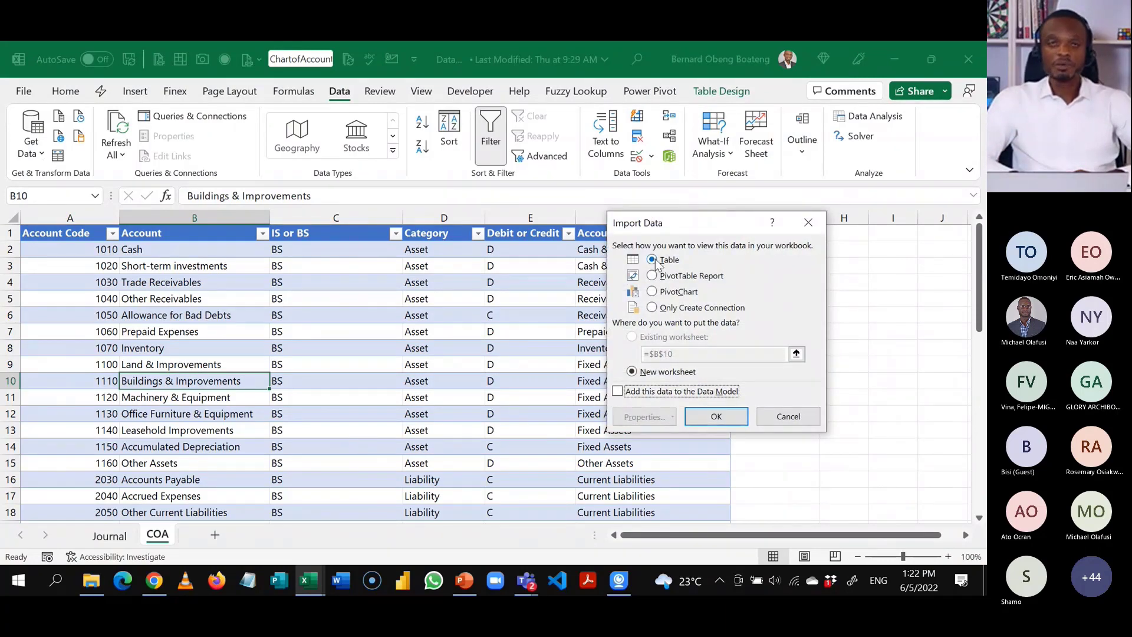
pyautogui.click(653, 308)
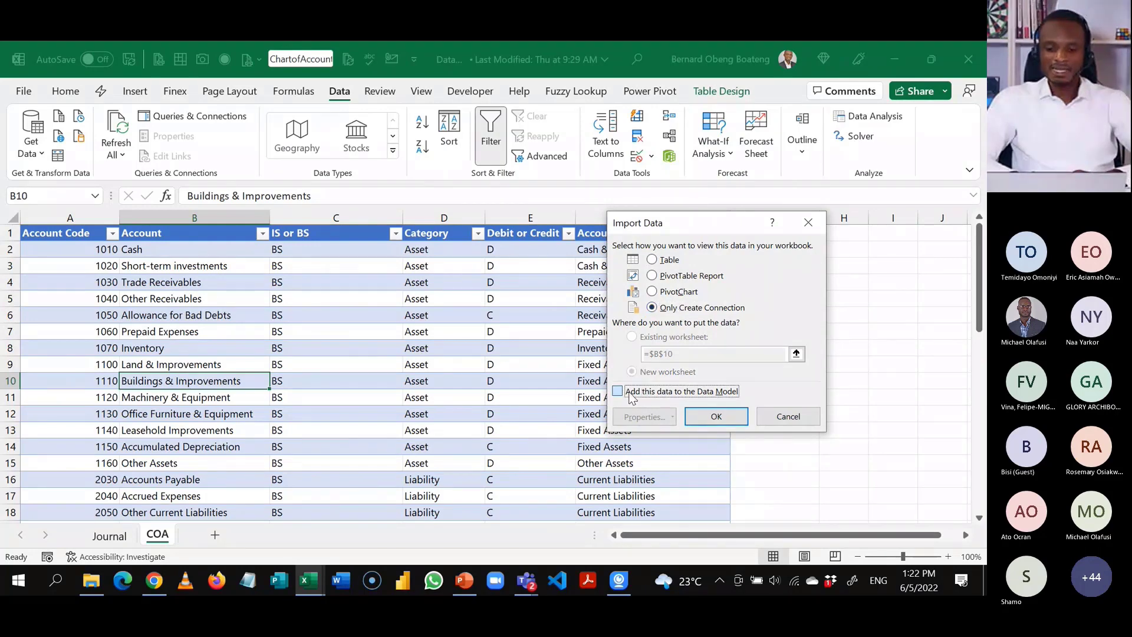
pyautogui.click(630, 393)
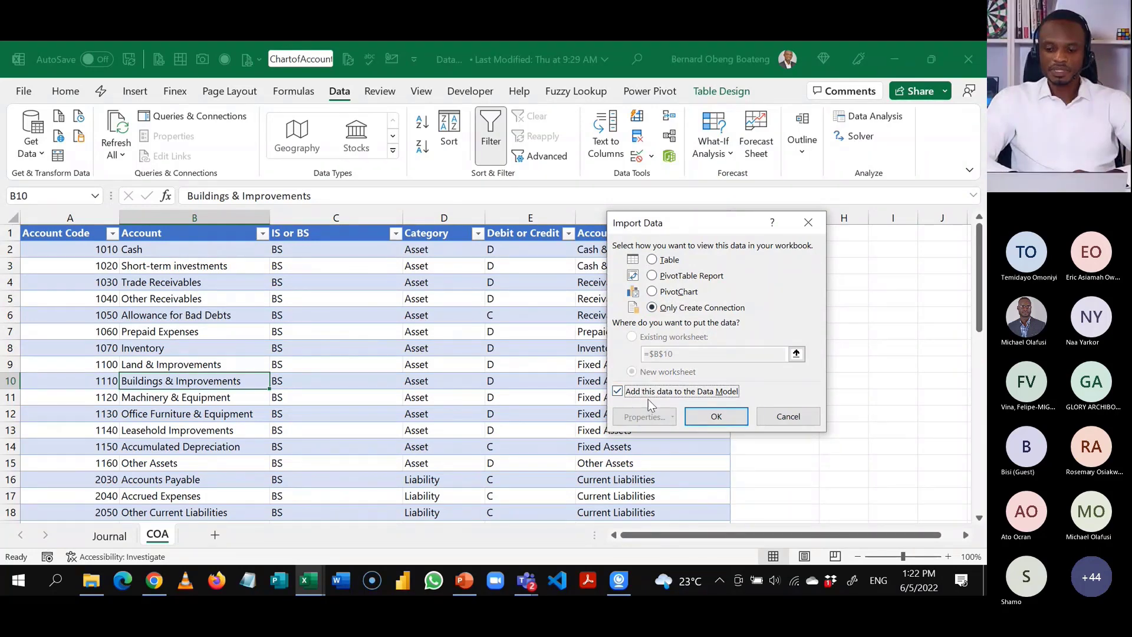
pyautogui.click(716, 416)
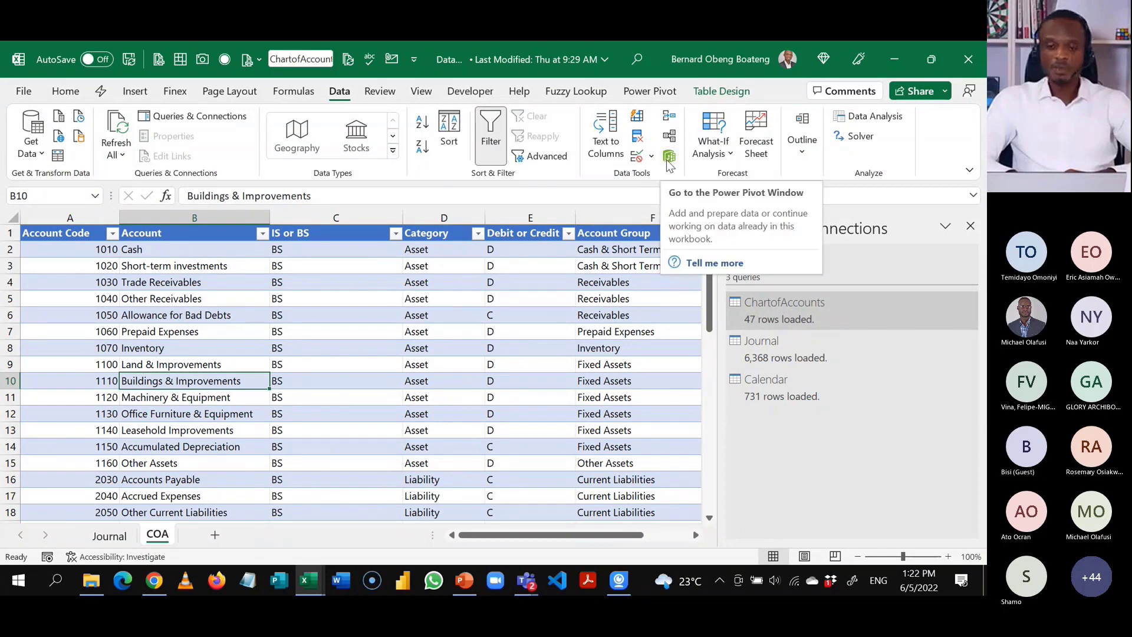
# Show the data model as a diagram, with an enlarged Journal table below and between ChartofAccounts and Calendar.
pyautogui.click(652, 93)
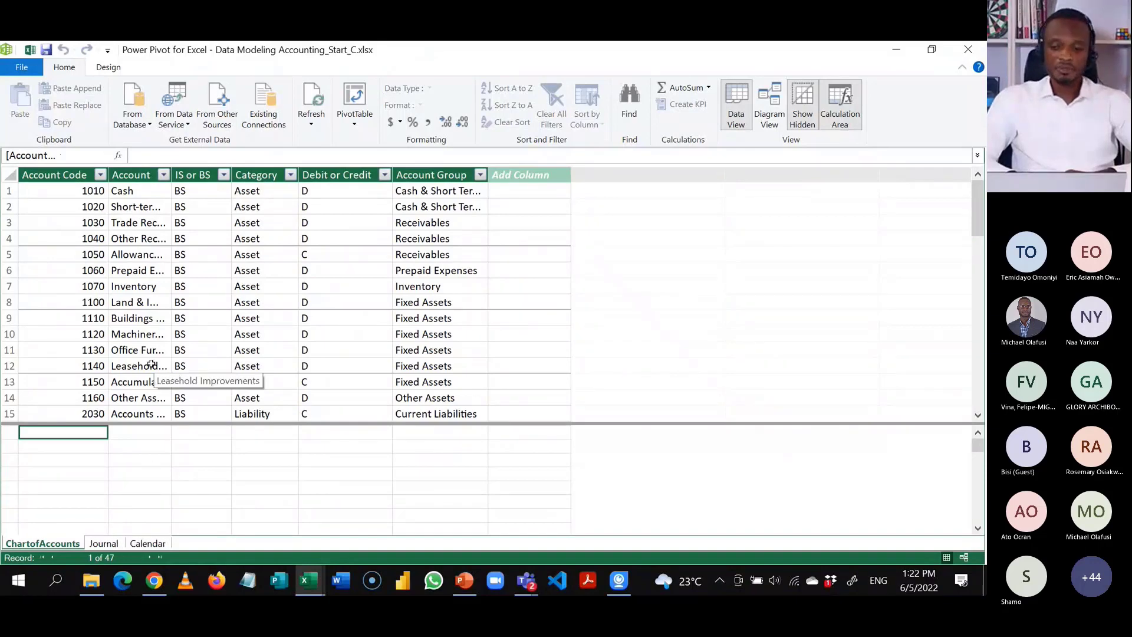
pyautogui.click(771, 120)
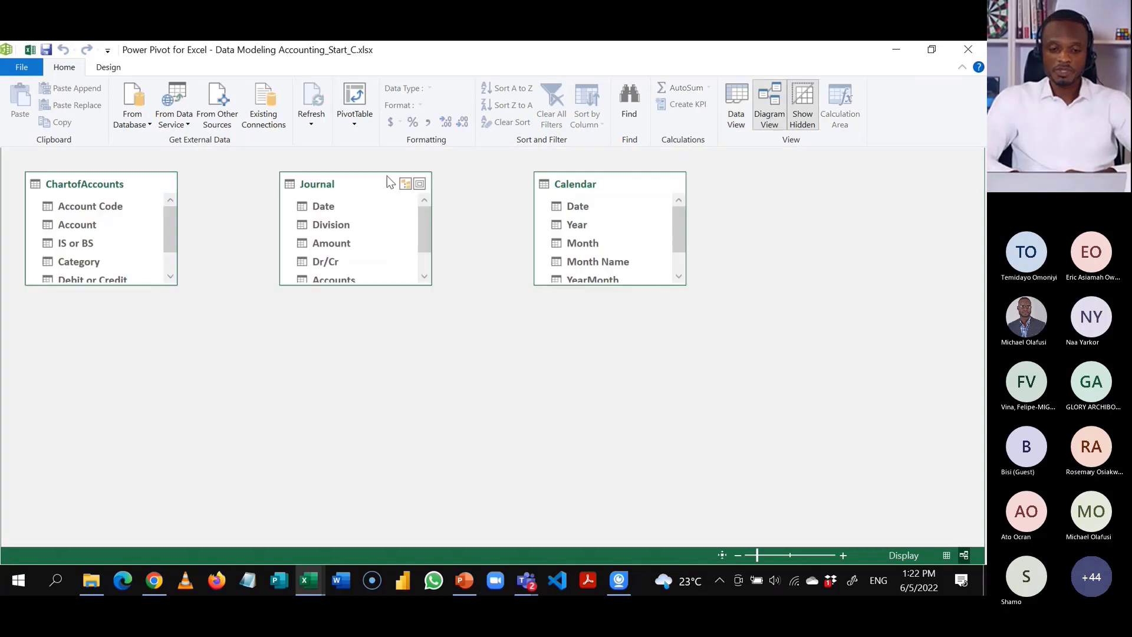
pyautogui.moveTo(347, 180); pyautogui.dragTo(346, 350)
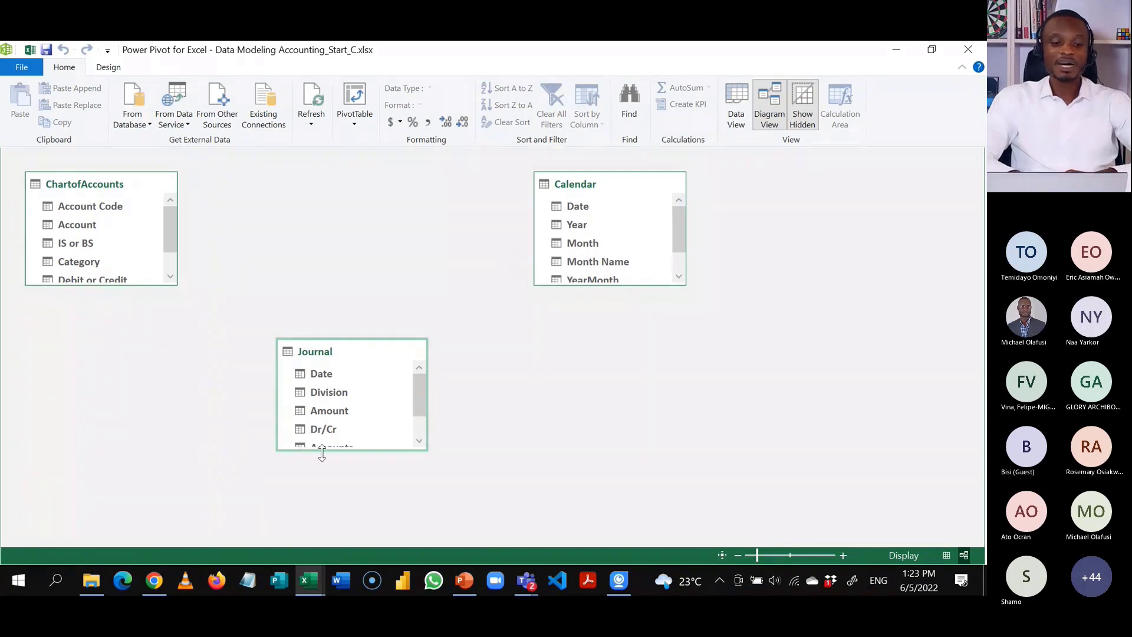
pyautogui.moveTo(332, 451); pyautogui.dragTo(331, 499)
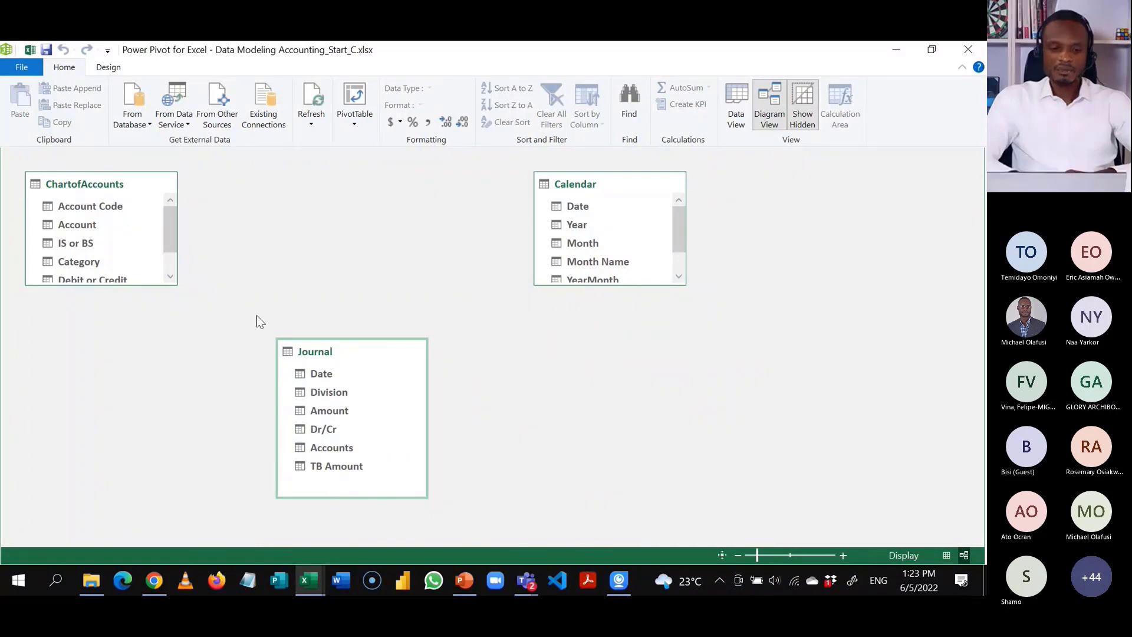
pyautogui.moveTo(107, 184); pyautogui.dragTo(187, 185)
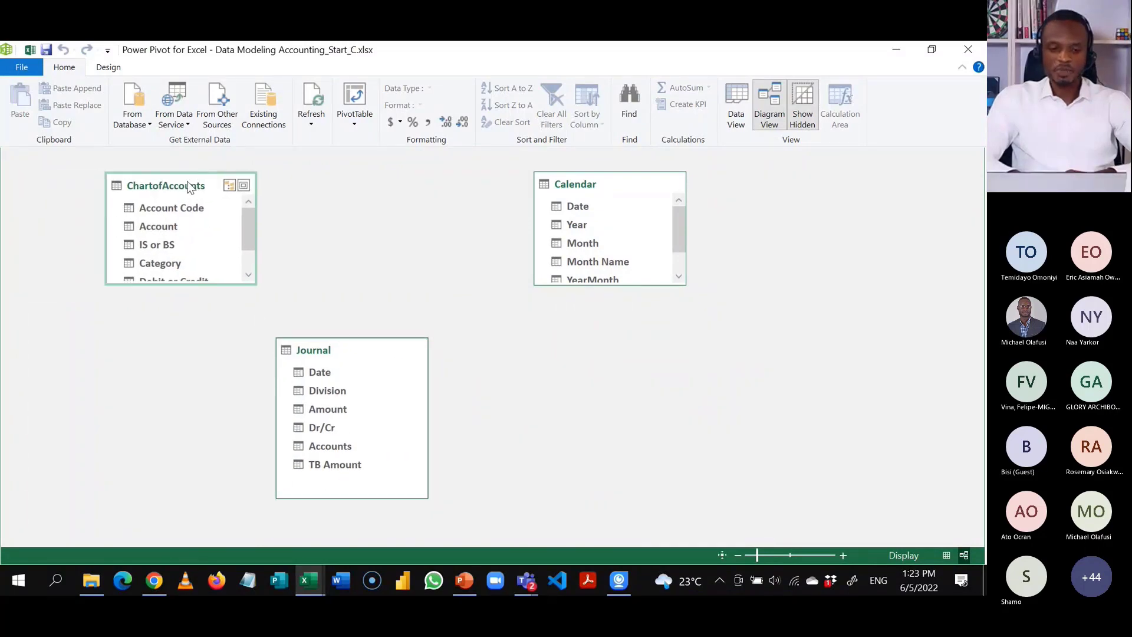
pyautogui.moveTo(584, 185); pyautogui.dragTo(480, 173)
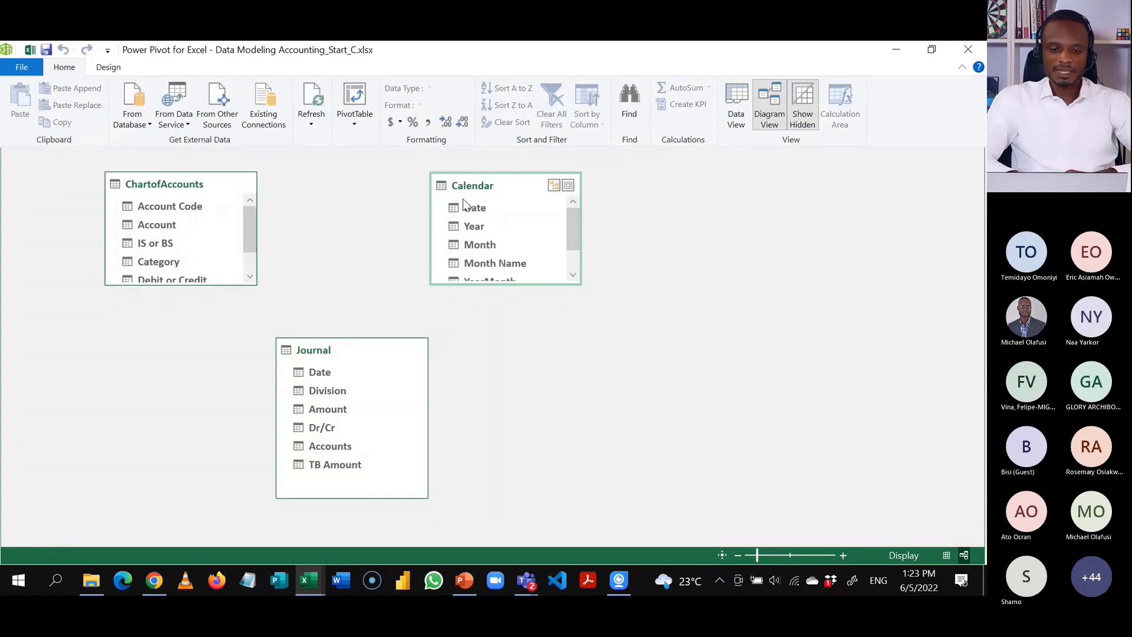
# Relate Journal Date to Calendar Date and Journal Accounts to ChartofAccounts Account, then close the data model window.
pyautogui.moveTo(326, 375)
pyautogui.mouseDown()
pyautogui.moveTo(460, 218)
pyautogui.moveTo(468, 223)
pyautogui.moveTo(460, 208)
pyautogui.mouseUp()
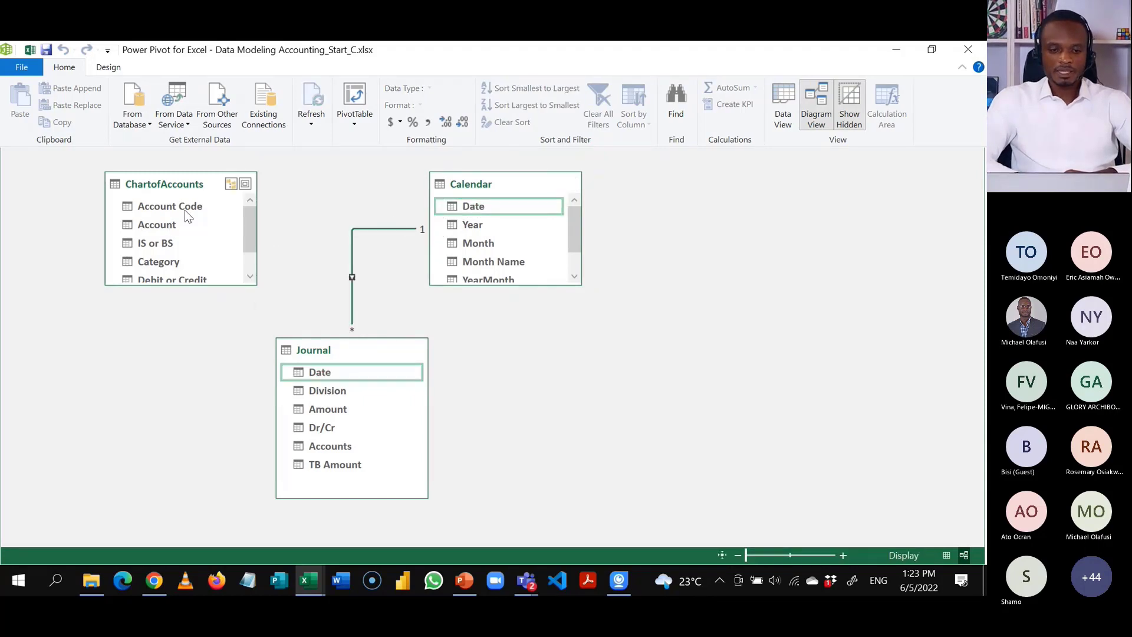
pyautogui.moveTo(321, 448); pyautogui.dragTo(154, 227)
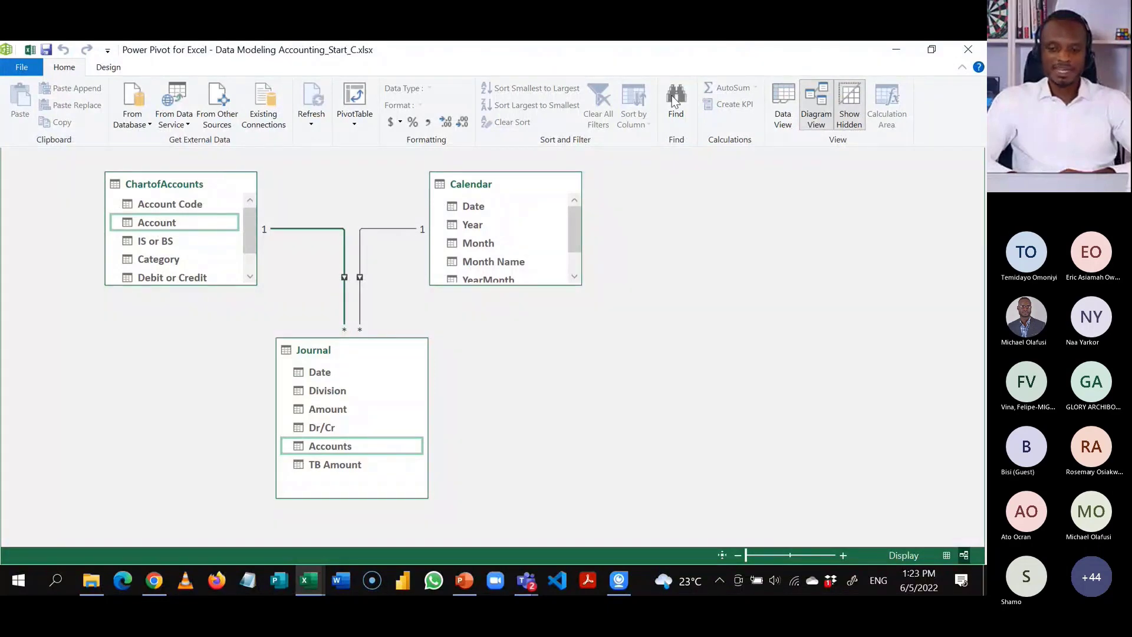
pyautogui.click(967, 50)
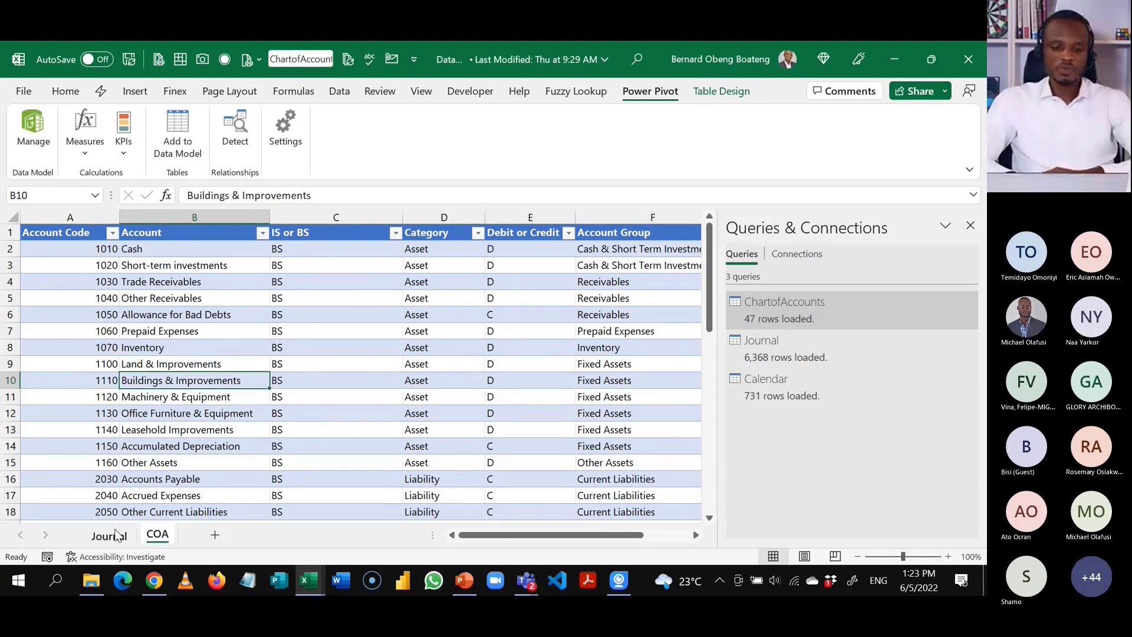
# Add a new worksheet after the COA sheet and name it Monthly Income Statement.
pyautogui.click(112, 535)
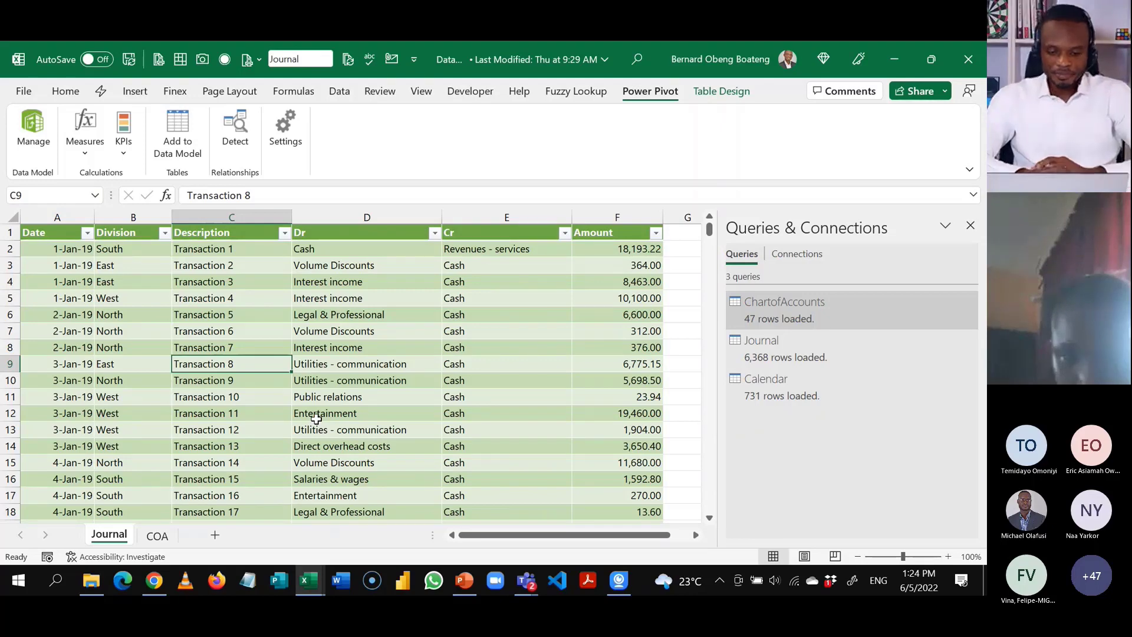
pyautogui.click(158, 535)
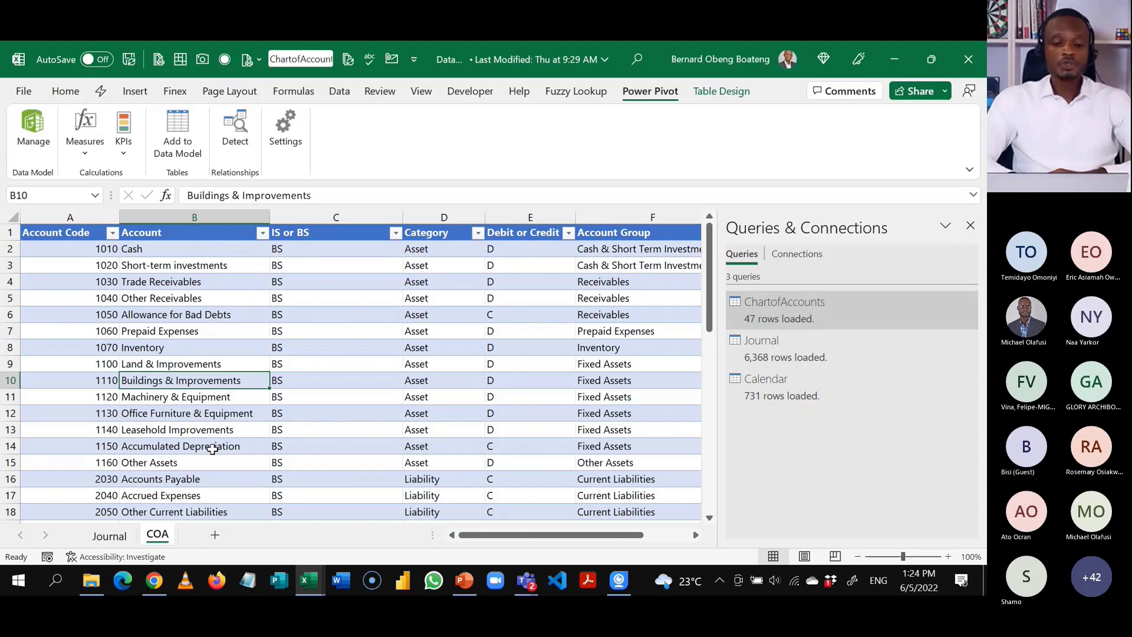
pyautogui.click(214, 535)
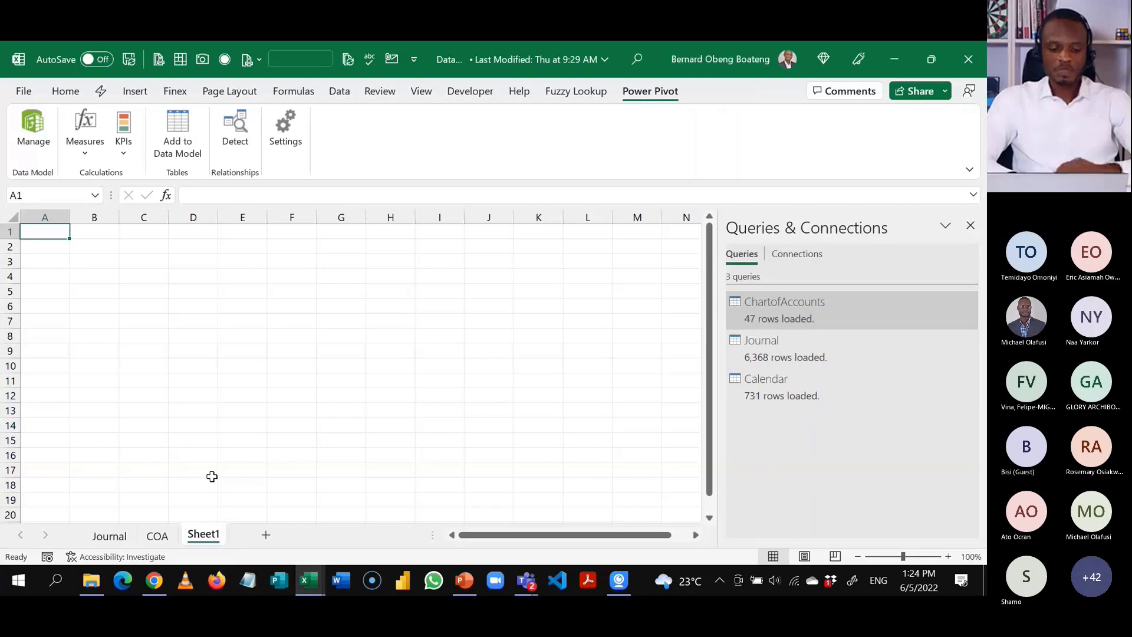
pyautogui.click(209, 461)
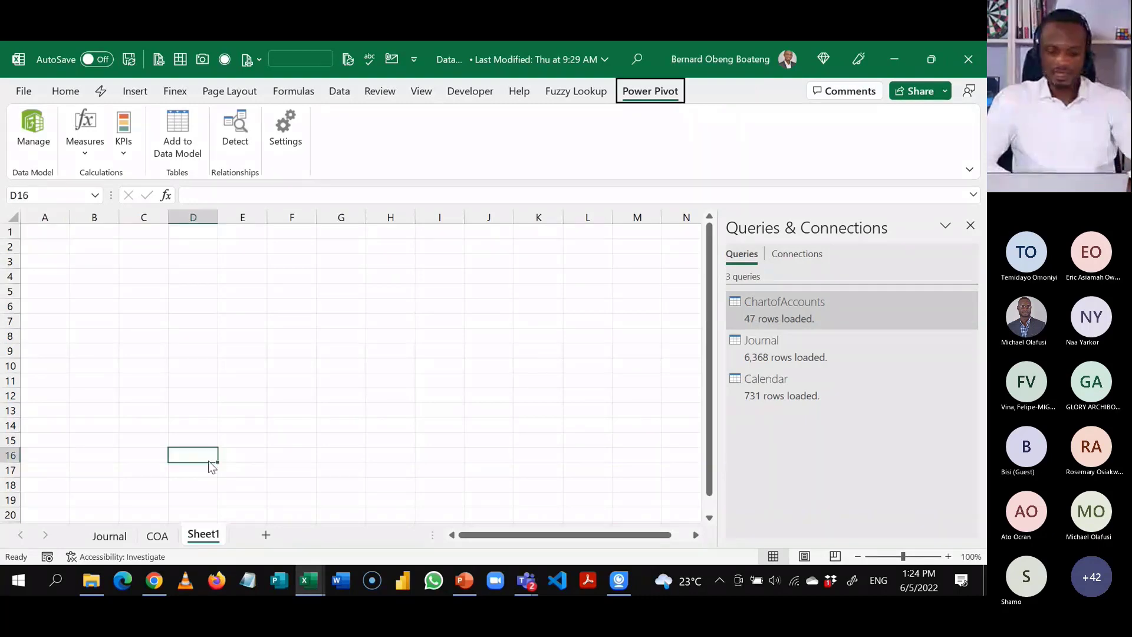
pyautogui.hotkey('alt', 'h')
pyautogui.write('orMonthly Income S')
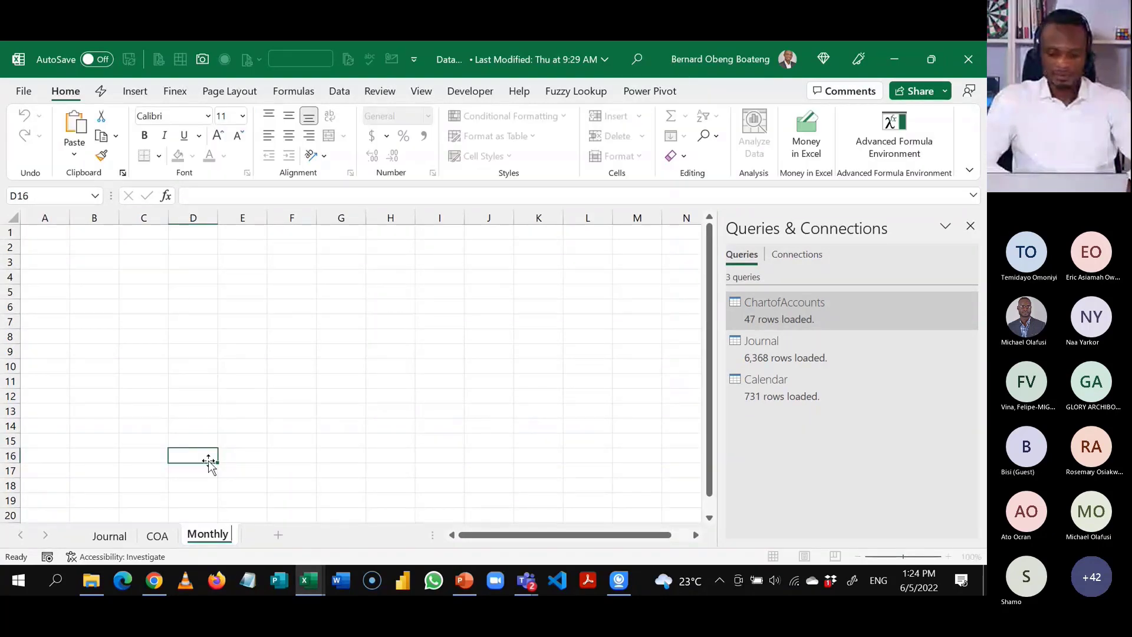
pyautogui.write('tatem')
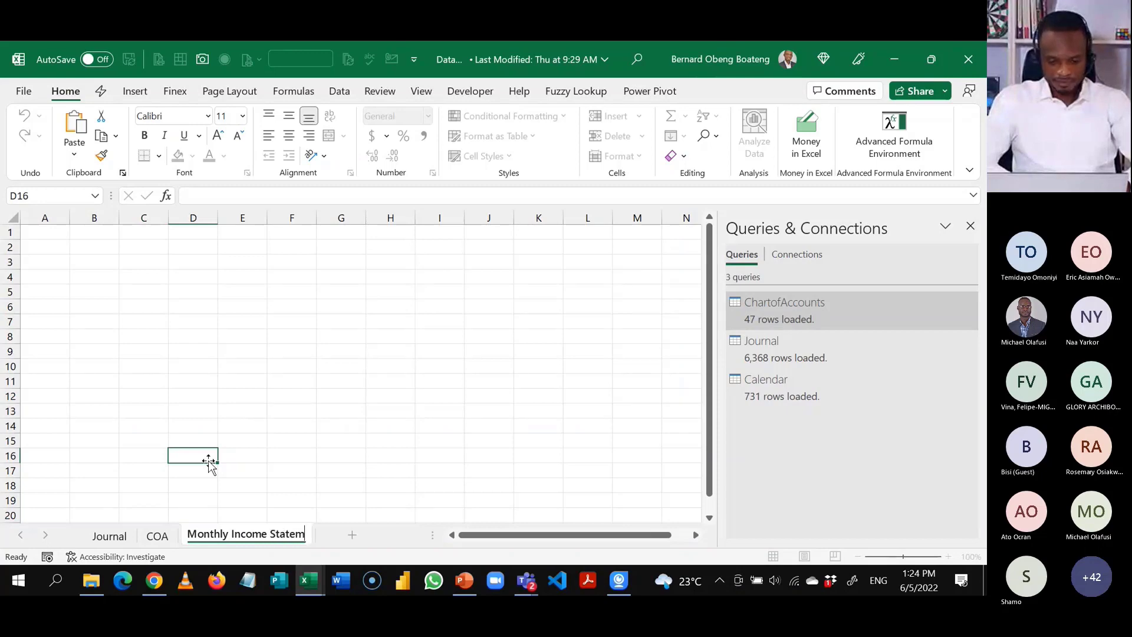
pyautogui.write('ent')
pyautogui.click(210, 352)
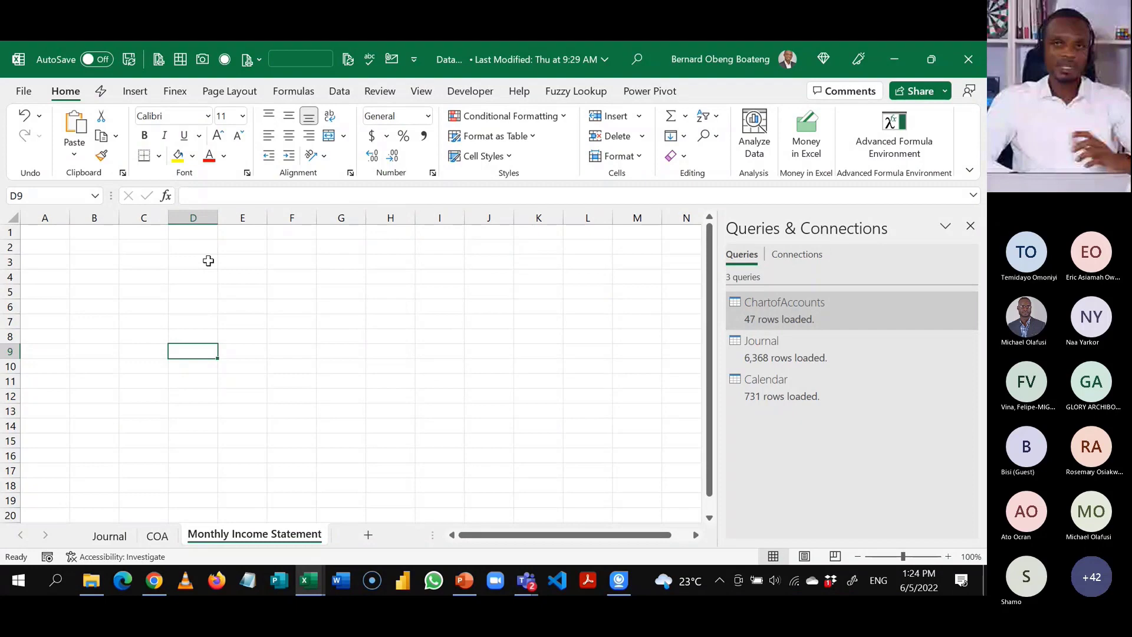
# Start a new measure in the Journal table and name it Reporting Value.
pyautogui.click(650, 91)
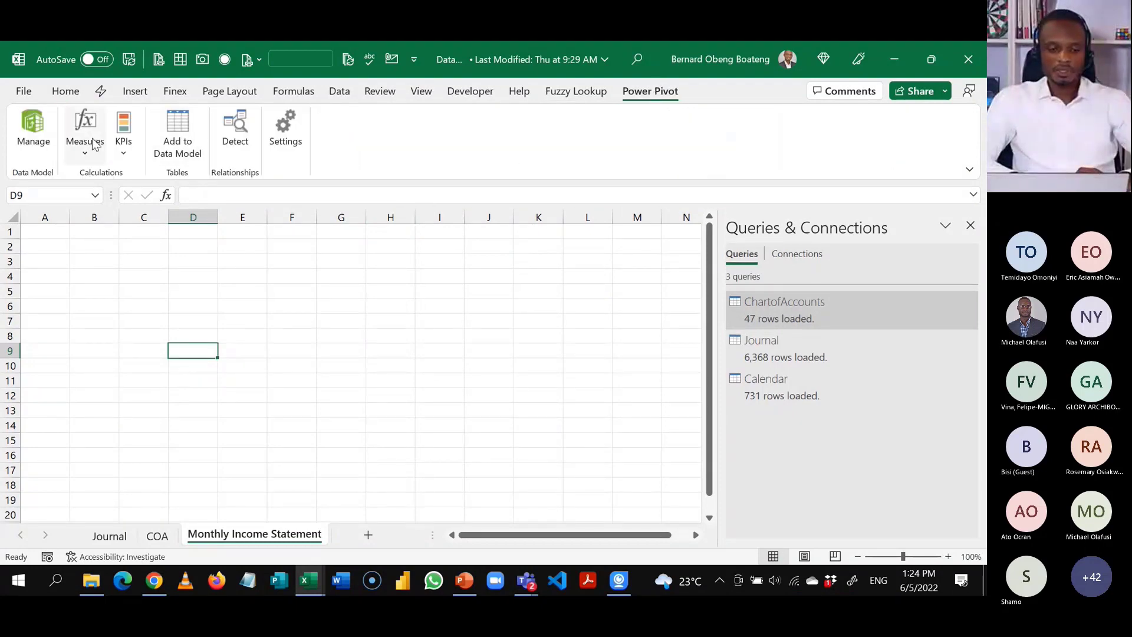
pyautogui.click(83, 147)
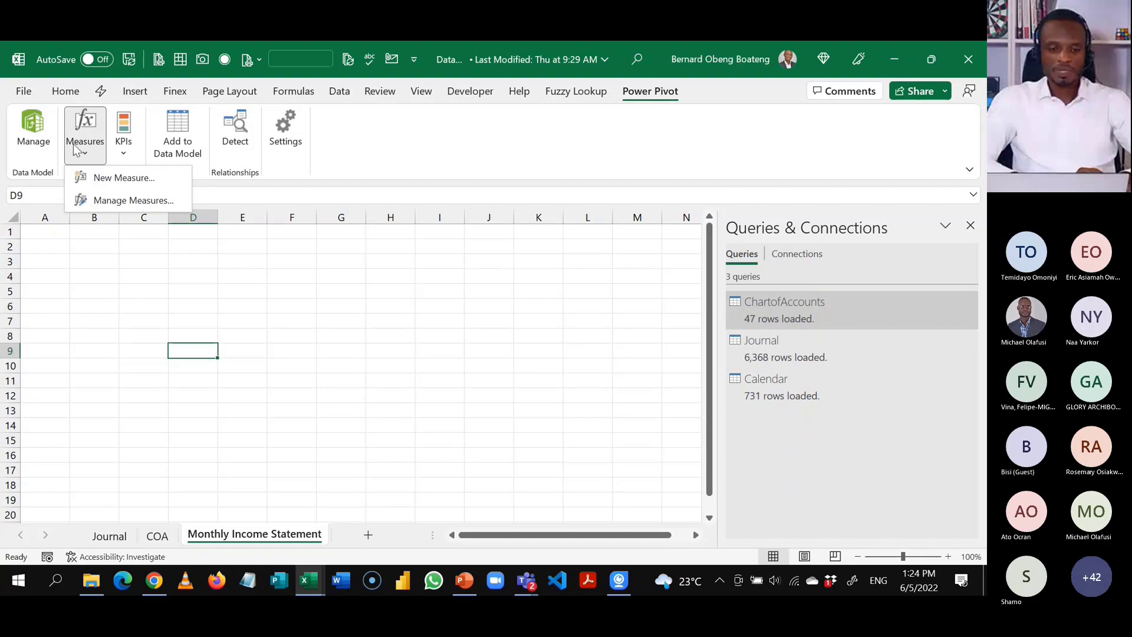
pyautogui.click(100, 176)
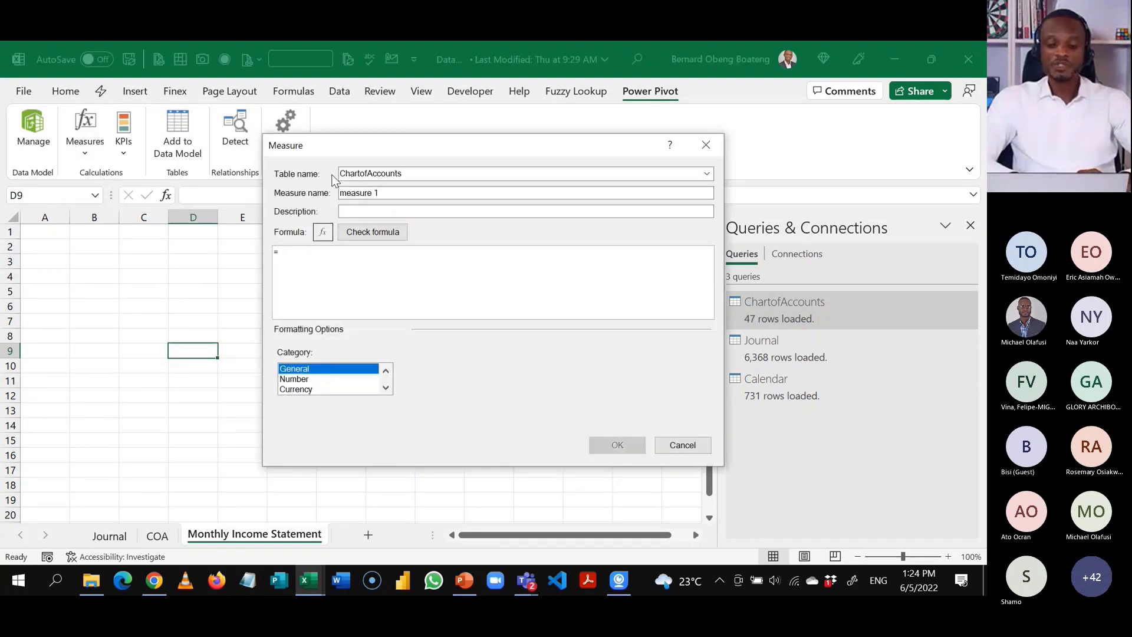
pyautogui.click(707, 174)
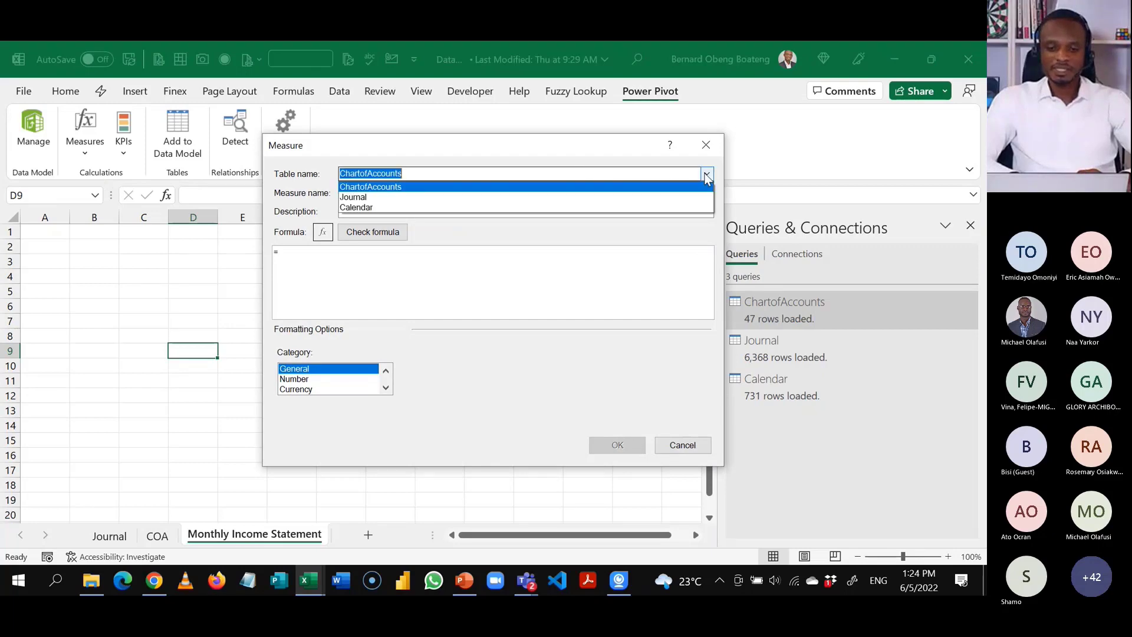
pyautogui.click(634, 200)
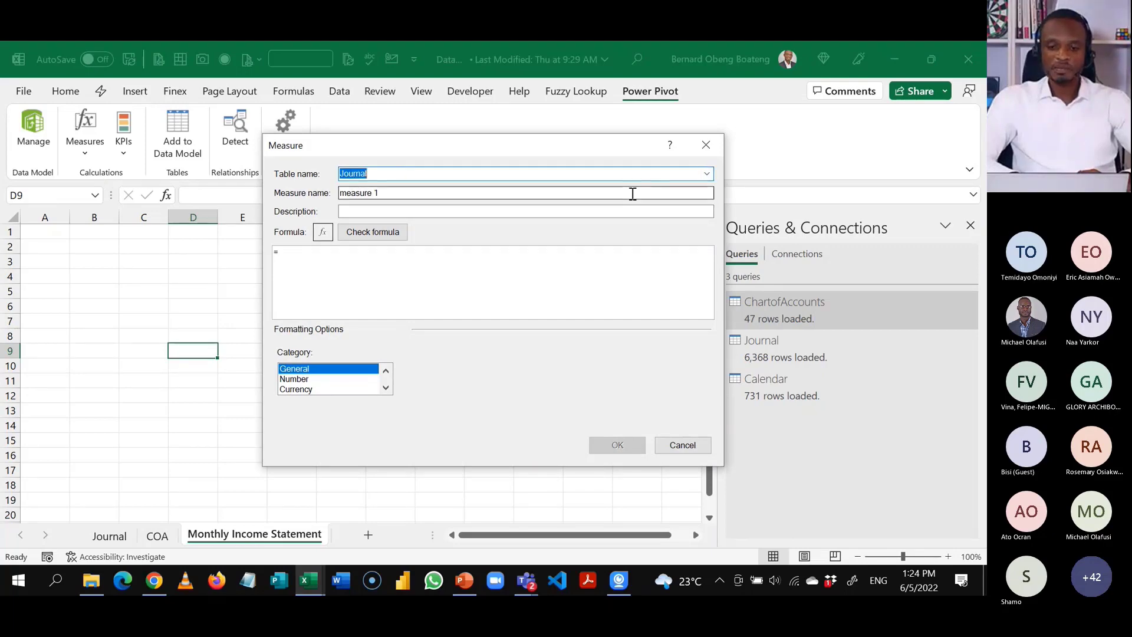
pyautogui.click(616, 194)
pyautogui.moveTo(615, 193); pyautogui.dragTo(302, 196)
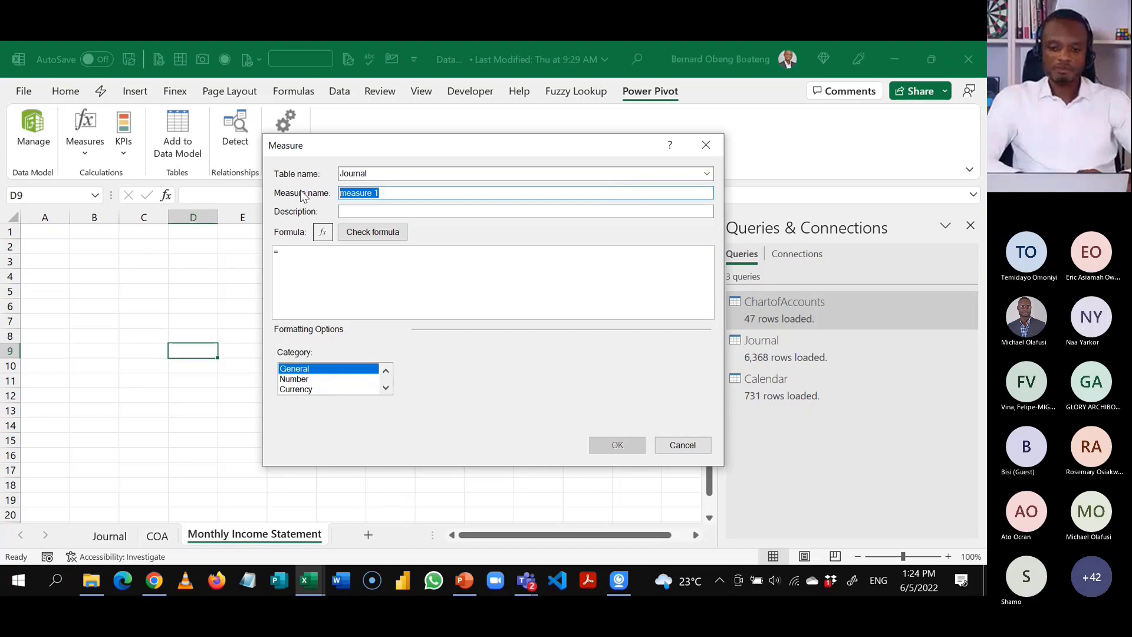
pyautogui.write('Rep')
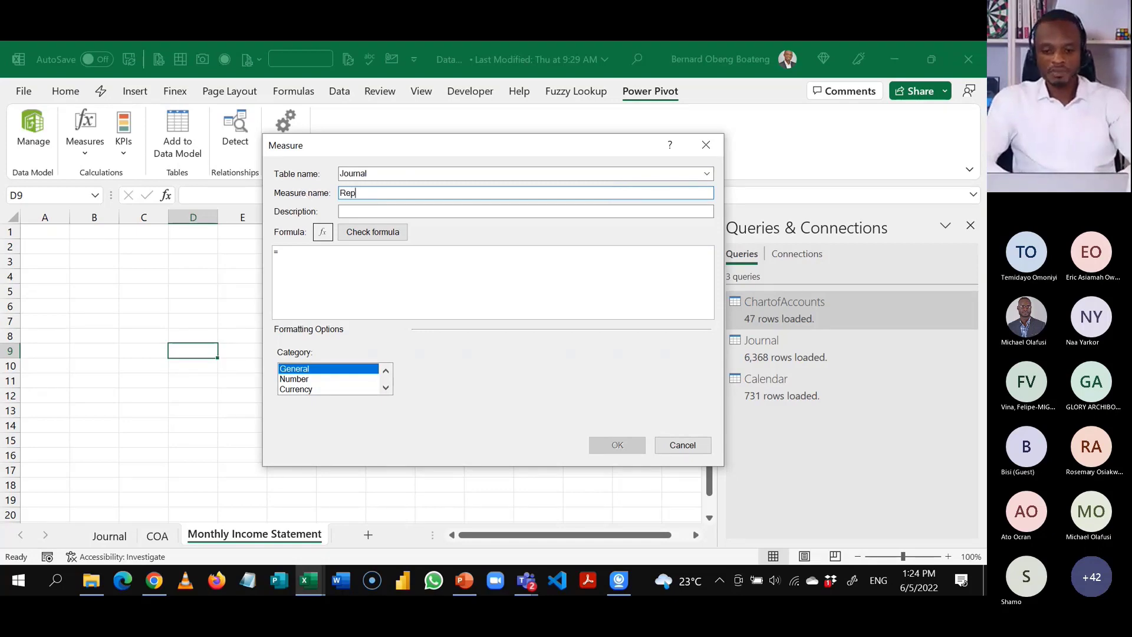
pyautogui.write('orting Value')
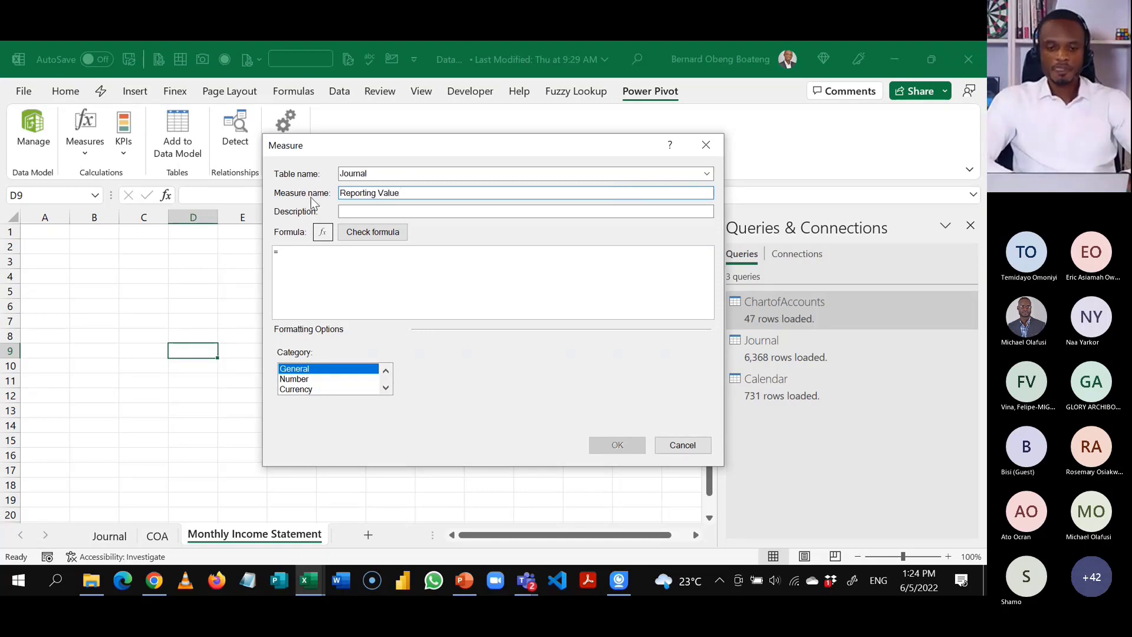
# Enter the Reporting Value measure's formula as =SUM(Journal[Amount]), enlarging the formula text for readability.
pyautogui.click(352, 258)
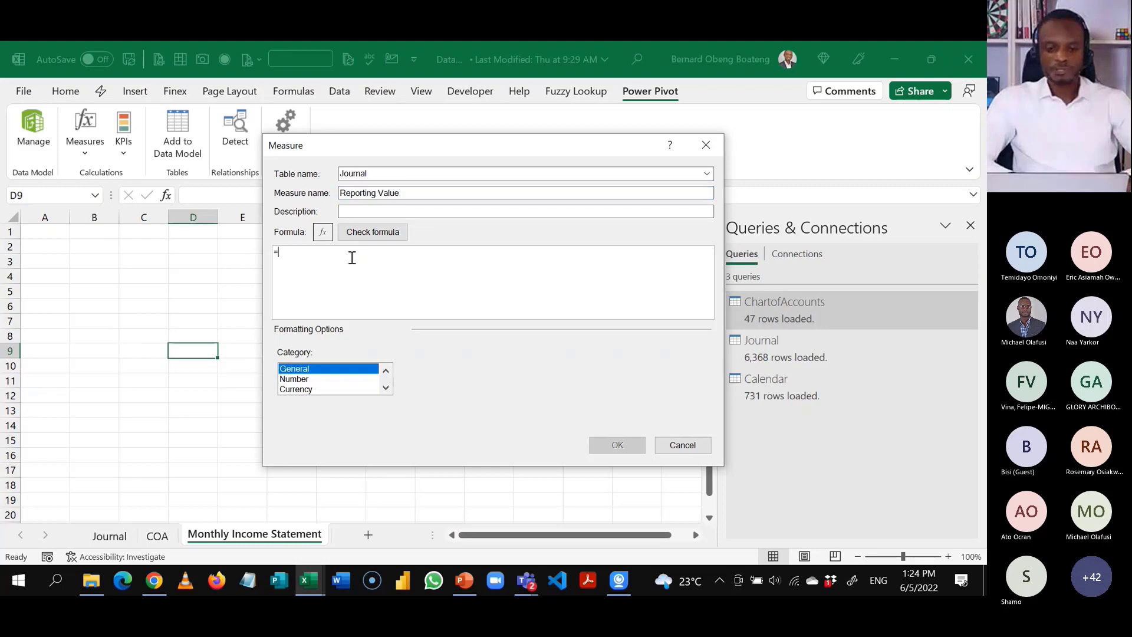
pyautogui.scroll(5, 352, 258)
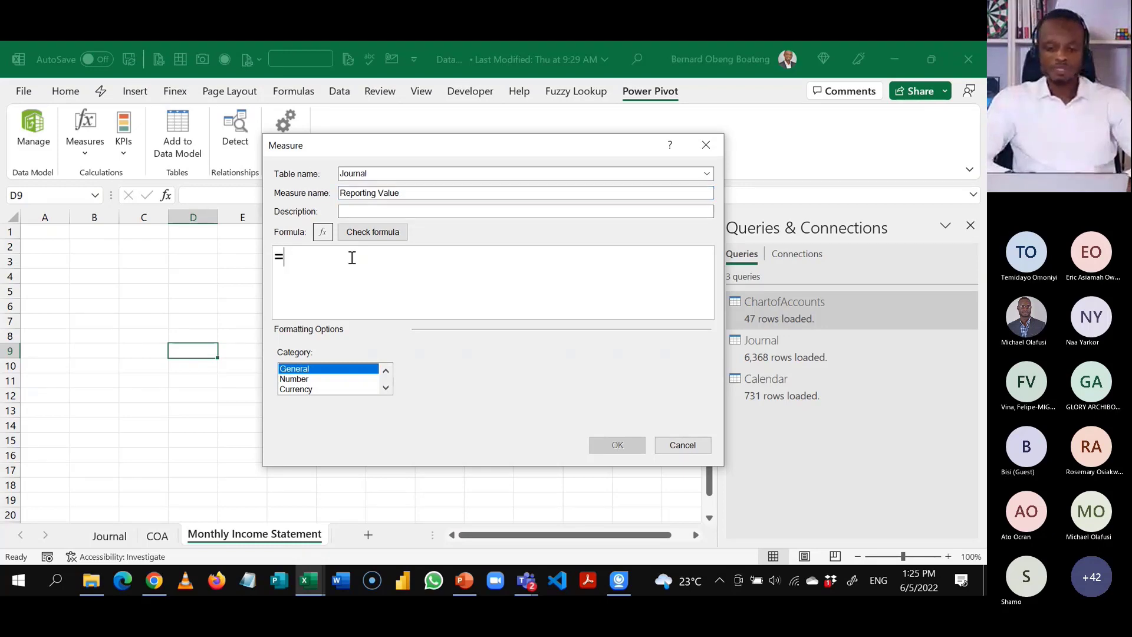
pyautogui.write('sum(')
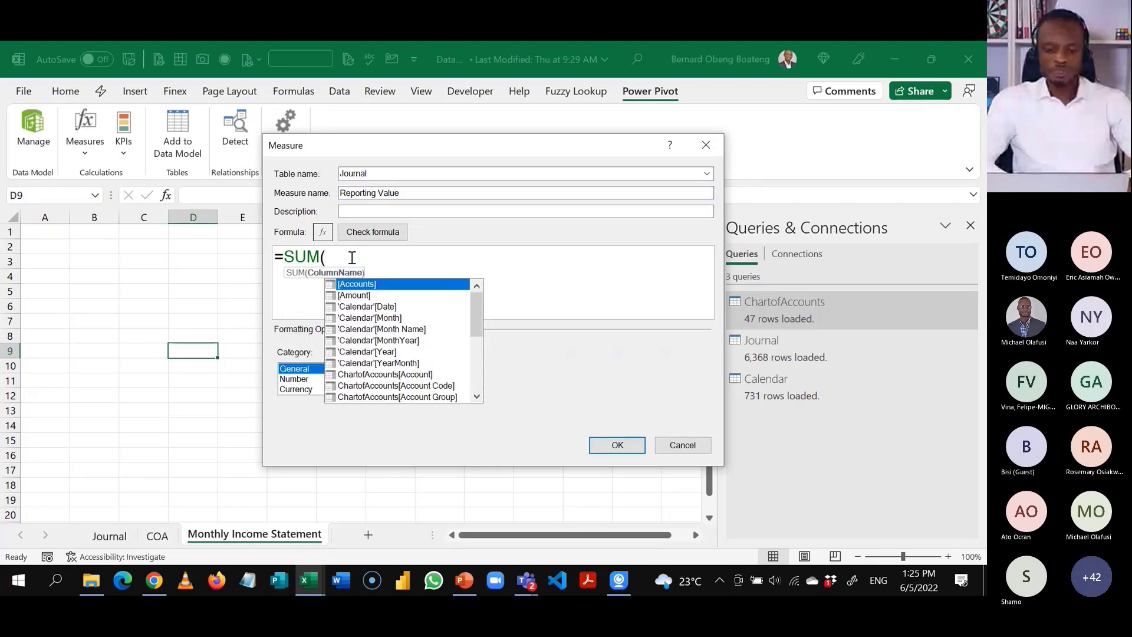
pyautogui.write('JOU')
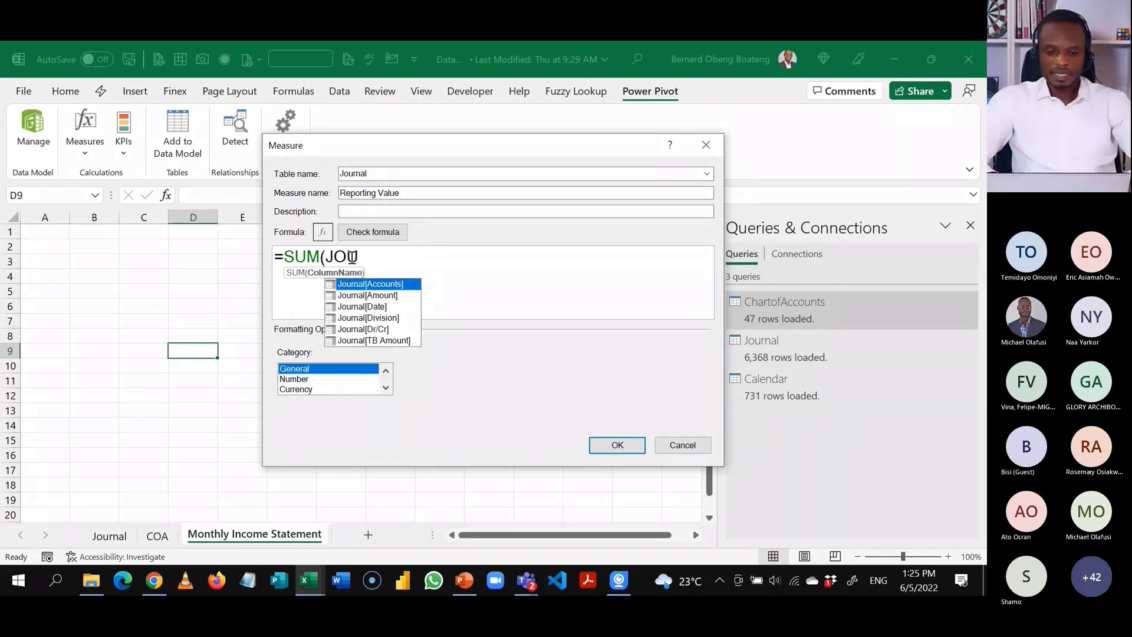
pyautogui.press('Down')
pyautogui.press('Tab')
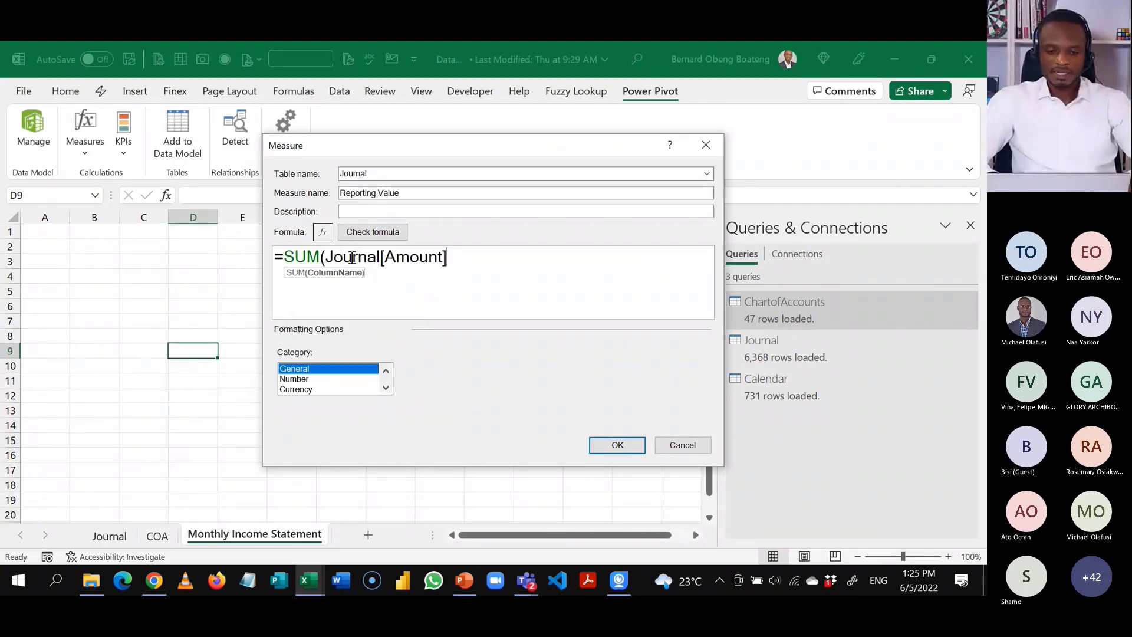
pyautogui.write(')')
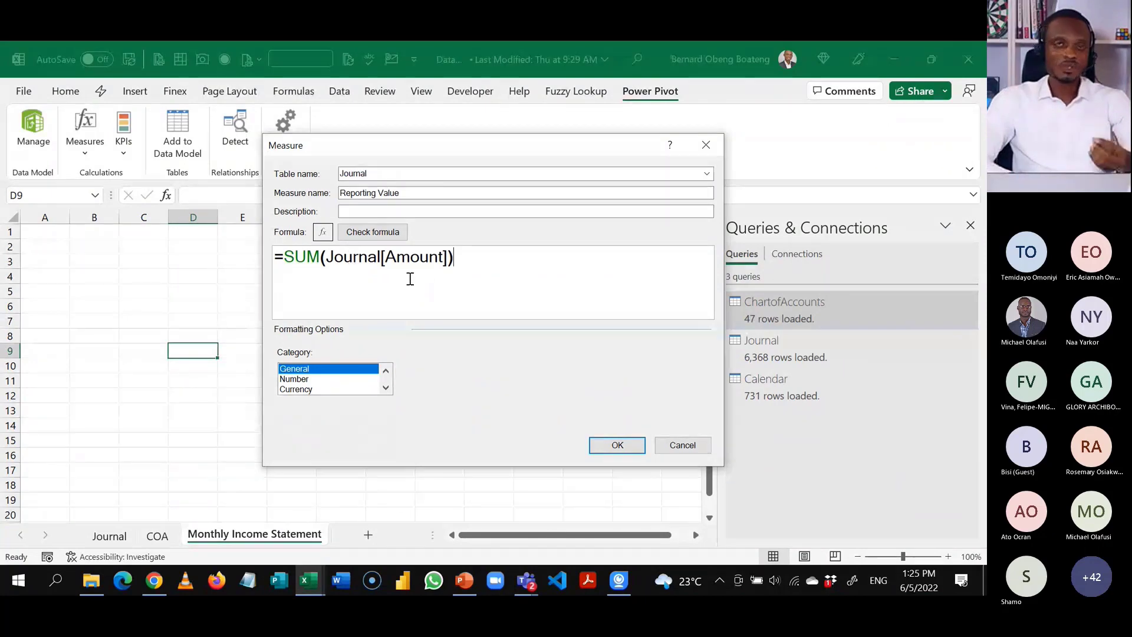
# Format the Reporting Value measure as a number with a 1000 separator, check its formula and save it.
pyautogui.click(313, 380)
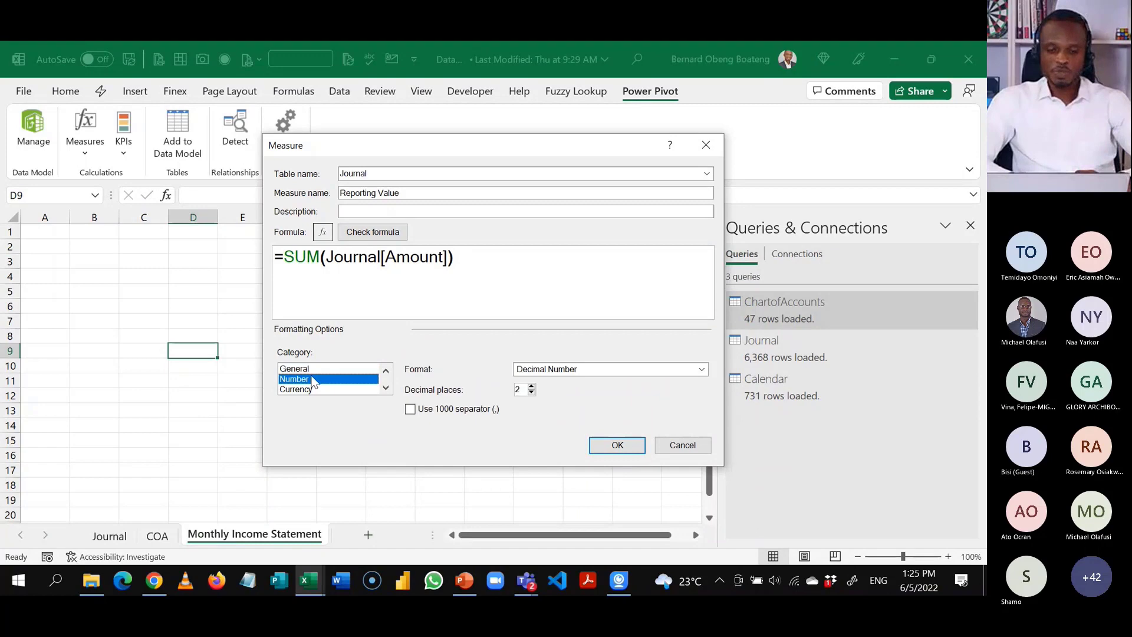
pyautogui.click(421, 413)
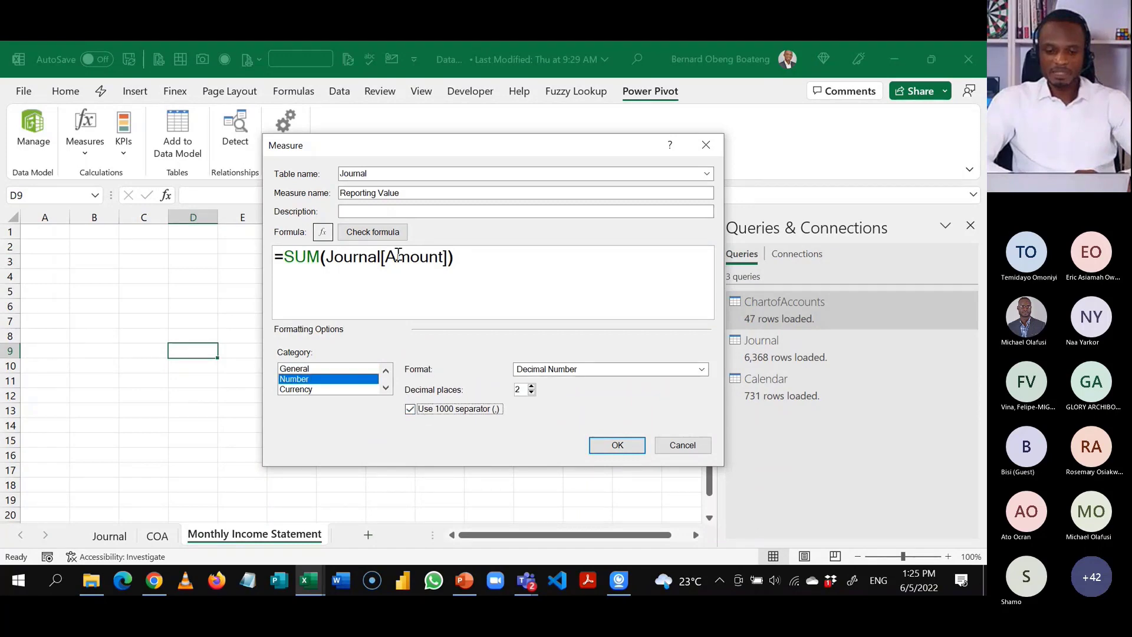
pyautogui.click(388, 237)
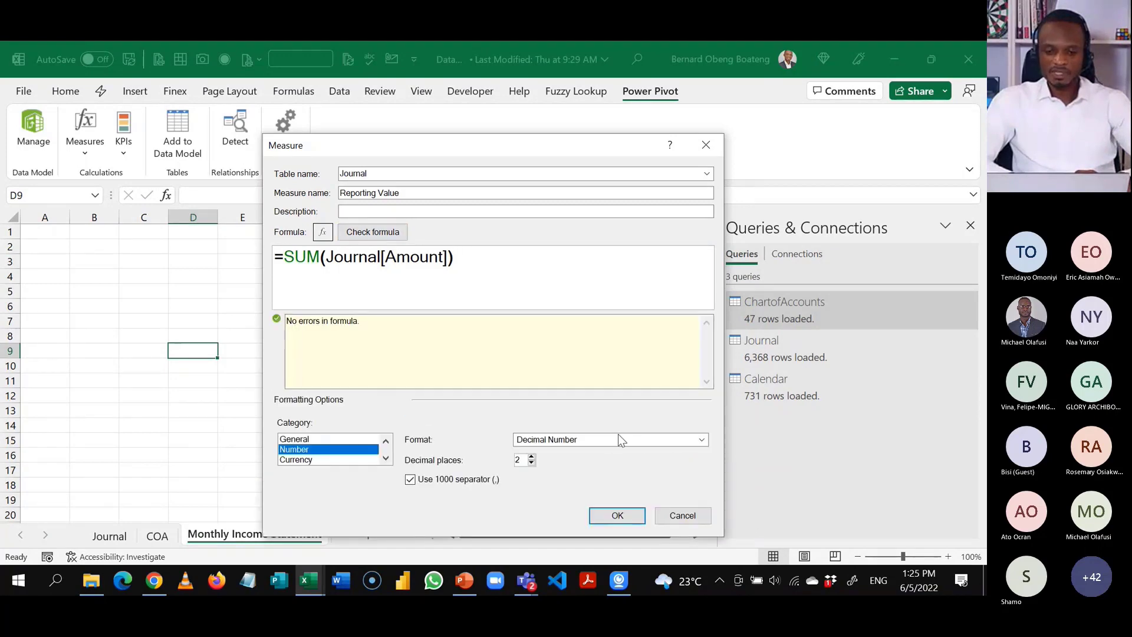
pyautogui.click(618, 517)
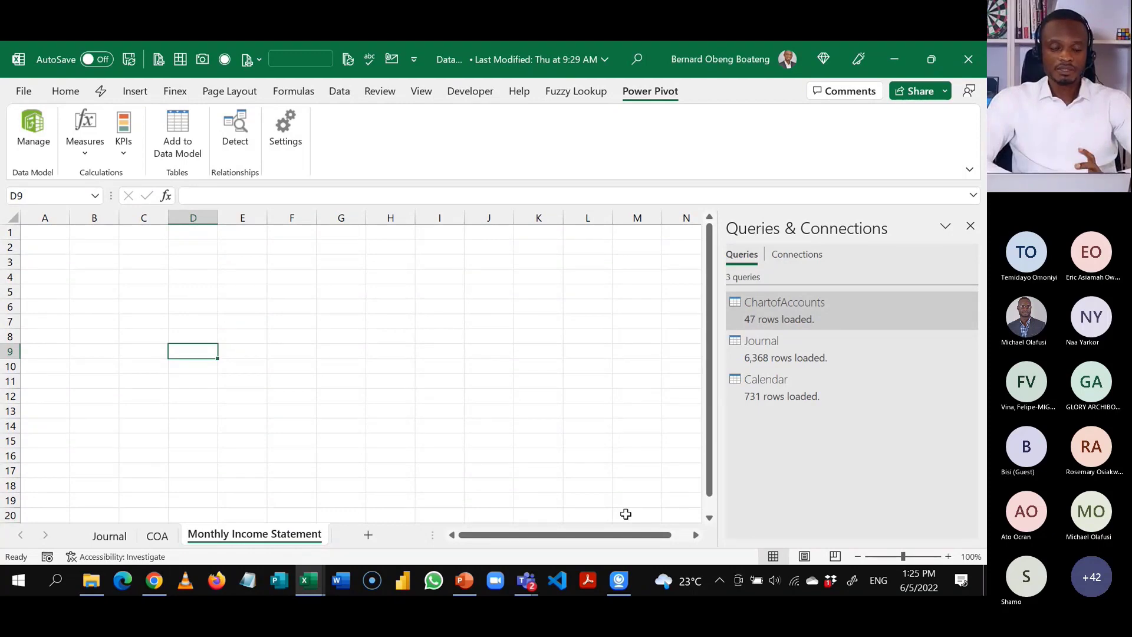
# Start another new measure in the Journal table and name it TB Value.
pyautogui.click(87, 155)
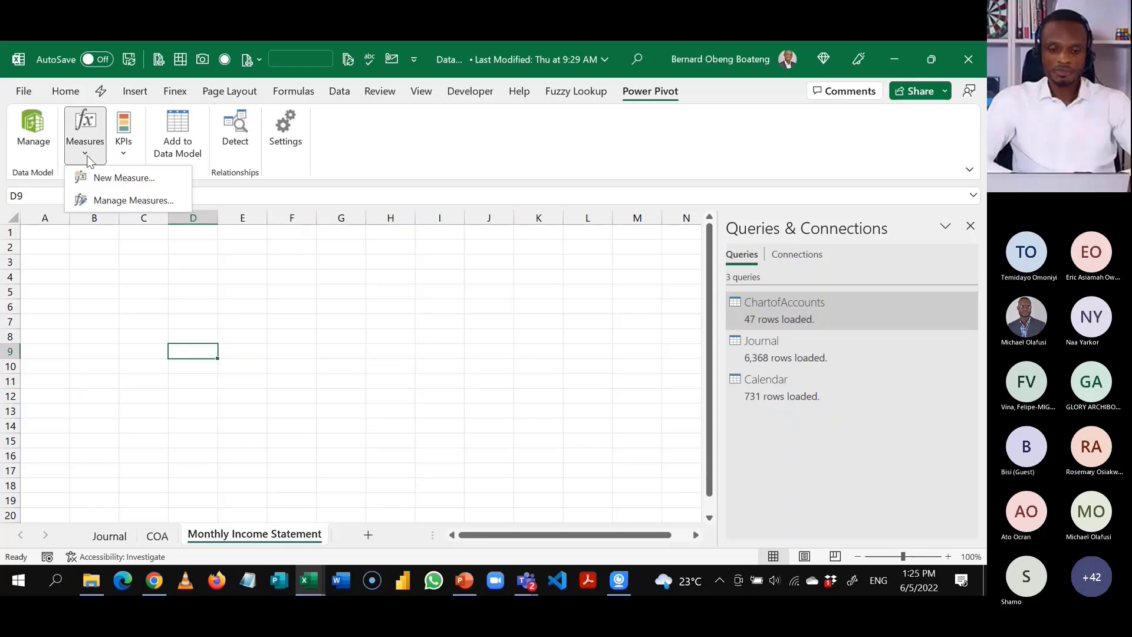
pyautogui.click(124, 177)
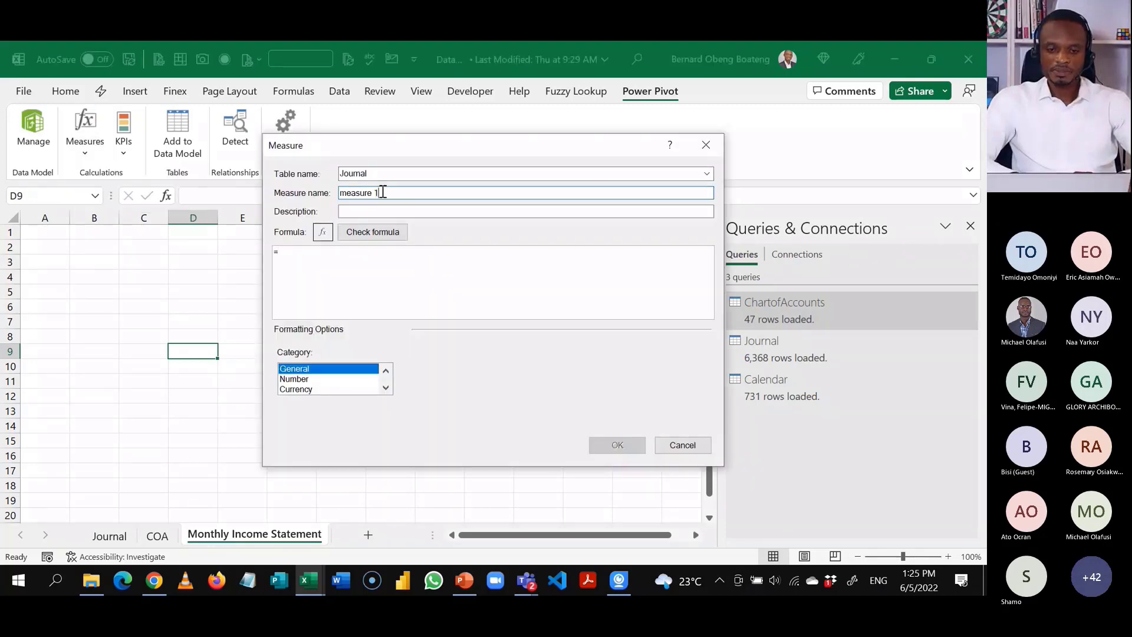
pyautogui.press('BackSpace')
pyautogui.write('tb')
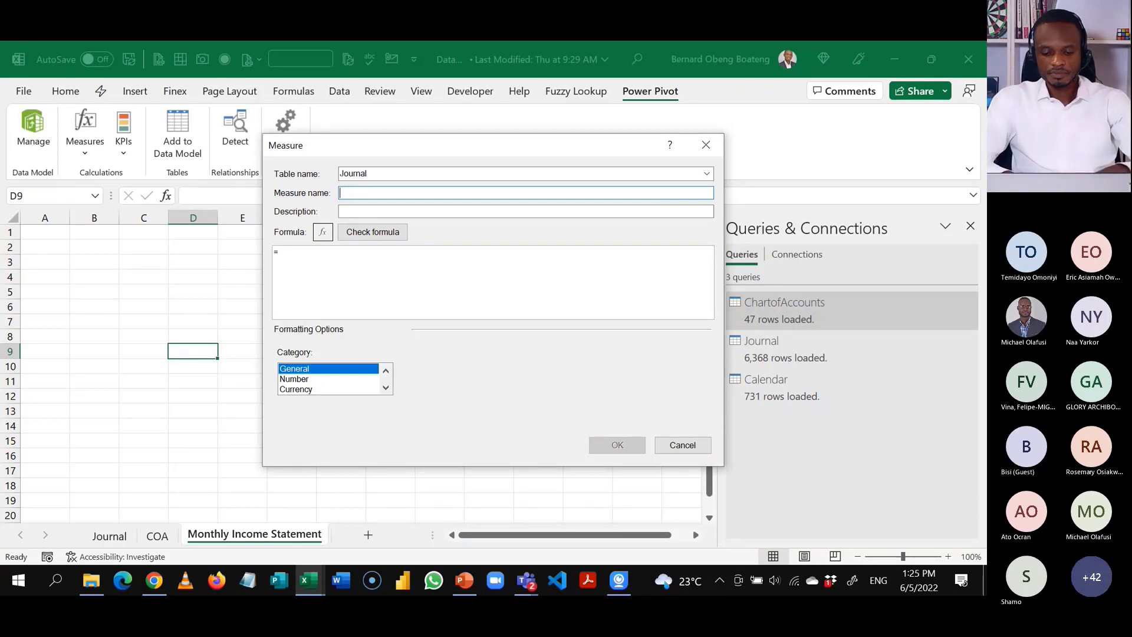
pyautogui.write(' Value')
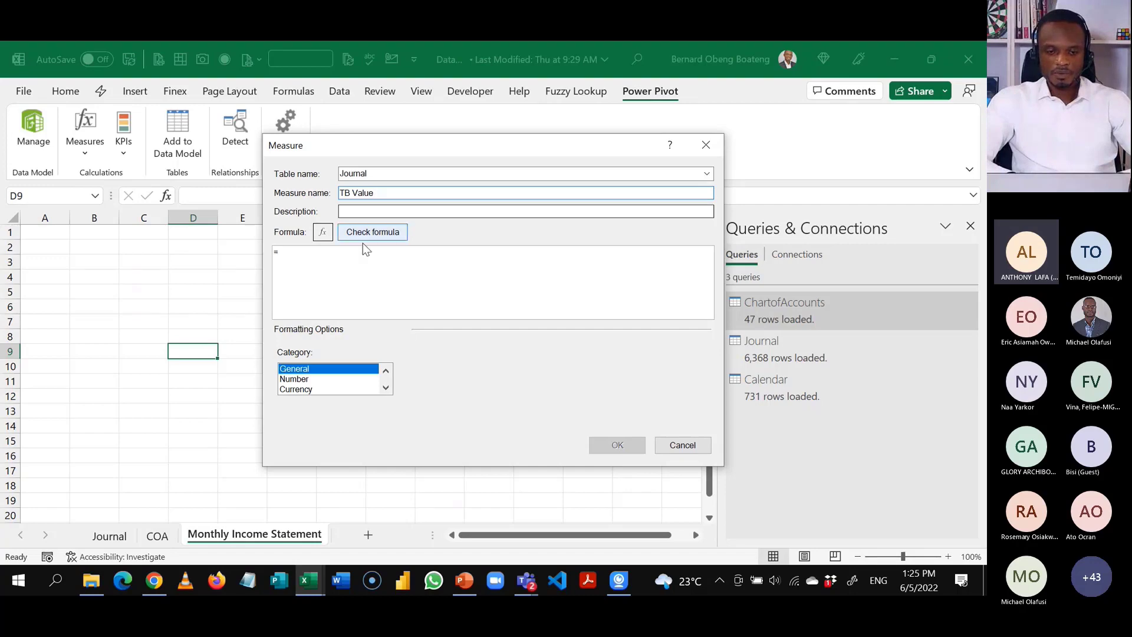
# Enter the TB Value measure's formula as =SUM(Journal[TB Amount]).
pyautogui.click(356, 256)
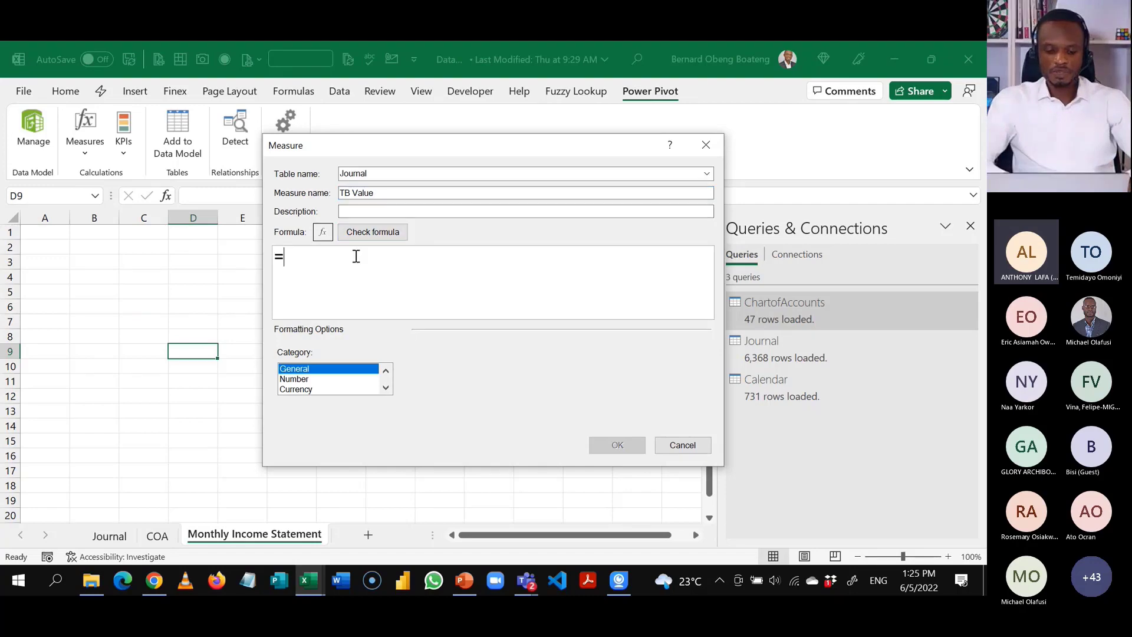
pyautogui.write('SUM(JOU')
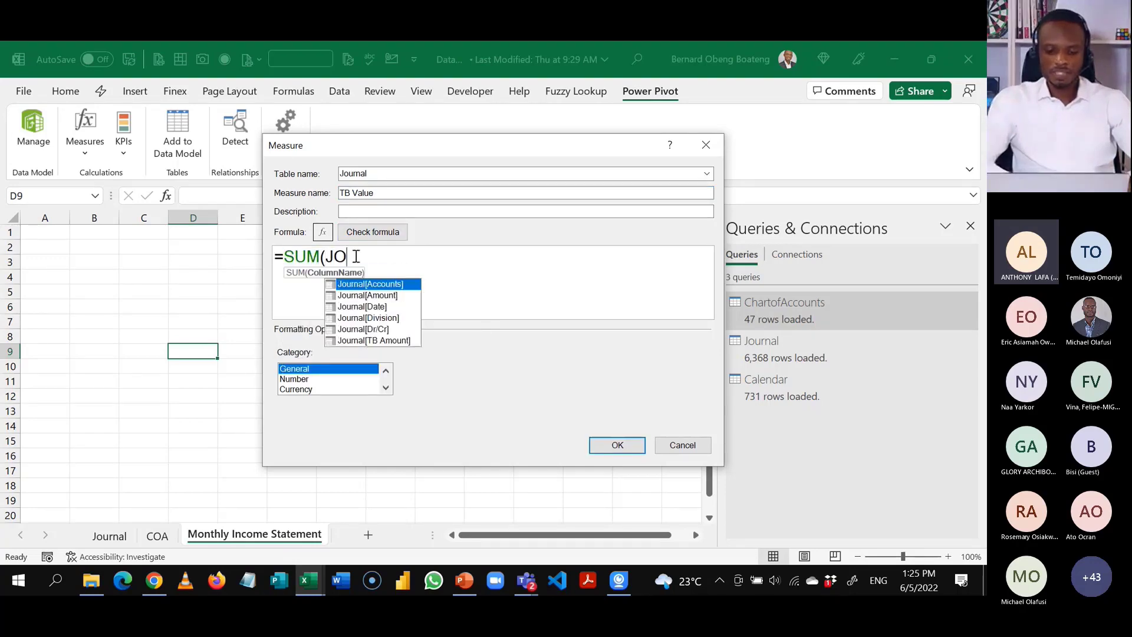
pyautogui.press('Down')
pyautogui.press('Down')
pyautogui.press('Down')
pyautogui.press('Down')
pyautogui.press('Down')
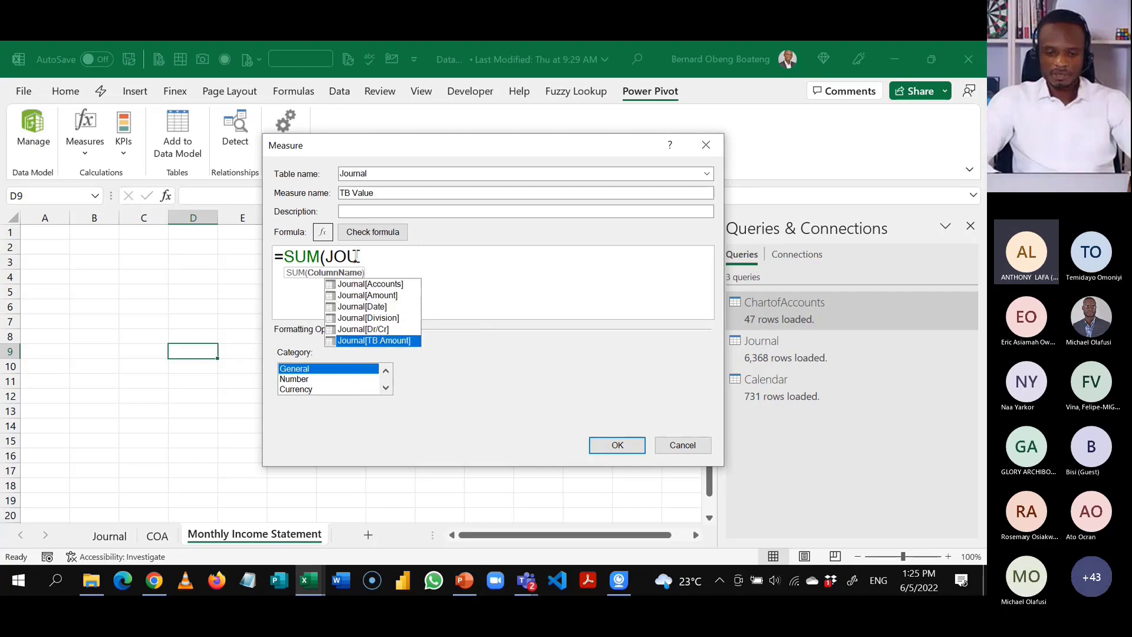
pyautogui.press('Tab')
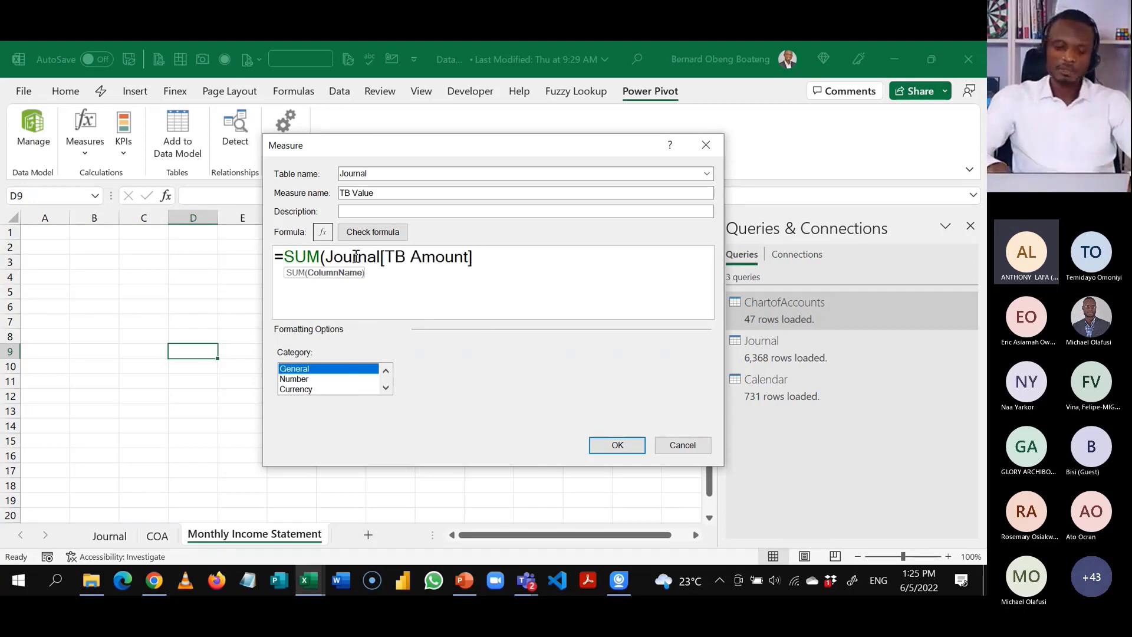
pyautogui.write(')')
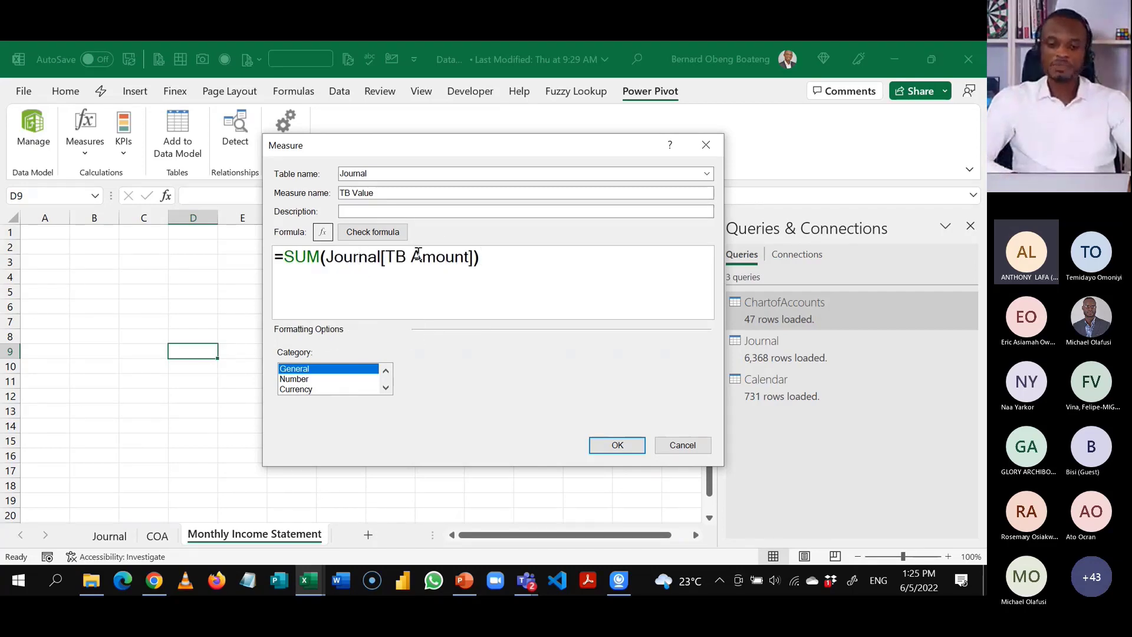
# Format the TB Value measure as a number with a 1000 separator, check its formula and save it.
pyautogui.click(319, 380)
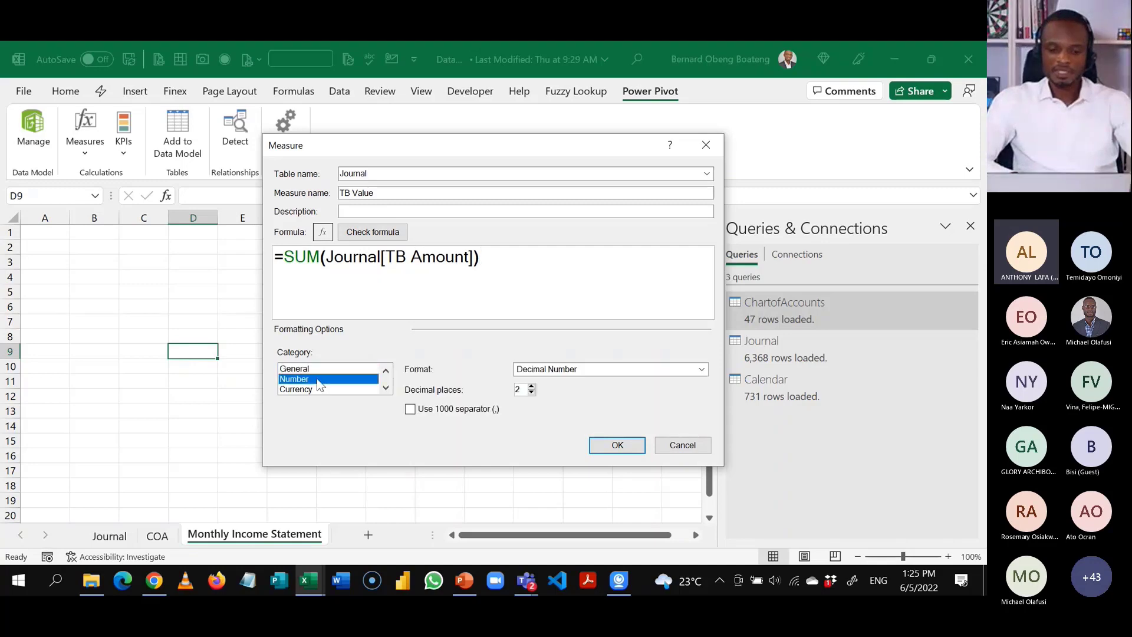
pyautogui.click(447, 413)
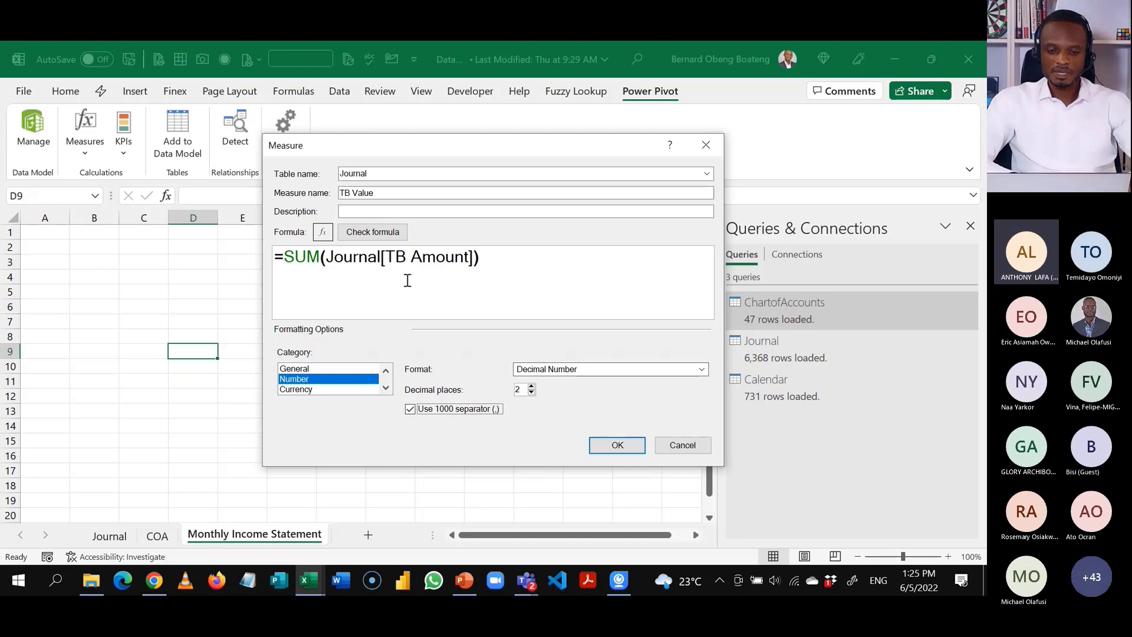
pyautogui.click(395, 234)
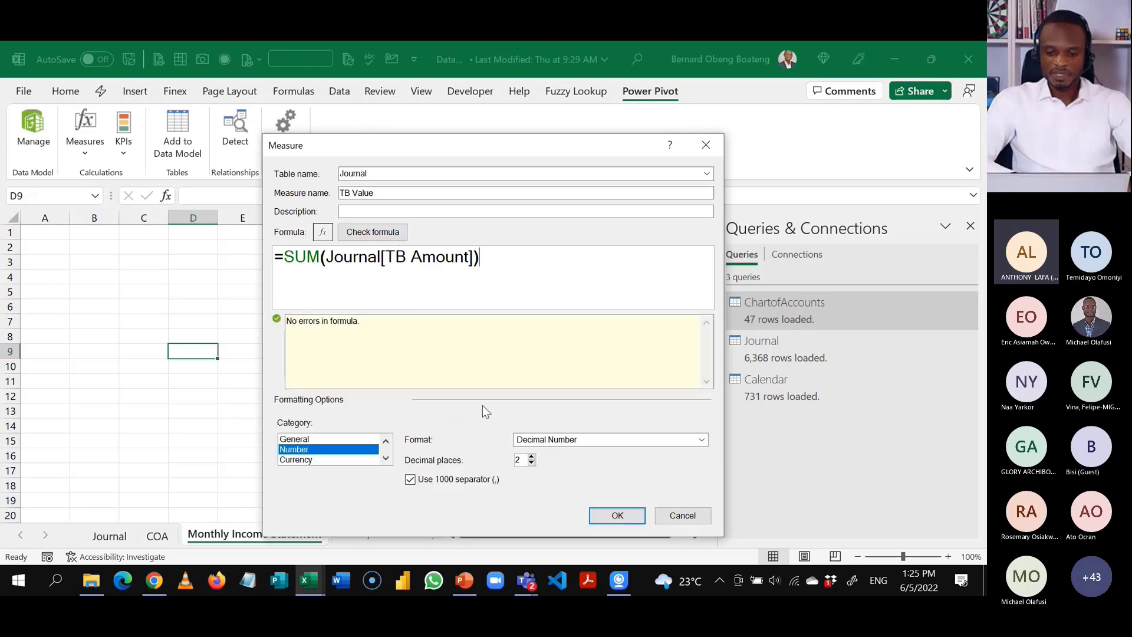
pyautogui.click(596, 514)
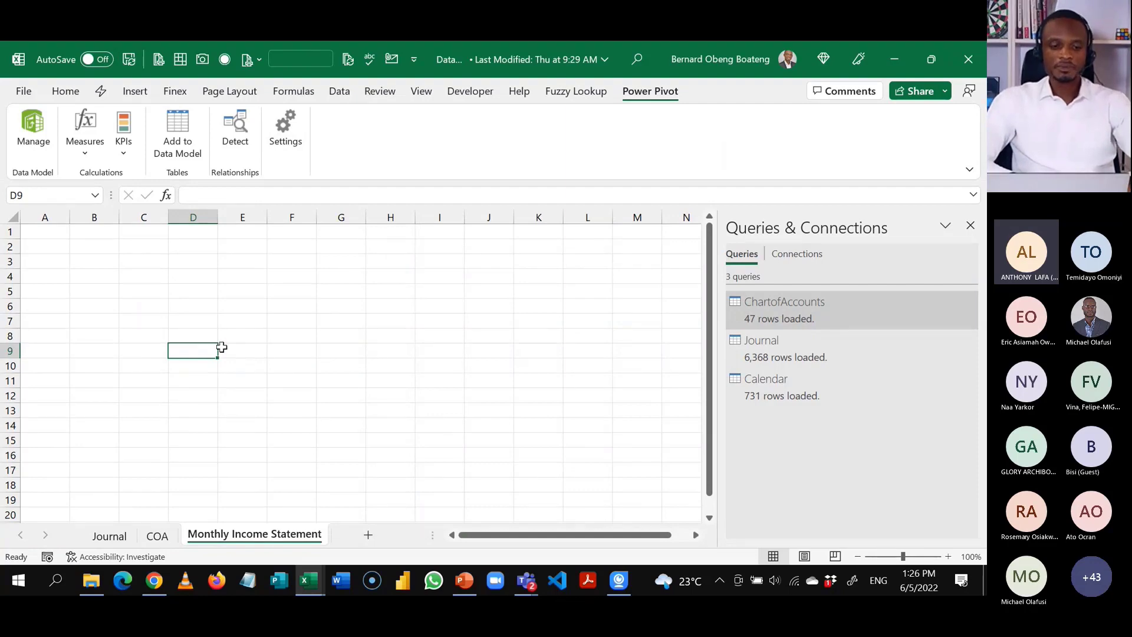
# Close the list of queries and set column A of the Monthly Income Statement sheet to a width of 2.
pyautogui.click(150, 285)
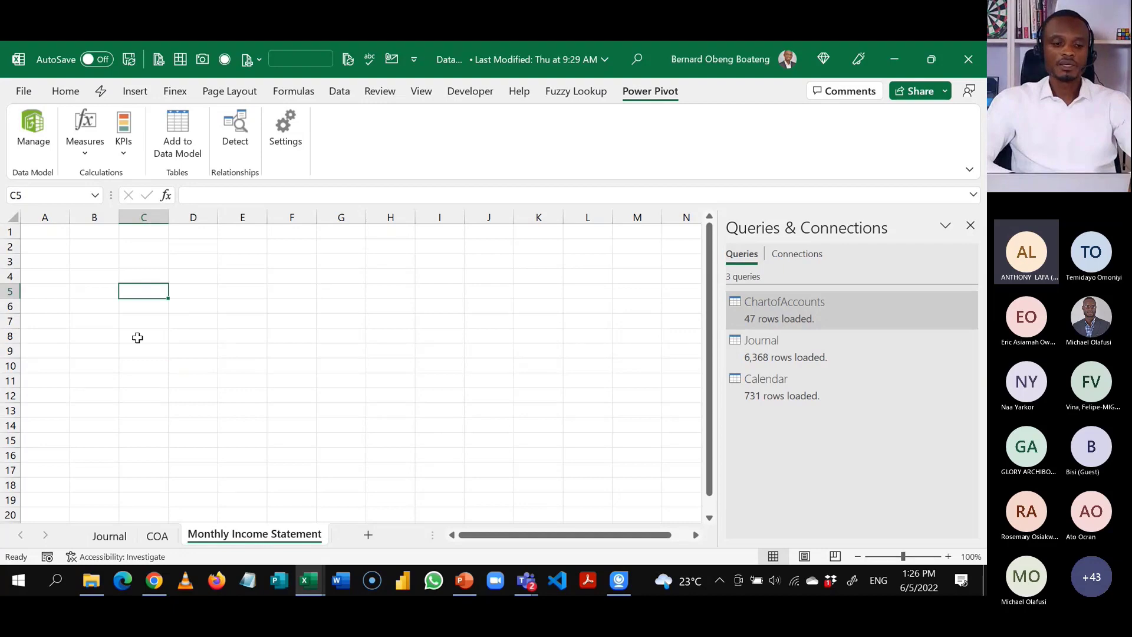
pyautogui.click(971, 225)
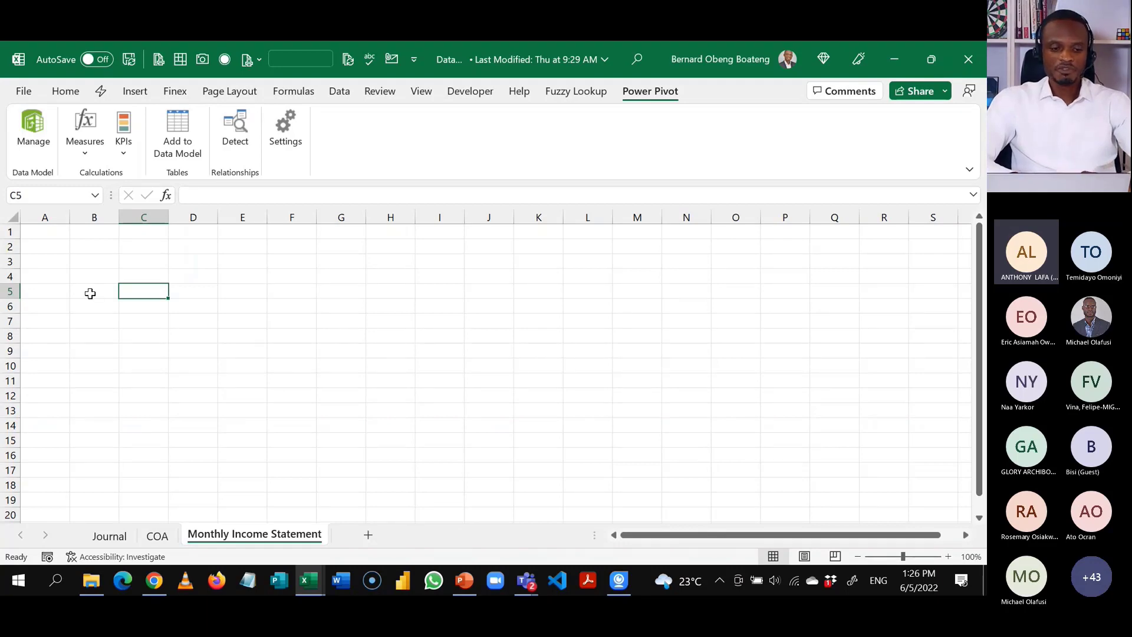
pyautogui.click(44, 296)
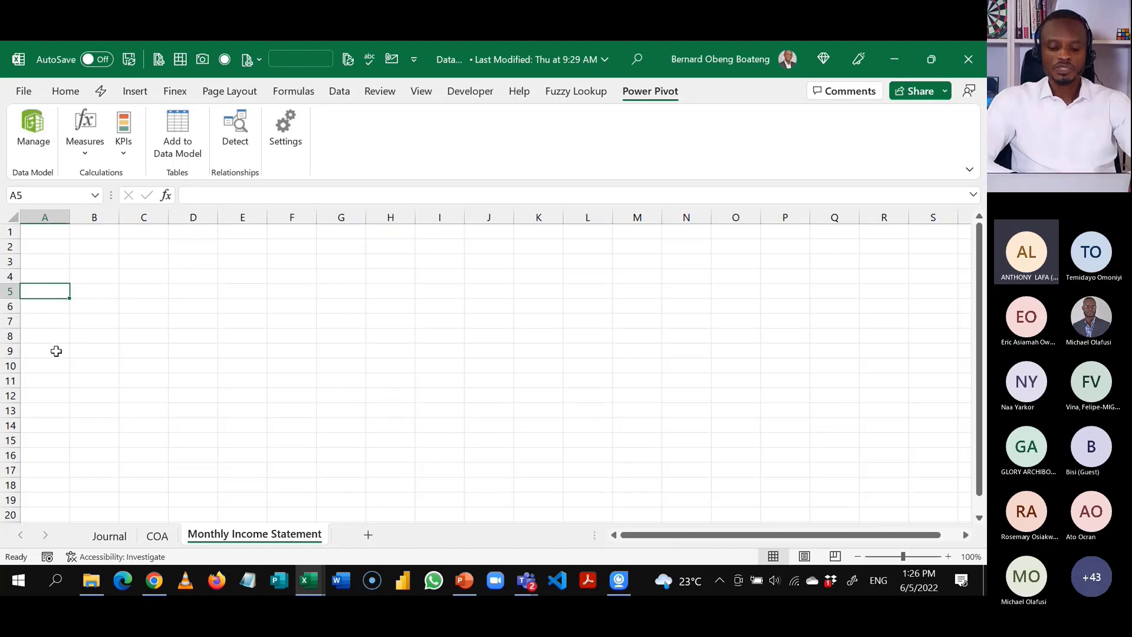
pyautogui.press('alt')
pyautogui.press('h')
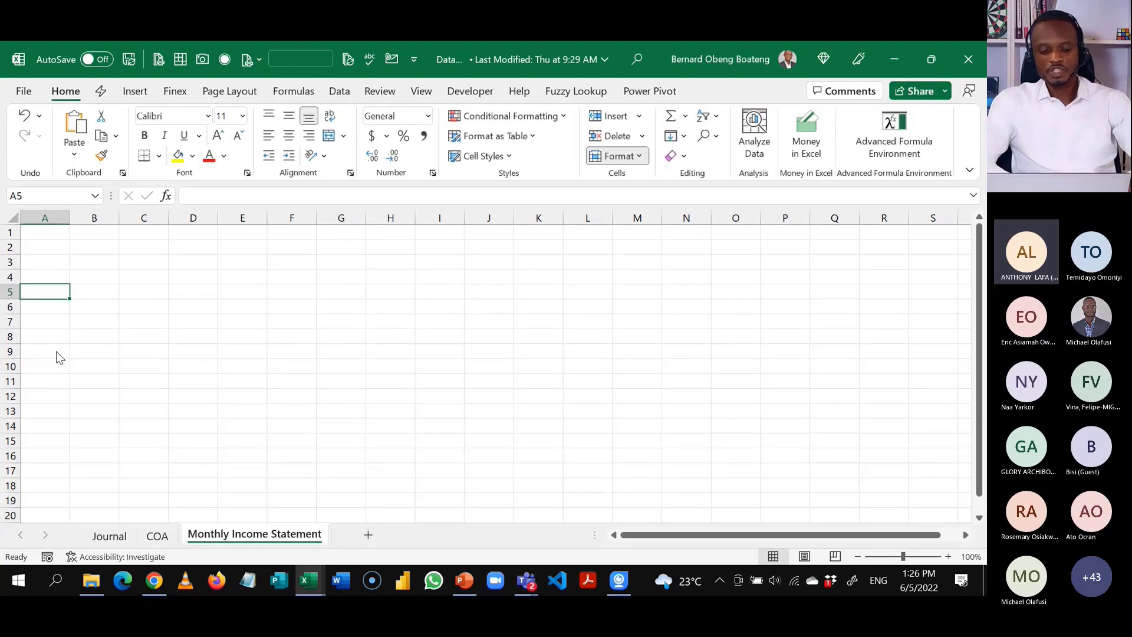
pyautogui.write('ow')
pyautogui.write('2')
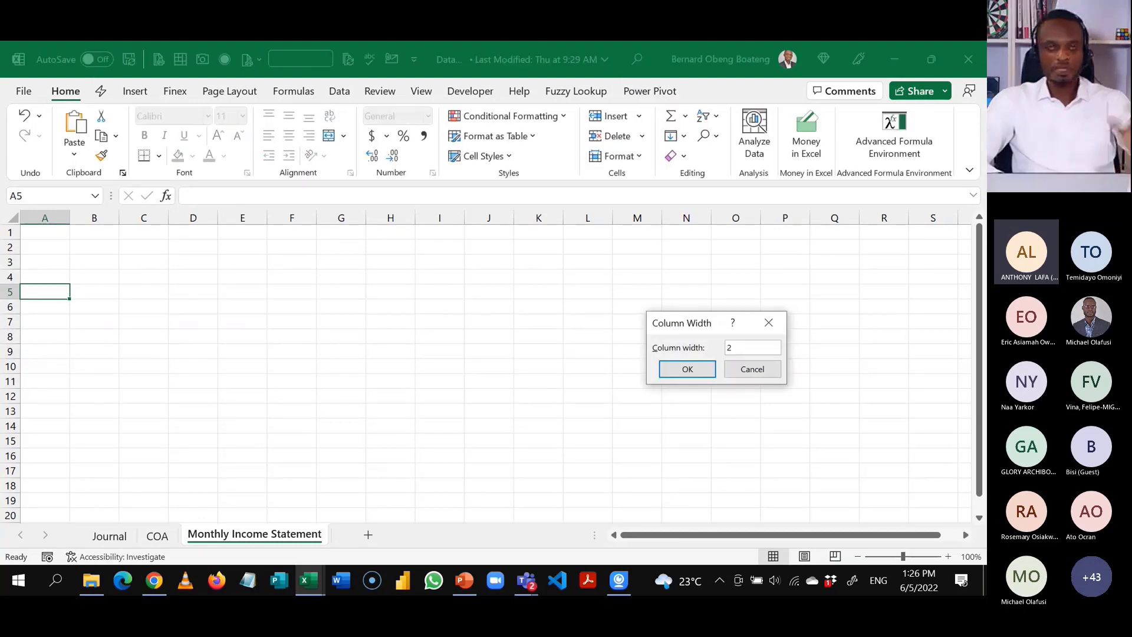
pyautogui.press('Return')
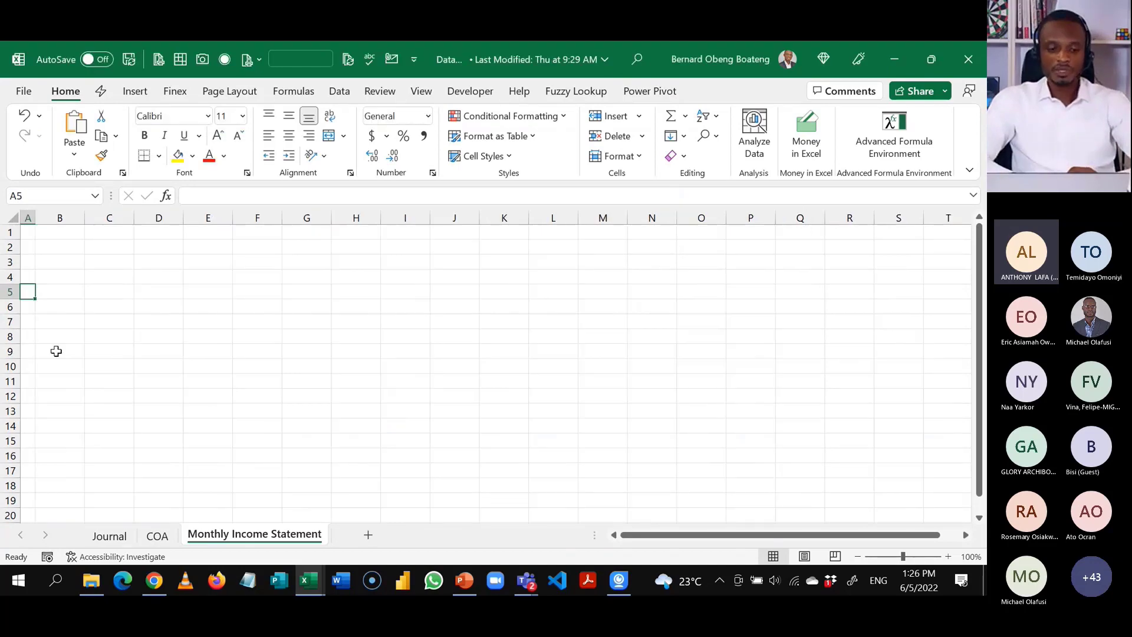
# Set the width of column B to 20.
pyautogui.click(59, 294)
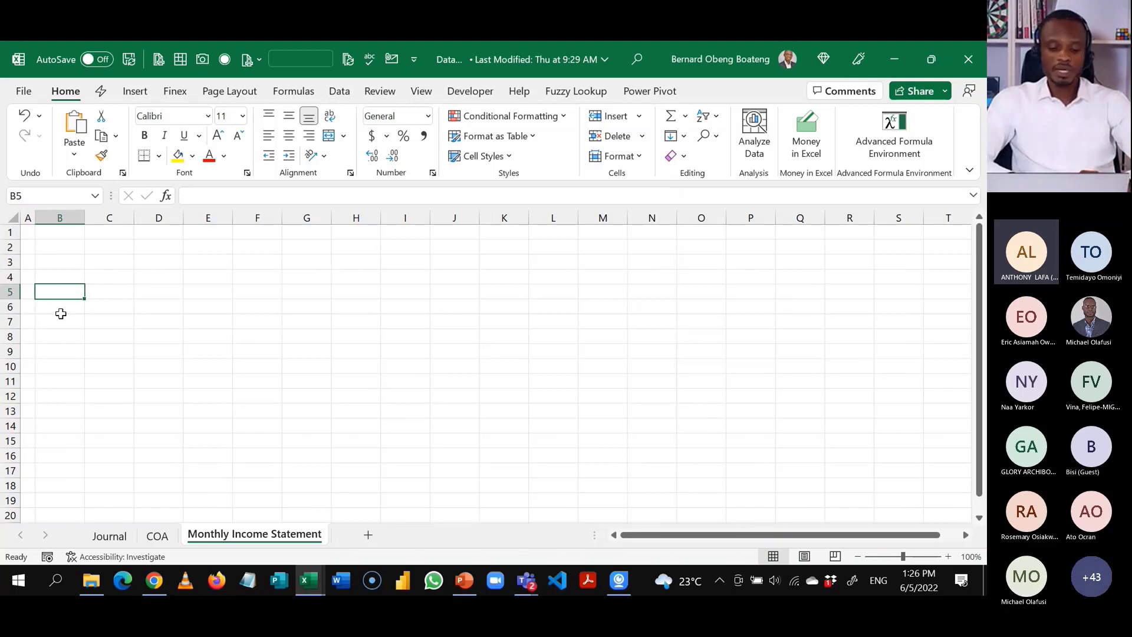
pyautogui.press('alt')
pyautogui.write('how')
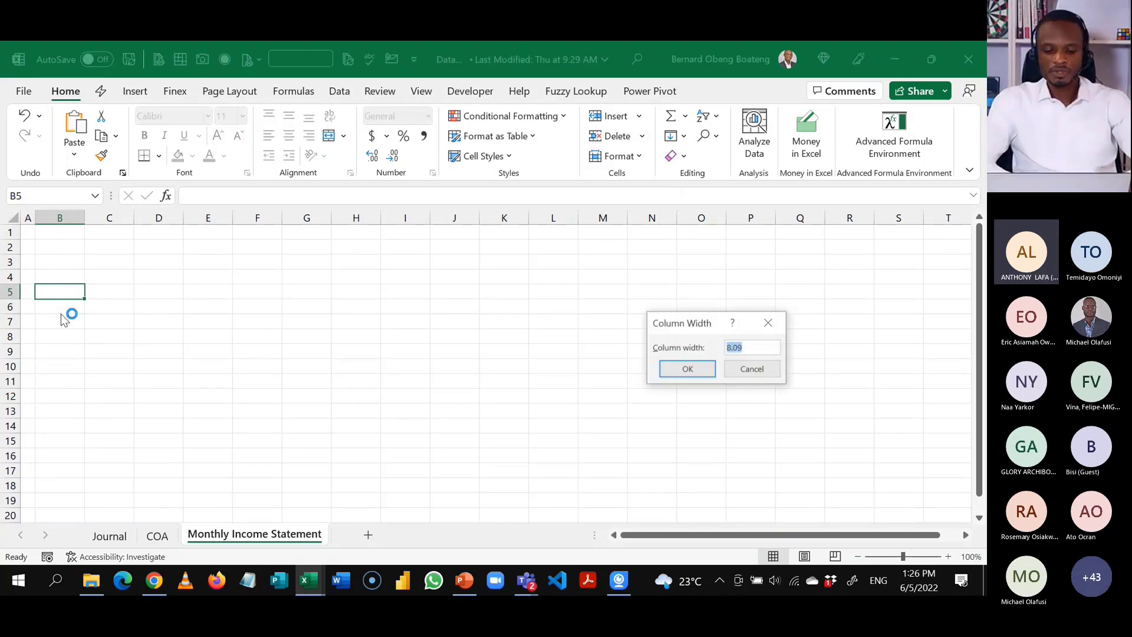
pyautogui.write('20')
pyautogui.press('Return')
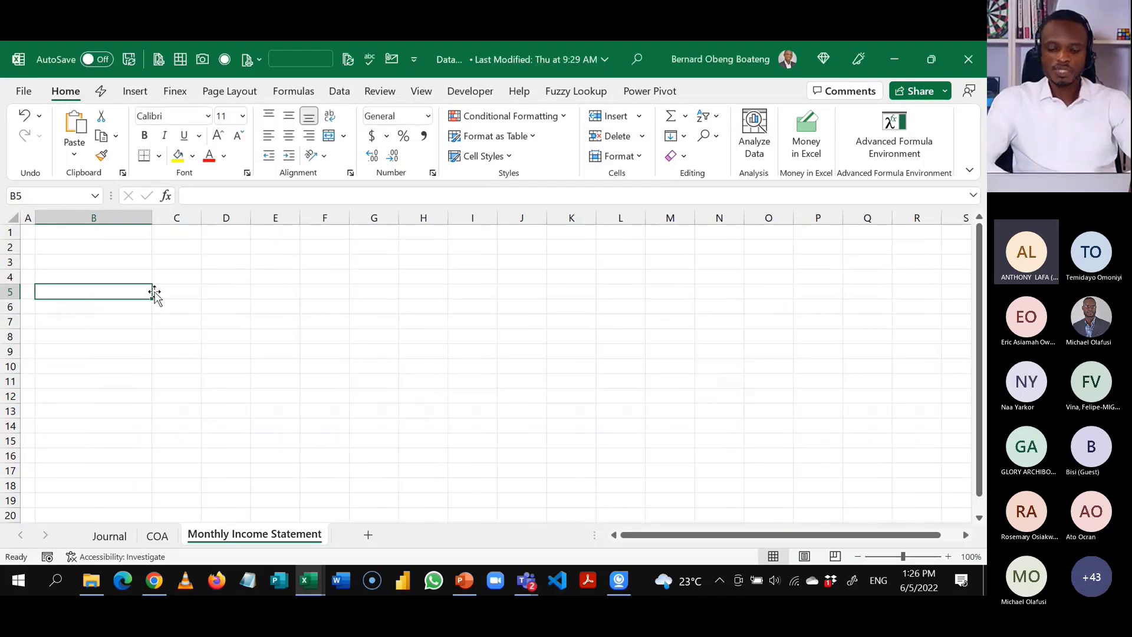
# Set the width of column C to 50.
pyautogui.click(180, 292)
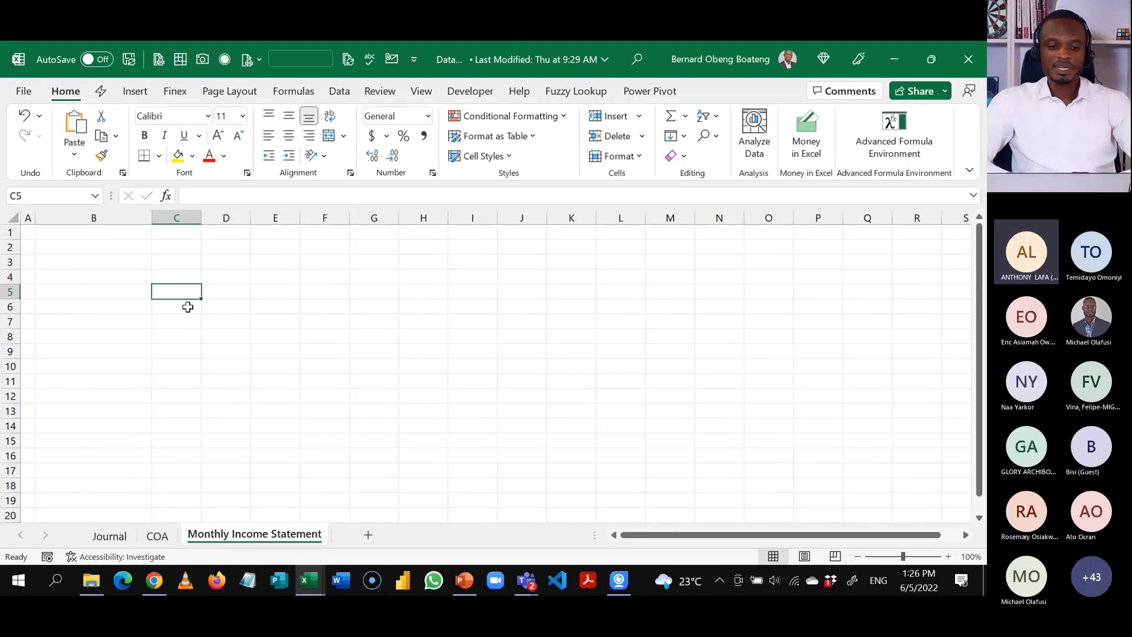
pyautogui.press('alt')
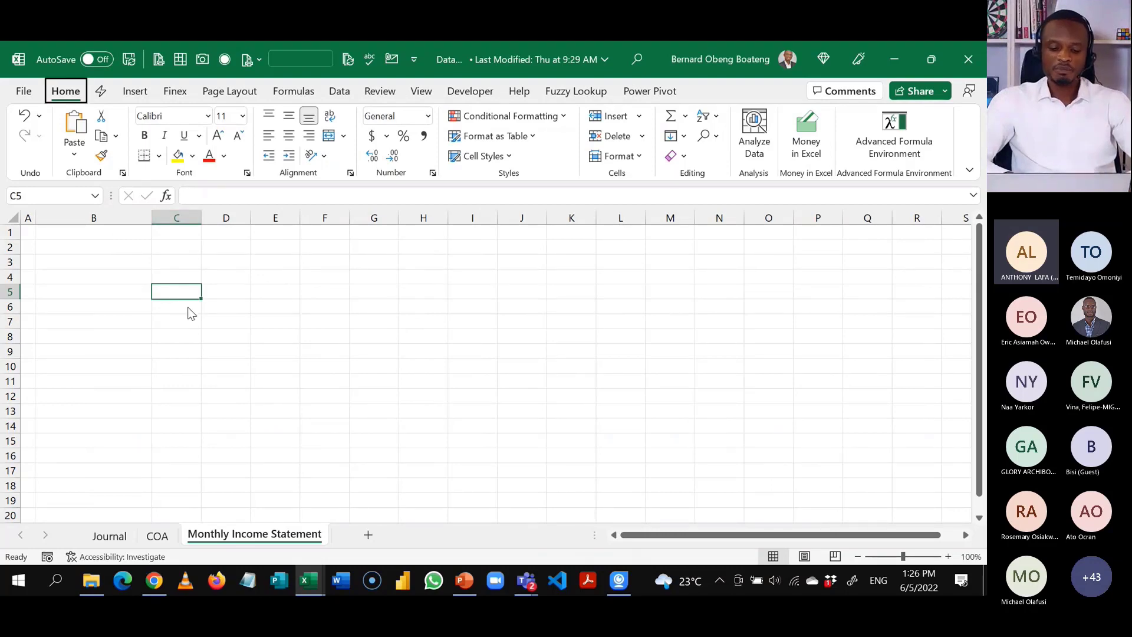
pyautogui.write('how')
pyautogui.write('50')
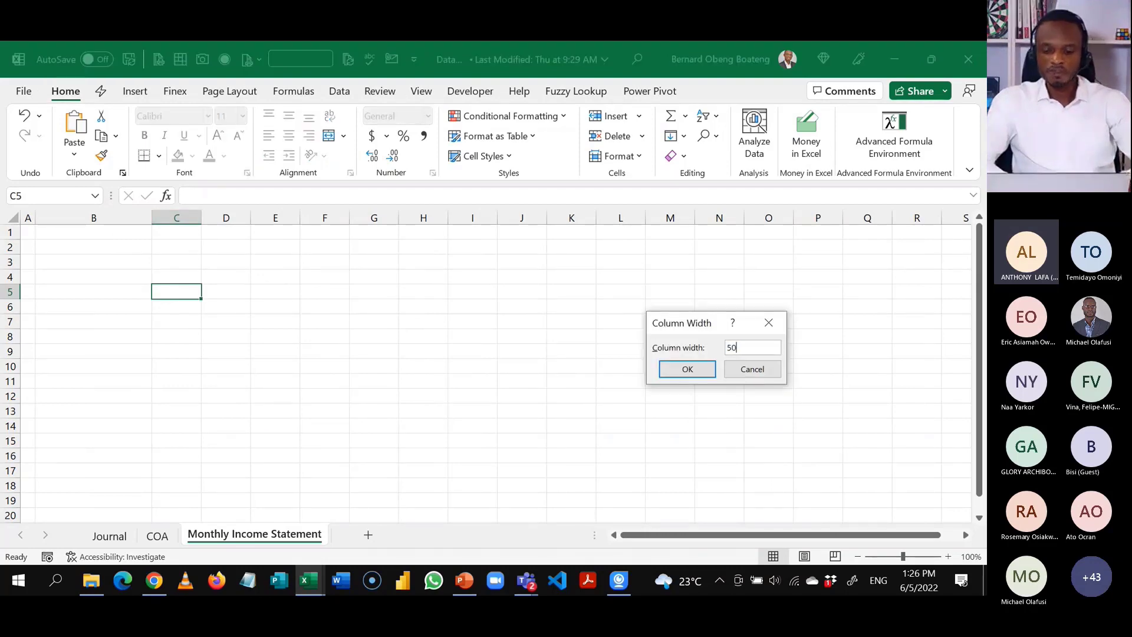
pyautogui.press('Return')
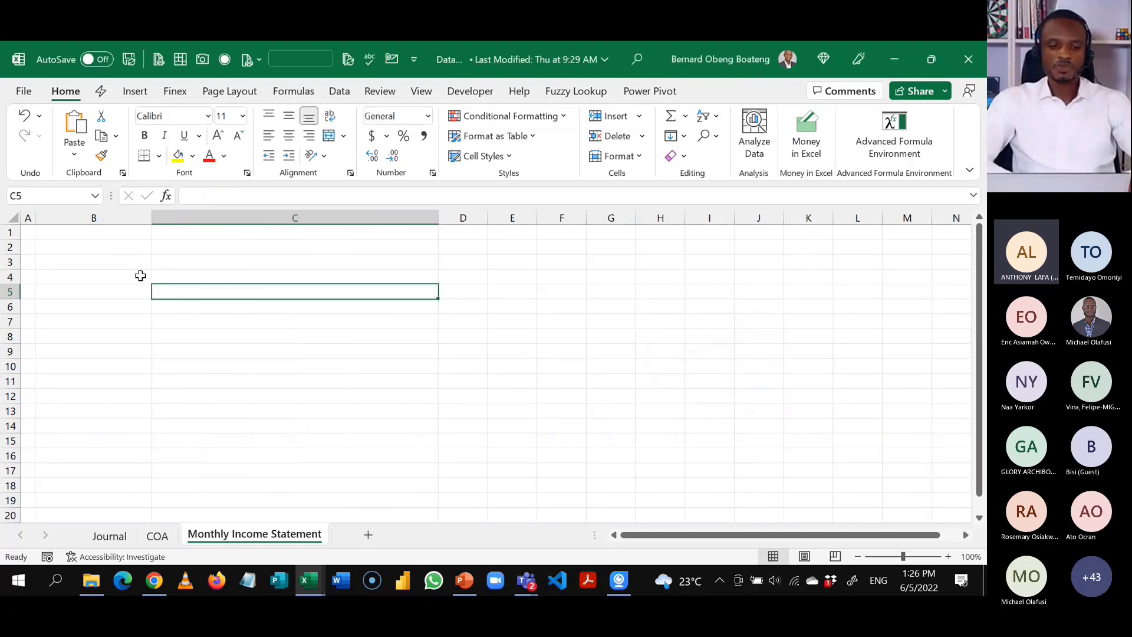
# Insert a PivotTable based on the data model at cell B10 of the existing Monthly Income Statement sheet.
pyautogui.click(111, 249)
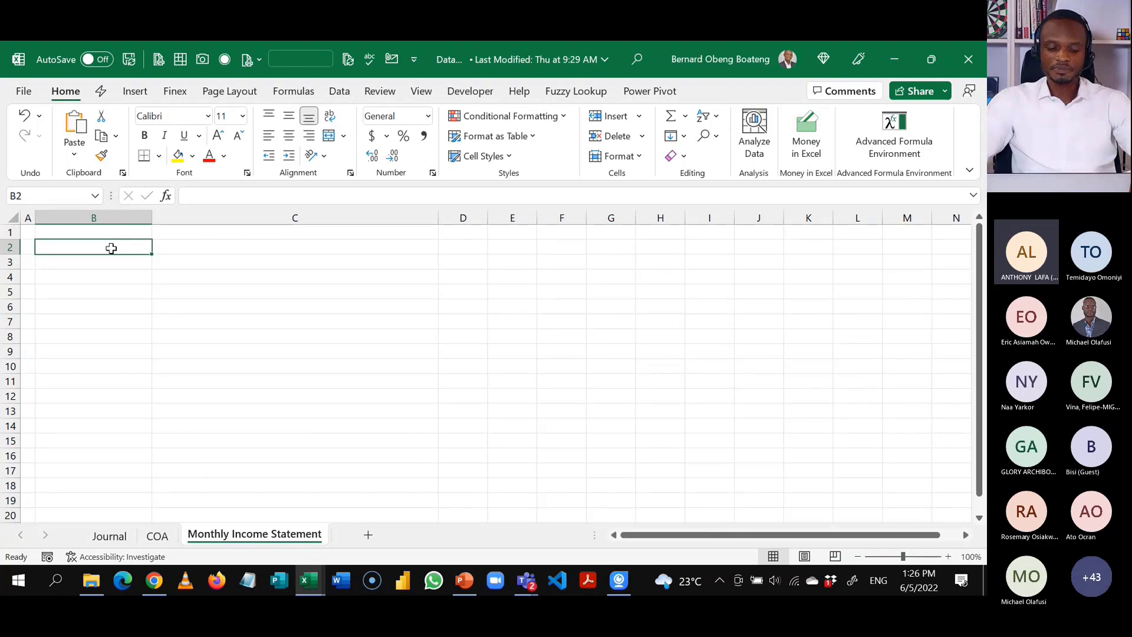
pyautogui.press('Return')
pyautogui.press('Down')
pyautogui.press('Down')
pyautogui.press('Down')
pyautogui.press('Down')
pyautogui.press('Down')
pyautogui.press('Down')
pyautogui.press('Down')
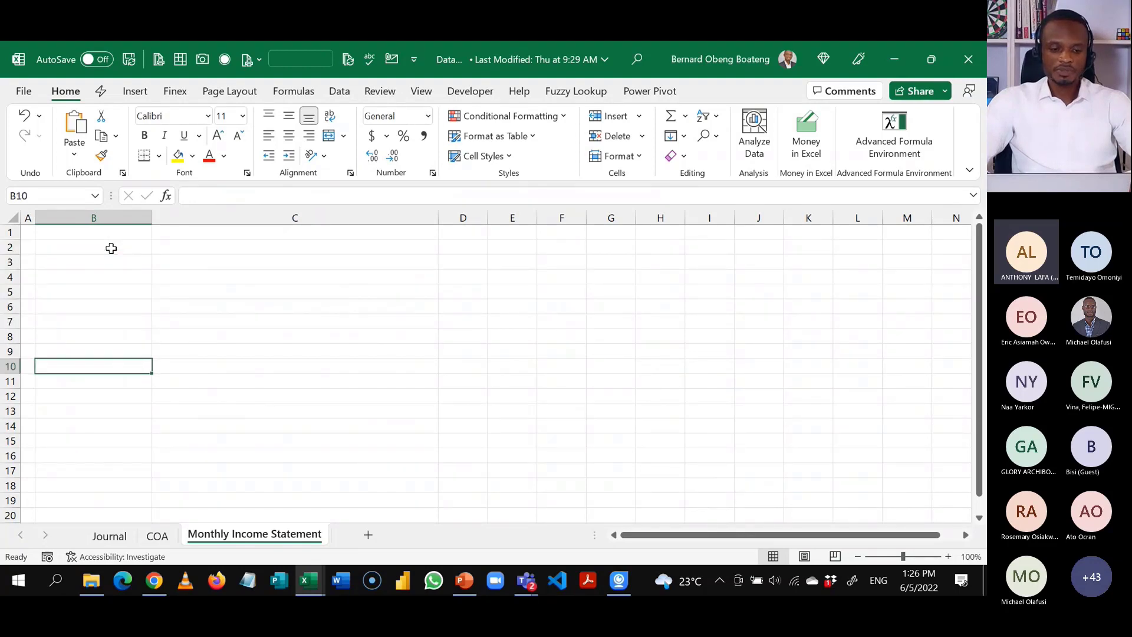
pyautogui.click(134, 93)
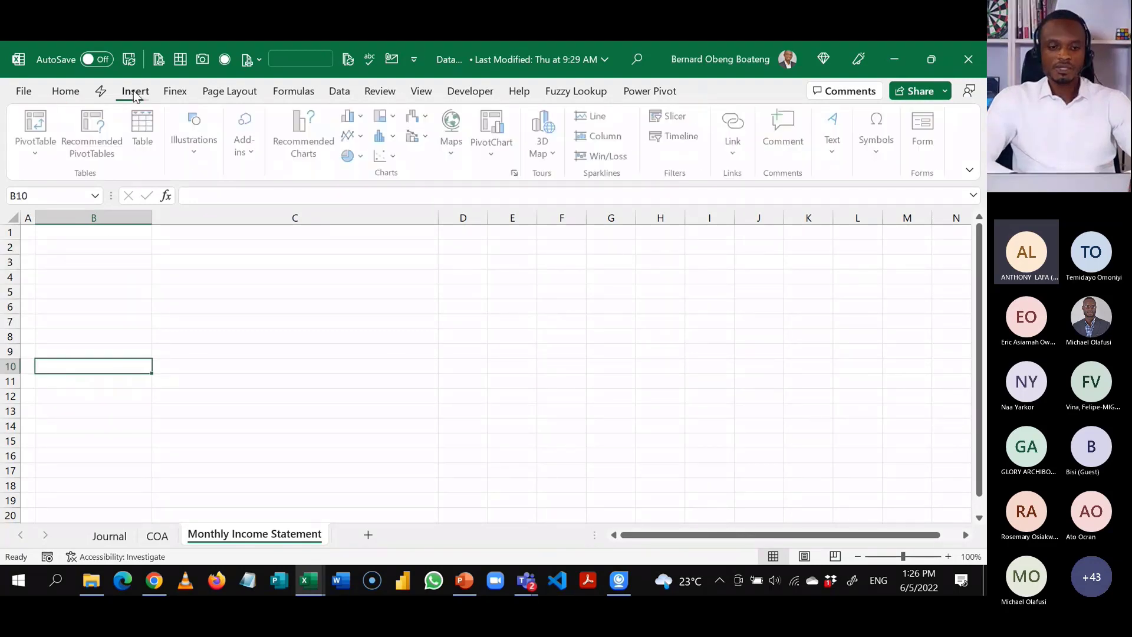
pyautogui.click(37, 151)
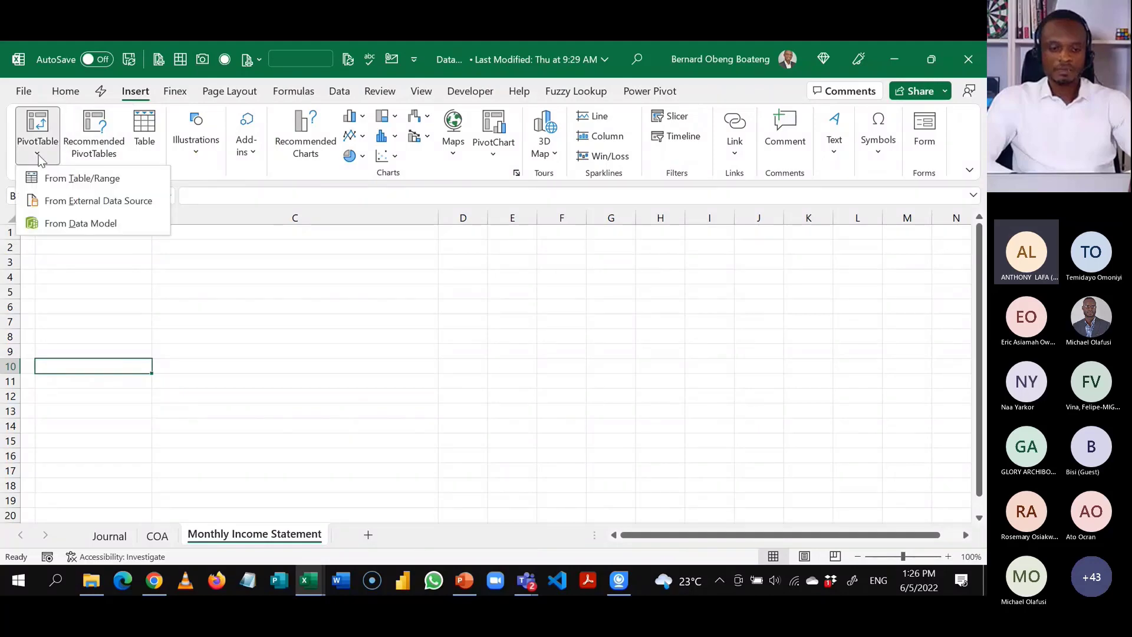
pyautogui.click(65, 224)
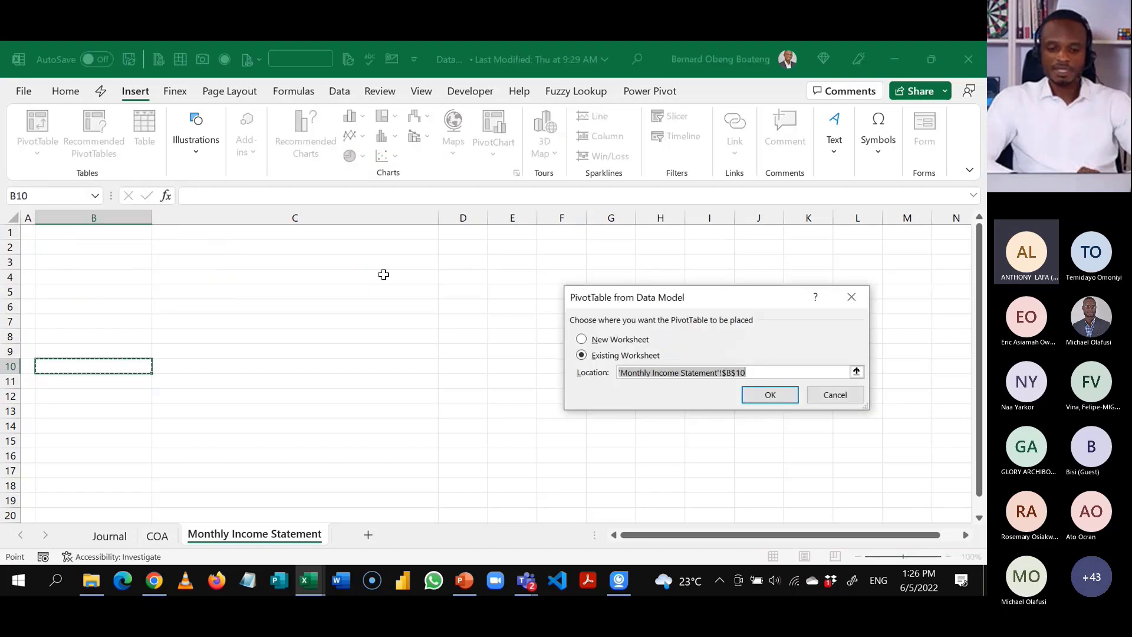
pyautogui.click(750, 391)
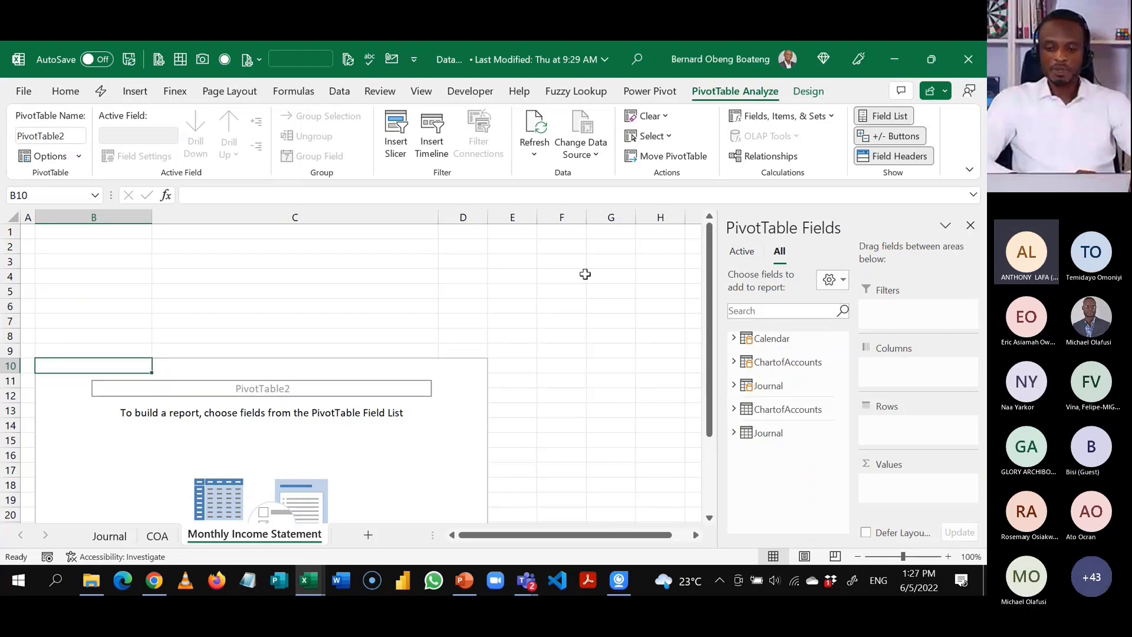
# Place Account from ChartofAccounts in the PivotTable rows and MonthYear from Calendar in its columns, and hide the field list.
pyautogui.click(735, 363)
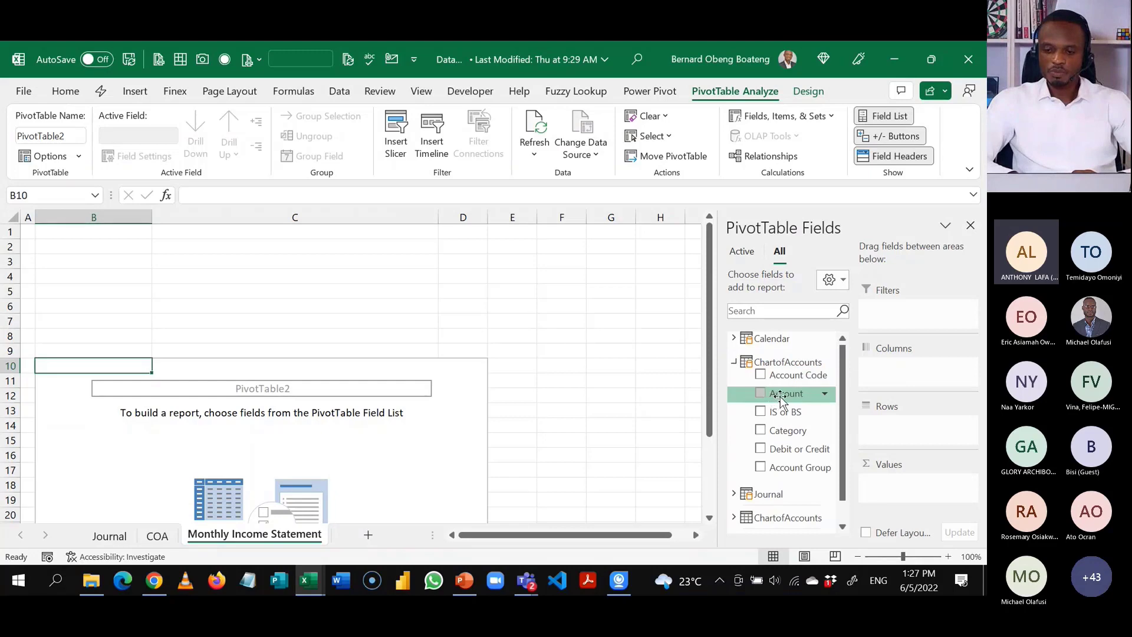
pyautogui.moveTo(782, 400); pyautogui.dragTo(880, 437)
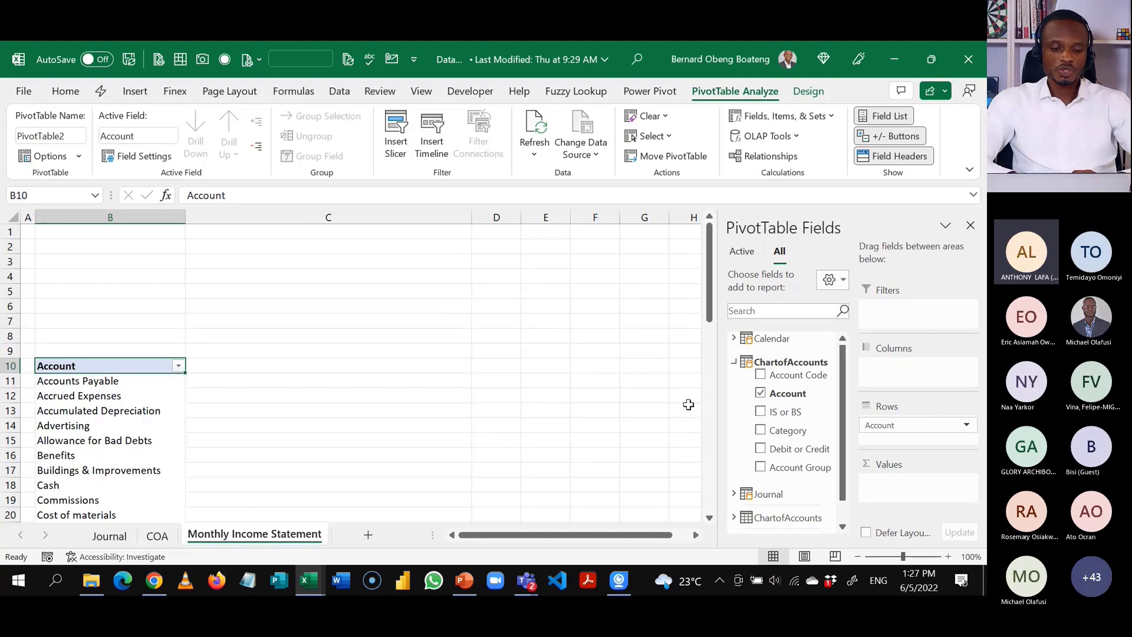
pyautogui.click(735, 360)
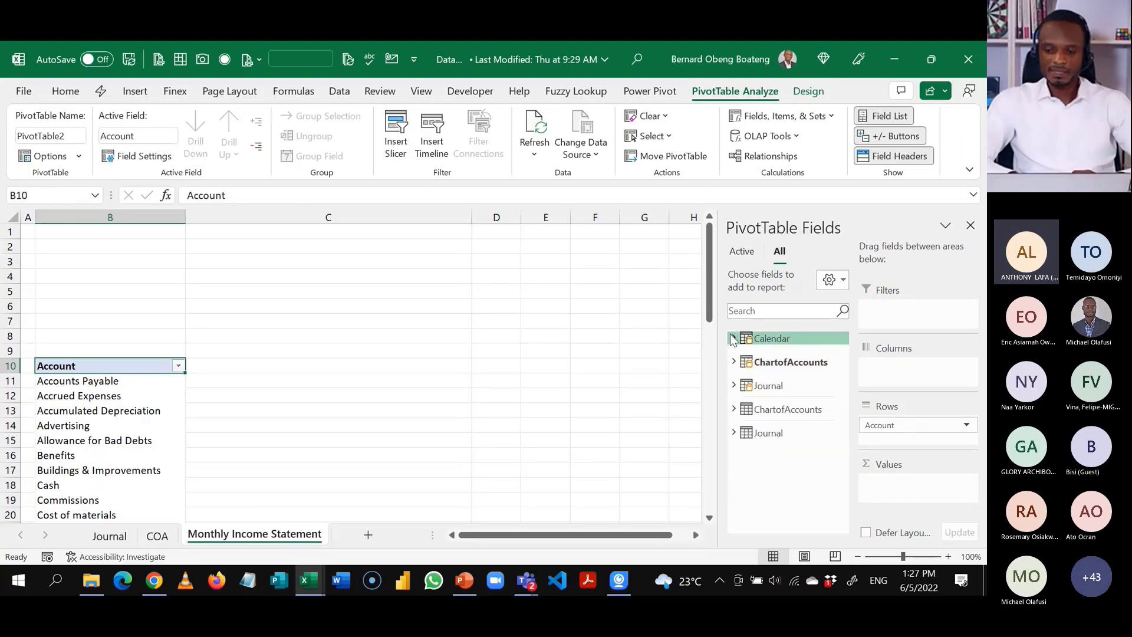
pyautogui.click(734, 338)
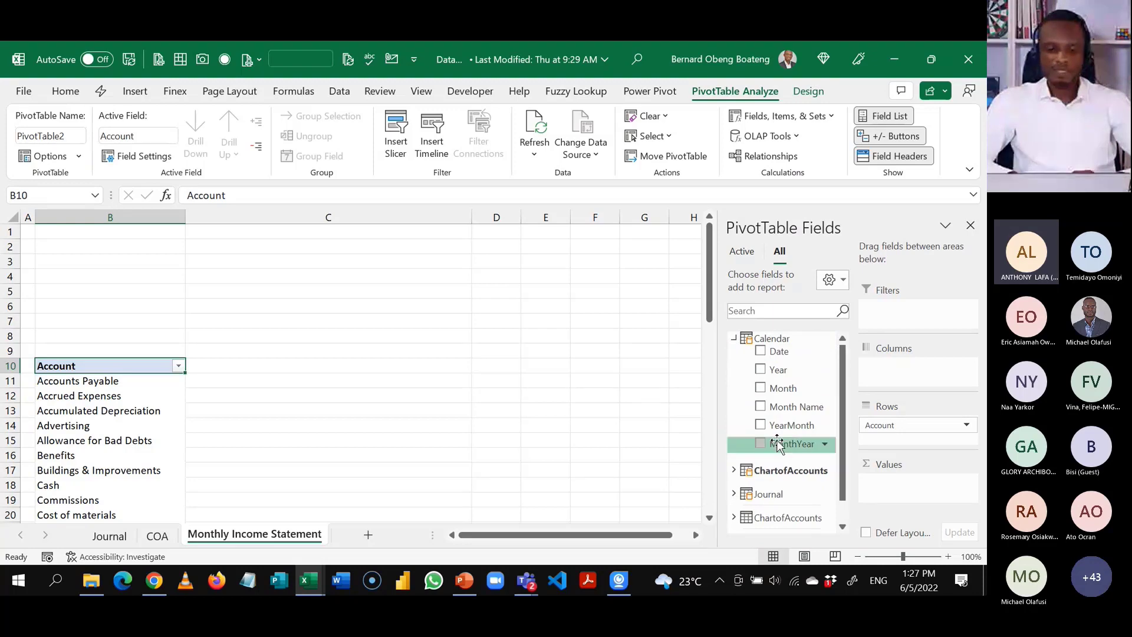
pyautogui.moveTo(778, 445); pyautogui.dragTo(882, 372)
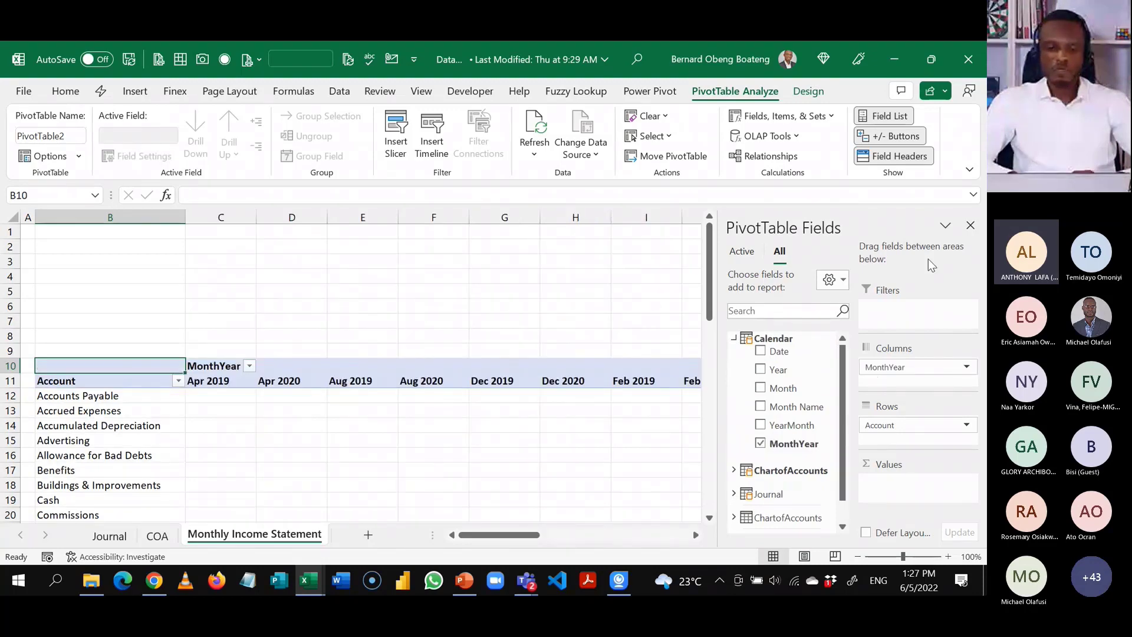
pyautogui.click(971, 226)
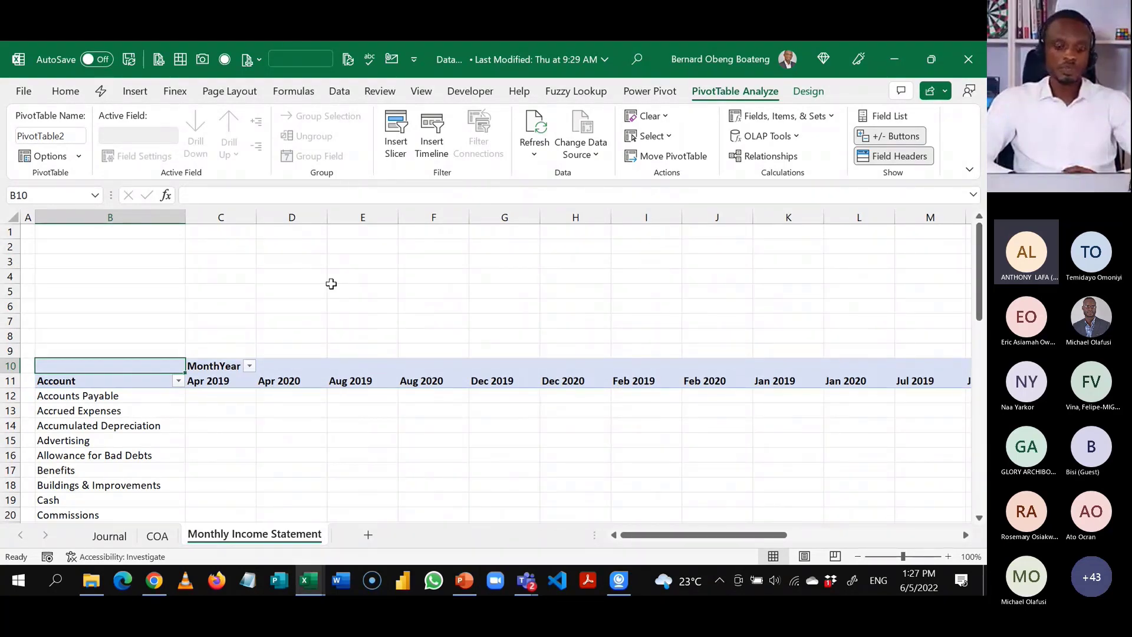
pyautogui.click(101, 397)
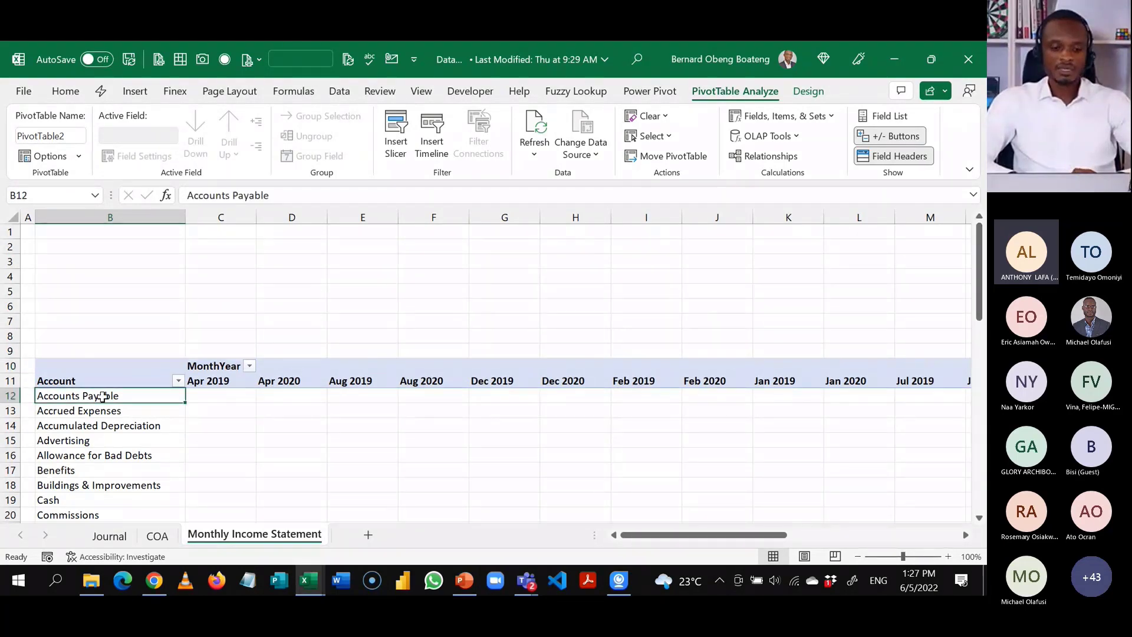
pyautogui.click(196, 382)
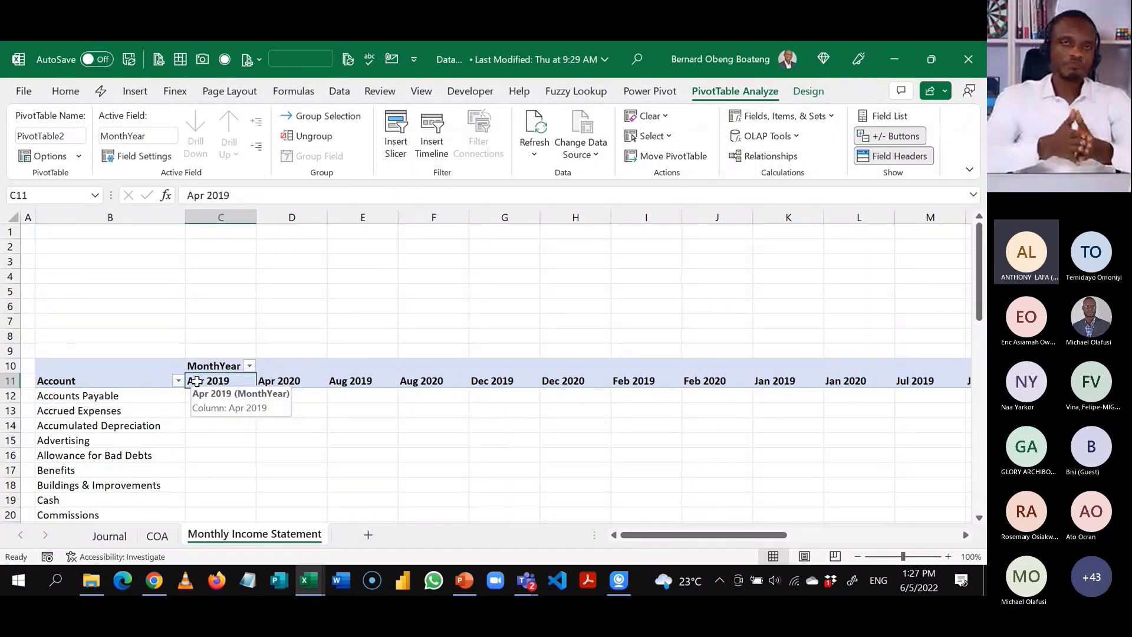
pyautogui.click(132, 410)
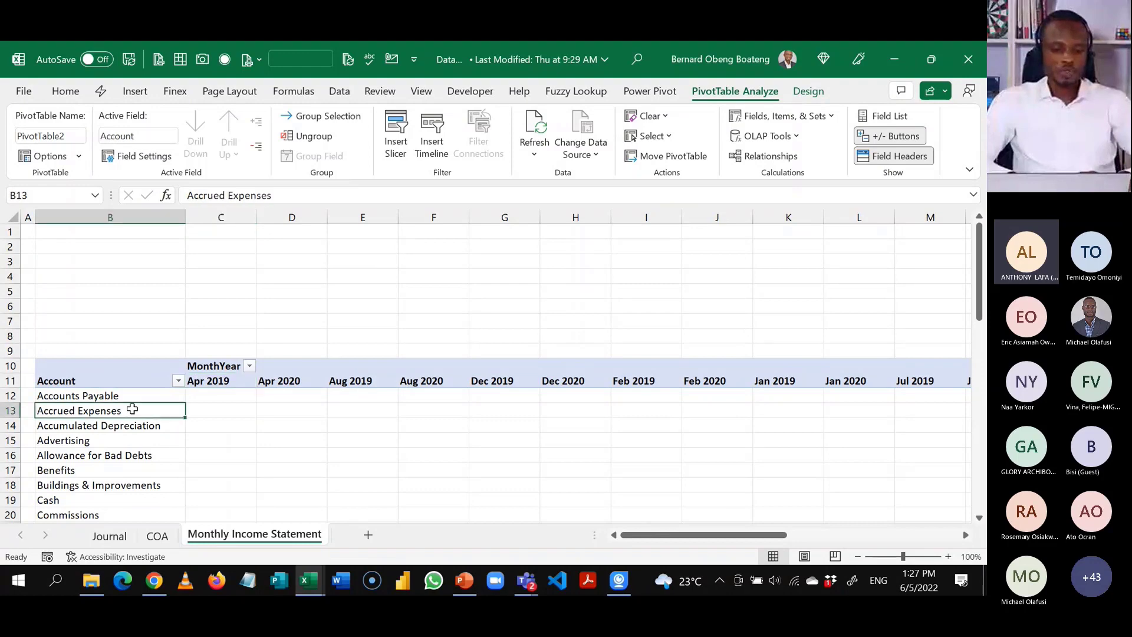
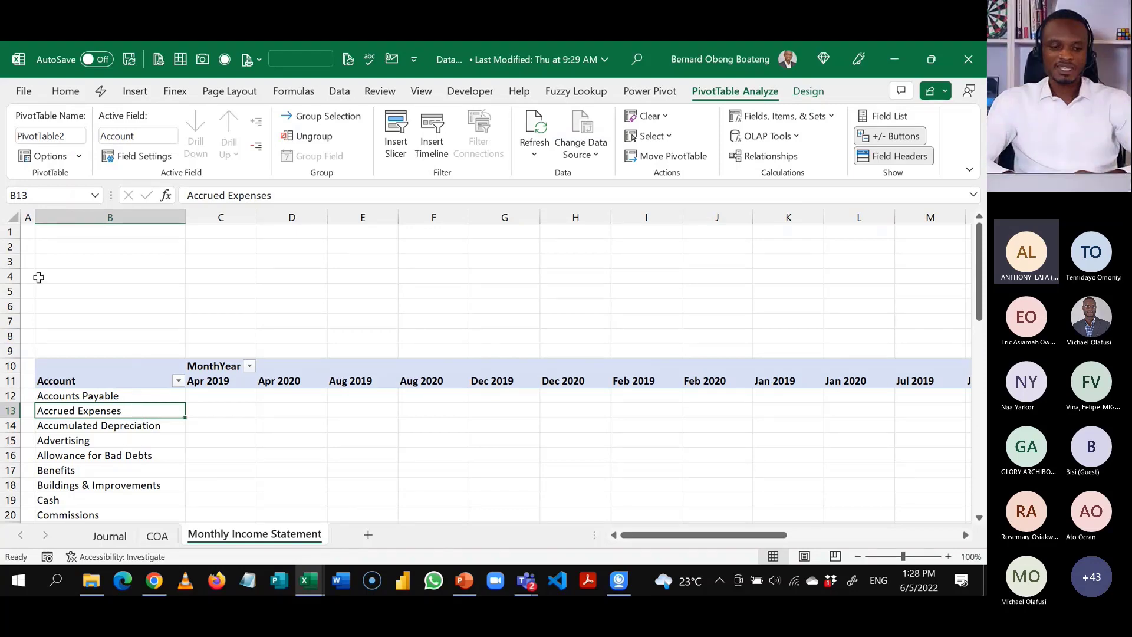
# In the Power Pivot data model, sort the Account column of ChartofAccounts by Account Code.
pyautogui.click(651, 93)
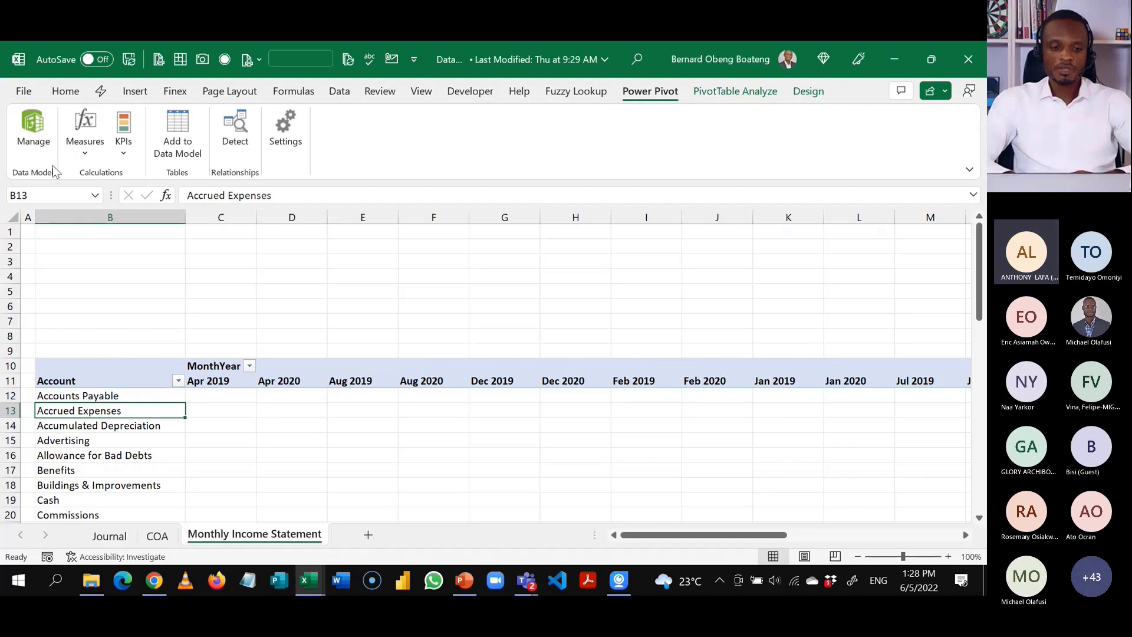
pyautogui.click(40, 152)
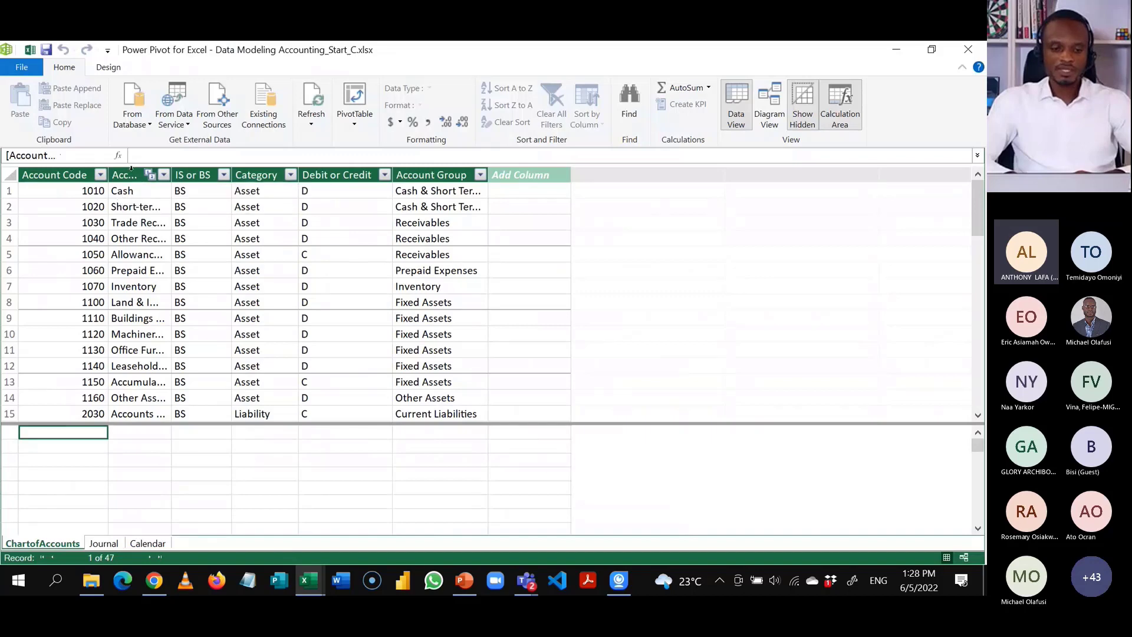
pyautogui.click(132, 175)
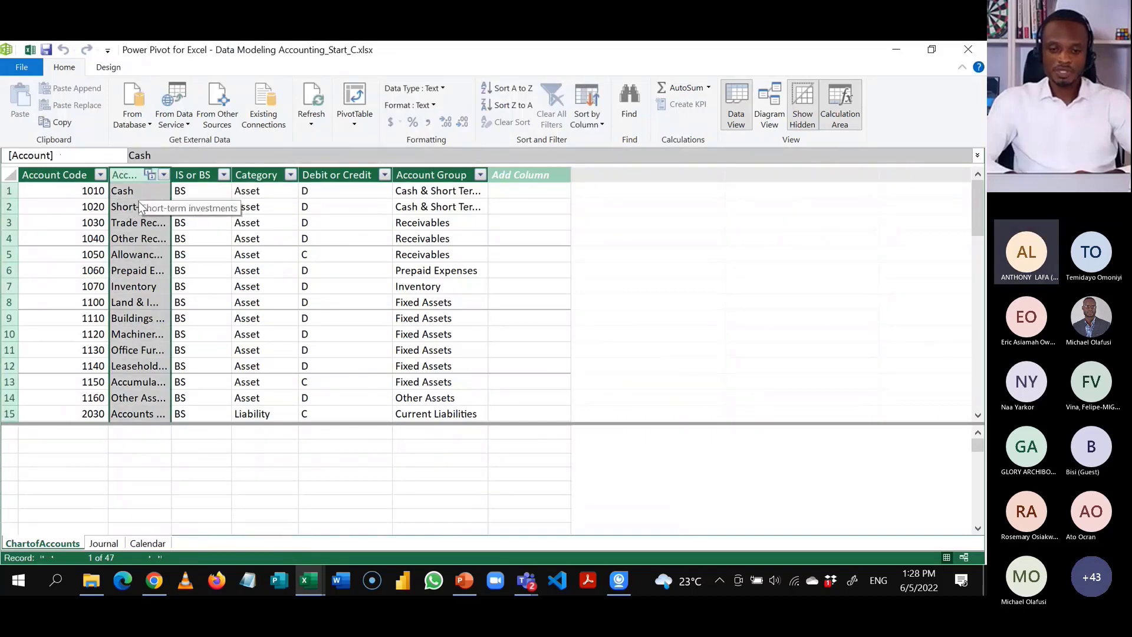
pyautogui.click(593, 122)
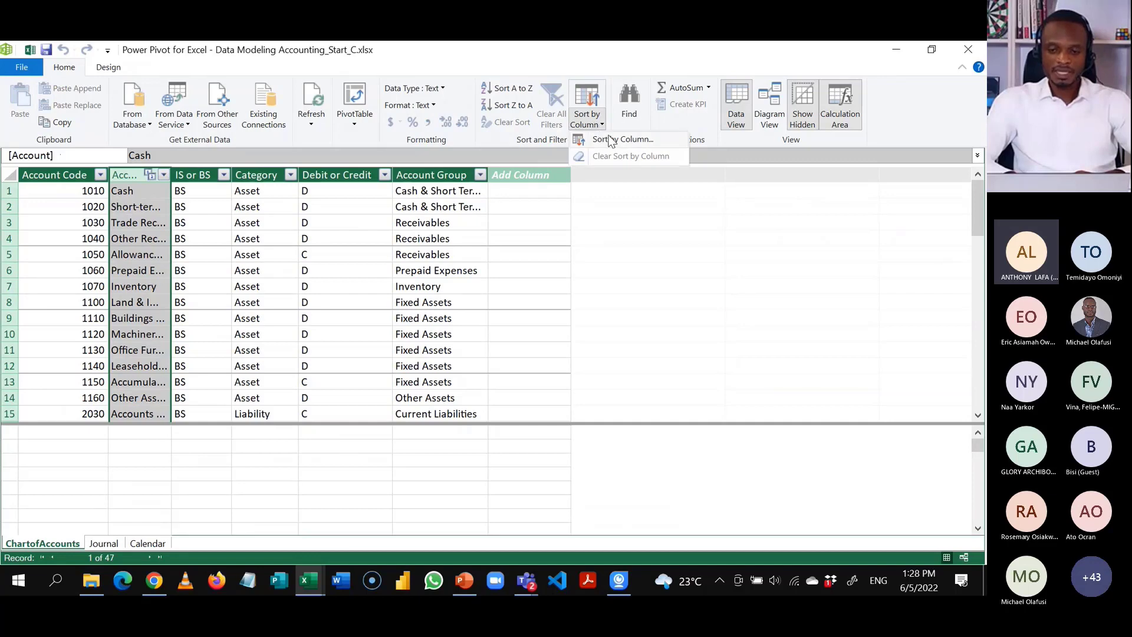
pyautogui.click(611, 140)
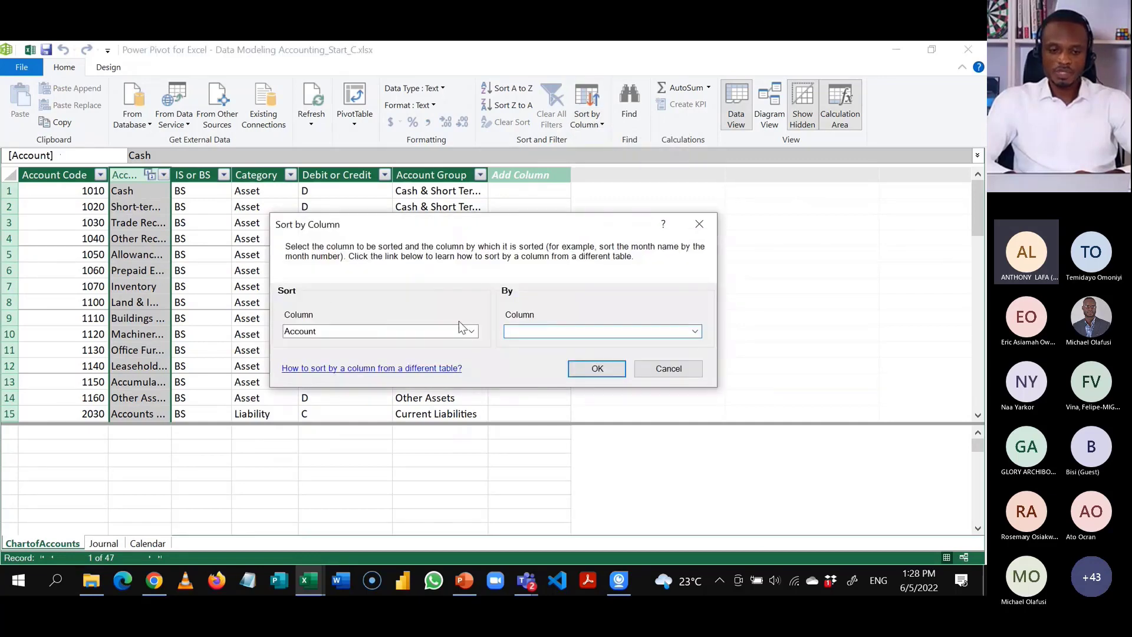
pyautogui.click(696, 332)
pyautogui.click(683, 345)
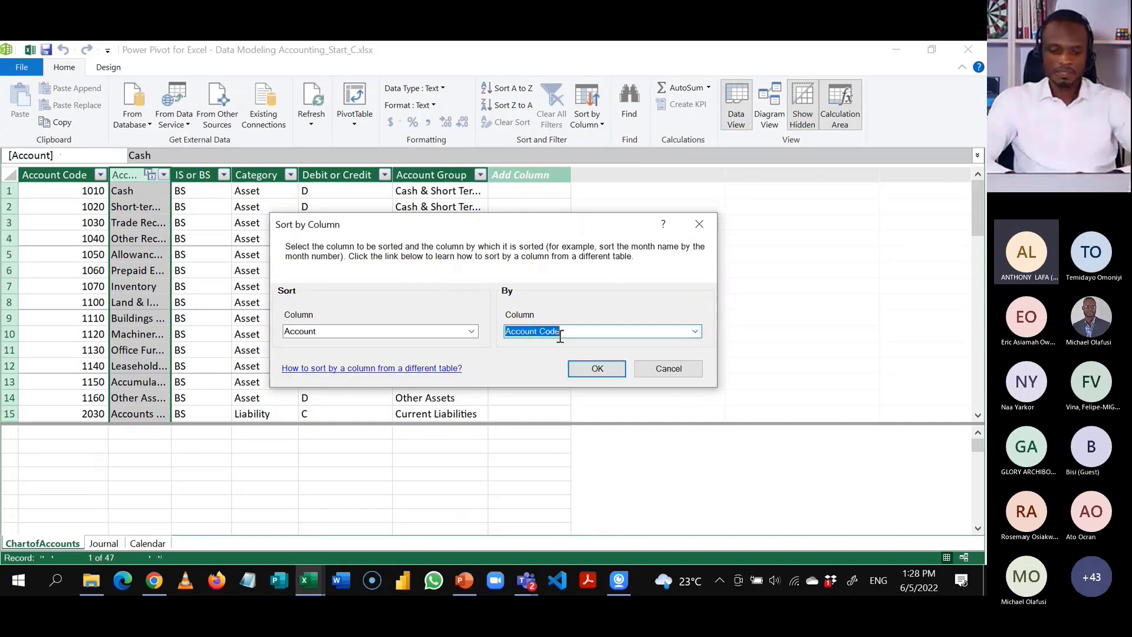
pyautogui.click(579, 370)
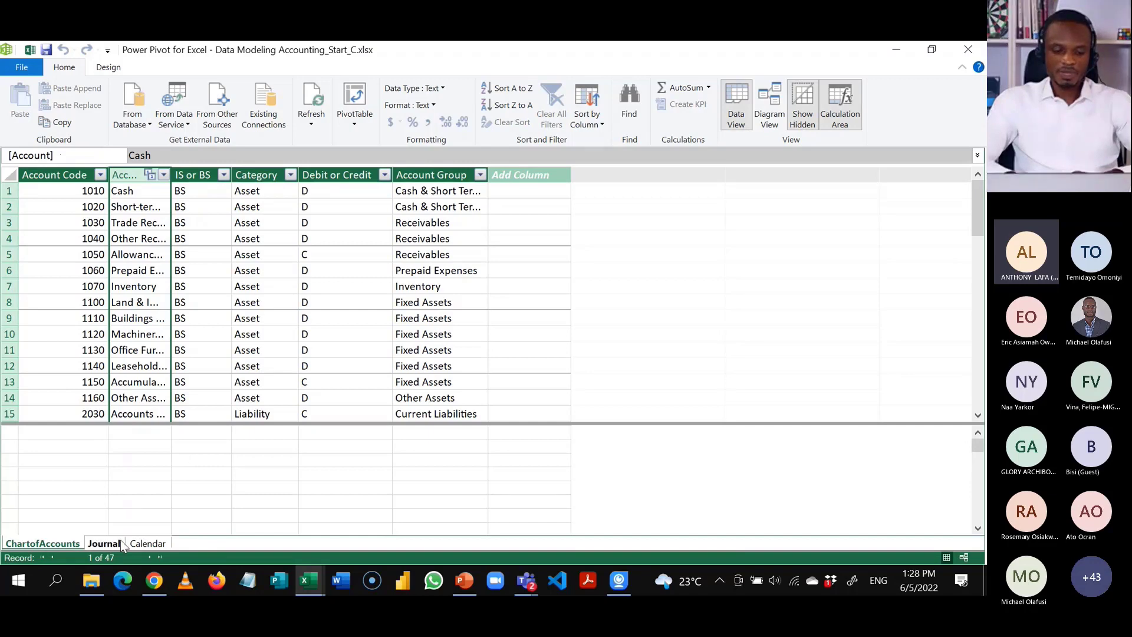
# Sort the Calendar table's MonthYear column by YearMonth and return to the worksheet.
pyautogui.click(147, 543)
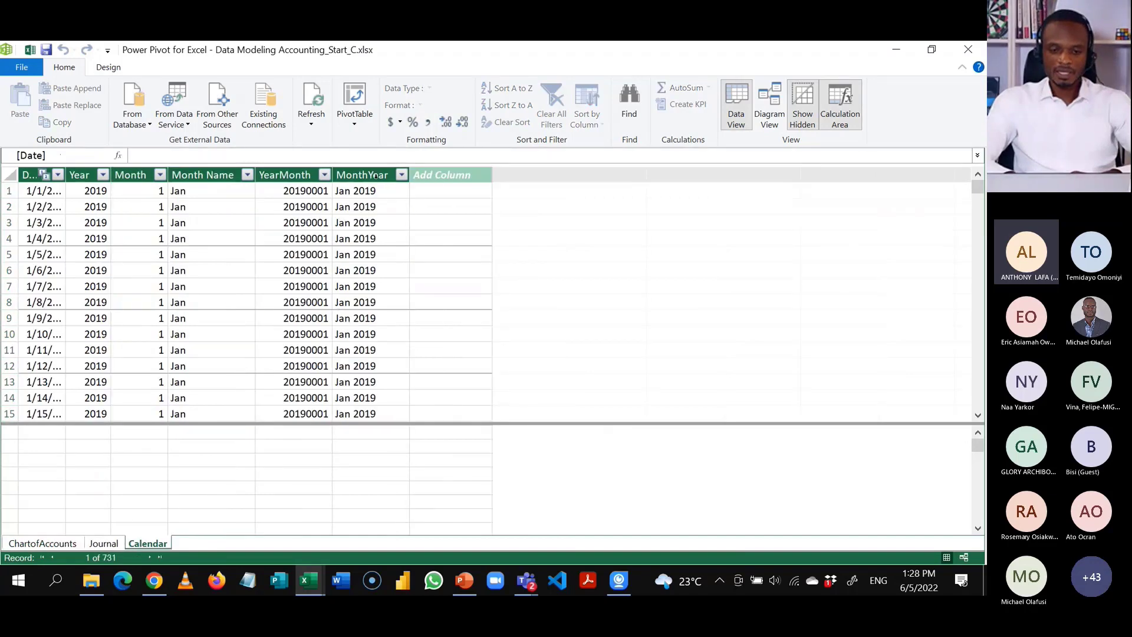
pyautogui.click(376, 175)
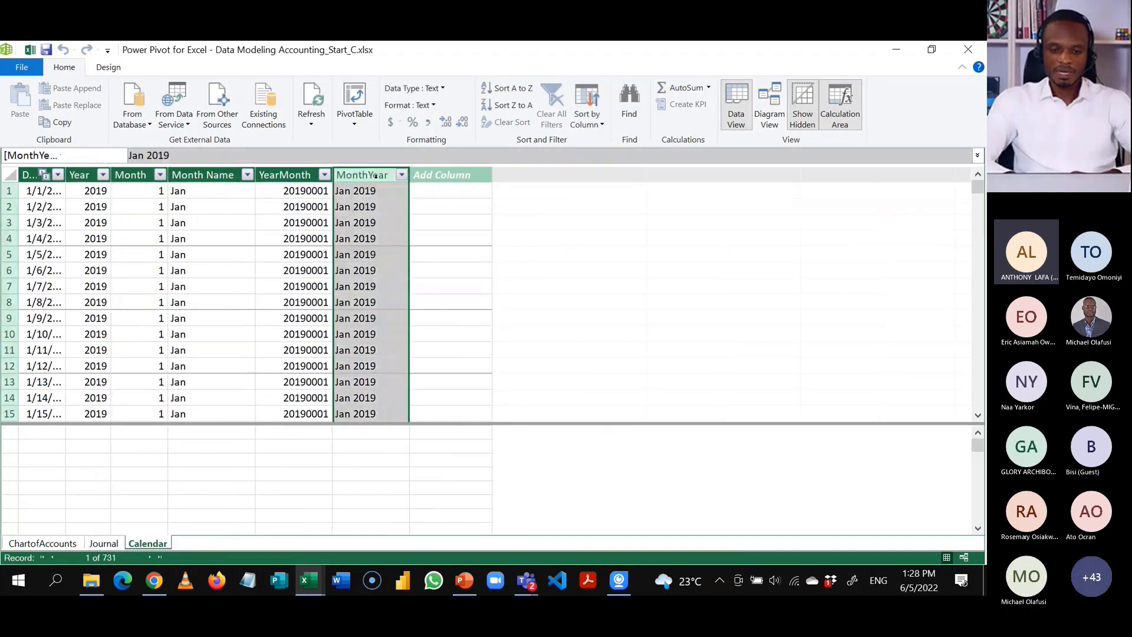
pyautogui.click(599, 126)
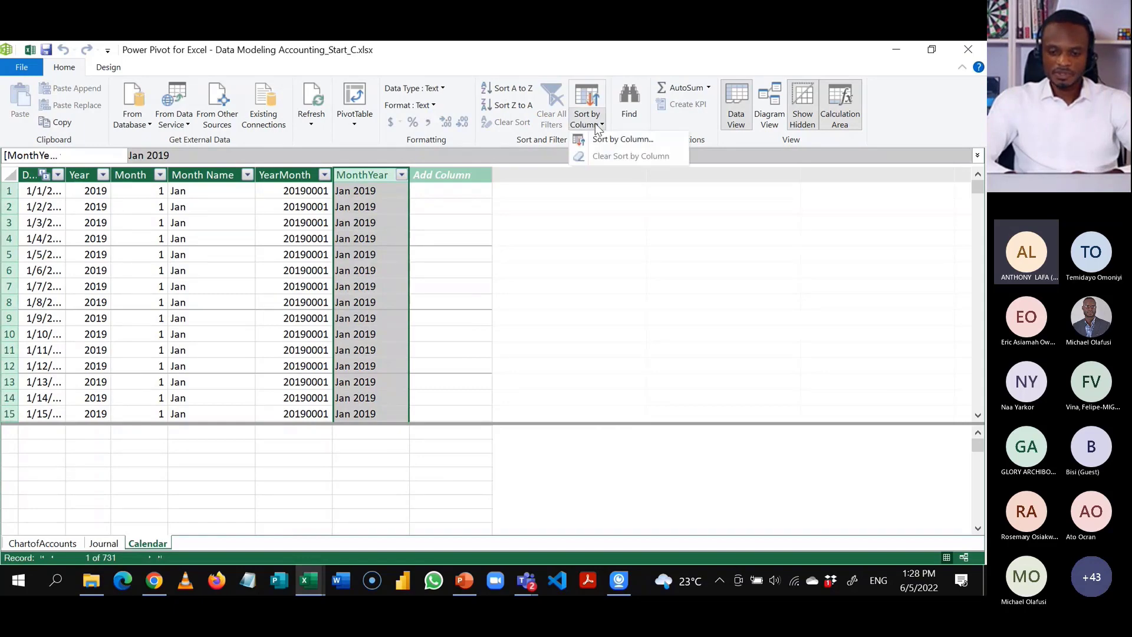
pyautogui.click(623, 139)
pyautogui.click(661, 331)
pyautogui.click(655, 387)
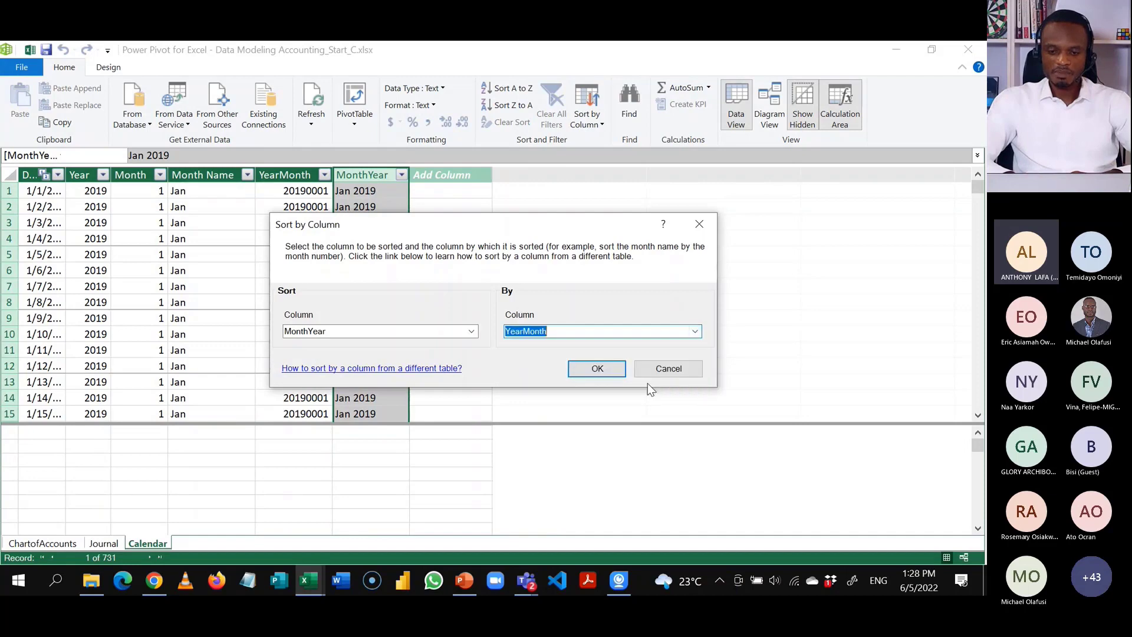
pyautogui.click(603, 370)
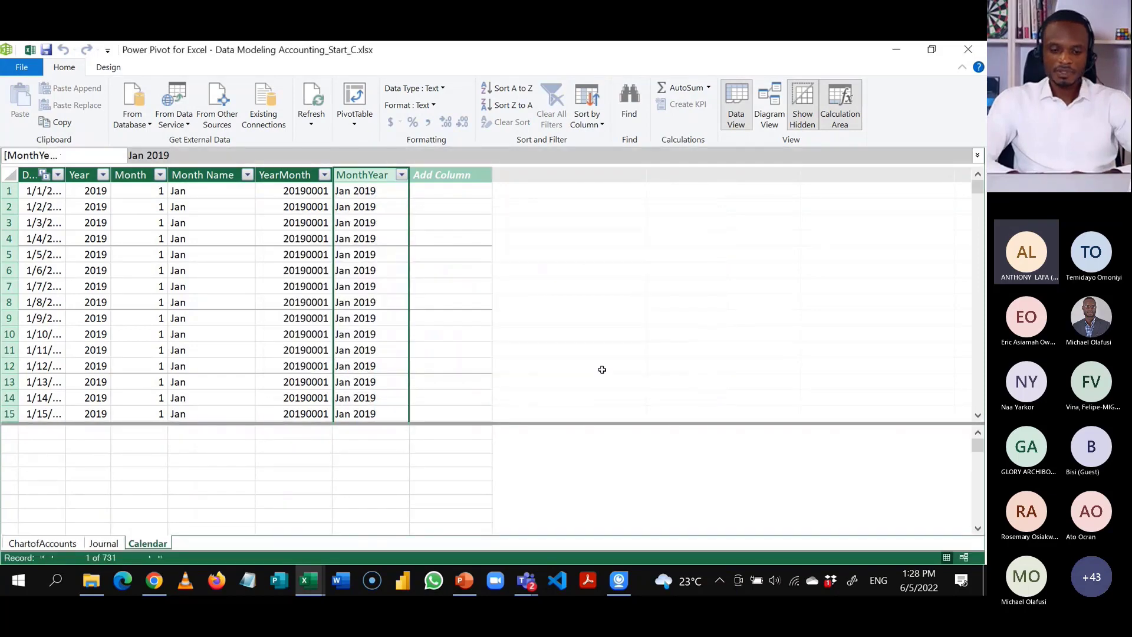
pyautogui.click(967, 54)
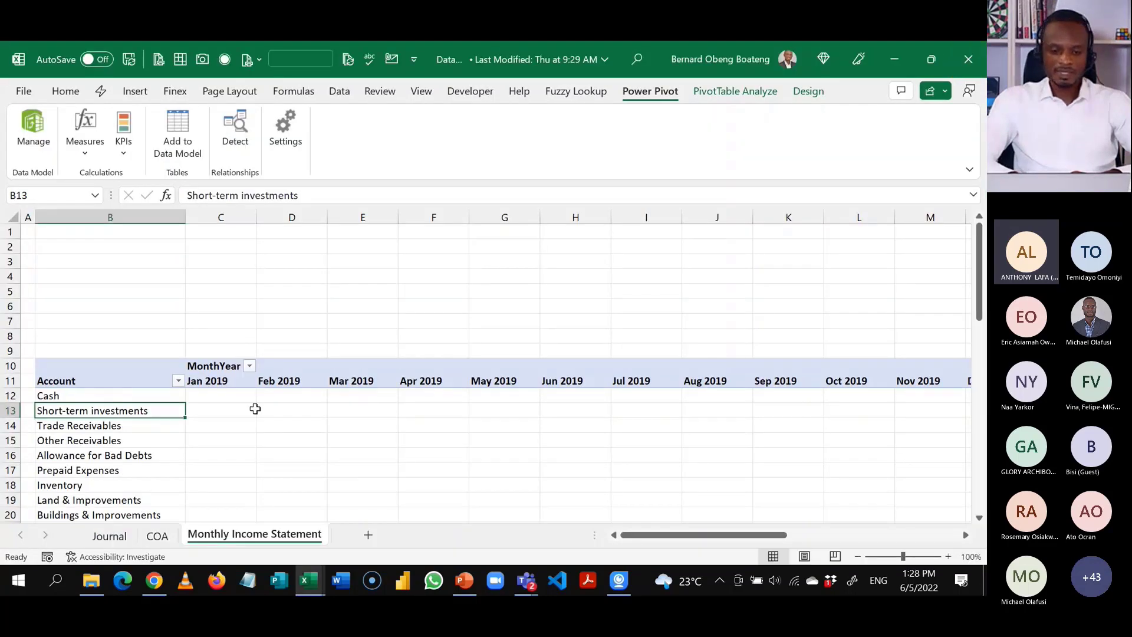
# Check the order of the month headers and the account rows in the Monthly Income Statement PivotTable.
pyautogui.click(252, 410)
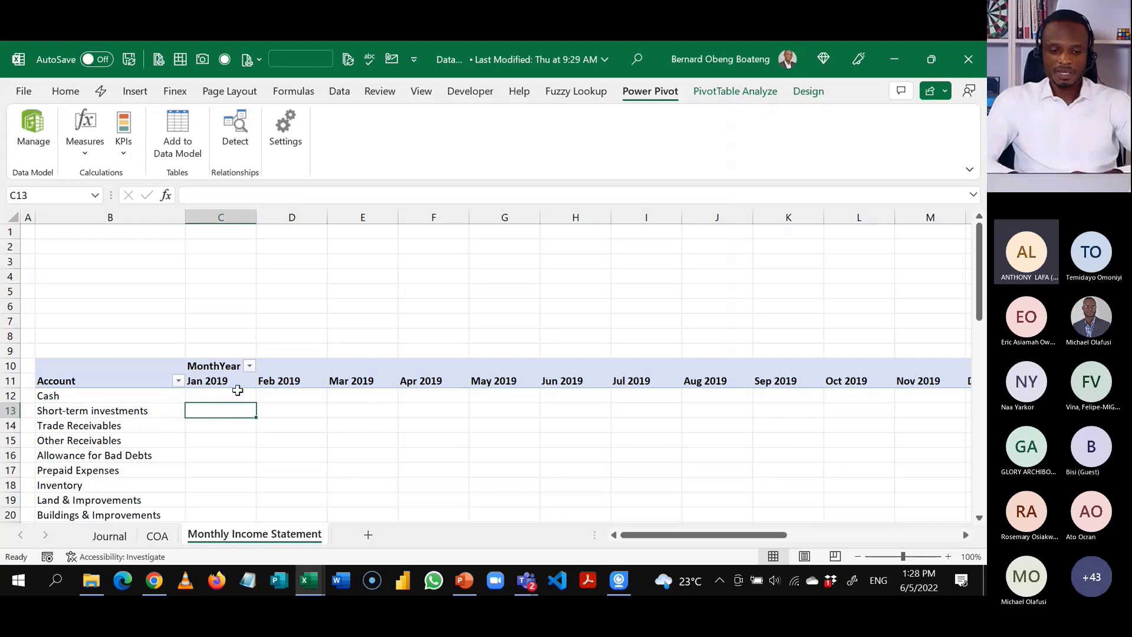
pyautogui.click(224, 382)
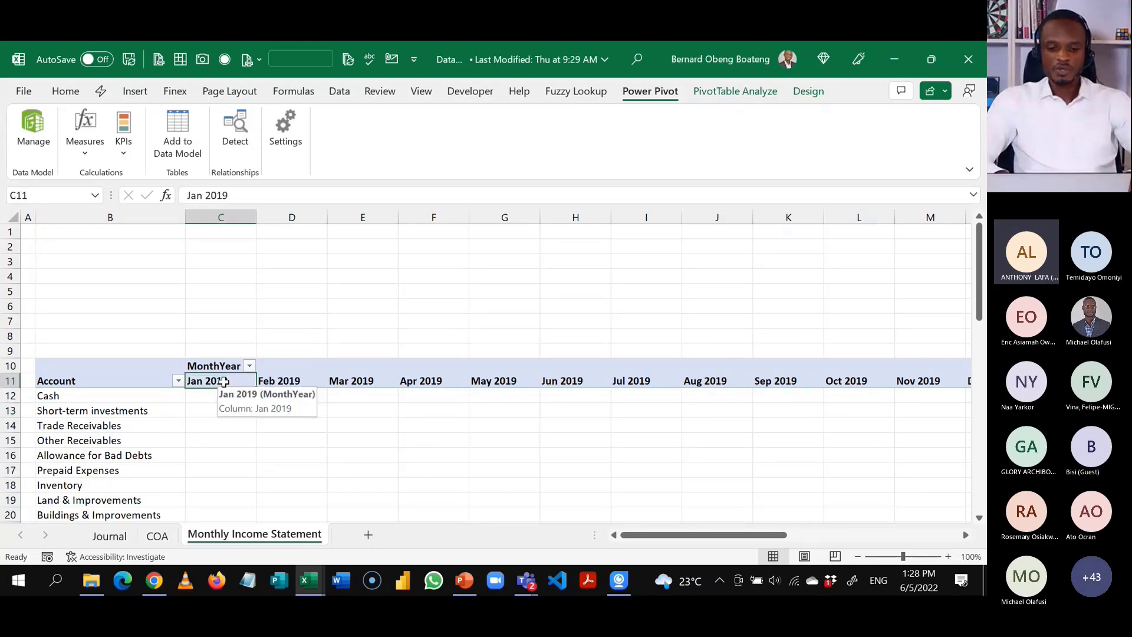
pyautogui.hotkey('ctrl', 'shift', 'Right')
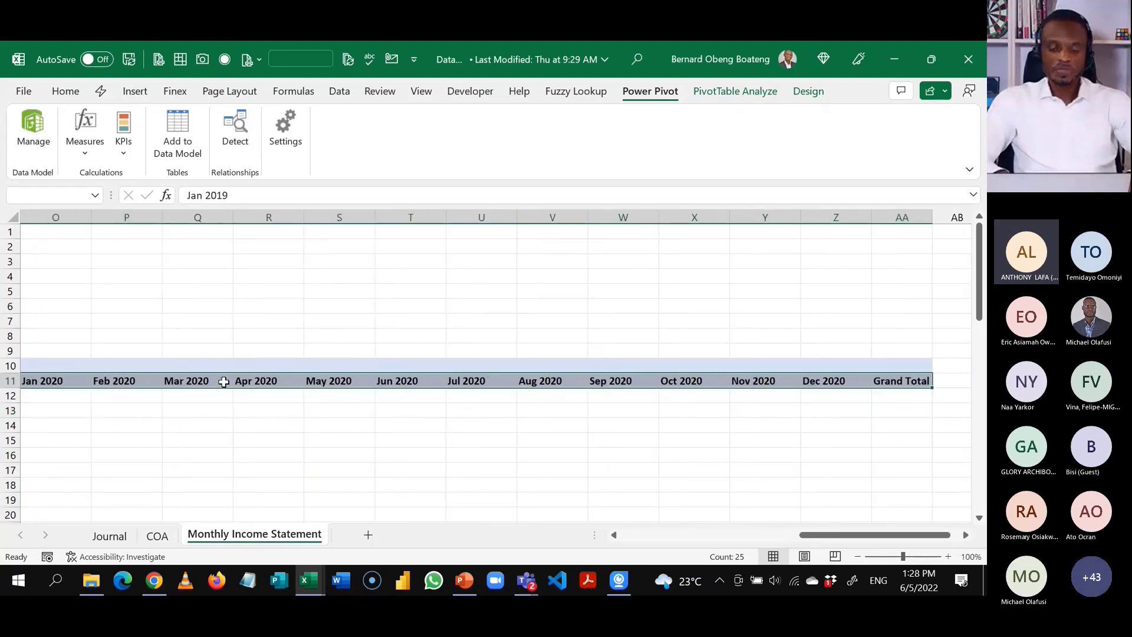
pyautogui.press('Left')
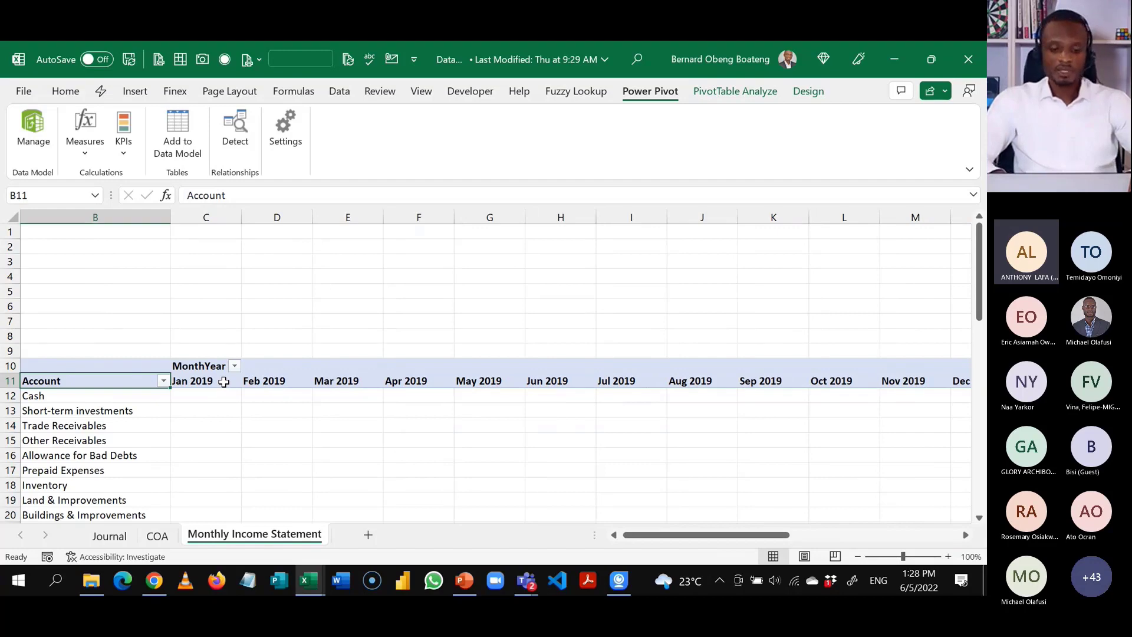
pyautogui.press('Down')
pyautogui.press('Down')
pyautogui.press('Left')
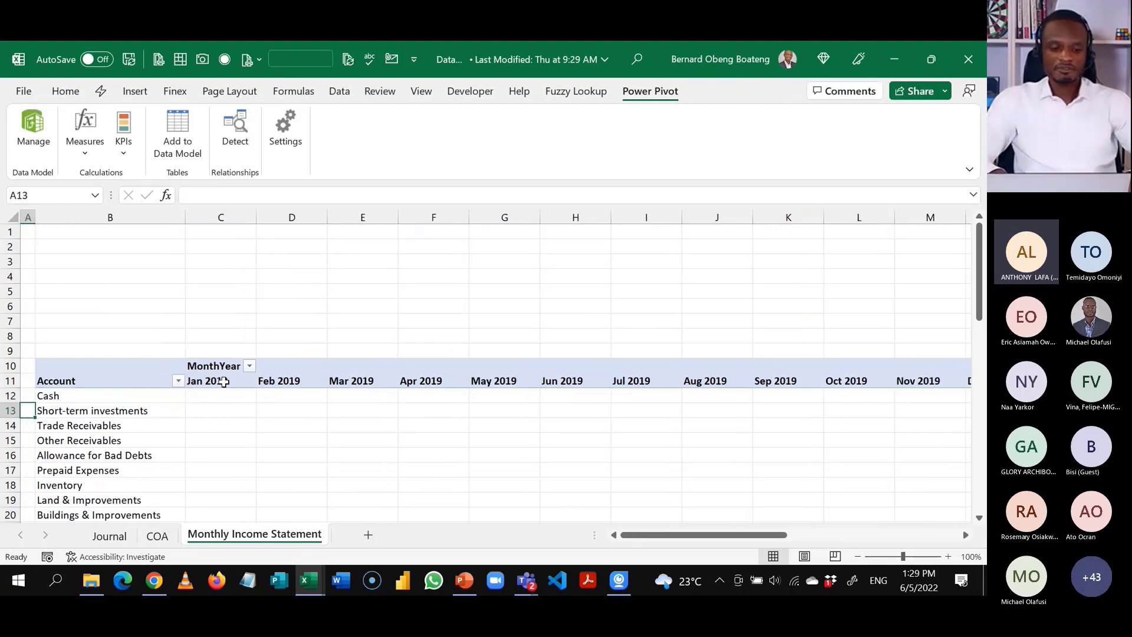
pyautogui.press('Down')
pyautogui.press('Down')
pyautogui.press('Down')
pyautogui.press('Down')
pyautogui.press('Down')
pyautogui.press('Down')
pyautogui.press('Down')
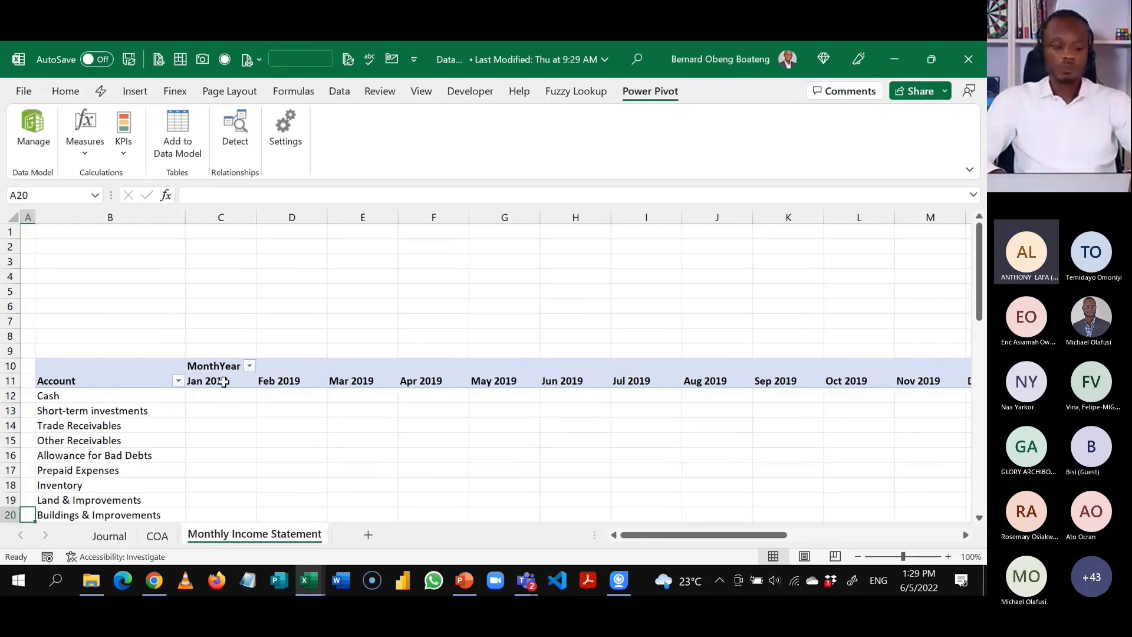
pyautogui.press('Down')
pyautogui.press('Down')
pyautogui.press('Down')
pyautogui.press('Down')
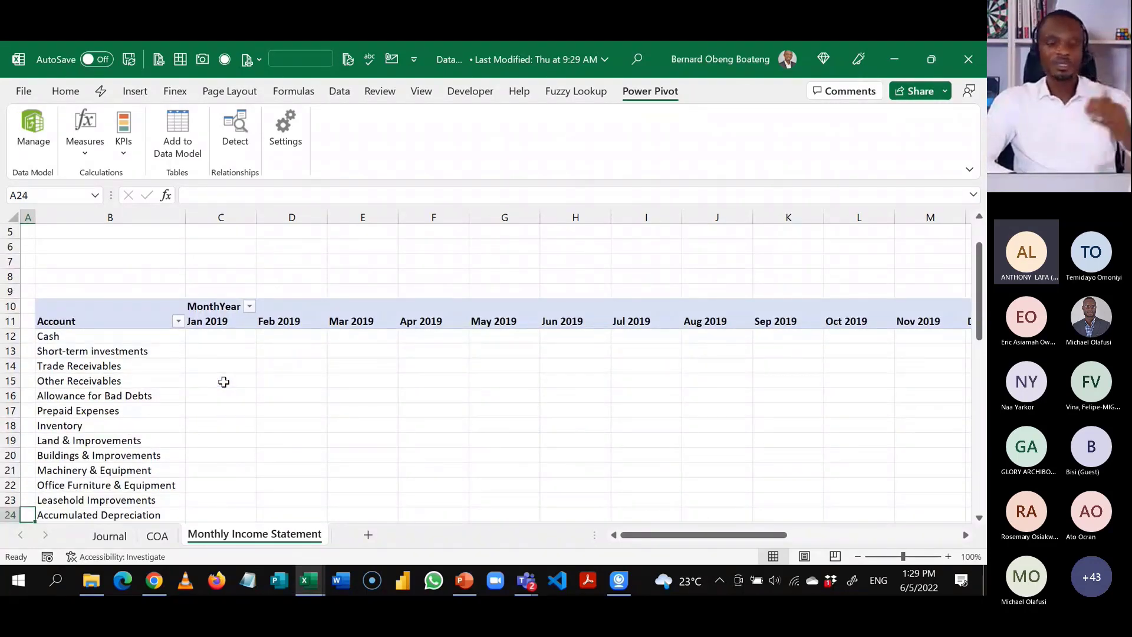
pyautogui.press('Down')
pyautogui.press('Down')
pyautogui.press('Down')
pyautogui.press('Down')
pyautogui.press('Down')
pyautogui.press('Down')
pyautogui.press('Down')
pyautogui.press('Down')
pyautogui.press('Down')
pyautogui.press('Down')
pyautogui.press('Down')
pyautogui.press('Down')
pyautogui.press('Down')
pyautogui.press('Down')
pyautogui.press('Down')
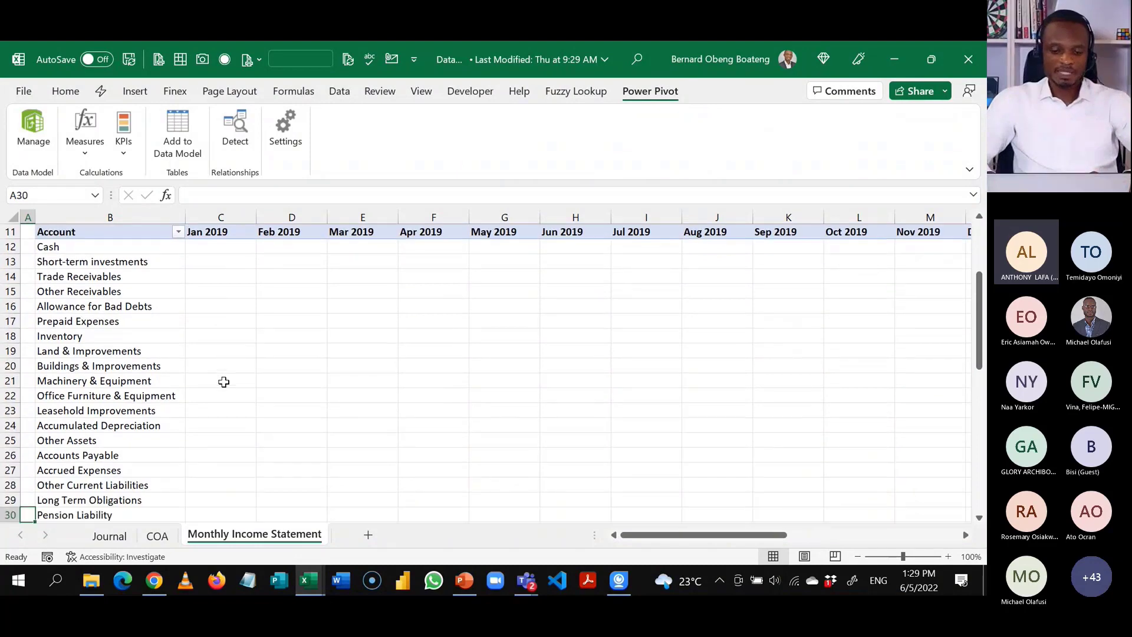
pyautogui.press('Up')
pyautogui.press('Up')
pyautogui.press('Up')
pyautogui.press('Up')
pyautogui.press('Up')
pyautogui.press('Up')
pyautogui.press('Up')
pyautogui.press('Up')
pyautogui.press('Up')
pyautogui.press('Up')
pyautogui.press('Up')
pyautogui.press('Up')
pyautogui.press('Up')
pyautogui.press('Up')
pyautogui.press('Up')
pyautogui.press('Up')
pyautogui.press('Up')
pyautogui.press('Up')
pyautogui.press('Up')
pyautogui.press('Up')
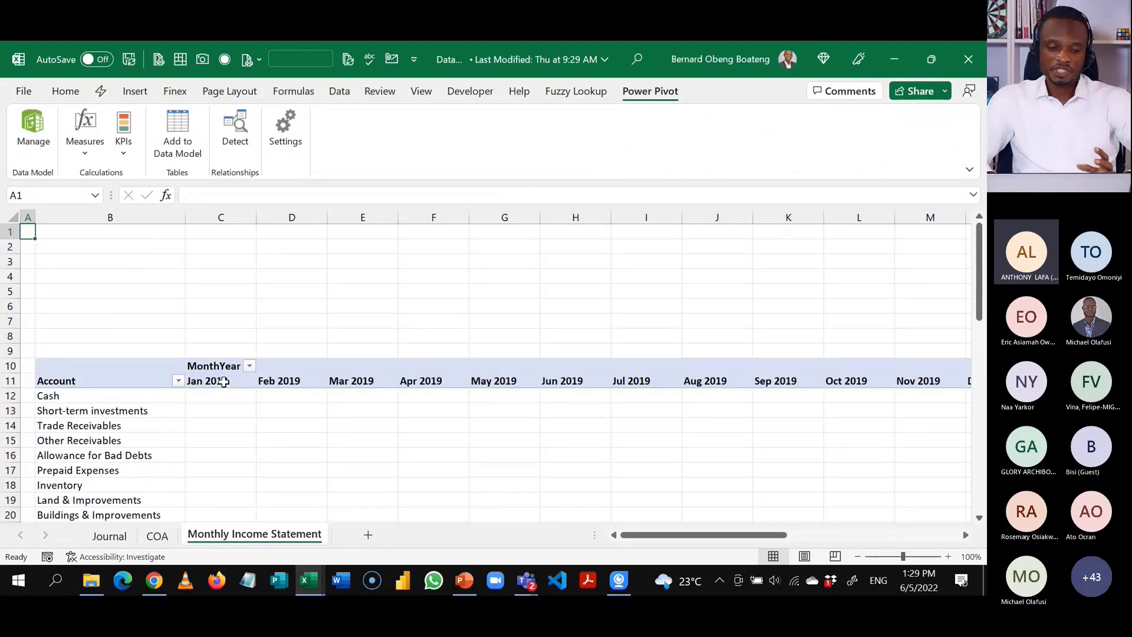
pyautogui.press('Down')
pyautogui.press('Down')
pyautogui.press('Down')
pyautogui.press('Down')
pyautogui.press('Down')
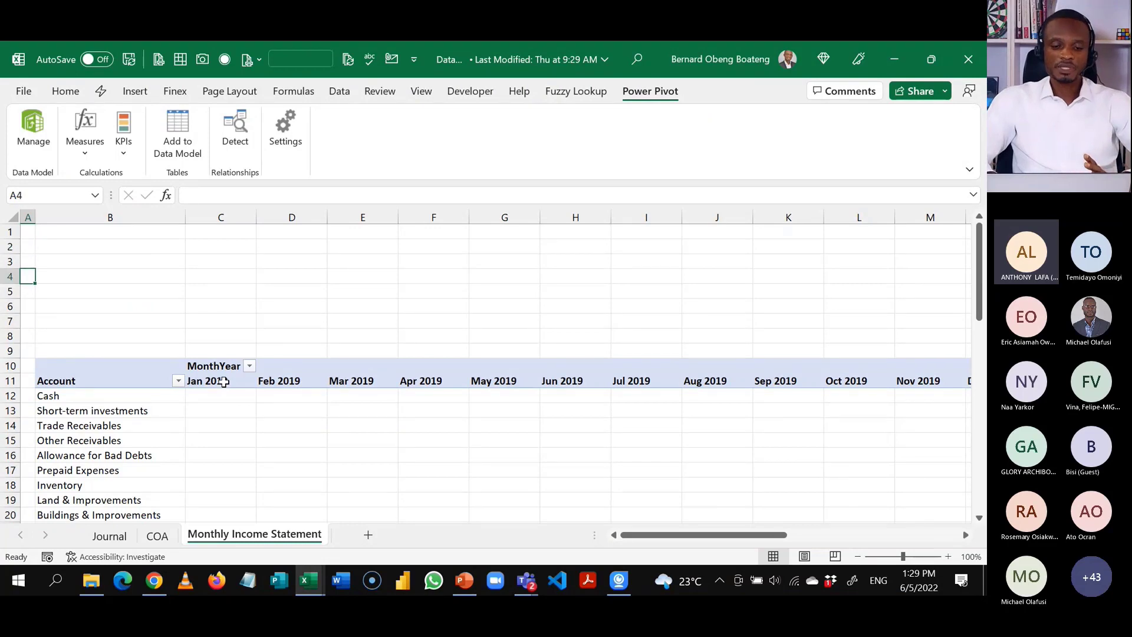
pyautogui.press('Down')
pyautogui.press('Down')
pyautogui.press('Down')
pyautogui.press('Down')
pyautogui.press('Down')
pyautogui.press('Down')
pyautogui.press('Right')
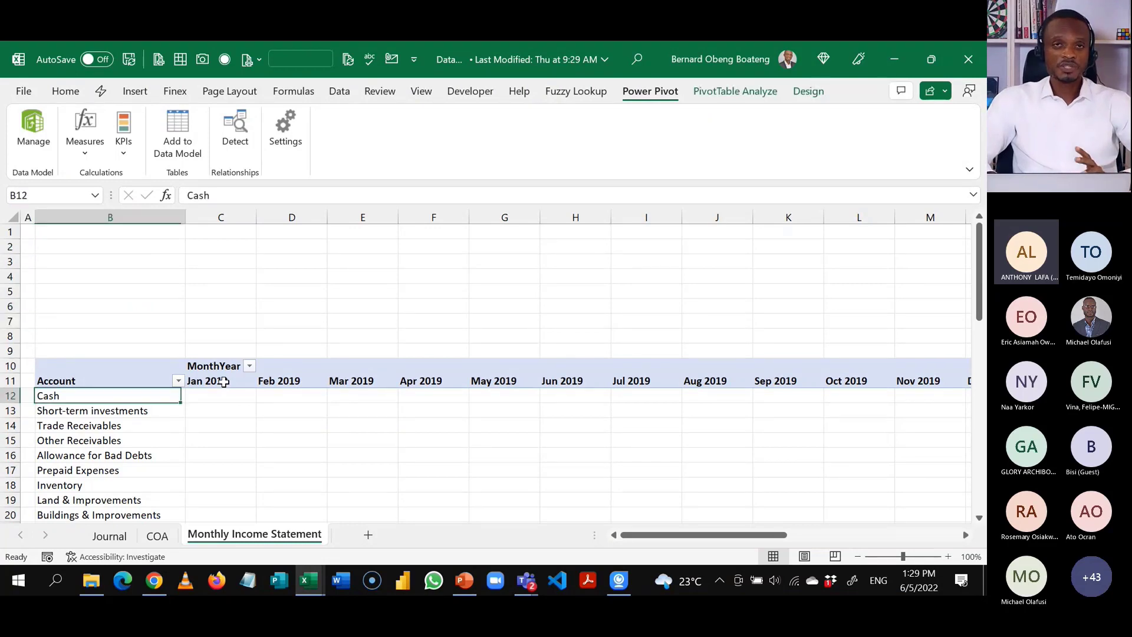
# Show the PivotTable field list and add IS or BS from ChartofAccounts as a report filter.
pyautogui.click(744, 93)
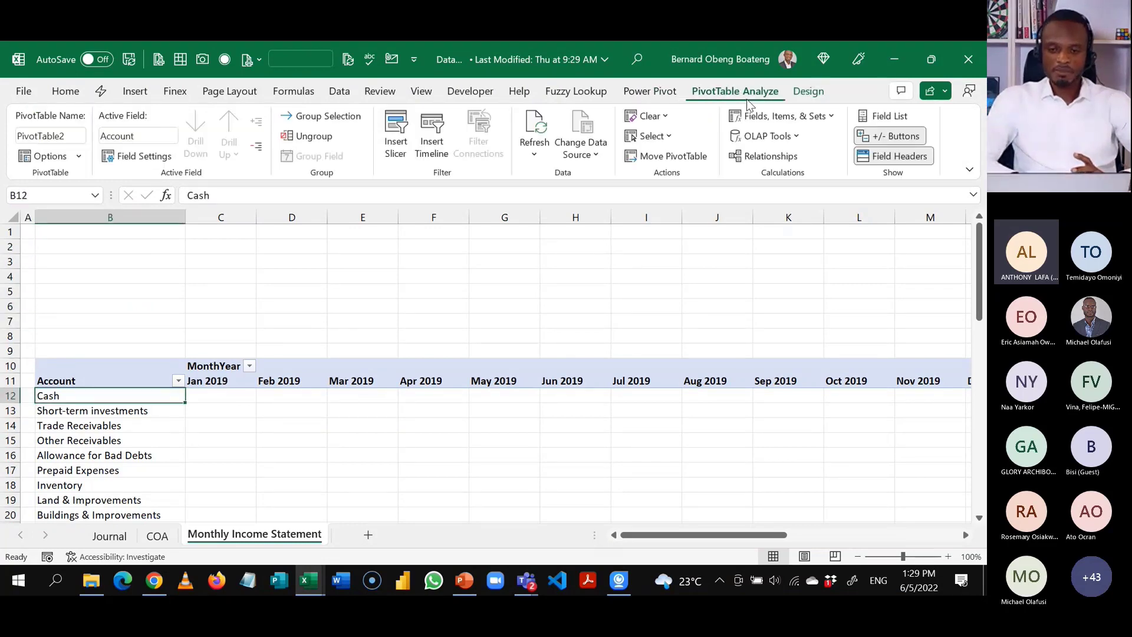
pyautogui.click(777, 118)
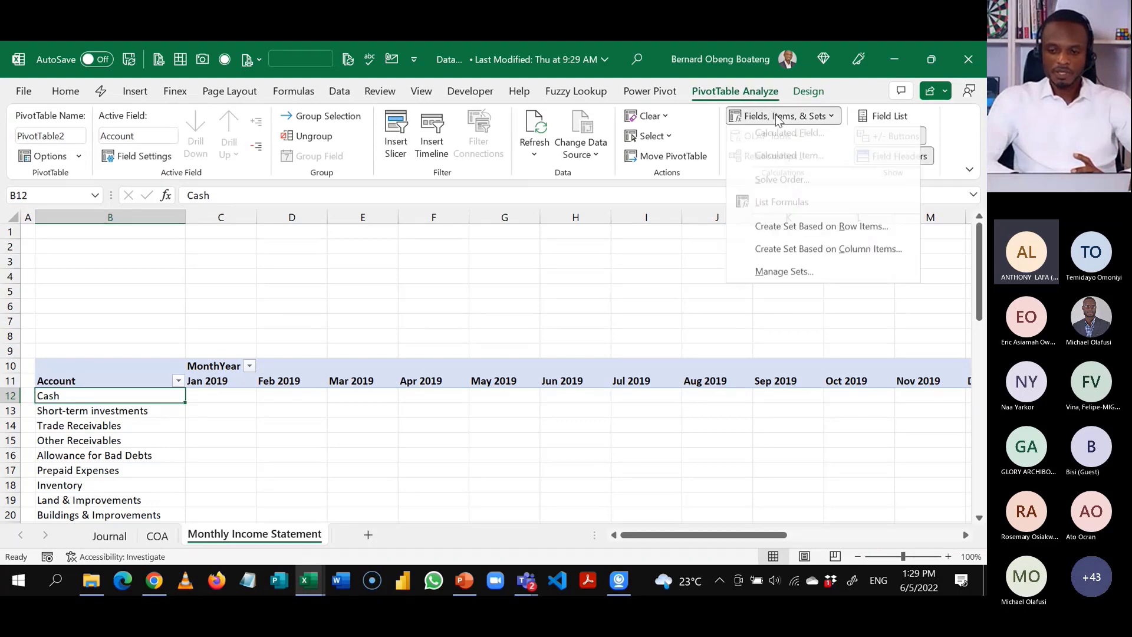
pyautogui.click(708, 142)
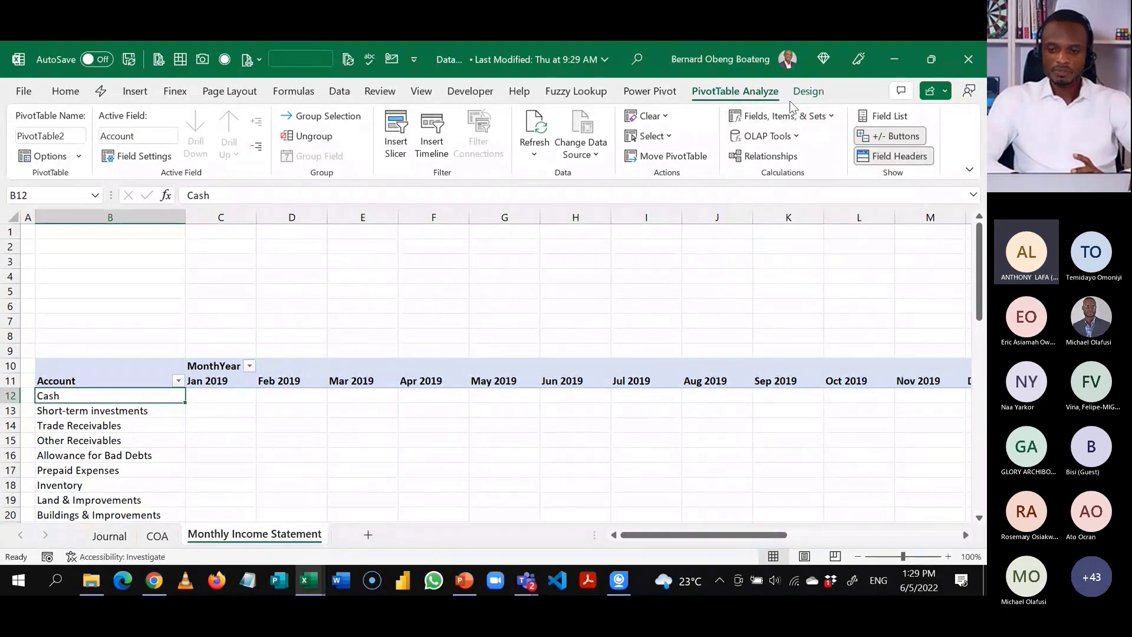
pyautogui.click(877, 117)
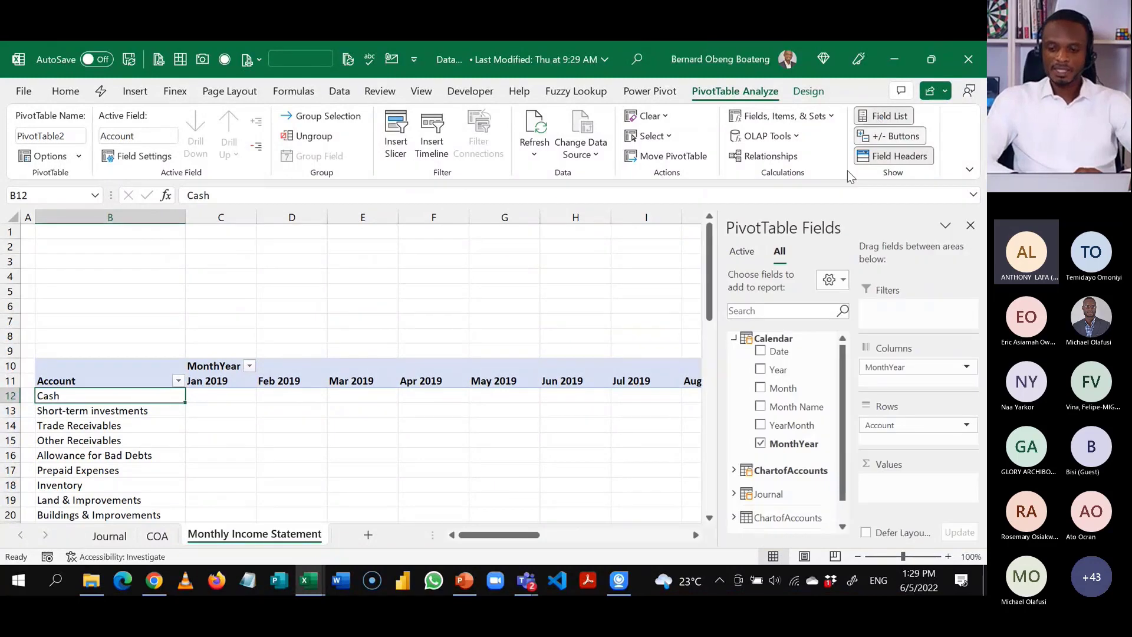
pyautogui.click(734, 339)
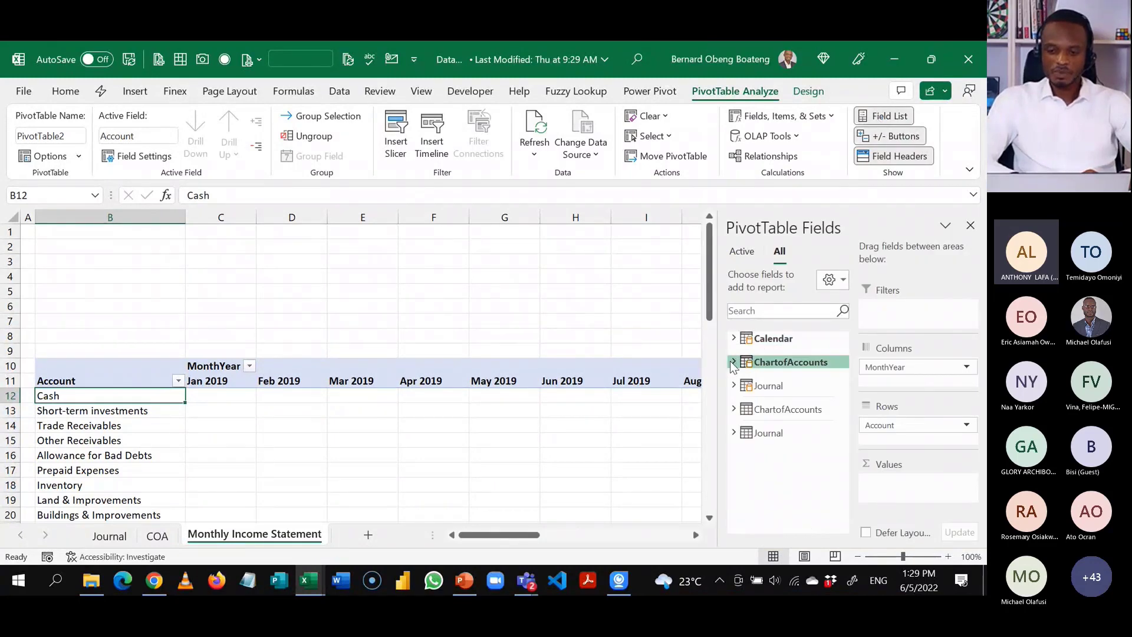
pyautogui.click(733, 362)
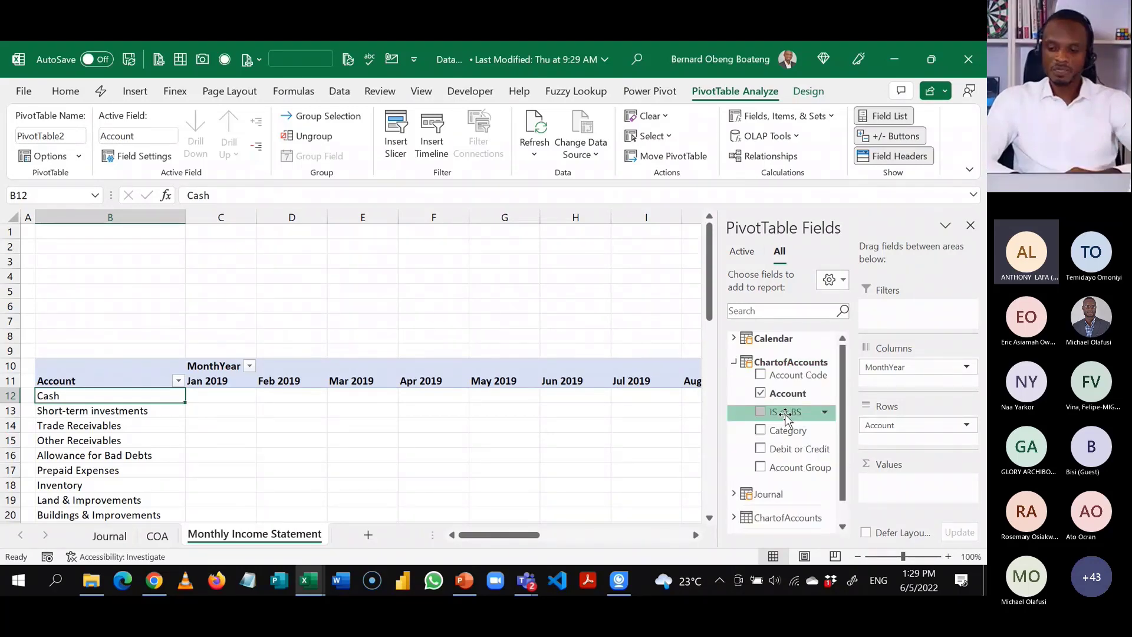
pyautogui.moveTo(786, 416); pyautogui.dragTo(933, 336)
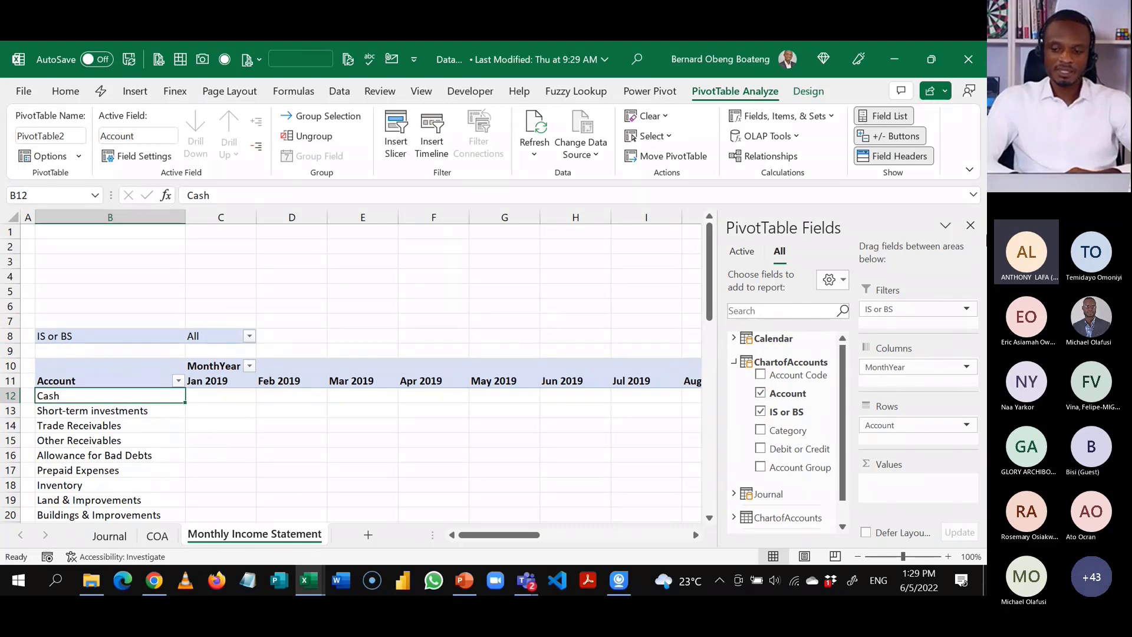
# Filter the PivotTable's IS or BS field to IS and hide the field list.
pyautogui.click(250, 335)
pyautogui.click(81, 372)
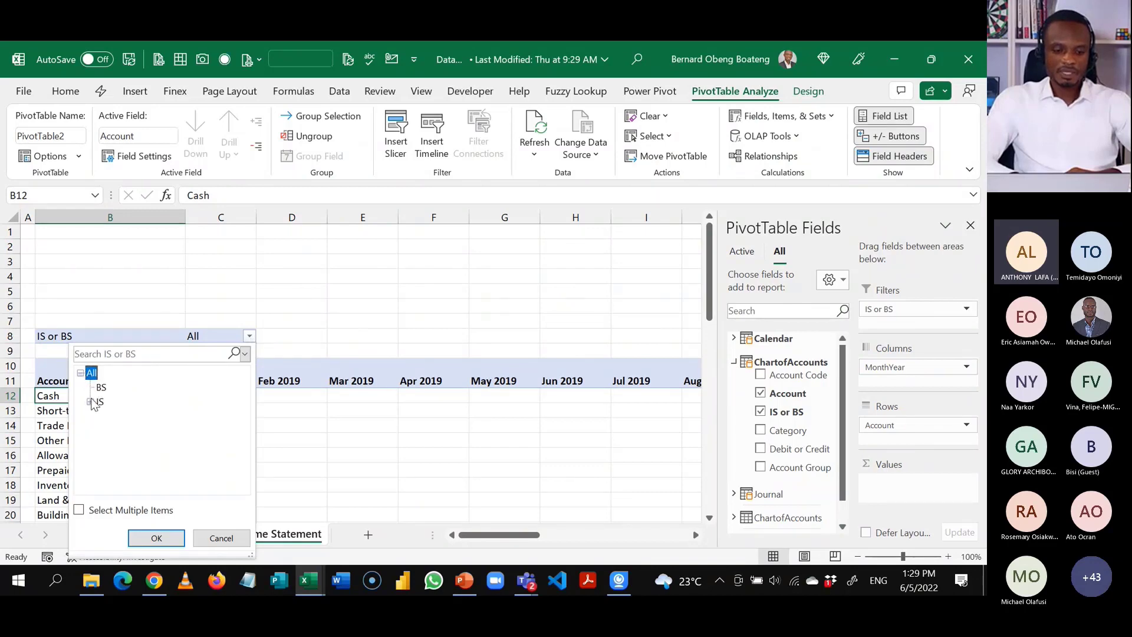
pyautogui.click(100, 404)
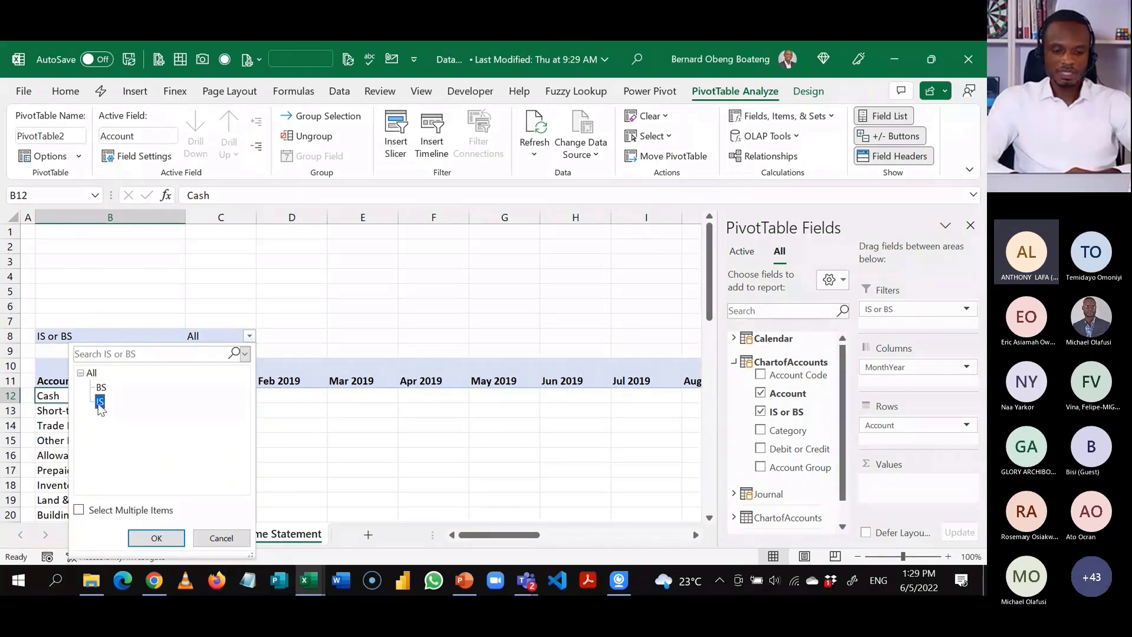
pyautogui.click(156, 538)
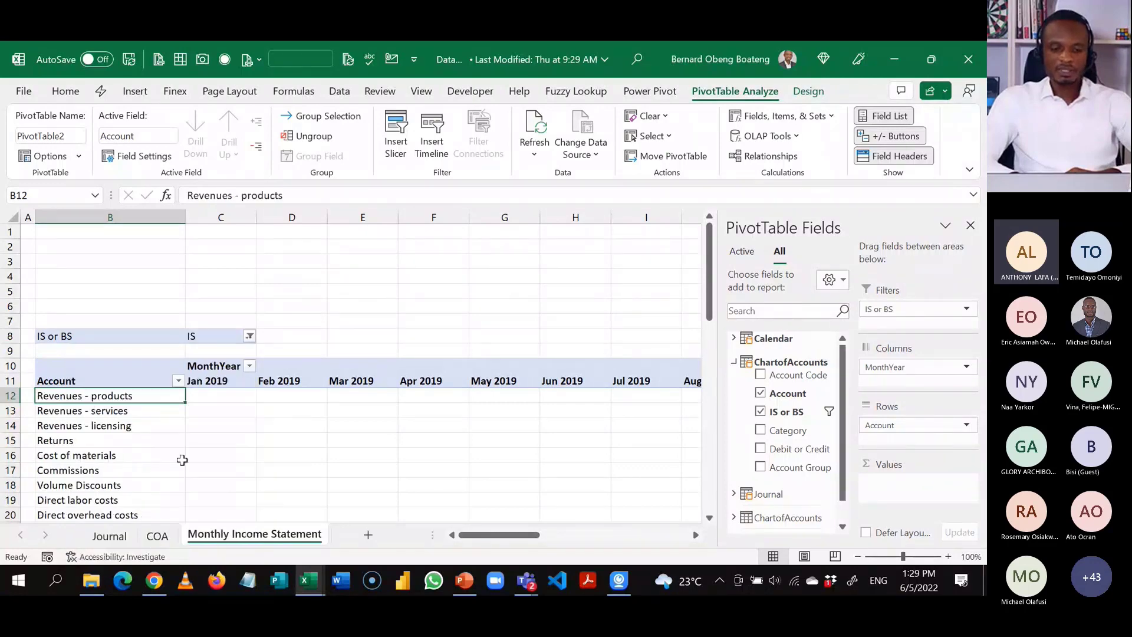
pyautogui.click(203, 440)
pyautogui.click(971, 225)
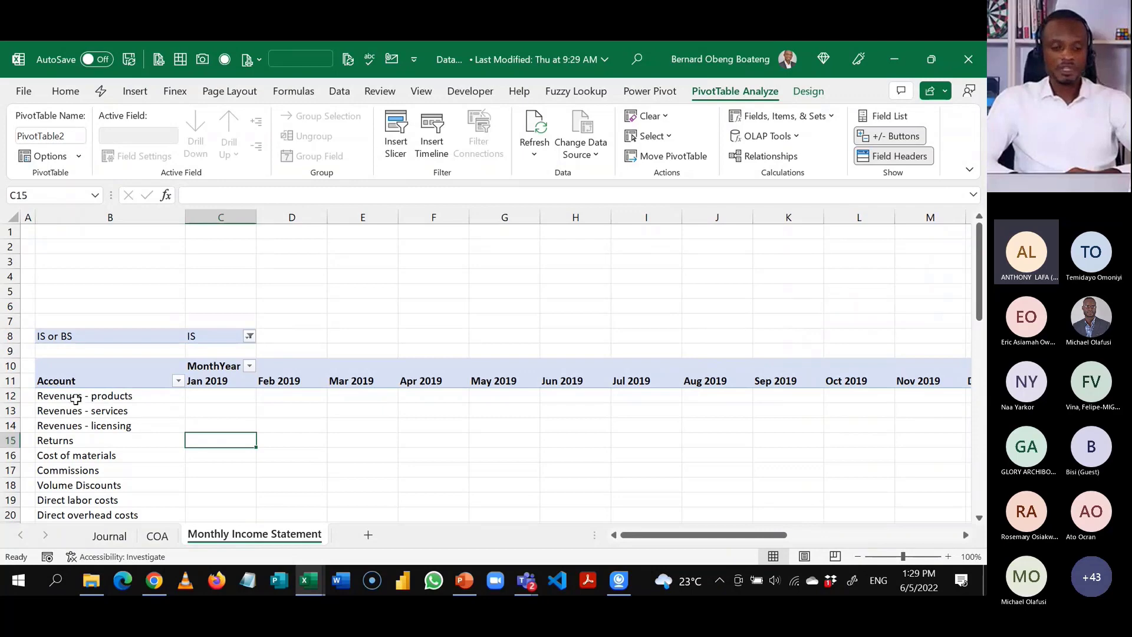
# Examine the account rows of the Monthly Income Statement PivotTable from the revenue accounts down to Tax on income.
pyautogui.click(95, 455)
pyautogui.press('Down')
pyautogui.press('Down')
pyautogui.press('Down')
pyautogui.press('Down')
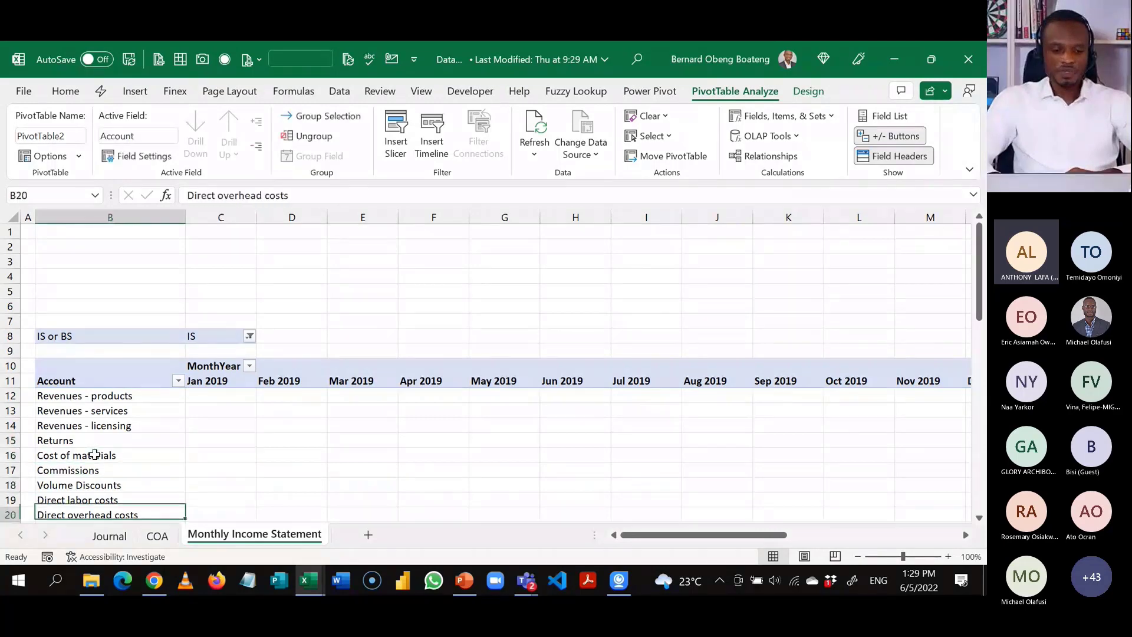
pyautogui.press('Down')
pyautogui.press('Down')
pyautogui.press('Down')
pyautogui.press('Down')
pyautogui.press('Down')
pyautogui.press('Down')
pyautogui.press('Down')
pyautogui.press('Down')
pyautogui.press('Down')
pyautogui.press('Down')
pyautogui.press('Down')
pyautogui.press('Down')
pyautogui.press('Down')
pyautogui.press('Down')
pyautogui.press('Down')
pyautogui.press('Down')
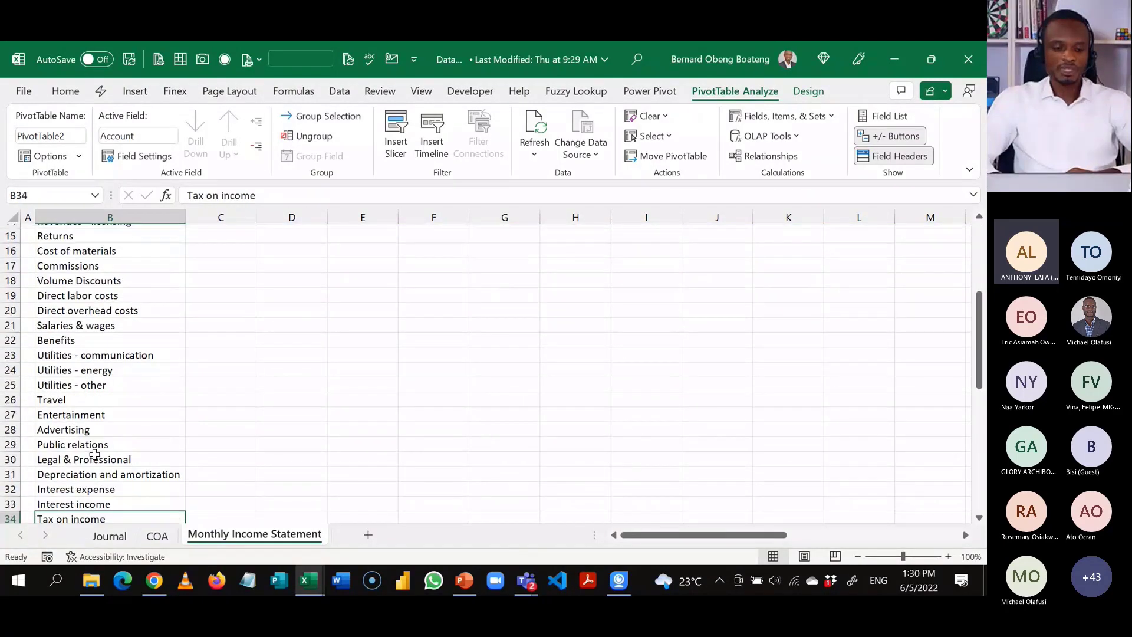
pyautogui.press('Up')
pyautogui.press('Up')
pyautogui.press('Up')
pyautogui.press('Up')
pyautogui.press('Up')
pyautogui.press('Up')
pyautogui.press('Up')
pyautogui.press('Up')
pyautogui.press('Up')
pyautogui.press('Up')
pyautogui.press('Up')
pyautogui.press('Up')
pyautogui.press('Up')
pyautogui.press('Up')
pyautogui.press('Up')
pyautogui.press('Up')
pyautogui.press('Up')
pyautogui.press('Up')
pyautogui.press('Up')
pyautogui.press('Up')
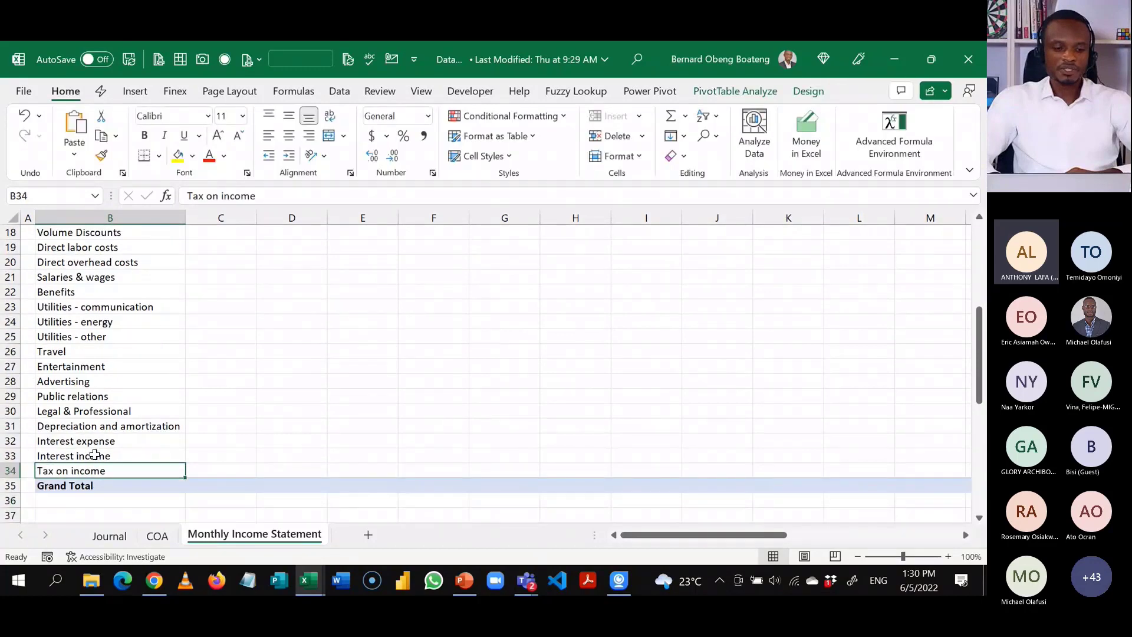
pyautogui.press('Up')
pyautogui.press('Up')
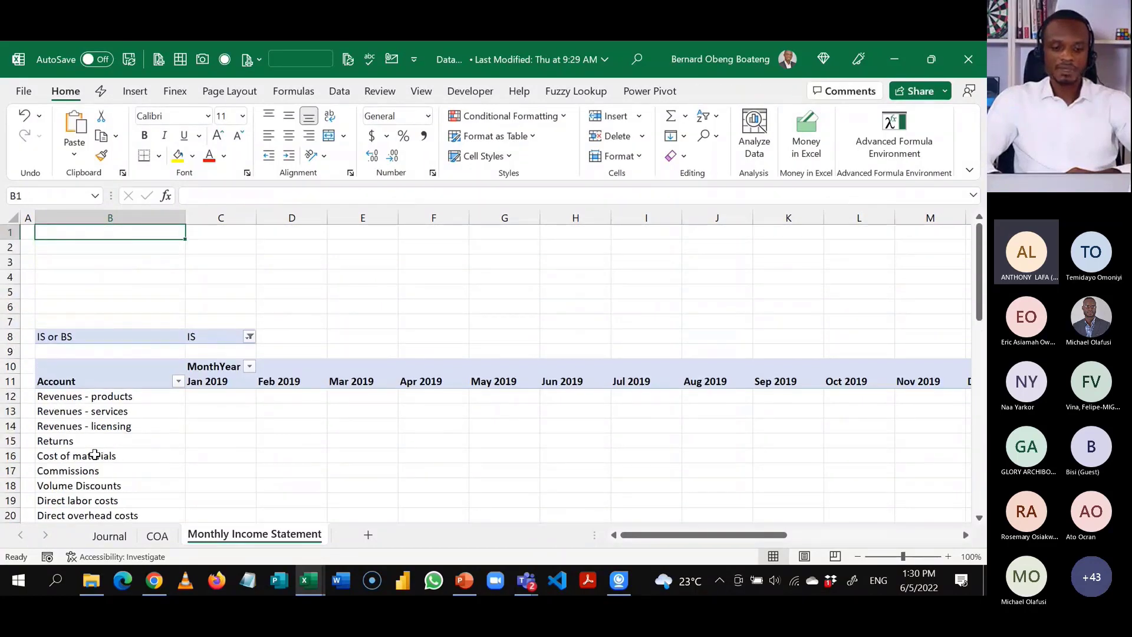
pyautogui.press('Down')
pyautogui.press('Down')
pyautogui.press('Down')
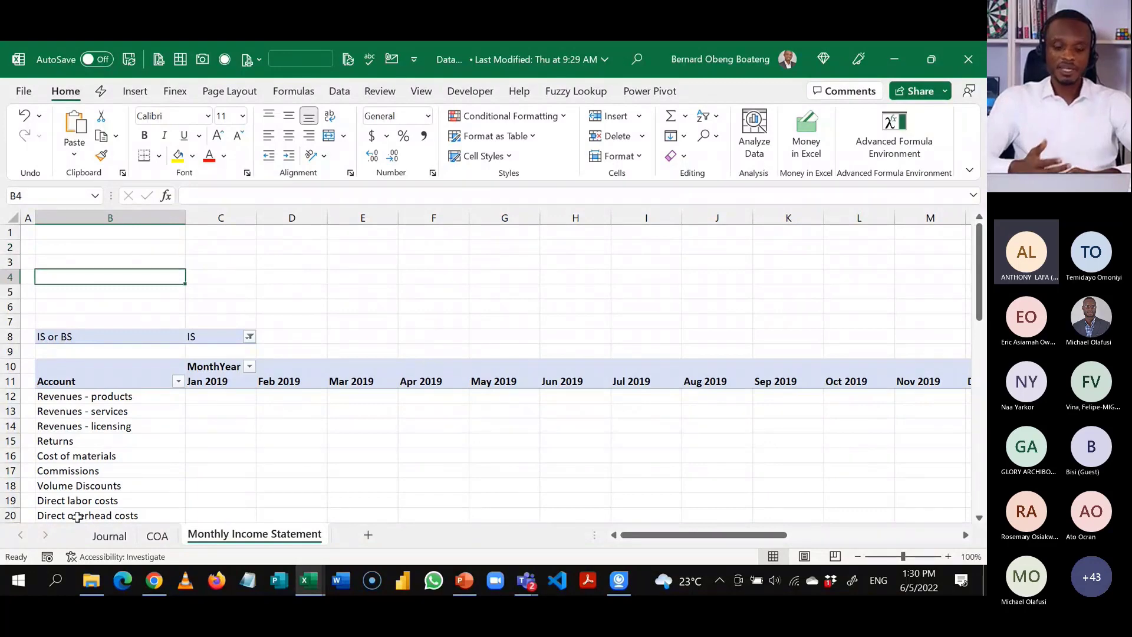
# Show the PivotTable field list and add the TB Value measure from the Journal table to the values.
pyautogui.click(112, 440)
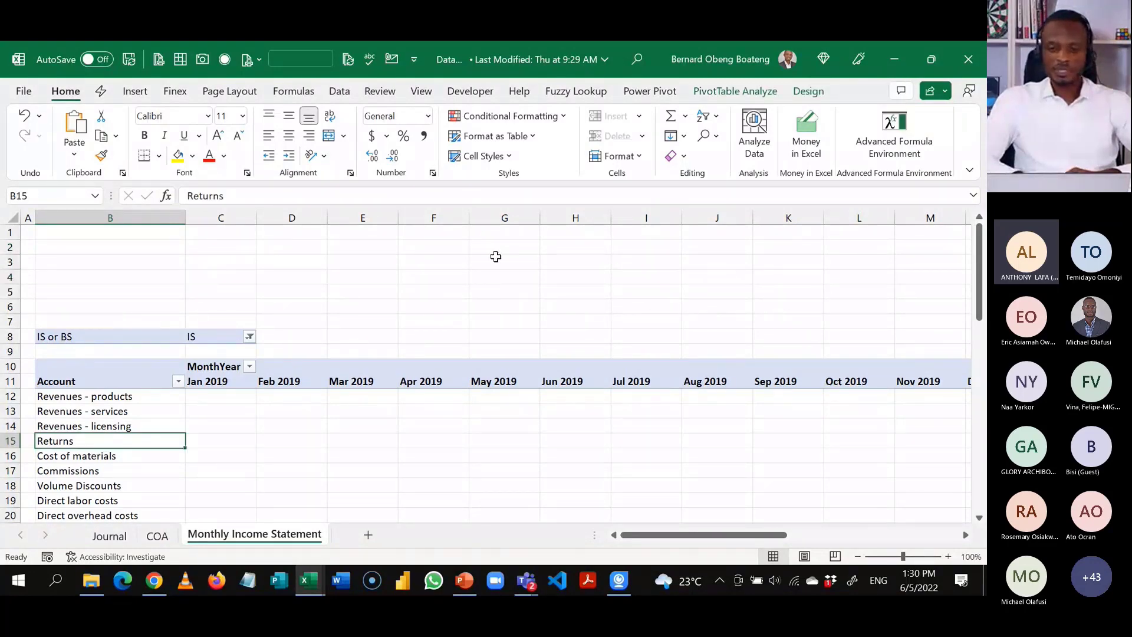
pyautogui.click(748, 92)
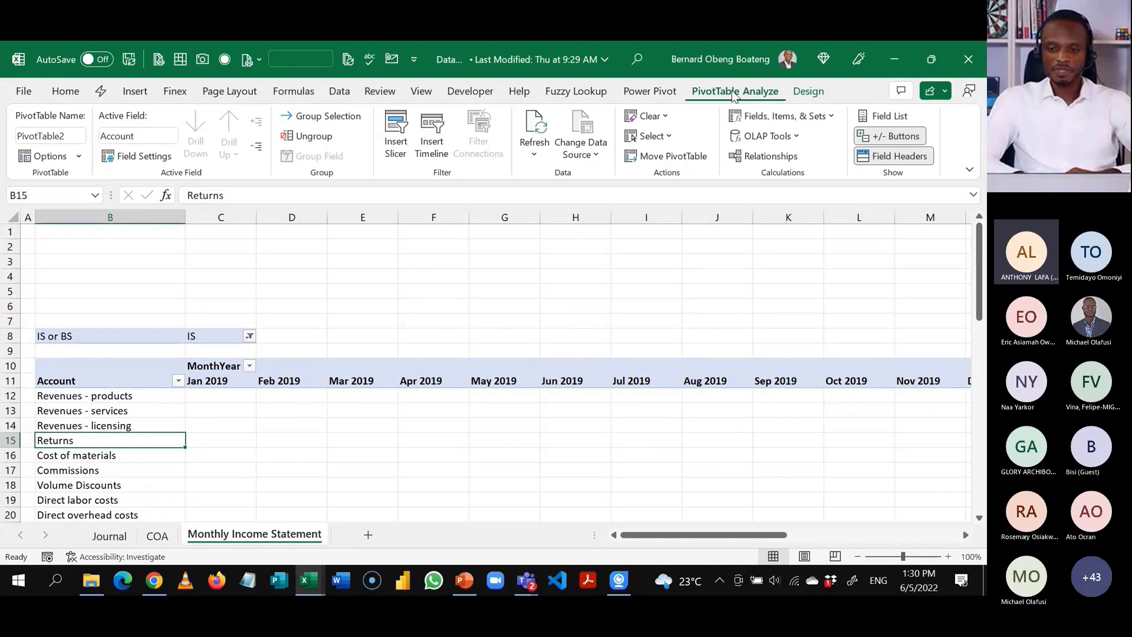
pyautogui.click(862, 117)
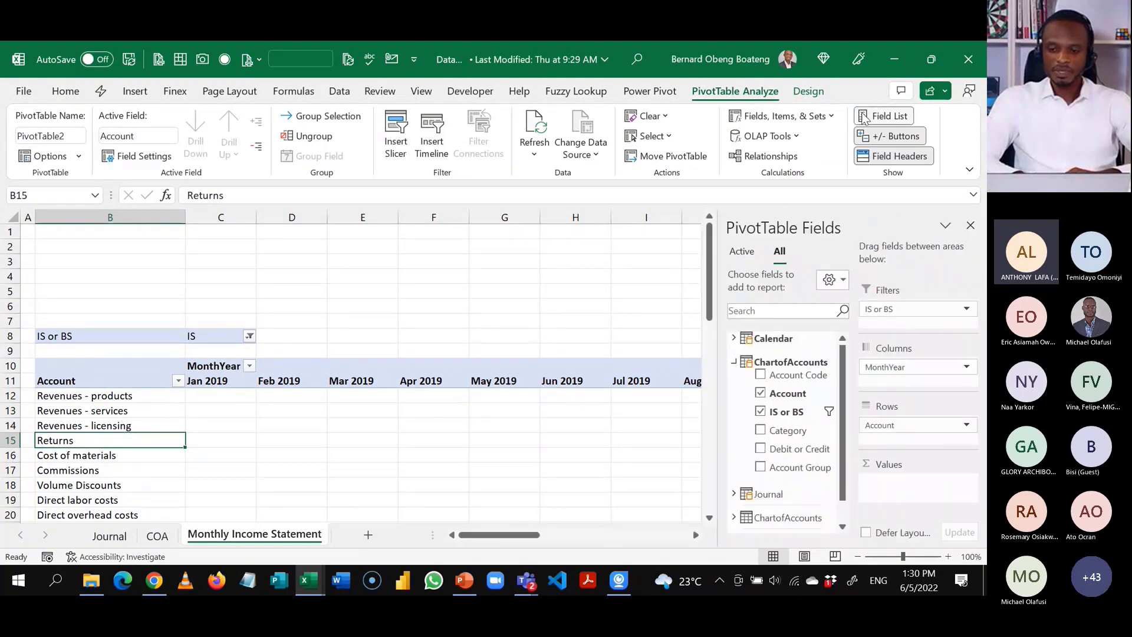
pyautogui.click(735, 363)
pyautogui.click(734, 385)
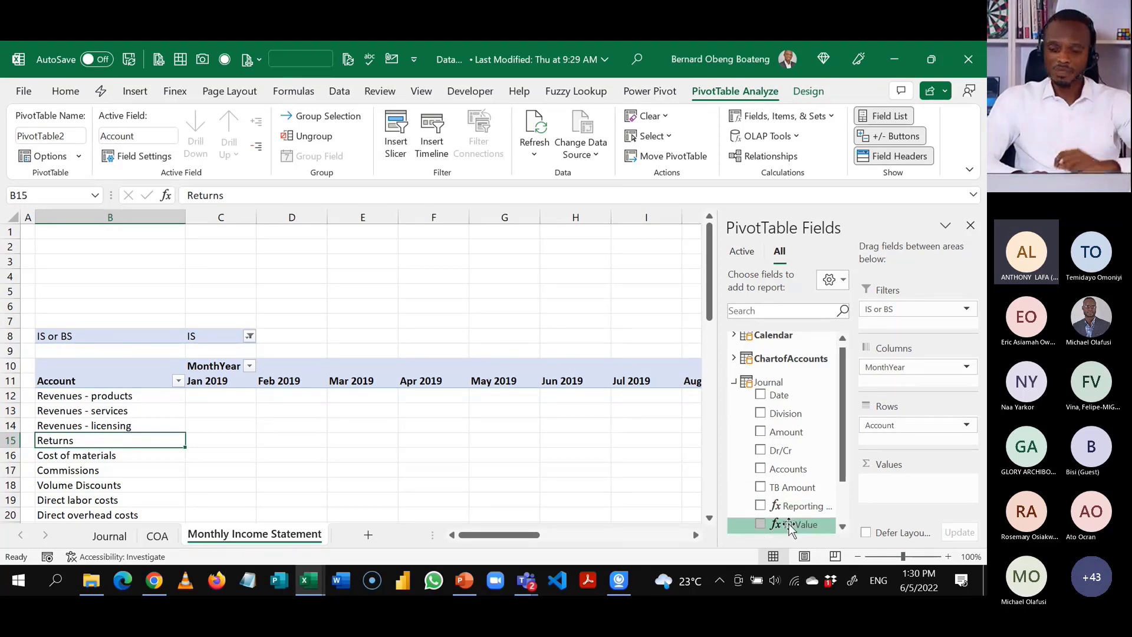
pyautogui.moveTo(790, 527); pyautogui.dragTo(878, 491)
pyautogui.moveTo(710, 283); pyautogui.dragTo(703, 319)
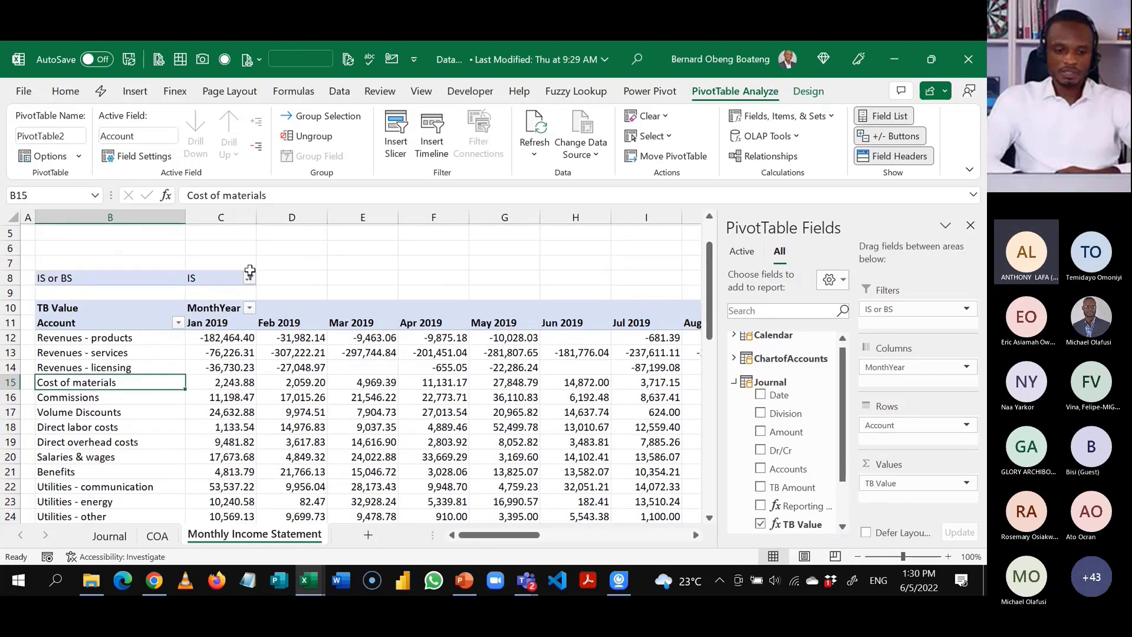
# Allow multiple items in the IS or BS report filter and include BS alongside IS.
pyautogui.click(250, 278)
pyautogui.click(100, 332)
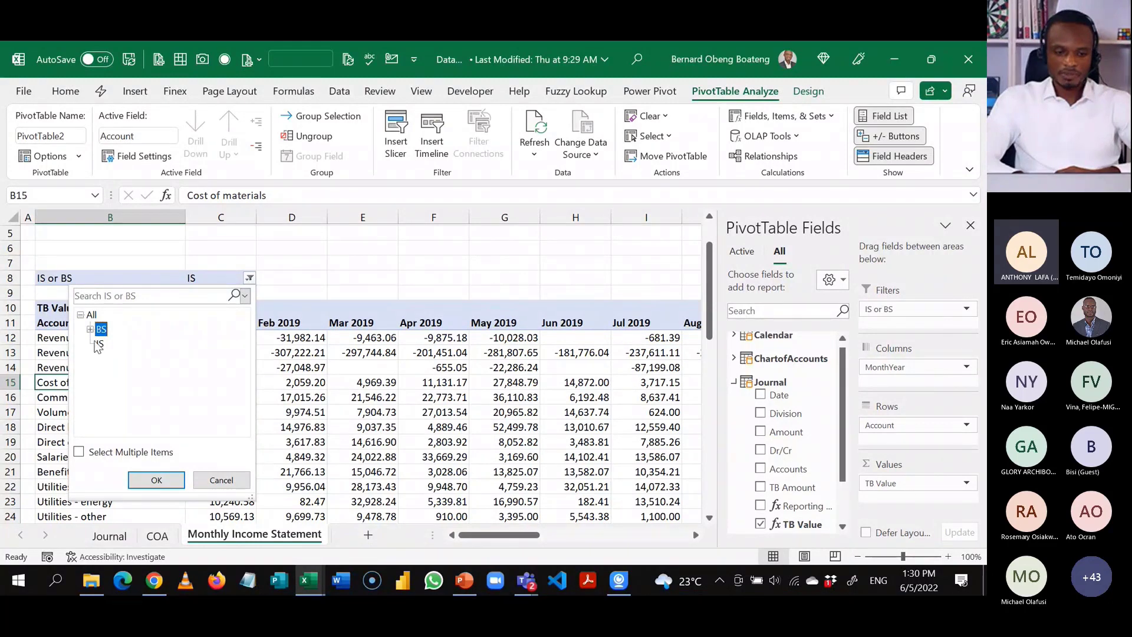
pyautogui.press('Up')
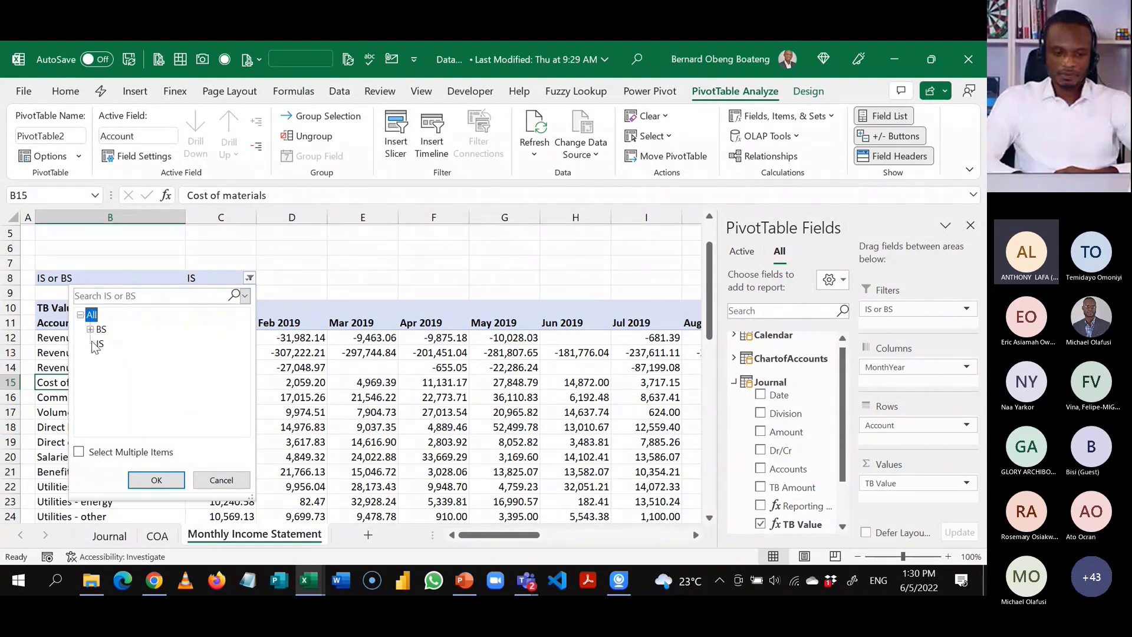
pyautogui.click(97, 344)
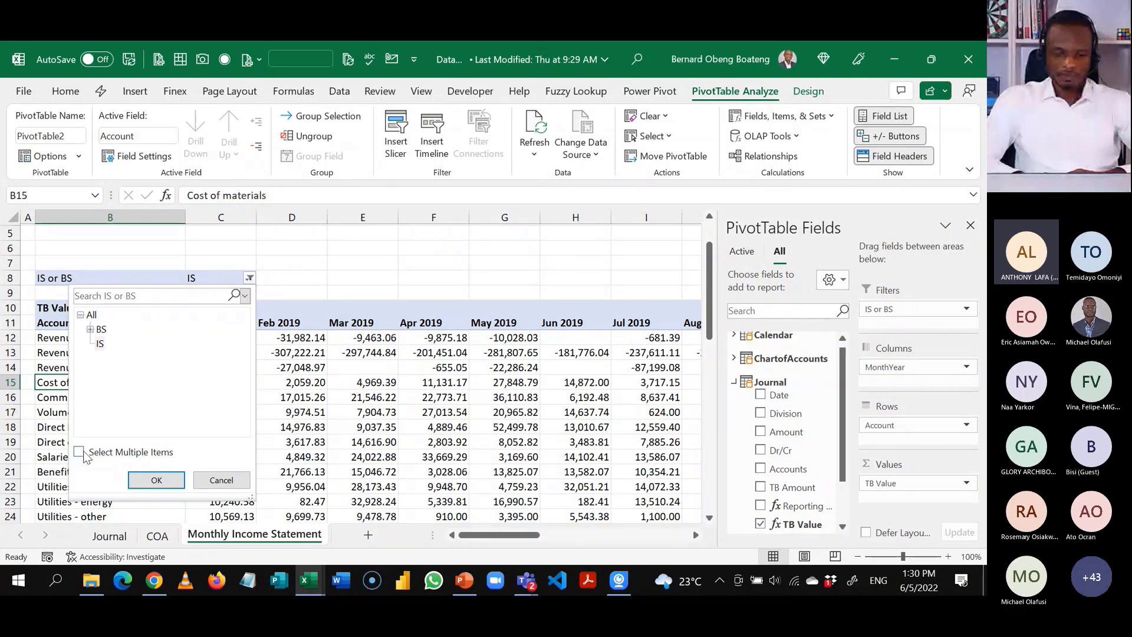
pyautogui.click(80, 452)
pyautogui.click(99, 330)
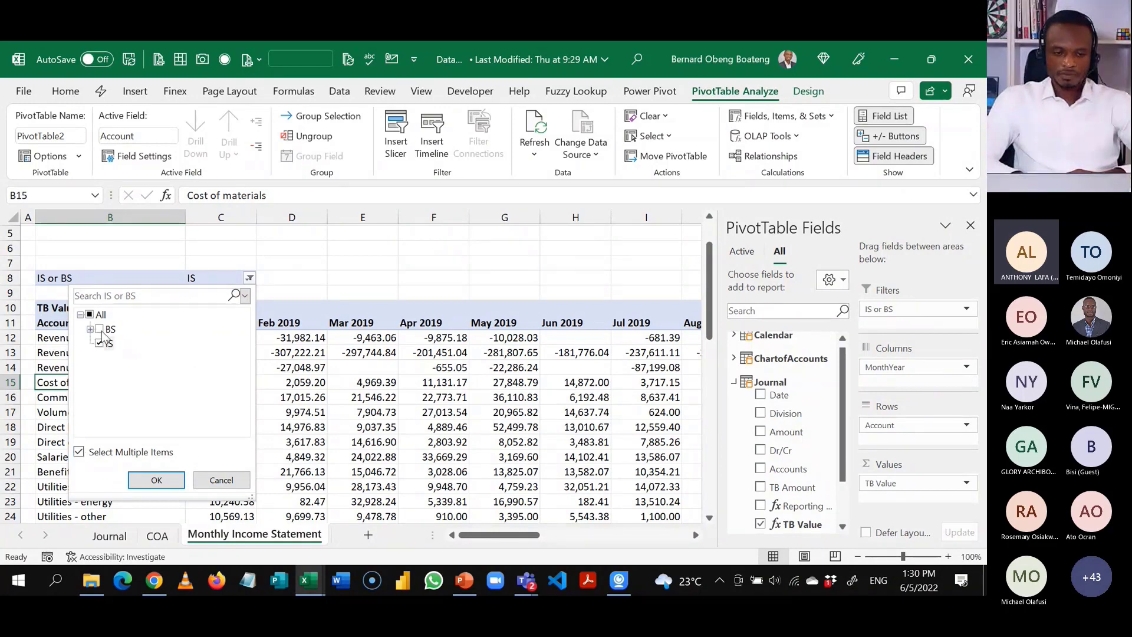
pyautogui.click(157, 480)
# Examine the monthly TB Value amounts per account and the Grand Total row with both IS and BS accounts included.
pyautogui.click(223, 398)
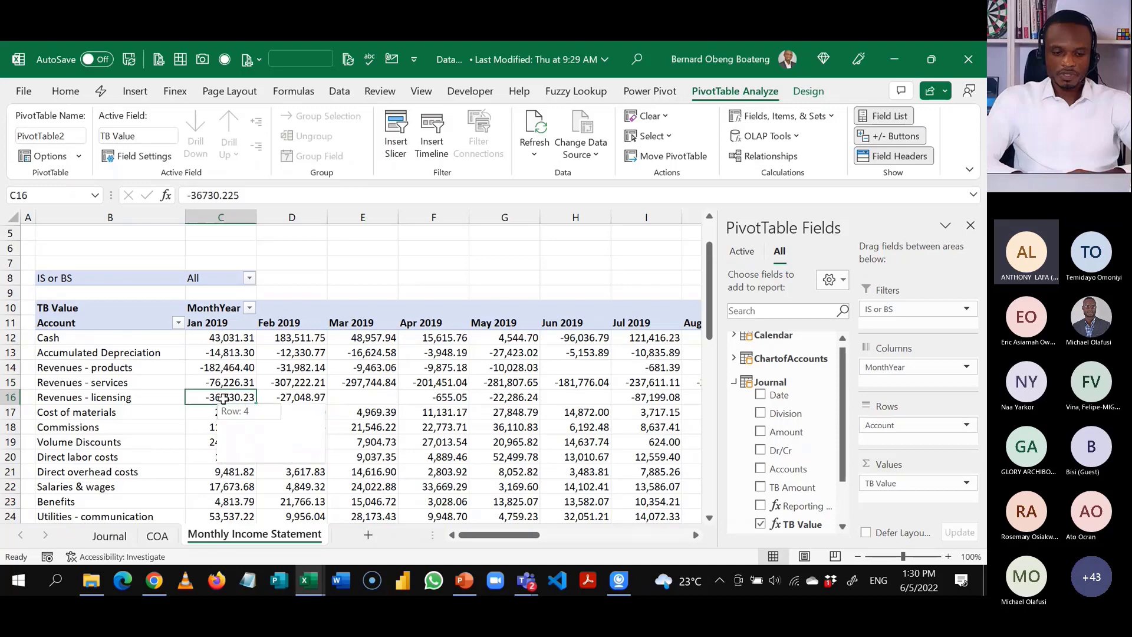
pyautogui.hotkey('ctrl', 'Down')
pyautogui.hotkey('ctrl', 'Down')
pyautogui.hotkey('ctrl', 'Up')
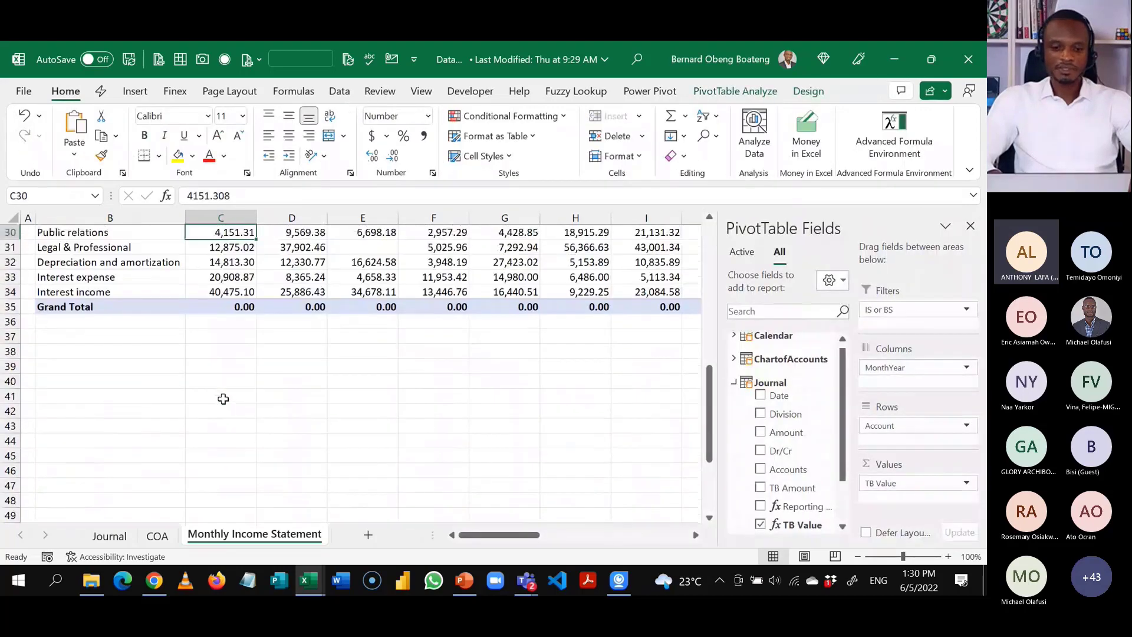
pyautogui.press('Up')
pyautogui.press('Up')
pyautogui.press('Up')
pyautogui.press('Up')
pyautogui.press('Up')
pyautogui.press('Up')
pyautogui.press('Up')
pyautogui.press('Up')
pyautogui.press('Up')
pyautogui.press('Up')
pyautogui.press('Up')
pyautogui.press('Up')
pyautogui.press('Up')
pyautogui.press('Up')
pyautogui.press('Up')
pyautogui.press('Up')
pyautogui.press('Up')
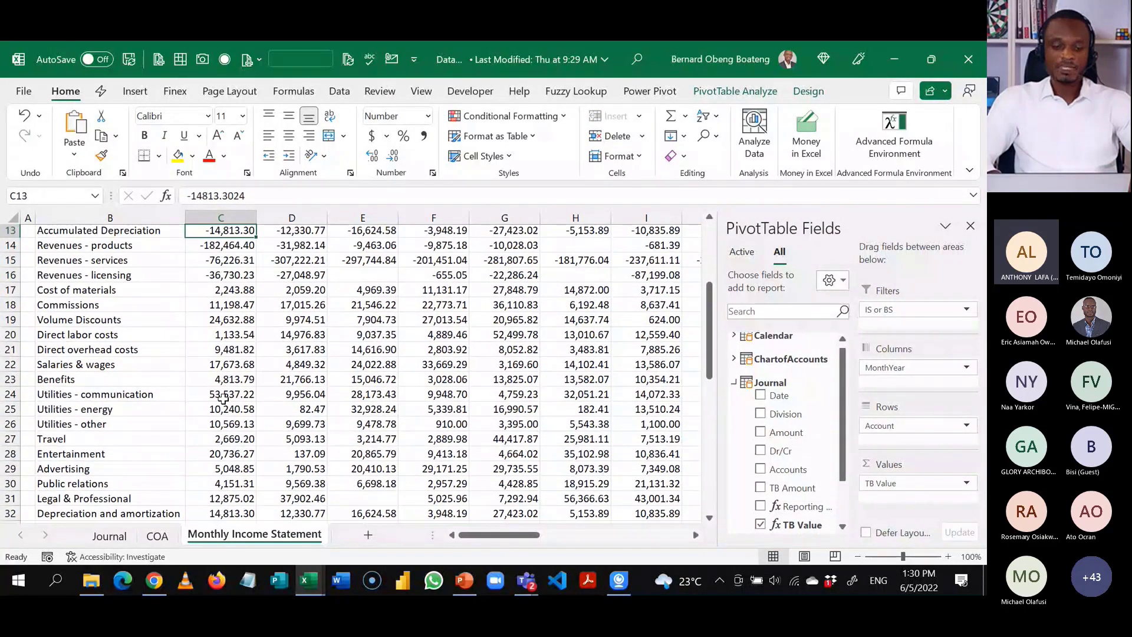
pyautogui.press('Up')
pyautogui.press('Up')
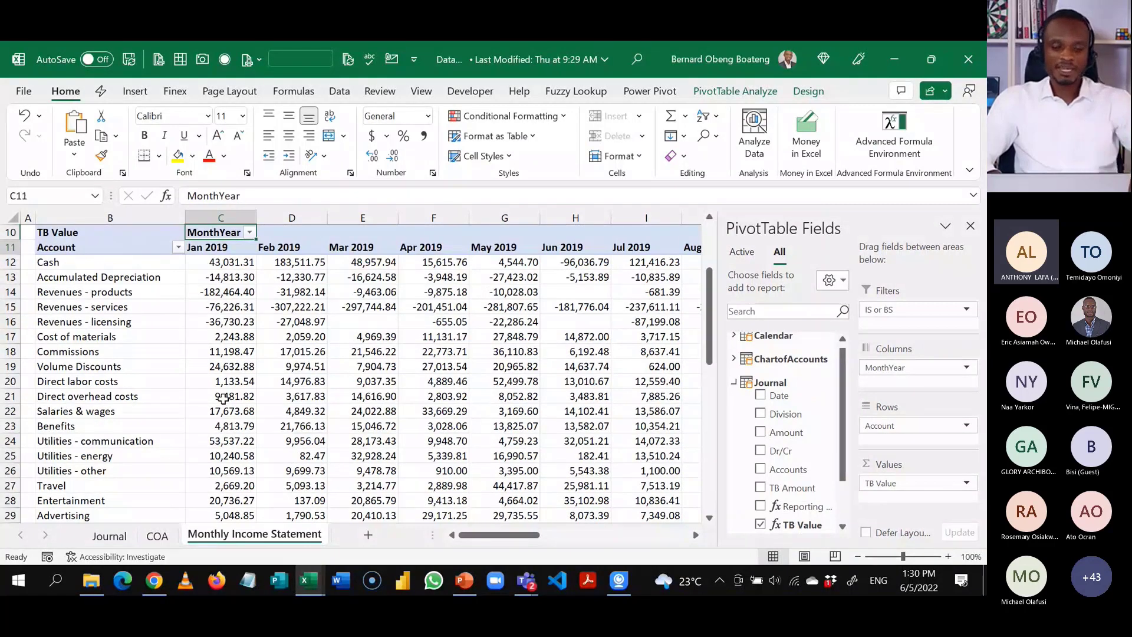
pyautogui.press('Down')
pyautogui.press('Down')
pyautogui.press('Down')
pyautogui.press('Down')
pyautogui.press('Down')
pyautogui.press('Down')
pyautogui.press('Down')
pyautogui.press('Down')
pyautogui.press('Down')
pyautogui.press('Down')
pyautogui.press('Down')
pyautogui.press('Down')
pyautogui.press('Down')
pyautogui.press('Down')
pyautogui.press('Down')
pyautogui.press('Down')
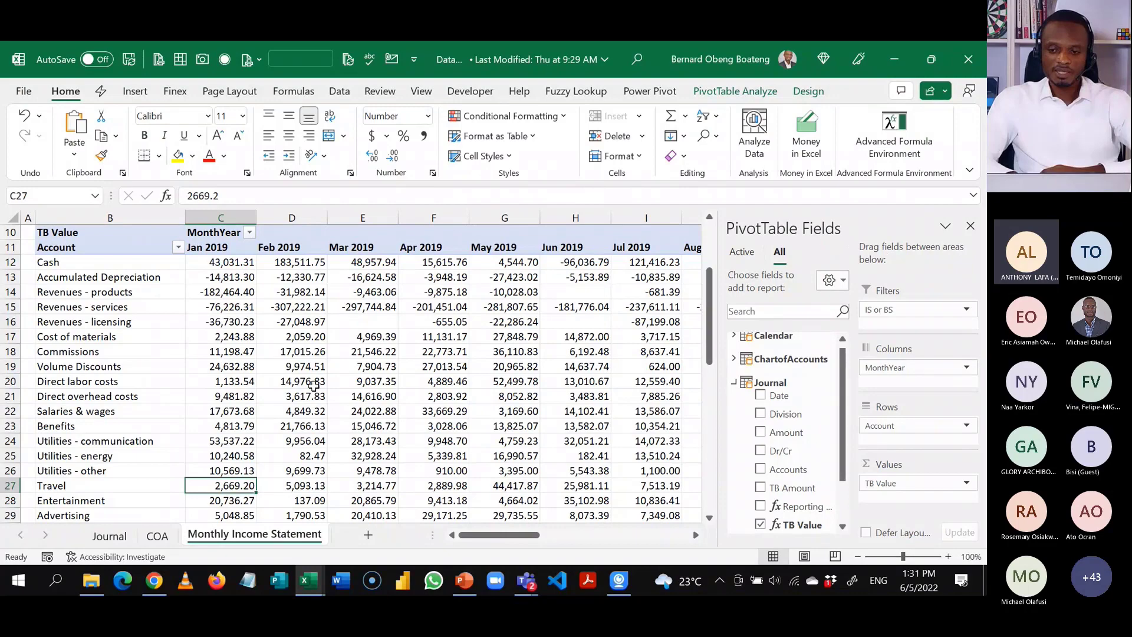
pyautogui.click(260, 413)
pyautogui.press('Down')
pyautogui.press('Down')
pyautogui.press('Down')
pyautogui.press('Down')
pyautogui.press('Down')
pyautogui.press('Down')
pyautogui.press('Down')
pyautogui.press('Down')
pyautogui.press('Down')
pyautogui.press('Down')
pyautogui.press('Down')
pyautogui.press('Down')
pyautogui.press('Down')
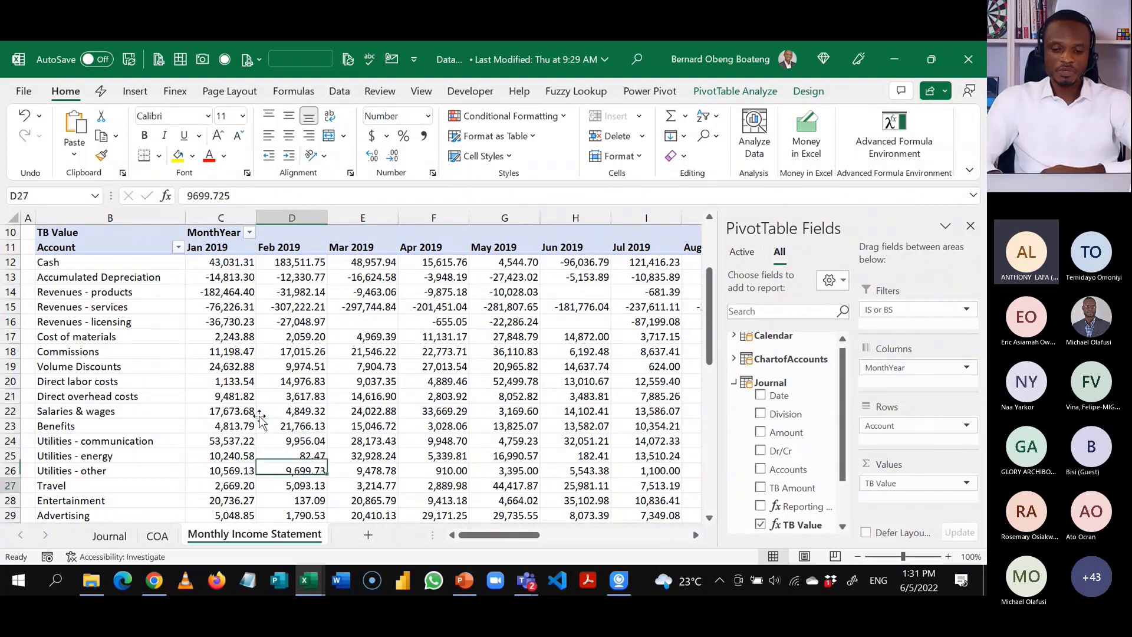
pyautogui.press('Up')
pyautogui.press('Up')
pyautogui.press('Up')
pyautogui.press('Up')
pyautogui.press('Up')
pyautogui.press('Up')
pyautogui.press('Up')
pyautogui.press('Up')
pyautogui.press('Up')
pyautogui.press('Up')
pyautogui.press('Up')
pyautogui.press('Up')
pyautogui.press('Up')
pyautogui.press('Up')
pyautogui.press('Up')
pyautogui.press('Up')
pyautogui.press('Up')
pyautogui.press('Up')
pyautogui.press('Up')
pyautogui.press('Up')
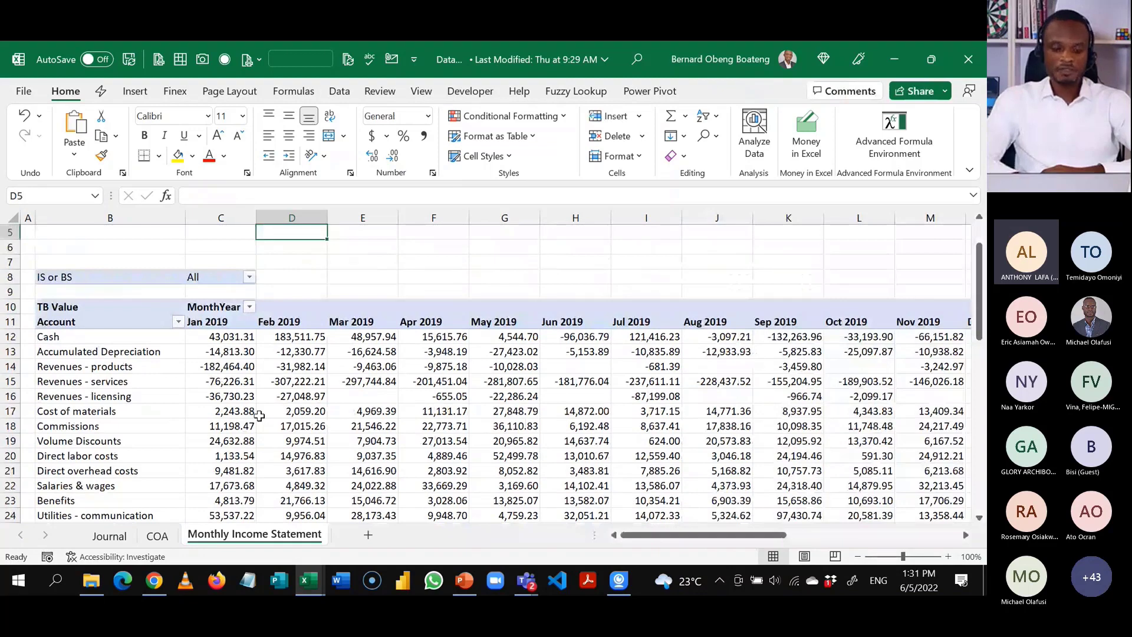
# Exclude BS from the IS or BS report filter so only IS accounts are included.
pyautogui.click(182, 359)
pyautogui.click(239, 362)
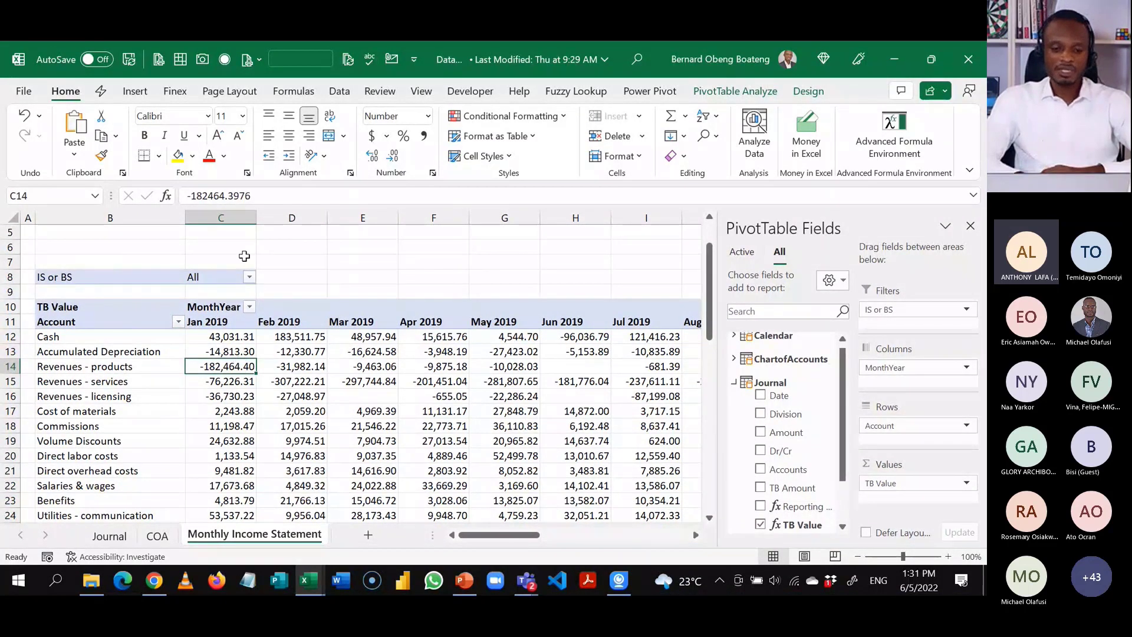
pyautogui.click(250, 276)
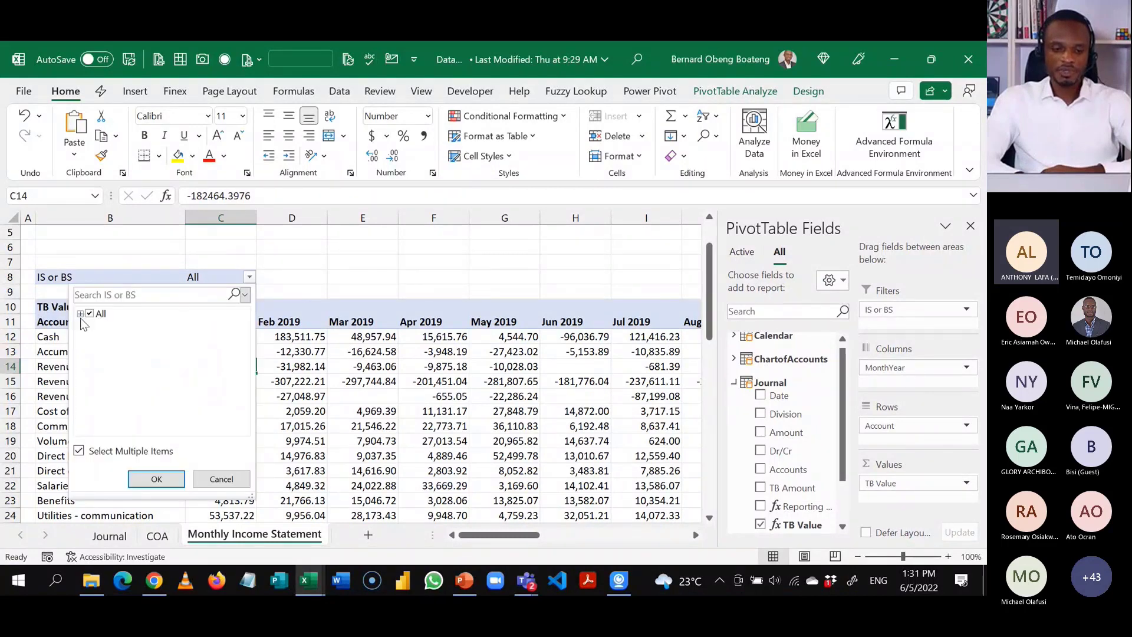
pyautogui.click(80, 315)
pyautogui.click(99, 329)
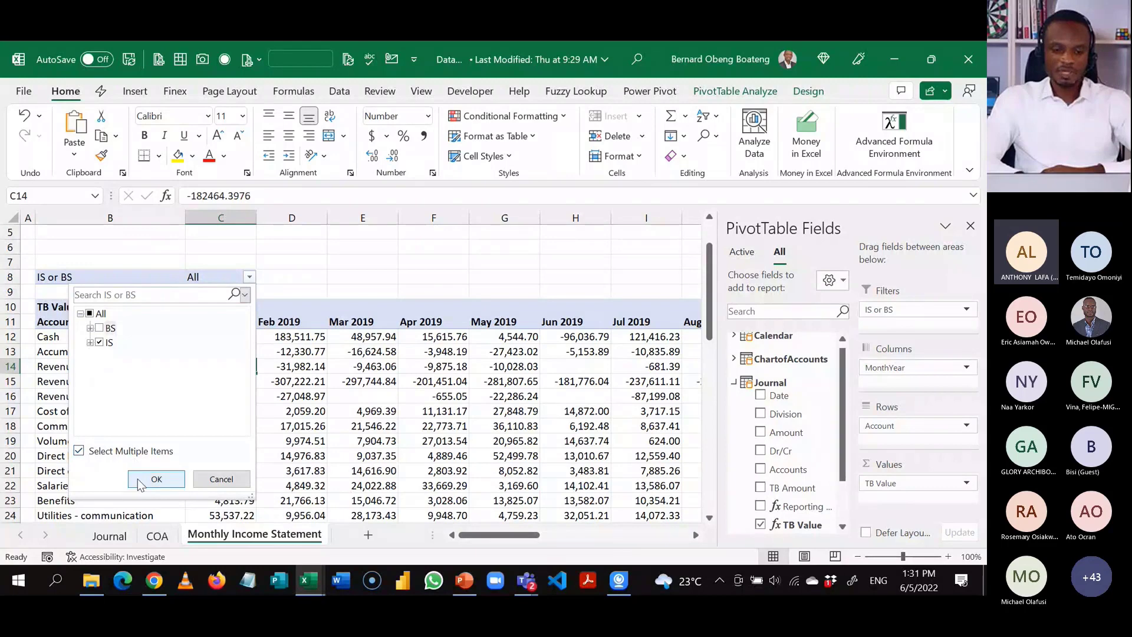
pyautogui.click(155, 479)
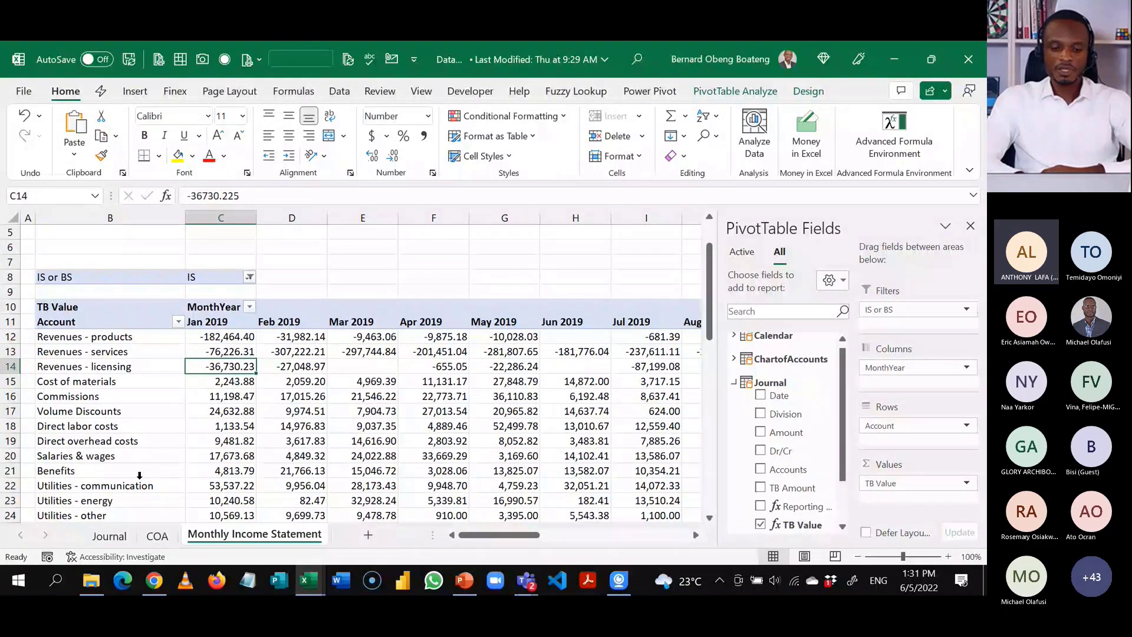
# Replace TB Value with the Reporting Value measure in the PivotTable values and hide the field list.
pyautogui.press('Up')
pyautogui.press('Up')
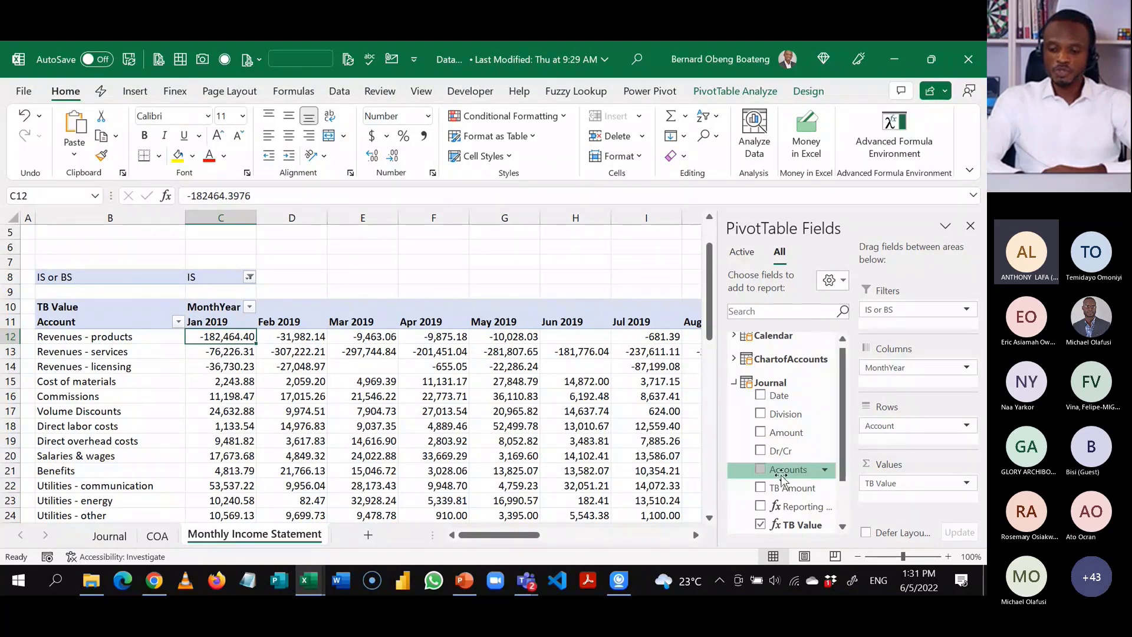
pyautogui.click(761, 524)
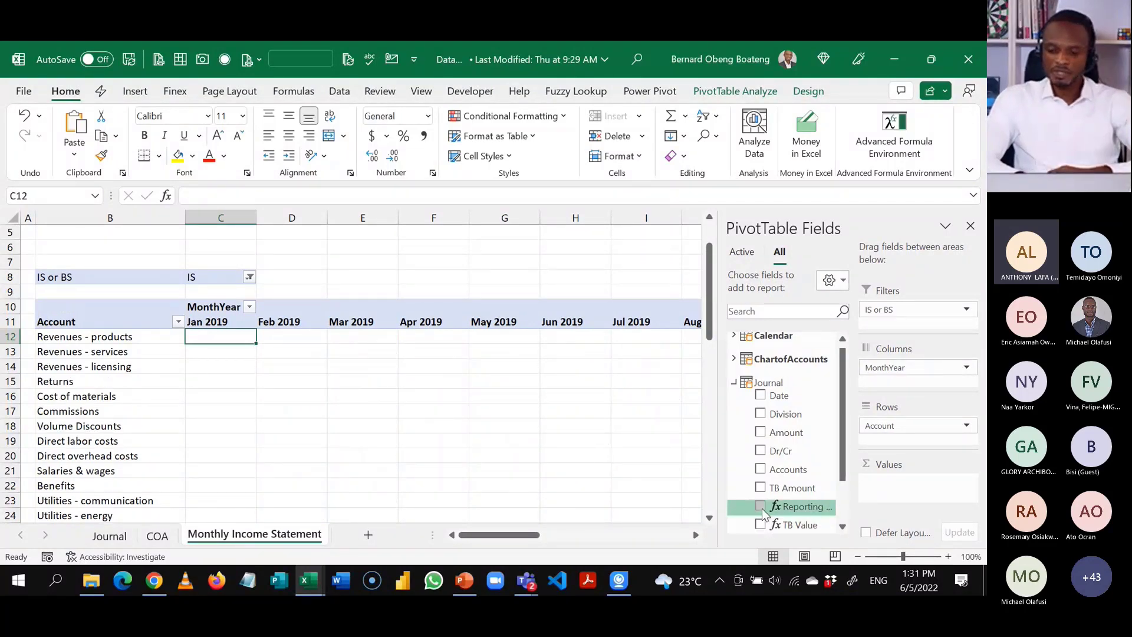
pyautogui.click(760, 507)
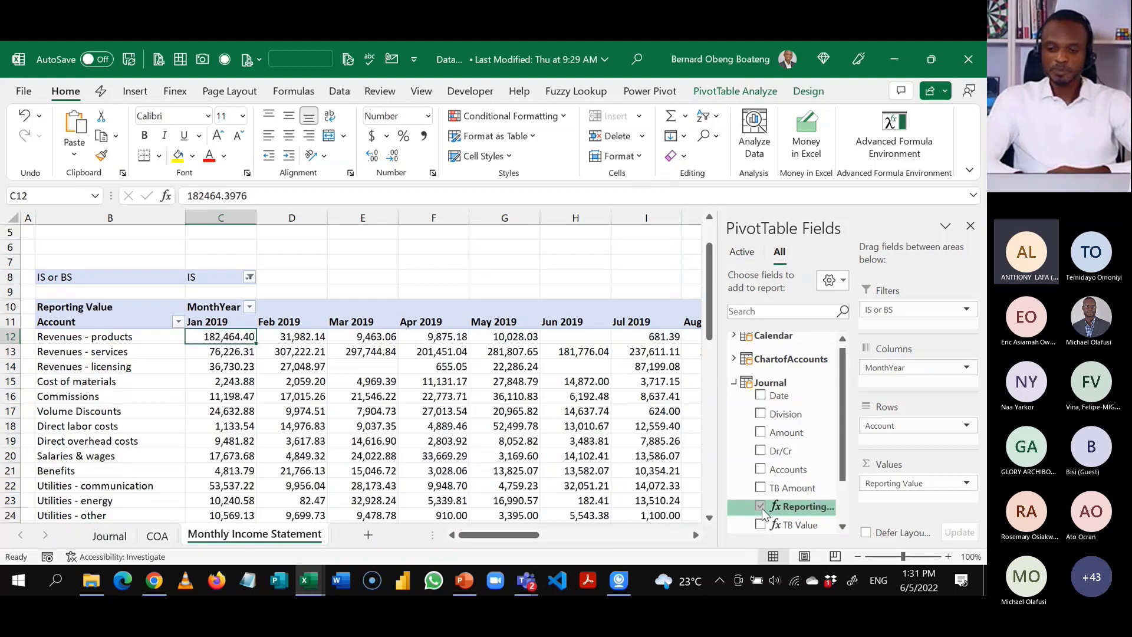
pyautogui.moveTo(500, 357)
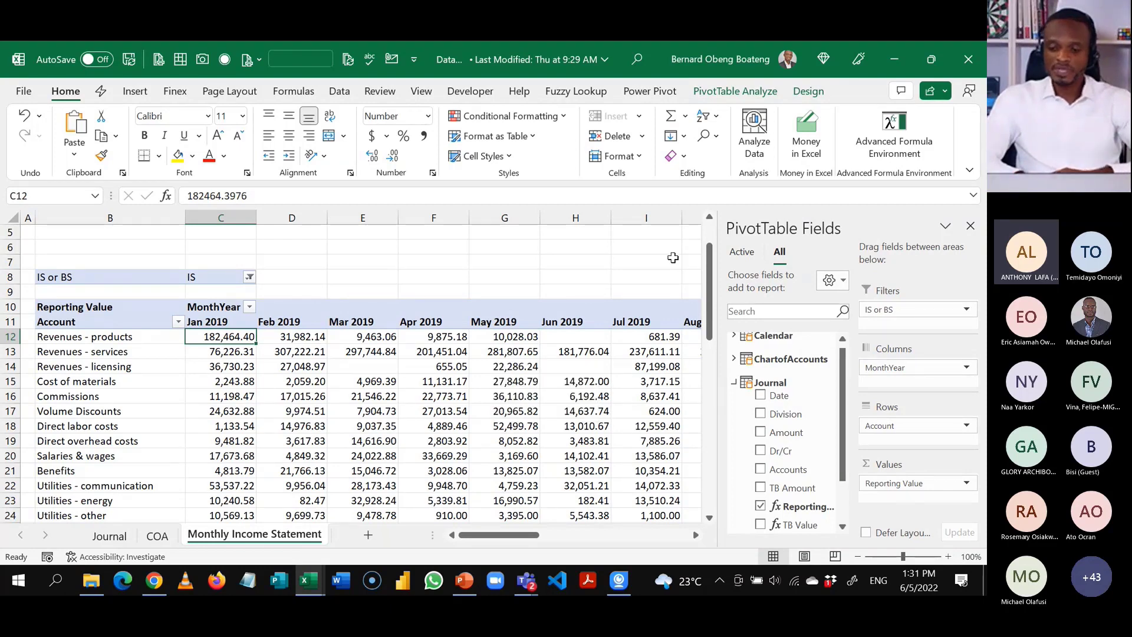
pyautogui.click(971, 225)
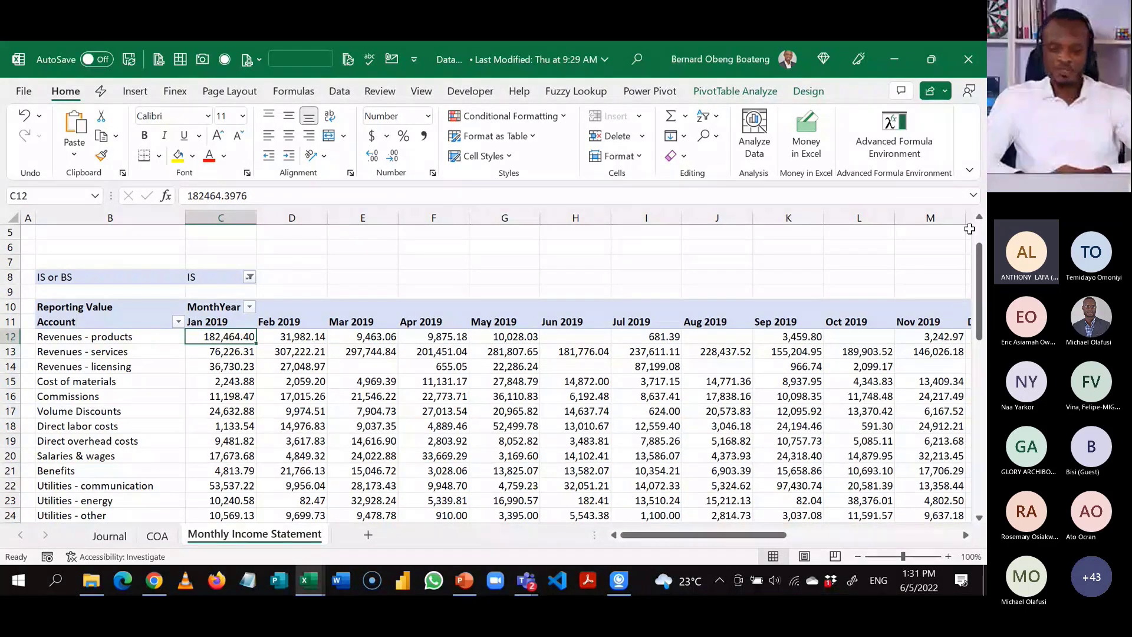
# Insert a slicer for the Journal table's Division field and filter the PivotTable to East.
pyautogui.click(720, 89)
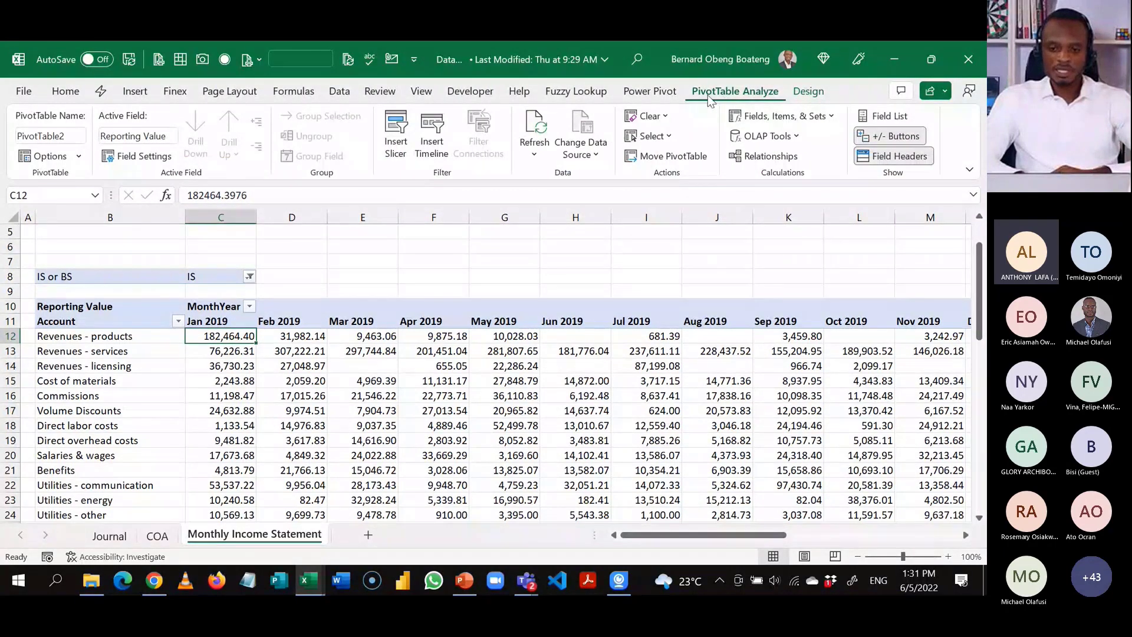
pyautogui.click(395, 136)
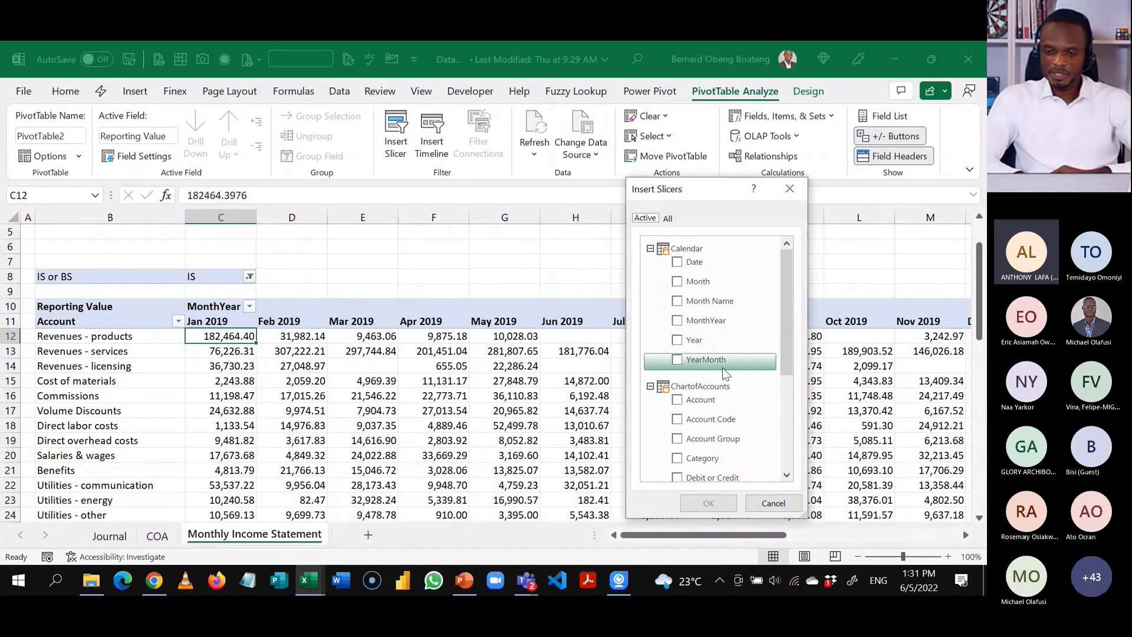
pyautogui.moveTo(785, 346); pyautogui.dragTo(784, 446)
pyautogui.click(678, 417)
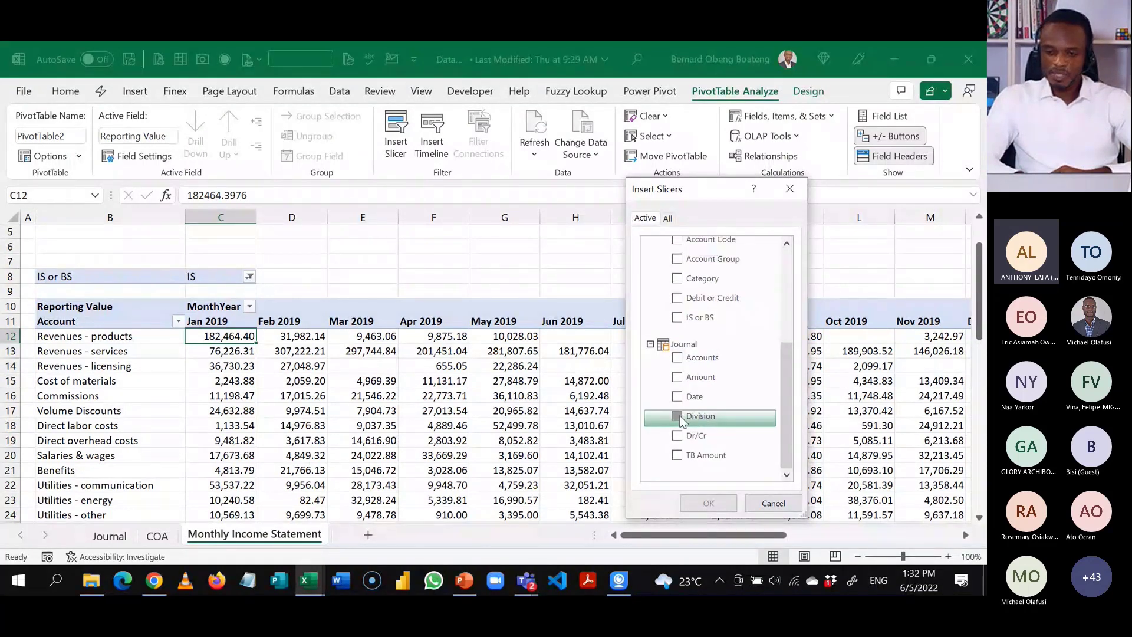
pyautogui.click(708, 502)
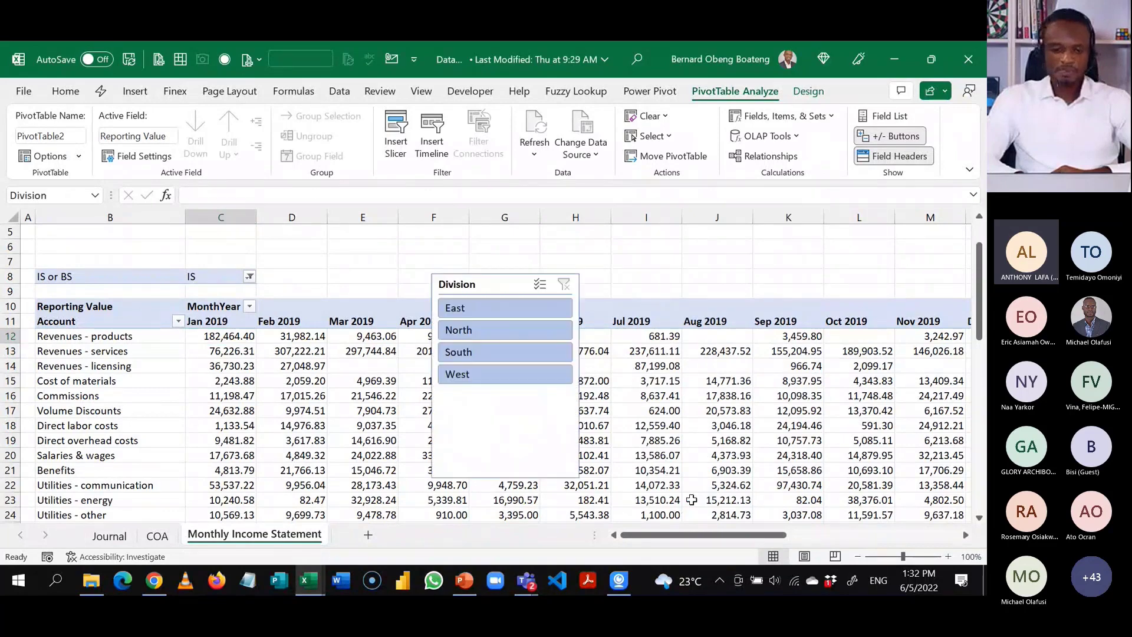
pyautogui.click(473, 309)
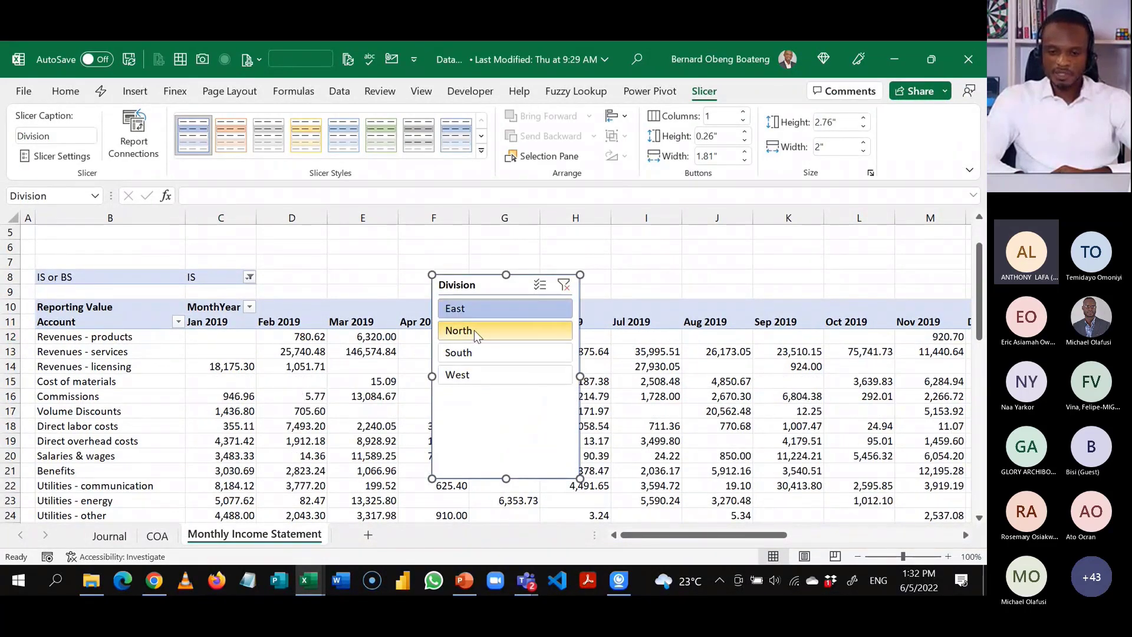
# Filter the Division slicer to North, clear its filter, and arrange the slicer buttons in 4 columns.
pyautogui.click(474, 330)
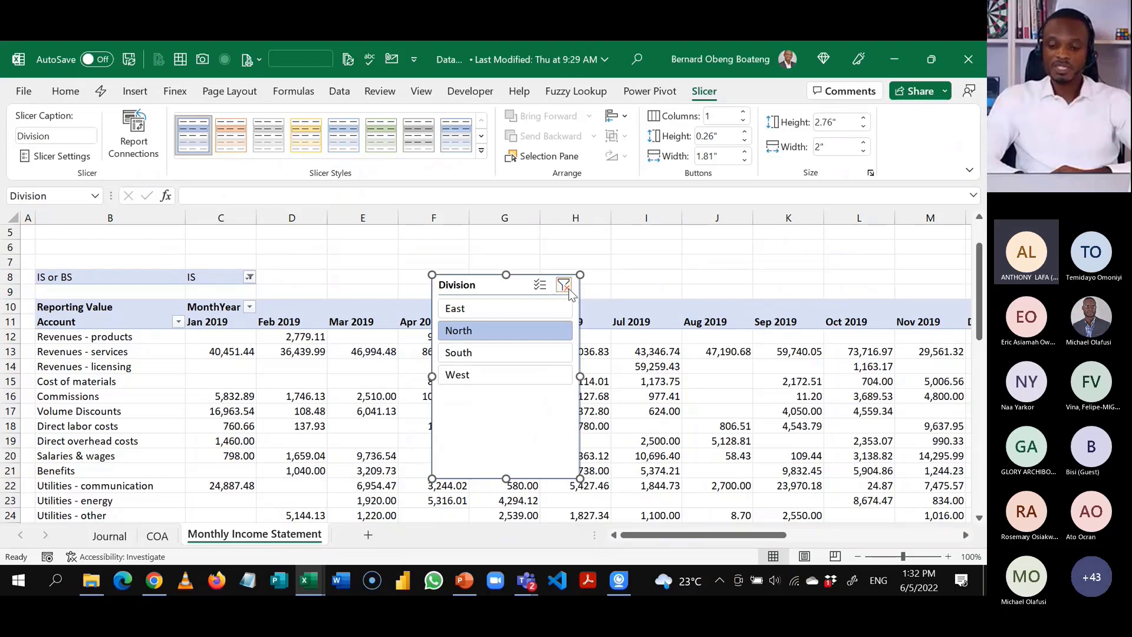
pyautogui.click(567, 288)
pyautogui.click(744, 112)
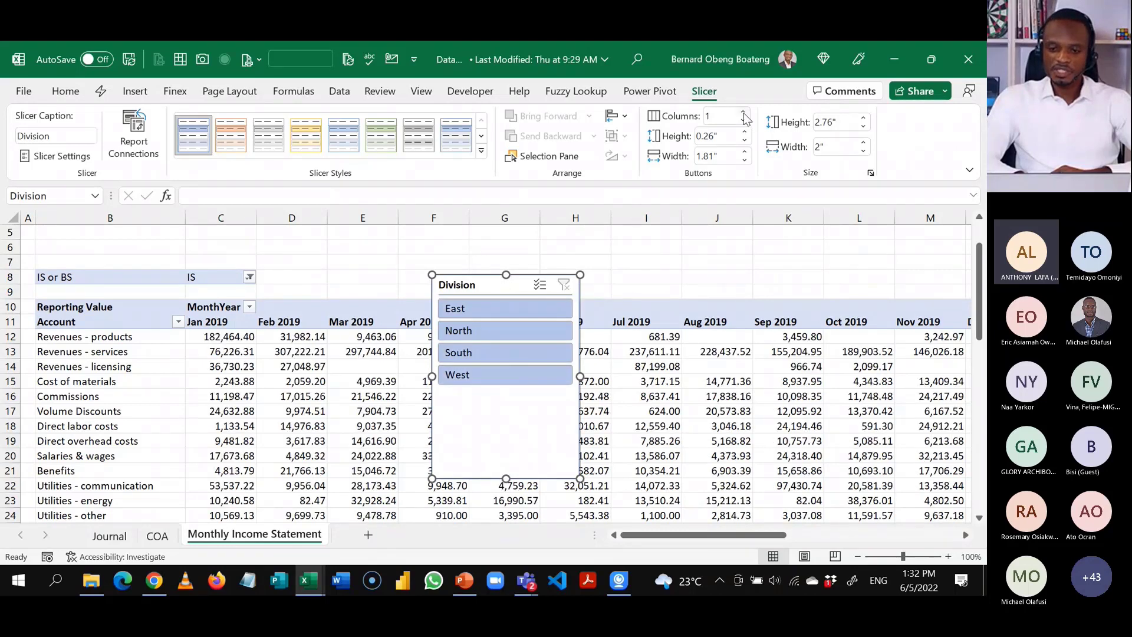
pyautogui.click(744, 112)
pyautogui.click(744, 112)
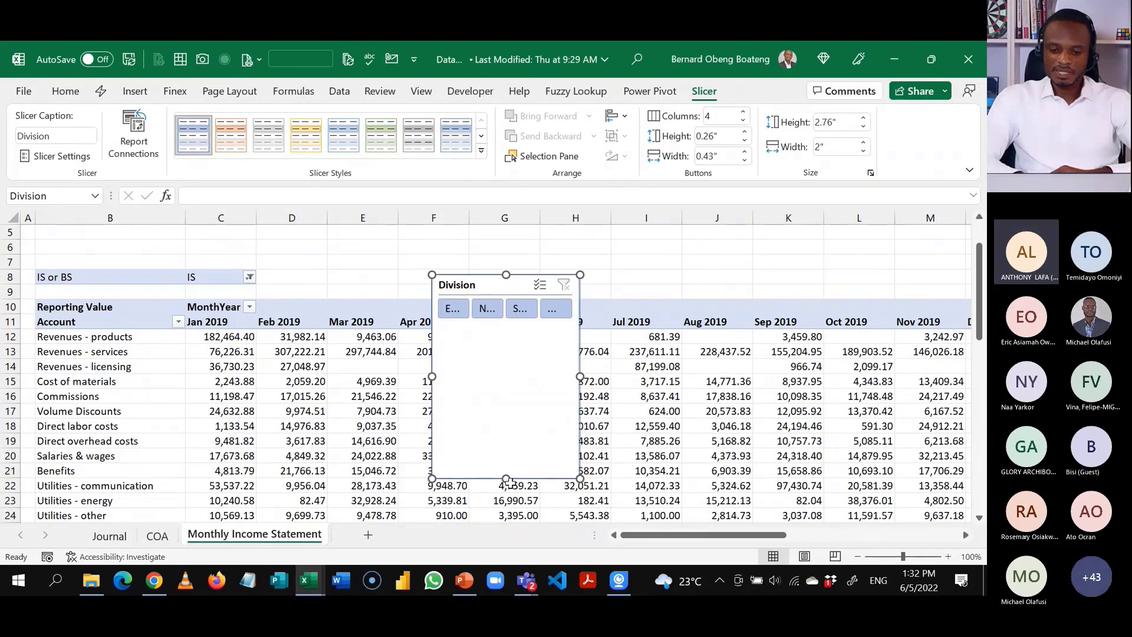
# Resize the Division slicer to 0.85" high and 4.14" wide and place it above the IS or BS report filter.
pyautogui.moveTo(513, 479); pyautogui.dragTo(511, 337)
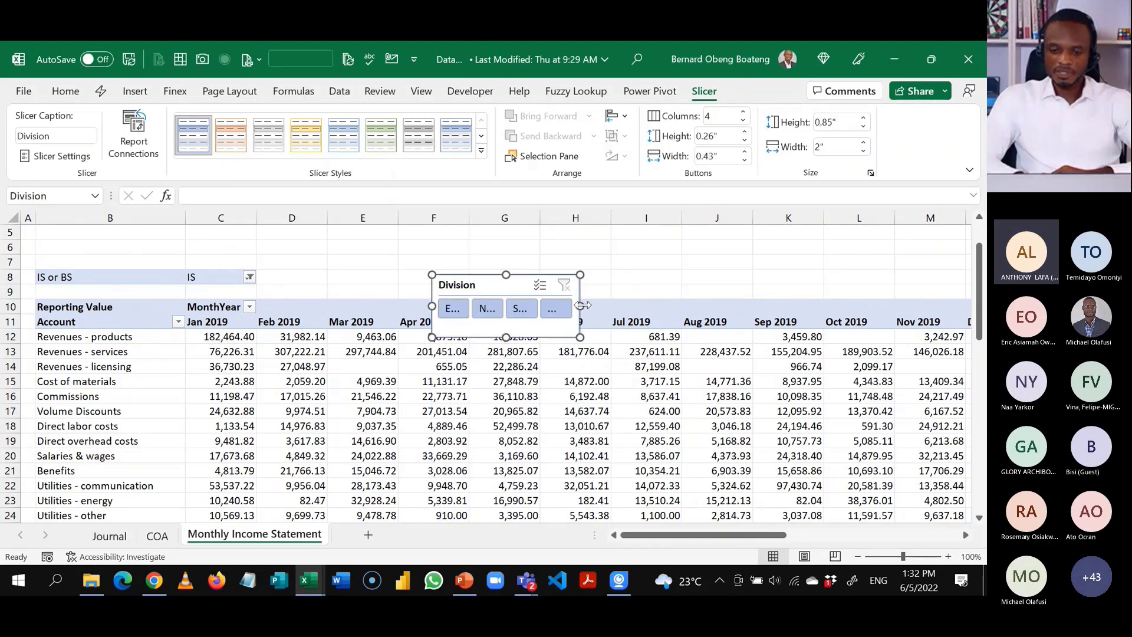
pyautogui.moveTo(582, 306); pyautogui.dragTo(738, 306)
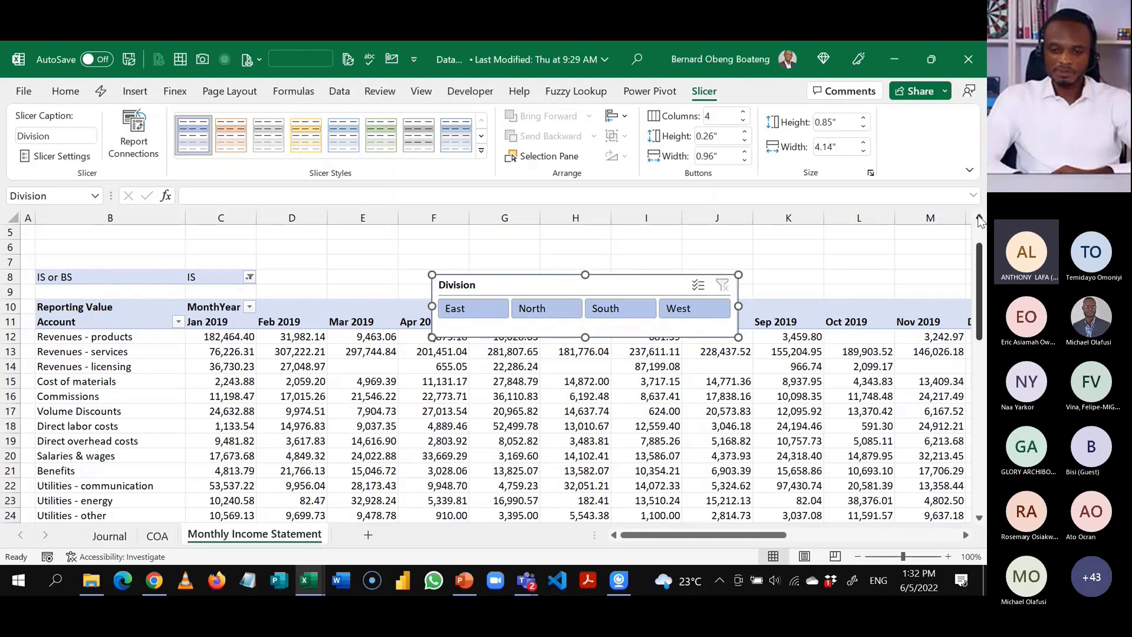
pyautogui.scroll(2, 981, 220)
pyautogui.moveTo(607, 344); pyautogui.dragTo(212, 268)
# Insert five blank rows at row 2, above the Division slicer and the PivotTable.
pyautogui.click(171, 250)
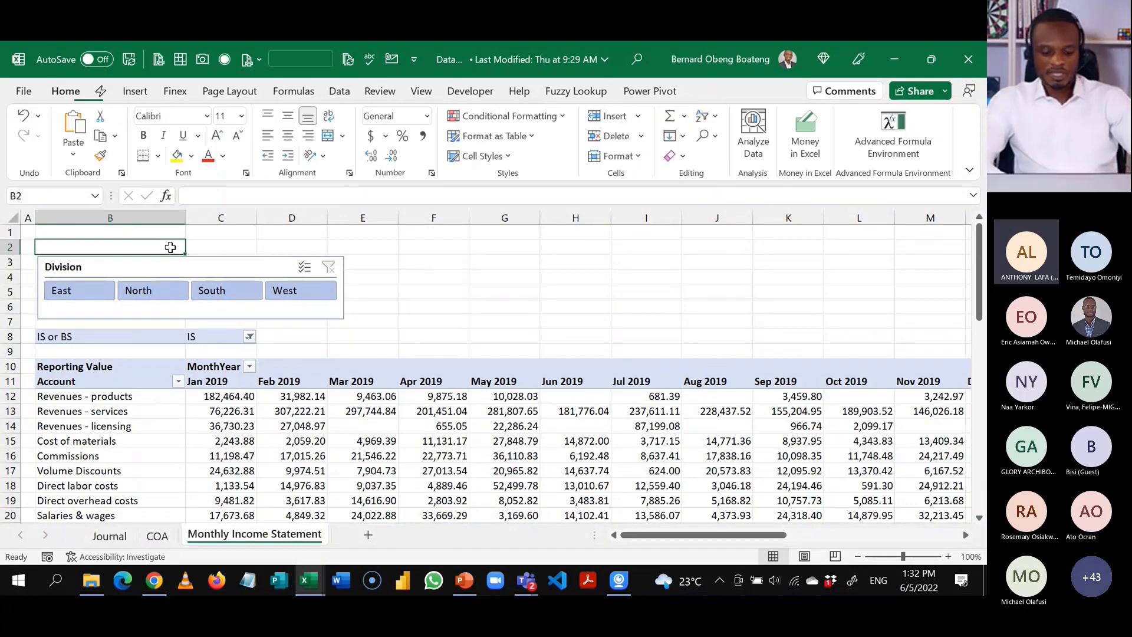
pyautogui.hotkey('alt', 'i')
pyautogui.press('r')
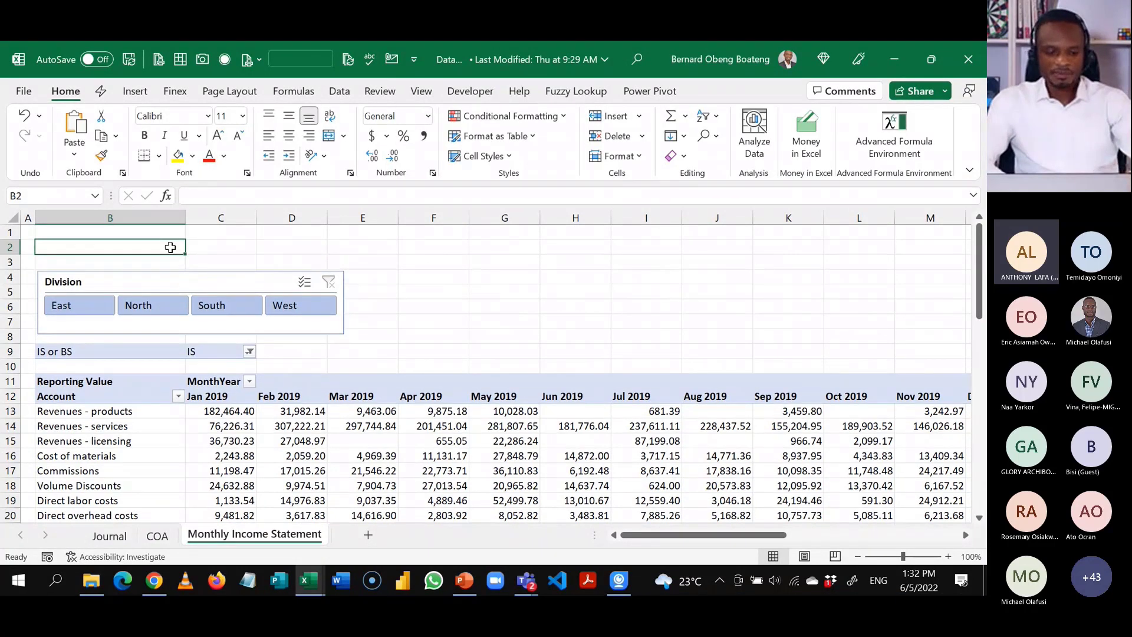
pyautogui.press('F4')
pyautogui.press('F4')
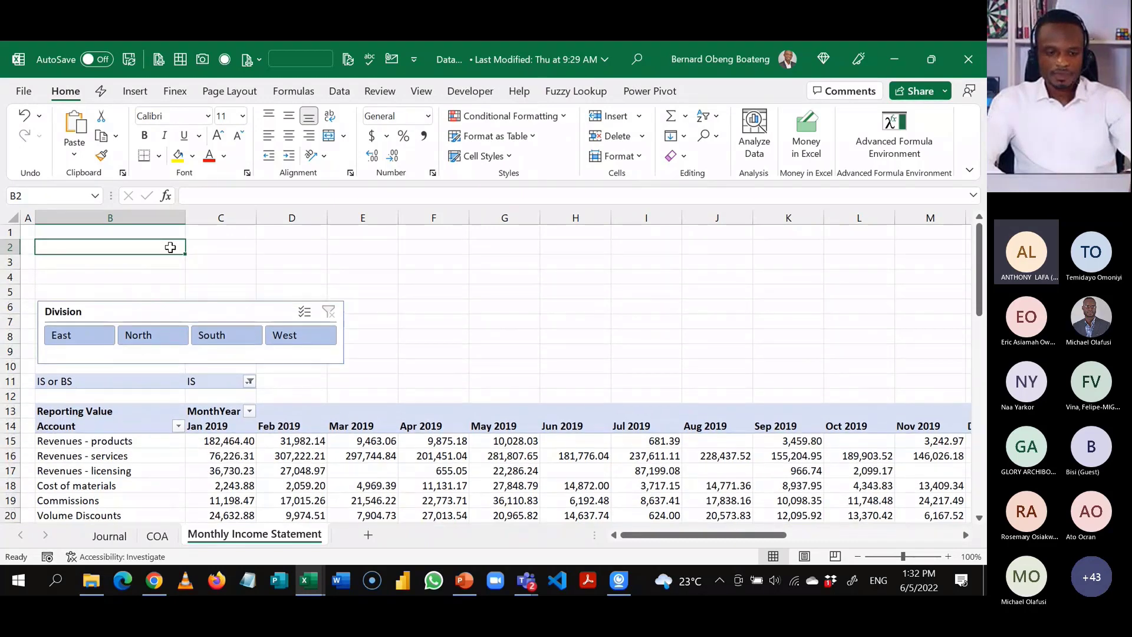
pyautogui.press('F4')
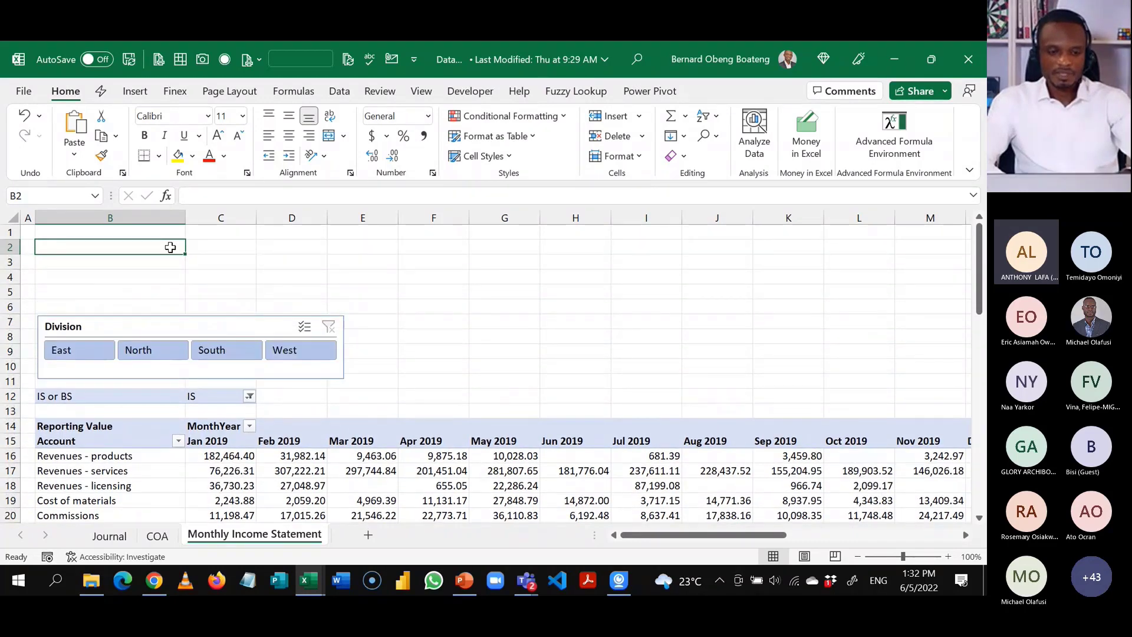
pyautogui.press('F4')
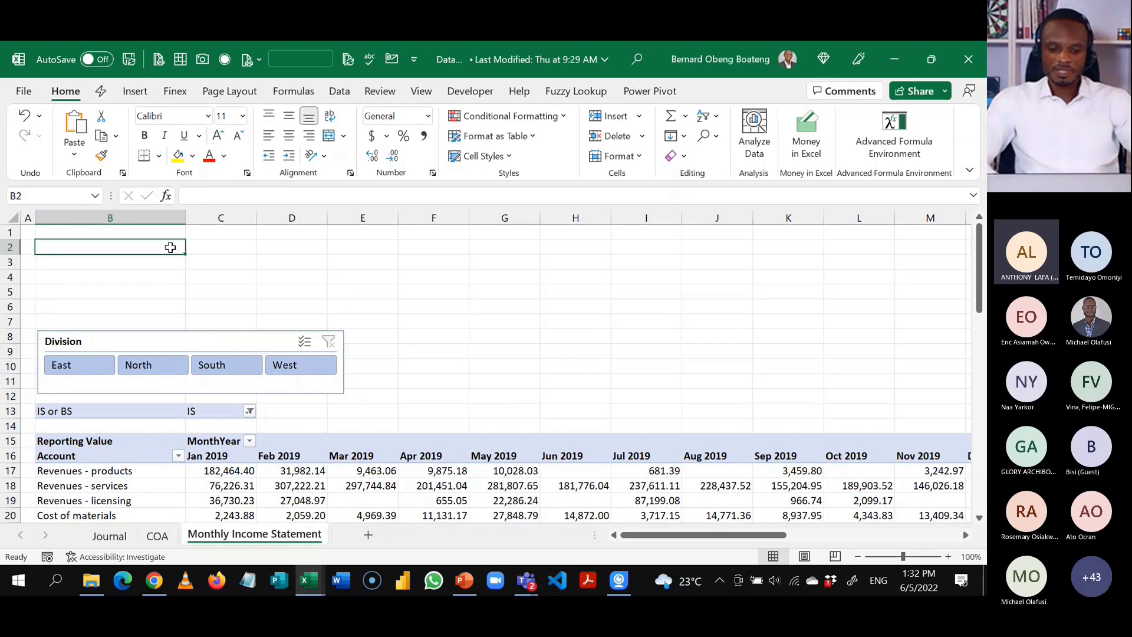
# Format rows 2 to 4 from column B onward as a header band with standard blue fill and white font.
pyautogui.hotkey('shift', 'Down')
pyautogui.hotkey('shift', 'Down')
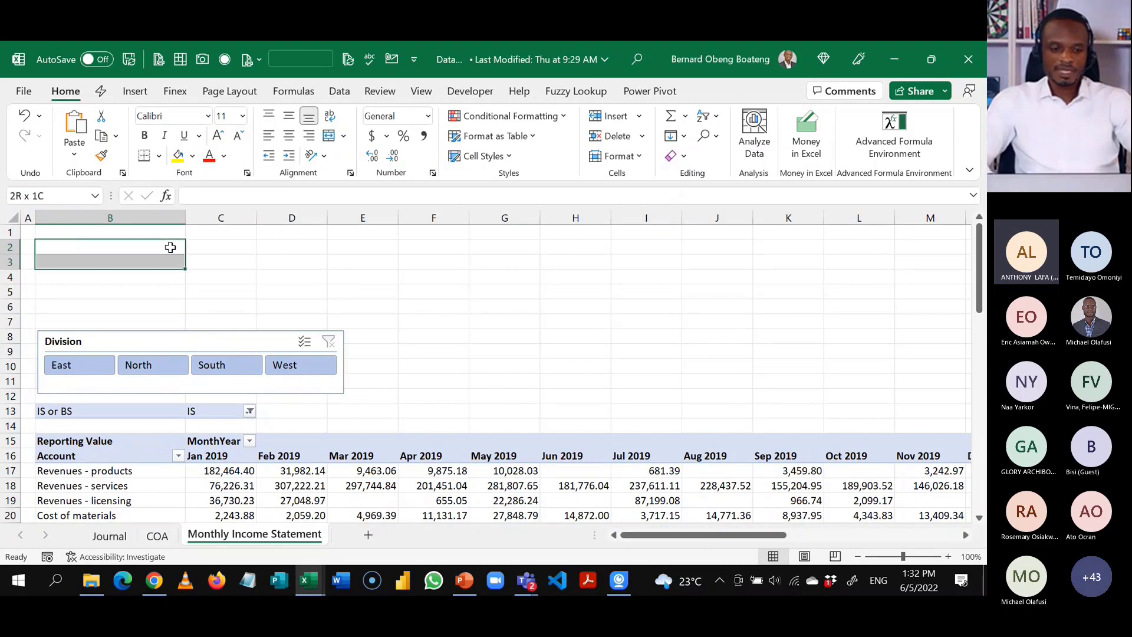
pyautogui.hotkey('shift', 'space')
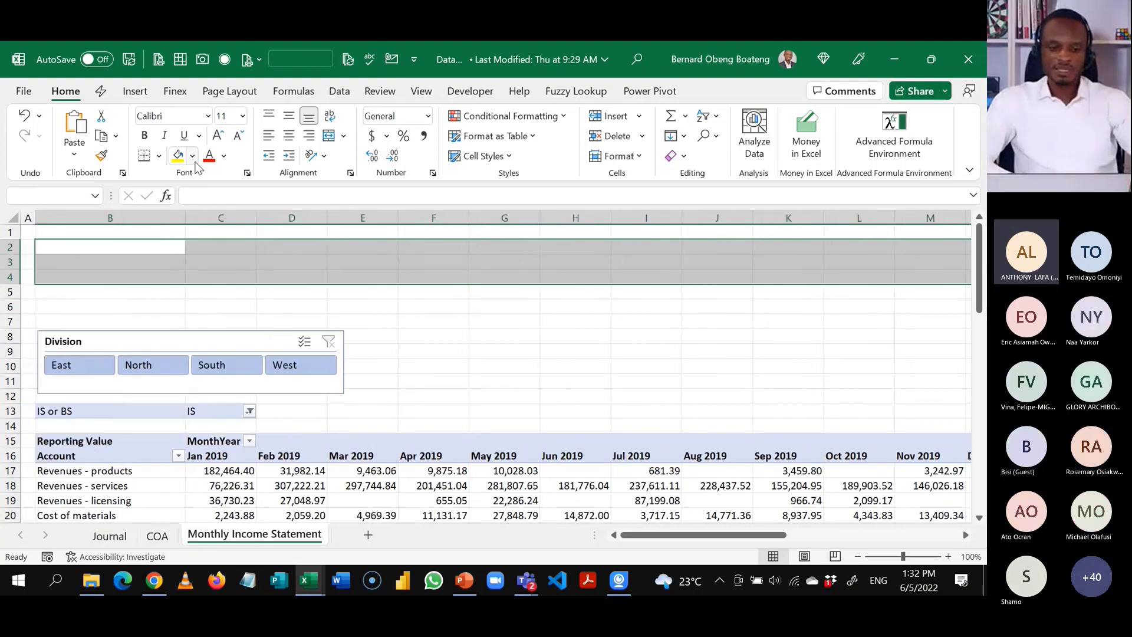
pyautogui.click(193, 156)
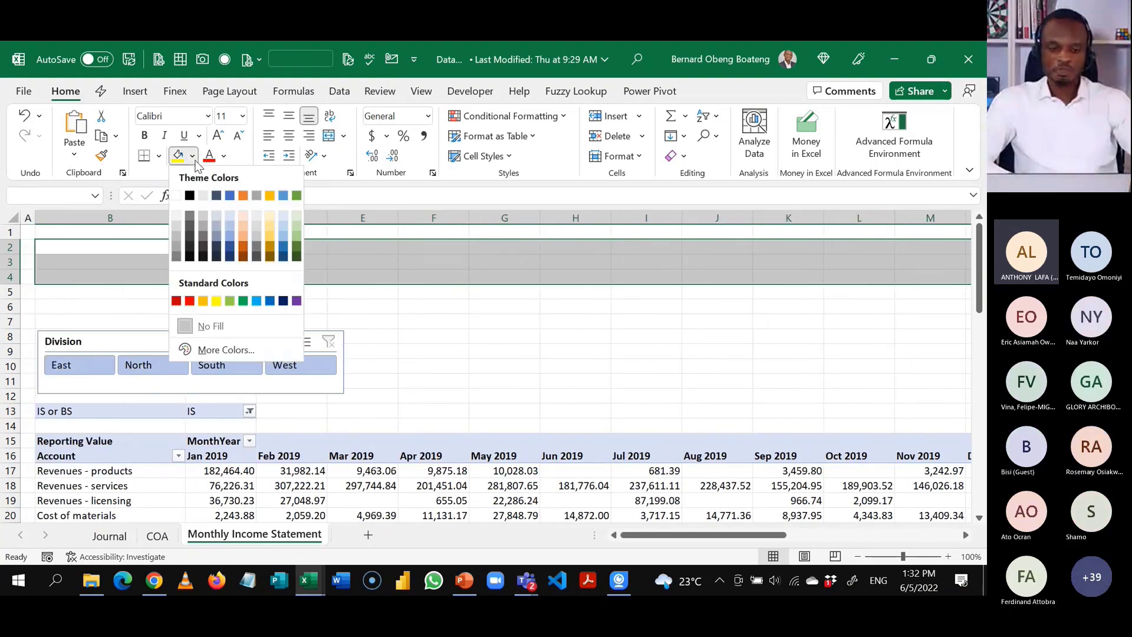
pyautogui.click(272, 300)
pyautogui.click(225, 157)
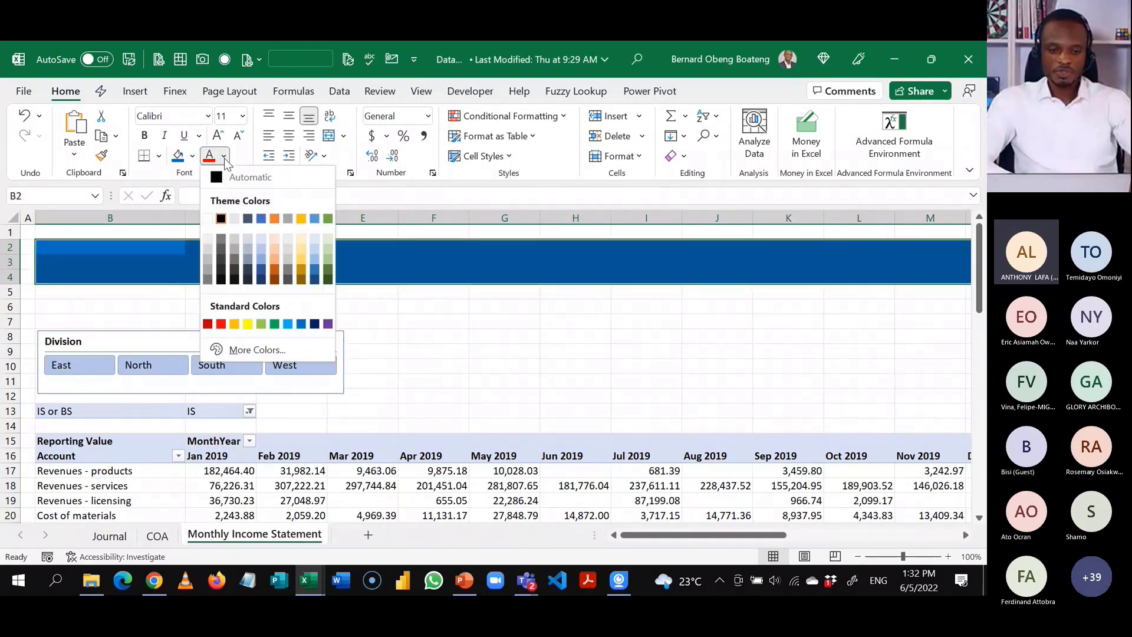
pyautogui.click(208, 218)
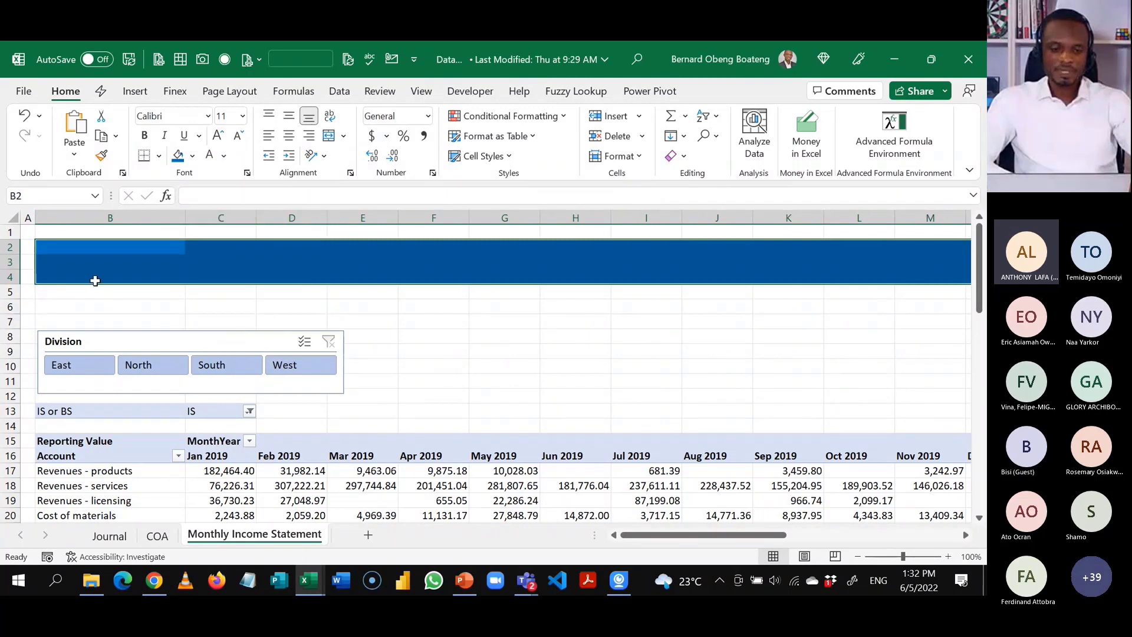
# Enter the title "Income Statement from Jan 2019 - Dec 2020" in B4 and make it bold.
pyautogui.click(93, 274)
pyautogui.write('Income ')
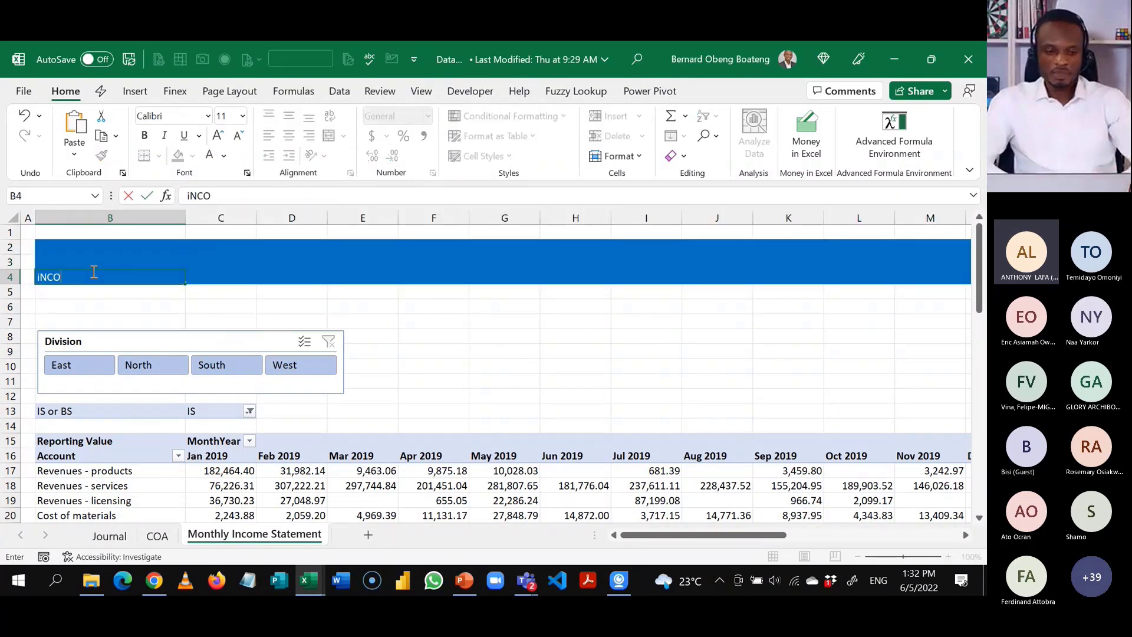
pyautogui.write('Statement fo')
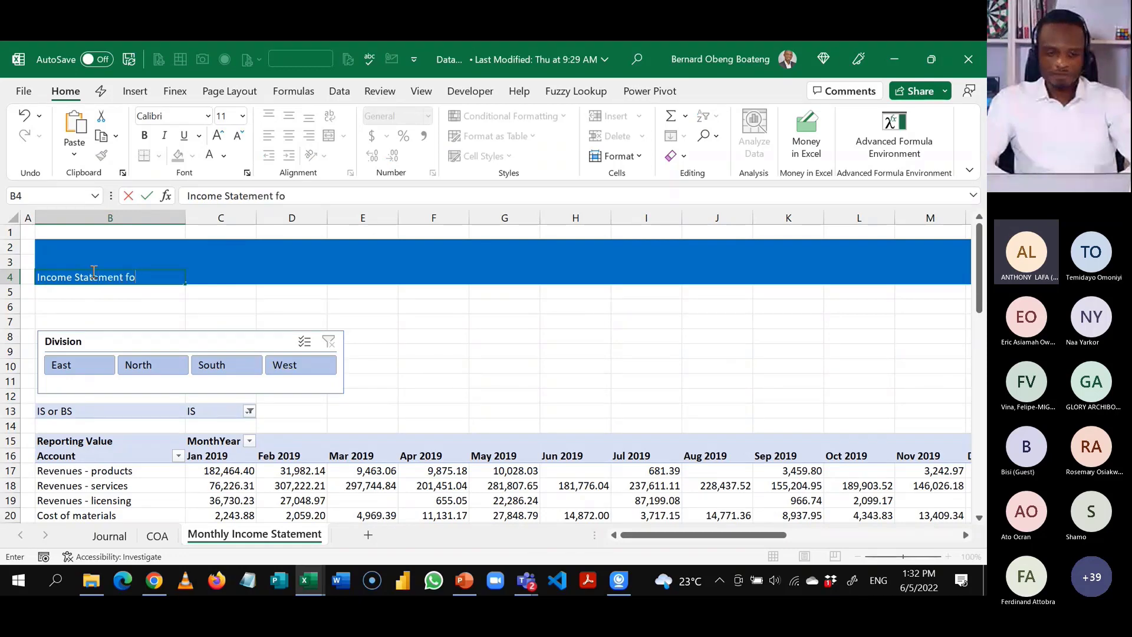
pyautogui.write('rm Ja')
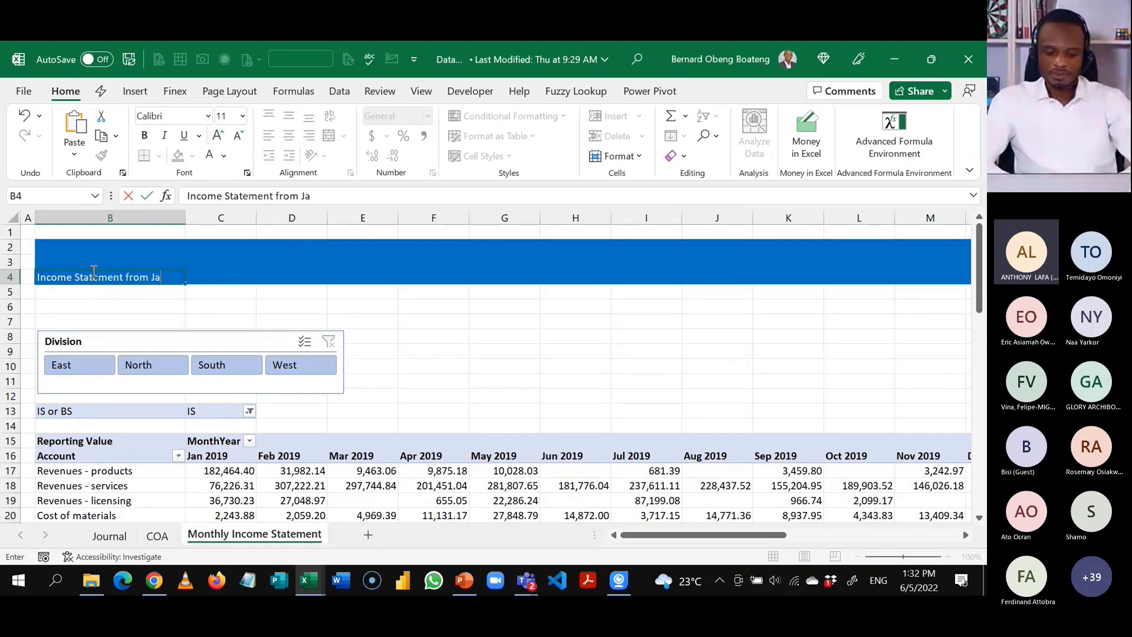
pyautogui.write('n 2019')
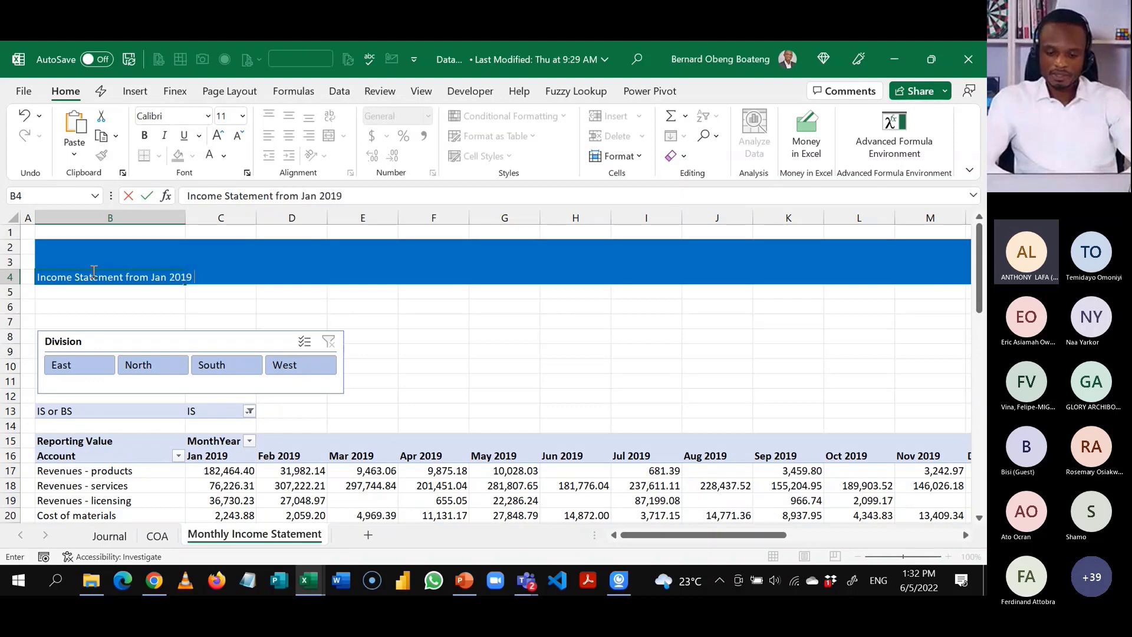
pyautogui.write(' - Dec 2')
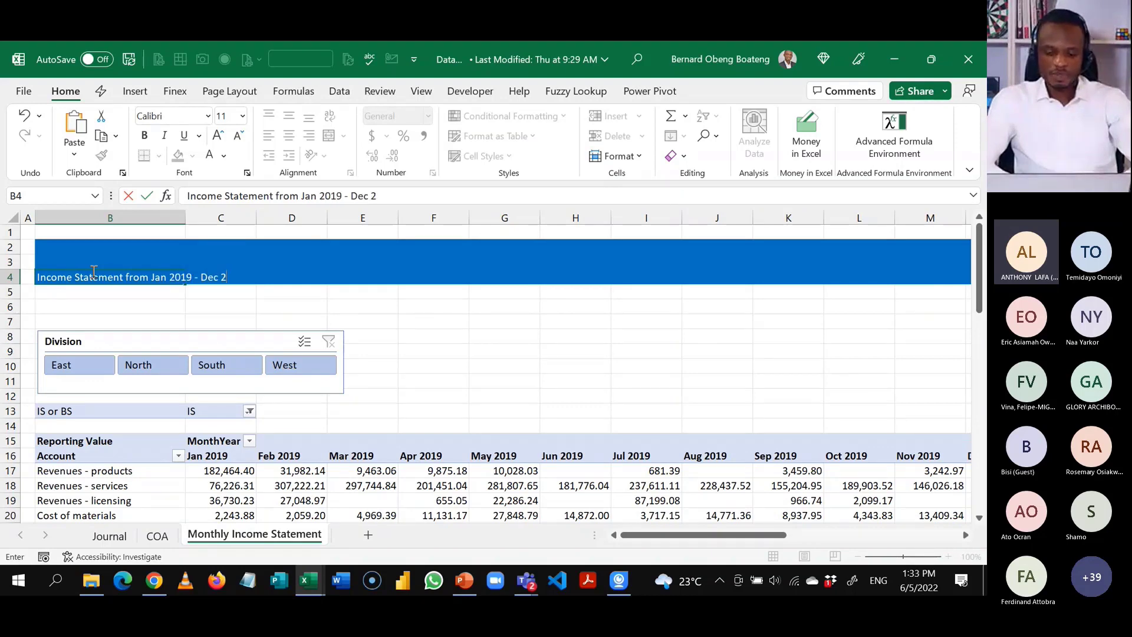
pyautogui.write('020')
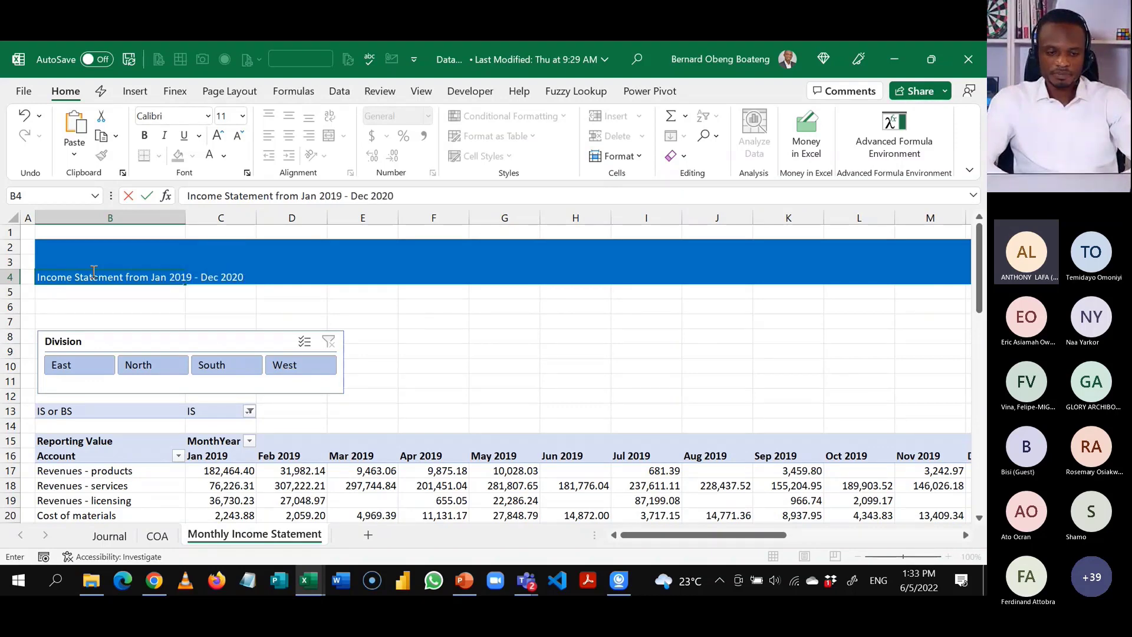
pyautogui.hotkey('ctrl', 'Return')
pyautogui.hotkey('ctrl', 'b')
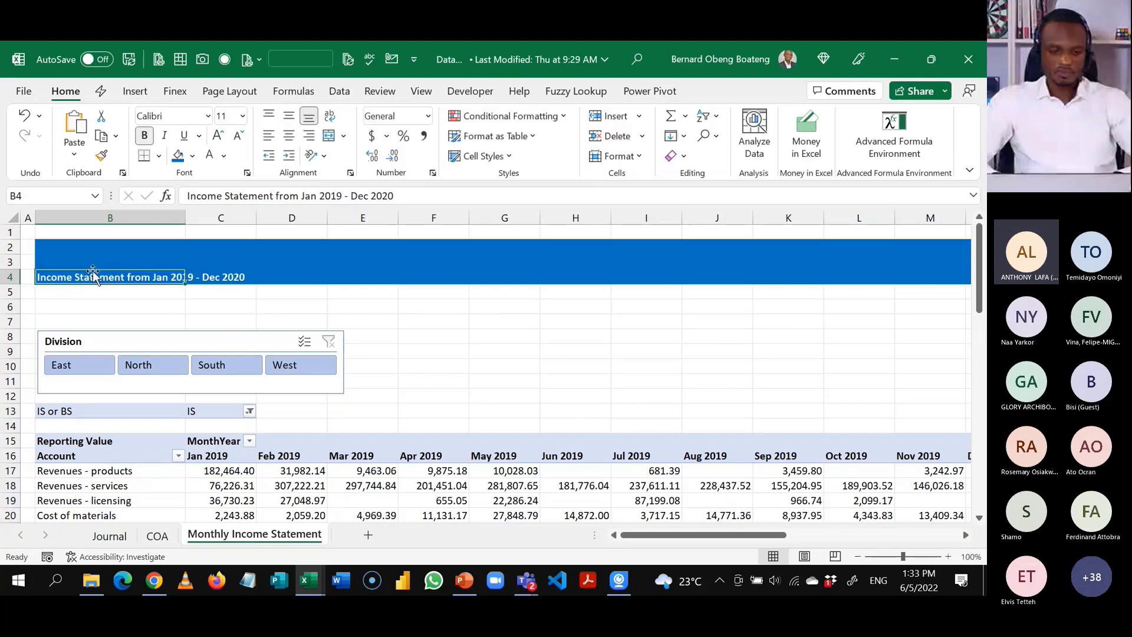
# Look over the income statement layout from the title down through the account rows to Direct labor costs.
pyautogui.press('Down')
pyautogui.press('Down')
pyautogui.press('Down')
pyautogui.press('Down')
pyautogui.press('Down')
pyautogui.press('Down')
pyautogui.press('Down')
pyautogui.press('Down')
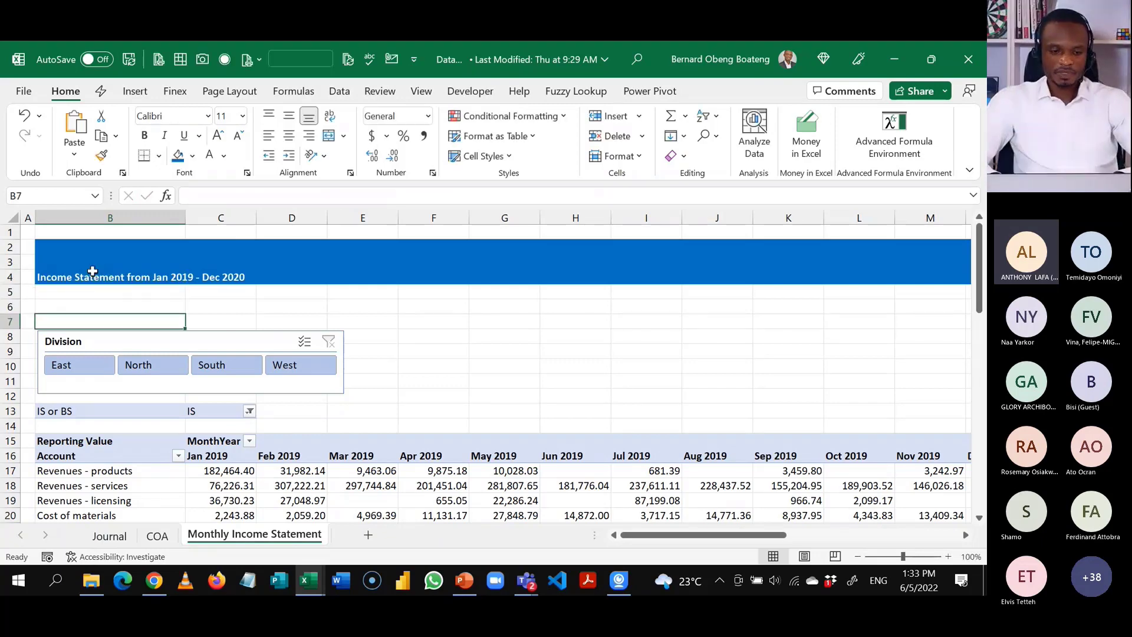
pyautogui.press('Right')
pyautogui.press('Down')
pyautogui.press('Down')
pyautogui.press('Down')
pyautogui.press('Down')
pyautogui.press('Down')
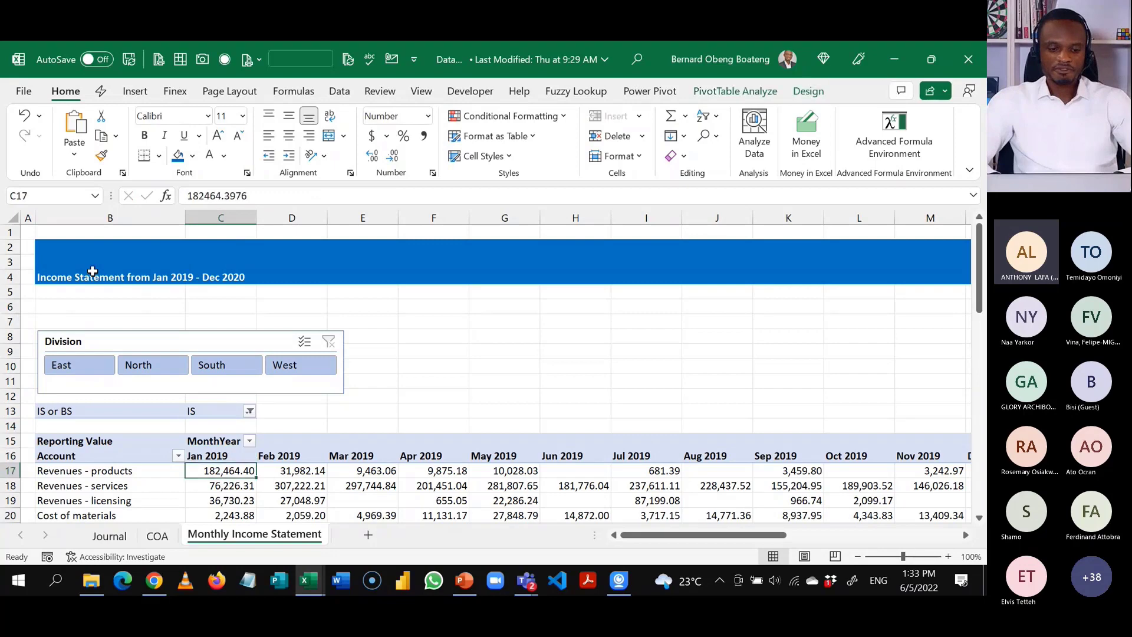
pyautogui.press('Left')
pyautogui.press('Down')
pyautogui.press('Down')
pyautogui.press('Down')
pyautogui.press('Down')
pyautogui.press('Down')
pyautogui.press('Down')
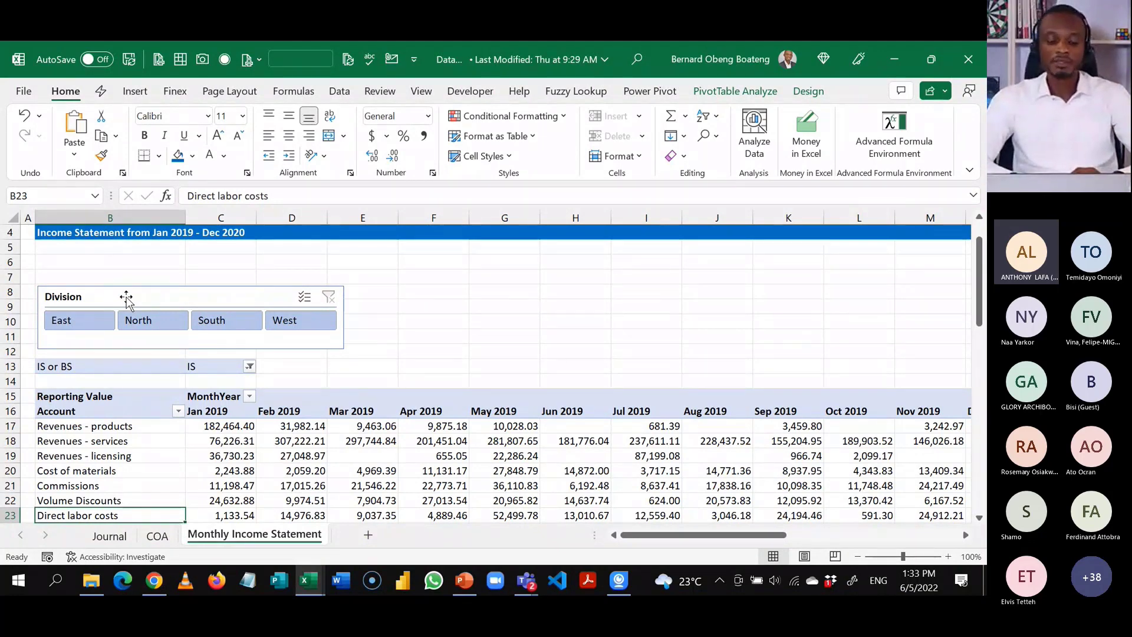
# Convert the PivotTable to formulas with OLAP Tools, including the report filters.
pyautogui.click(158, 426)
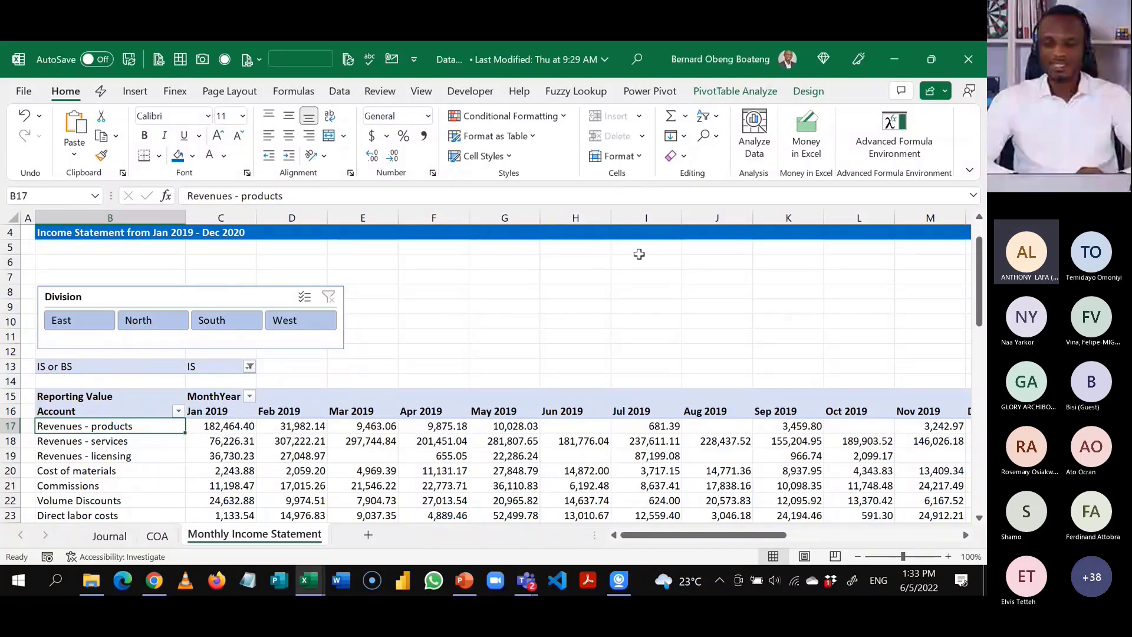
pyautogui.click(696, 99)
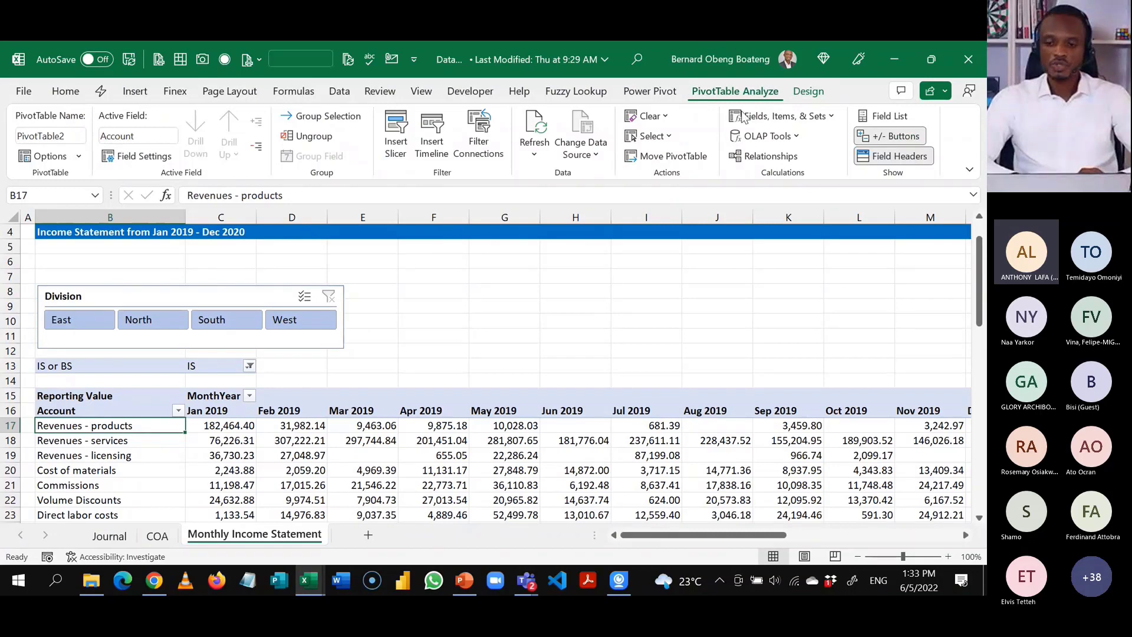
pyautogui.click(796, 137)
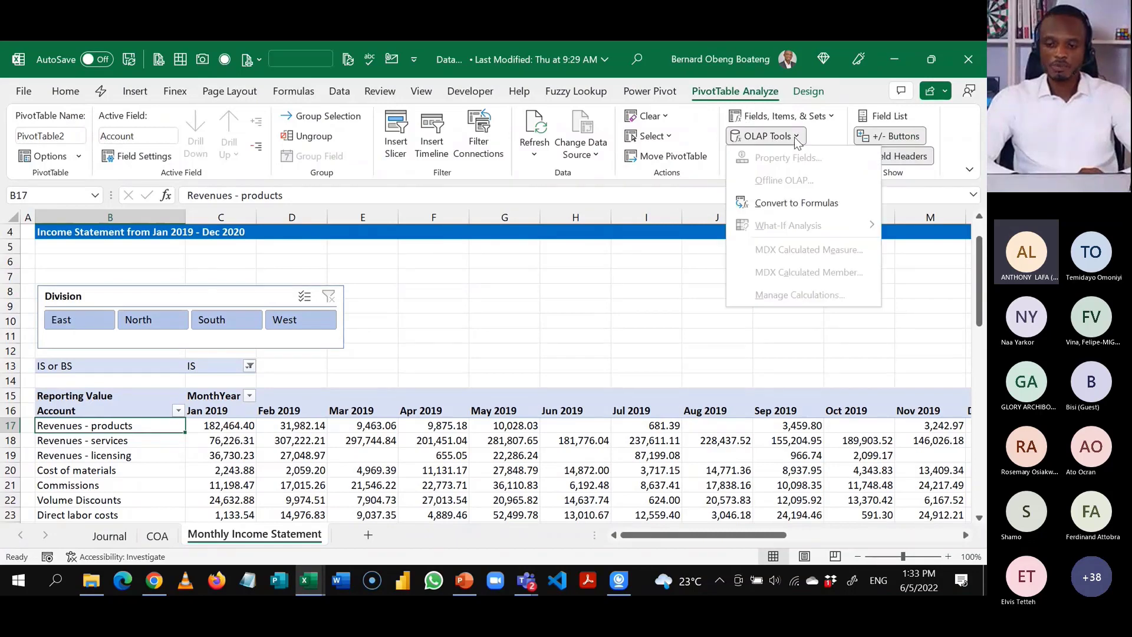
pyautogui.click(791, 203)
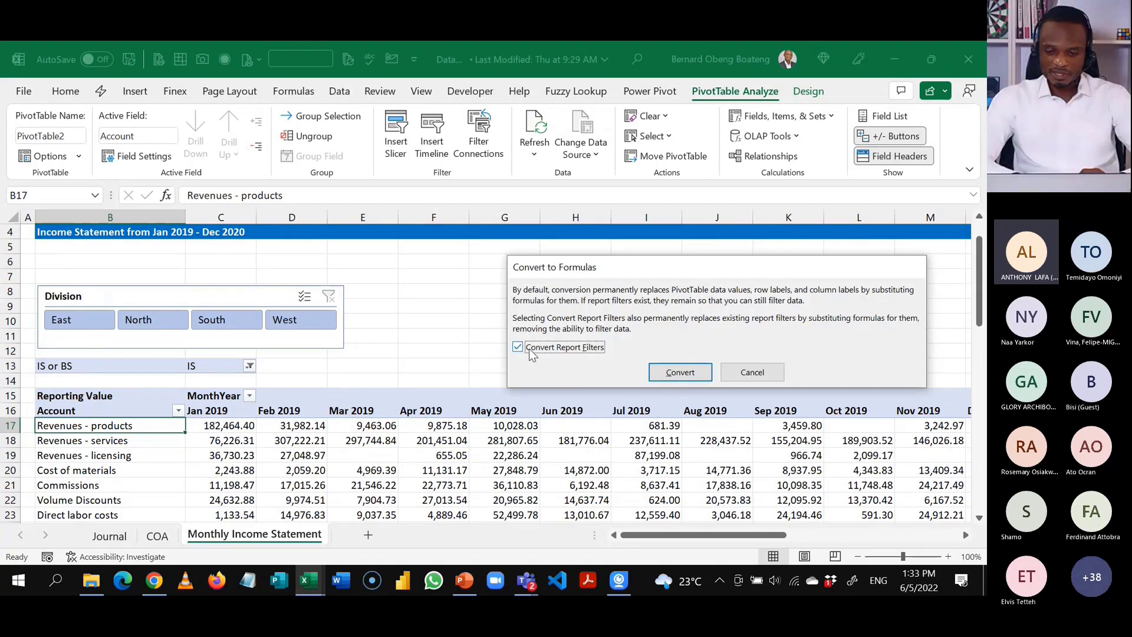
pyautogui.click(678, 372)
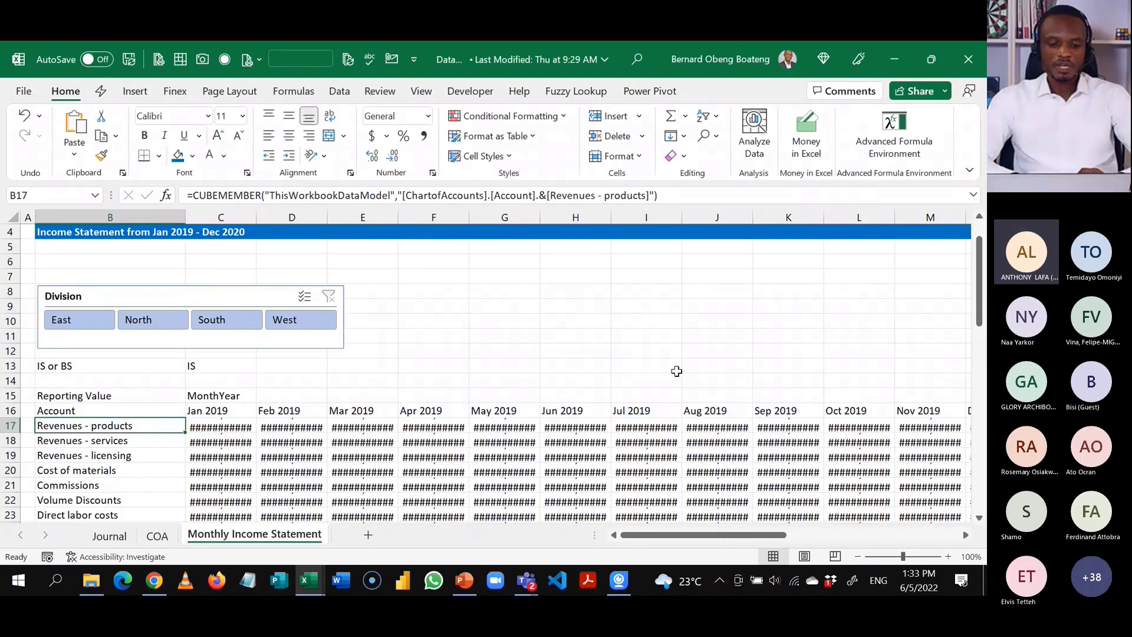
# Inspect the cube formula in D17, test the Division slicer with West, and clear the slicer filter.
pyautogui.click(319, 423)
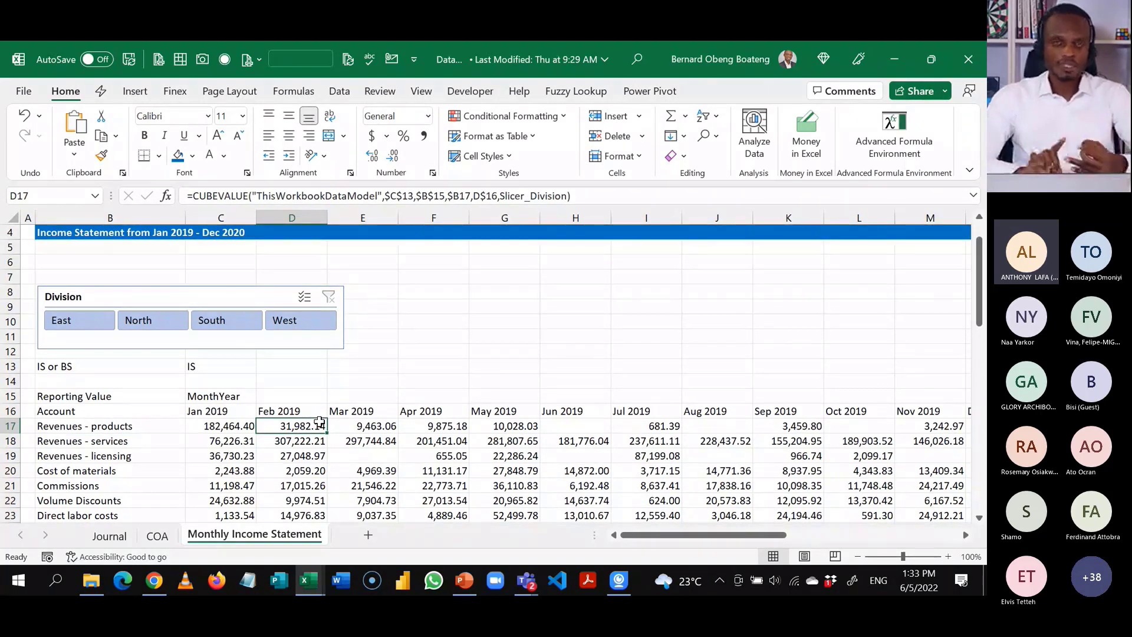
pyautogui.click(278, 322)
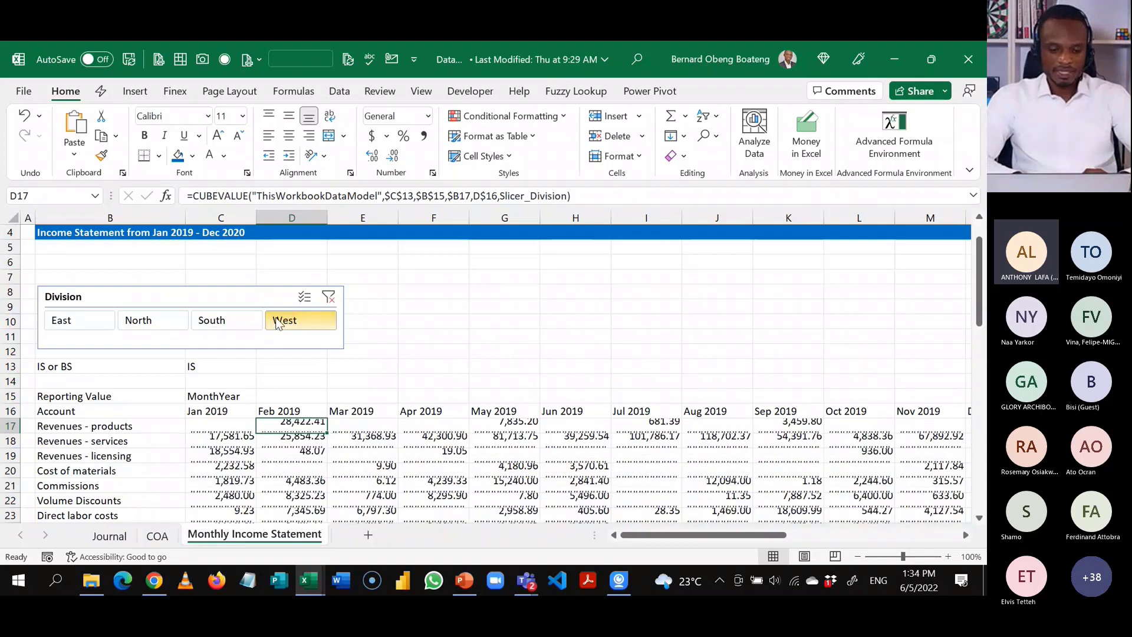
pyautogui.click(329, 299)
# Insert a blank row at row 20, between Revenues - licensing and Cost of materials.
pyautogui.click(192, 441)
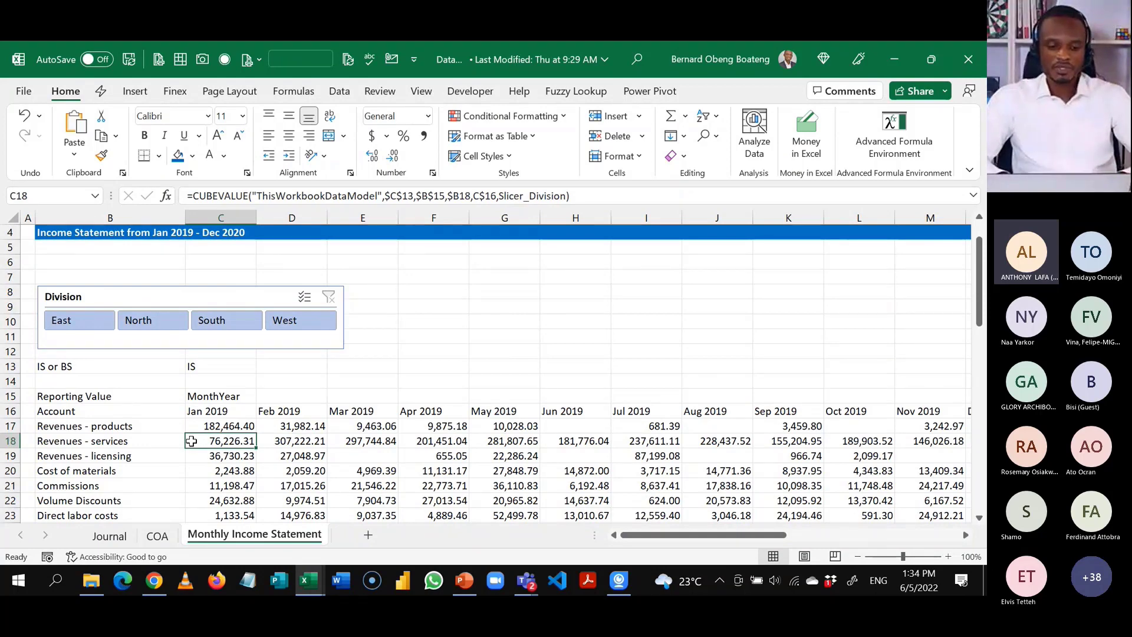
pyautogui.press('Left')
pyautogui.press('Down')
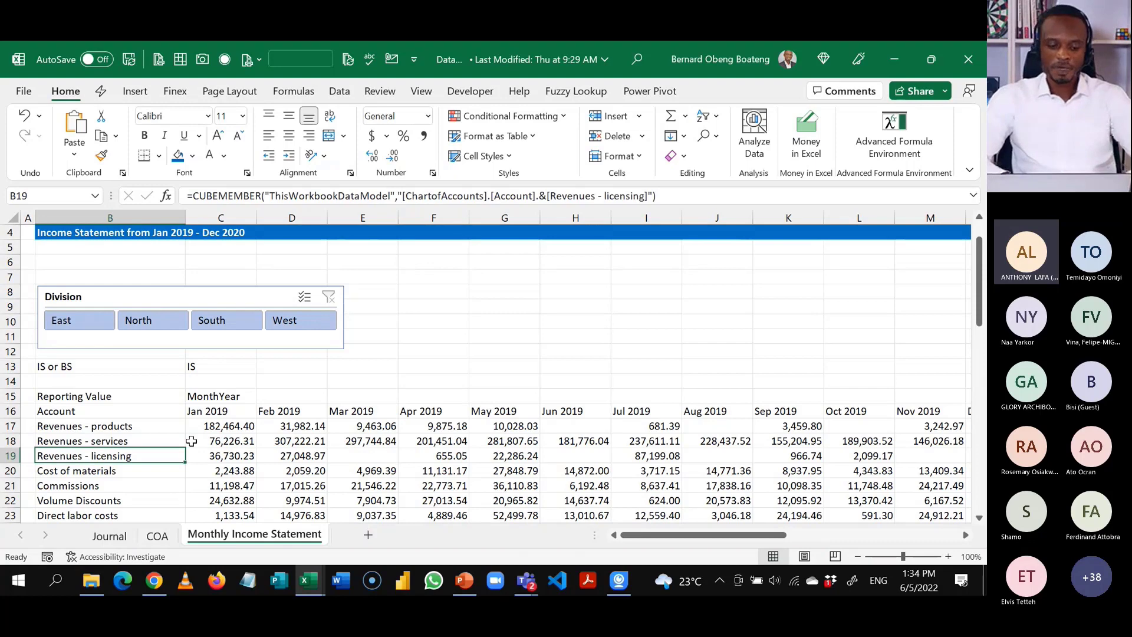
pyautogui.press('Down')
pyautogui.hotkey('alt', 'h')
pyautogui.press('i')
pyautogui.press('r')
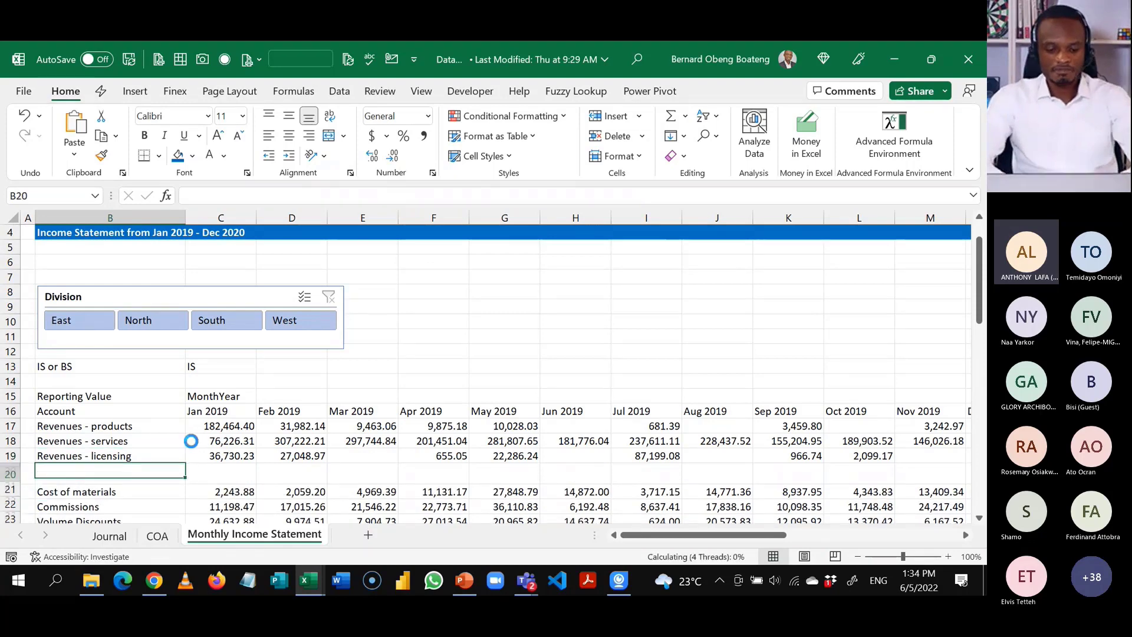
# Insert two more blank rows above Cost of materials and one blank row above Revenues - products.
pyautogui.press('F4')
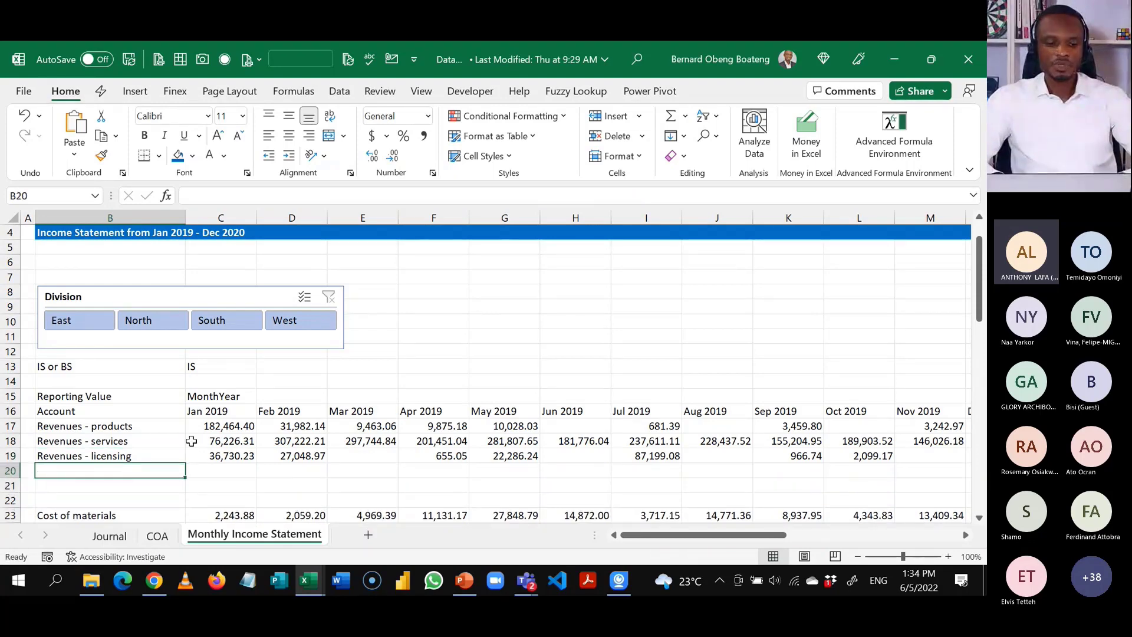
pyautogui.press('Up')
pyautogui.press('Up')
pyautogui.press('Up')
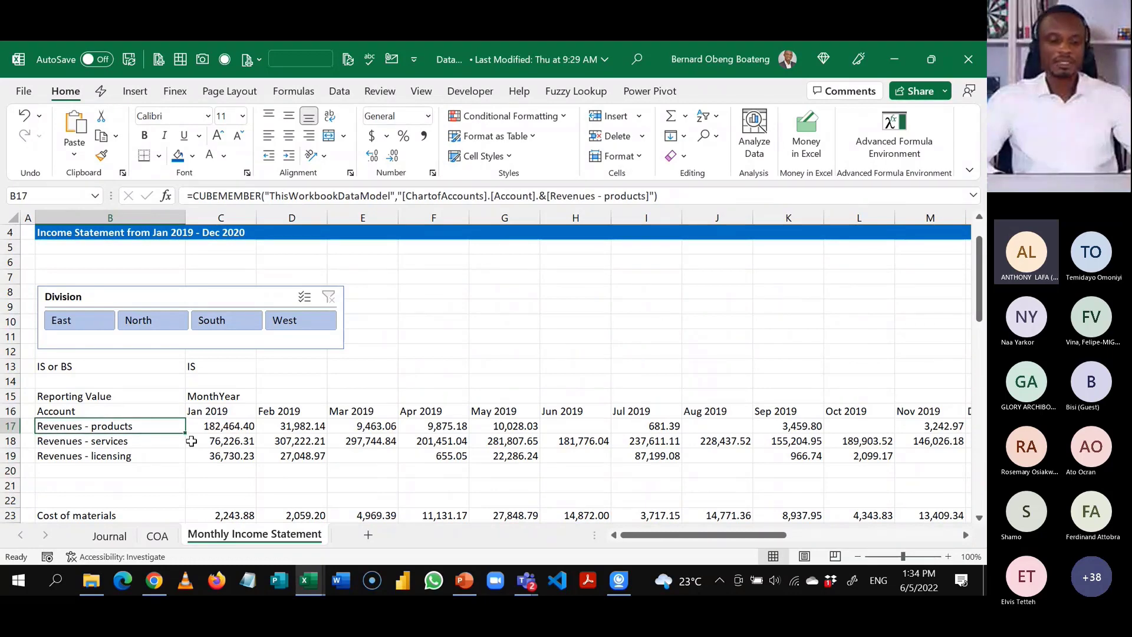
pyautogui.press('F4')
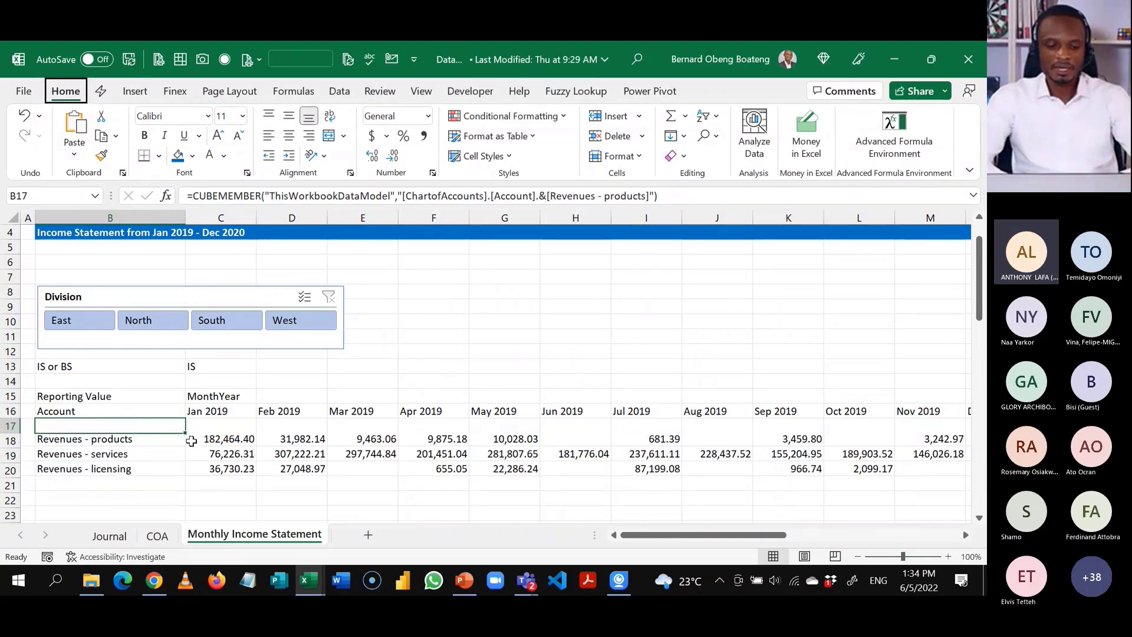
# Insert a new column before the account names and set its width to 20.
pyautogui.hotkey('alt', 'h')
pyautogui.press('i')
pyautogui.press('c')
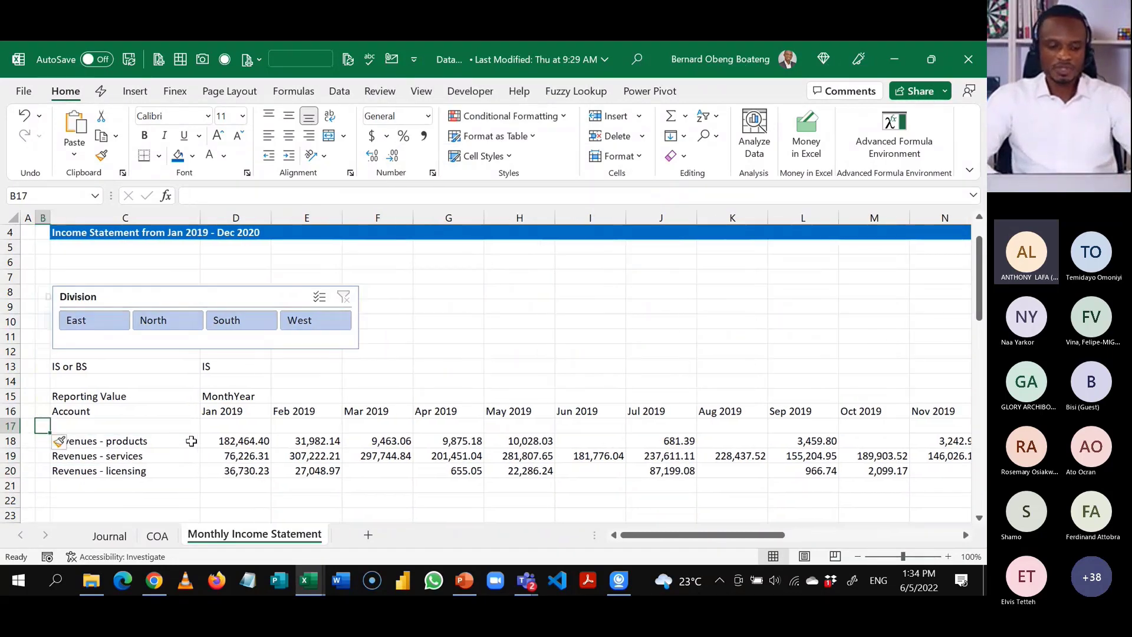
pyautogui.hotkey('alt', 'h')
pyautogui.write('ow')
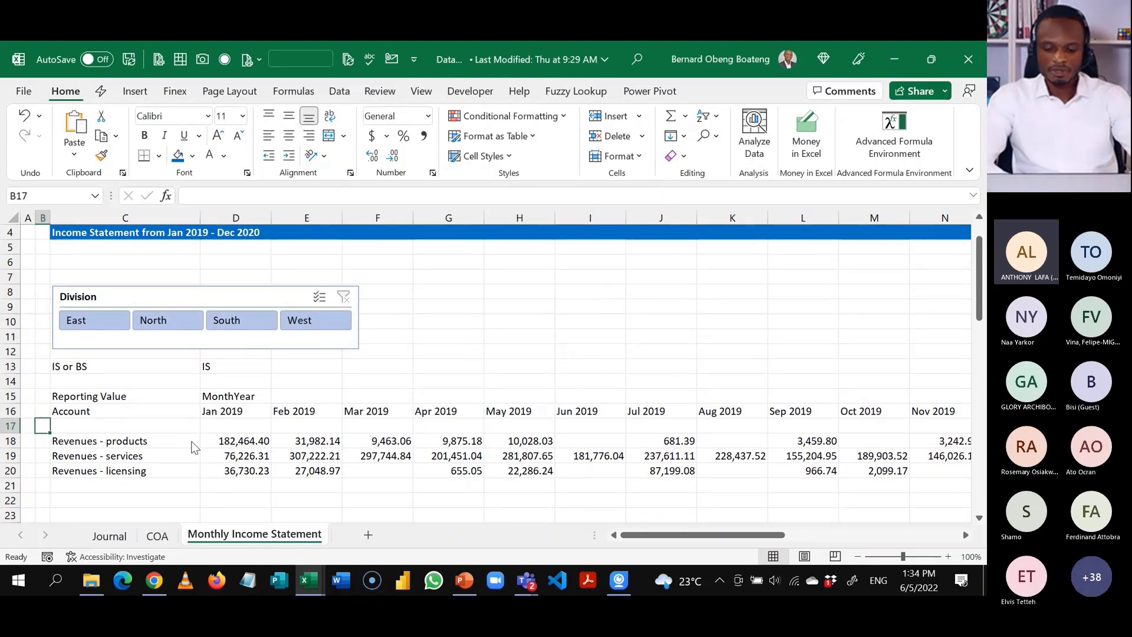
pyautogui.write('20')
pyautogui.press('Return')
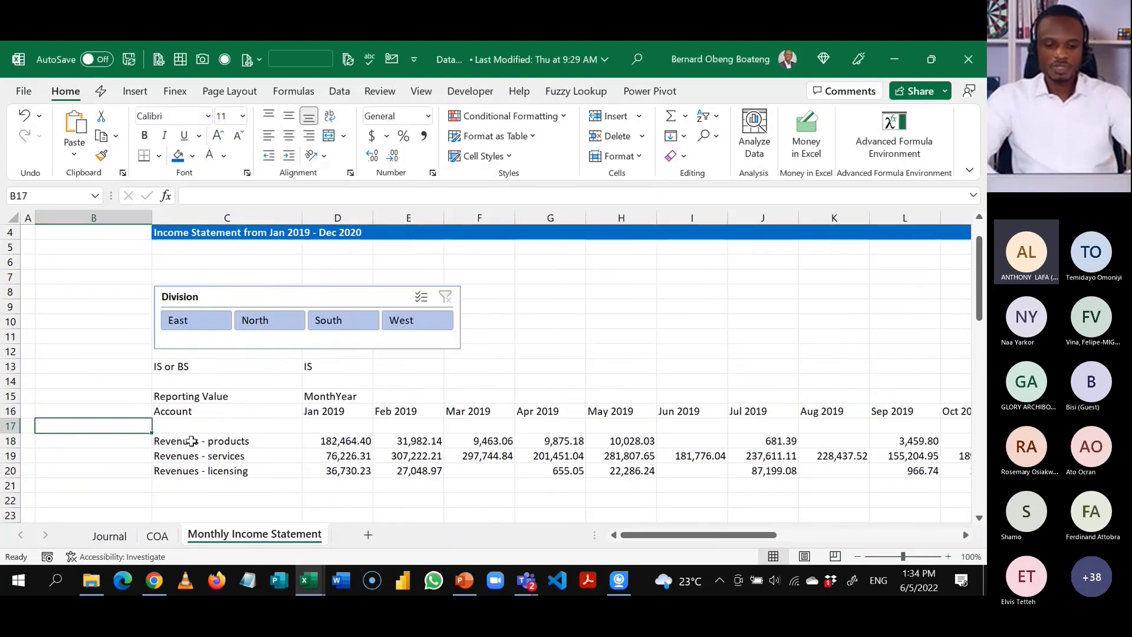
# Enter the heading Revenue in B17 and make it bold.
pyautogui.write('Revenue')
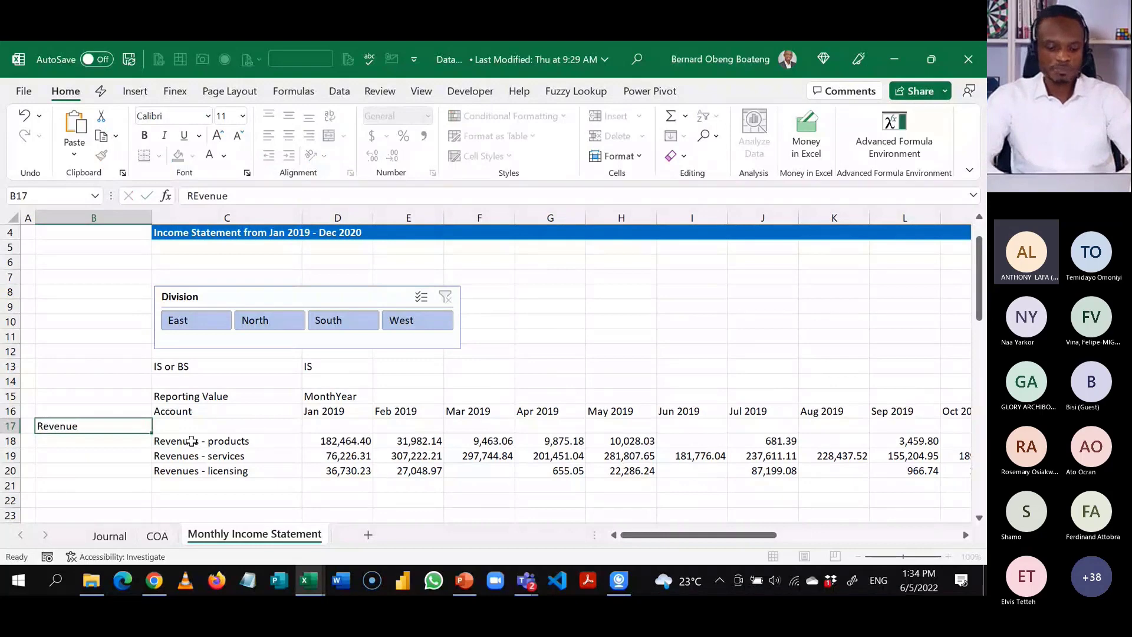
pyautogui.press('Return')
pyautogui.press('Up')
pyautogui.hotkey('ctrl', 'b')
pyautogui.press('Down')
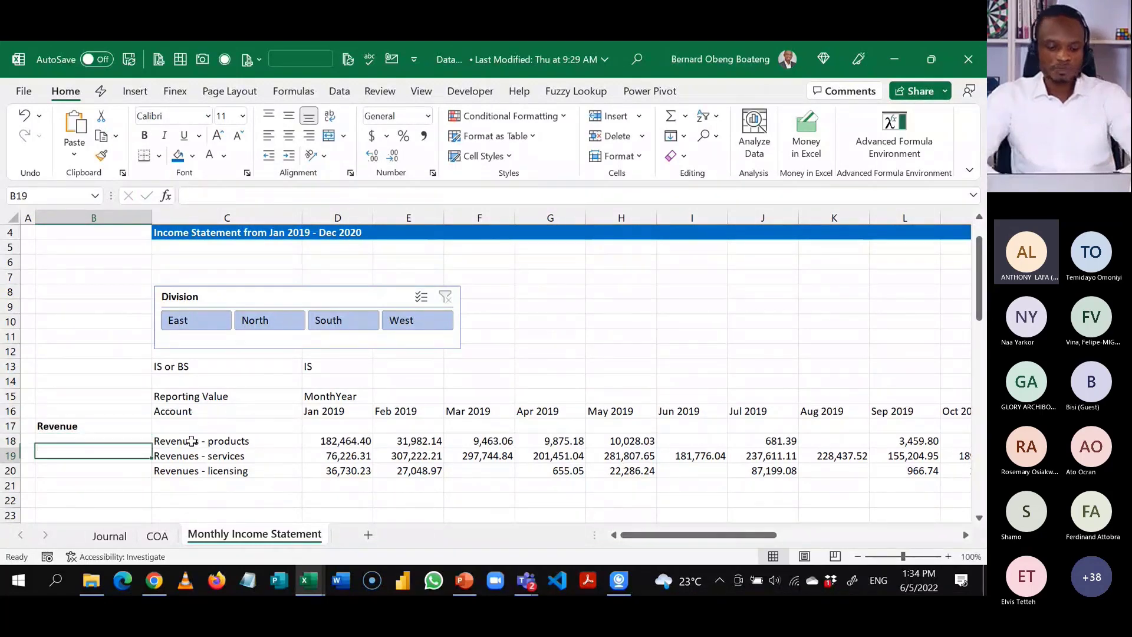
# Clear the MonthYear label in D15 and the IS or BS label in C13.
pyautogui.press('Up')
pyautogui.press('Up')
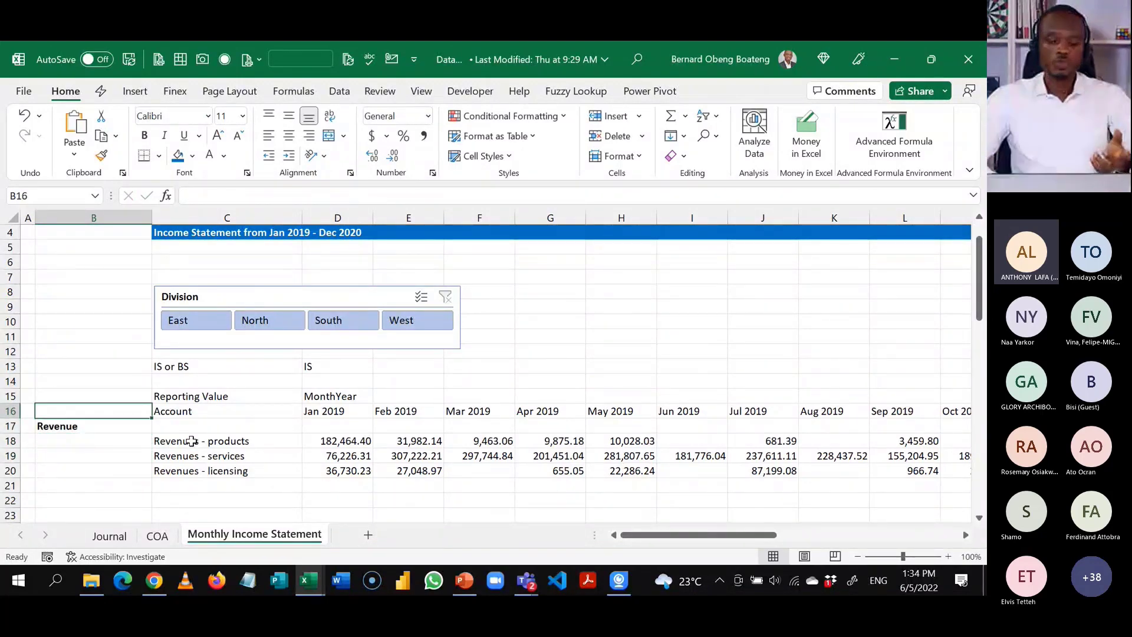
pyautogui.press('Right')
pyautogui.press('Right')
pyautogui.press('Up')
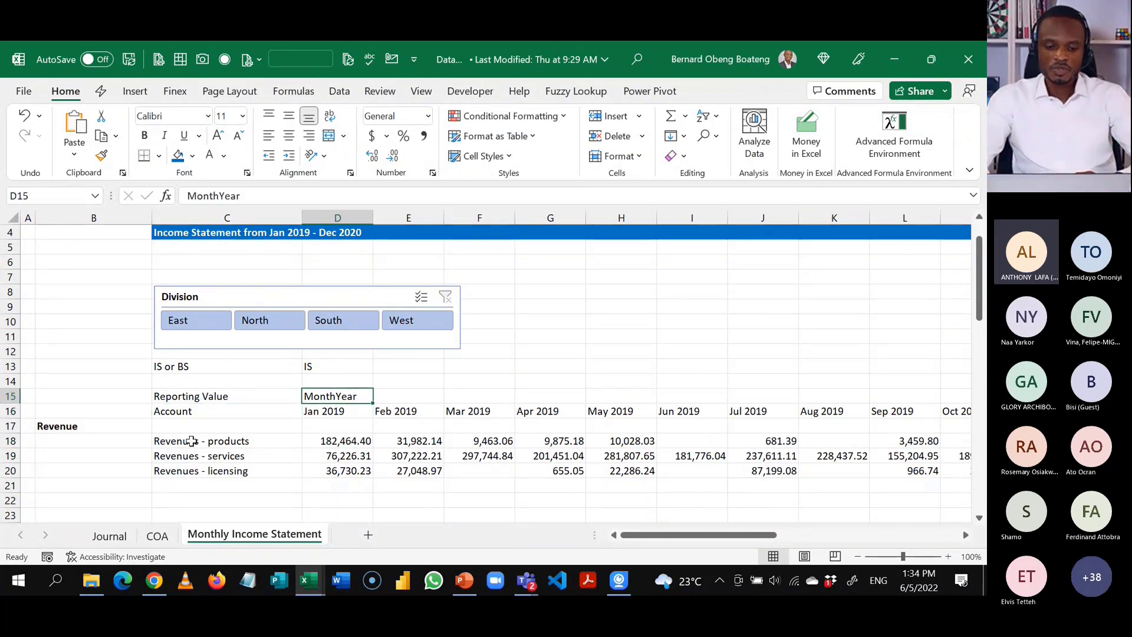
pyautogui.press('Delete')
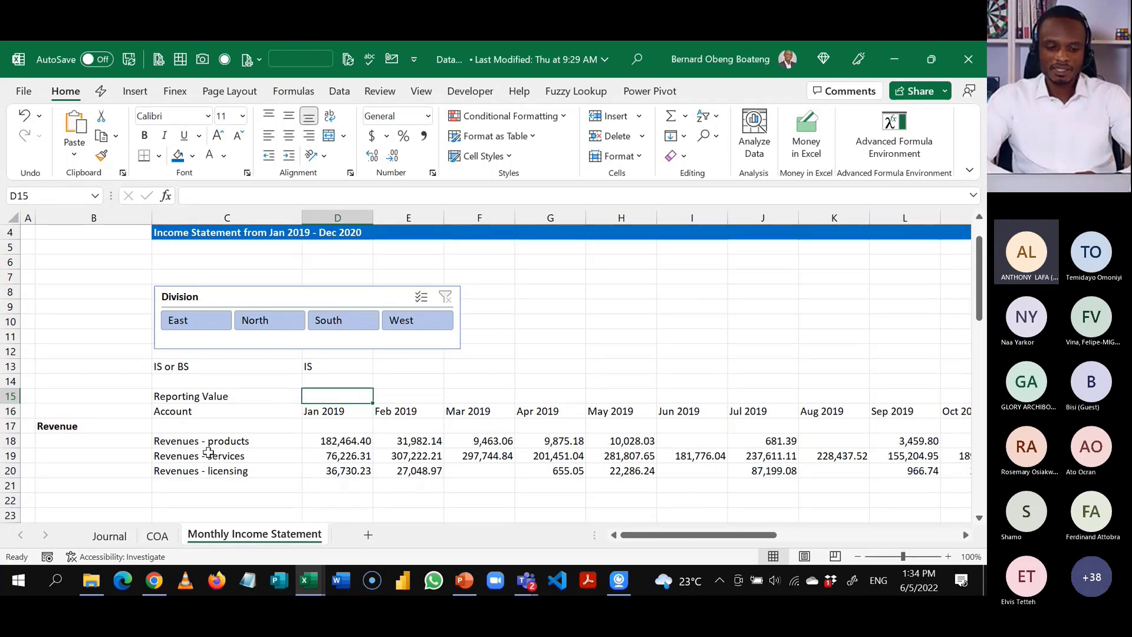
pyautogui.click(231, 365)
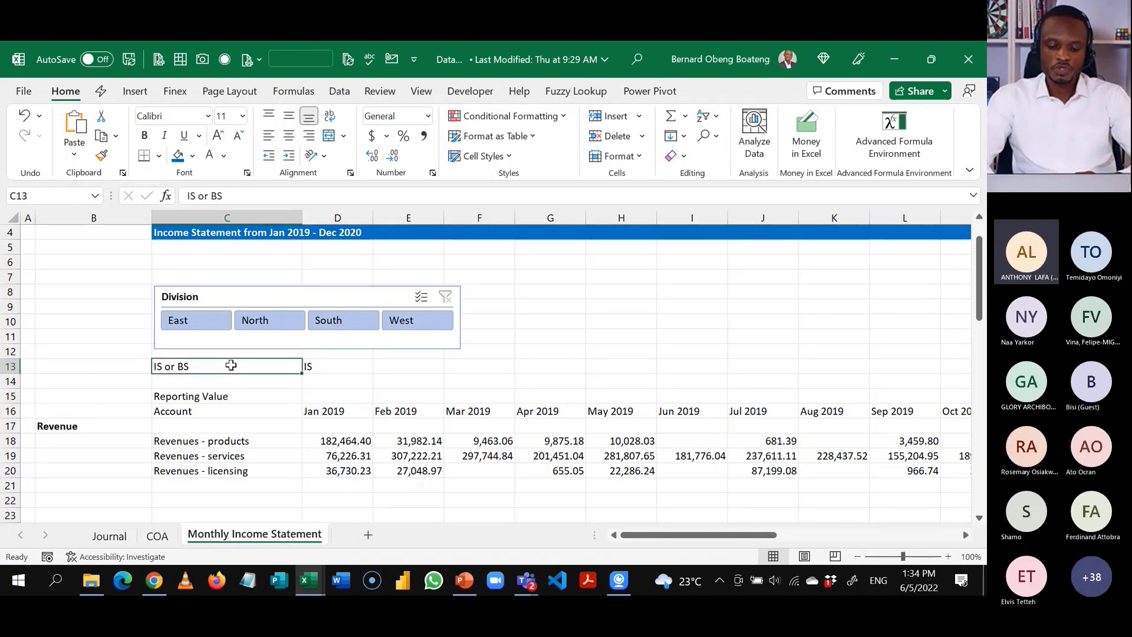
pyautogui.press('Delete')
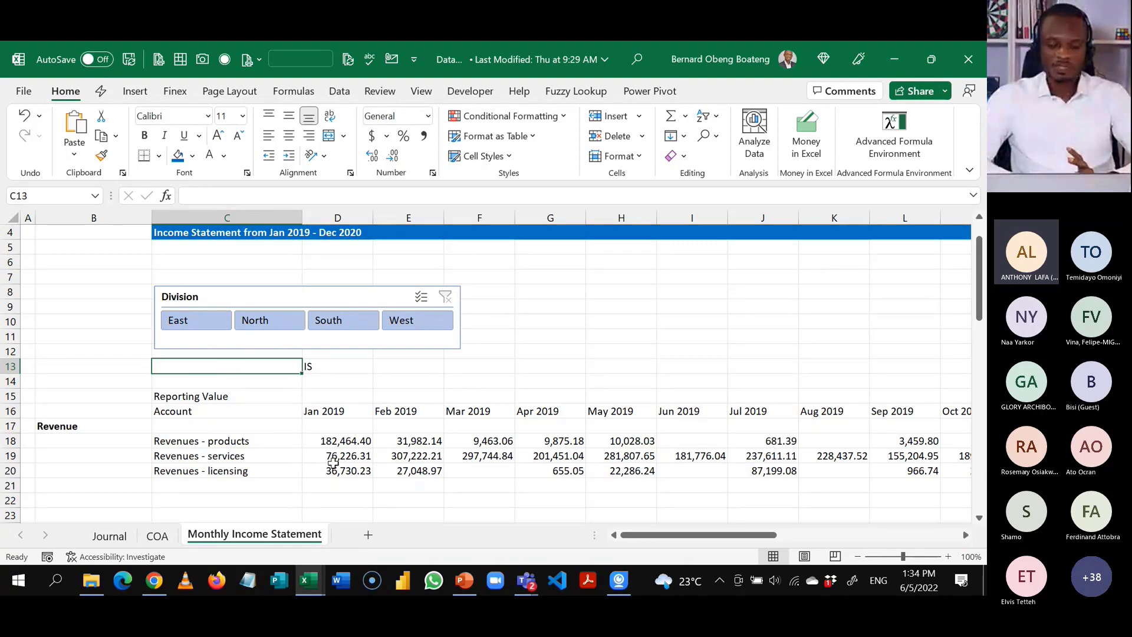
# Examine which cells the CUBEVALUE formula in D18 refers to.
pyautogui.click(339, 439)
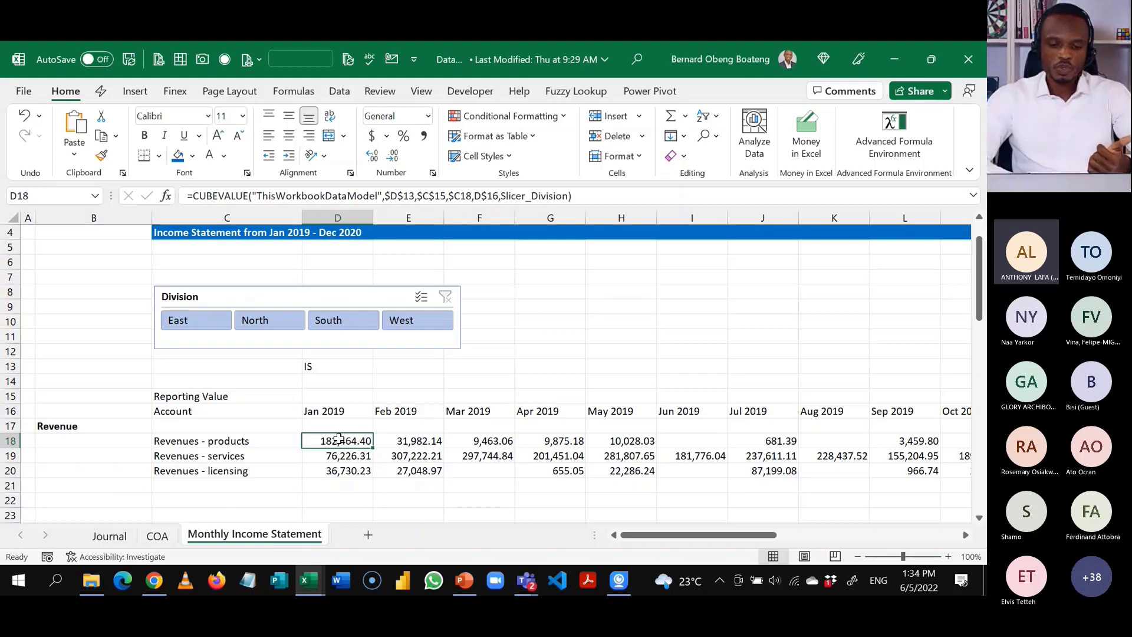
pyautogui.doubleClick(339, 440)
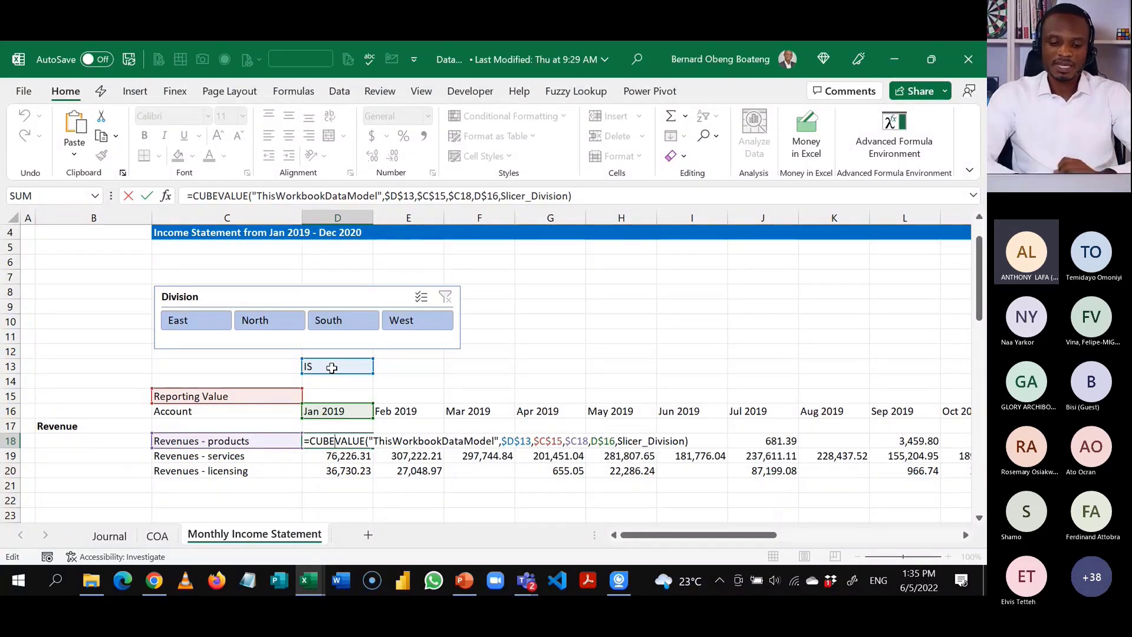
pyautogui.press('Return')
pyautogui.click(346, 443)
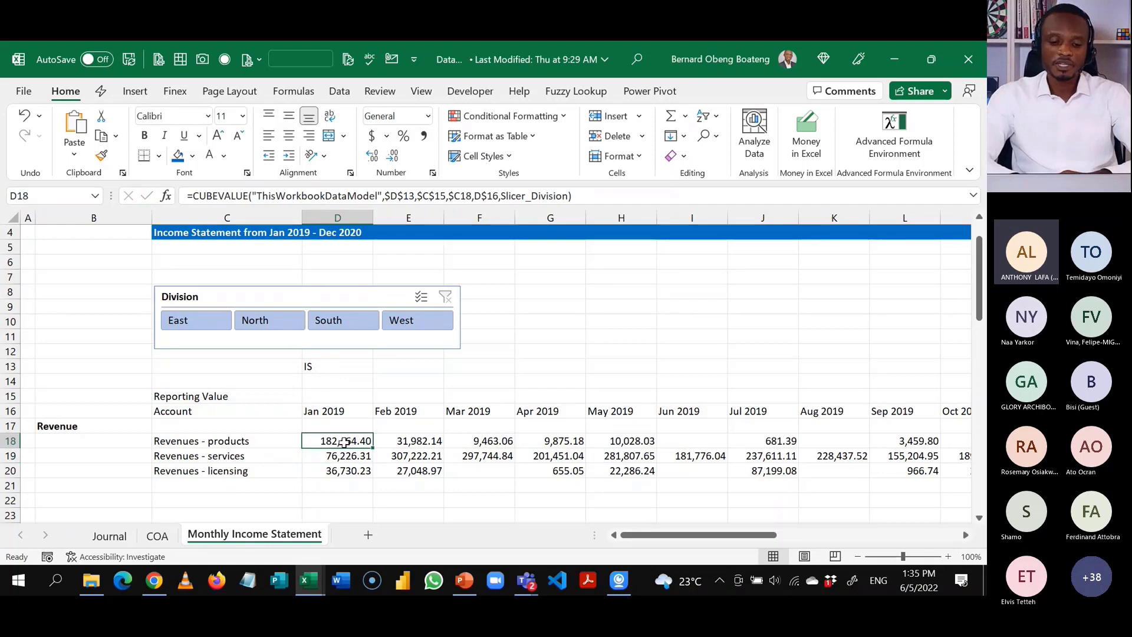
# Move the Reporting Value cell from C15 to B15 and the IS cell from D13 to B13.
pyautogui.click(255, 396)
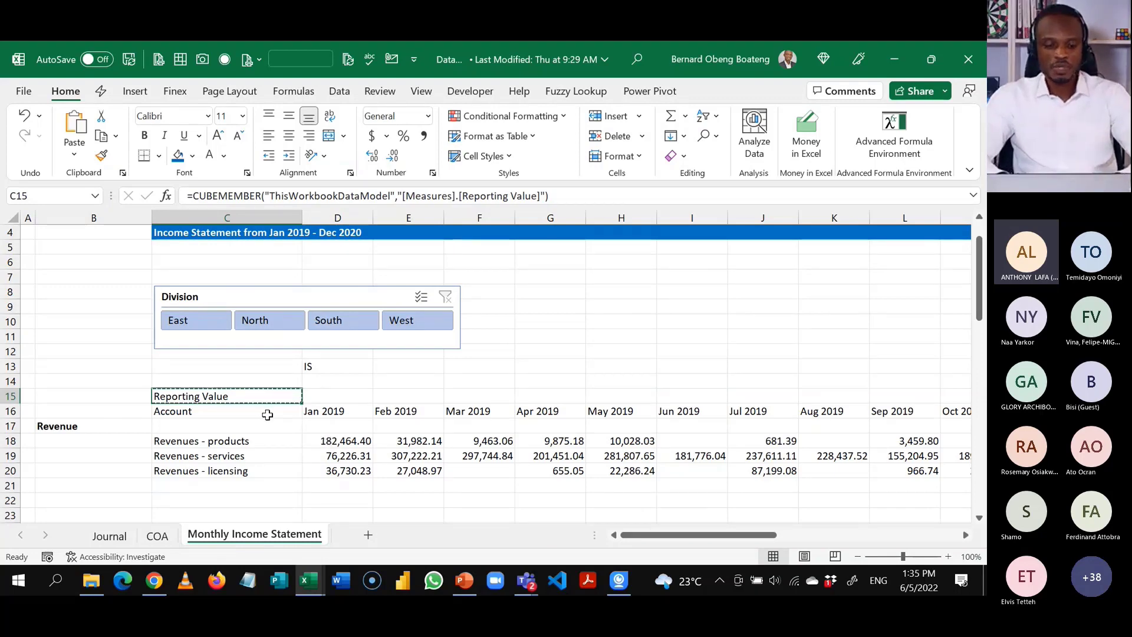
pyautogui.hotkey('ctrl', 'c')
pyautogui.press('Left')
pyautogui.hotkey('ctrl', 'v')
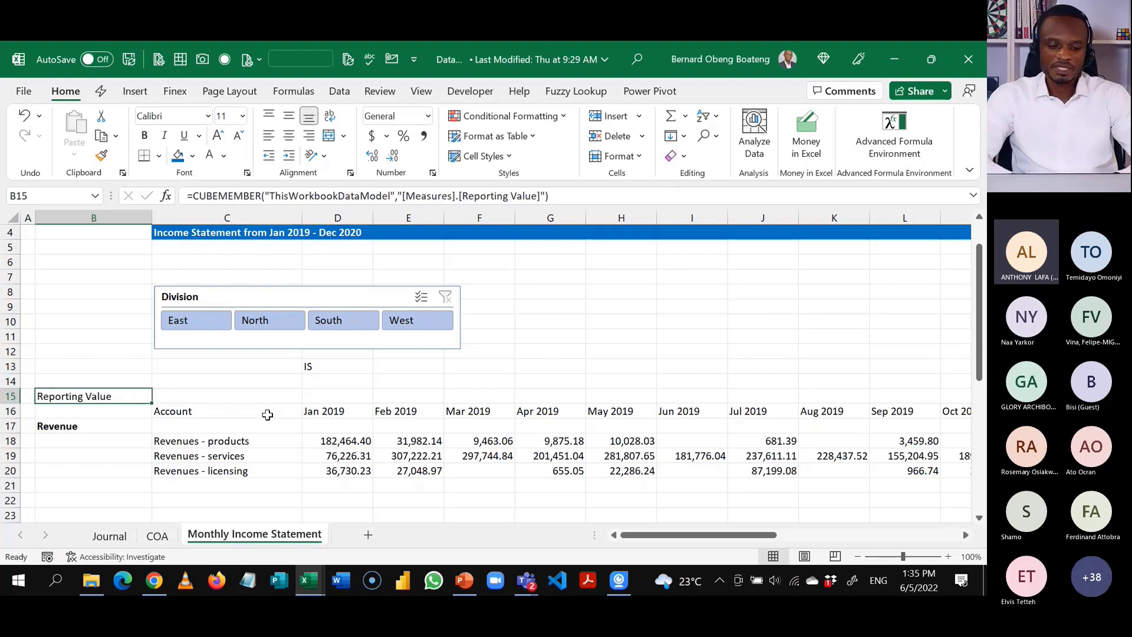
pyautogui.click(329, 364)
pyautogui.hotkey('ctrl', 'c')
pyautogui.press('Left')
pyautogui.press('Left')
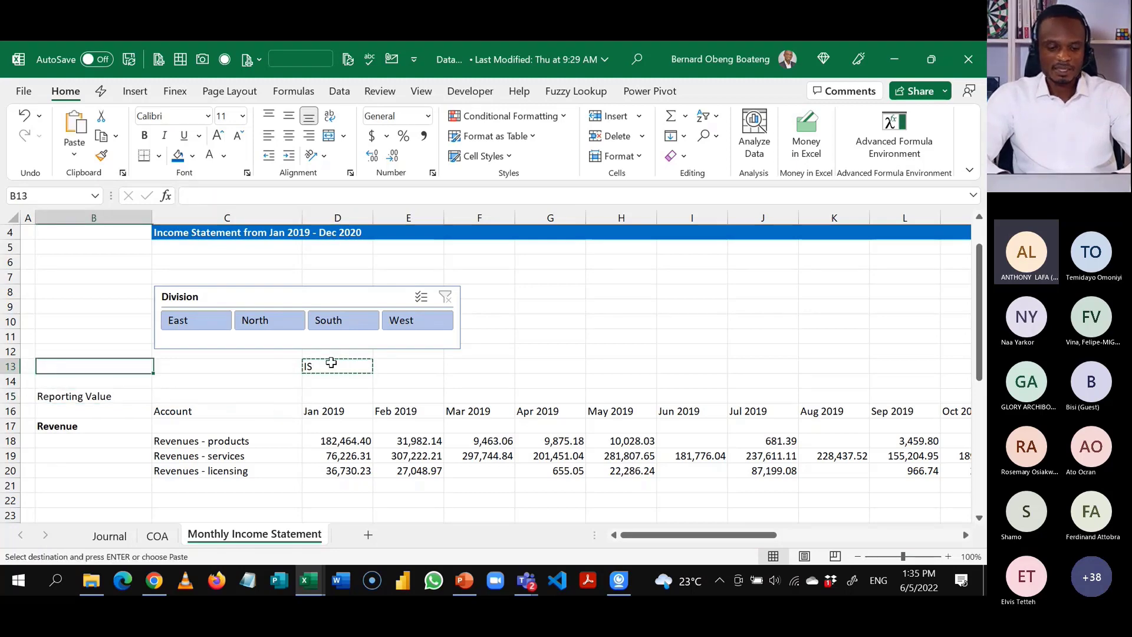
pyautogui.hotkey('ctrl', 'v')
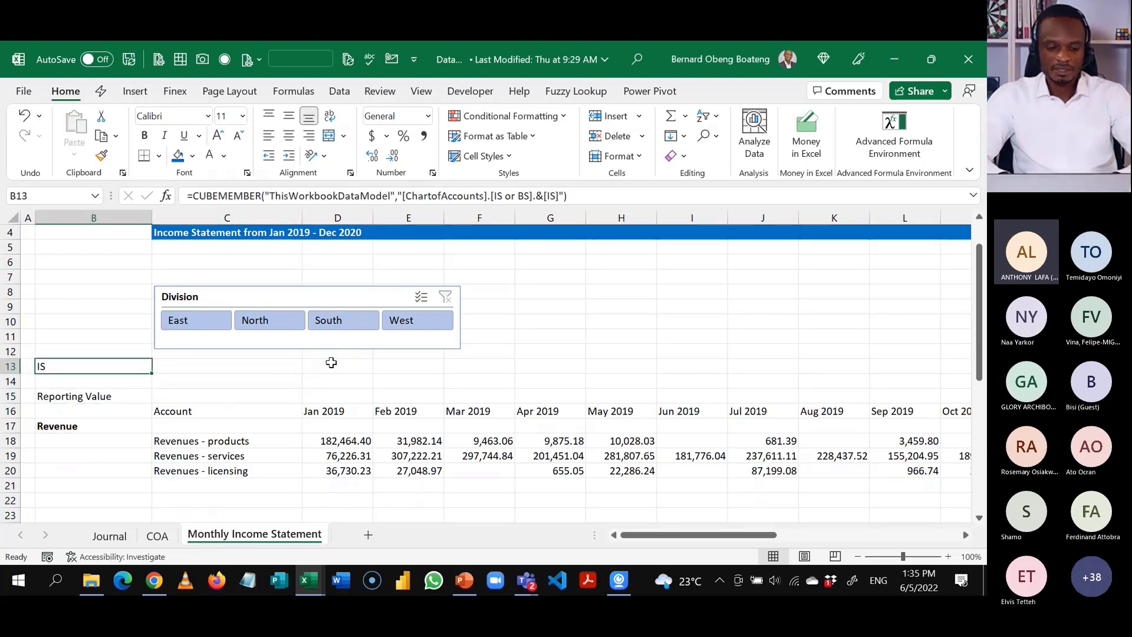
# Check the references in the D18 cube formula against the moved IS and Reporting Value cells.
pyautogui.click(348, 440)
pyautogui.doubleClick(349, 440)
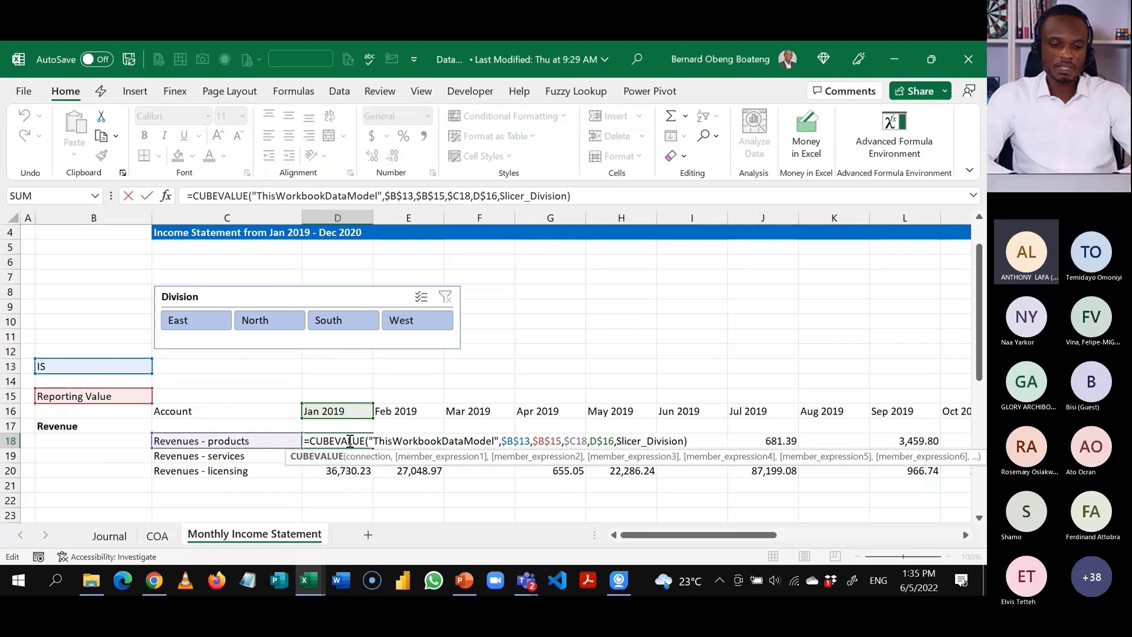
pyautogui.press('Escape')
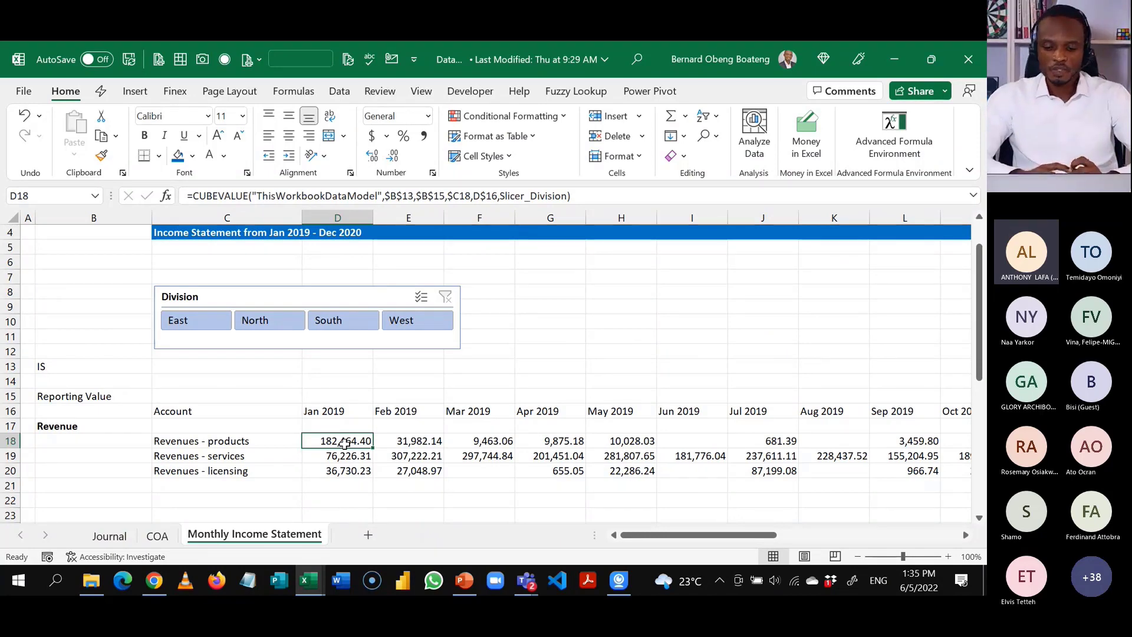
# Examine the Revenues - products row across the months, including the formulas behind its blank cells such as Jun 2019.
pyautogui.press('Up')
pyautogui.press('Down')
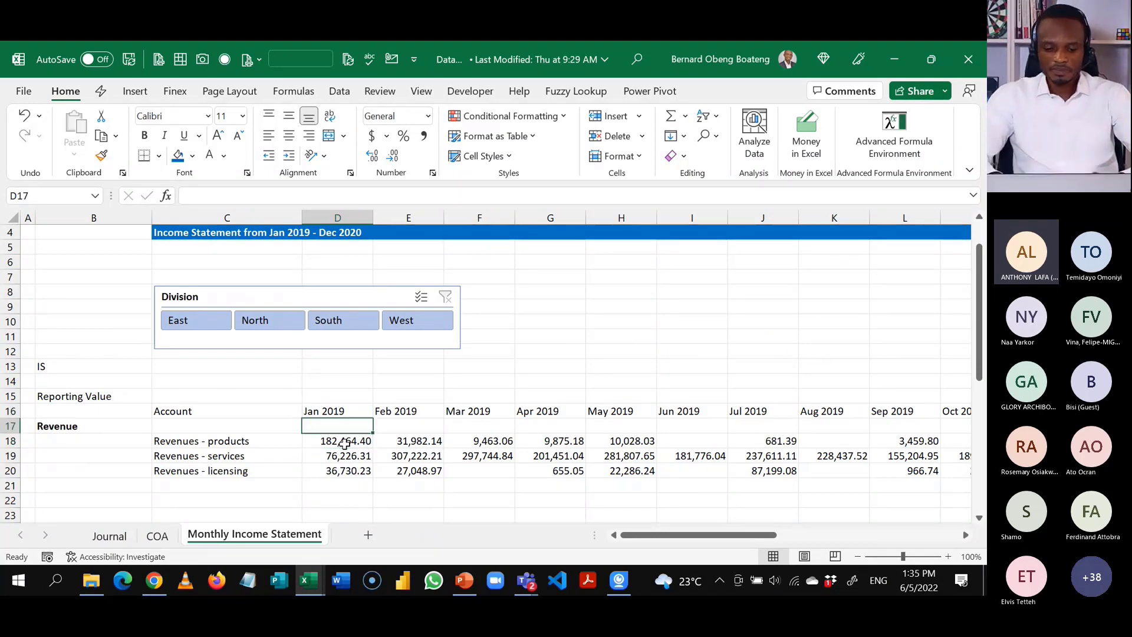
pyautogui.press('Right')
pyautogui.press('Right')
pyautogui.press('Right')
pyautogui.press('Right')
pyautogui.press('Right')
pyautogui.press('Right')
pyautogui.press('Right')
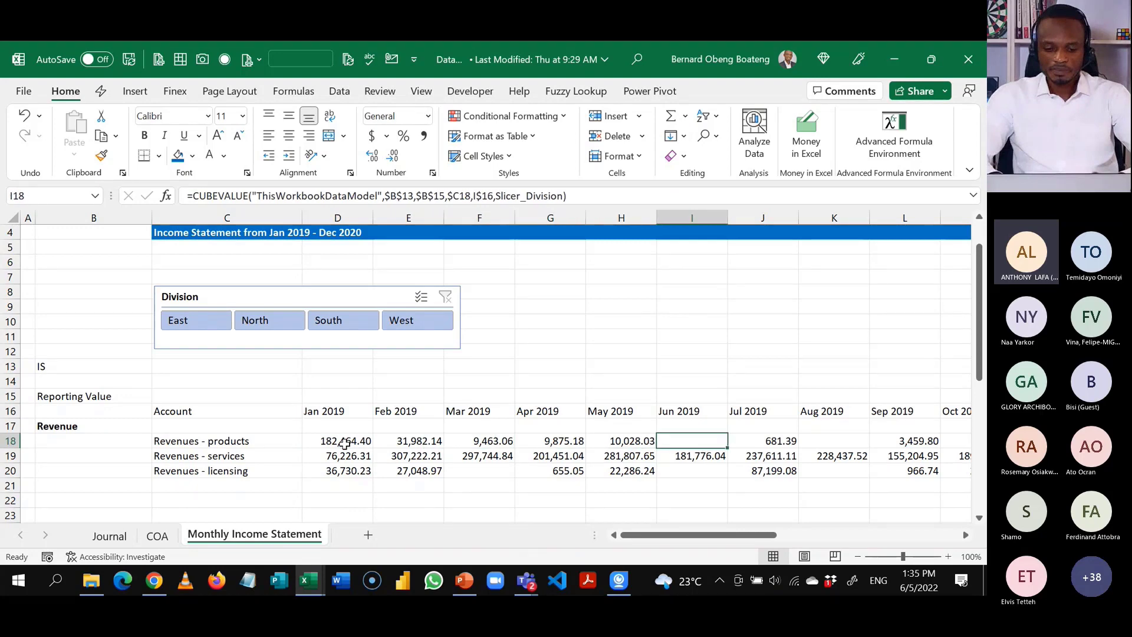
pyautogui.press('Left')
pyautogui.press('Left')
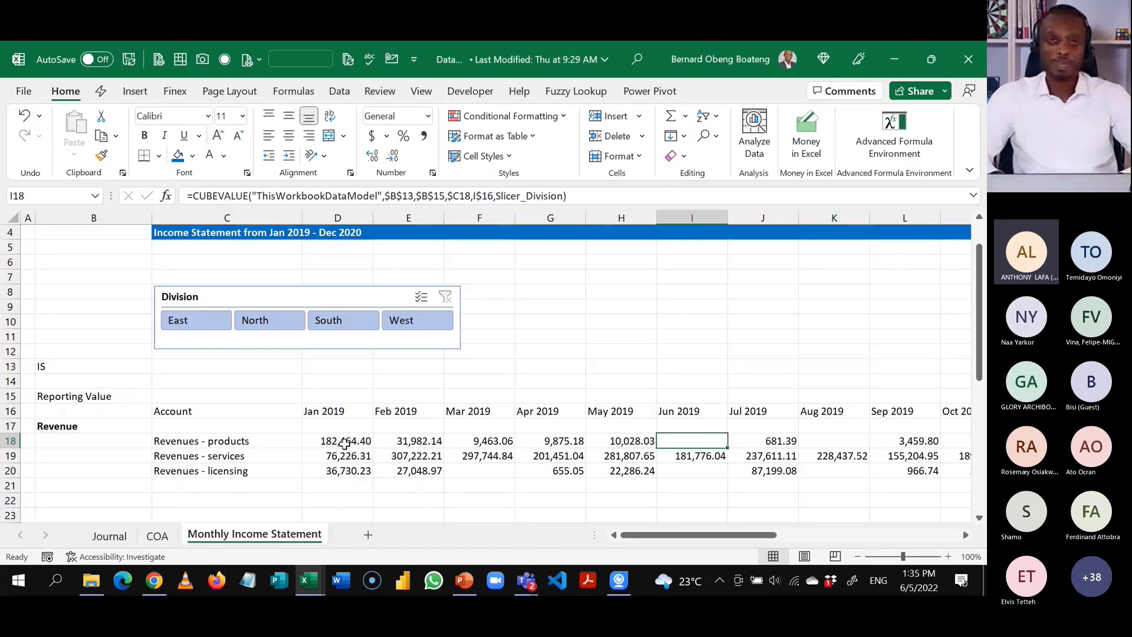
pyautogui.press('Right')
pyautogui.press('Right')
pyautogui.press('Right')
pyautogui.press('Right')
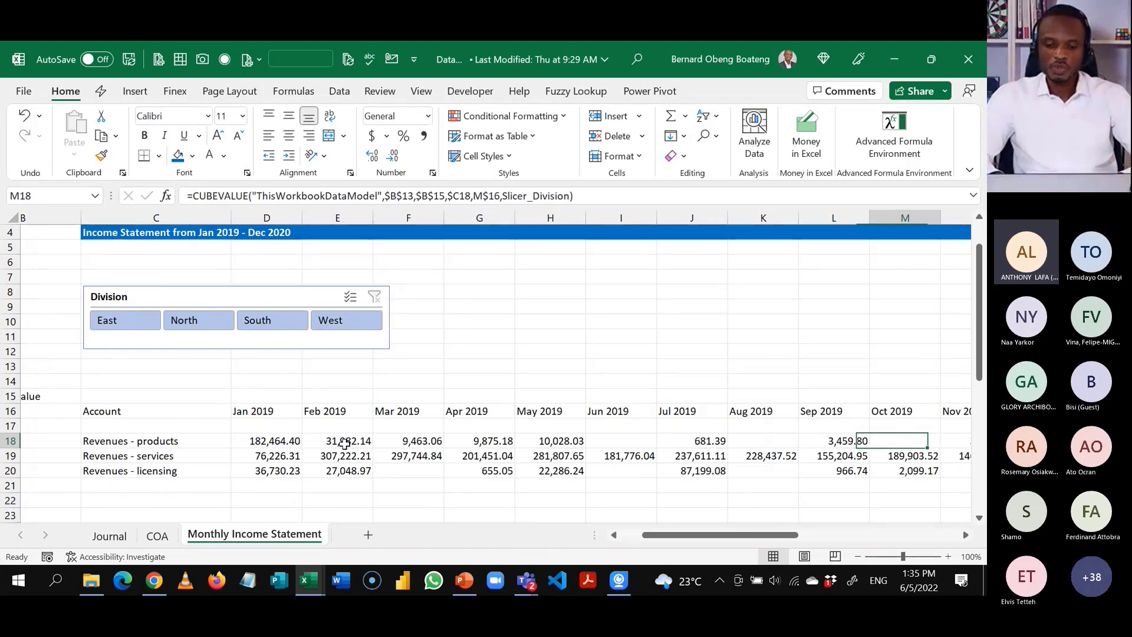
pyautogui.press('Left')
pyautogui.press('Left')
pyautogui.press('Left')
pyautogui.press('Left')
pyautogui.press('Left')
pyautogui.press('Left')
pyautogui.press('Left')
pyautogui.press('Left')
pyautogui.press('Left')
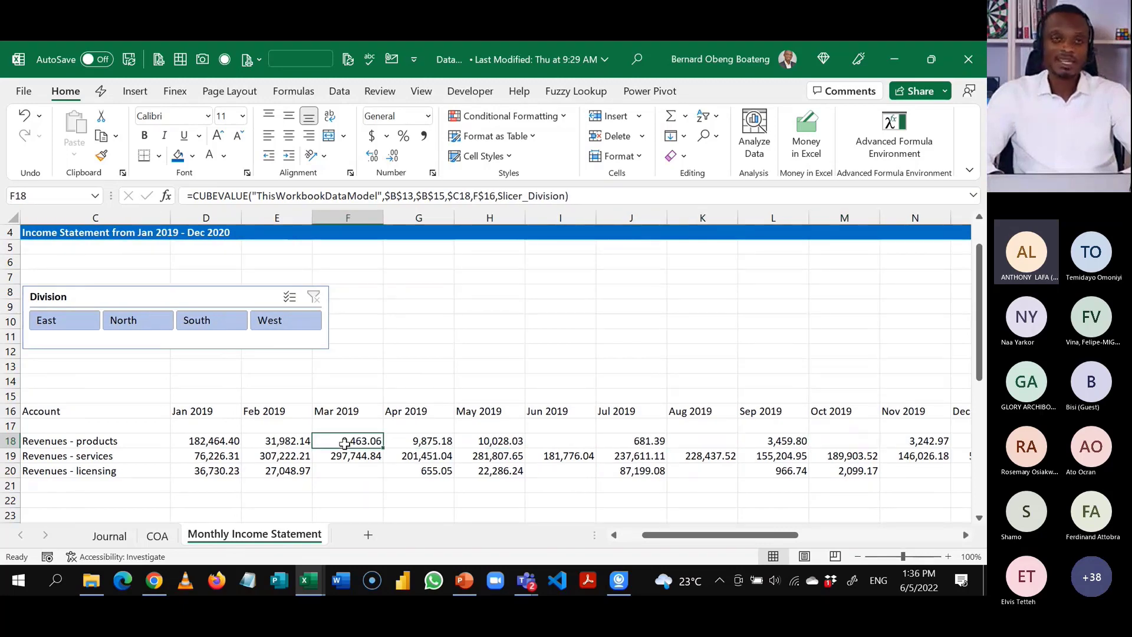
pyautogui.press('Left')
pyautogui.press('Left')
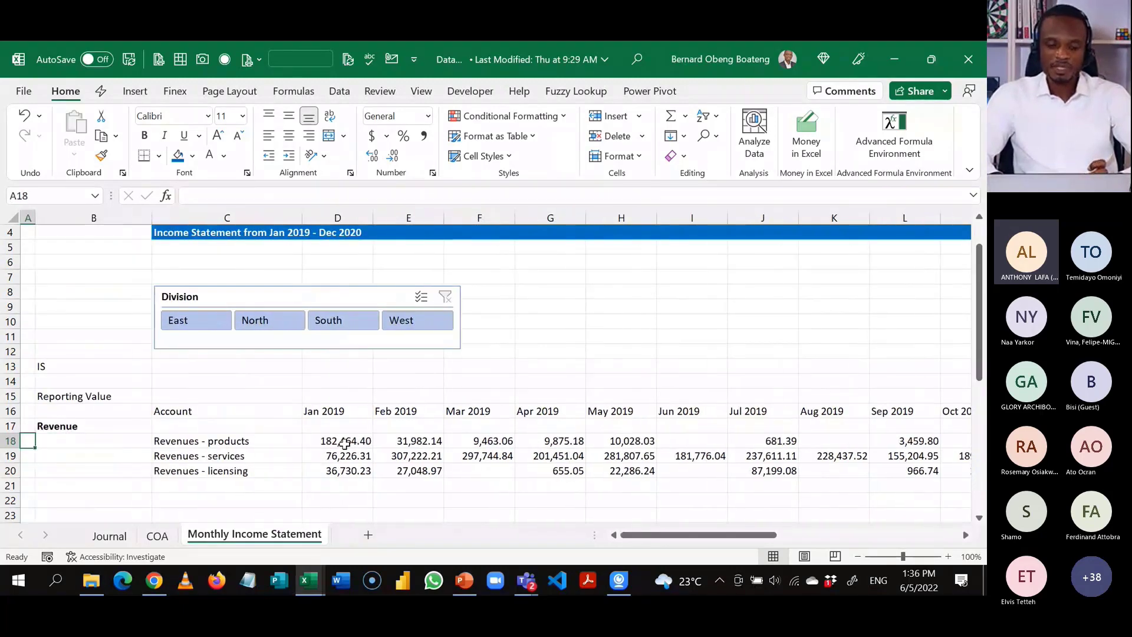
pyautogui.press('Right')
pyautogui.press('Right')
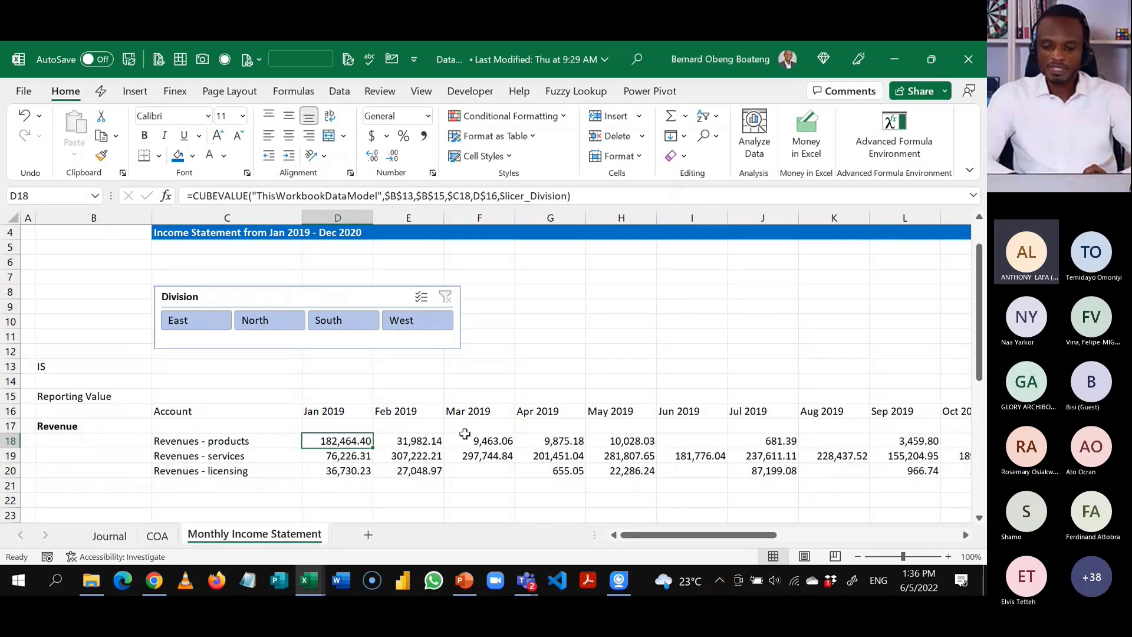
pyautogui.click(681, 446)
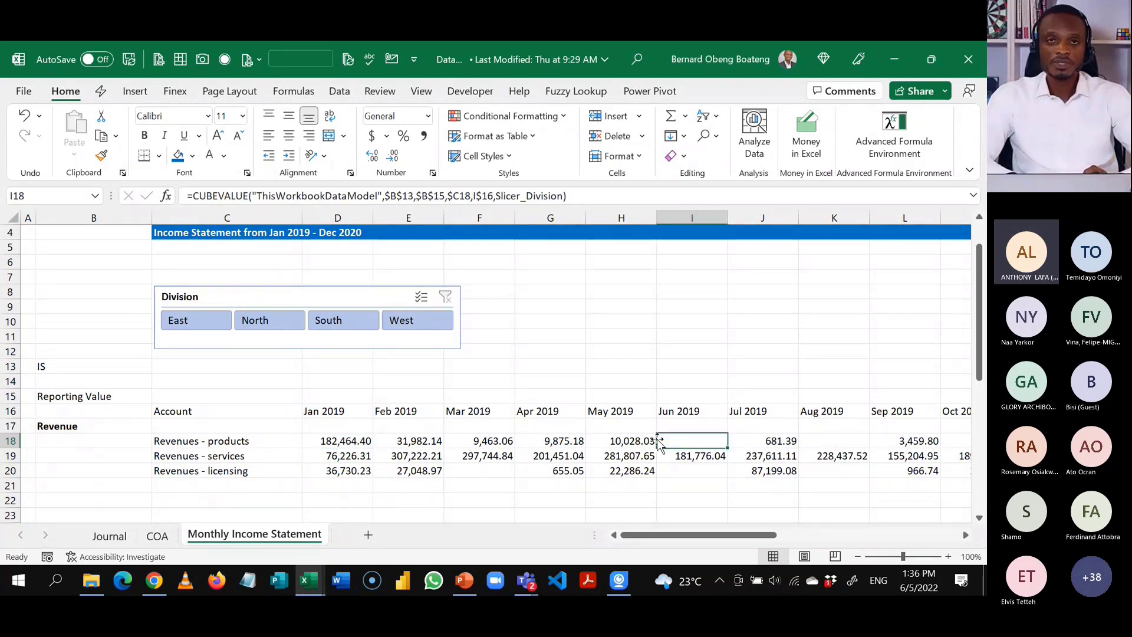
# Wrap the Jan 2019 Revenues - products CUBEVALUE formula in D18 in the N function.
pyautogui.click(328, 444)
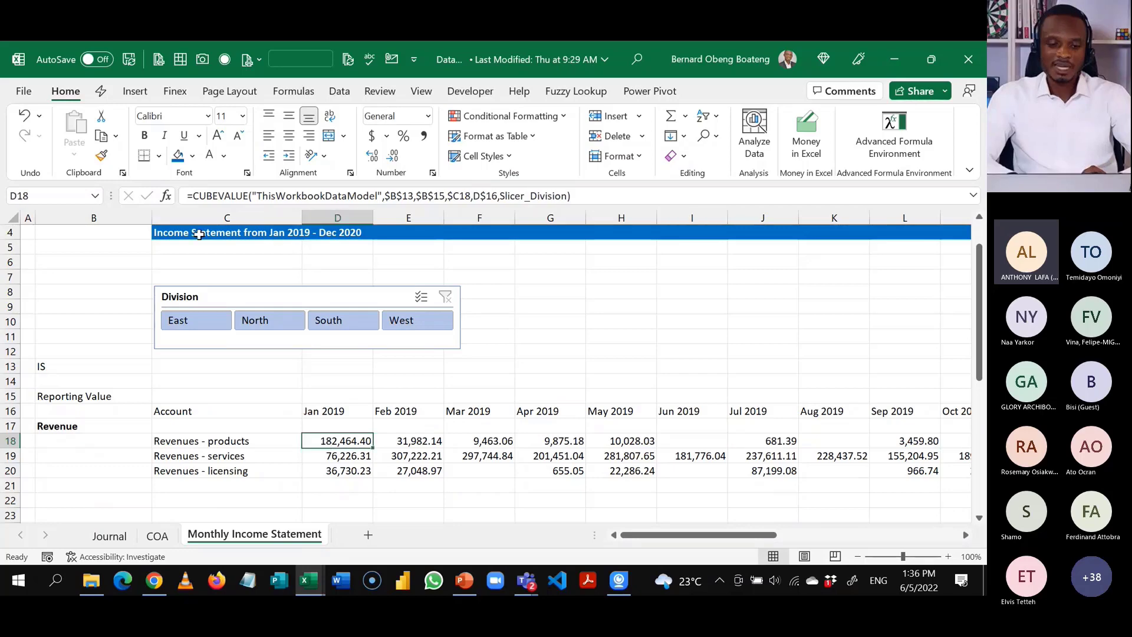
pyautogui.click(195, 195)
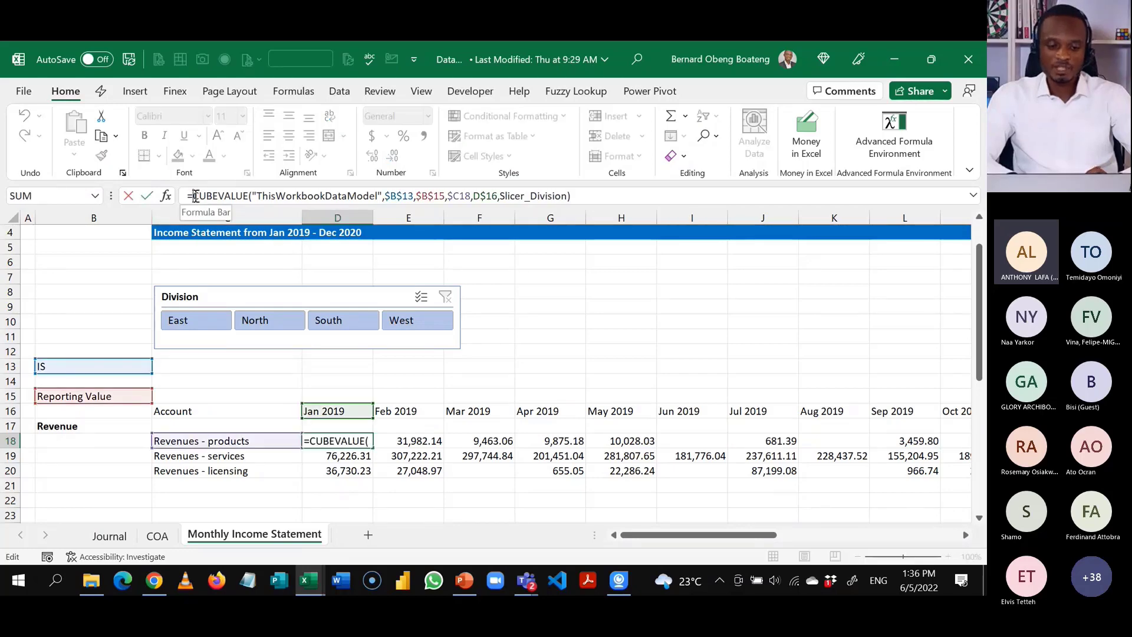
pyautogui.write('N')
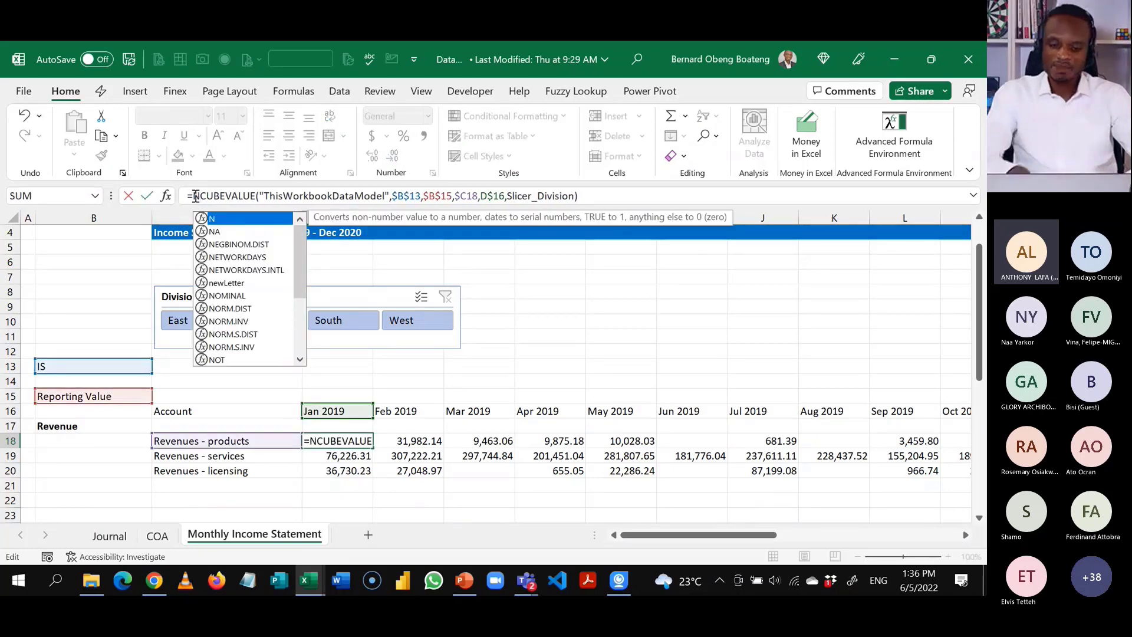
pyautogui.write('(')
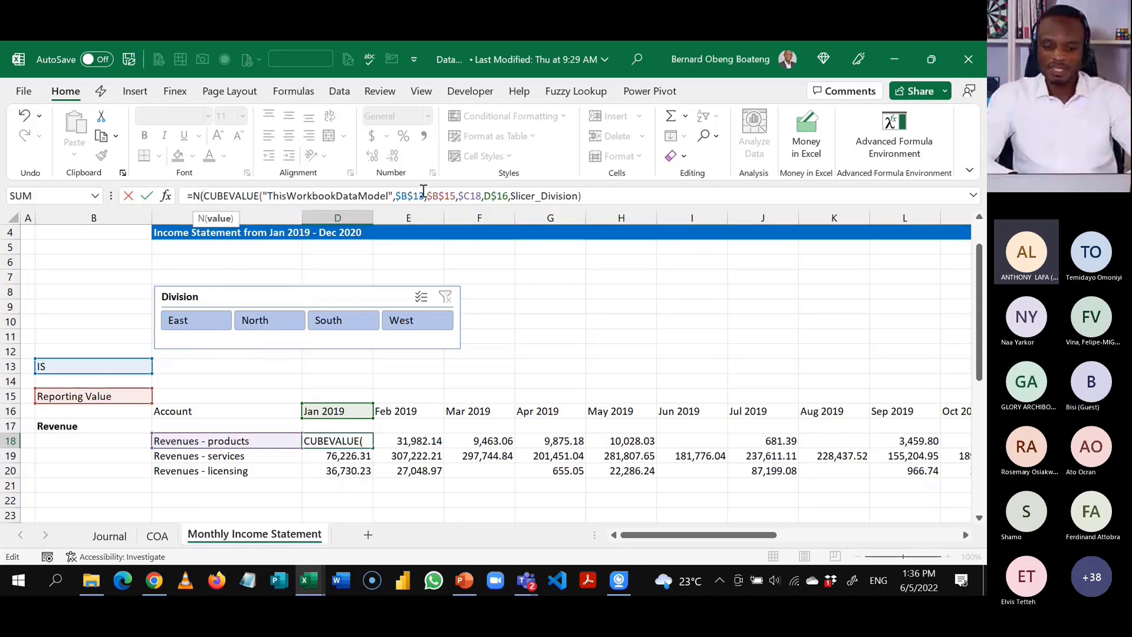
pyautogui.click(595, 194)
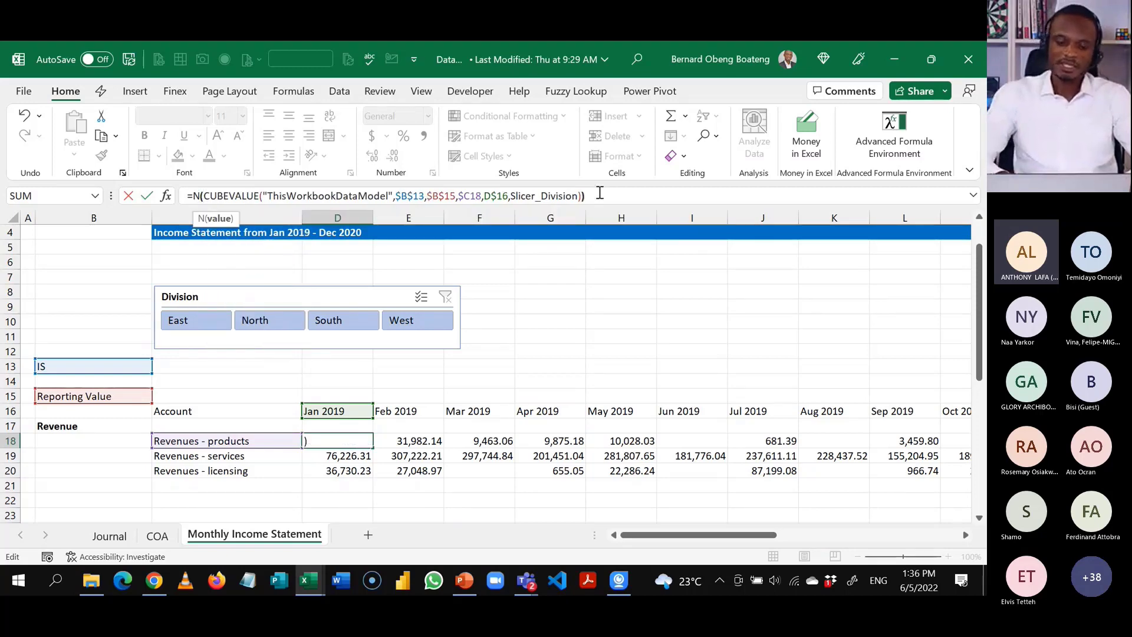
pyautogui.write(')')
pyautogui.press('Return')
pyautogui.press('Up')
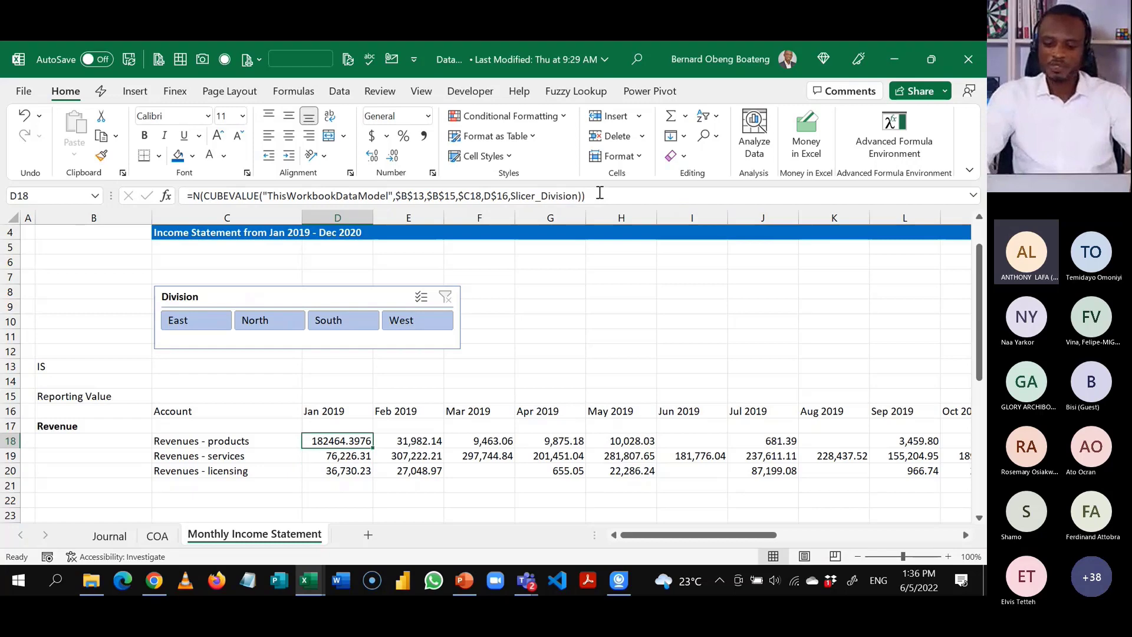
pyautogui.hotkey('shift', 'Right')
pyautogui.hotkey('shift', 'Right')
pyautogui.hotkey('shift', 'Right')
pyautogui.hotkey('shift', 'Right')
pyautogui.hotkey('shift', 'Right')
pyautogui.hotkey('shift', 'Right')
pyautogui.hotkey('shift', 'Right')
pyautogui.hotkey('shift', 'Right')
pyautogui.hotkey('shift', 'Right')
pyautogui.hotkey('shift', 'Right')
pyautogui.hotkey('shift', 'Right')
pyautogui.hotkey('shift', 'Right')
pyautogui.hotkey('shift', 'Right')
pyautogui.hotkey('shift', 'Right')
pyautogui.hotkey('shift', 'Right')
pyautogui.hotkey('shift', 'Right')
pyautogui.hotkey('shift', 'Right')
pyautogui.hotkey('shift', 'Right')
pyautogui.hotkey('shift', 'Right')
pyautogui.hotkey('shift', 'Right')
pyautogui.hotkey('shift', 'Right')
pyautogui.hotkey('shift', 'Right')
pyautogui.hotkey('shift', 'Right')
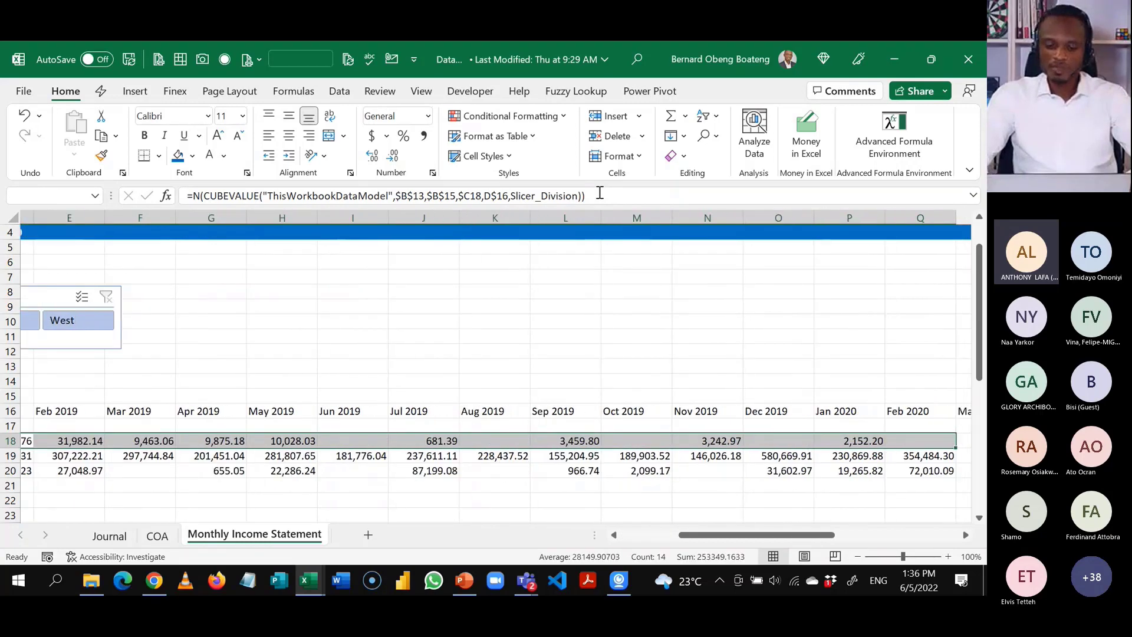
pyautogui.hotkey('shift', 'Right')
pyautogui.hotkey('shift', 'Right')
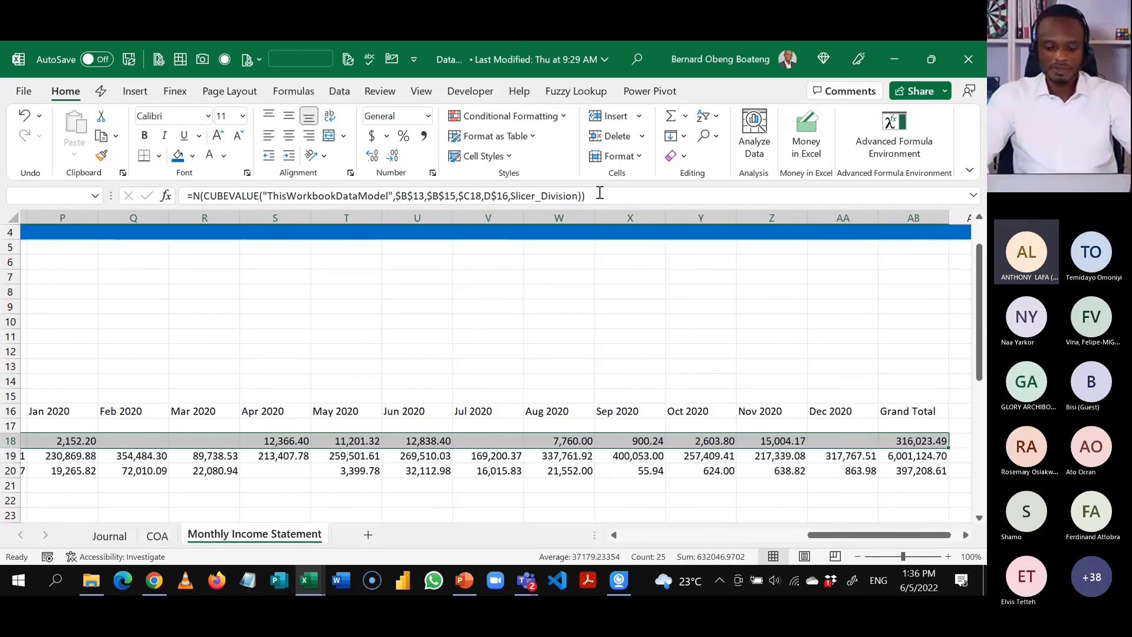
pyautogui.hotkey('ctrl', 'shift', 'Right')
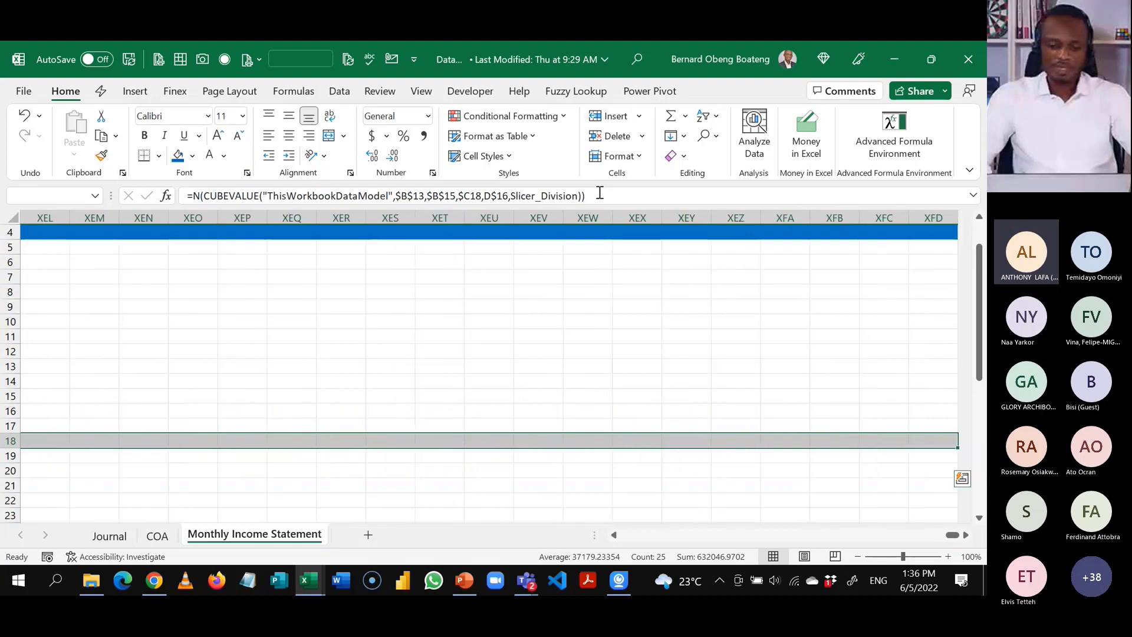
pyautogui.hotkey('ctrl', 'shift', 'Left')
pyautogui.press('Left')
pyautogui.press('Left')
pyautogui.press('Left')
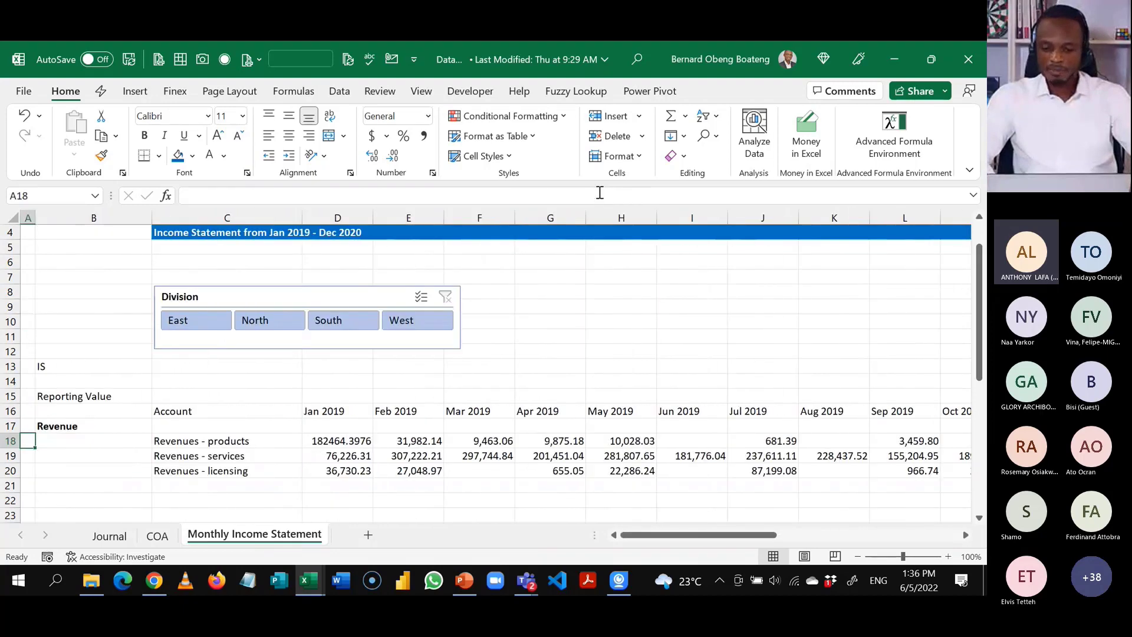
# Hide all the unused columns after the Grand Total column, from AC to the end of the sheet.
pyautogui.press('Right')
pyautogui.press('Right')
pyautogui.press('Right')
pyautogui.press('Right')
pyautogui.press('Right')
pyautogui.press('Right')
pyautogui.press('Right')
pyautogui.press('Right')
pyautogui.press('Right')
pyautogui.press('Right')
pyautogui.press('Right')
pyautogui.press('Right')
pyautogui.press('Right')
pyautogui.press('Right')
pyautogui.press('Right')
pyautogui.press('Right')
pyautogui.press('Right')
pyautogui.press('Right')
pyautogui.press('Right')
pyautogui.press('Right')
pyautogui.press('Right')
pyautogui.press('Right')
pyautogui.press('Right')
pyautogui.press('Right')
pyautogui.press('Right')
pyautogui.press('Right')
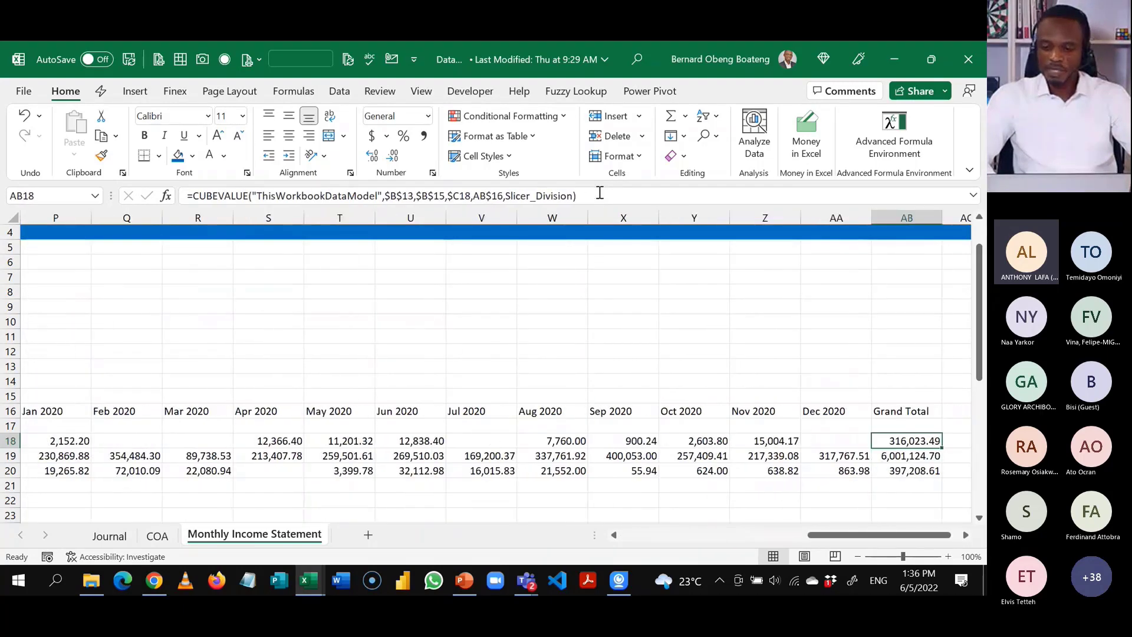
pyautogui.press('Right')
pyautogui.hotkey('ctrl', 'shift', 'Right')
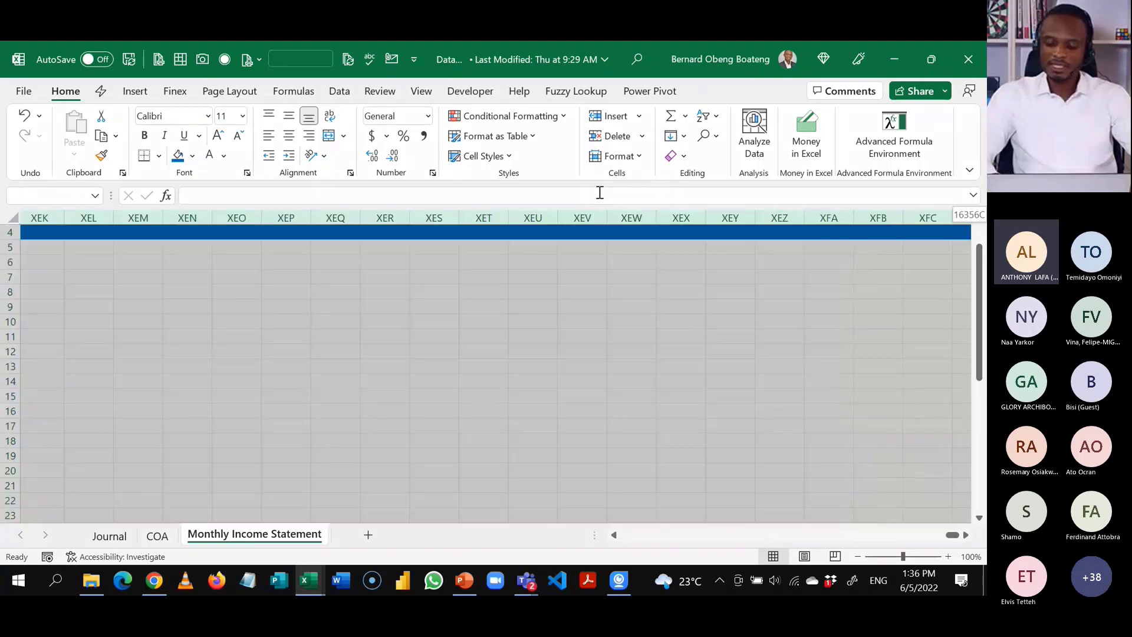
pyautogui.hotkey('ctrl', 'space')
pyautogui.hotkey('ctrl', '0')
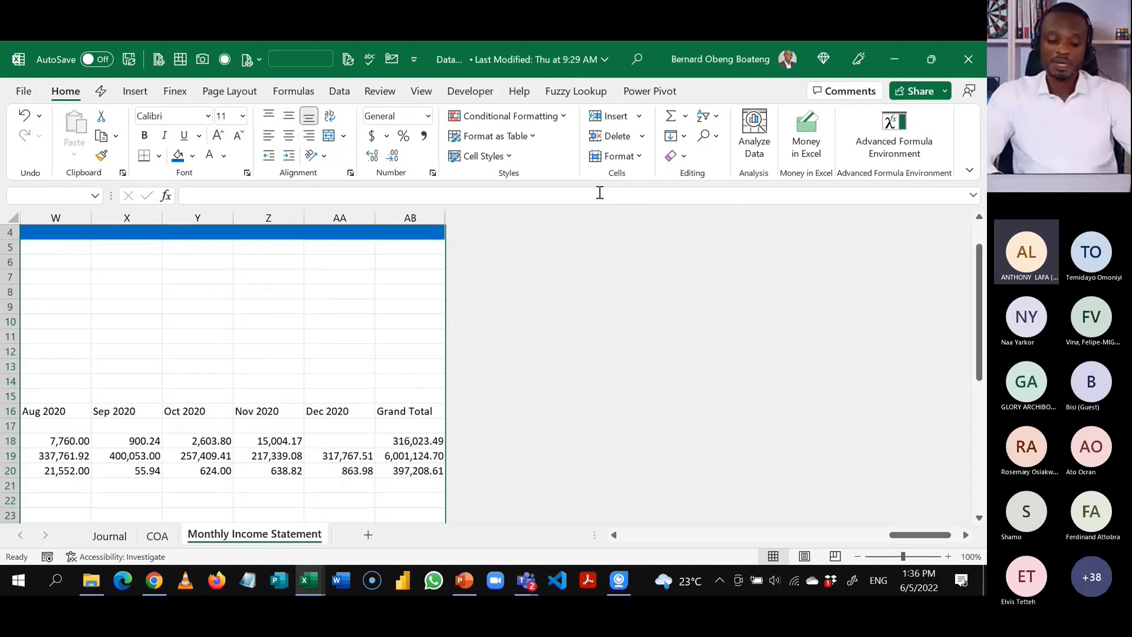
# Fill the N-wrapped formula from D18 across to the Grand Total column and down through the Revenues - licensing row.
pyautogui.press('Left')
pyautogui.press('Left')
pyautogui.press('Left')
pyautogui.press('Left')
pyautogui.press('Left')
pyautogui.press('Left')
pyautogui.press('Left')
pyautogui.press('Left')
pyautogui.press('Left')
pyautogui.press('Left')
pyautogui.press('Left')
pyautogui.press('Left')
pyautogui.press('Left')
pyautogui.press('Left')
pyautogui.press('Left')
pyautogui.press('Left')
pyautogui.press('Left')
pyautogui.press('Left')
pyautogui.press('Left')
pyautogui.press('Left')
pyautogui.press('Left')
pyautogui.press('Left')
pyautogui.press('Left')
pyautogui.press('Left')
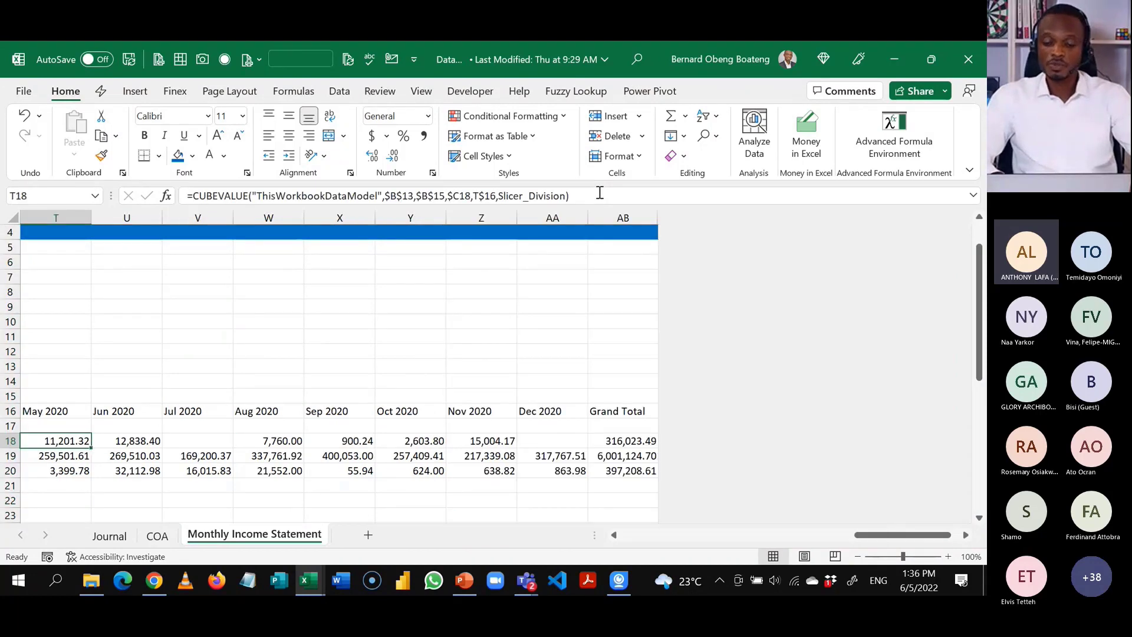
pyautogui.press('Right')
pyautogui.press('Right')
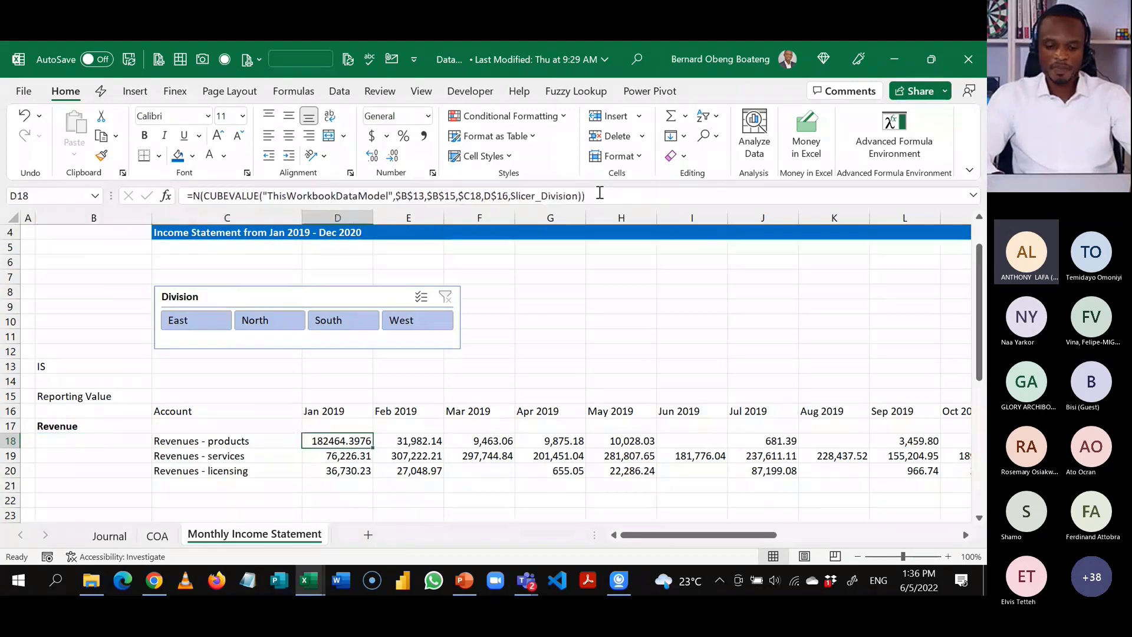
pyautogui.hotkey('ctrl', 'shift', 'Right')
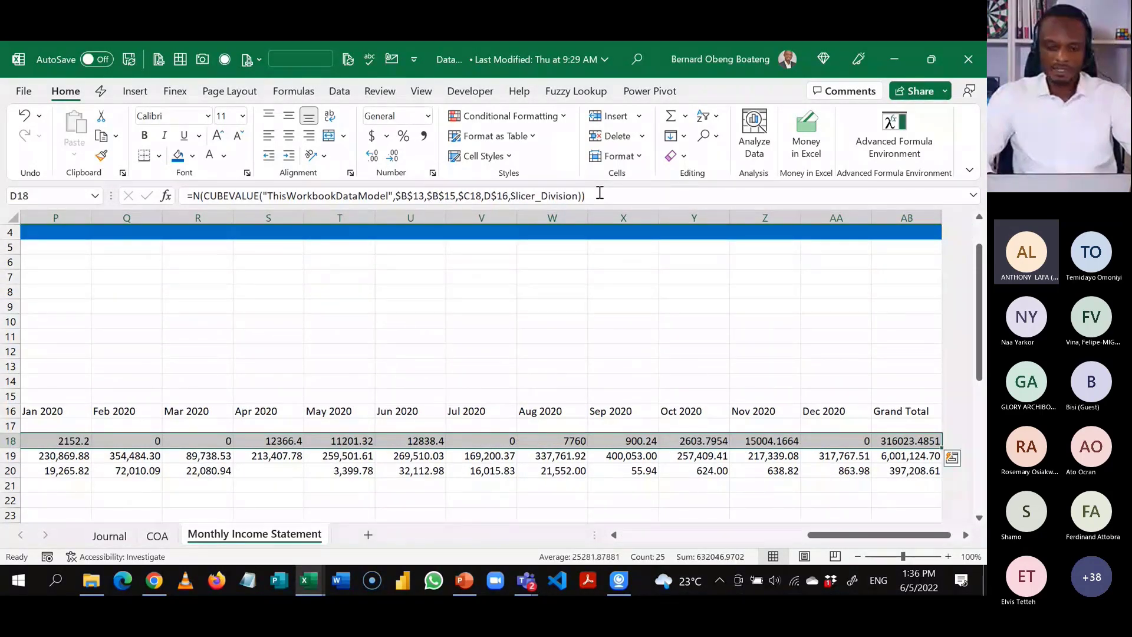
pyautogui.hotkey('ctrl', 'q')
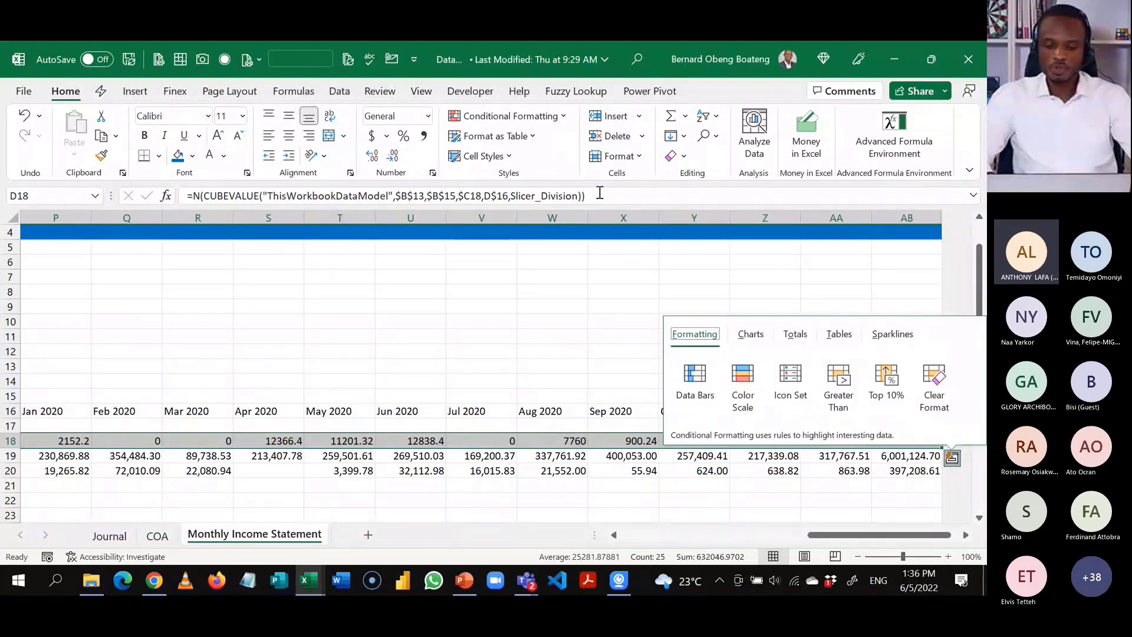
pyautogui.press('Escape')
pyautogui.hotkey('ctrl', 'shift', 'Down')
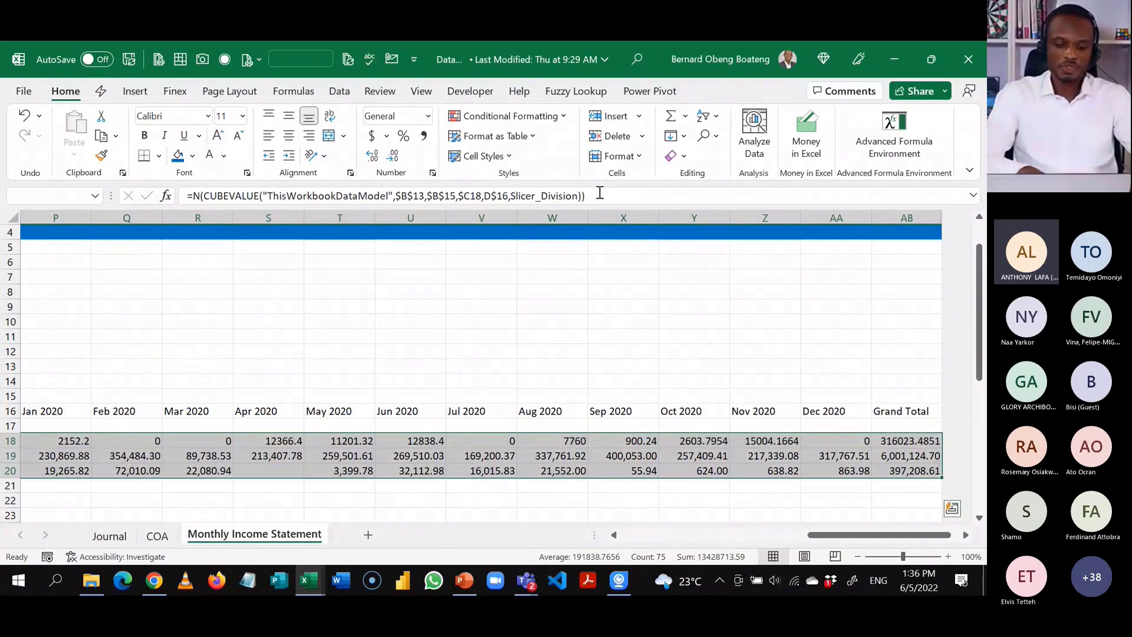
pyautogui.hotkey('ctrl', 'shift', '`')
# Apply the comma number style to all income statement values in D18:AB42.
pyautogui.hotkey('shift', 'Down')
pyautogui.hotkey('shift', 'Down')
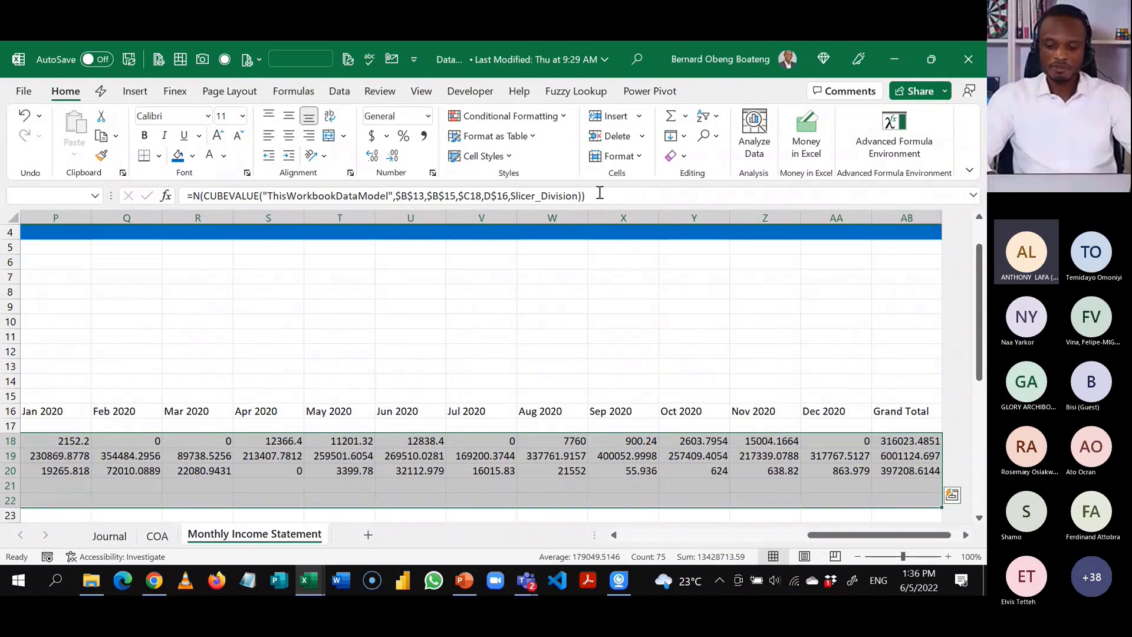
pyautogui.hotkey('ctrl', 'BackSpace')
pyautogui.hotkey('shift', 'Down')
pyautogui.hotkey('shift', 'Down')
pyautogui.hotkey('shift', 'Down')
pyautogui.hotkey('shift', 'Down')
pyautogui.hotkey('shift', 'Down')
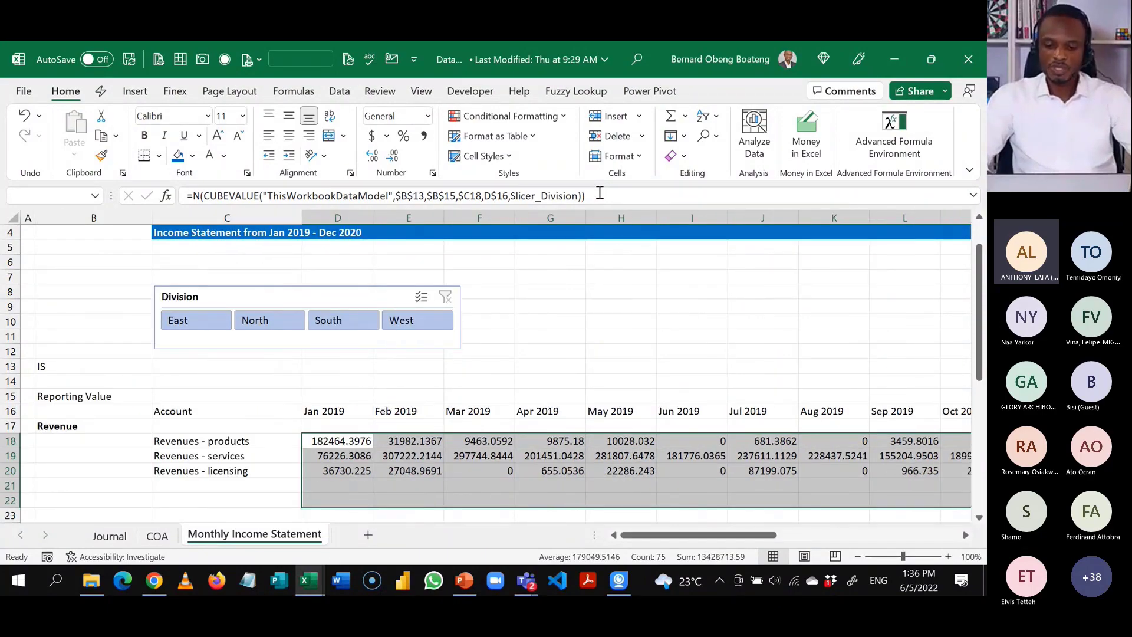
pyautogui.hotkey('shift', 'Down')
pyautogui.hotkey('shift', 'Down')
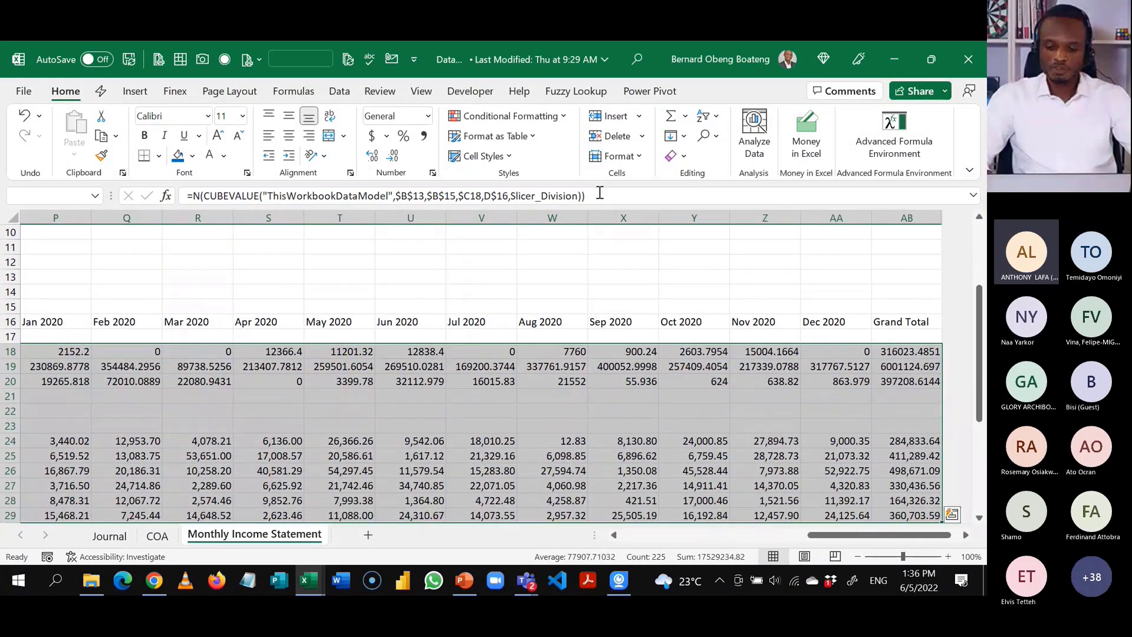
pyautogui.hotkey('shift', 'Down')
pyautogui.hotkey('shift', 'Down')
pyautogui.hotkey('shift', 'Down')
pyautogui.hotkey('shift', 'Down')
pyautogui.hotkey('shift', 'Down')
pyautogui.hotkey('shift', 'Down')
pyautogui.hotkey('shift', 'Down')
pyautogui.hotkey('shift', 'Down')
pyautogui.hotkey('shift', 'Down')
pyautogui.hotkey('shift', 'Down')
pyautogui.hotkey('shift', 'Down')
pyautogui.hotkey('shift', 'Down')
pyautogui.hotkey('shift', 'Down')
pyautogui.hotkey('shift', 'Down')
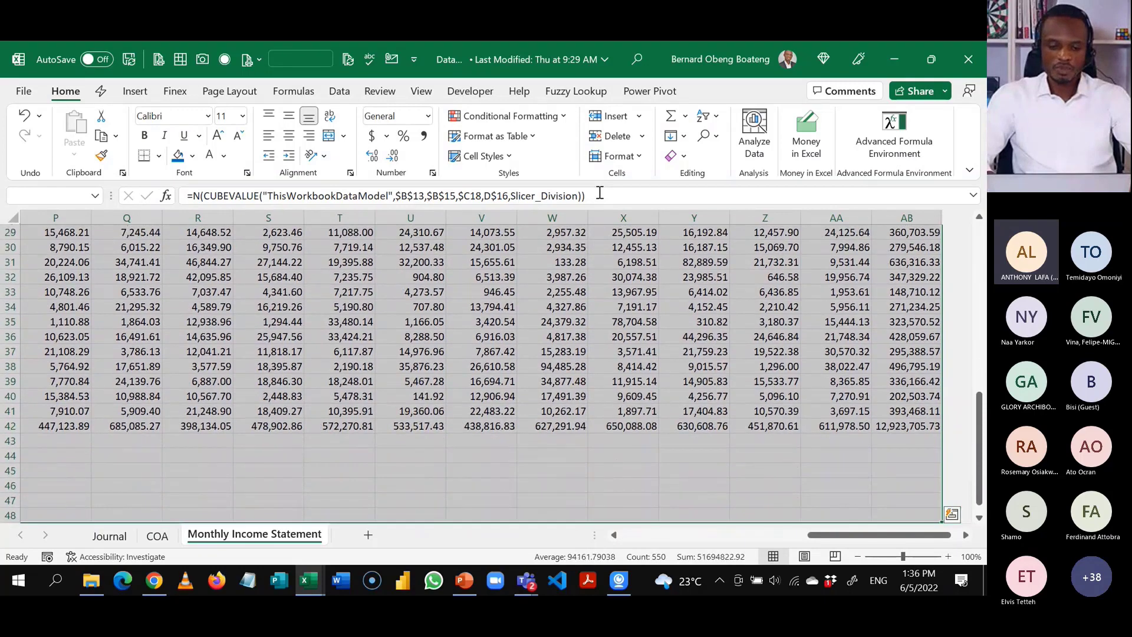
pyautogui.hotkey('shift', 'Up')
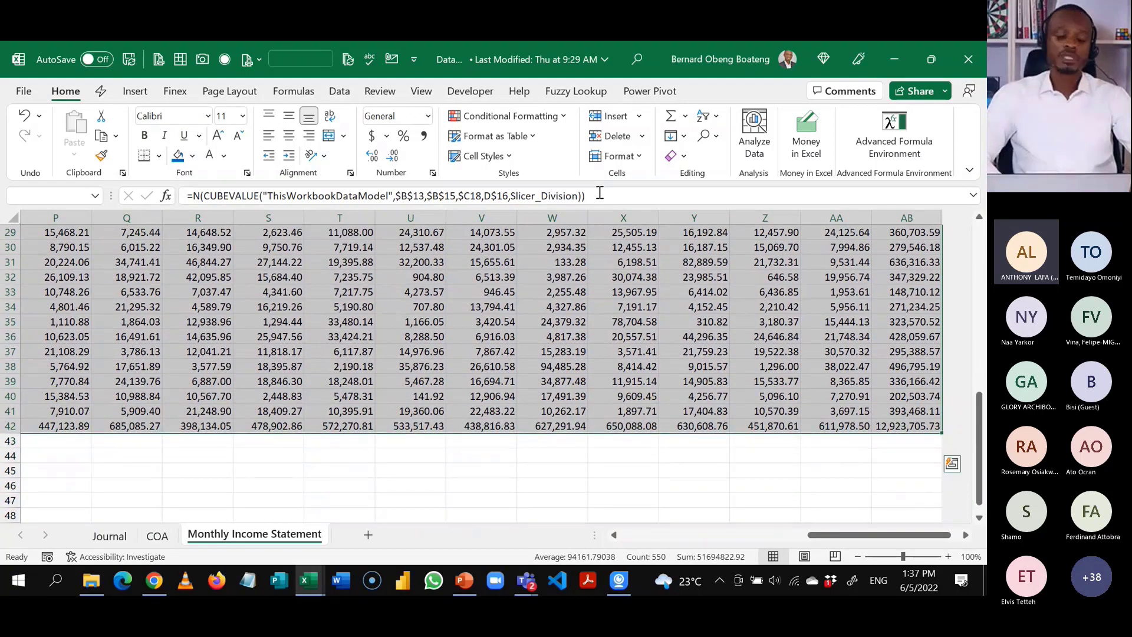
pyautogui.press('alt')
pyautogui.press('h')
pyautogui.press('k')
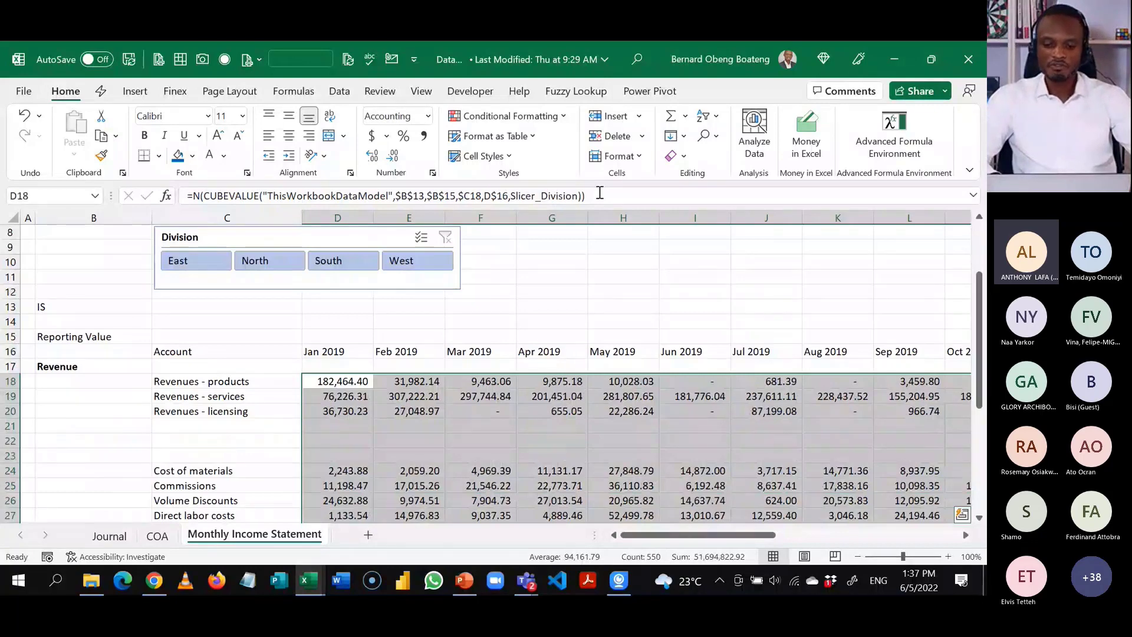
# Enter the bold label "Total Revenue" in C21 below Revenues - licensing.
pyautogui.press('Down')
pyautogui.press('Down')
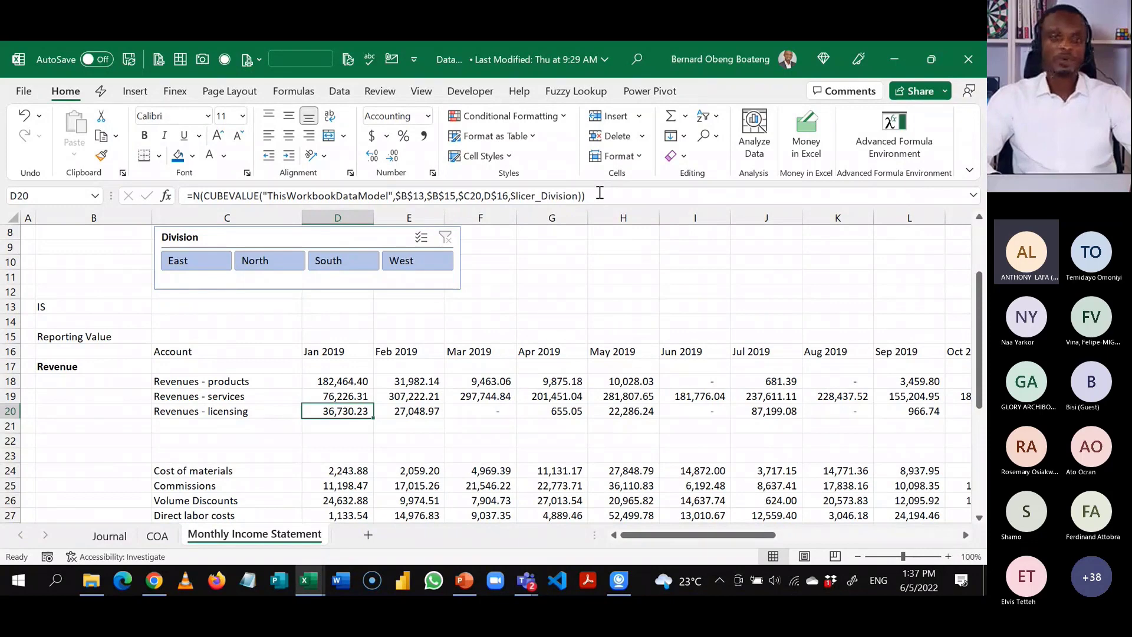
pyautogui.press('Down')
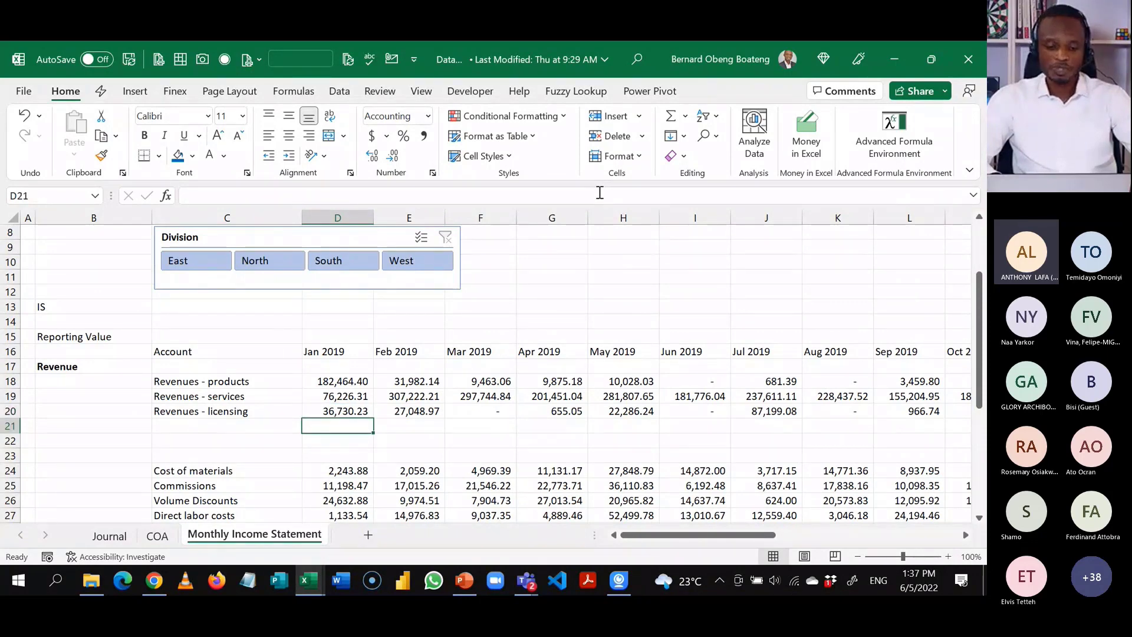
pyautogui.press('Left')
pyautogui.write('Total R')
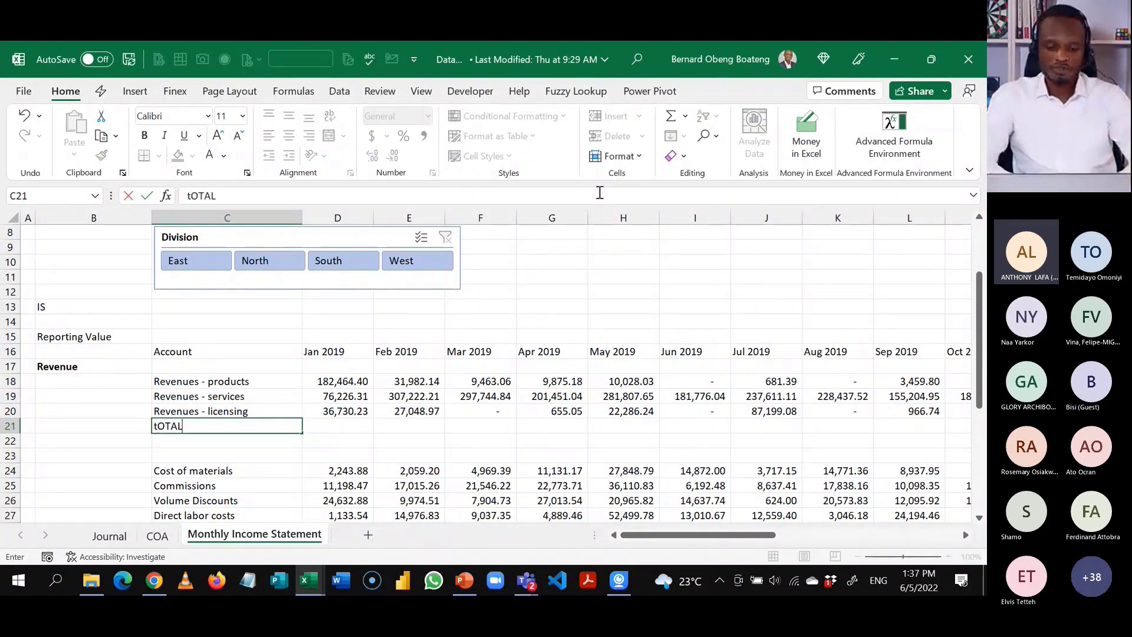
pyautogui.write('evenue')
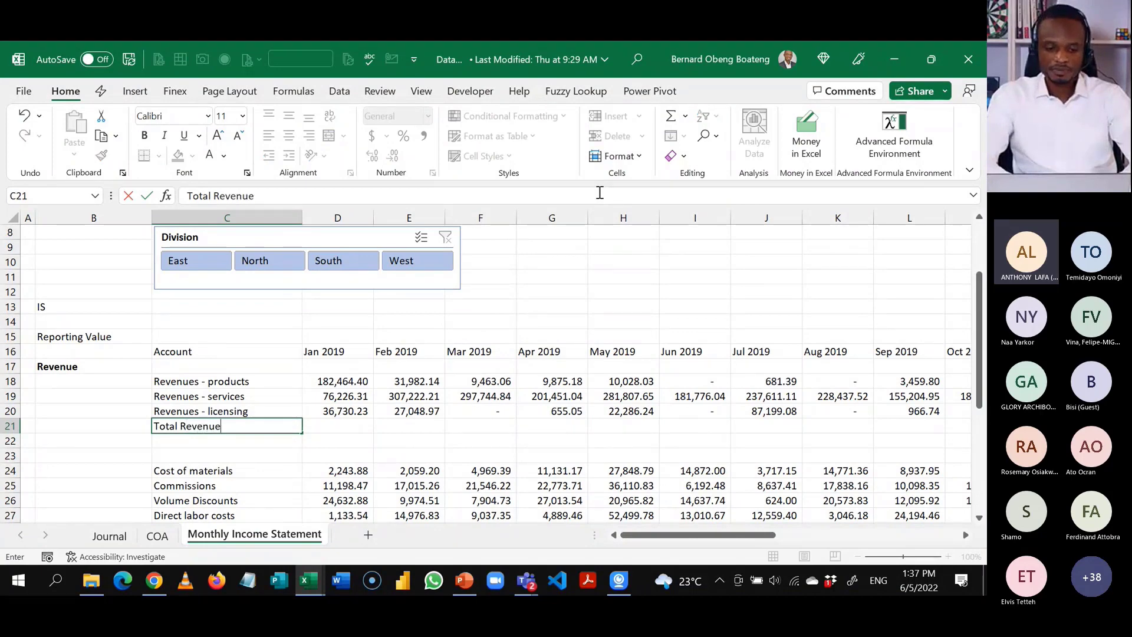
pyautogui.press('Return')
pyautogui.press('Up')
pyautogui.hotkey('ctrl', 'b')
pyautogui.press('Up')
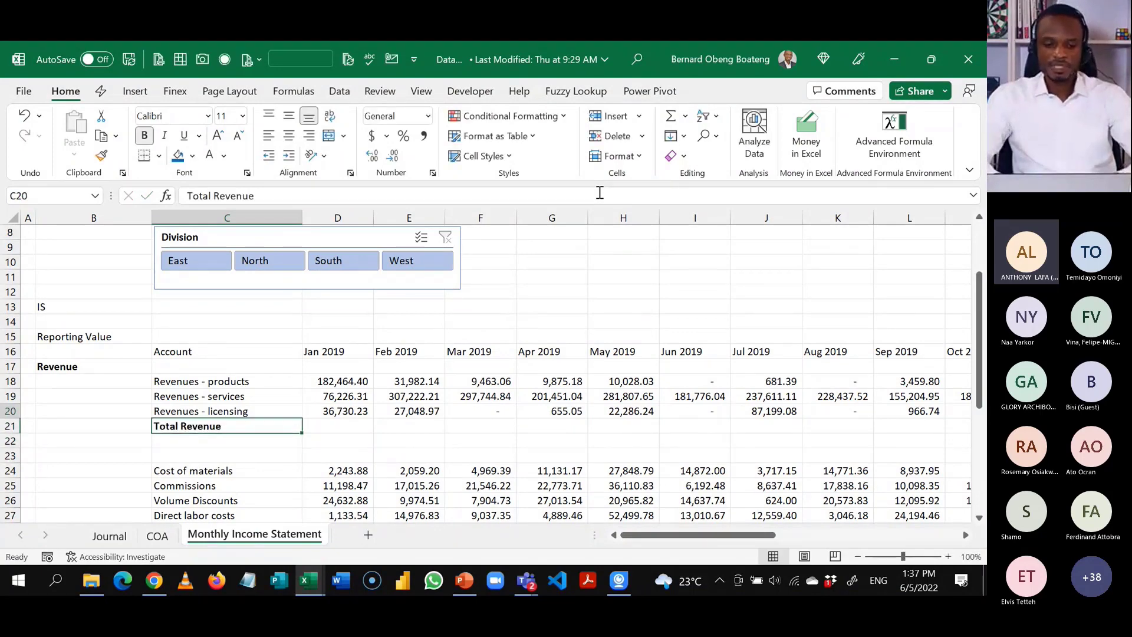
# Add a bottom border under the Revenues - licensing values from Jan 2019 through Grand Total.
pyautogui.press('Right')
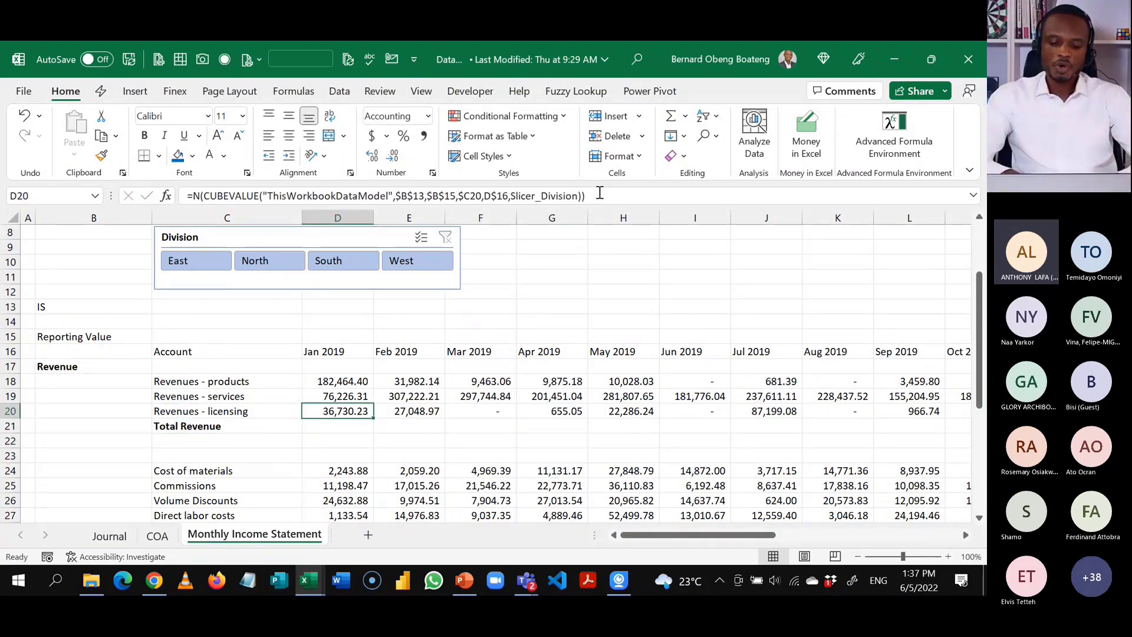
pyautogui.hotkey('ctrl', 'shift', 'Right')
pyautogui.hotkey('alt', 'h')
pyautogui.press('b')
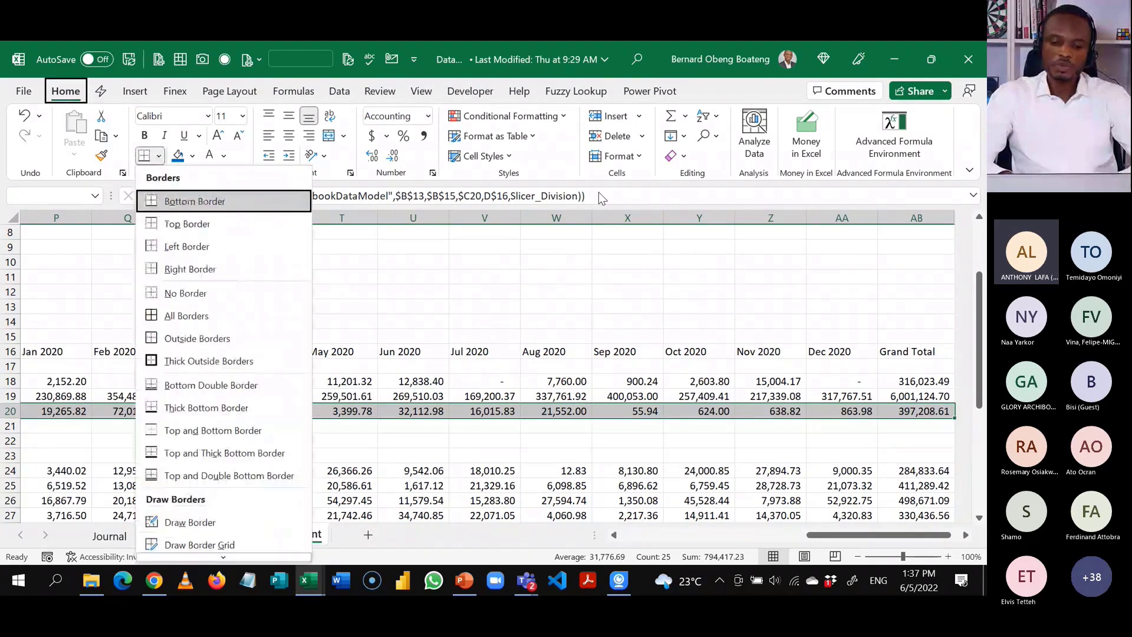
pyautogui.press('o')
pyautogui.press('Down')
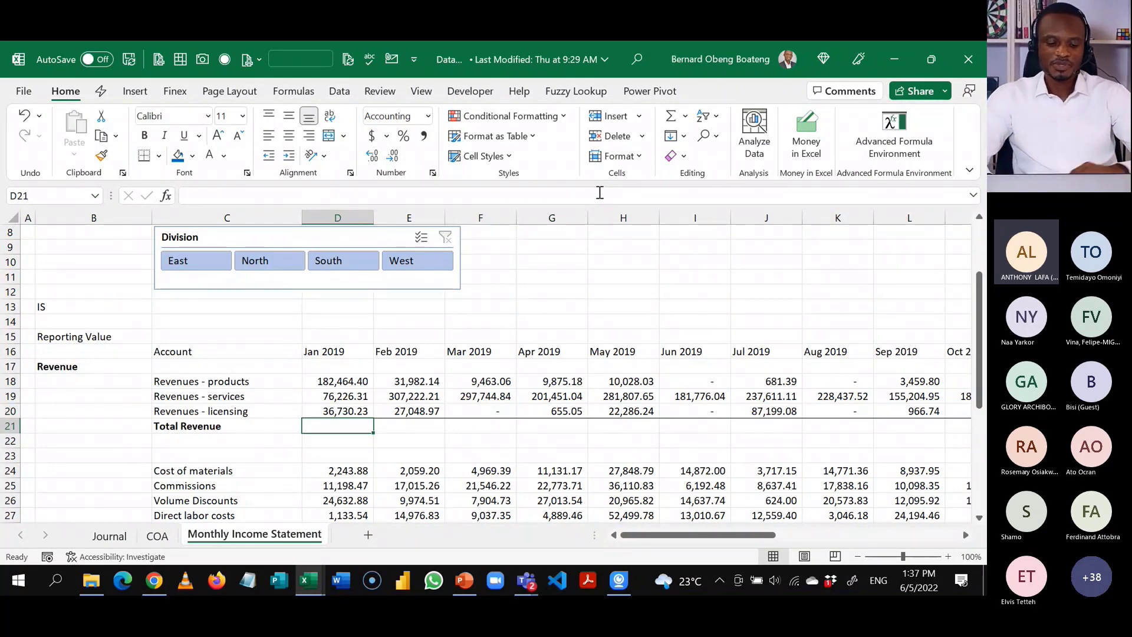
# Sum the three revenue lines in the Total Revenue row from Jan 2019 through Grand Total and make the totals bold.
pyautogui.hotkey('ctrl', 'shift', 'Right')
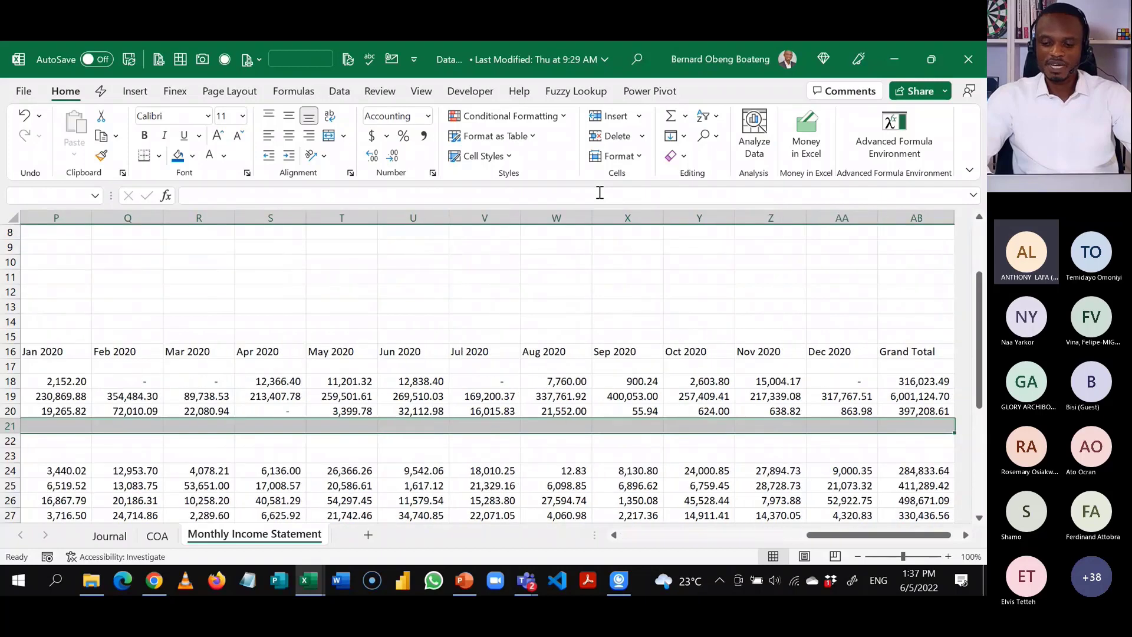
pyautogui.hotkey('ctrl', 'BackSpace')
pyautogui.hotkey('alt', '=')
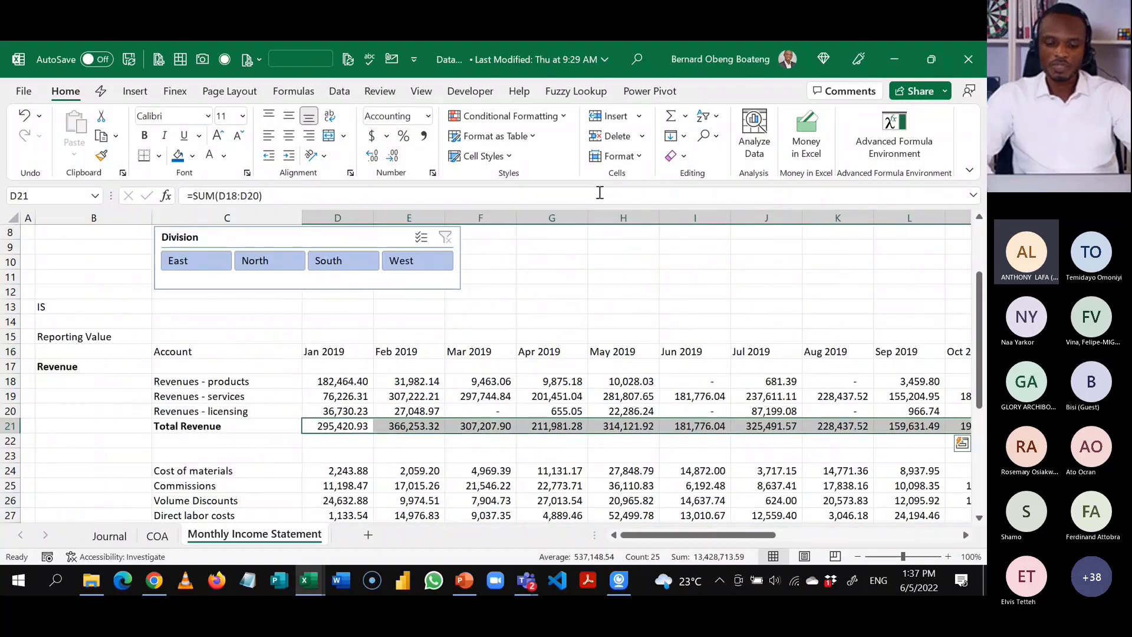
pyautogui.hotkey('ctrl', 'b')
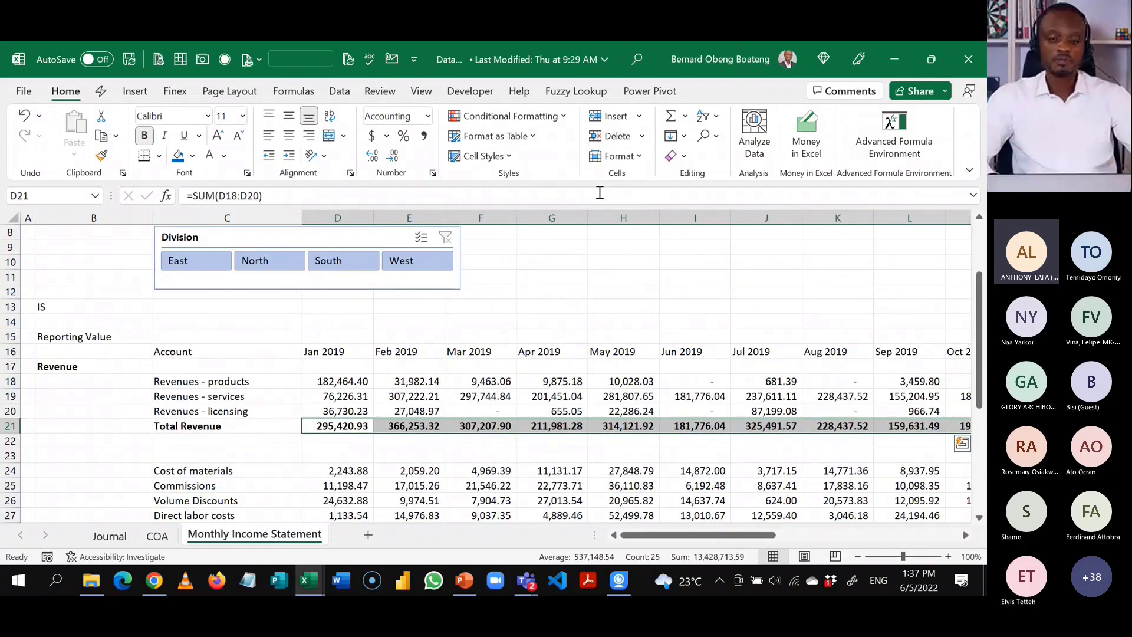
# Insert a row above Cost of materials and enter the bold heading Direct Costs in cell B24.
pyautogui.press('Down')
pyautogui.press('Down')
pyautogui.press('Down')
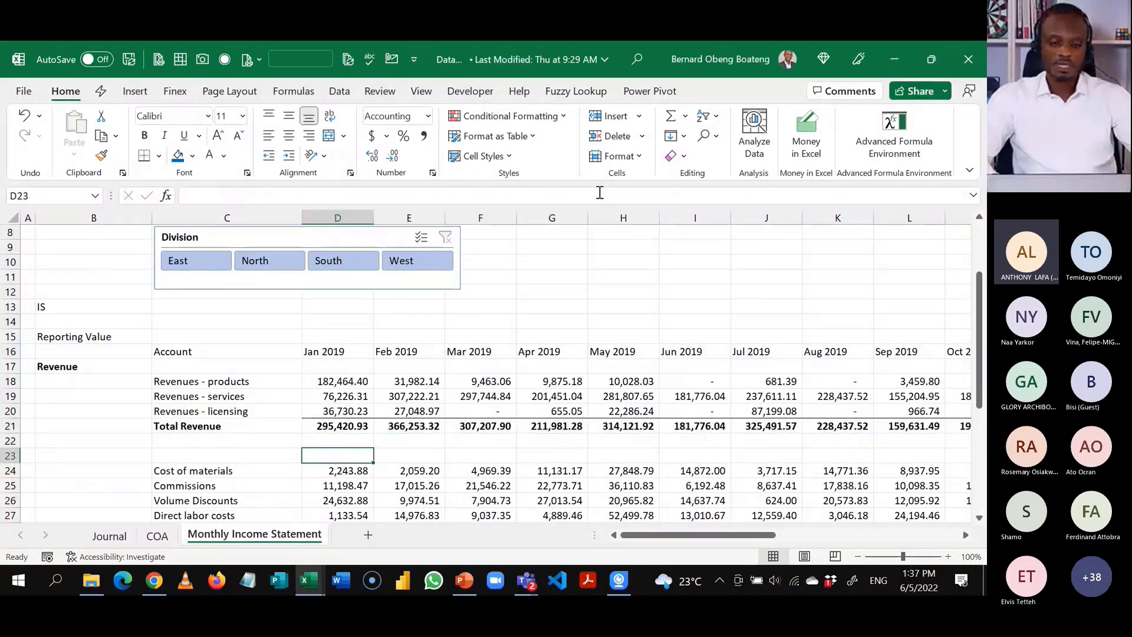
pyautogui.press('Left')
pyautogui.press('Left')
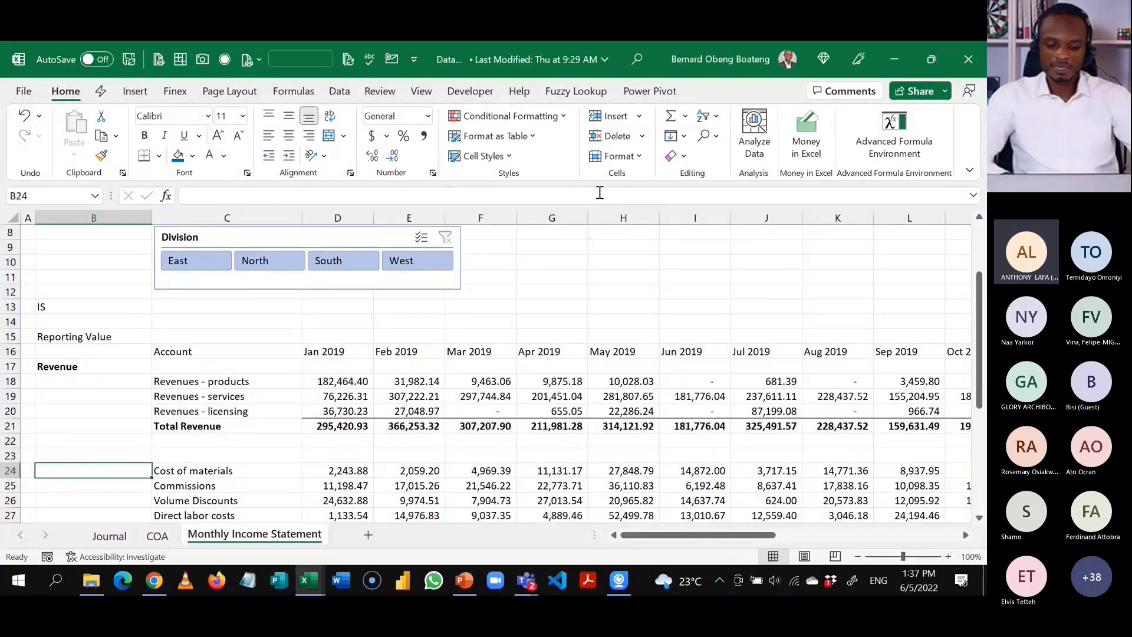
pyautogui.hotkey('alt', 'i')
pyautogui.write('r')
pyautogui.write('Dire')
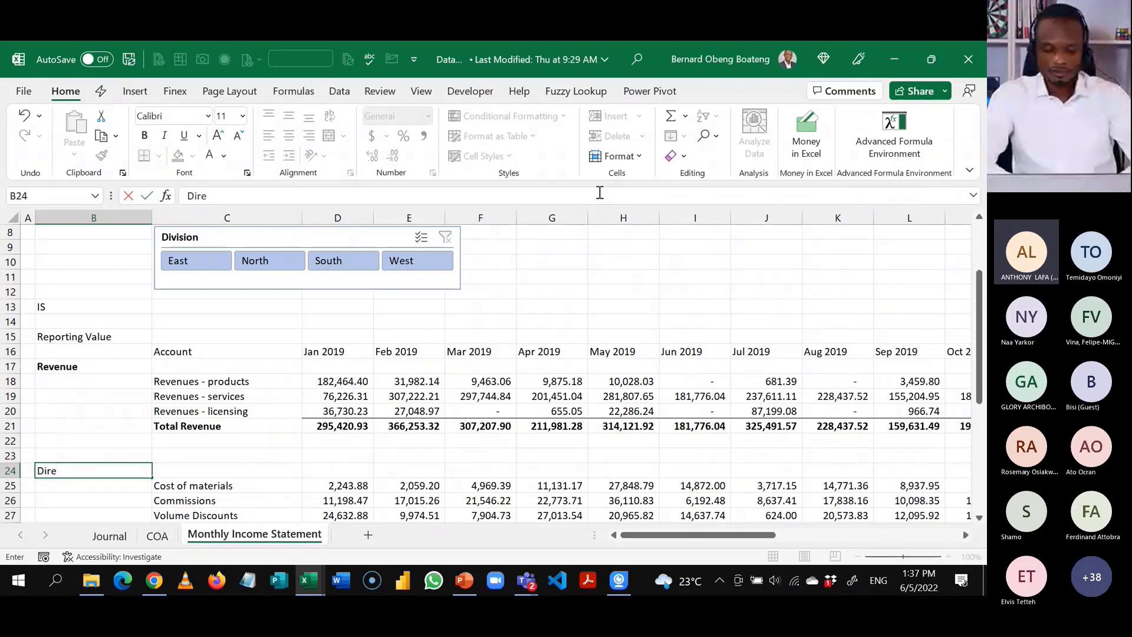
pyautogui.write('ct Cost')
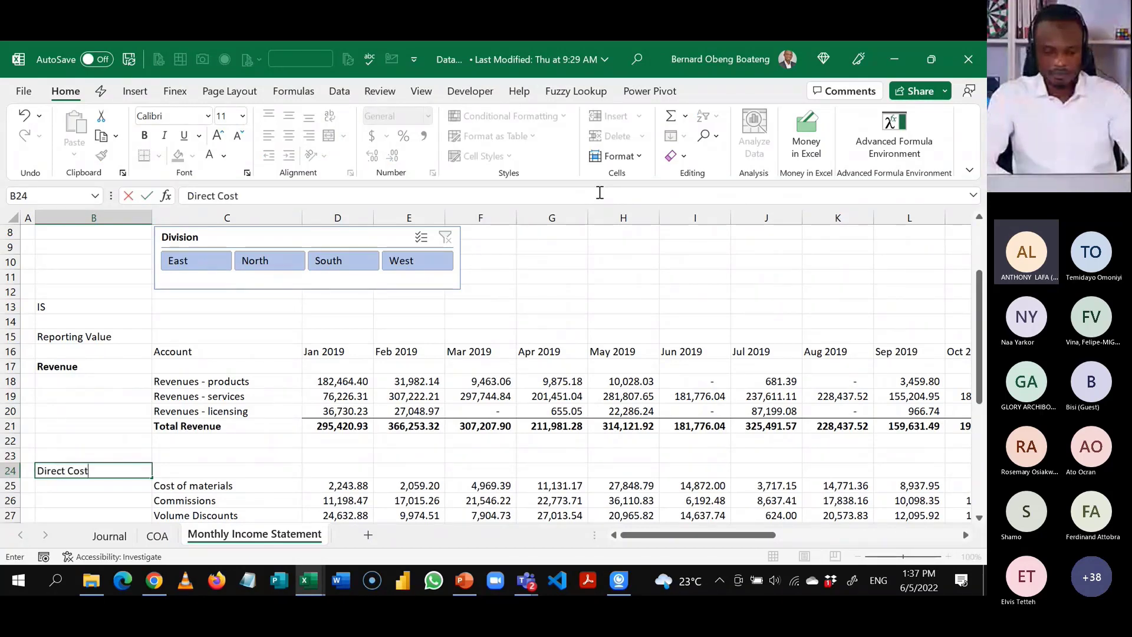
pyautogui.write('s')
pyautogui.hotkey('ctrl', 'Return')
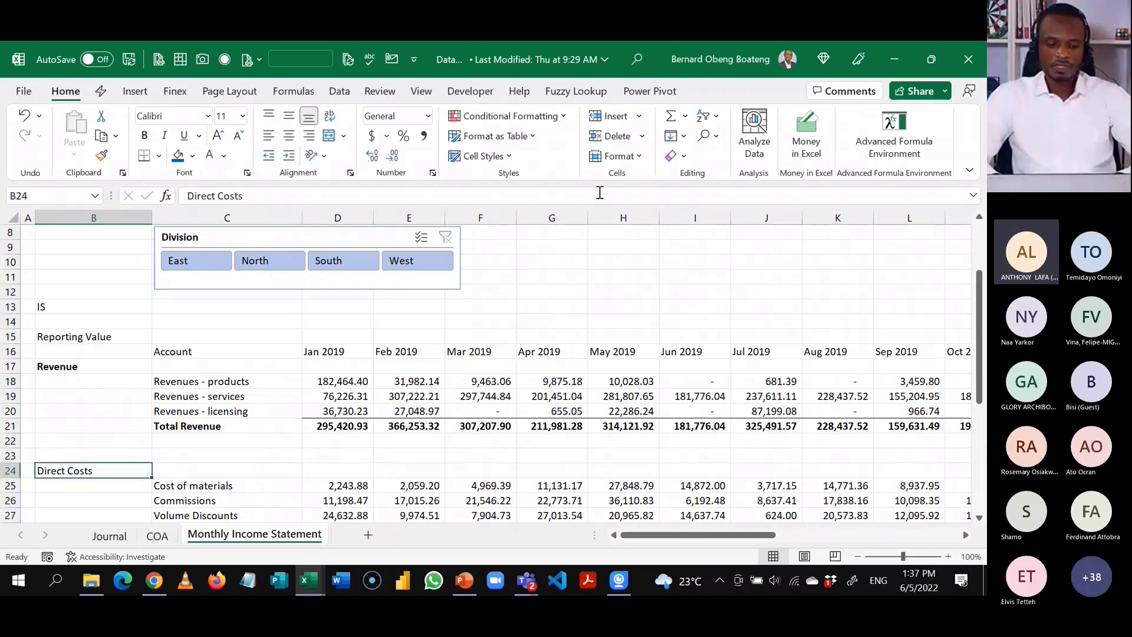
# Insert several blank rows between Direct overhead costs and Salaries & wages.
pyautogui.press('Down')
pyautogui.press('Down')
pyautogui.press('Down')
pyautogui.press('Down')
pyautogui.press('Down')
pyautogui.press('Right')
pyautogui.press('Down')
pyautogui.press('Right')
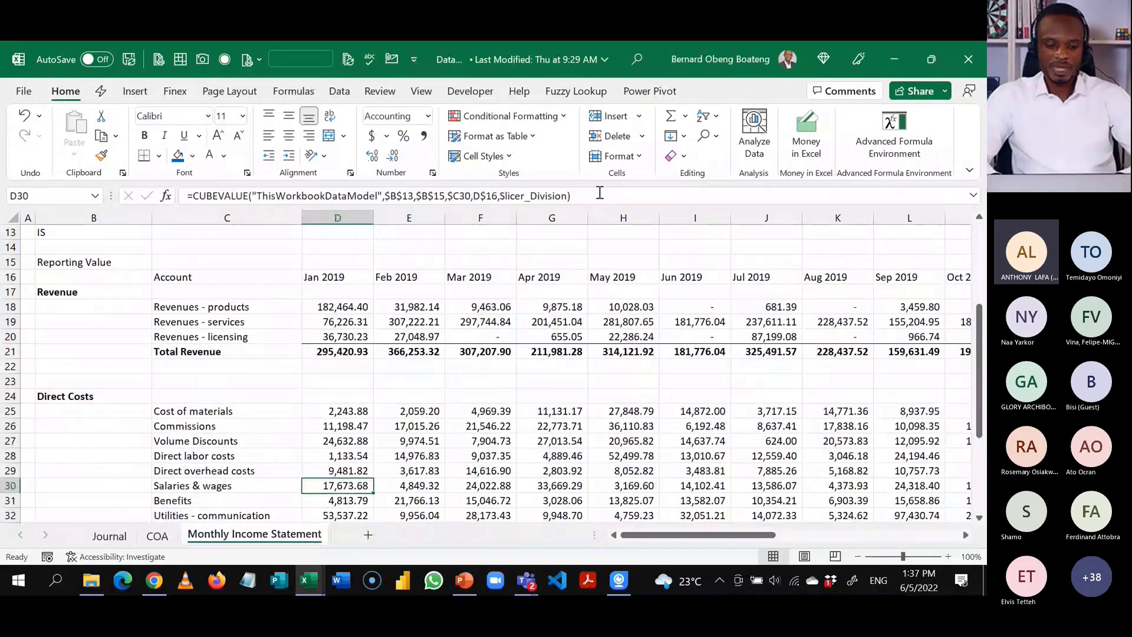
pyautogui.press('Left')
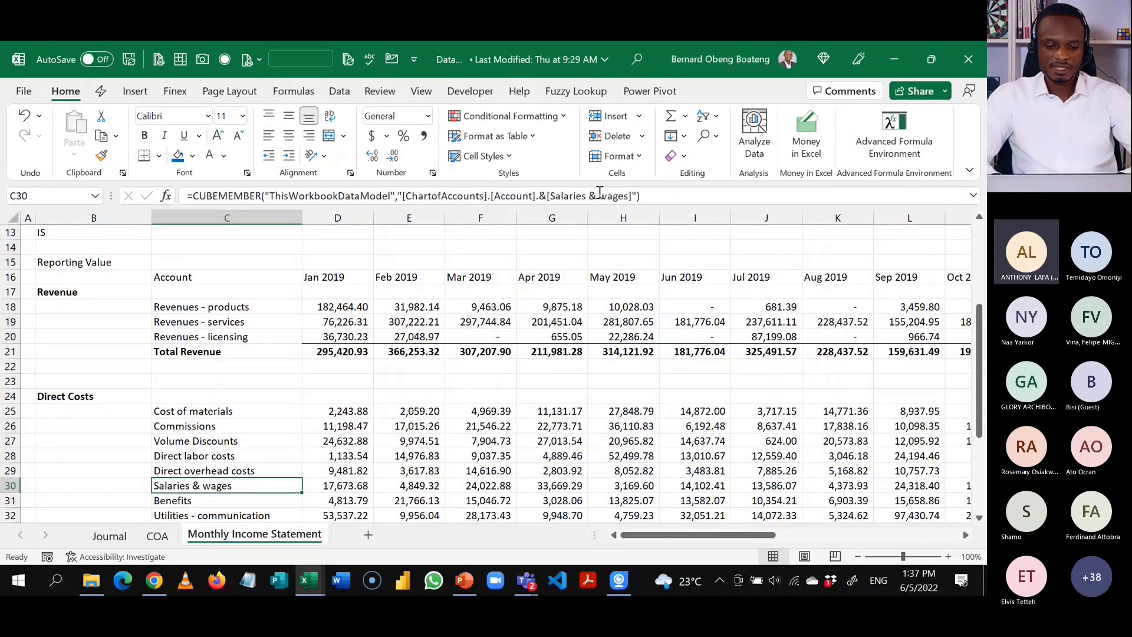
pyautogui.hotkey('alt', 'h')
pyautogui.press('i')
pyautogui.press('r')
pyautogui.press('F4')
pyautogui.press('F4')
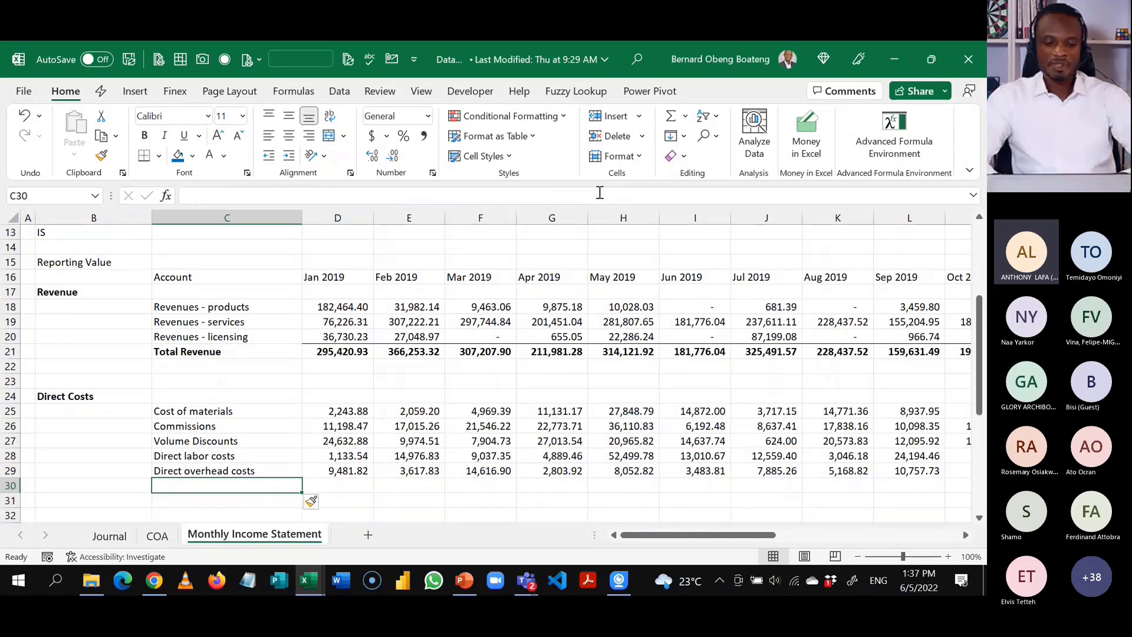
# Enter the bold label Total Direct Costs in cell C30, below Direct overhead costs.
pyautogui.press('Up')
pyautogui.press('Down')
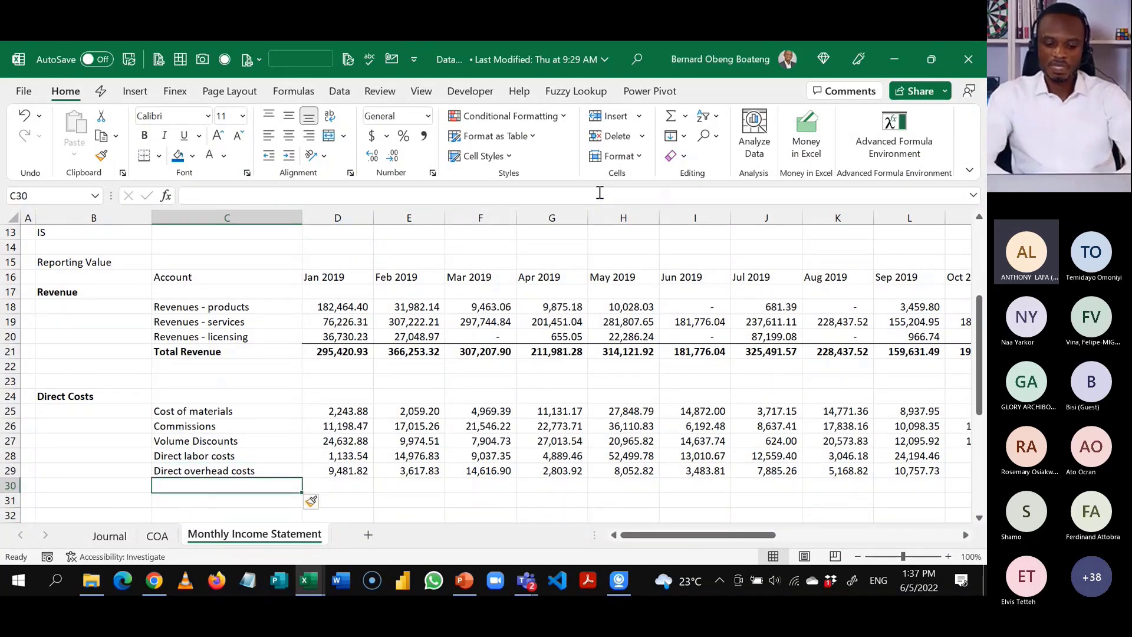
pyautogui.write('Total ')
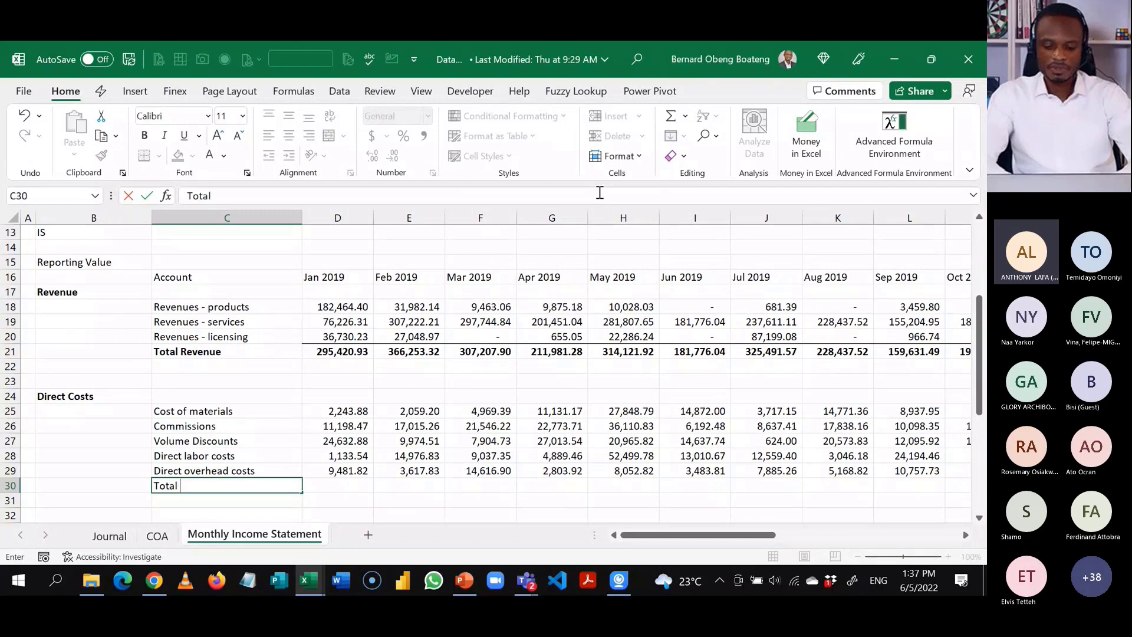
pyautogui.write('Direct Cos ')
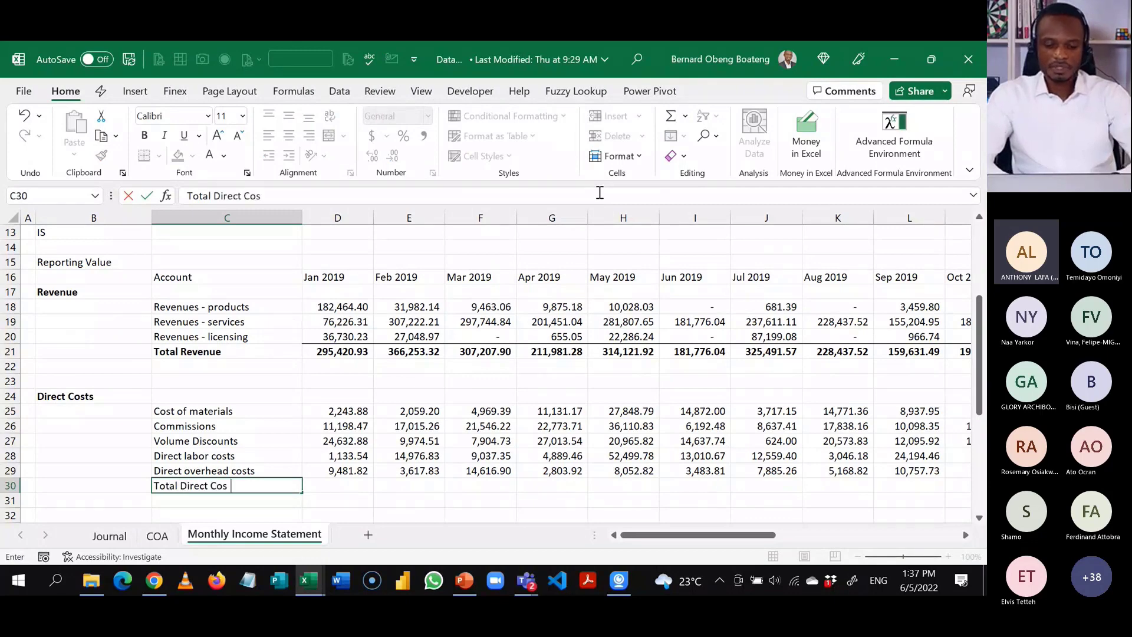
pyautogui.write('ts')
pyautogui.hotkey('ctrl', 'Return')
pyautogui.hotkey('ctrl', 'b')
# Add a bottom border to the Direct overhead costs values from Jan 2019 through Grand Total.
pyautogui.press('Up')
pyautogui.press('Right')
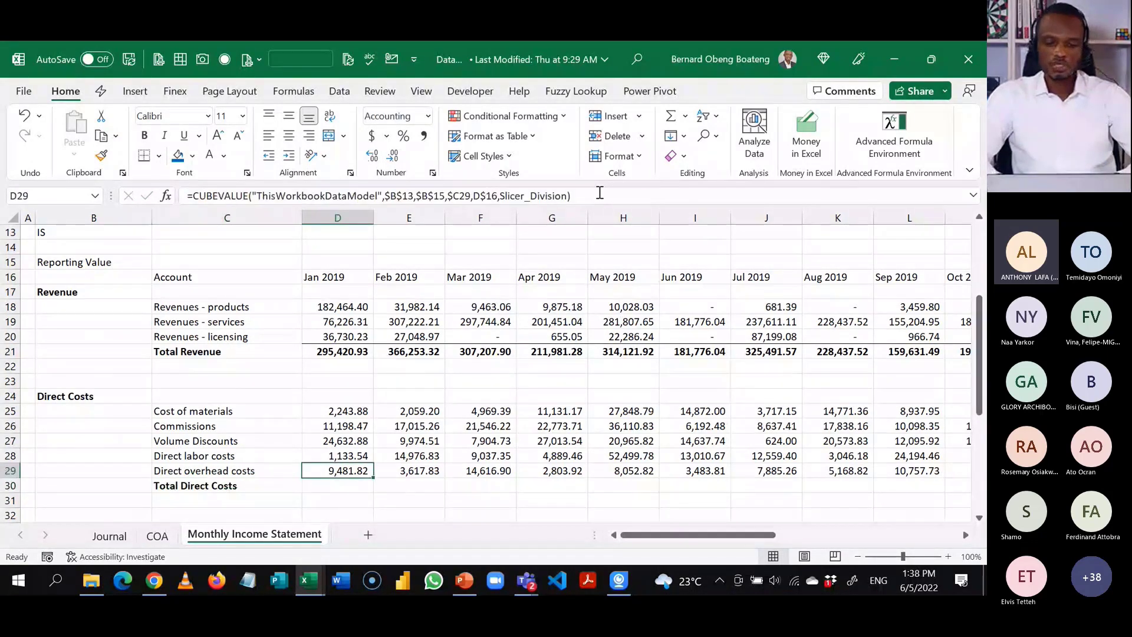
pyautogui.hotkey('ctrl', 'shift', 'Right')
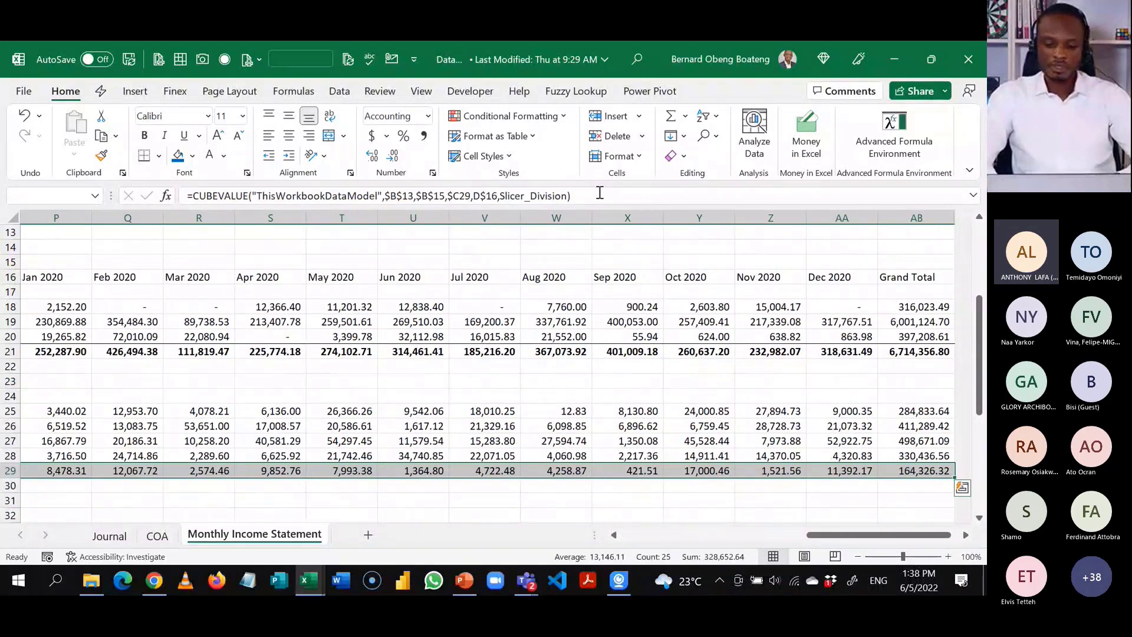
pyautogui.hotkey('ctrl', 'BackSpace')
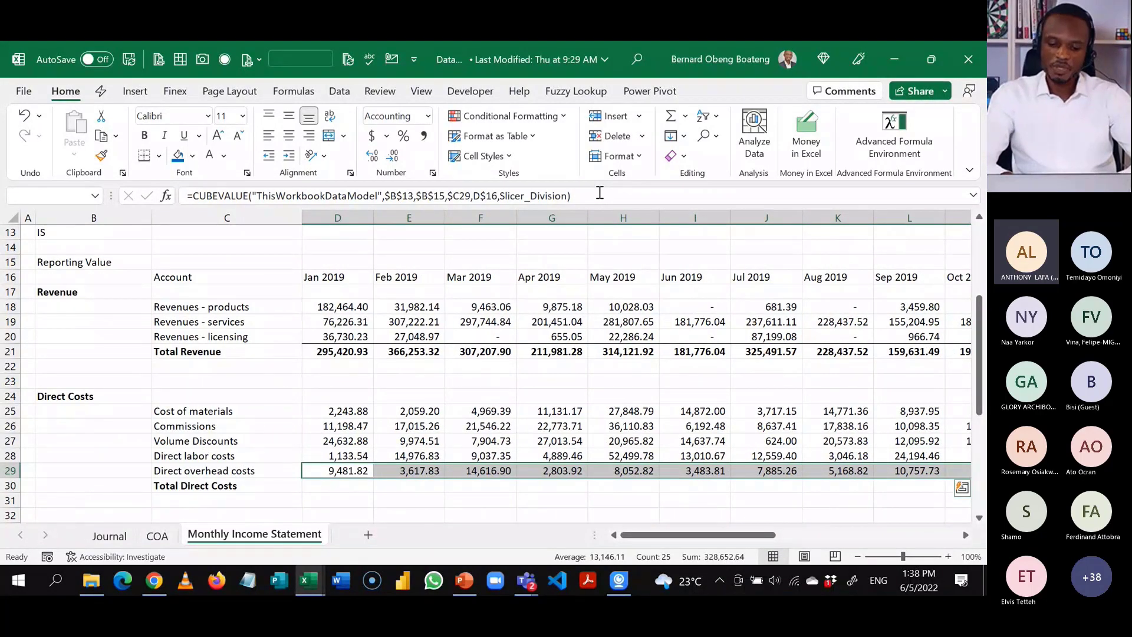
# Sum rows 25 to 29 in the Total Direct Costs row from Jan 2019 through Grand Total and bold the totals.
pyautogui.press('Down')
pyautogui.hotkey('ctrl', 'shift', 'Right')
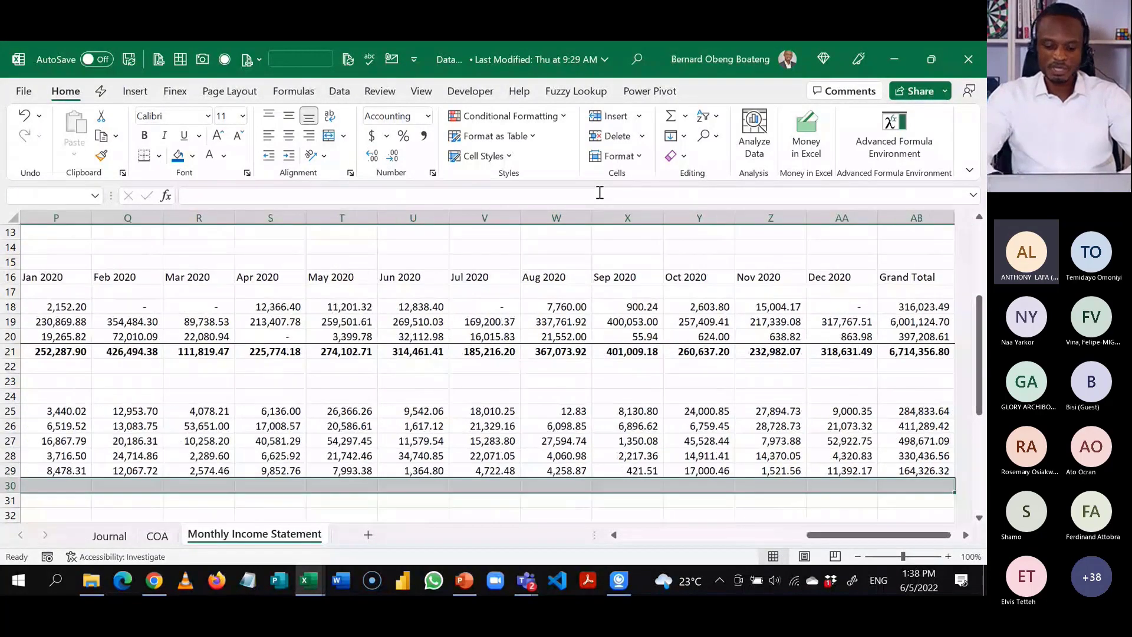
pyautogui.hotkey('ctrl', 'BackSpace')
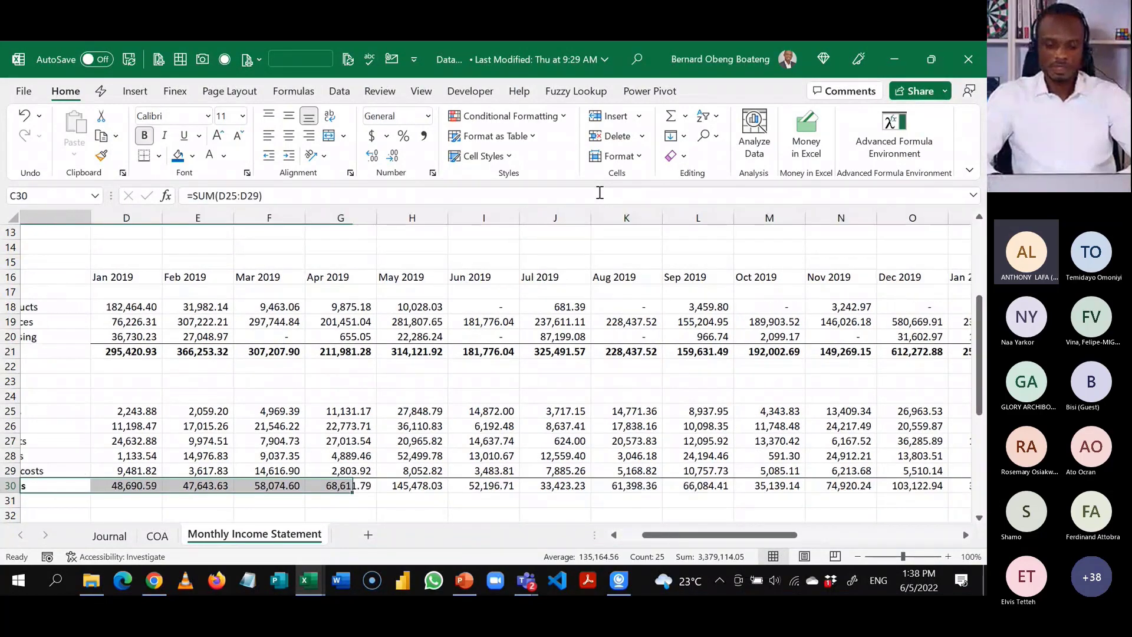
pyautogui.hotkey('ctrl', 'BackSpace')
pyautogui.hotkey('ctrl', 'BackSpace')
pyautogui.hotkey('ctrl', 'BackSpace')
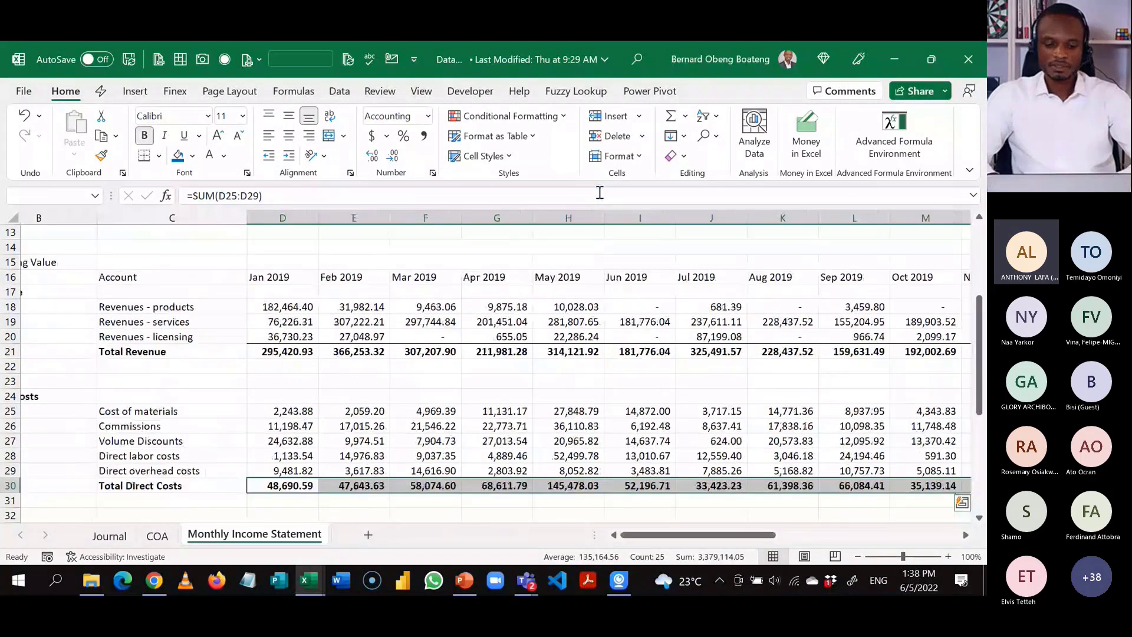
# Enter the bold label Gross Profit in cell C31, below Total Direct Costs.
pyautogui.press('Left')
pyautogui.press('Down')
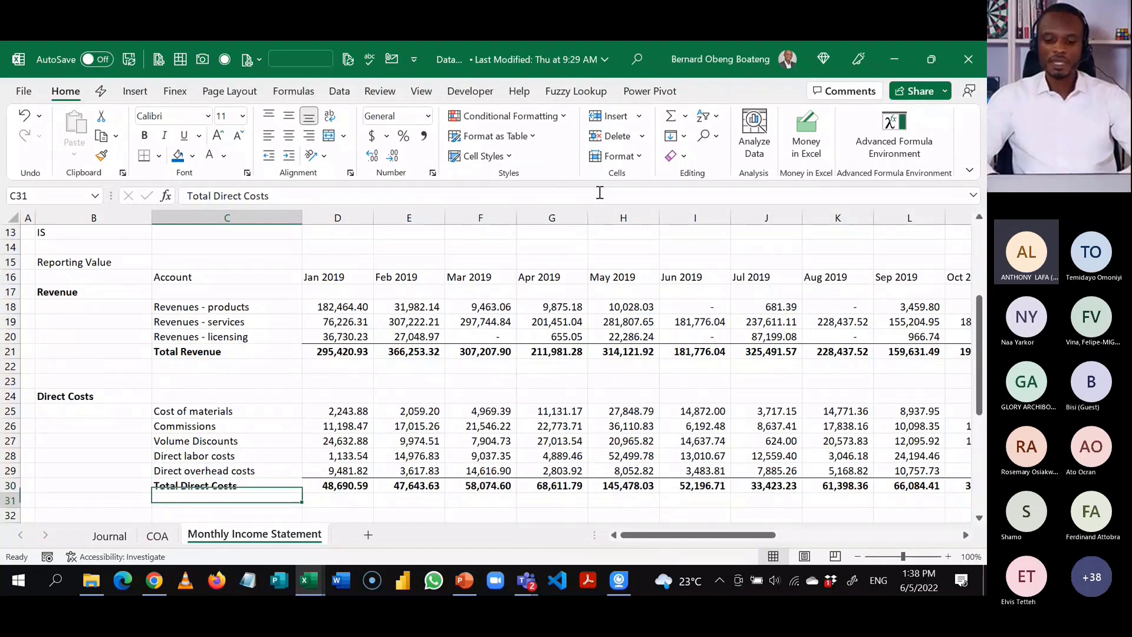
pyautogui.write('Gross')
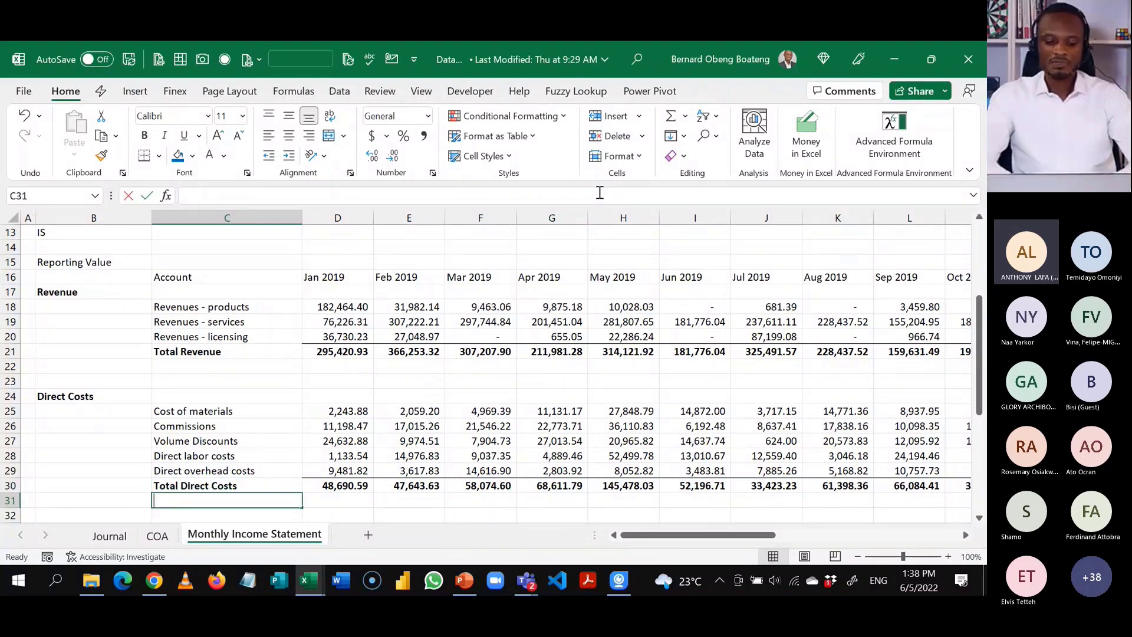
pyautogui.write(' Pr')
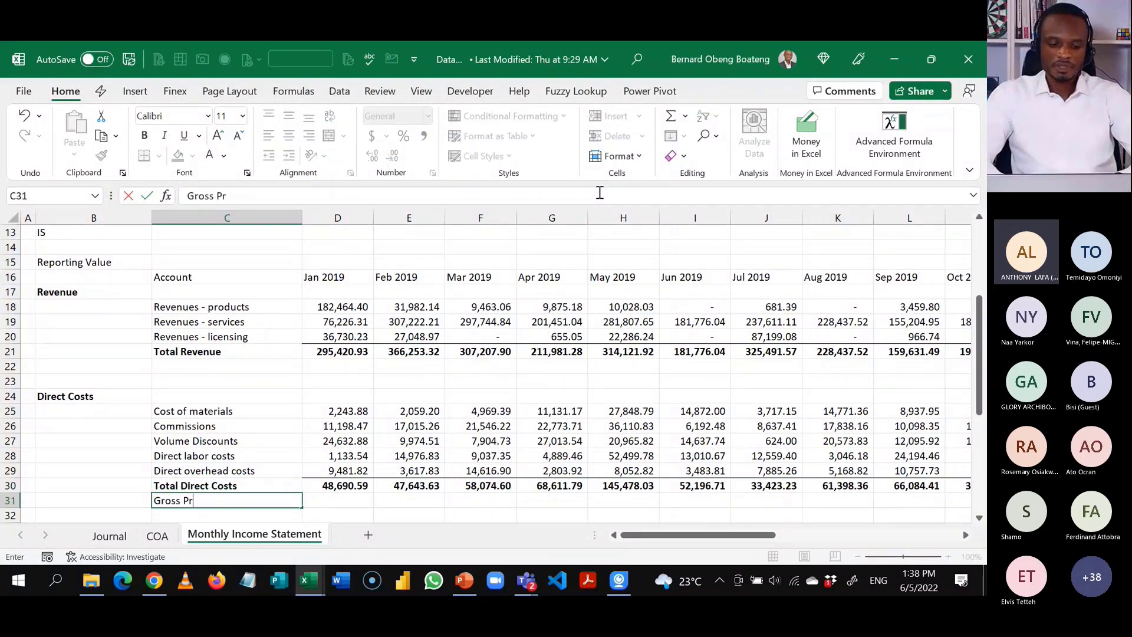
pyautogui.write('ofit')
pyautogui.press('Tab')
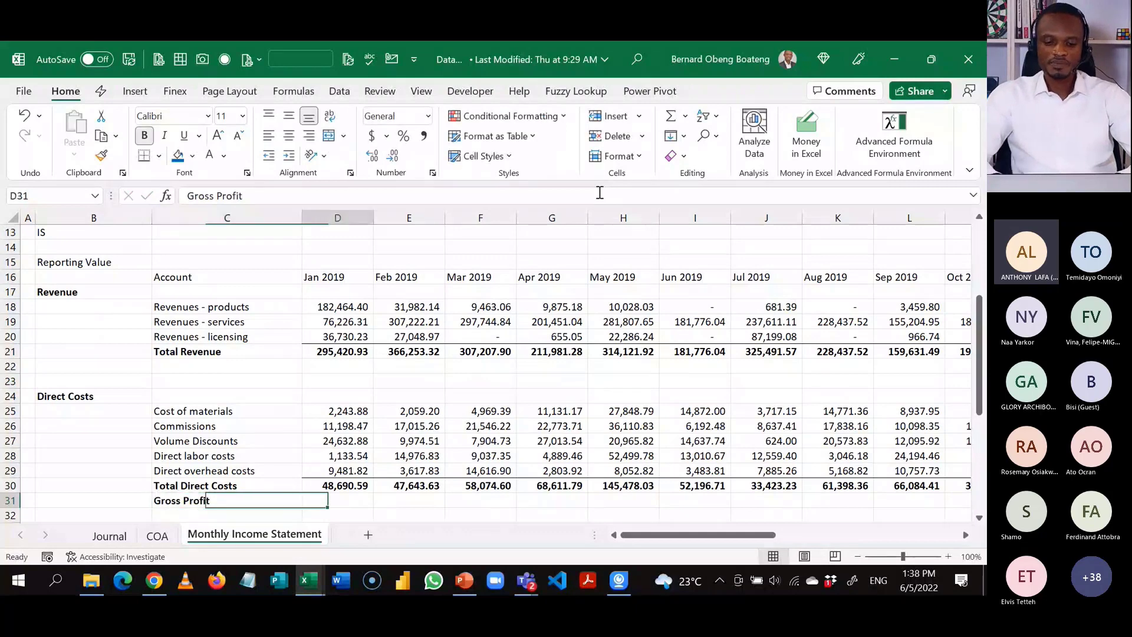
# Fill the Gross Profit row from Jan 2019 through Grand Total with =D21-D30 and make the values bold.
pyautogui.hotkey('shift', 'Up')
pyautogui.hotkey('ctrl', 'shift', 'Right')
pyautogui.hotkey('shift', 'Down')
pyautogui.hotkey('ctrl', 'BackSpace')
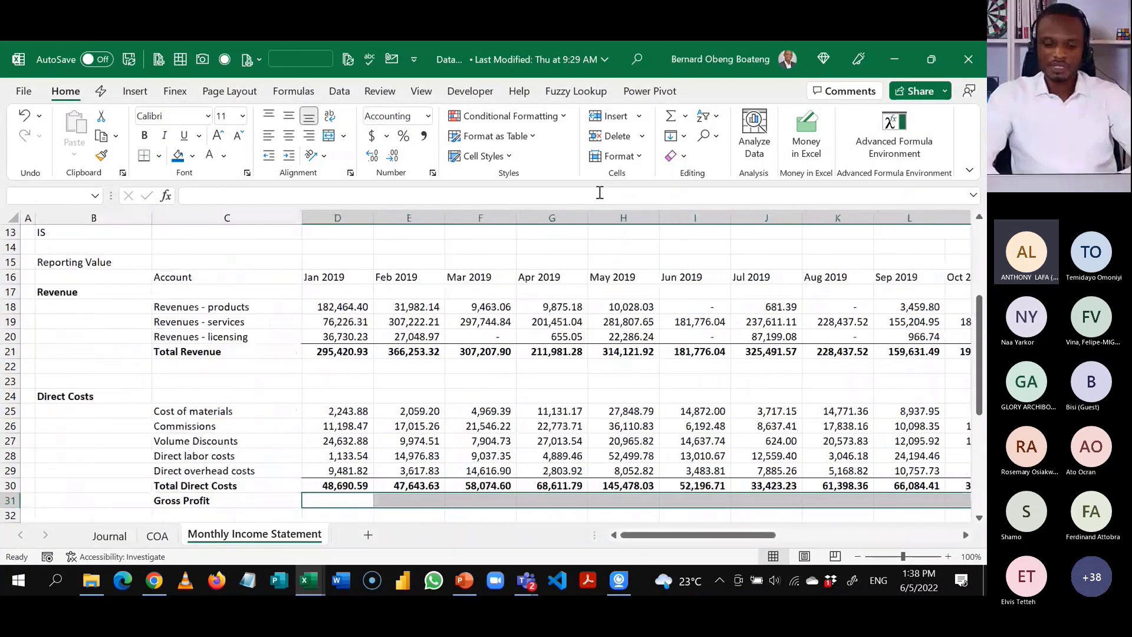
pyautogui.write('=')
pyautogui.press('Up')
pyautogui.press('Up')
pyautogui.press('Up')
pyautogui.press('Up')
pyautogui.press('Up')
pyautogui.press('Up')
pyautogui.press('Up')
pyautogui.press('Up')
pyautogui.press('Up')
pyautogui.press('Up')
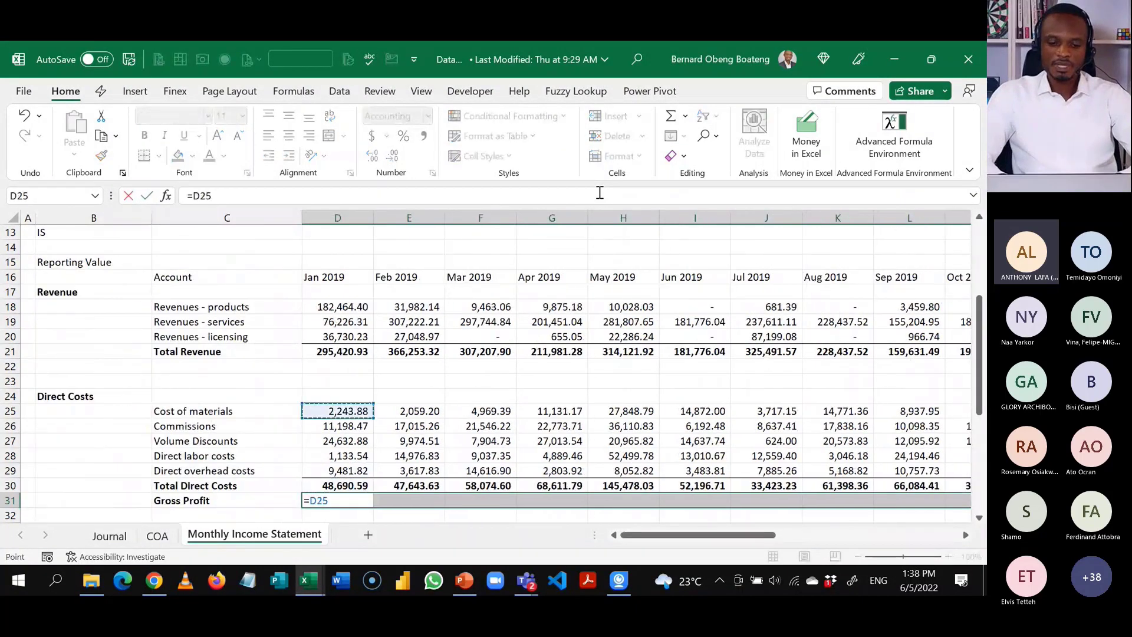
pyautogui.write('-')
pyautogui.press('Up')
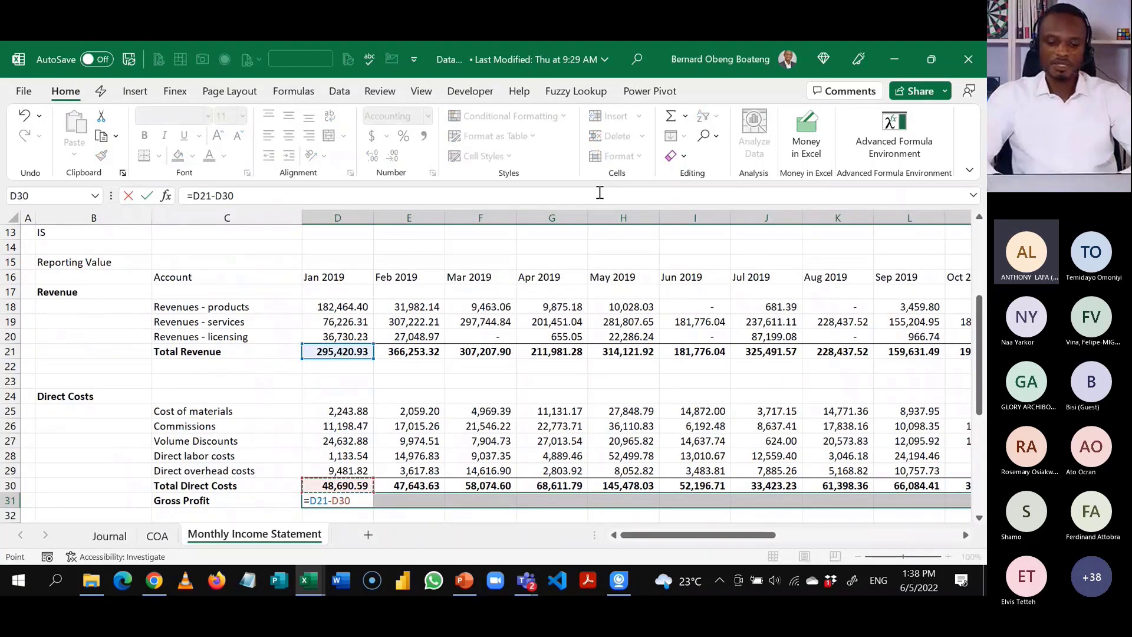
pyautogui.hotkey('ctrl', 'Return')
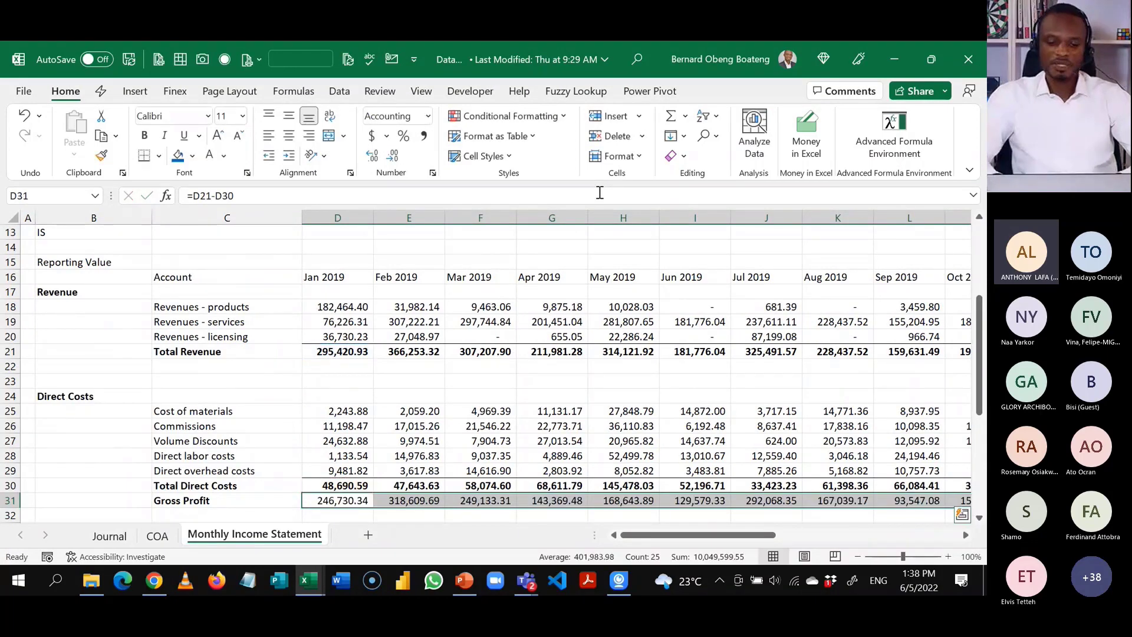
pyautogui.hotkey('ctrl', 'b')
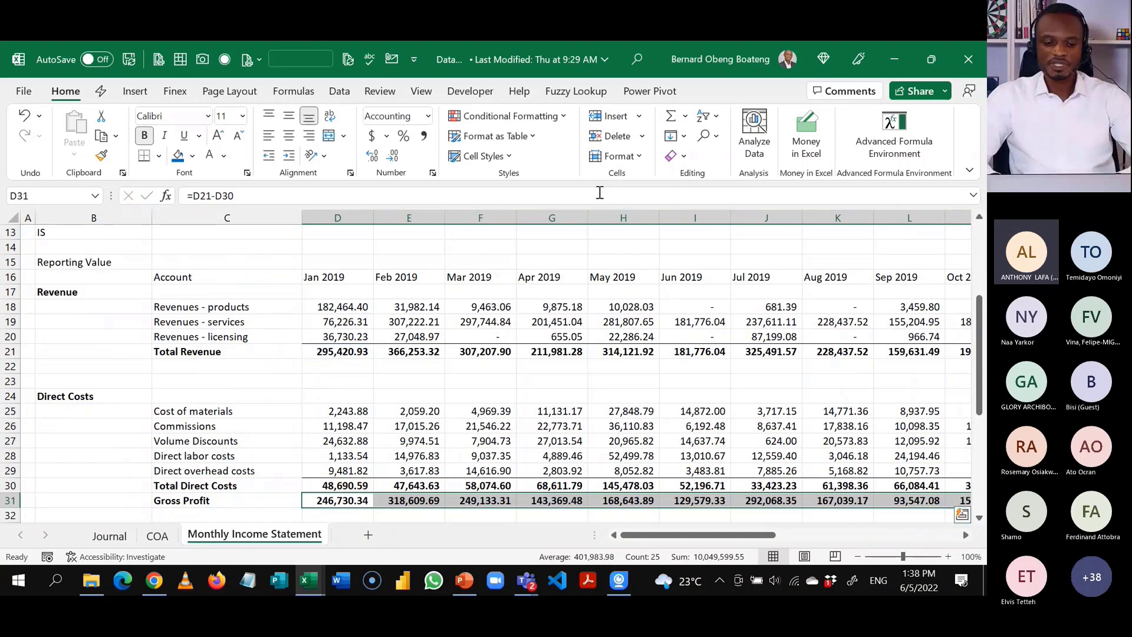
# Enter the label Gross Profit % in cell C32, below Gross Profit.
pyautogui.press('Left')
pyautogui.press('Down')
pyautogui.write('Gross ')
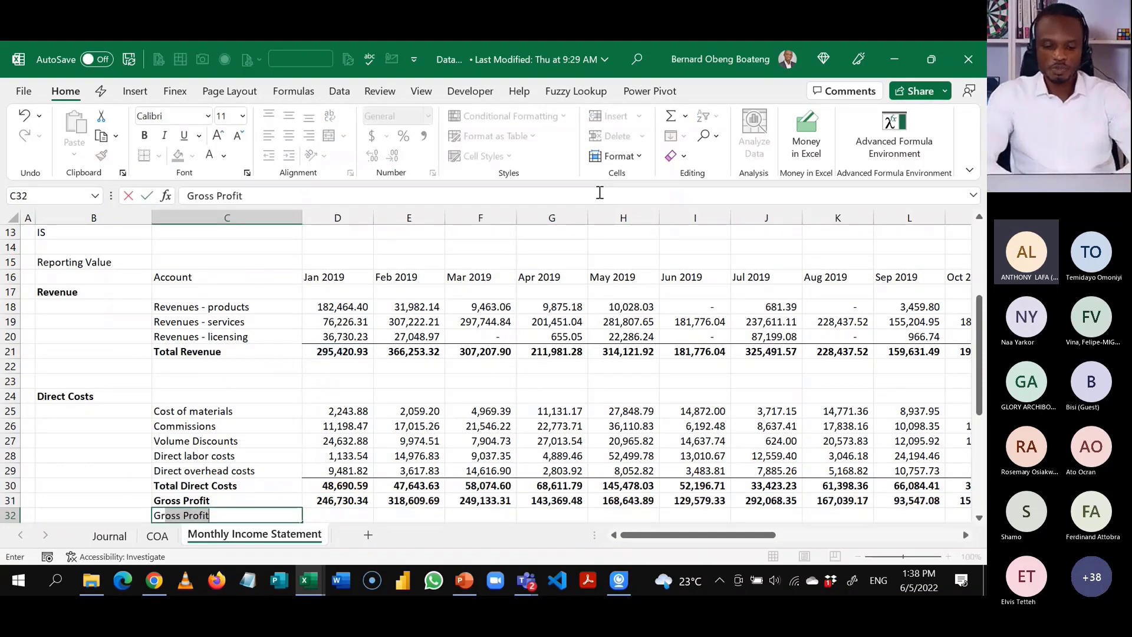
pyautogui.write('Profit')
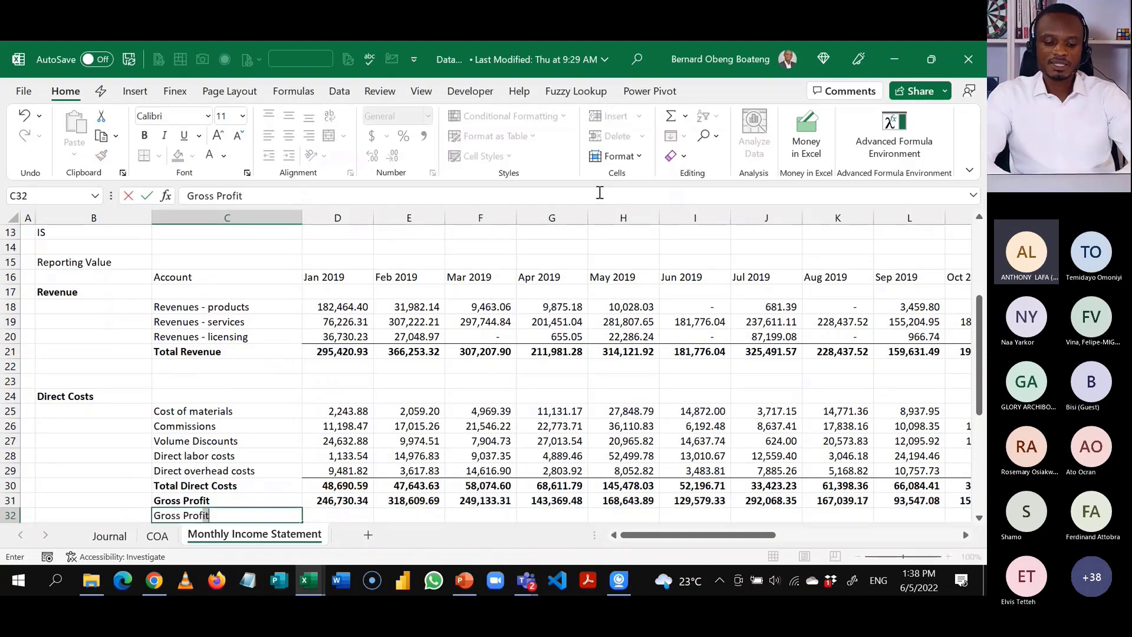
pyautogui.write(' %')
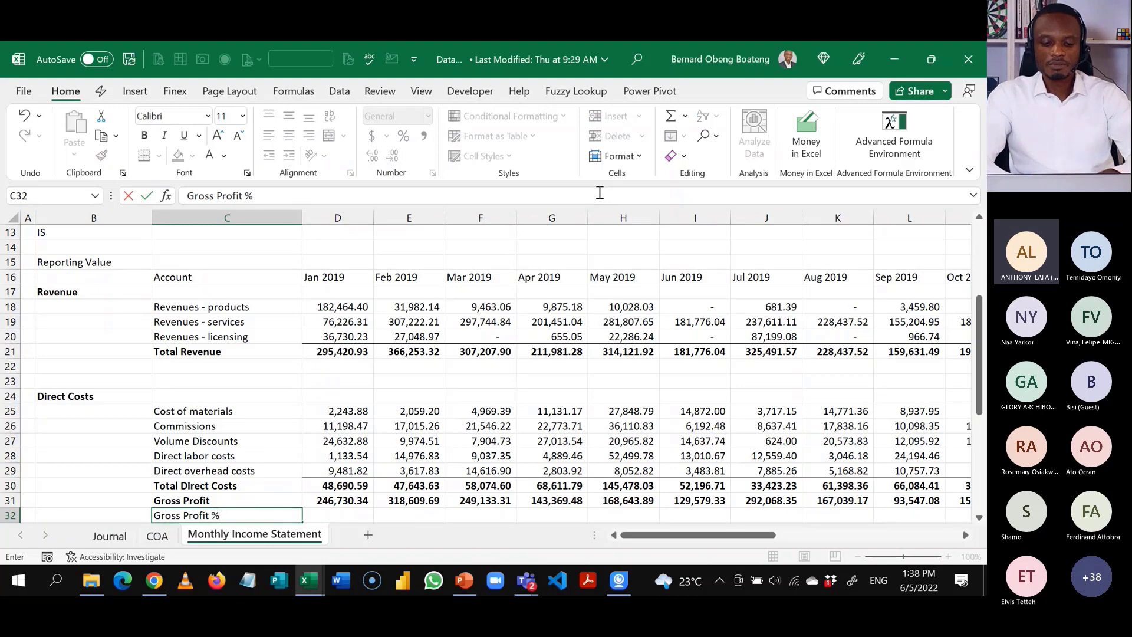
pyautogui.press('Return')
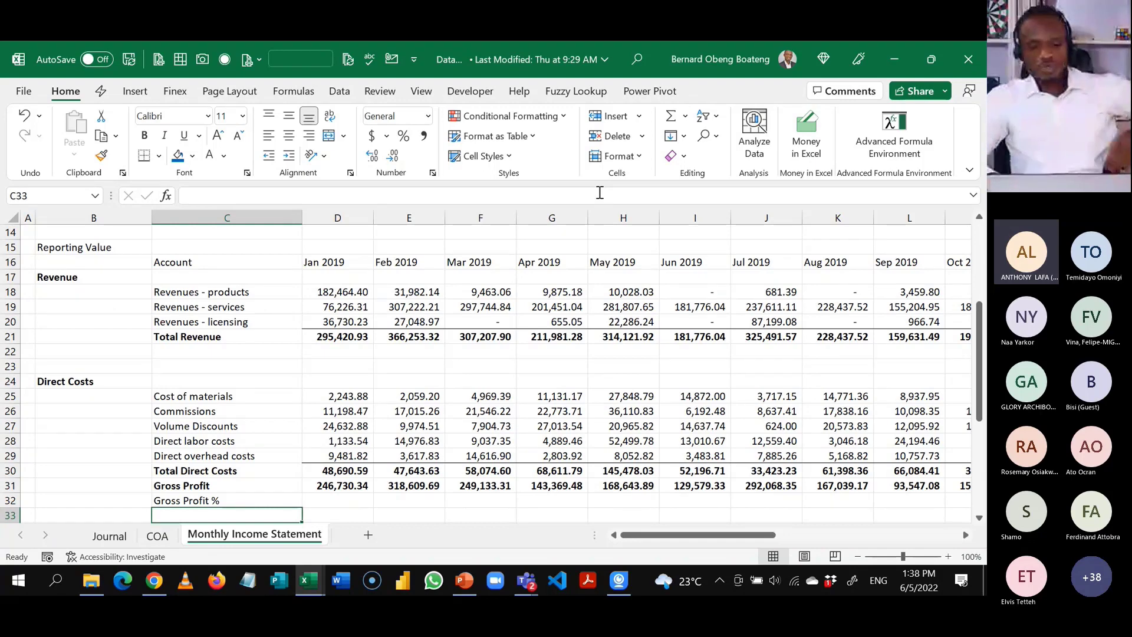
# Fill the Gross Profit % row from Jan 2019 through Grand Total with =D31/D21 and format it as whole percentages.
pyautogui.press('Up')
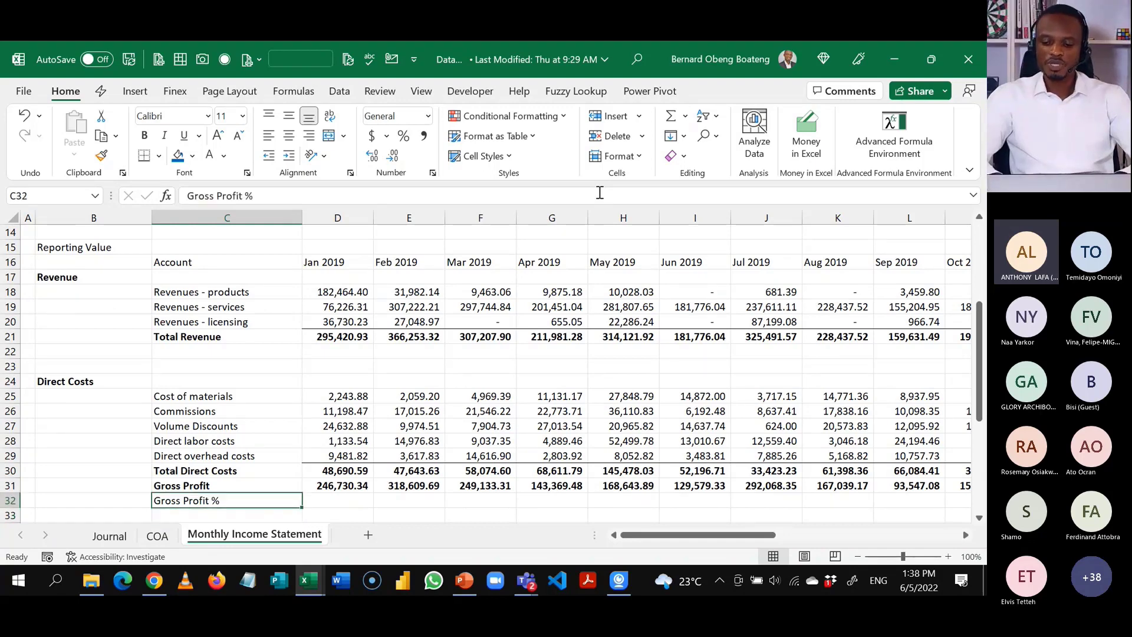
pyautogui.hotkey('ctrl', 'shift', 'Right')
pyautogui.write('=')
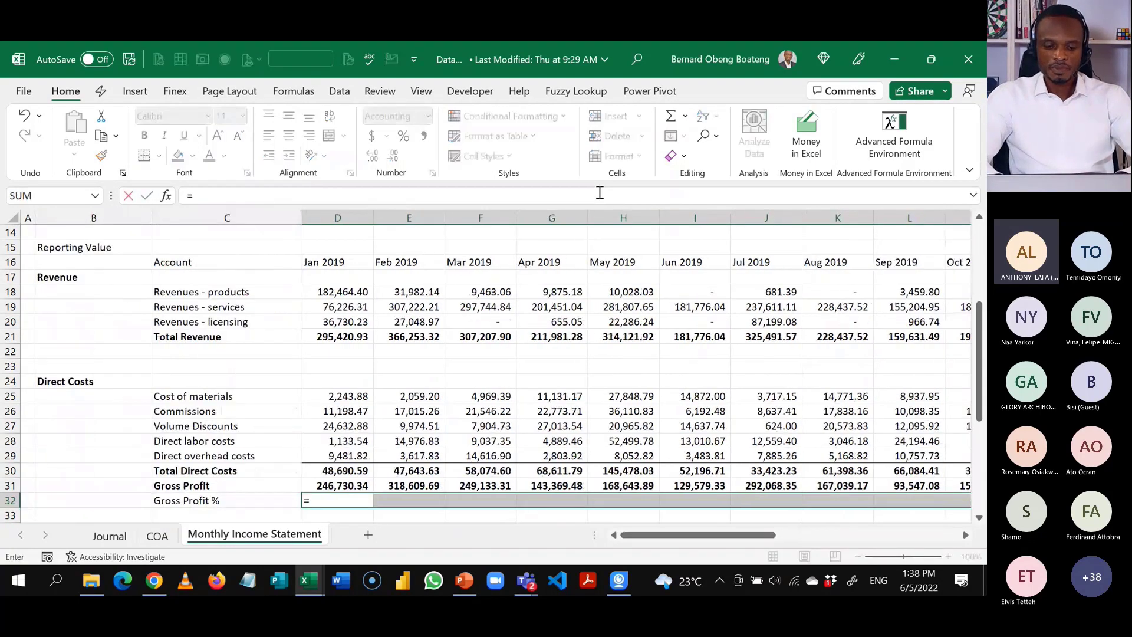
pyautogui.press('Up')
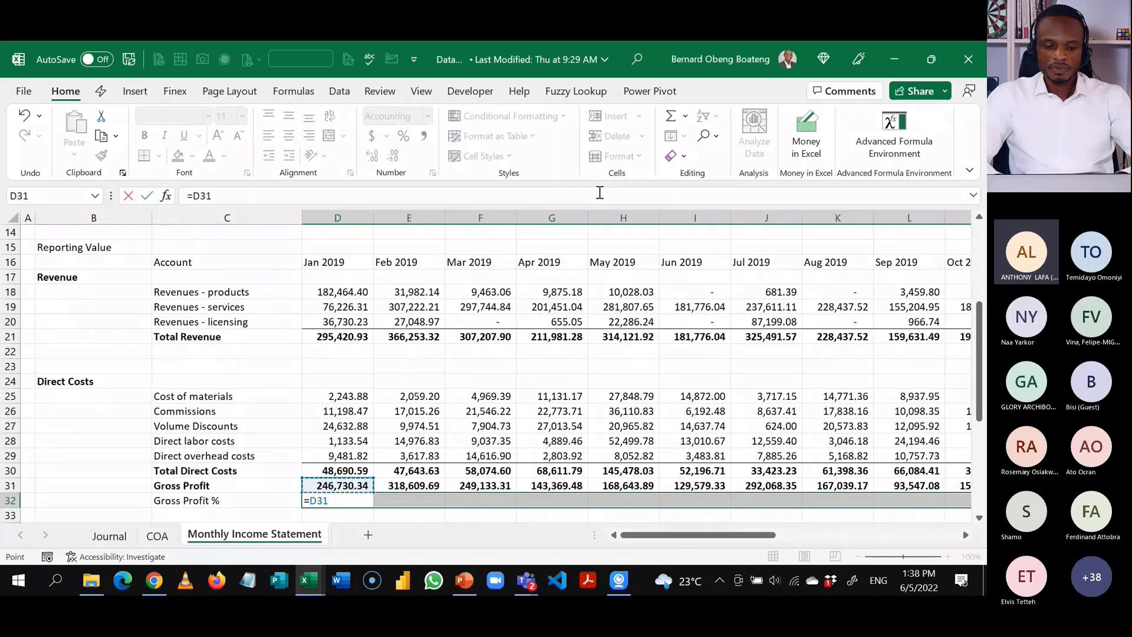
pyautogui.write('/')
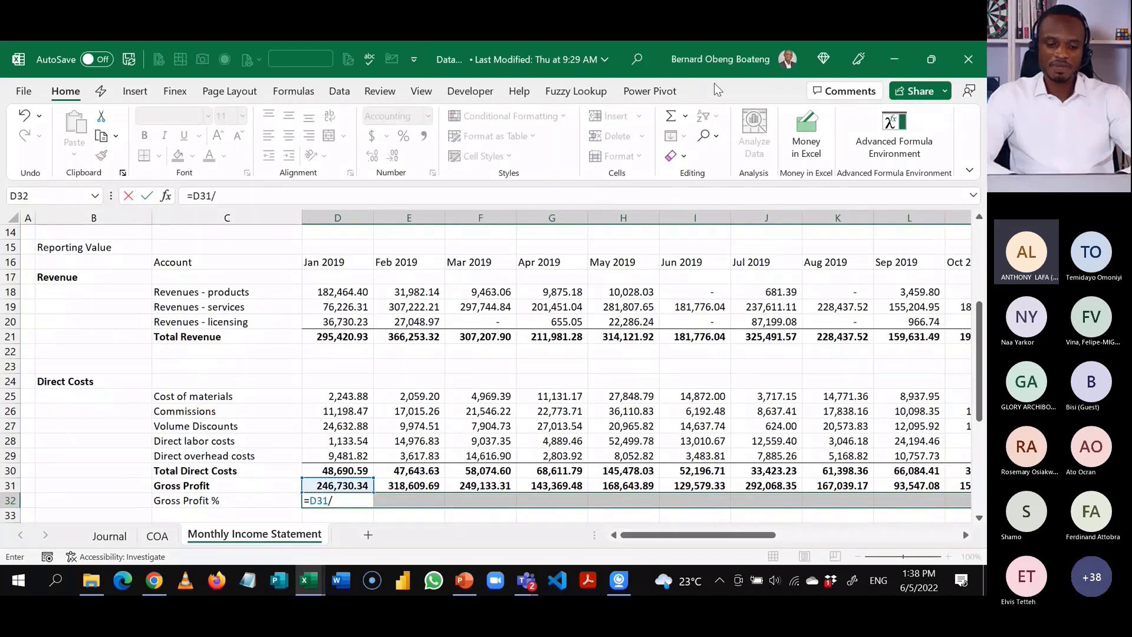
pyautogui.click(315, 334)
pyautogui.hotkey('ctrl', 'Return')
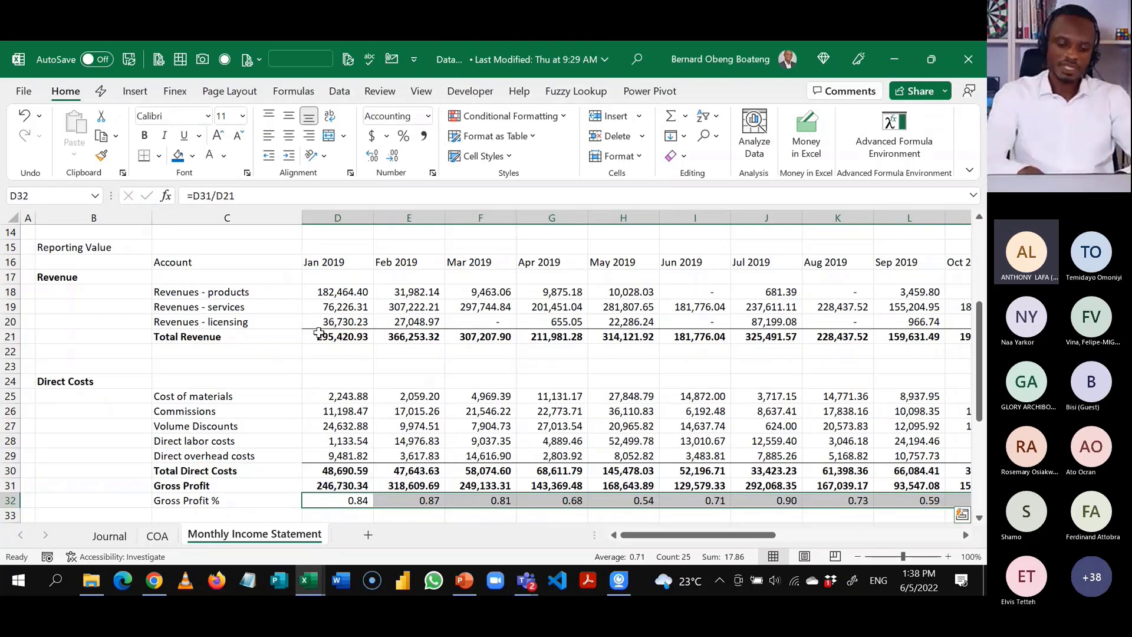
pyautogui.hotkey('ctrl', 'shift', '5')
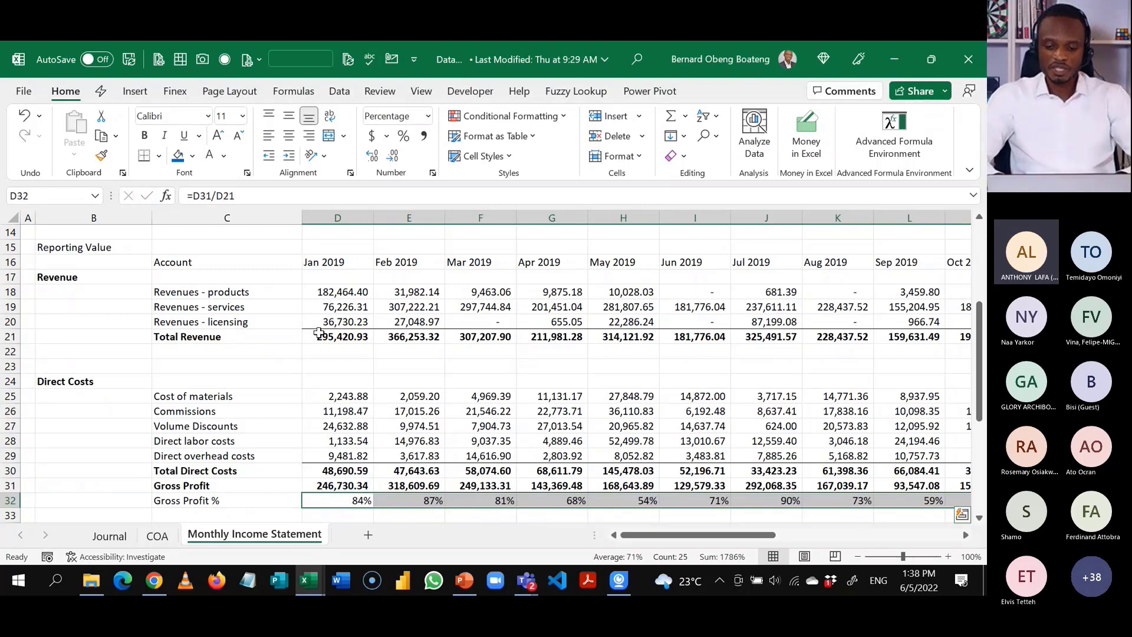
# Make the Gross Profit % label in cell C32 bold.
pyautogui.hotkey('ctrl', 'q')
pyautogui.press('s')
pyautogui.press('l')
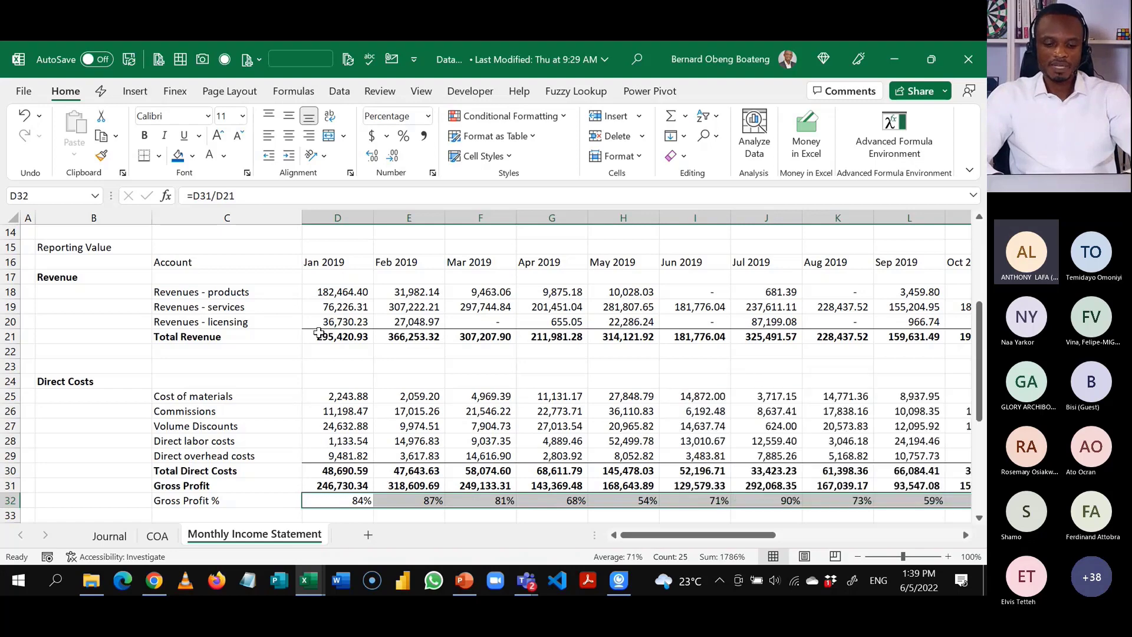
pyautogui.press('Left')
pyautogui.hotkey('ctrl', 'b')
# Enter the bold section heading Expenses in cell B34, above the Salaries & wages row.
pyautogui.press('Down')
pyautogui.press('Down')
pyautogui.press('Down')
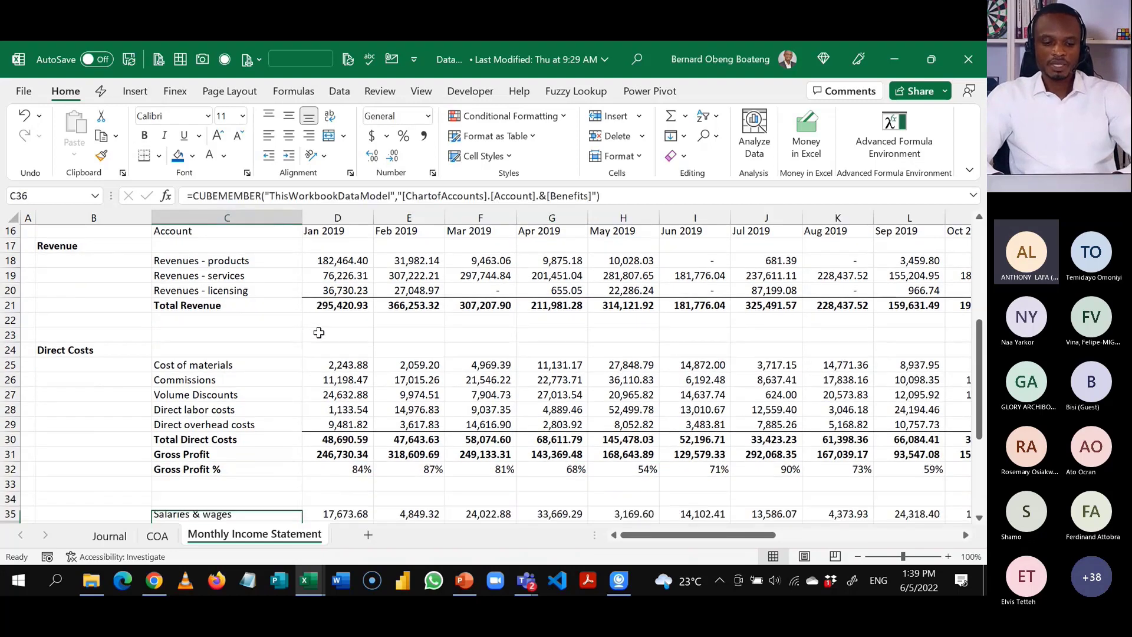
pyautogui.press('Left')
pyautogui.press('Up')
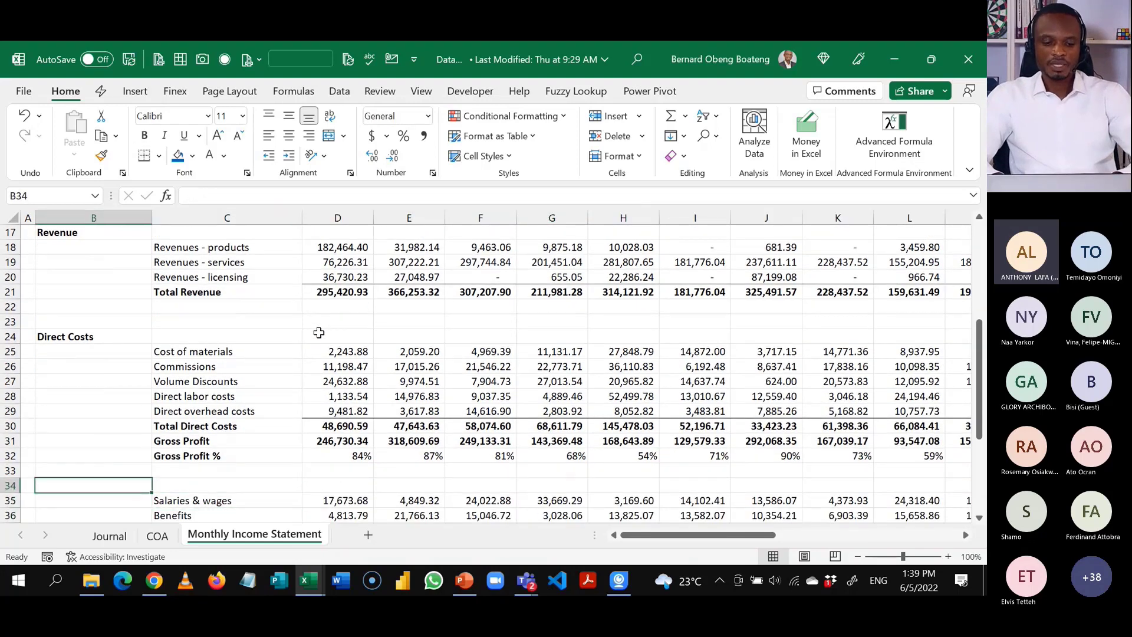
pyautogui.write('Expenses')
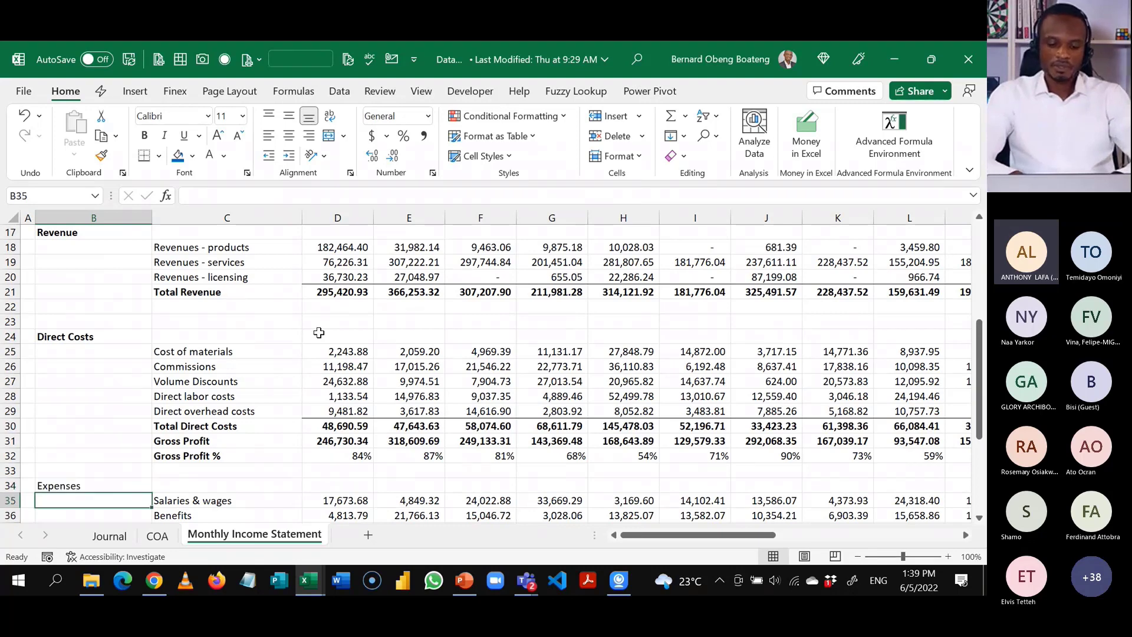
pyautogui.hotkey('ctrl', 'Return')
pyautogui.hotkey('ctrl', 'b')
# Insert four blank rows above the Depreciation and amortization row.
pyautogui.press('Down')
pyautogui.press('Down')
pyautogui.press('Down')
pyautogui.press('Down')
pyautogui.press('Down')
pyautogui.press('Down')
pyautogui.press('Down')
pyautogui.press('Down')
pyautogui.press('Down')
pyautogui.press('Down')
pyautogui.press('Down')
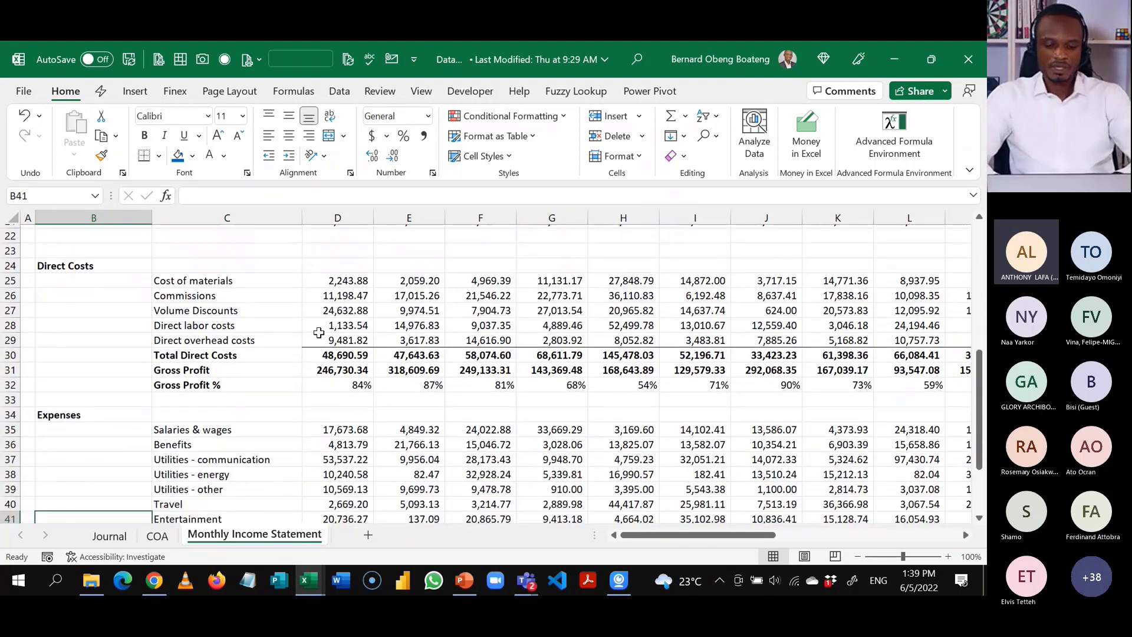
pyautogui.press('Right')
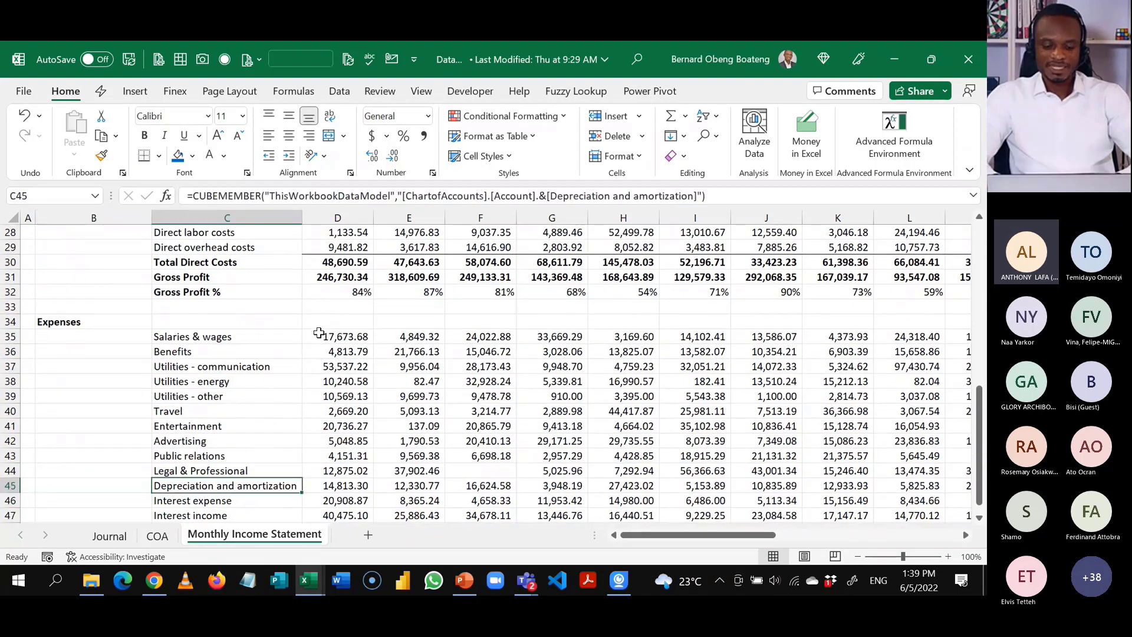
pyautogui.hotkey('alt', 'i')
pyautogui.press('r')
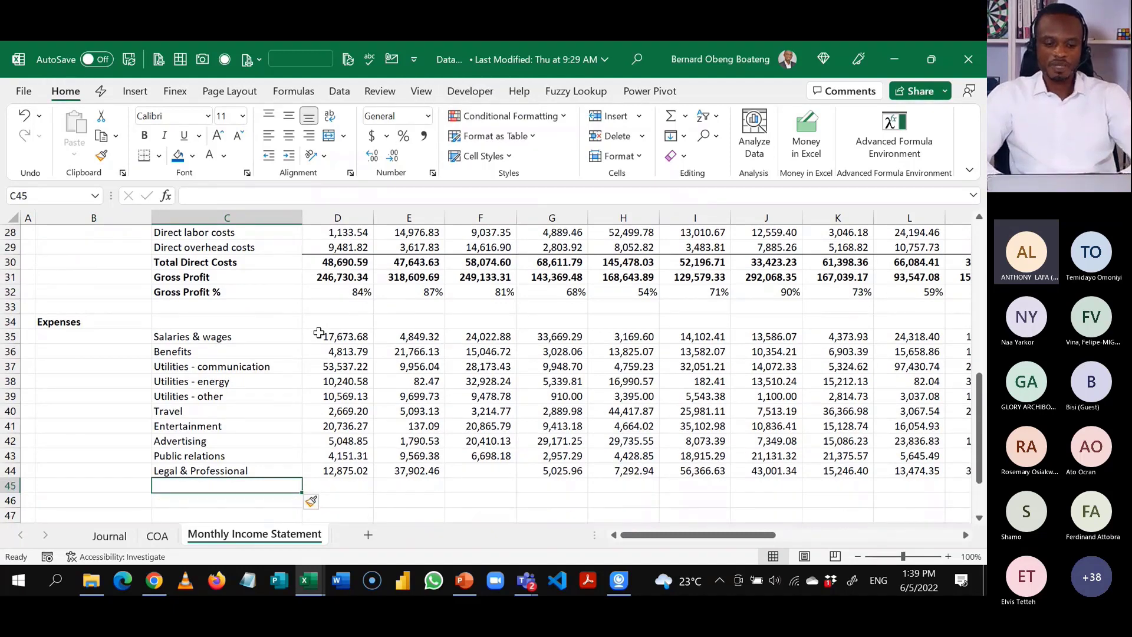
# Enter the bold label Total Expenses in cell C45, below Legal & Professional.
pyautogui.write('Tota')
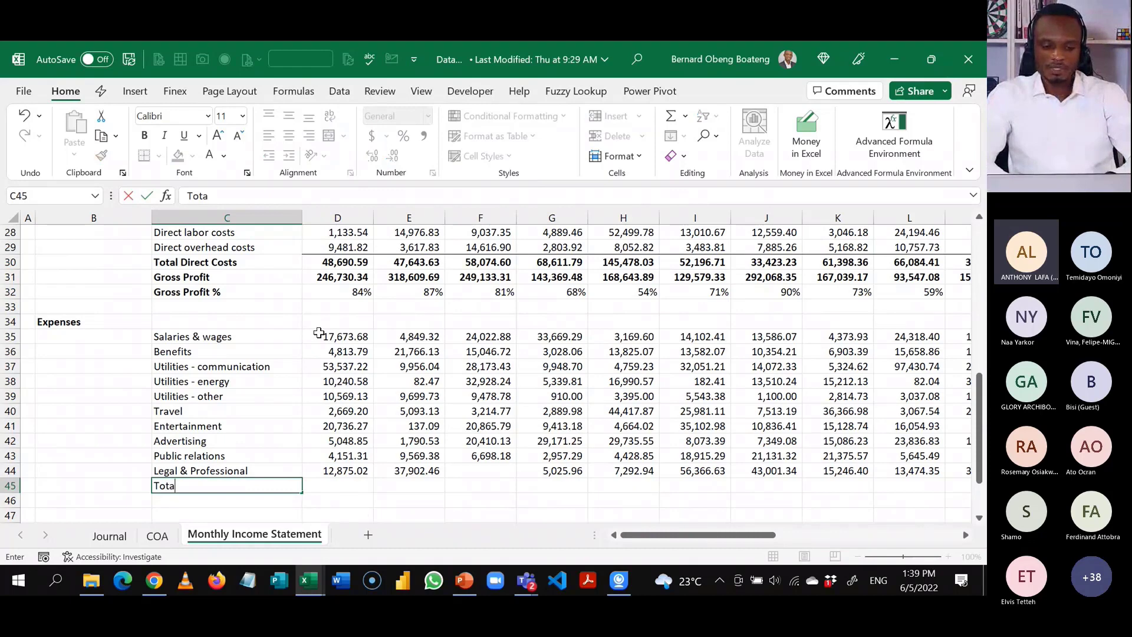
pyautogui.write('l Expenses')
pyautogui.press('Return')
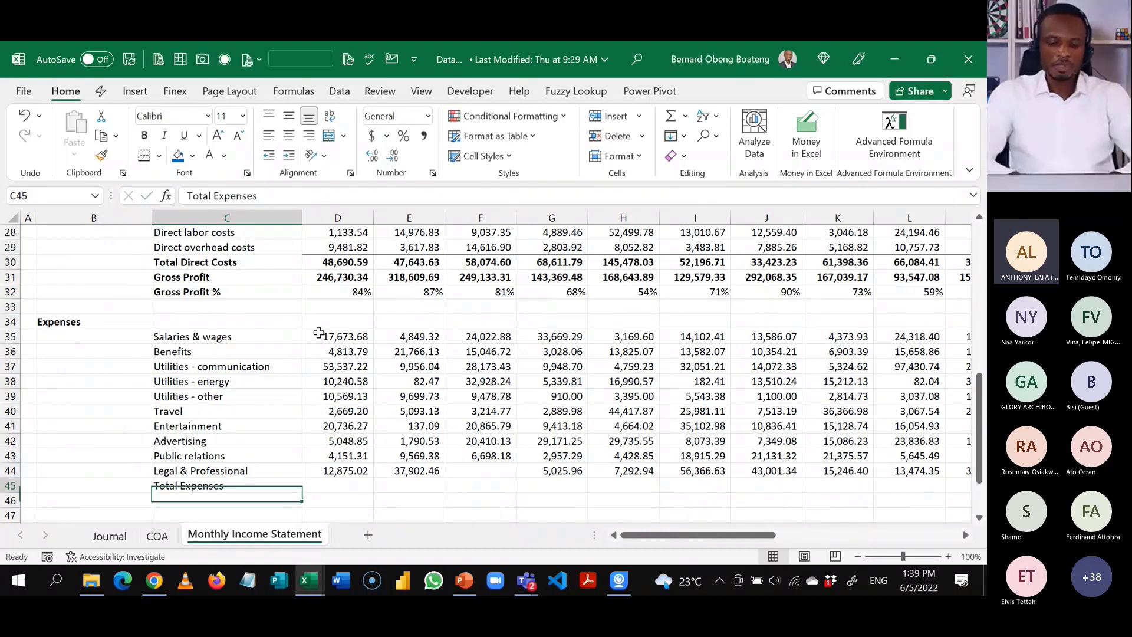
pyautogui.hotkey('ctrl', 'b')
# Add a bottom border to the Legal & Professional values from Jan 2019 through Grand Total.
pyautogui.press('Right')
pyautogui.hotkey('ctrl', 'shift', 'Right')
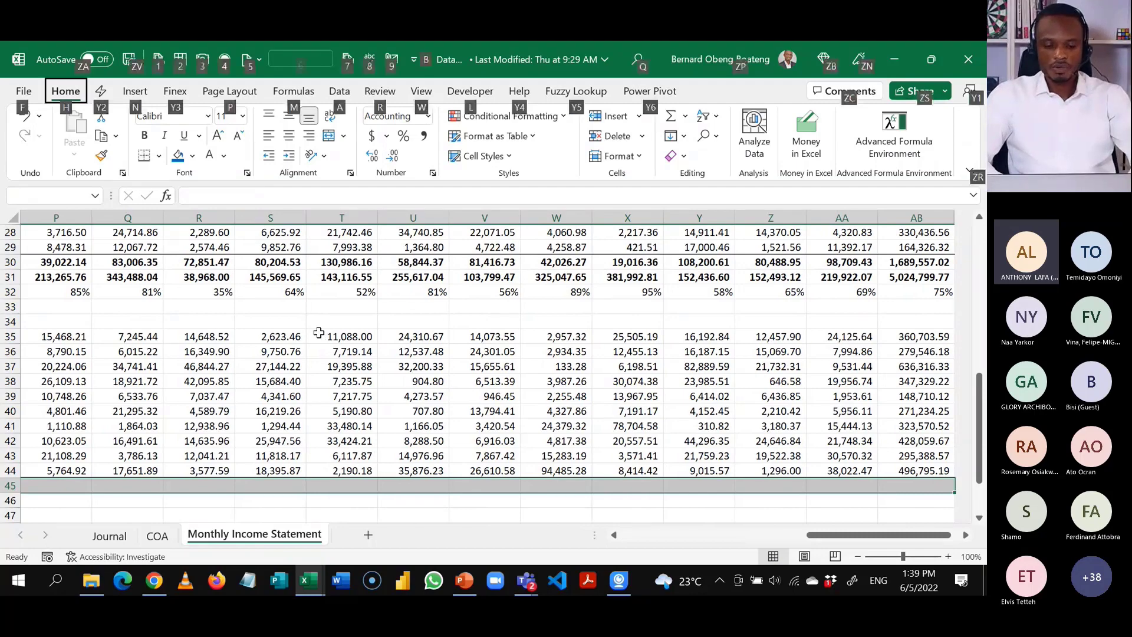
pyautogui.press('Up')
pyautogui.hotkey('ctrl', 'shift', 'Right')
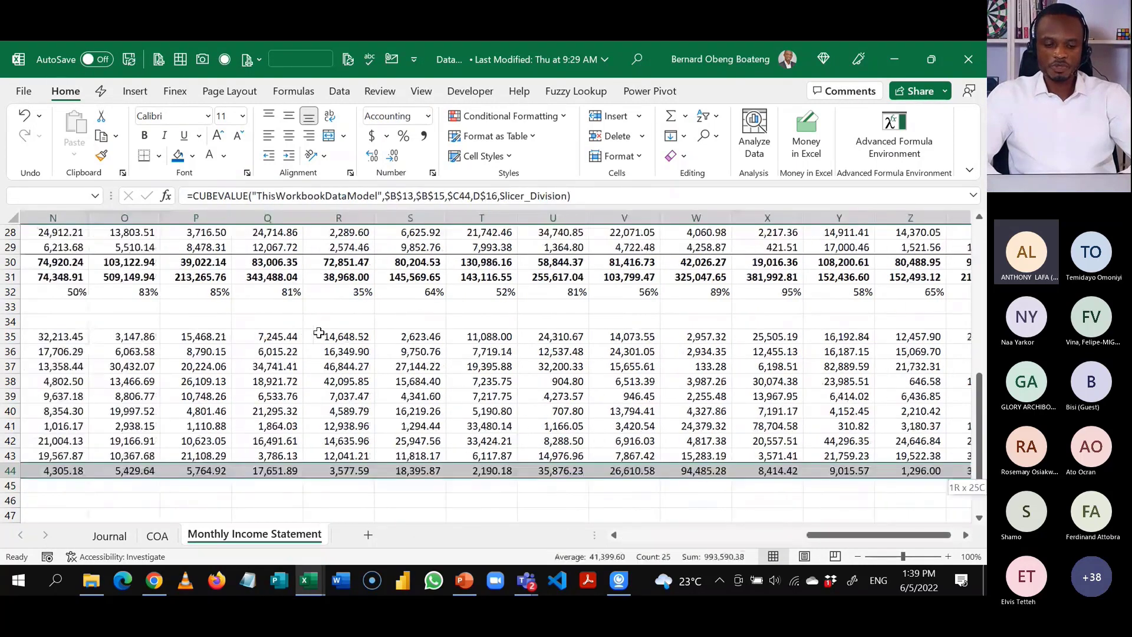
pyautogui.hotkey('alt', 'h')
pyautogui.press('b')
pyautogui.press('o')
# Sum rows 35 to 44 in the Total Expenses row from Jan 2019 through Grand Total and bold the totals.
pyautogui.press('Down')
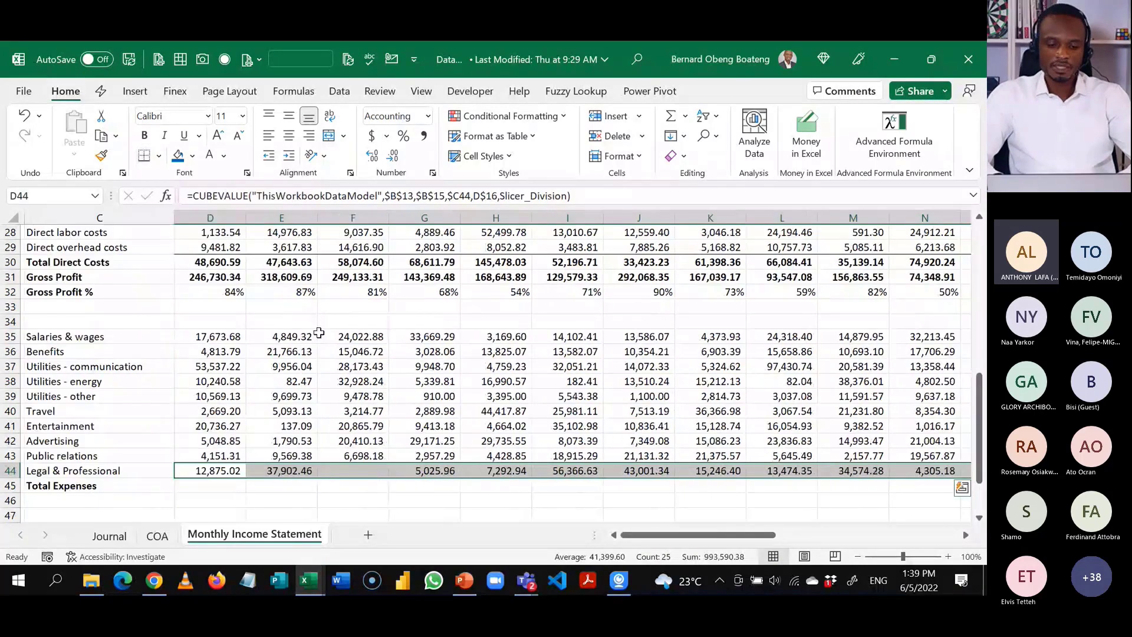
pyautogui.hotkey('ctrl', 'shift', 'Right')
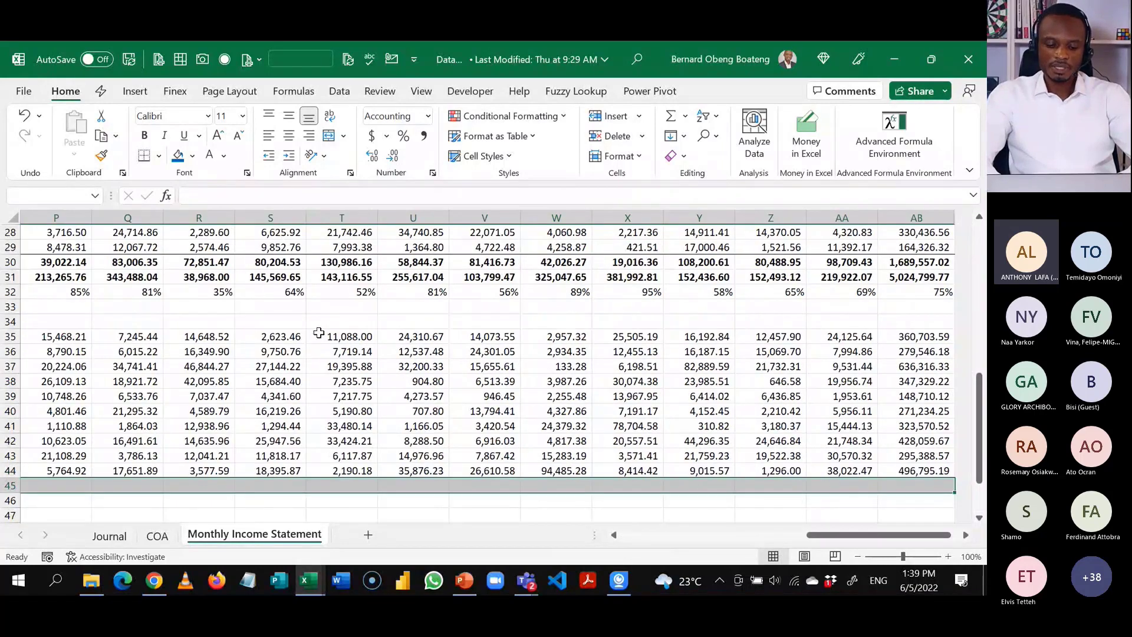
pyautogui.hotkey('alt', '=')
pyautogui.hotkey('ctrl', 'b')
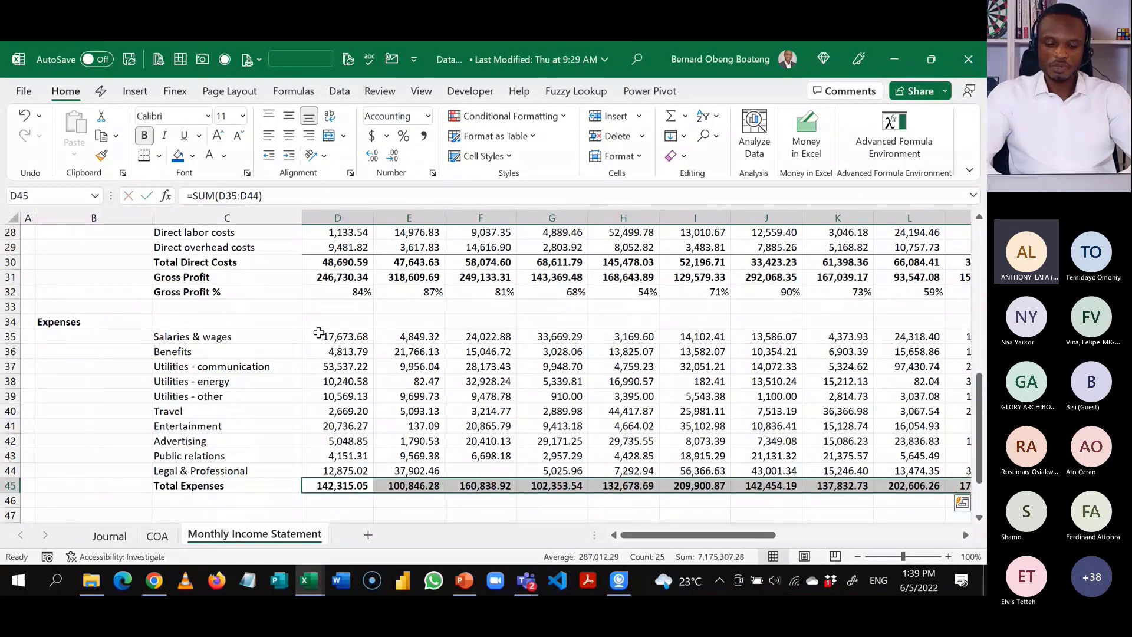
pyautogui.press('Left')
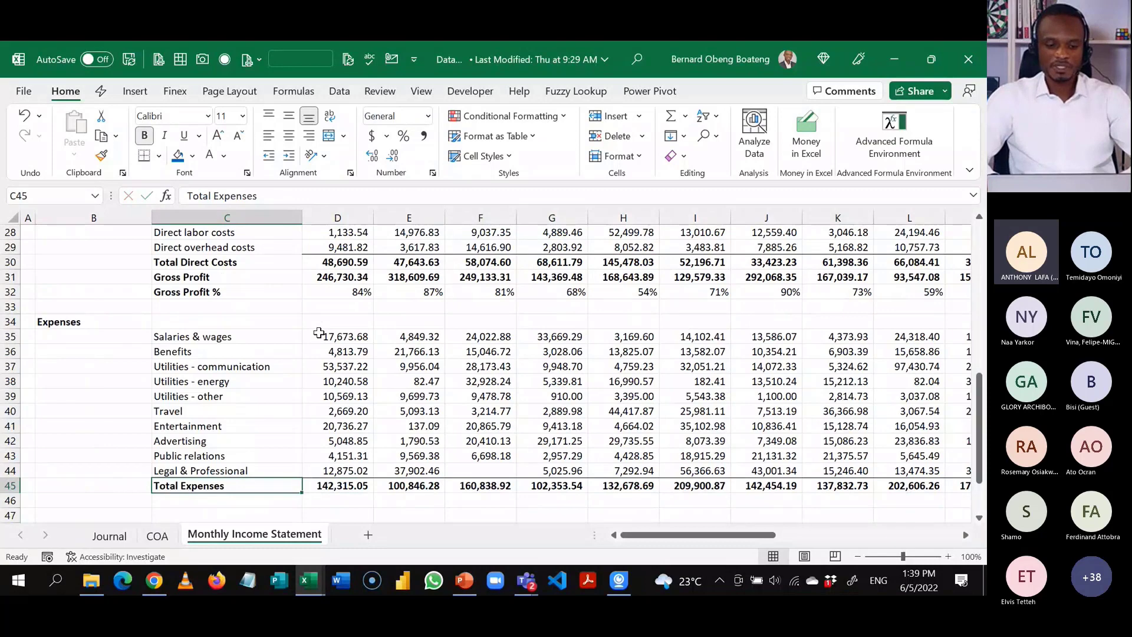
# Enter the label EBITDA in cell C46, below Total Expenses.
pyautogui.press('Down')
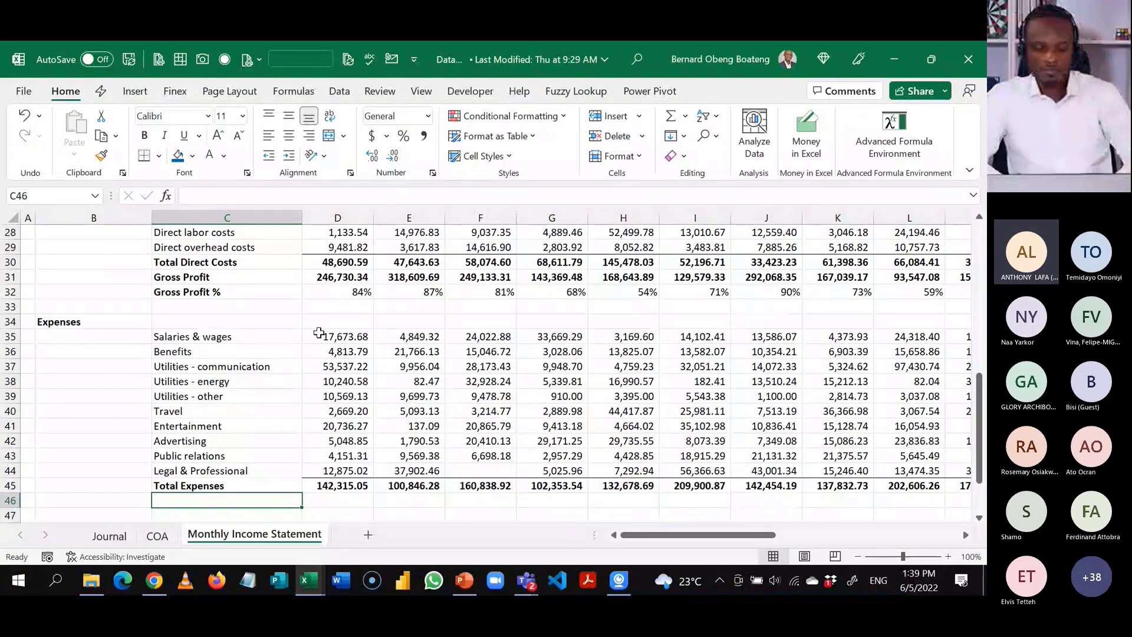
pyautogui.write('EBITDA')
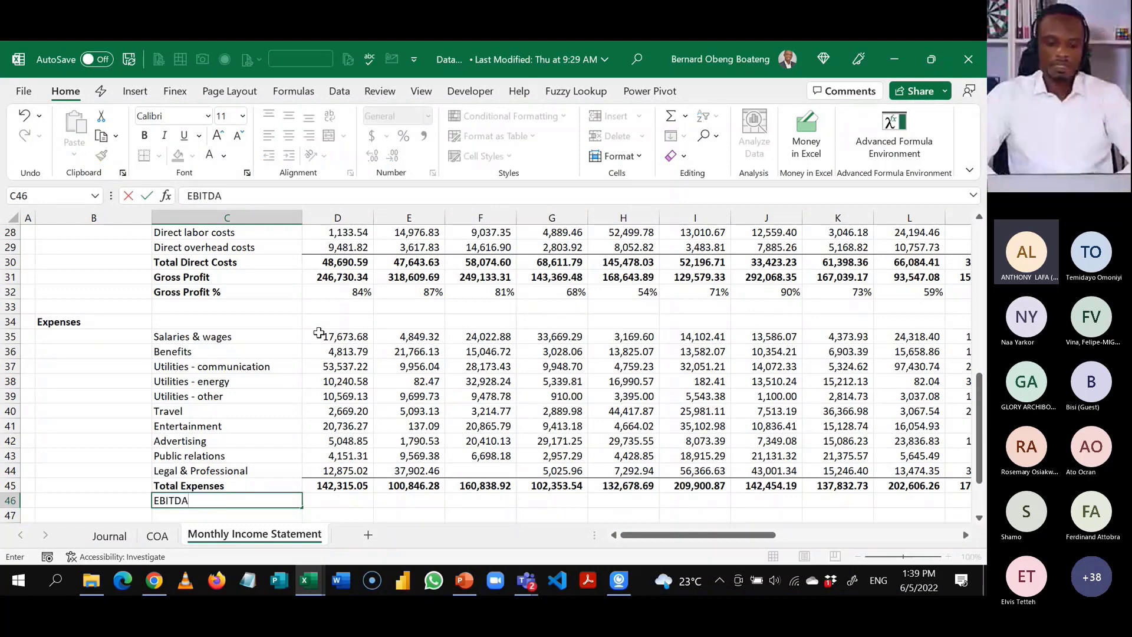
pyautogui.press('Tab')
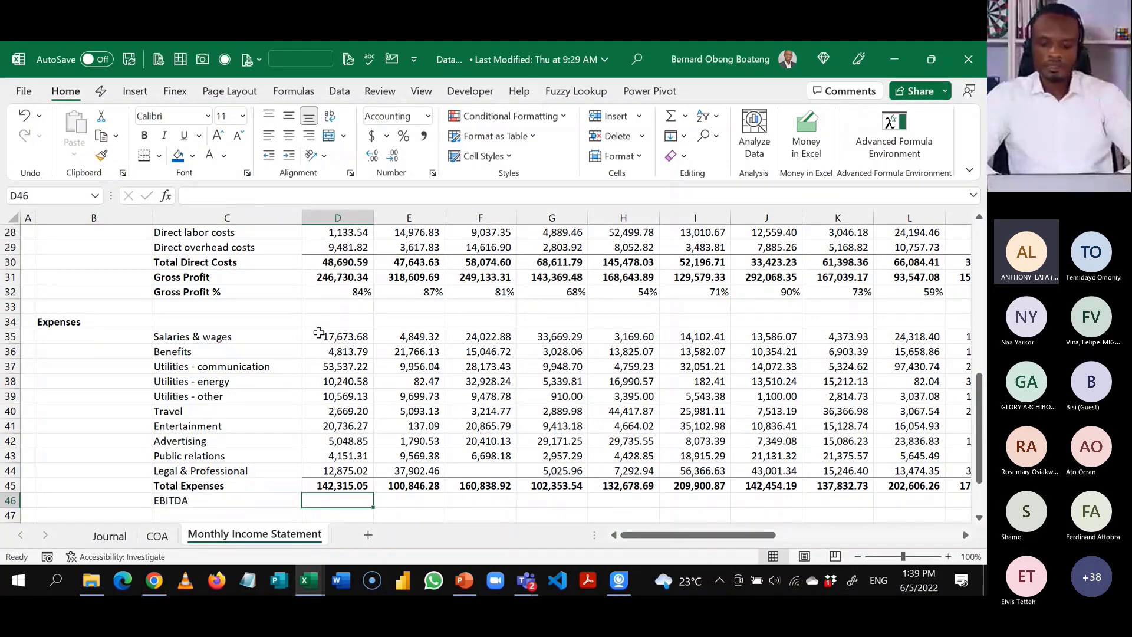
# Fill the EBITDA row from Jan 2019 through Grand Total with =D31-D45 and make the values bold.
pyautogui.hotkey('shift', 'Right')
pyautogui.hotkey('shift', 'Right')
pyautogui.hotkey('shift', 'Right')
pyautogui.hotkey('shift', 'Right')
pyautogui.hotkey('shift', 'Right')
pyautogui.hotkey('shift', 'Right')
pyautogui.hotkey('shift', 'Right')
pyautogui.hotkey('shift', 'Right')
pyautogui.hotkey('shift', 'Right')
pyautogui.hotkey('shift', 'Right')
pyautogui.hotkey('shift', 'Right')
pyautogui.hotkey('shift', 'Right')
pyautogui.write('=')
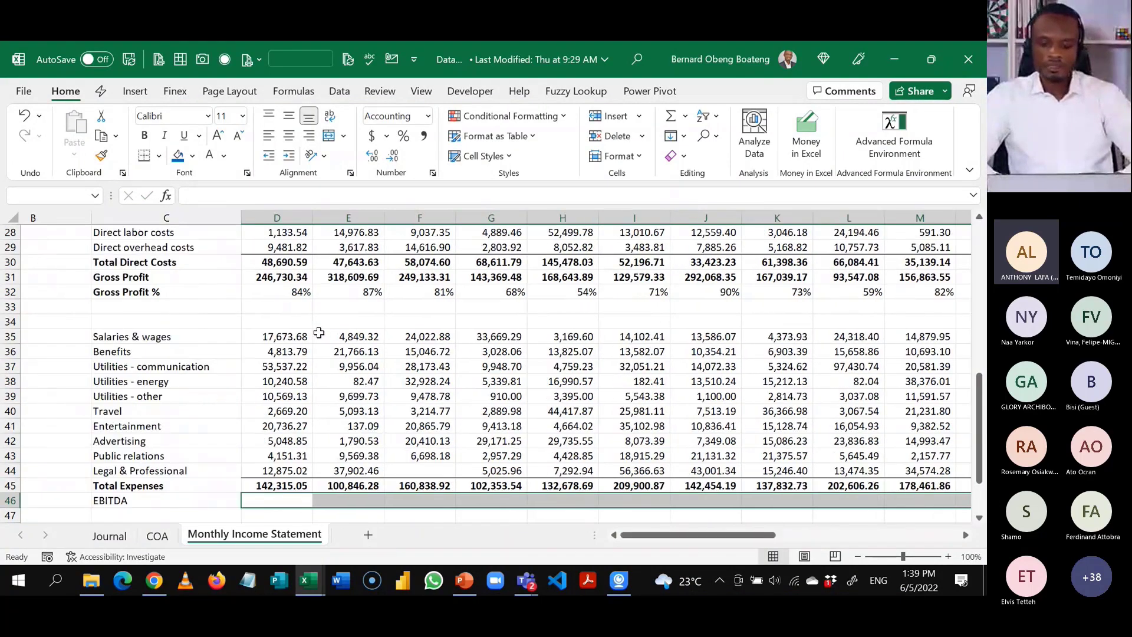
pyautogui.press('Up')
pyautogui.press('Up')
pyautogui.press('Up')
pyautogui.press('Up')
pyautogui.press('Up')
pyautogui.press('Up')
pyautogui.press('Up')
pyautogui.press('Up')
pyautogui.press('Up')
pyautogui.press('Up')
pyautogui.press('Up')
pyautogui.press('Up')
pyautogui.press('Up')
pyautogui.press('Up')
pyautogui.press('Up')
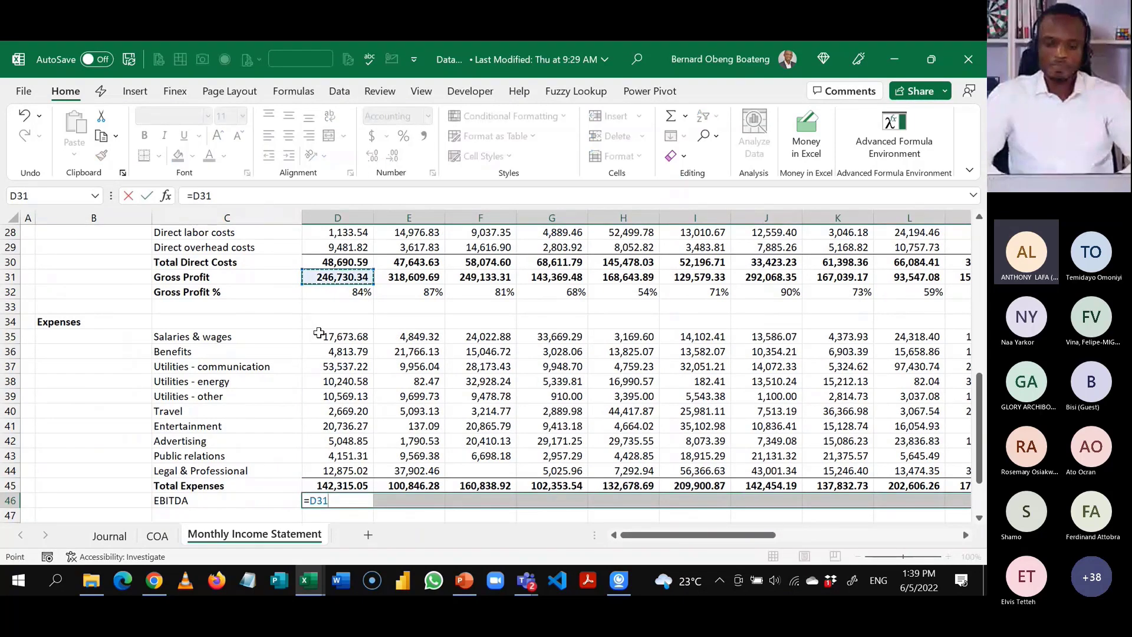
pyautogui.write('-')
pyautogui.press('Up')
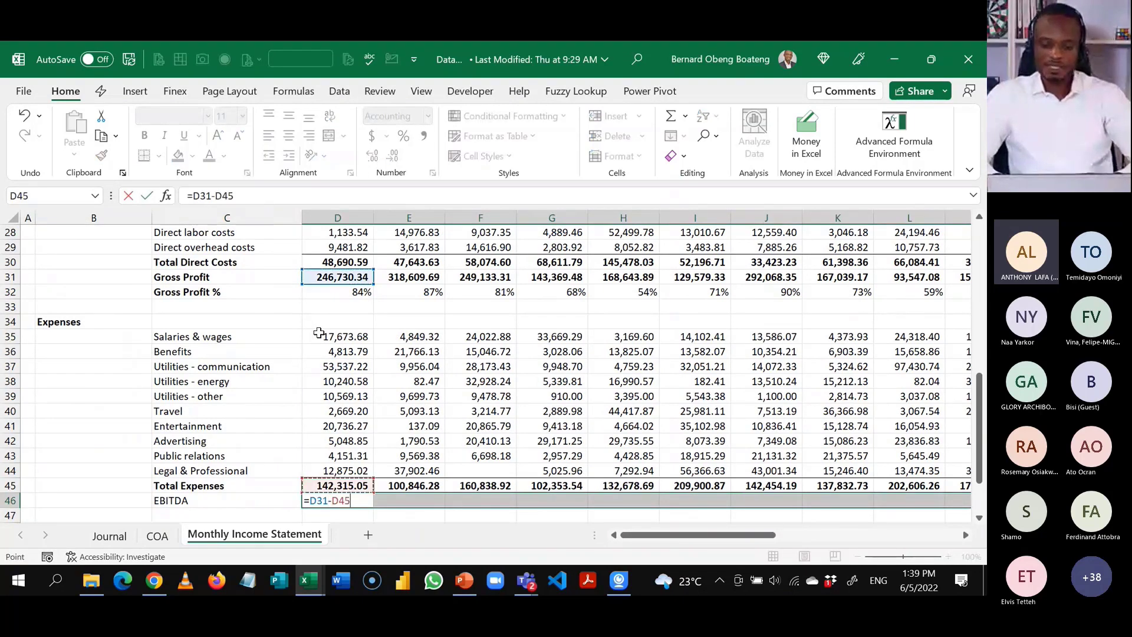
pyautogui.hotkey('ctrl', 'Return')
pyautogui.hotkey('ctrl', 'b')
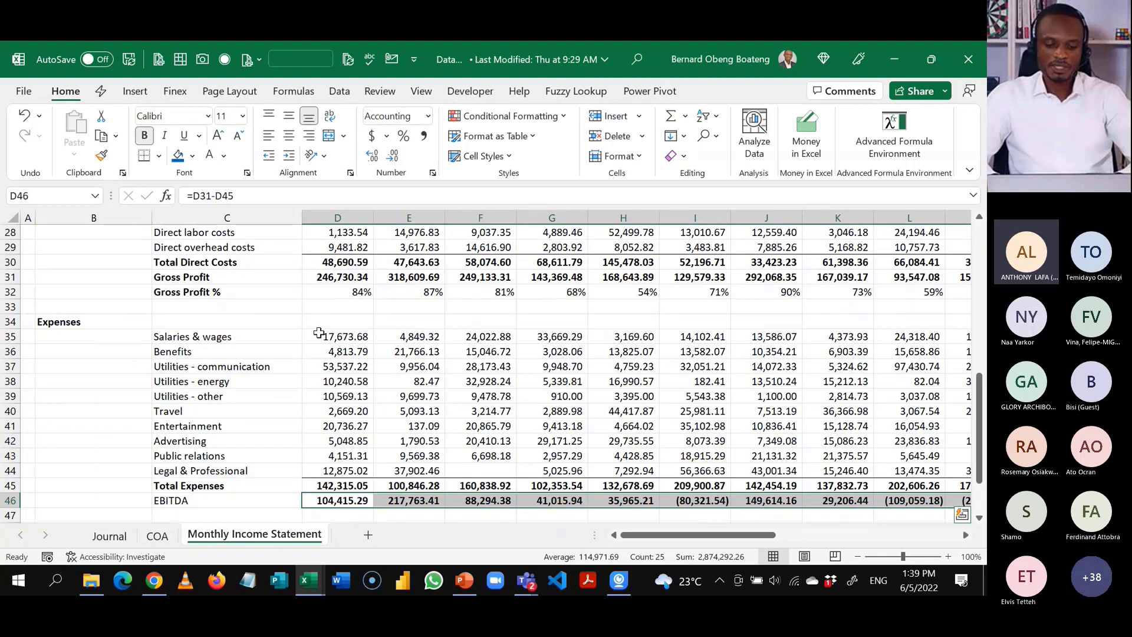
# Insert three blank rows between Depreciation and amortization and Interest expense.
pyautogui.press('Down')
pyautogui.press('Down')
pyautogui.press('Down')
pyautogui.press('Down')
pyautogui.press('Left')
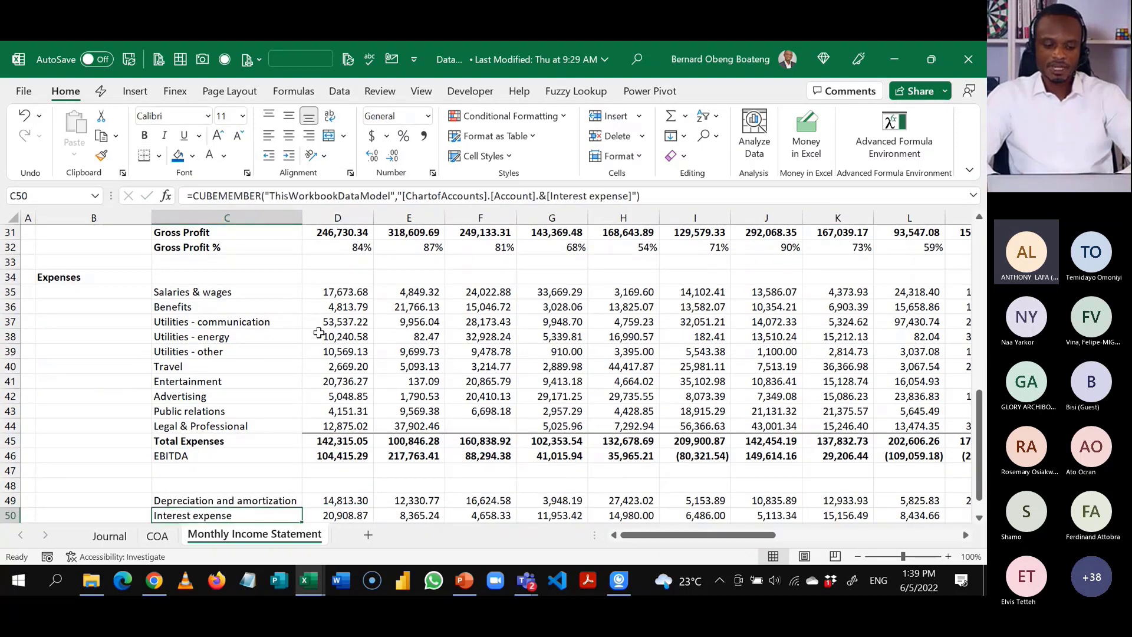
pyautogui.press('Delete')
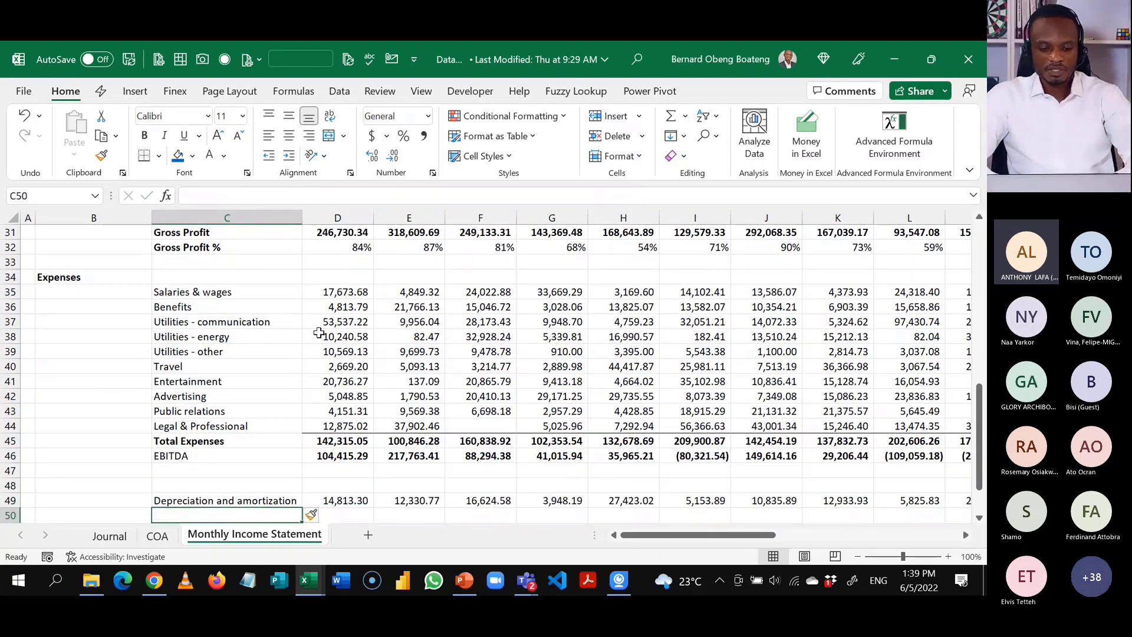
pyautogui.press('Down')
pyautogui.hotkey('ctrl', 'z')
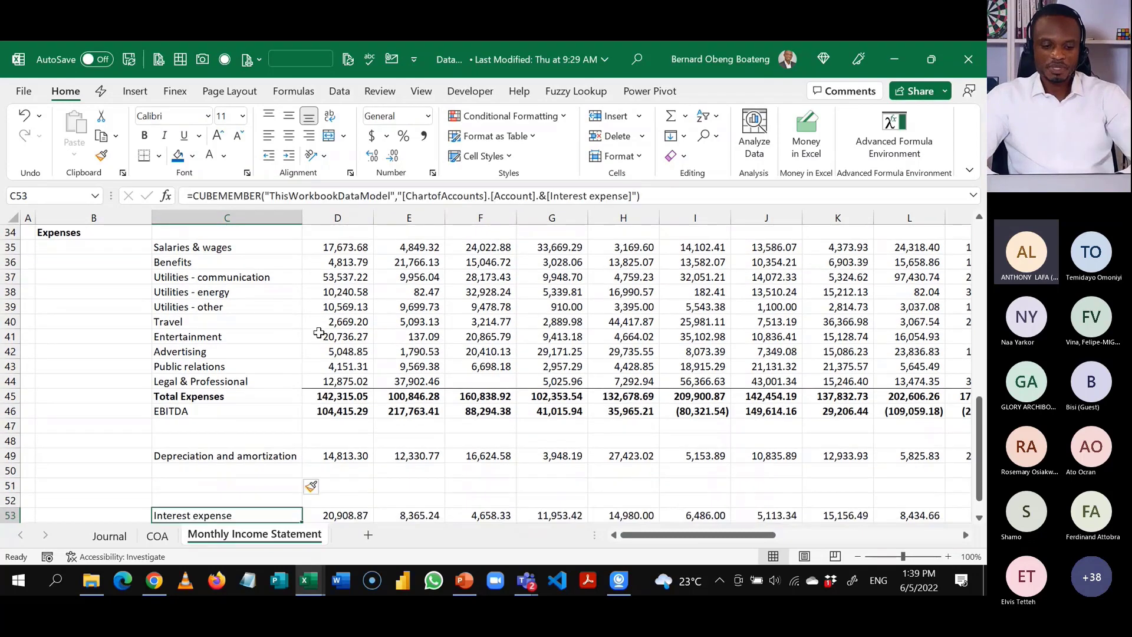
# Enter the section heading Finance Costs in cell B52, above Interest expense.
pyautogui.press('Up')
pyautogui.press('Left')
pyautogui.write('fIN')
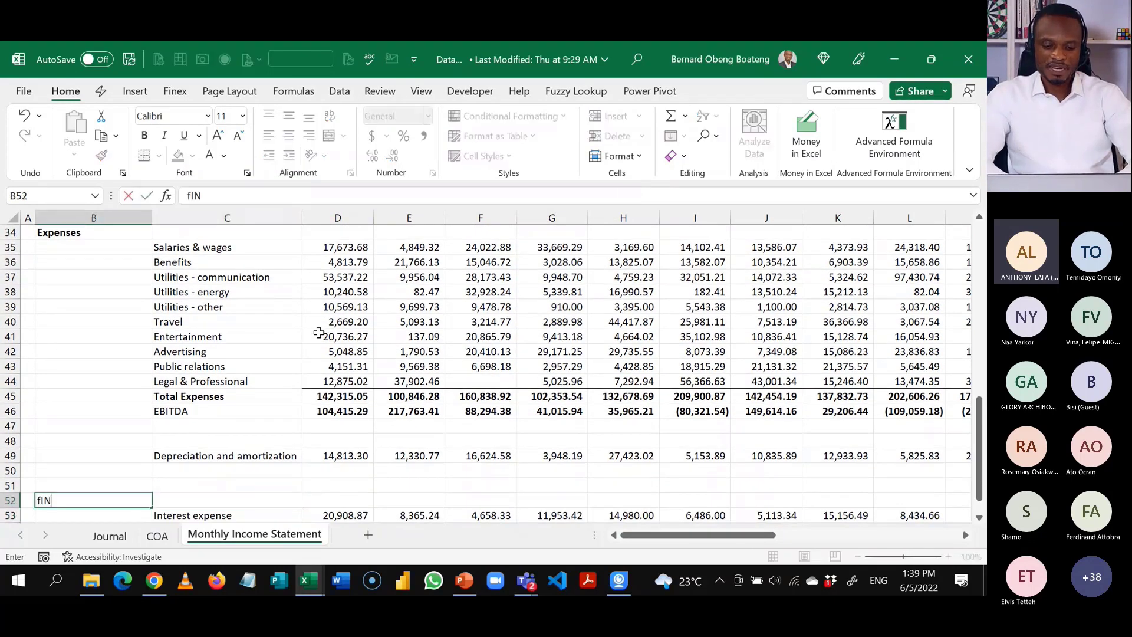
pyautogui.press('BackSpace')
pyautogui.press('BackSpace')
pyautogui.press('BackSpace')
pyautogui.write('f')
pyautogui.press('BackSpace')
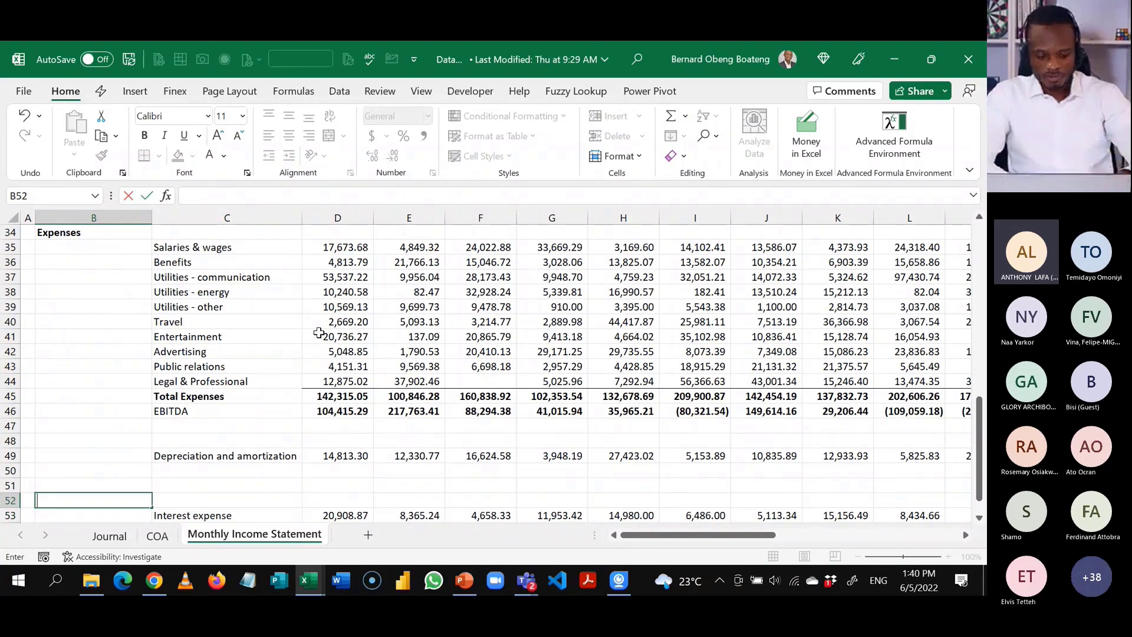
pyautogui.write('Financ')
pyautogui.press('BackSpace')
pyautogui.press('BackSpace')
pyautogui.press('BackSpace')
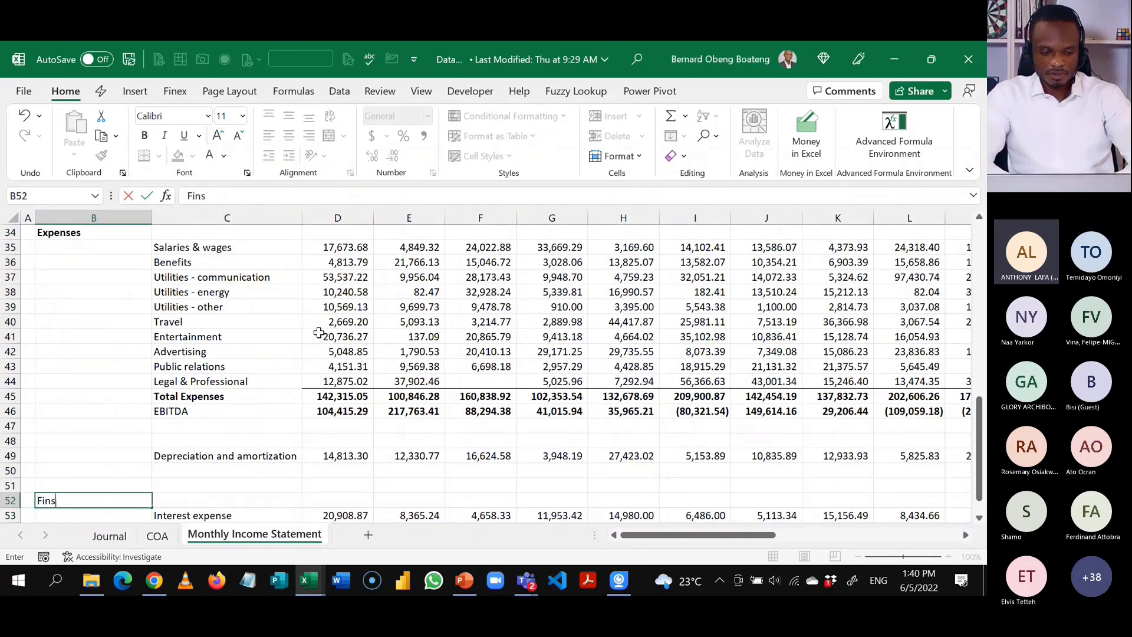
pyautogui.write('ance ')
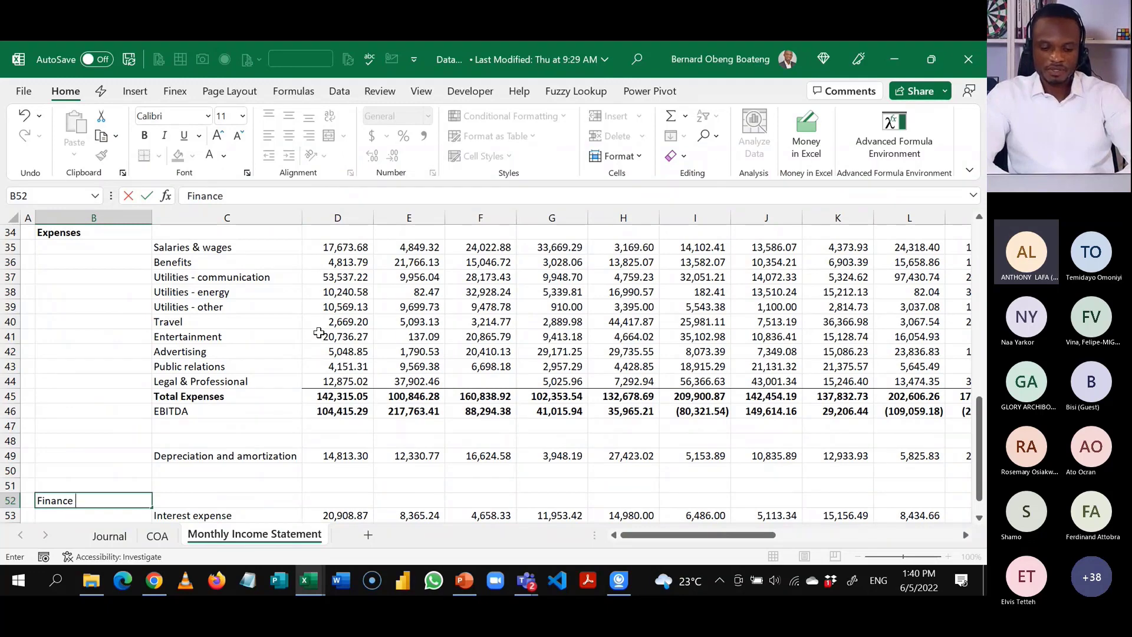
pyautogui.write('Costs')
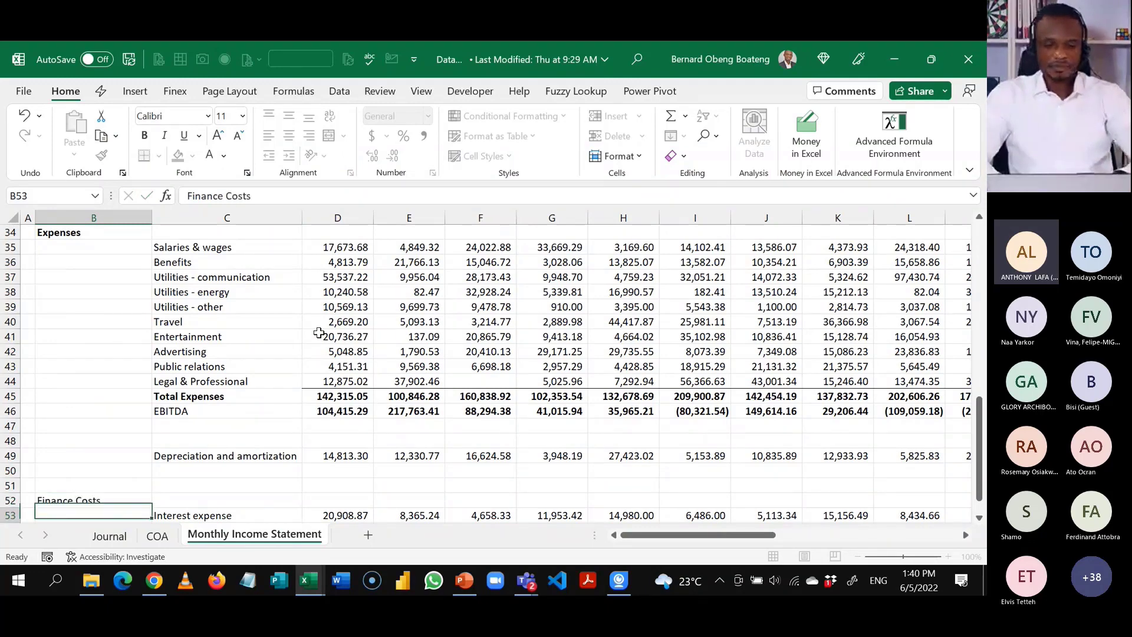
pyautogui.press('Return')
# Enter the label EBIT in cell C50, below Depreciation and amortization, and make it bold.
pyautogui.press('Up')
pyautogui.press('Up')
pyautogui.press('Up')
pyautogui.press('Up')
pyautogui.press('Right')
pyautogui.press('Right')
pyautogui.press('Down')
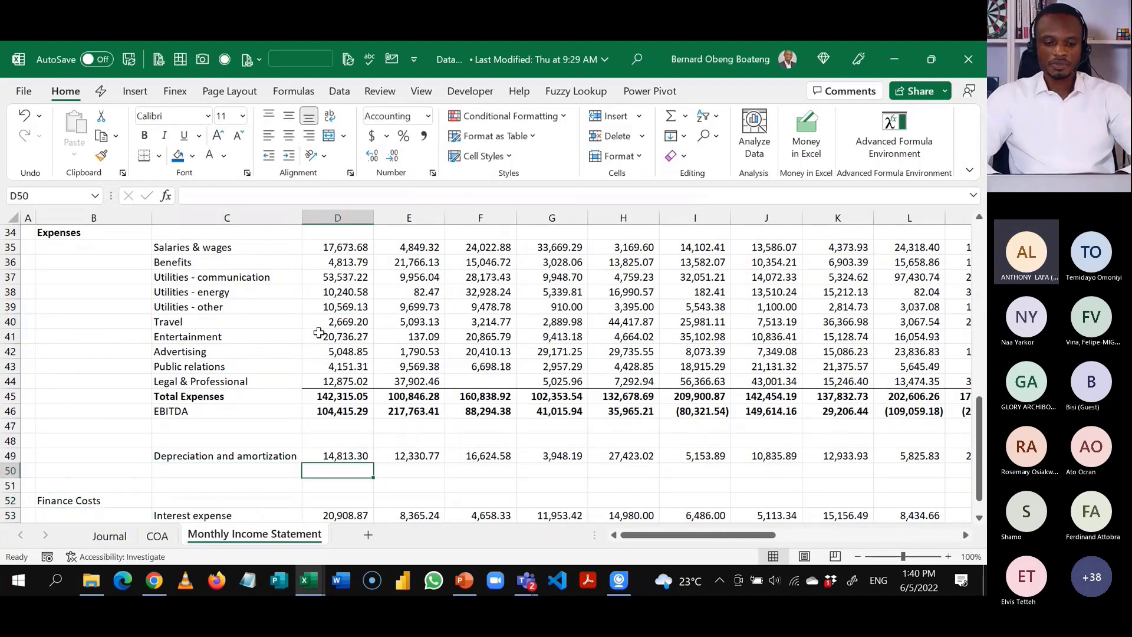
pyautogui.press('Left')
pyautogui.press('Right')
pyautogui.press('Left')
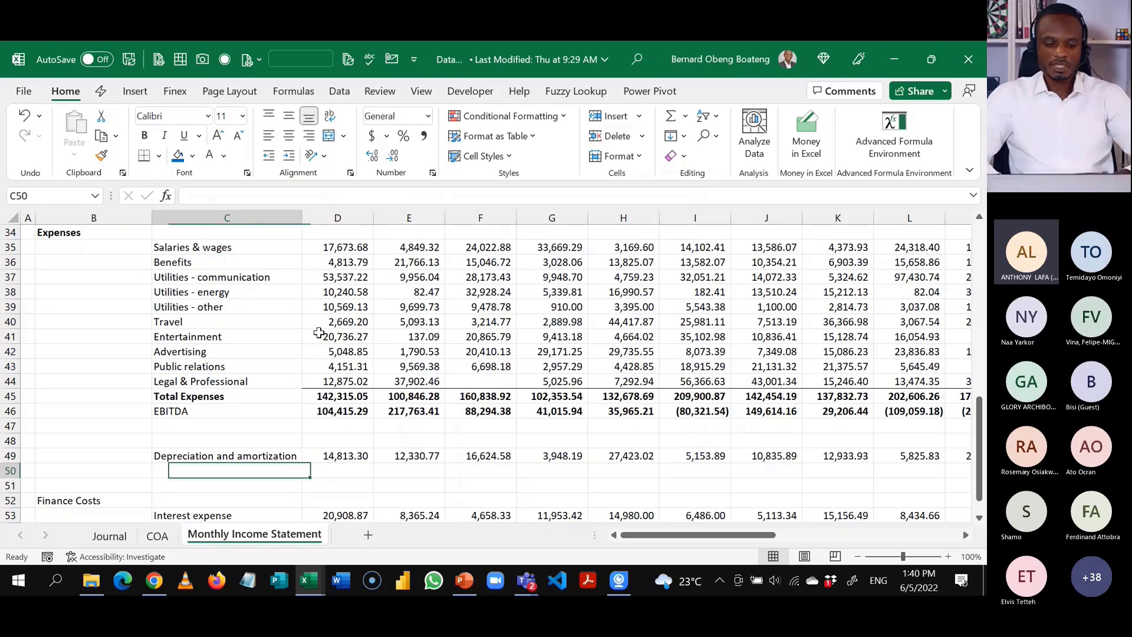
pyautogui.write('EB')
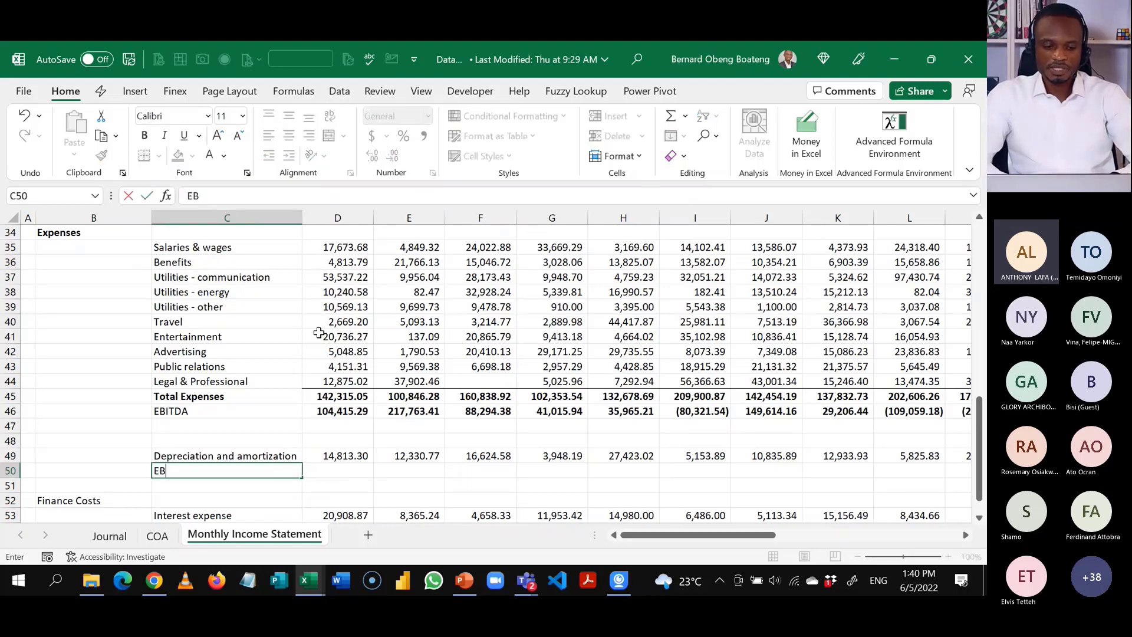
pyautogui.write('IT')
pyautogui.press('Return')
pyautogui.press('Up')
pyautogui.hotkey('ctrl', 'b')
# Fill the EBIT row from Jan 2019 through Grand Total with =D46-D49 and make the values bold.
pyautogui.press('Right')
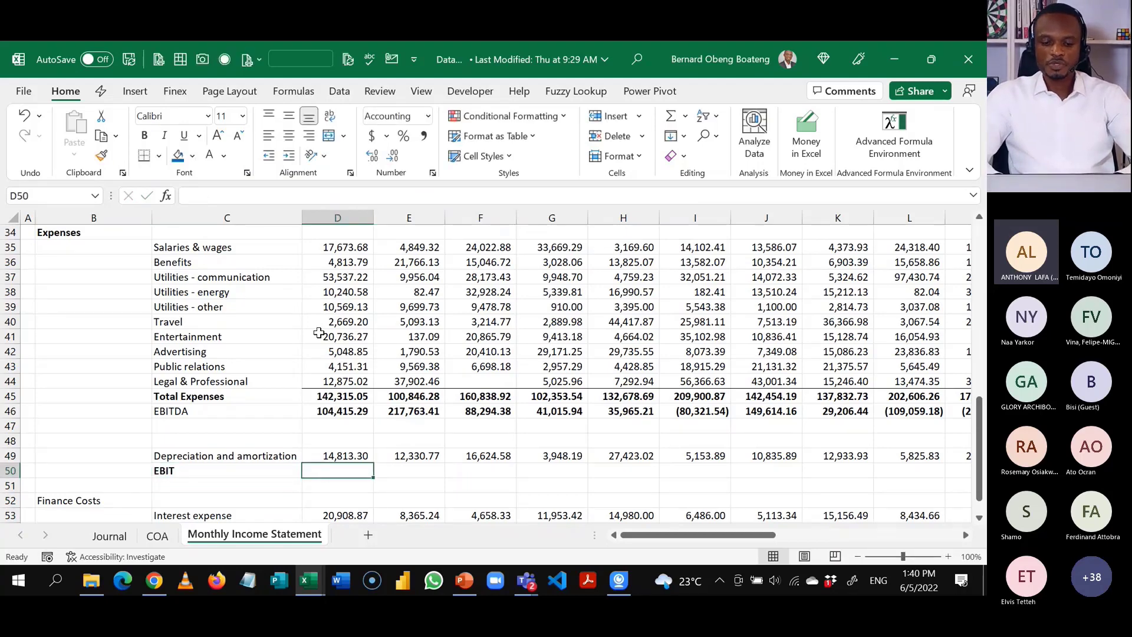
pyautogui.hotkey('shift', 'Right')
pyautogui.hotkey('shift', 'Right')
pyautogui.hotkey('shift', 'Right')
pyautogui.hotkey('shift', 'Right')
pyautogui.hotkey('shift', 'Right')
pyautogui.hotkey('shift', 'Right')
pyautogui.hotkey('shift', 'Right')
pyautogui.hotkey('shift', 'Right')
pyautogui.hotkey('shift', 'Right')
pyautogui.hotkey('shift', 'Right')
pyautogui.hotkey('shift', 'Right')
pyautogui.hotkey('shift', 'Right')
pyautogui.hotkey('shift', 'Right')
pyautogui.hotkey('shift', 'Right')
pyautogui.hotkey('shift', 'Right')
pyautogui.hotkey('shift', 'Right')
pyautogui.hotkey('shift', 'Right')
pyautogui.hotkey('shift', 'Right')
pyautogui.hotkey('shift', 'Right')
pyautogui.hotkey('shift', 'Right')
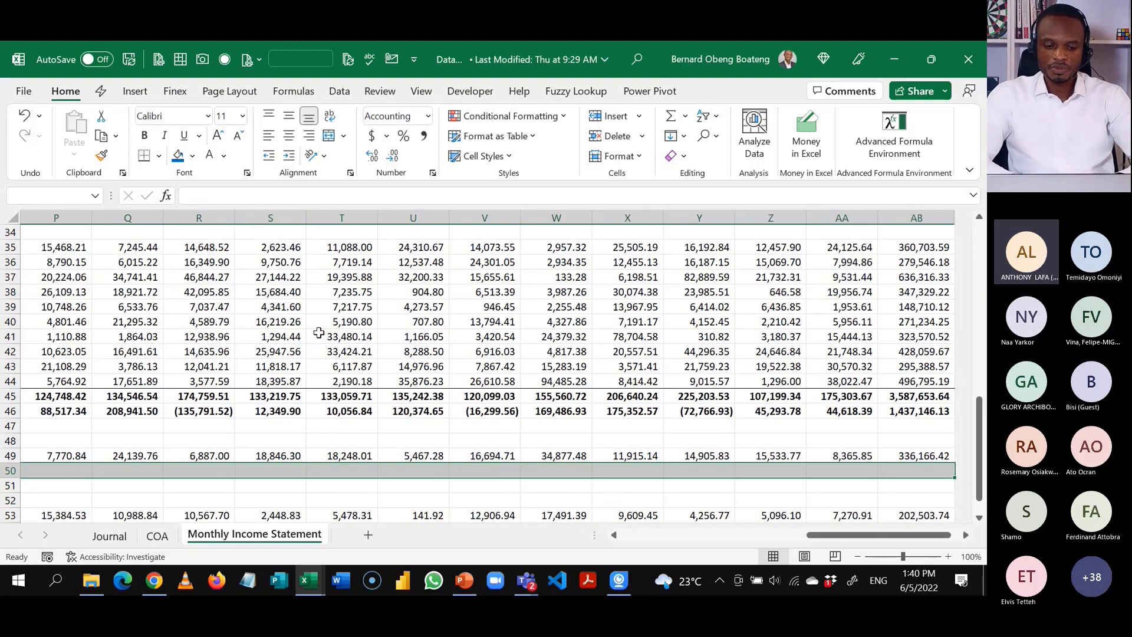
pyautogui.write('=')
pyautogui.click(330, 409)
pyautogui.write('-')
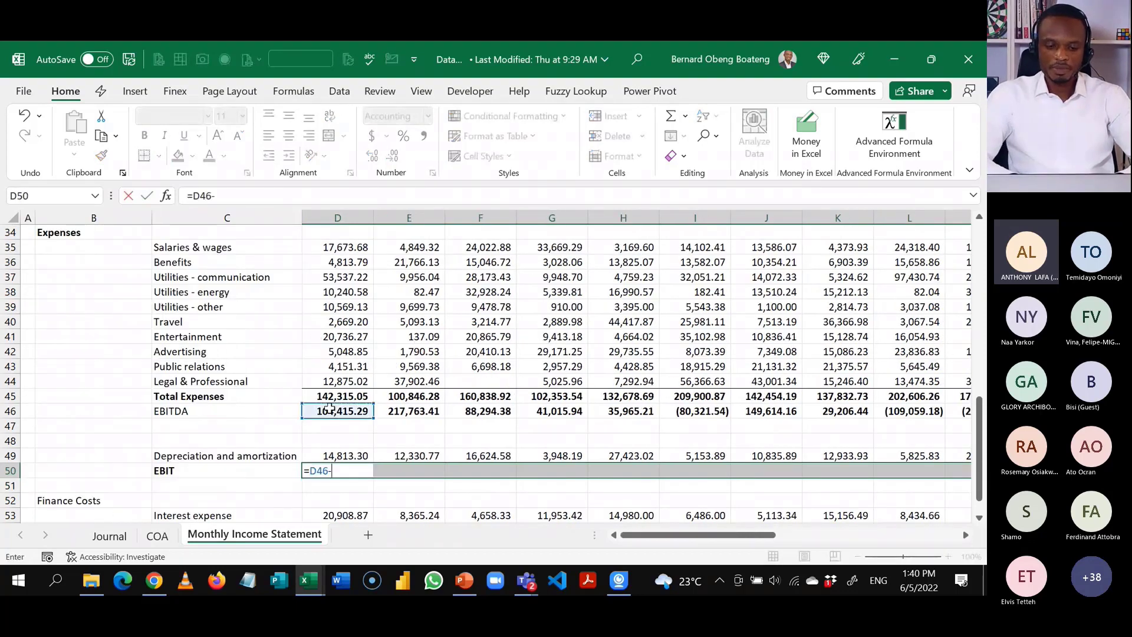
pyautogui.click(330, 455)
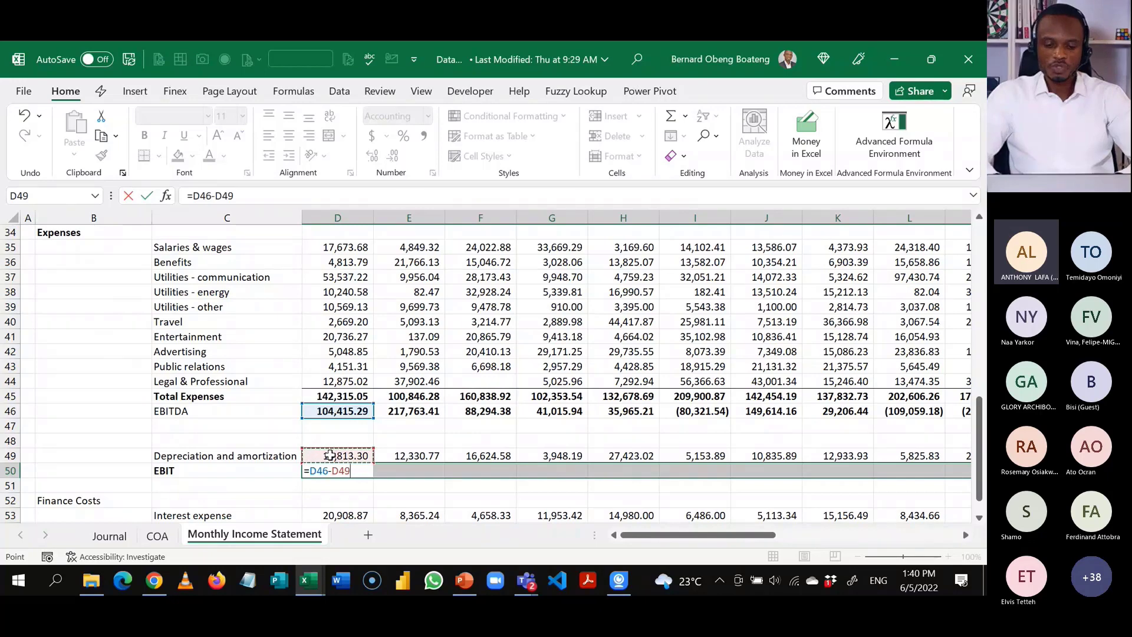
pyautogui.hotkey('ctrl', 'Return')
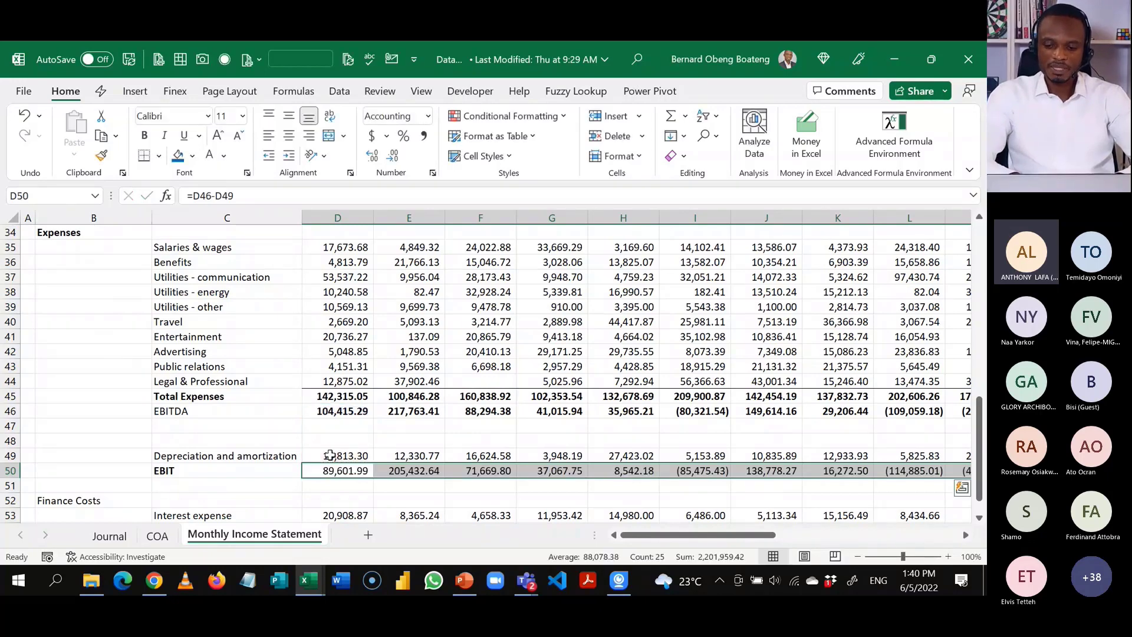
pyautogui.hotkey('ctrl', 'b')
# Negate the CUBEVALUE formula for Interest income in D54 and fill it across row 54 through the Grand Total column.
pyautogui.press('Down')
pyautogui.press('Down')
pyautogui.press('Down')
pyautogui.press('Down')
pyautogui.press('Down')
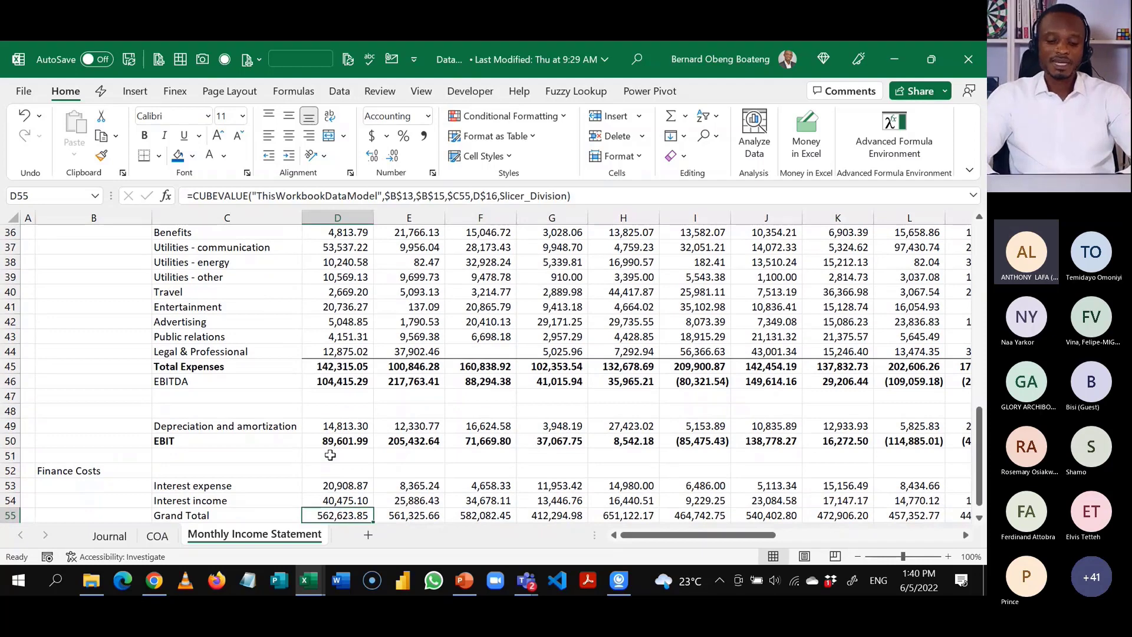
pyautogui.press('Left')
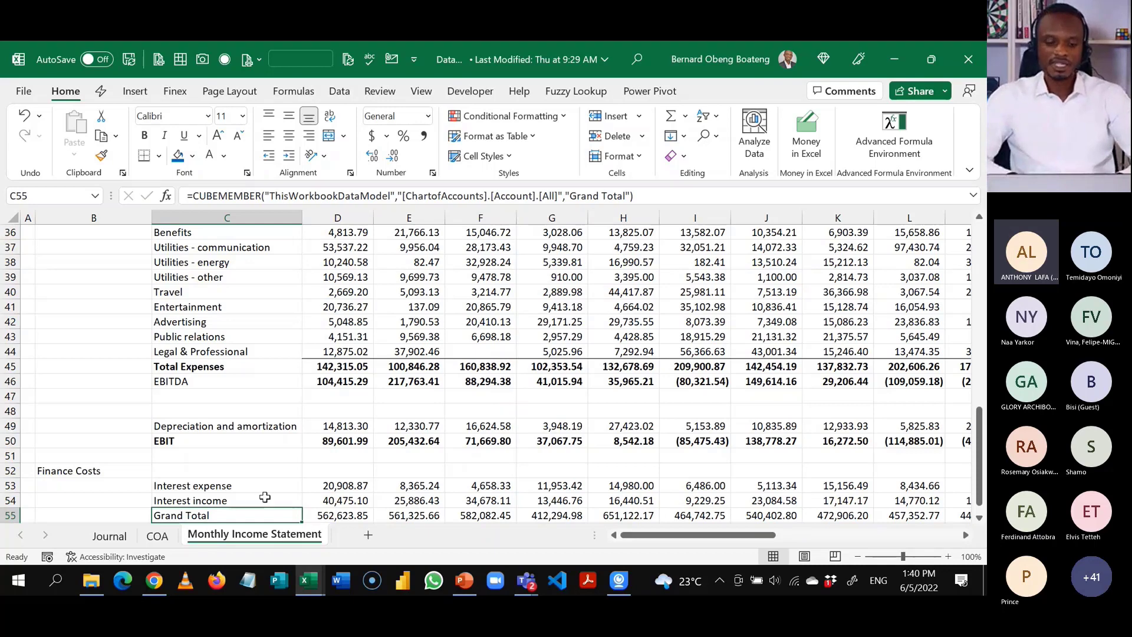
pyautogui.click(321, 499)
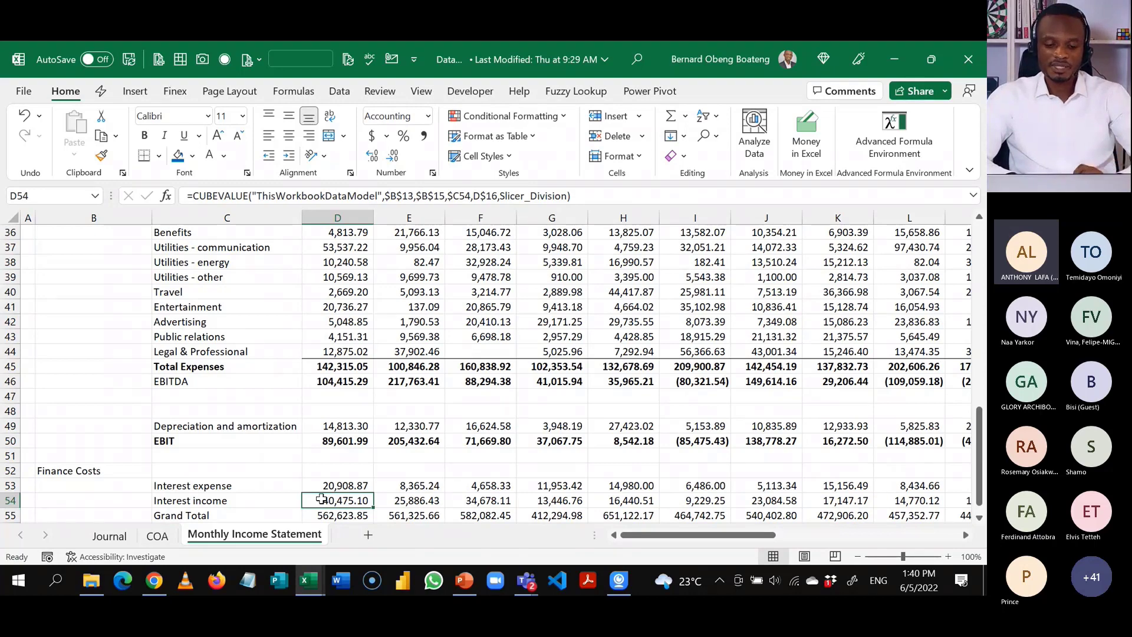
pyautogui.doubleClick(320, 499)
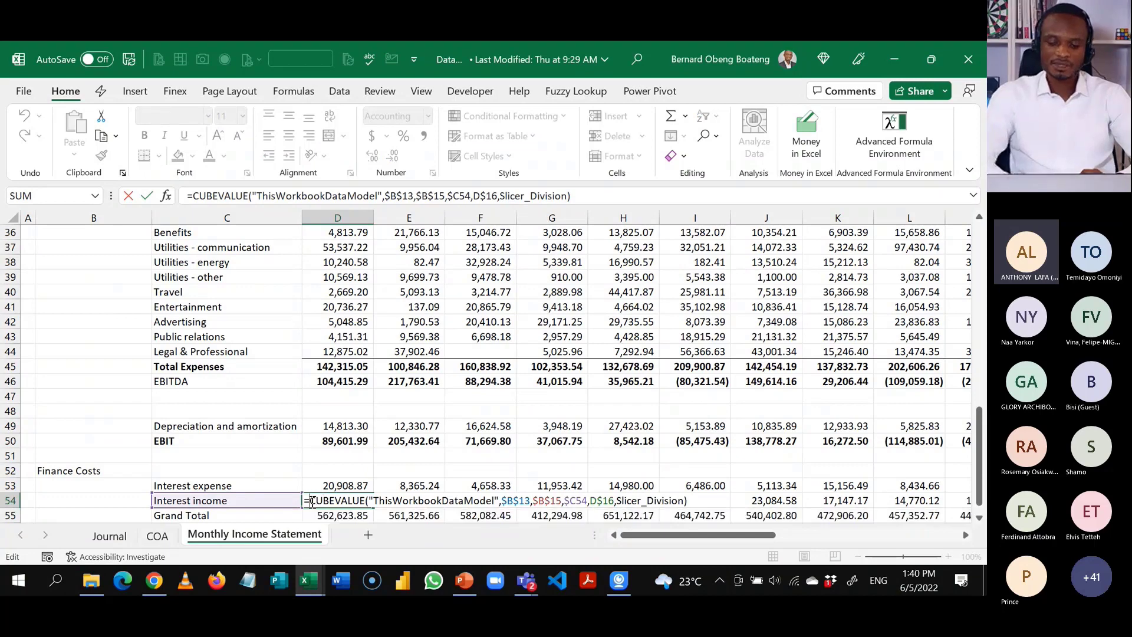
pyautogui.press('Return')
pyautogui.click(311, 501)
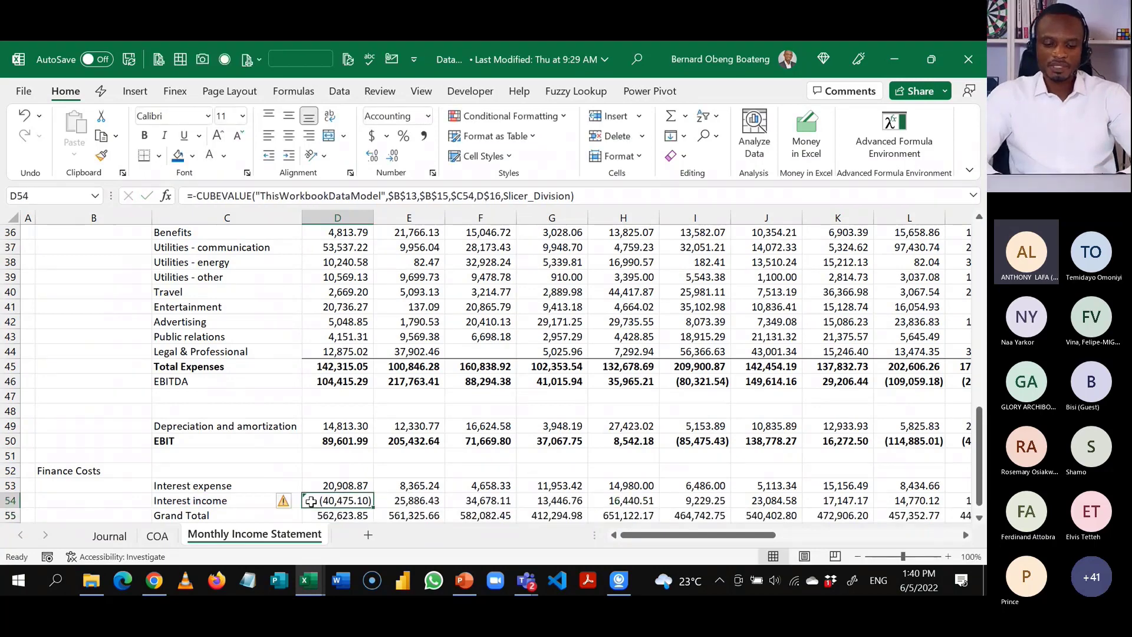
pyautogui.hotkey('ctrl', 'shift', 'Right')
pyautogui.hotkey('ctrl', 'r')
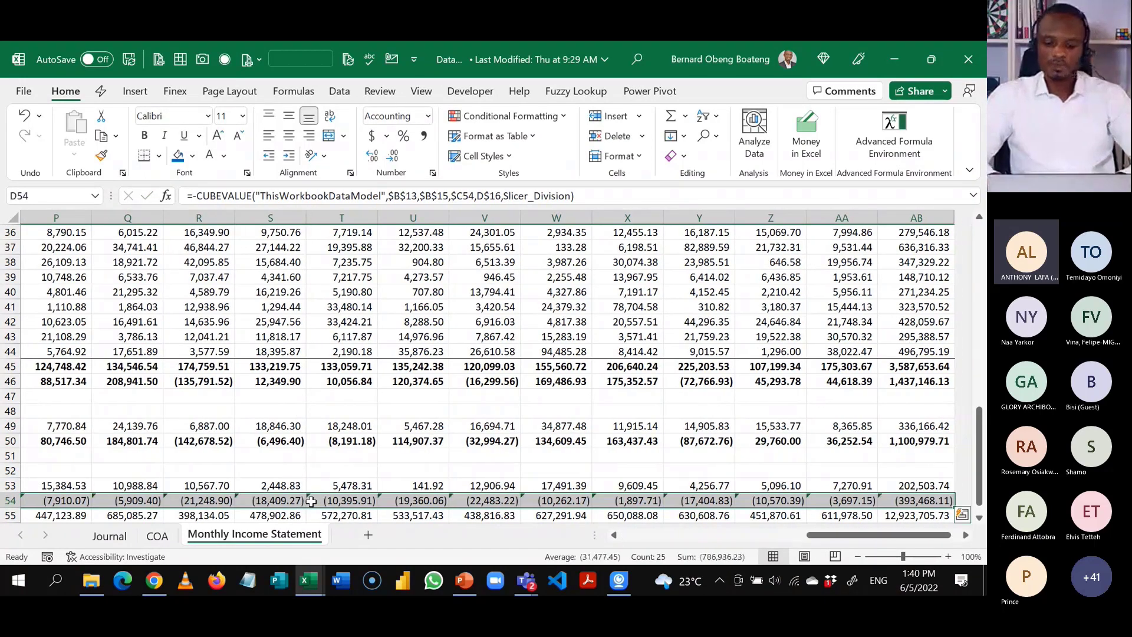
pyautogui.press('Left')
pyautogui.press('Right')
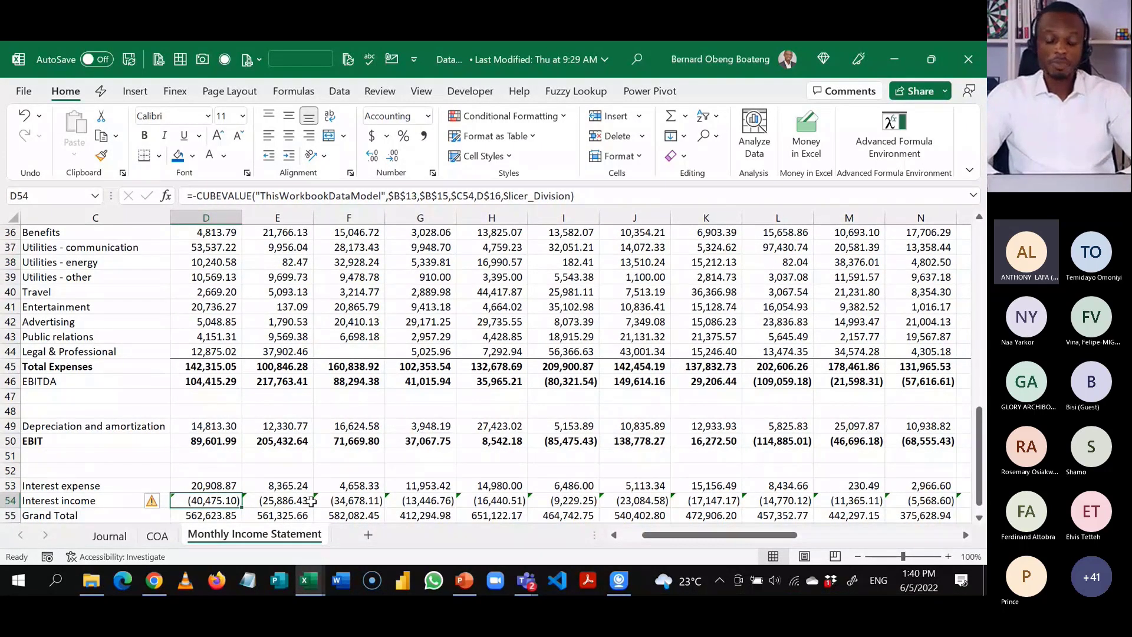
# Add a bottom border to the Interest income values from Jan 2019 through the Grand Total column.
pyautogui.press('Down')
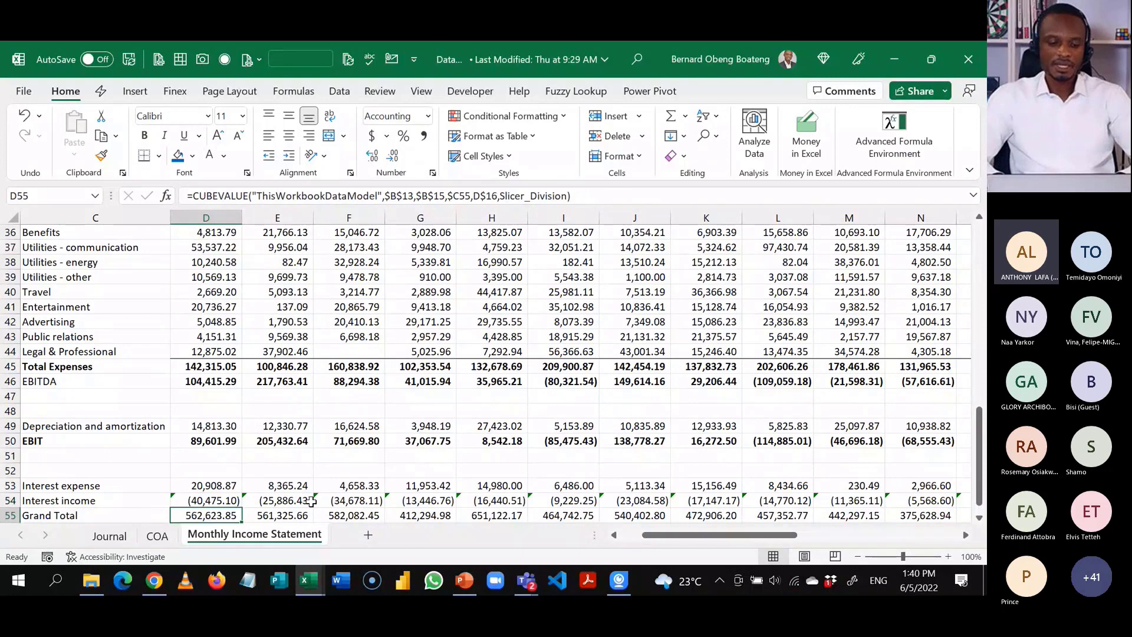
pyautogui.press('Up')
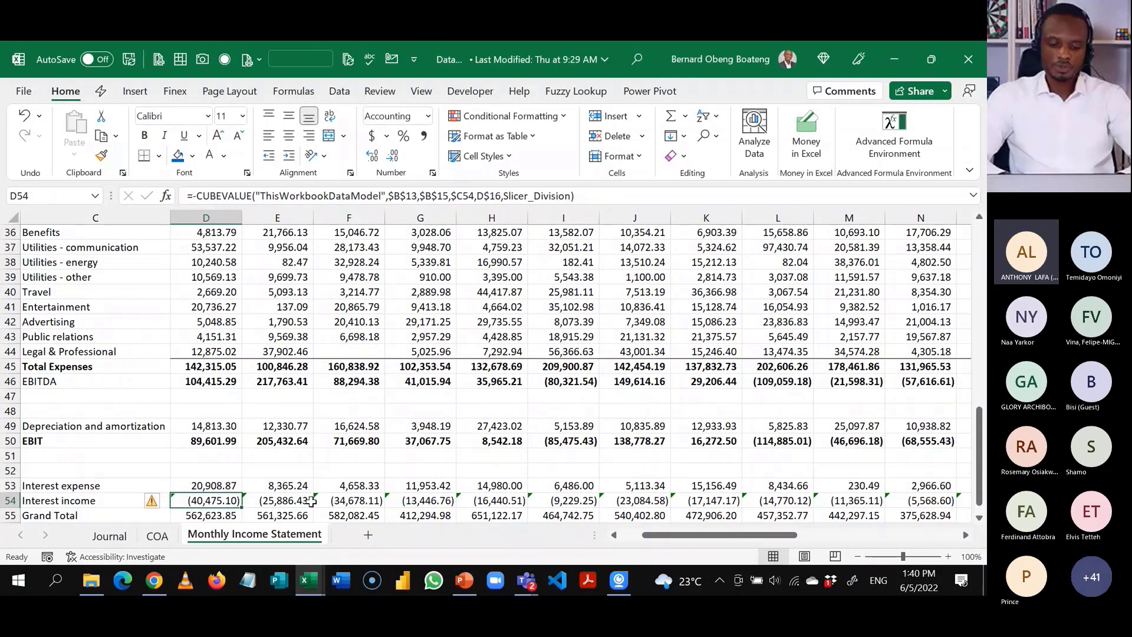
pyautogui.hotkey('ctrl', 'shift', 'Right')
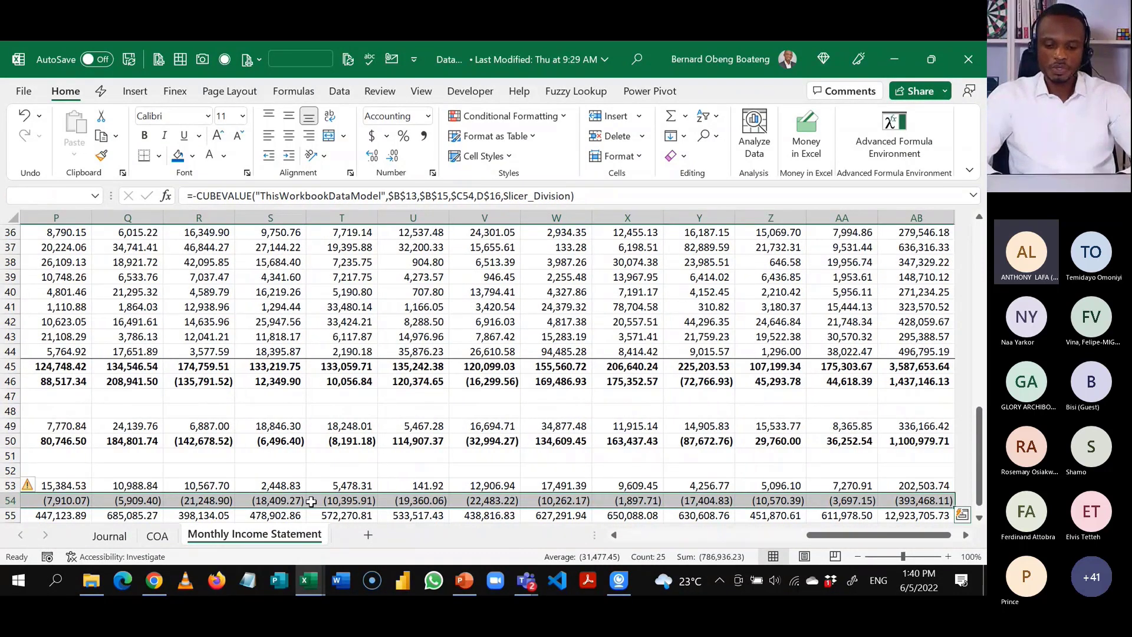
# Clear the Grand Total row below Interest income and enter the label Net Interest in cell C55.
pyautogui.hotkey('ctrl', 'BackSpace')
pyautogui.press('Down')
pyautogui.press('Left')
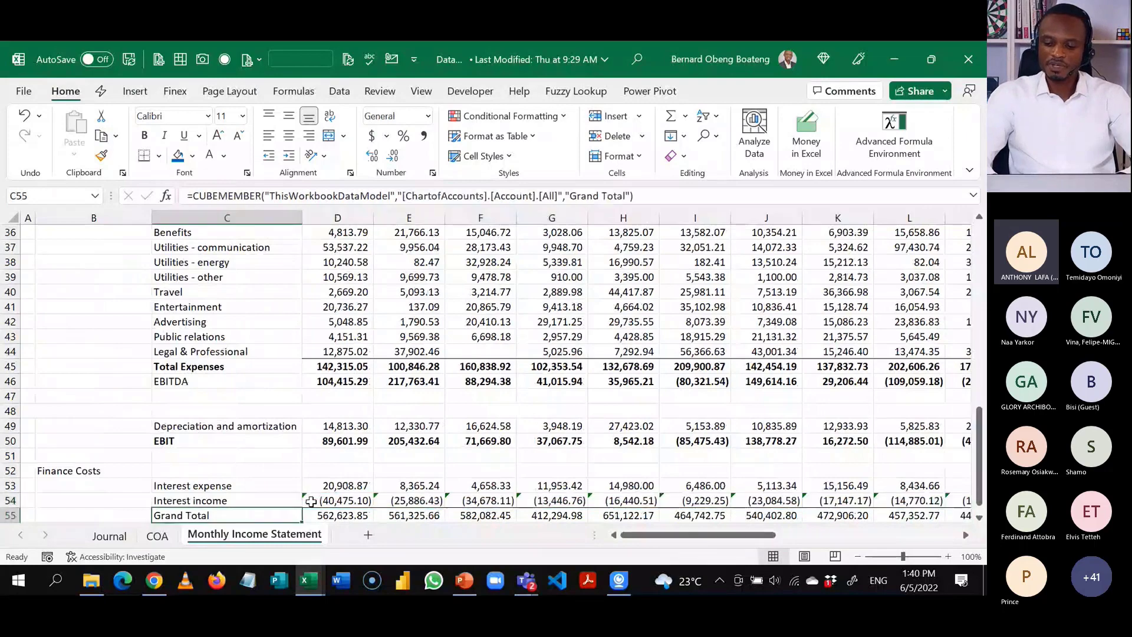
pyautogui.write('n')
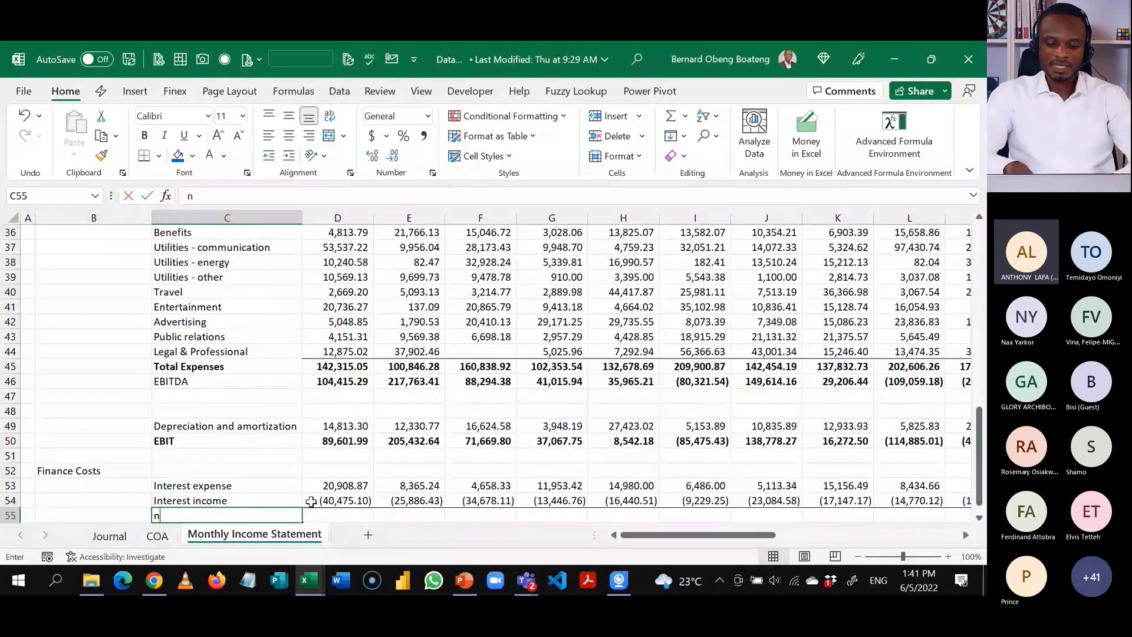
pyautogui.write('et Inte')
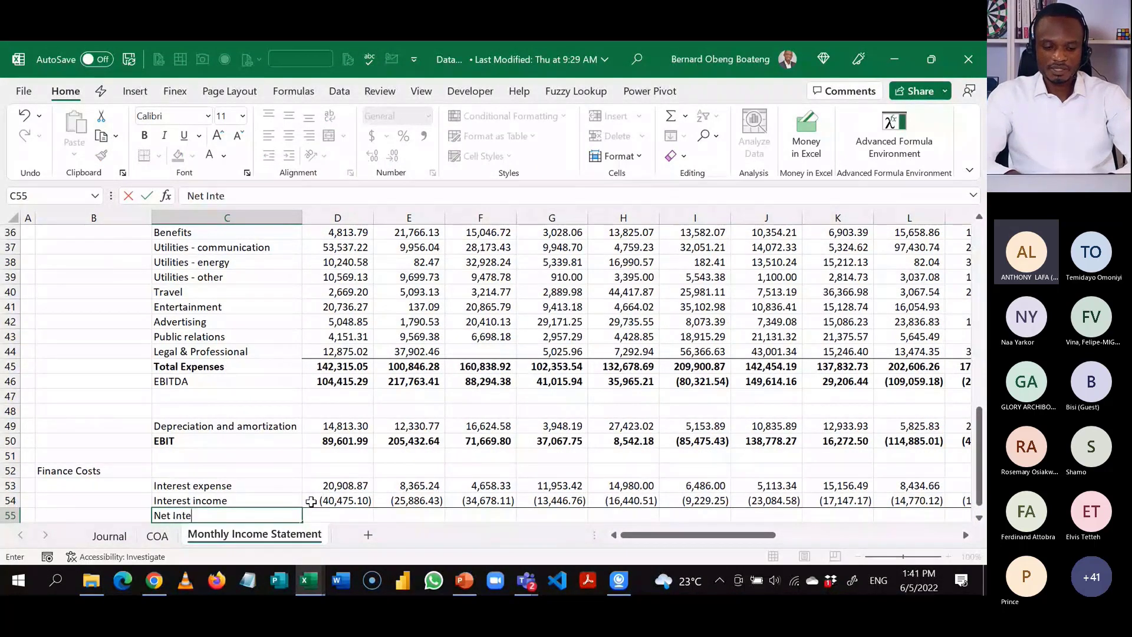
pyautogui.write('rest')
pyautogui.press('Return')
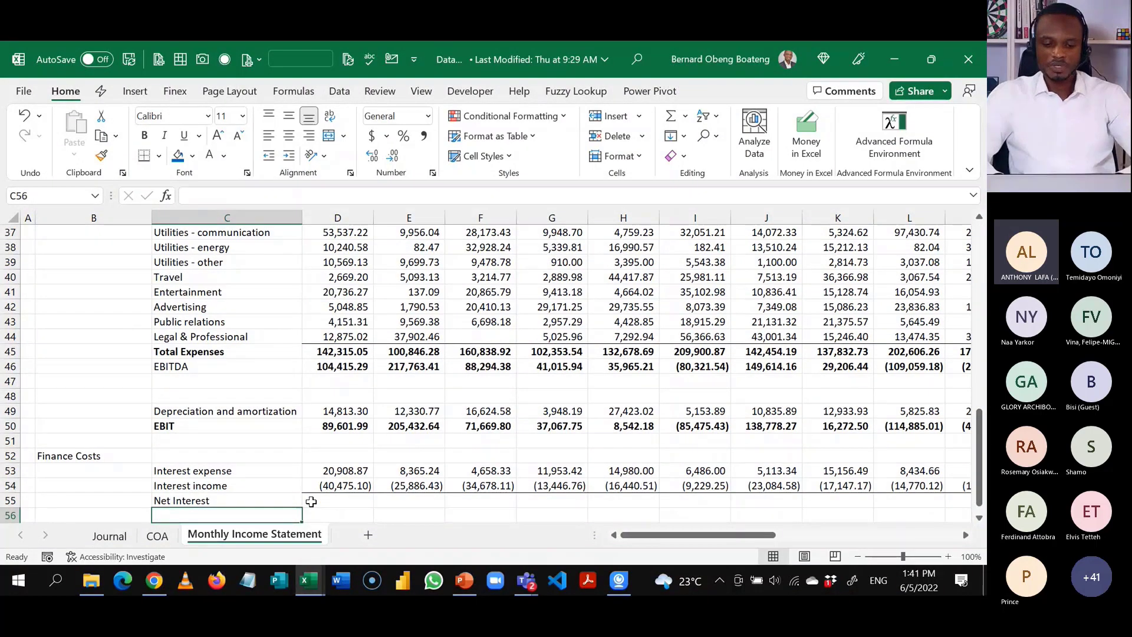
# Sum rows 53 to 54 in the Net Interest row from Jan 2019 through the Grand Total column.
pyautogui.press('Up')
pyautogui.hotkey('ctrl', 'shift', 'Right')
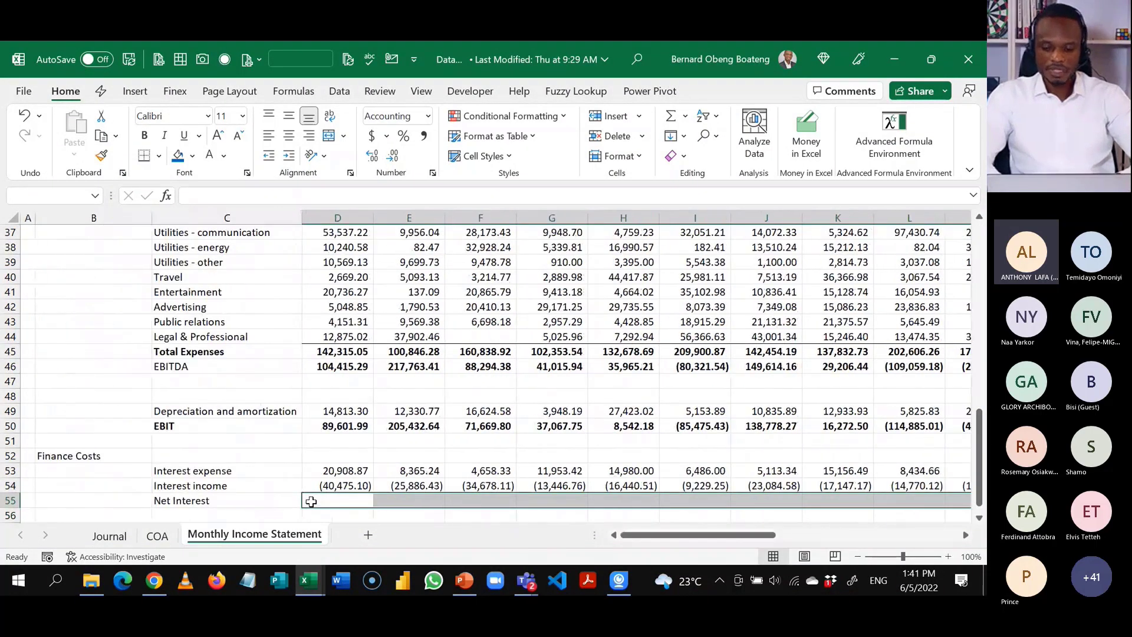
pyautogui.hotkey('alt', '=')
pyautogui.hotkey('ctrl', 'Return')
pyautogui.click(311, 502)
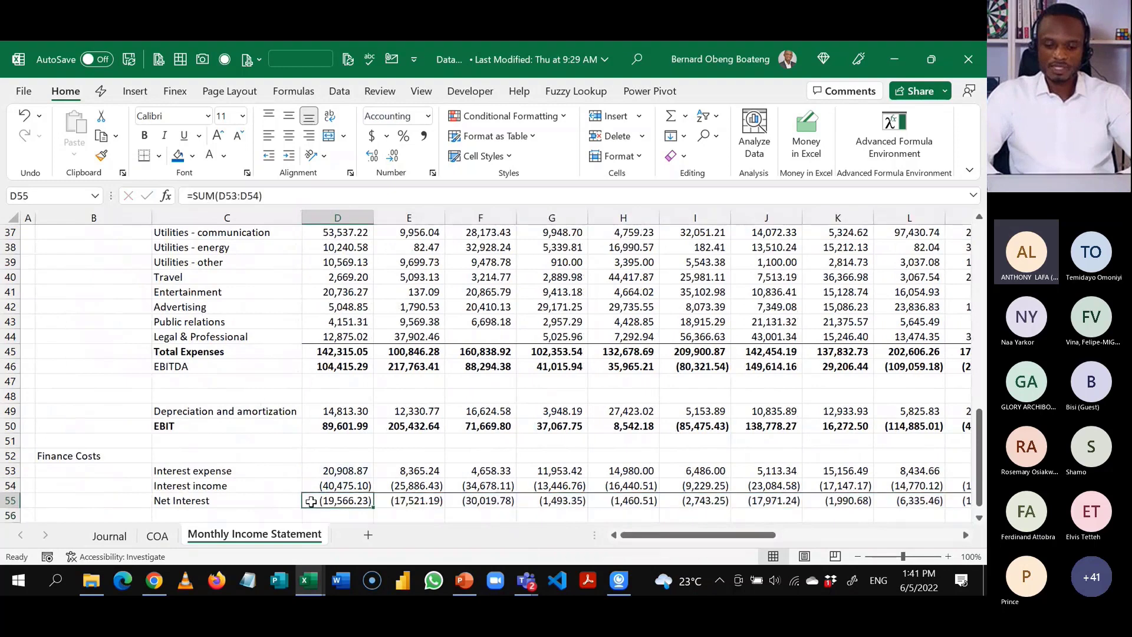
# Make the Net Interest label in cell C55 bold.
pyautogui.press('Left')
pyautogui.press('Down')
pyautogui.press('Down')
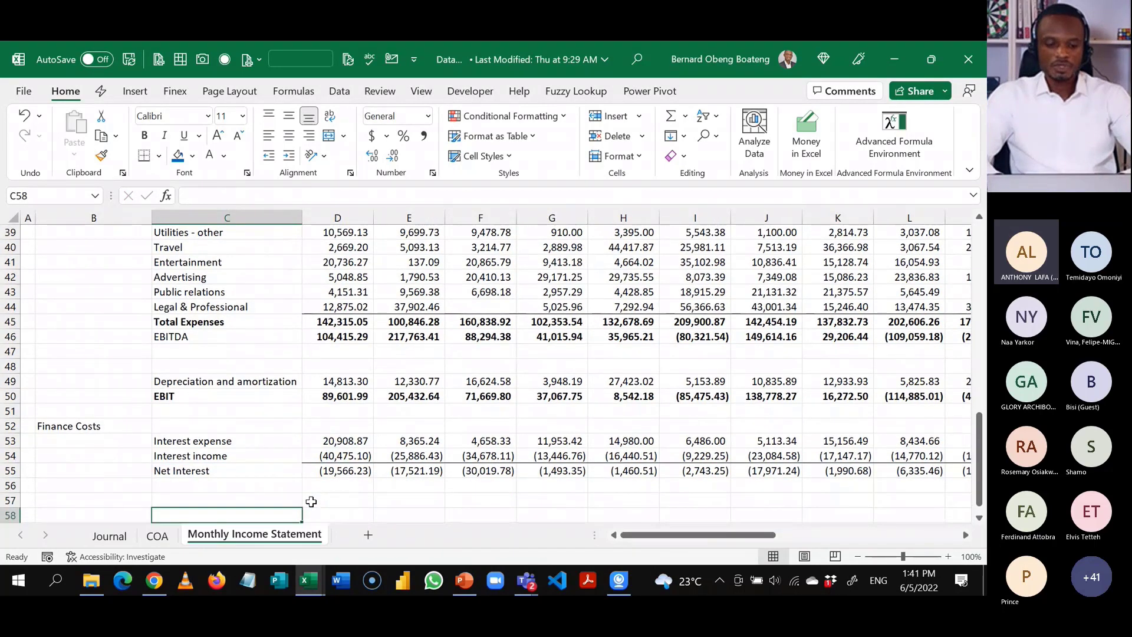
pyautogui.press('Up')
pyautogui.press('Up')
pyautogui.hotkey('ctrl', 'b')
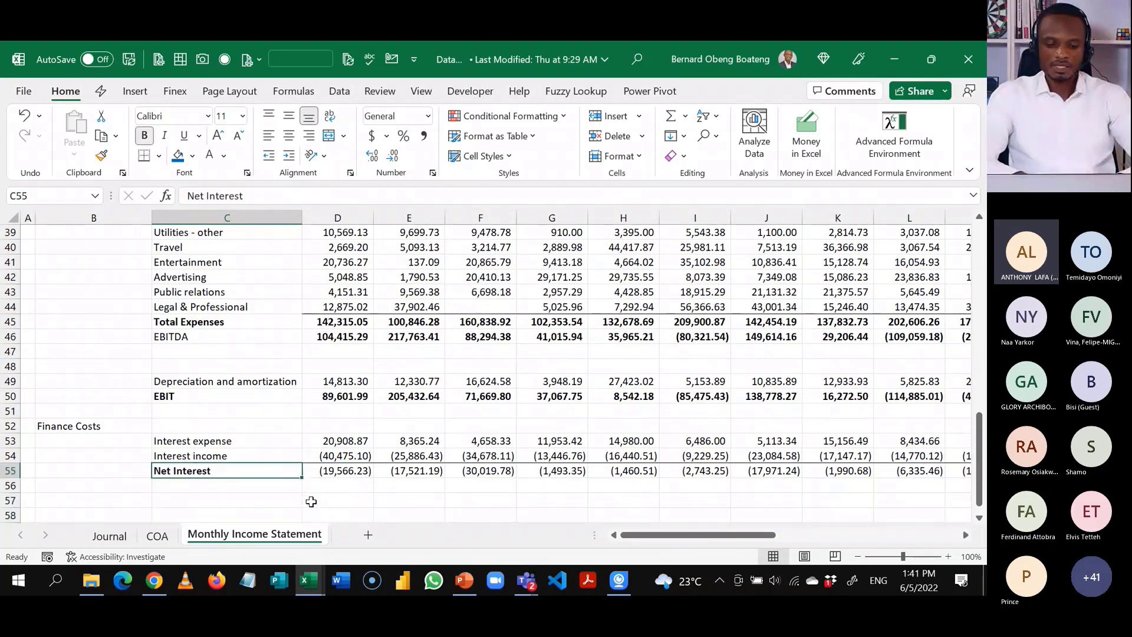
# Enter the label Net Income before Tax in cell C57, two rows below Net Interest.
pyautogui.press('Down')
pyautogui.press('Down')
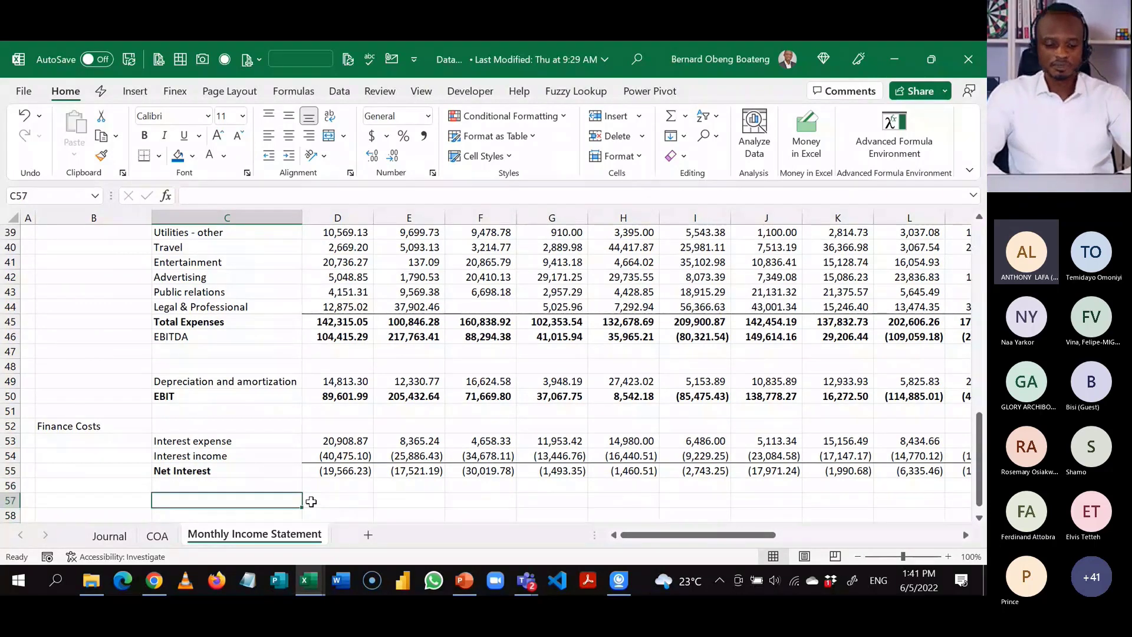
pyautogui.write('Net ')
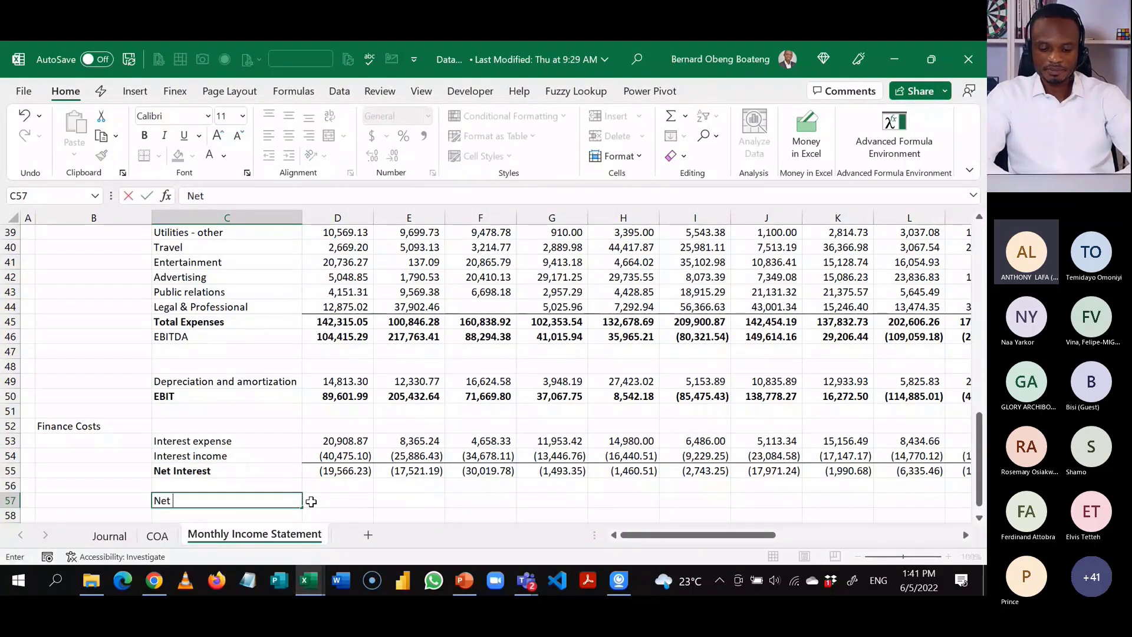
pyautogui.write('Income before')
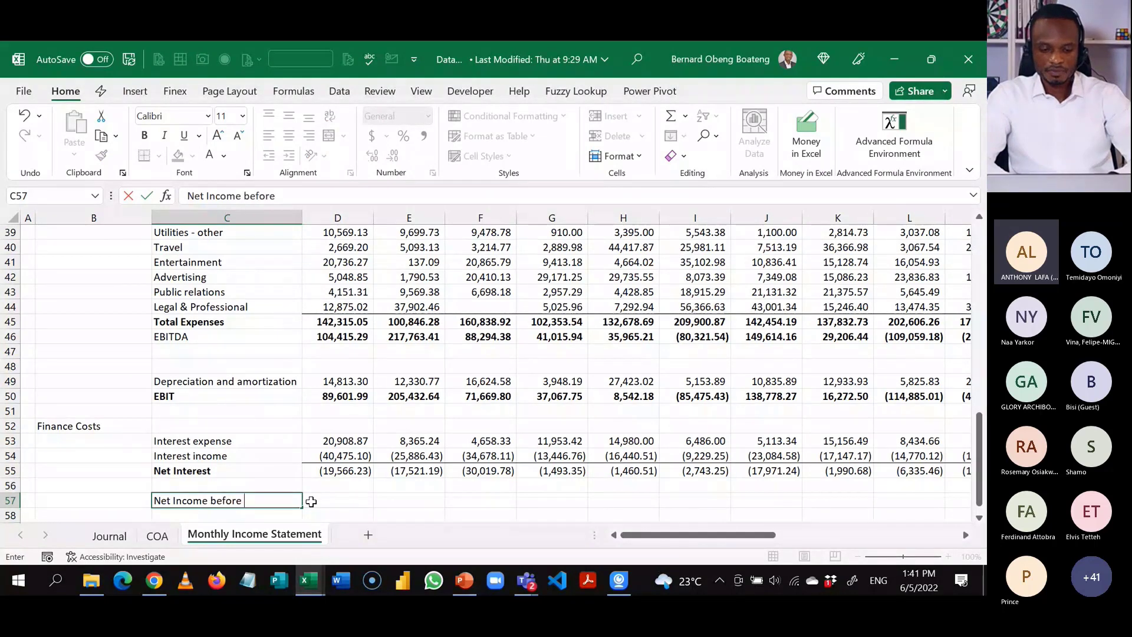
pyautogui.write(' Tax')
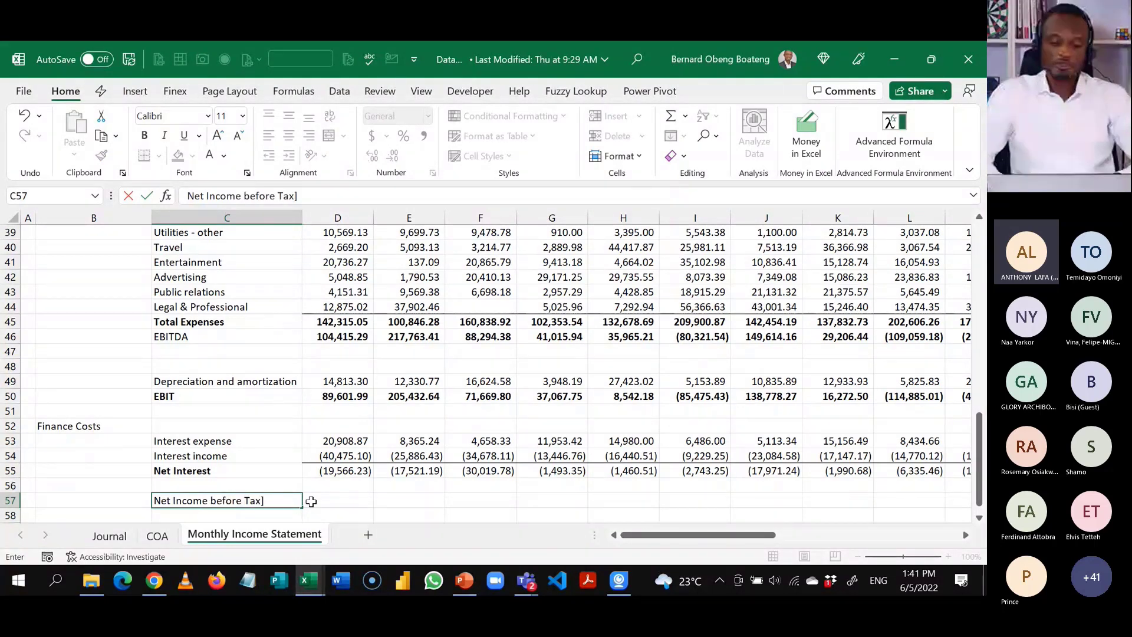
pyautogui.press('Return')
# Enter a tax rate of 25% in cell B58.
pyautogui.press('Up')
pyautogui.press('Left')
pyautogui.press('Down')
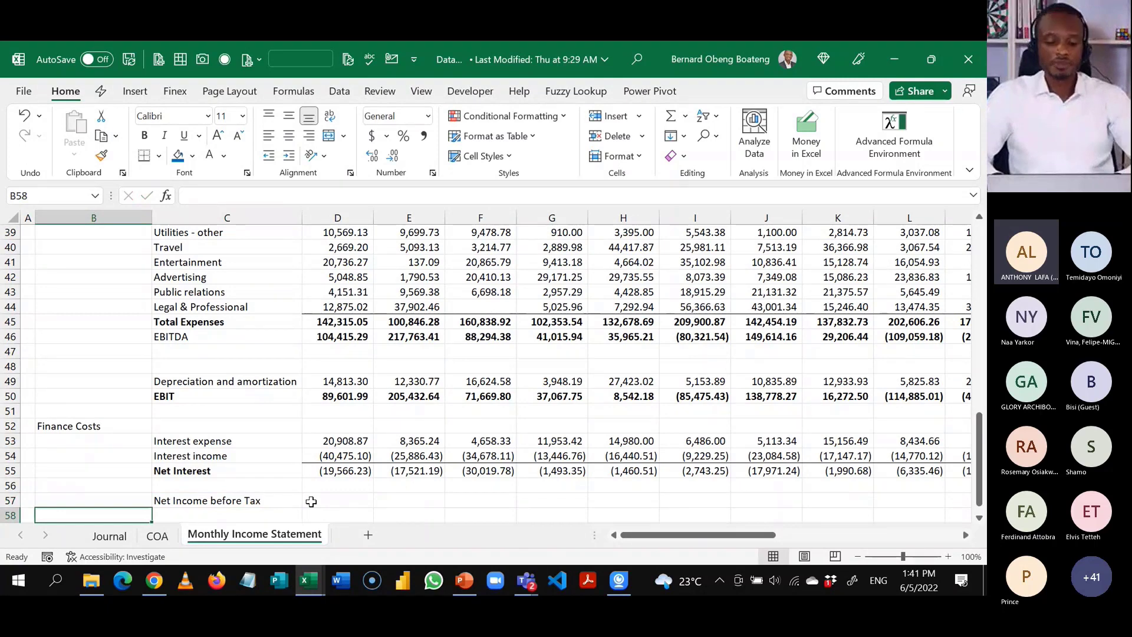
pyautogui.write('2')
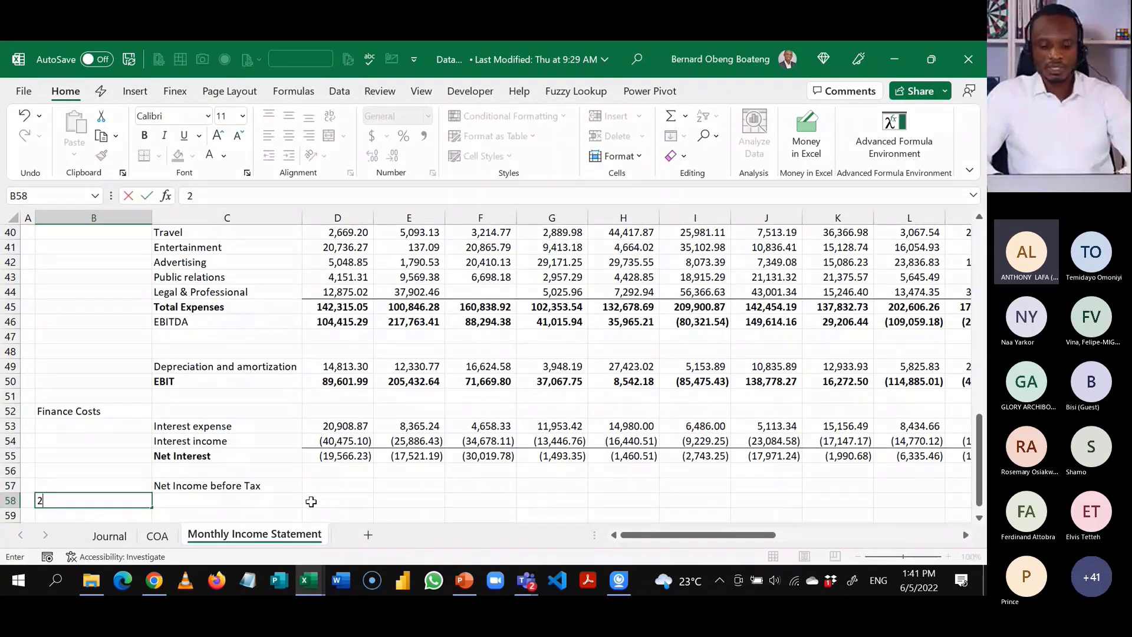
pyautogui.write('5%')
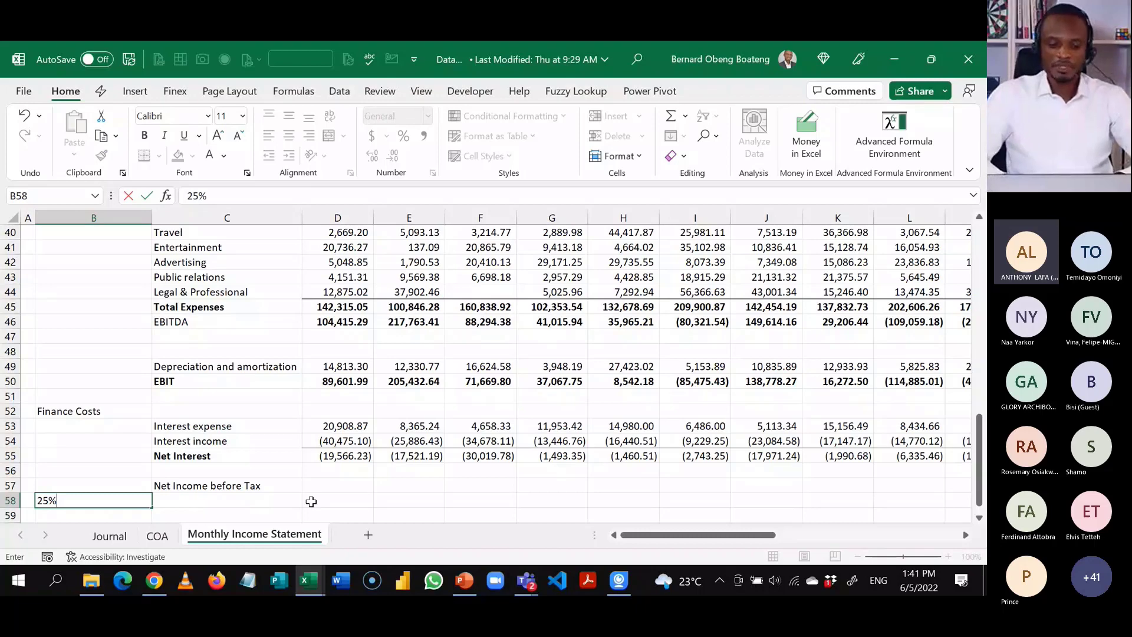
# Calculate Net Income before Tax as EBIT minus Net Interest with =D50-D55 in D57, filled across through the Grand Total column.
pyautogui.click(312, 492)
pyautogui.write('=')
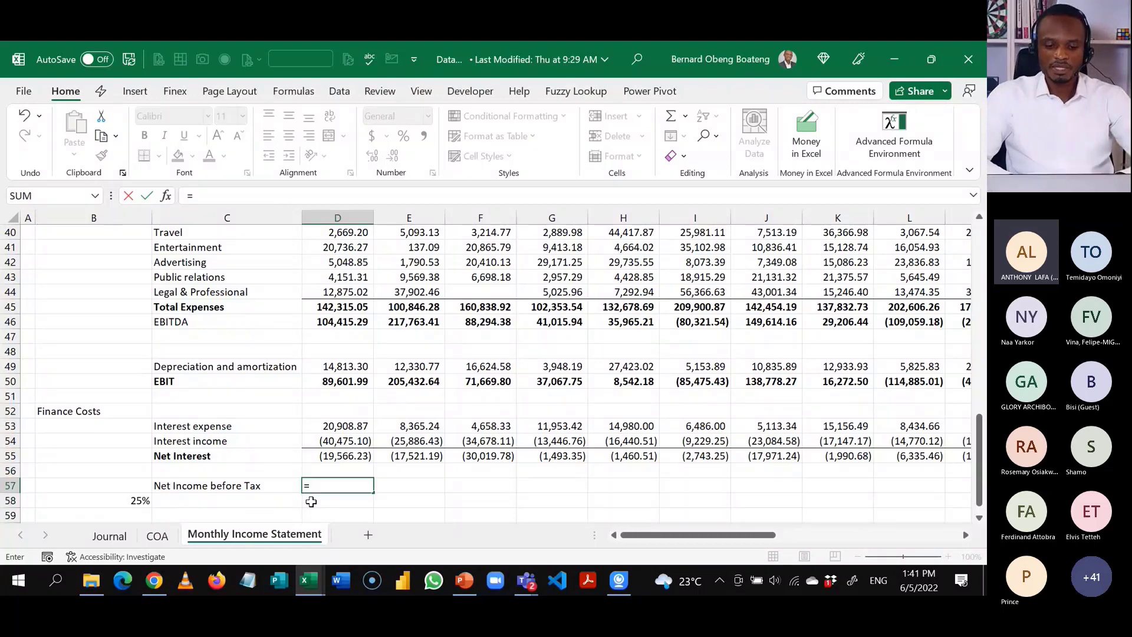
pyautogui.click(337, 377)
pyautogui.write('-')
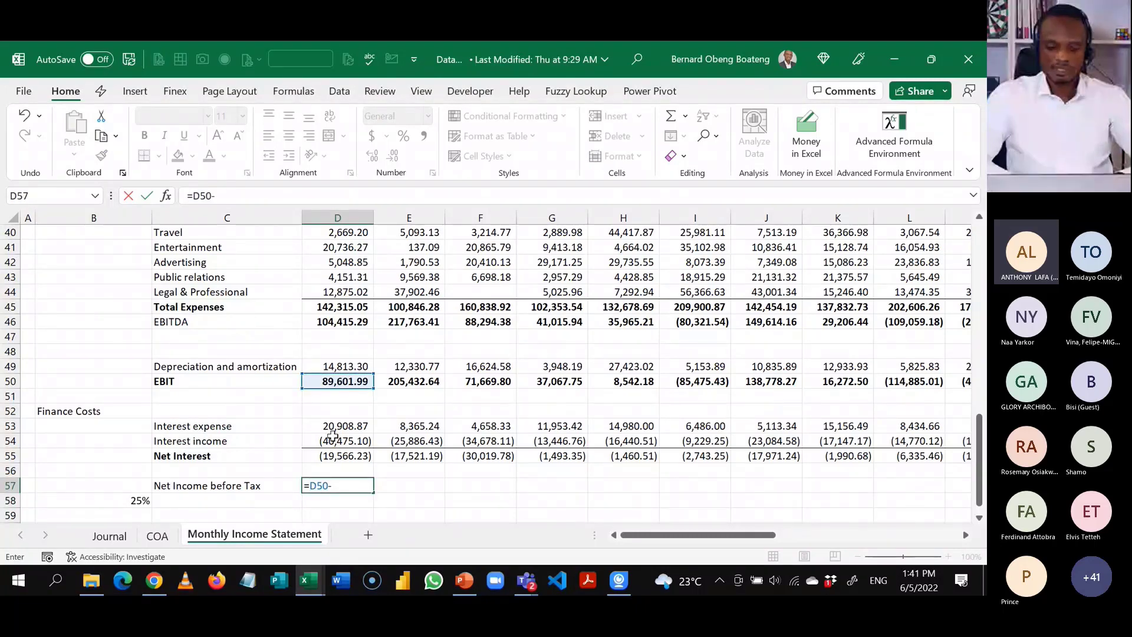
pyautogui.click(331, 457)
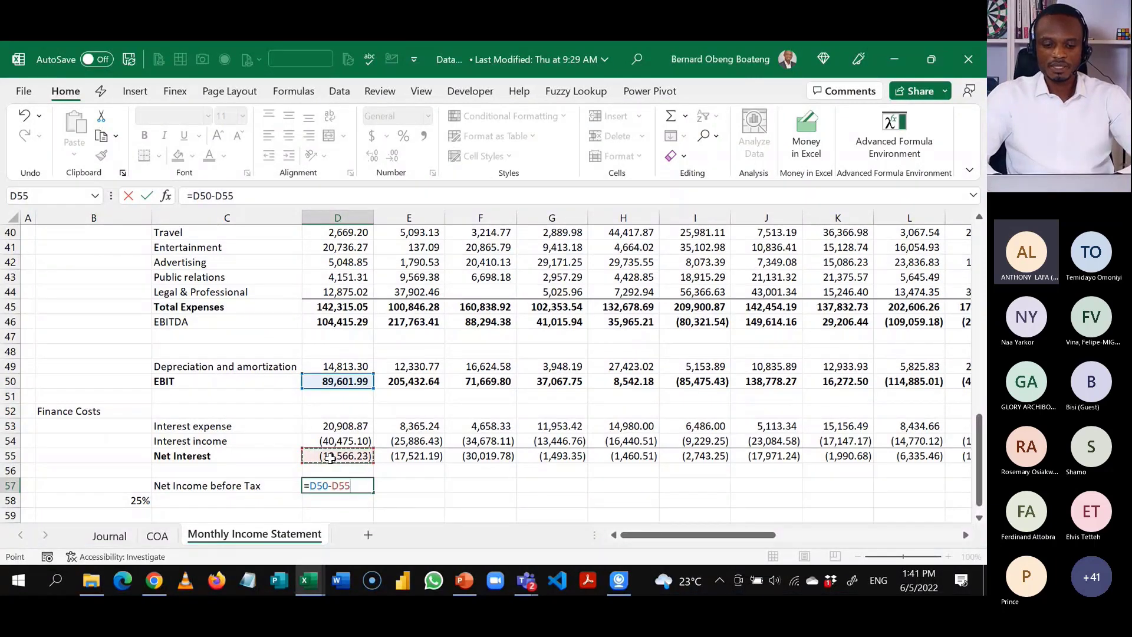
pyautogui.hotkey('ctrl', 'Return')
pyautogui.hotkey('ctrl', 'shift', 'Right')
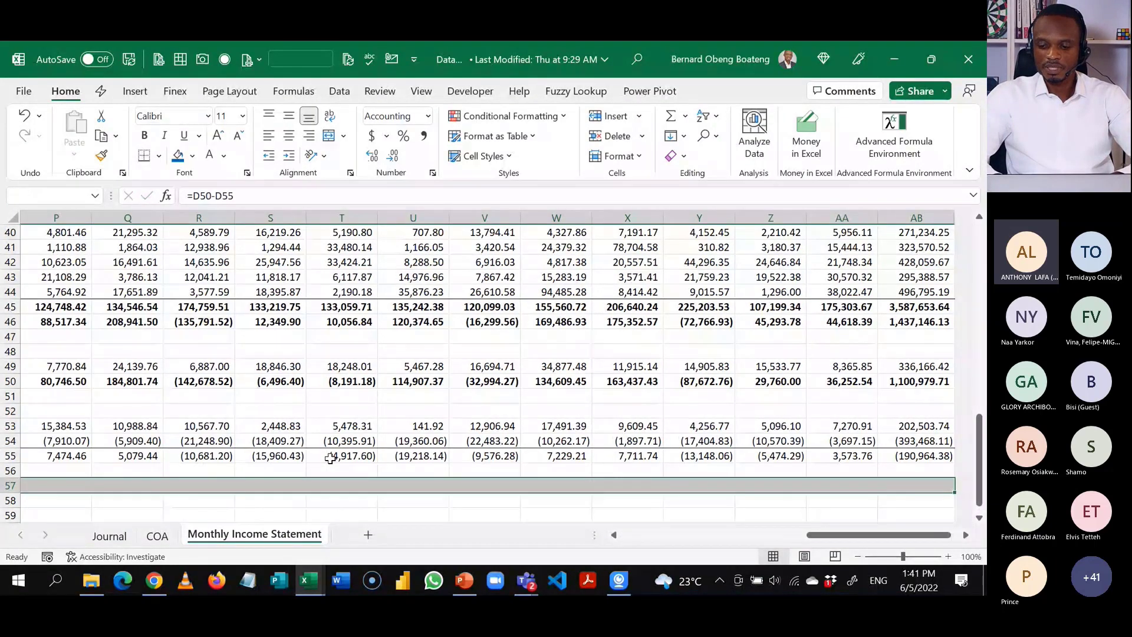
pyautogui.hotkey('ctrl', 'r')
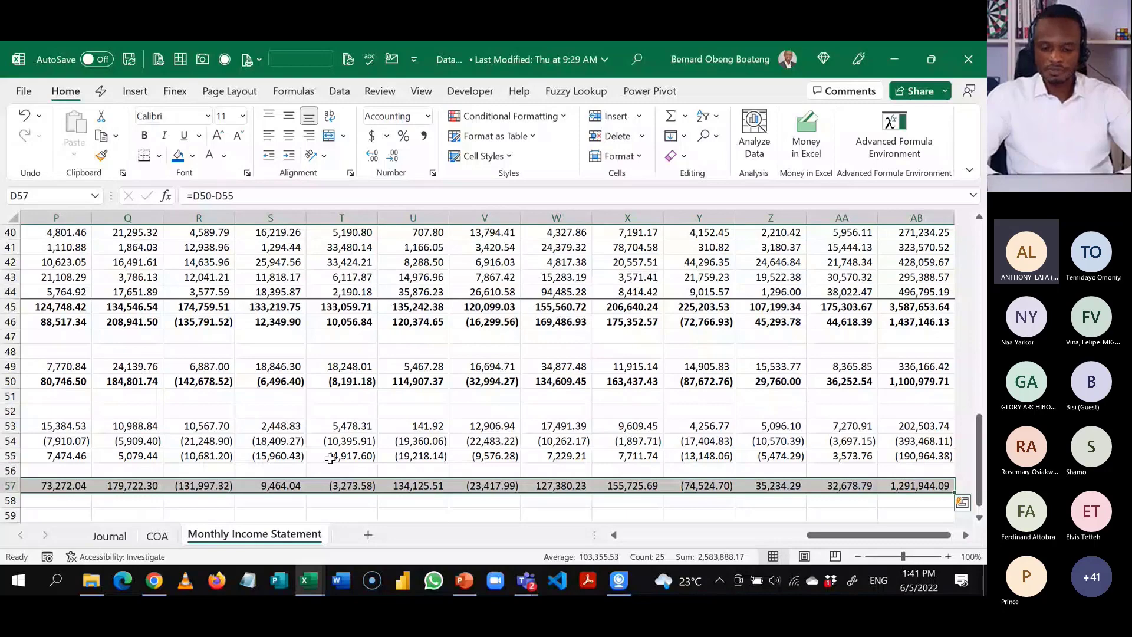
pyautogui.hotkey('shift', 'BackSpace')
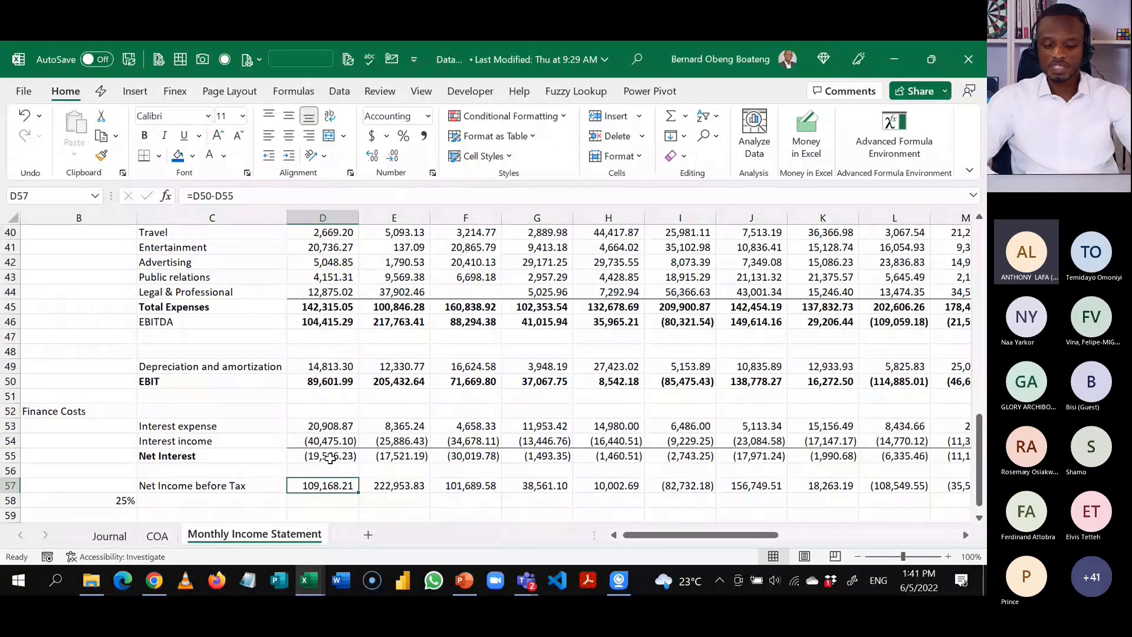
# Conditionally format the Net Income before Tax values less than 0 with Light Red Fill with Dark Red Text.
pyautogui.hotkey('ctrl', 'shift', 'Right')
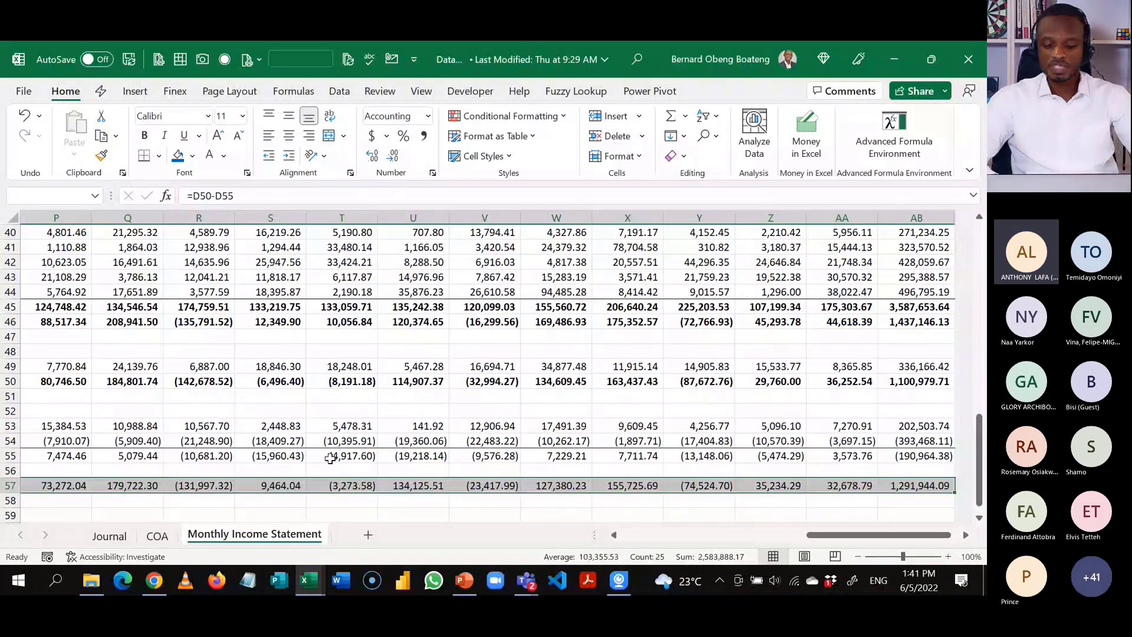
pyautogui.hotkey('ctrl', 'BackSpace')
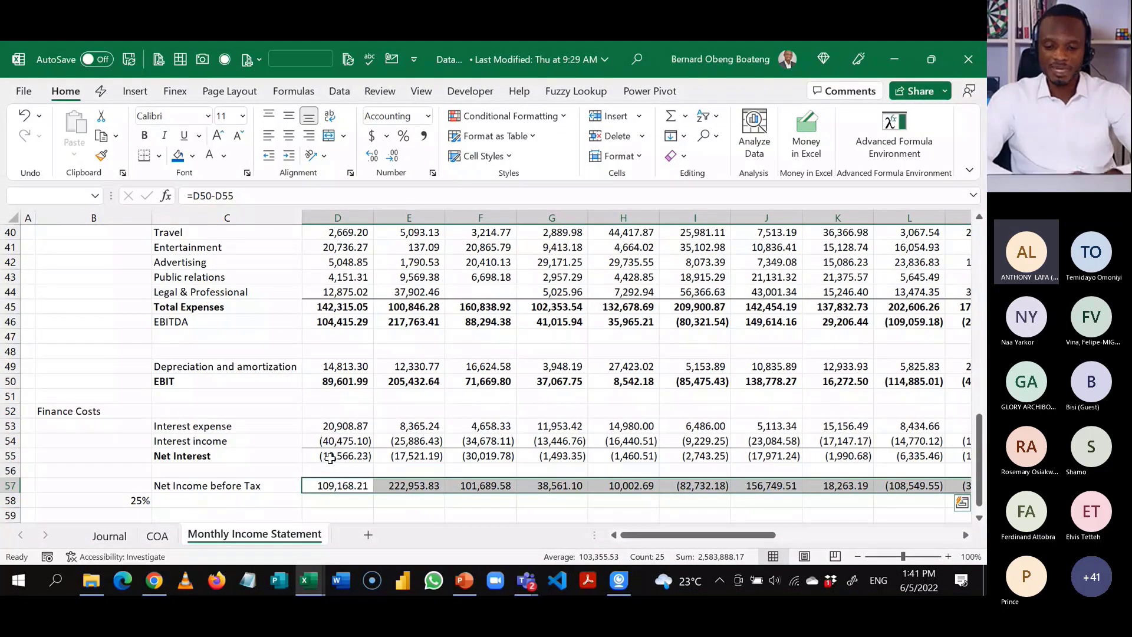
pyautogui.click(570, 121)
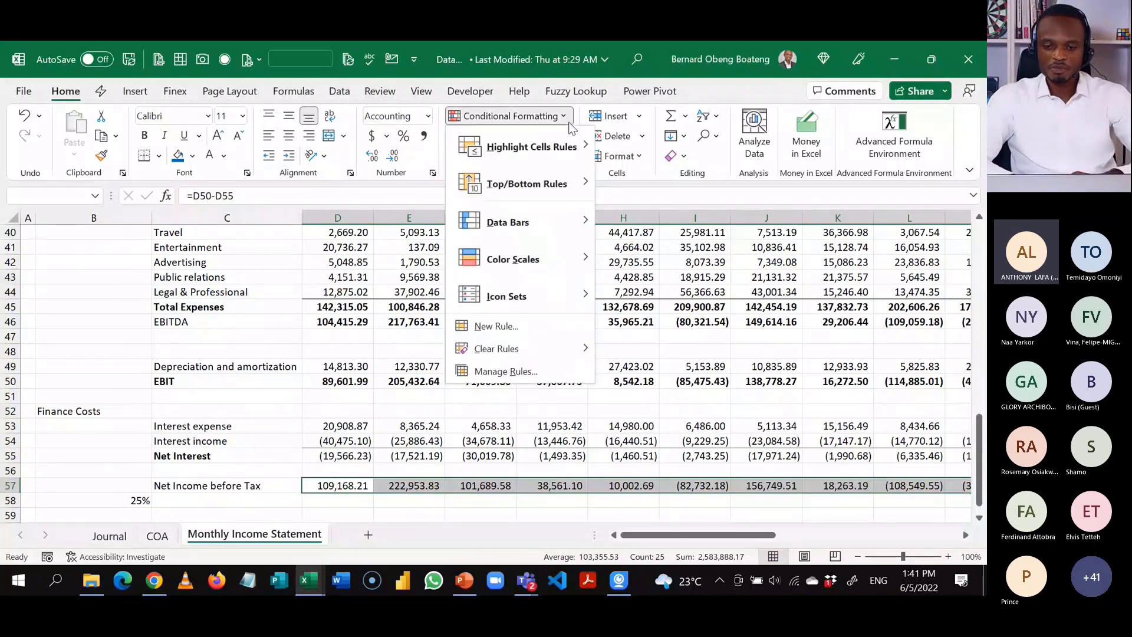
pyautogui.moveTo(566, 136)
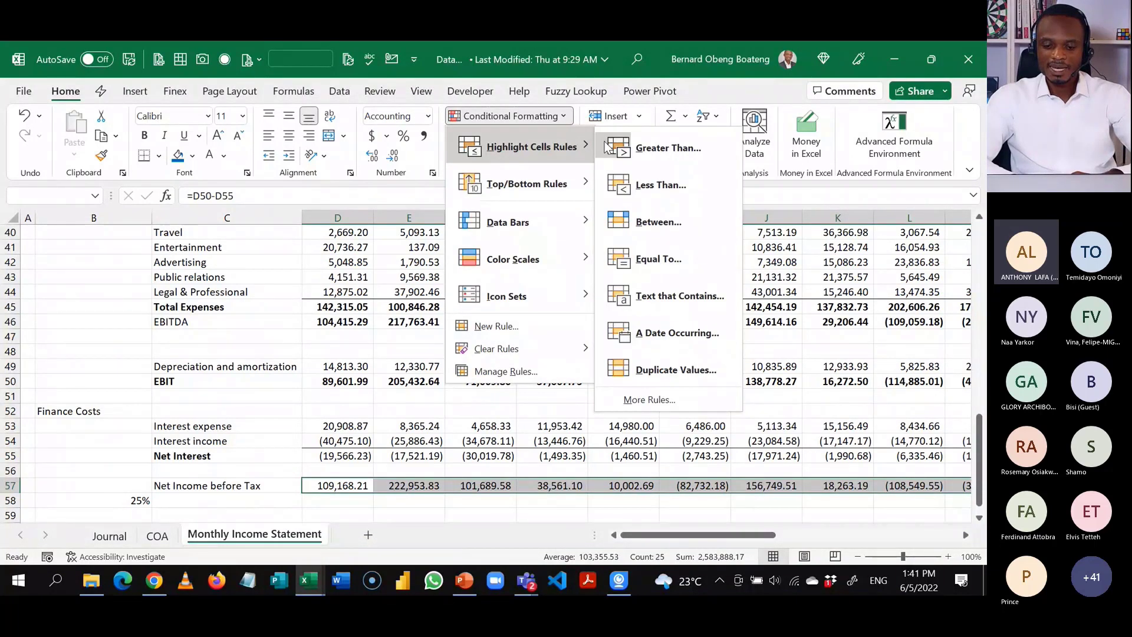
pyautogui.click(658, 185)
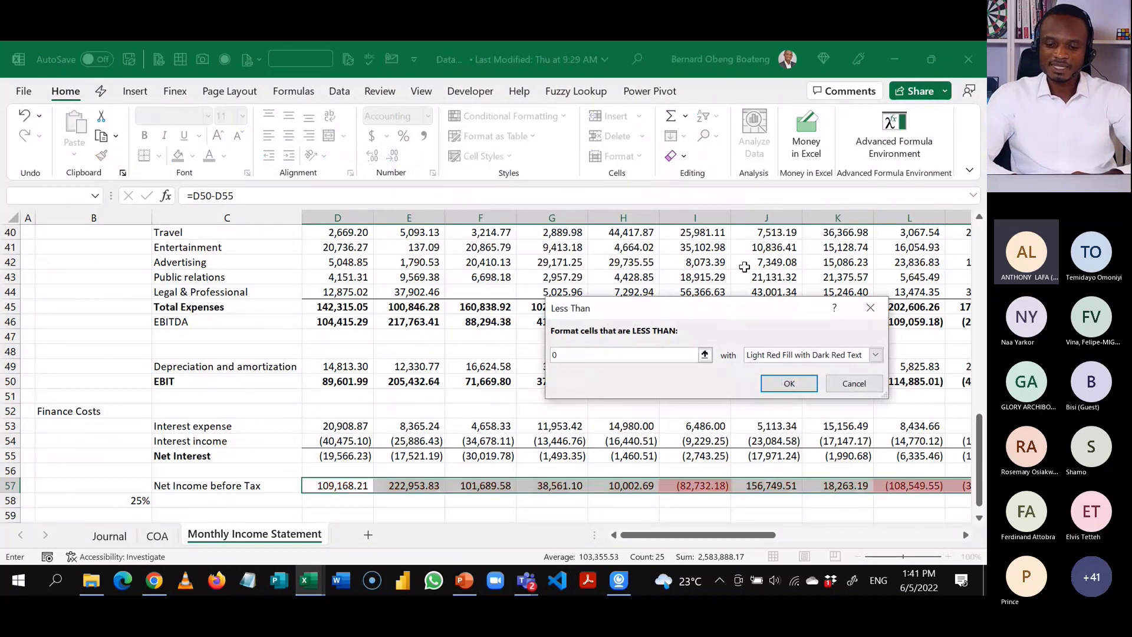
pyautogui.click(790, 383)
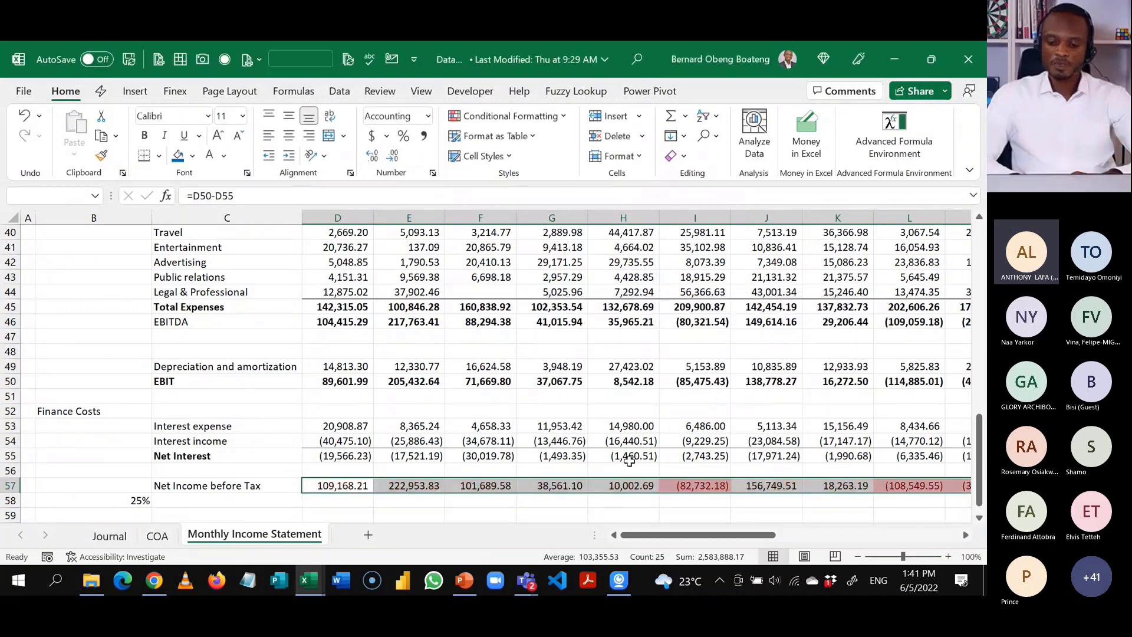
pyautogui.click(630, 462)
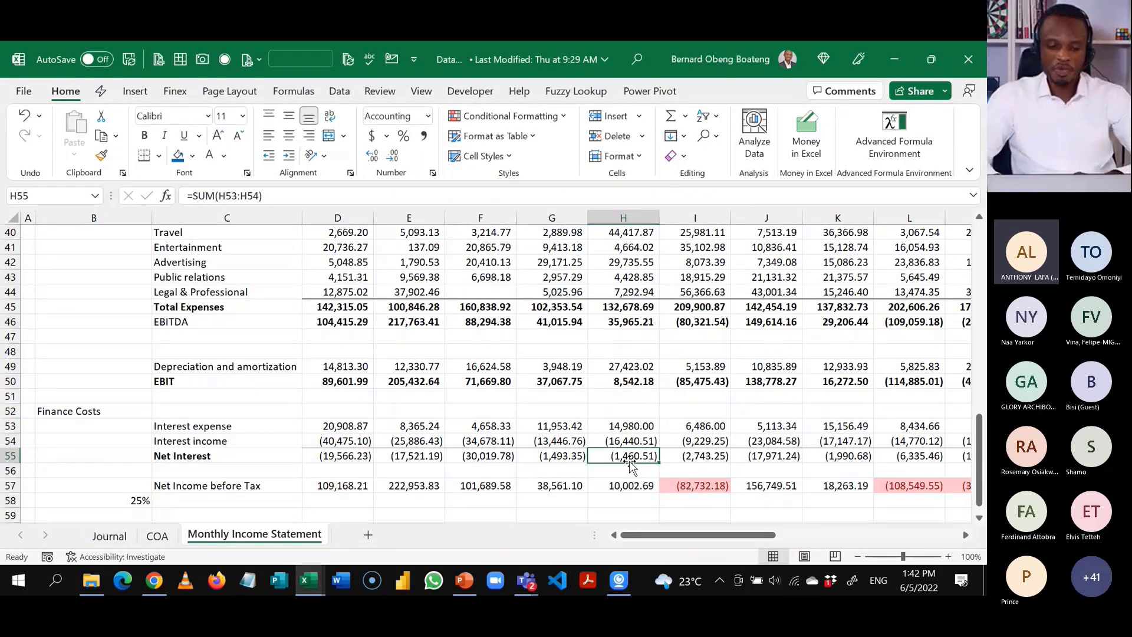
# Enter the label Tax in cell C58, directly below Net Income before Tax.
pyautogui.press('Down')
pyautogui.press('Down')
pyautogui.press('Down')
pyautogui.press('Left')
pyautogui.press('Left')
pyautogui.press('Left')
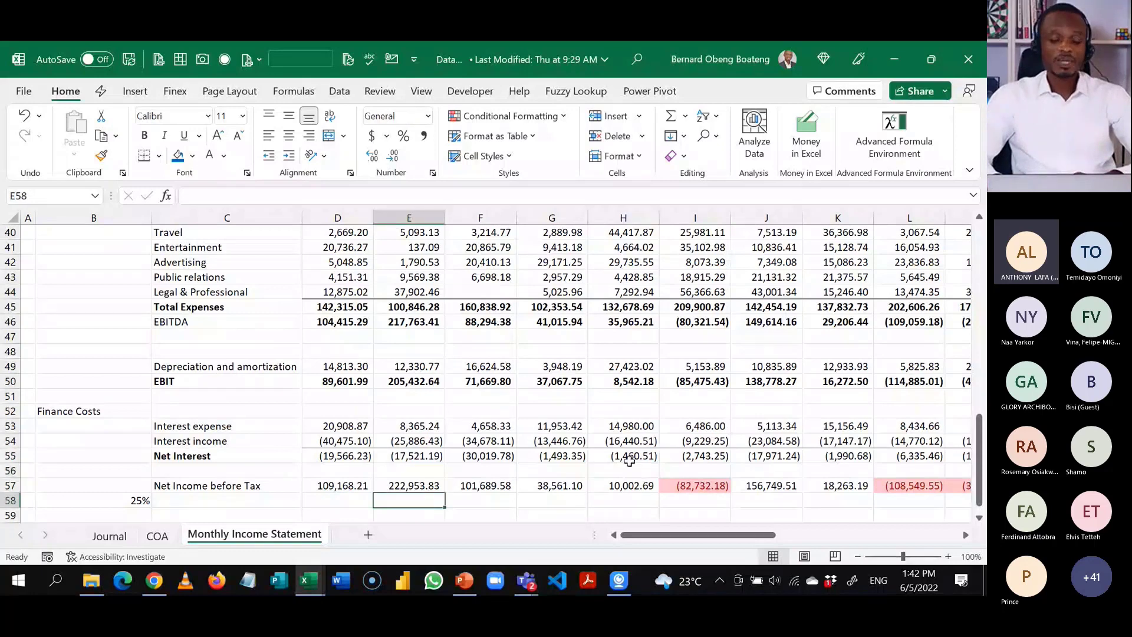
pyautogui.press('Left')
pyautogui.press('Left')
pyautogui.write('Tax')
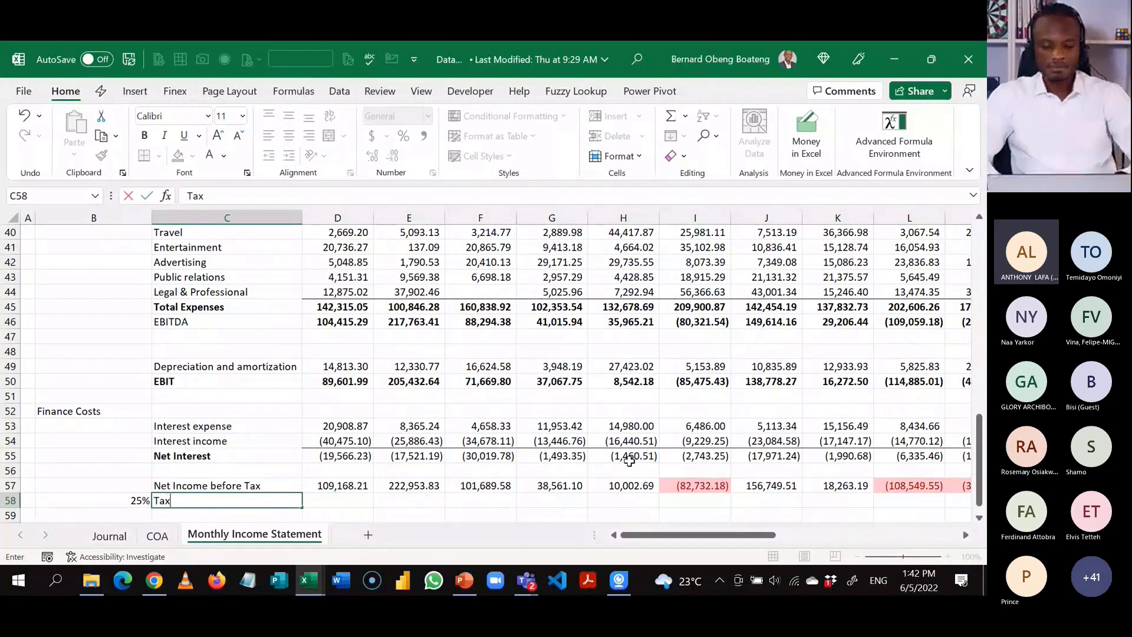
pyautogui.hotkey('ctrl', 'Return')
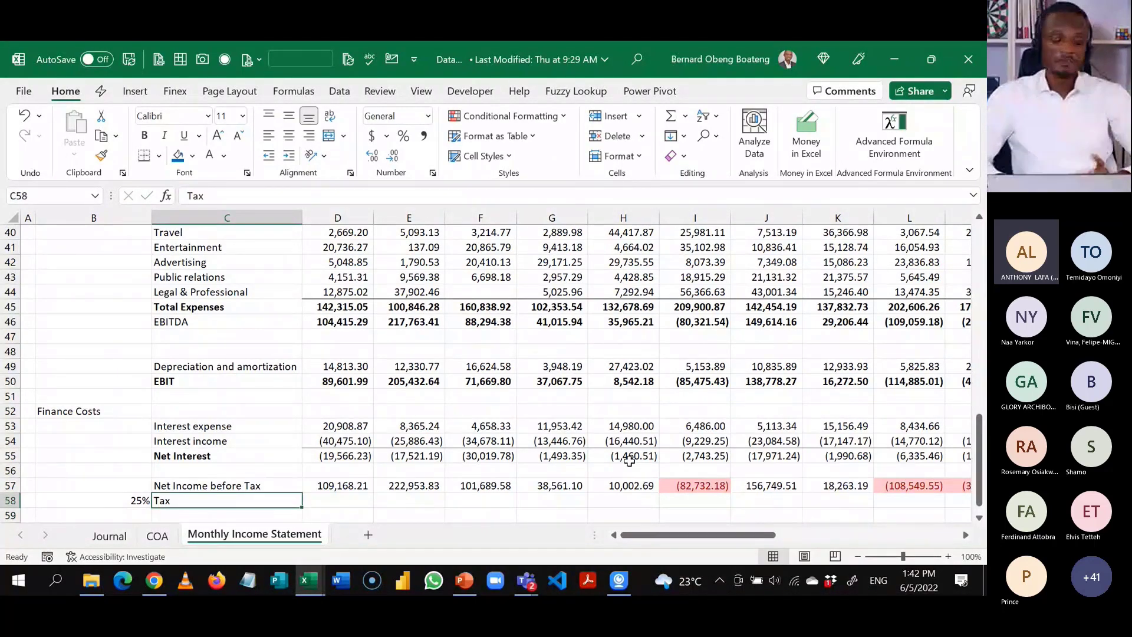
# Make the 25% tax rate in cell B58 bold.
pyautogui.press('Left')
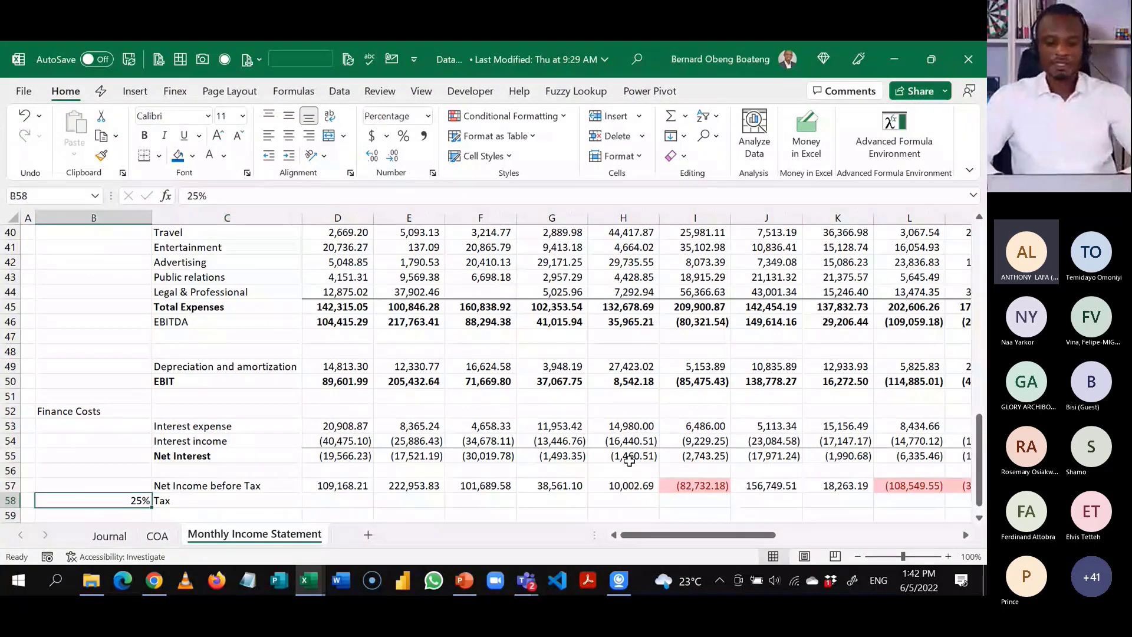
pyautogui.press('Right')
pyautogui.press('Right')
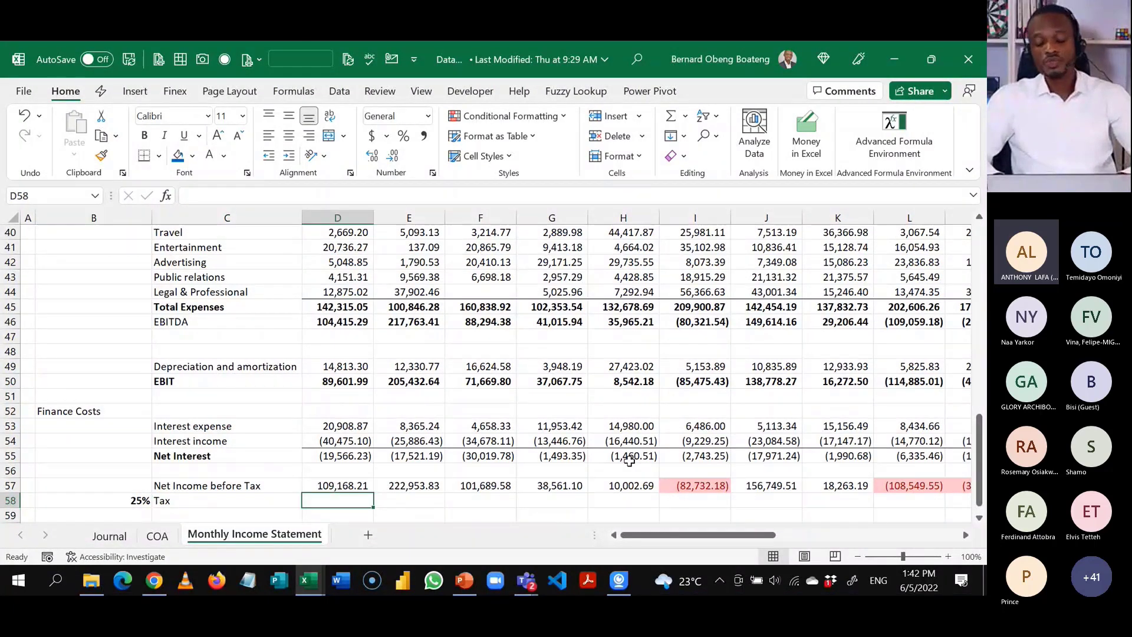
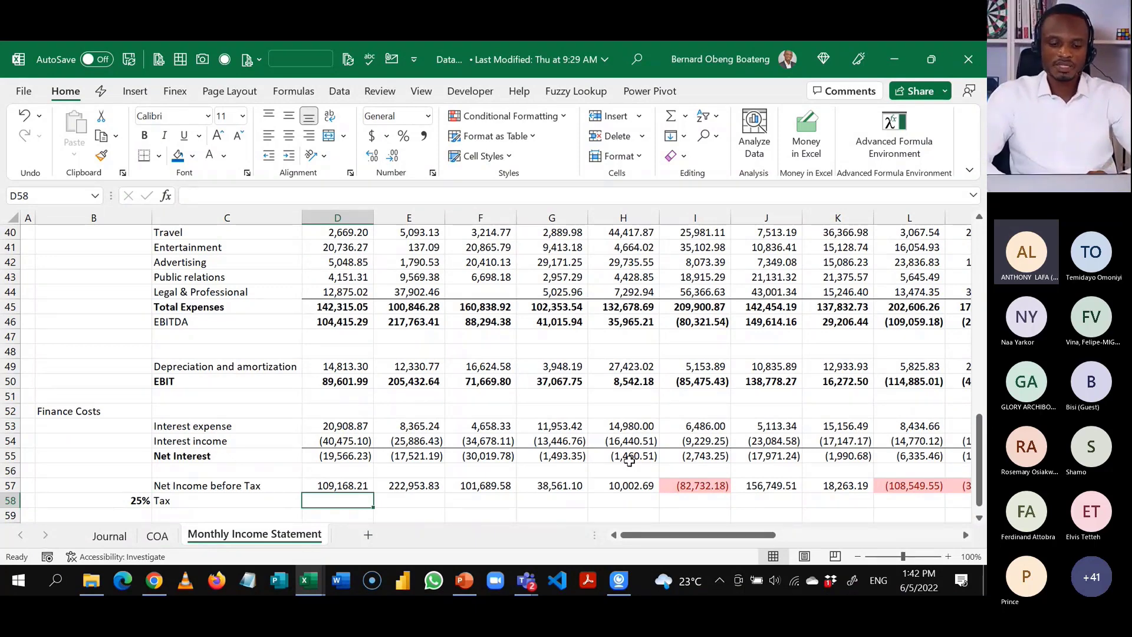
# Enter the formula =(D57>0)*D57*$B$58 in cell D58 to charge tax only on positive income.
pyautogui.write('=')
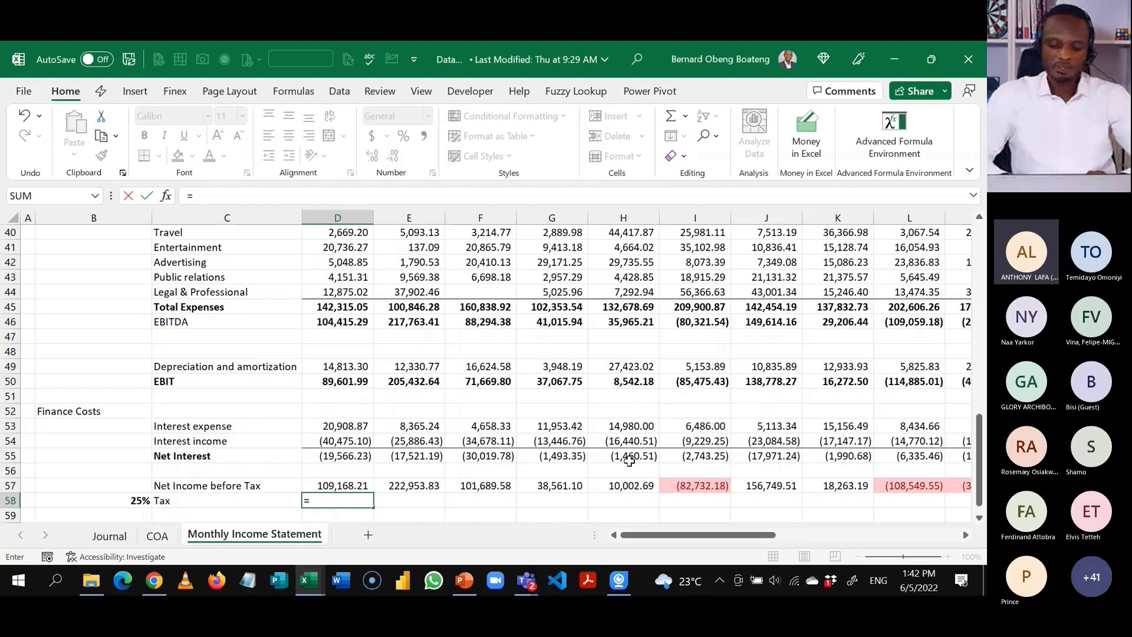
pyautogui.write('(')
pyautogui.press('Up')
pyautogui.write('>')
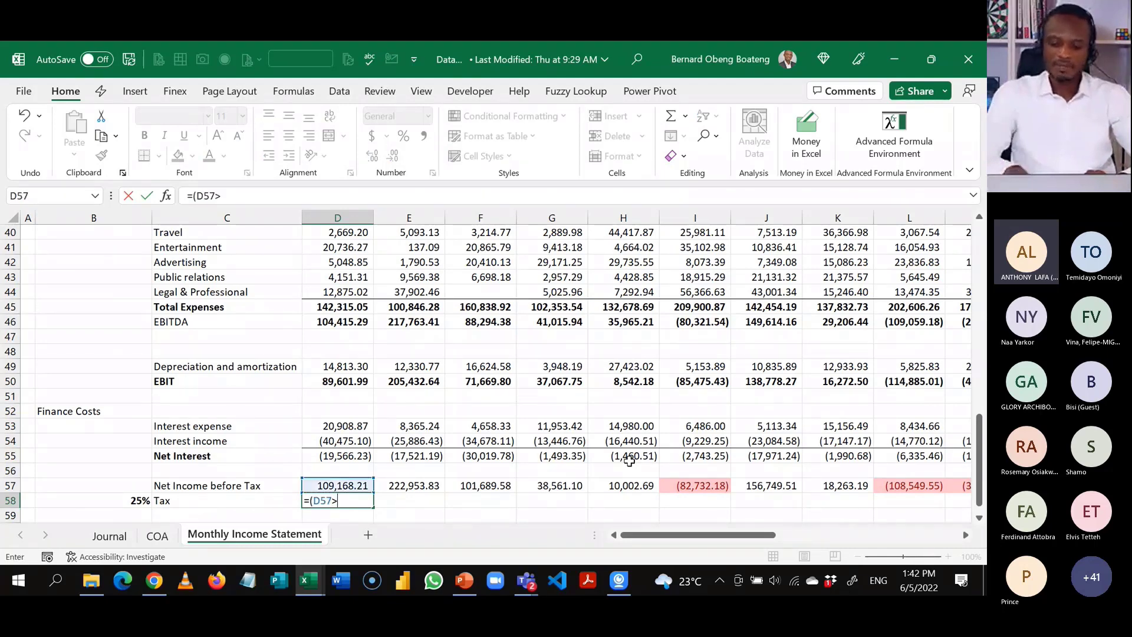
pyautogui.write('0)*')
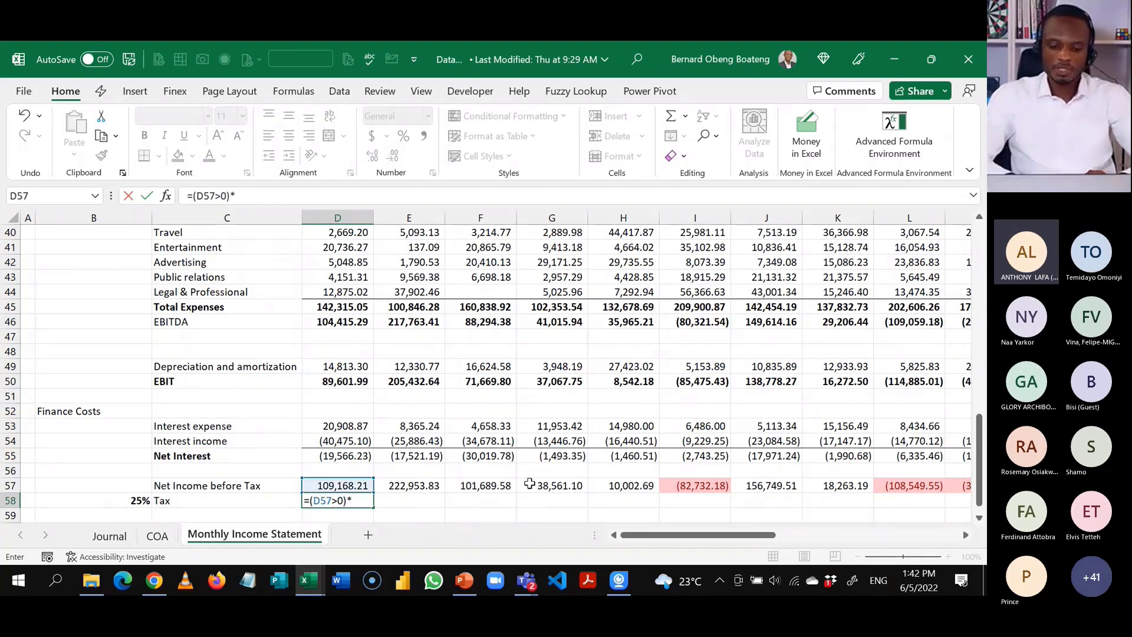
pyautogui.click(356, 483)
pyautogui.write('*')
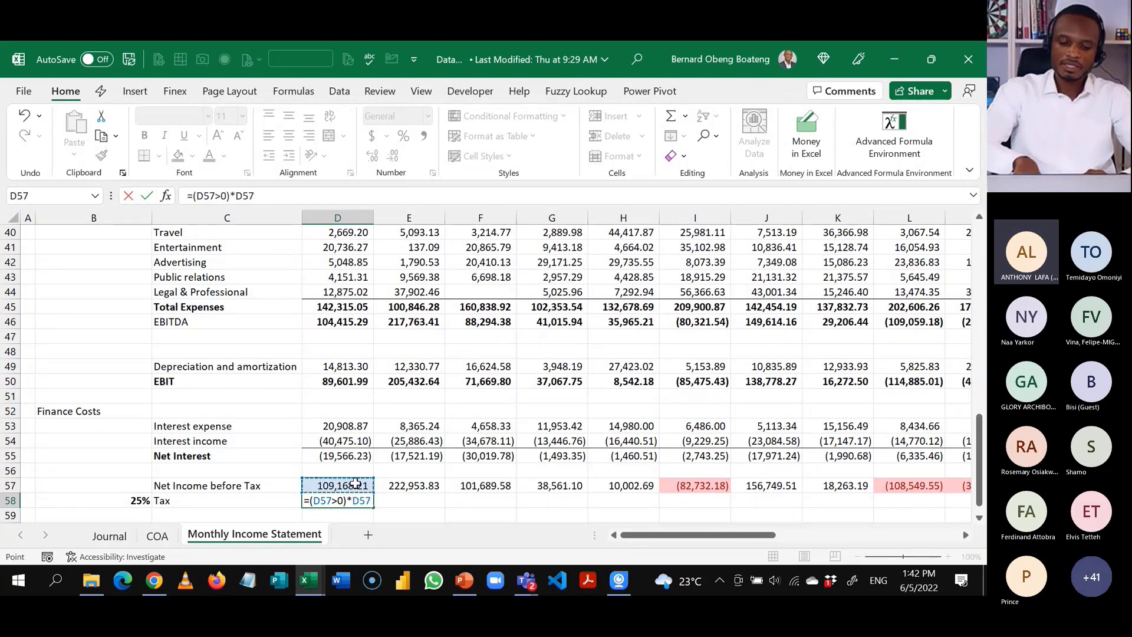
pyautogui.click(135, 502)
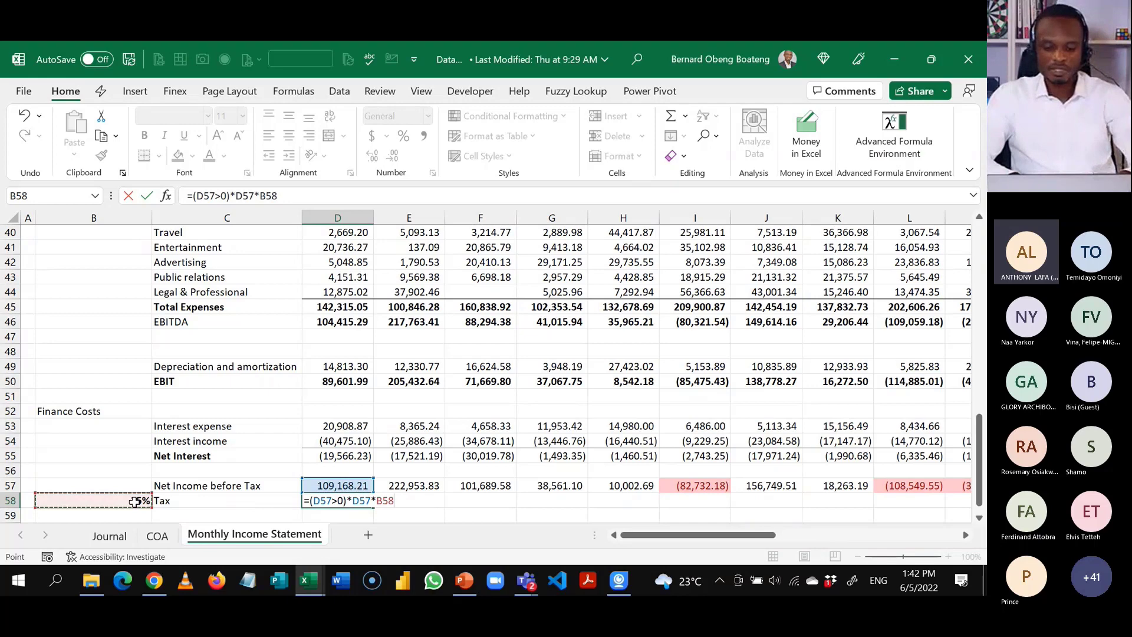
pyautogui.press('F4')
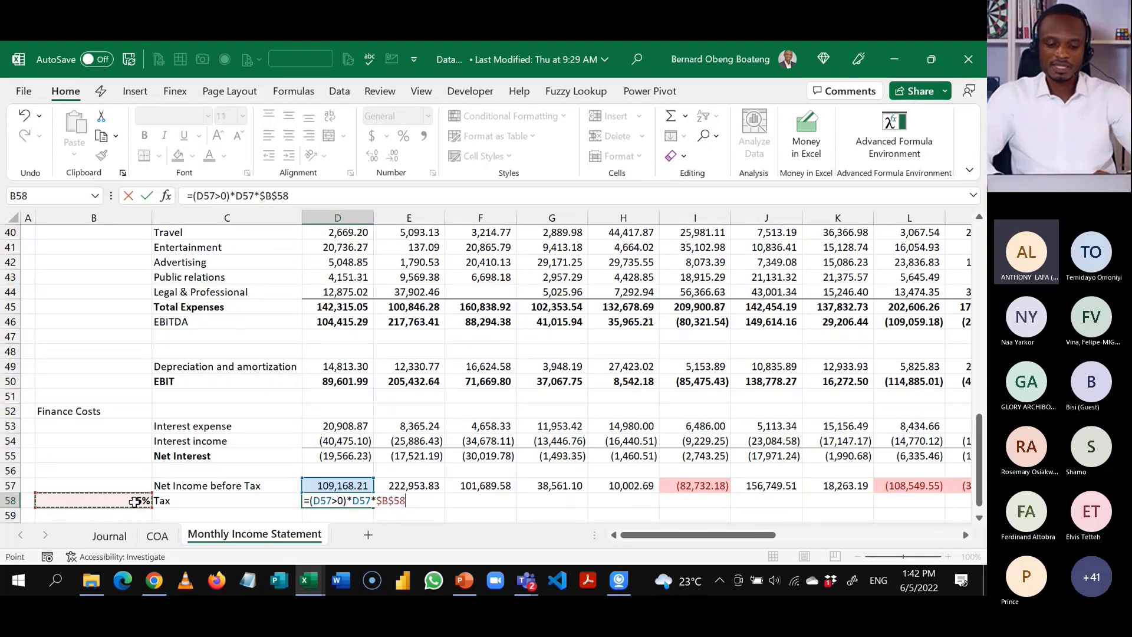
pyautogui.press('Return')
# Fill the tax formula from D58 across the Tax row through the Grand Total column and check a loss month's result in I58.
pyautogui.press('Up')
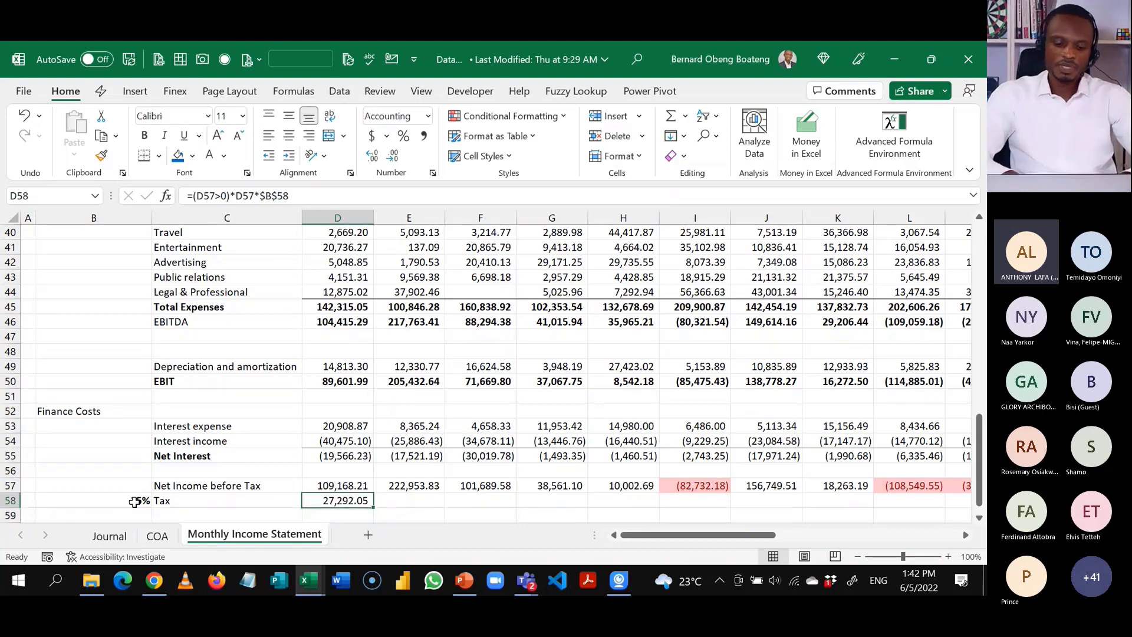
pyautogui.hotkey('ctrl', 'shift', 'Right')
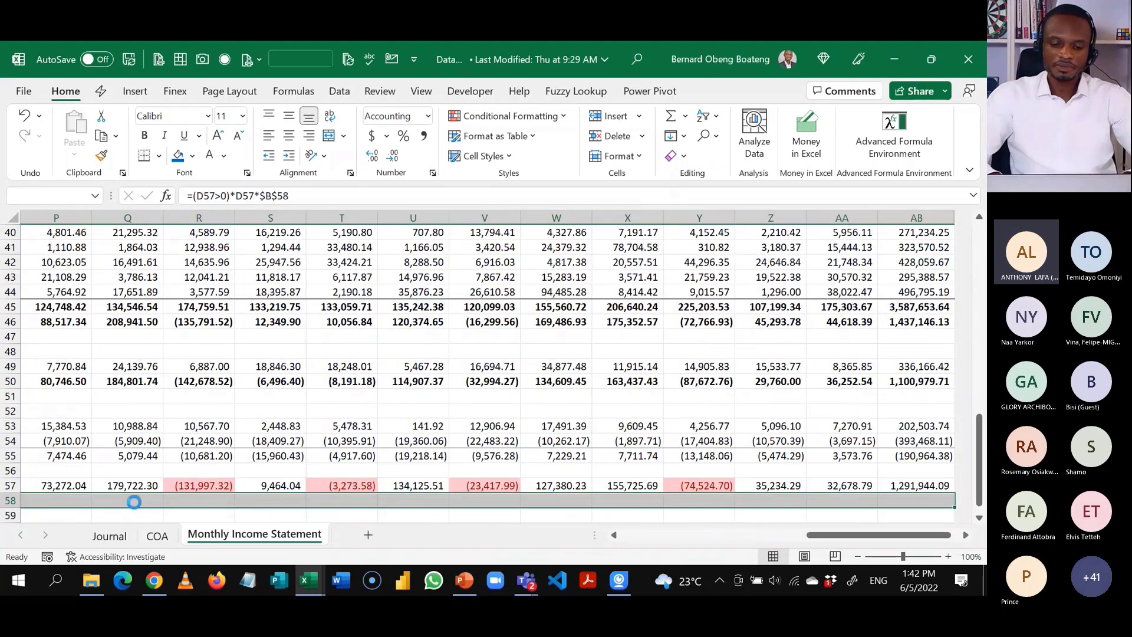
pyautogui.hotkey('ctrl', 'r')
pyautogui.press('Right')
pyautogui.press('Right')
pyautogui.press('Right')
pyautogui.press('Right')
pyautogui.press('Right')
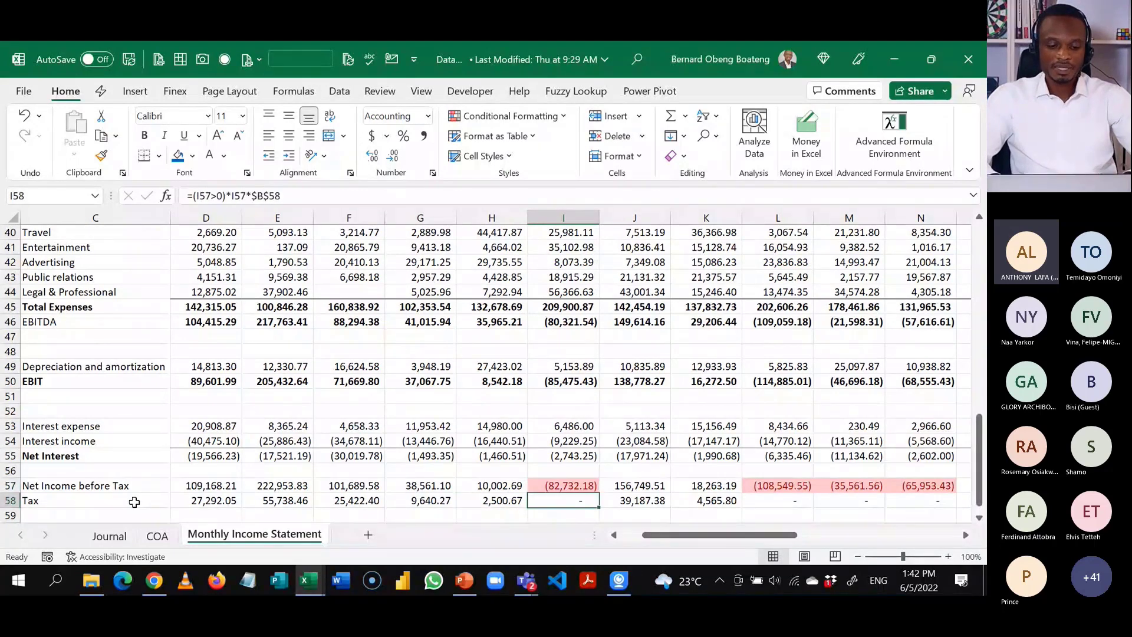
# Enter the label Net Income in cell C59, directly below Tax.
pyautogui.press('Left')
pyautogui.press('Left')
pyautogui.press('Left')
pyautogui.press('Left')
pyautogui.press('Left')
pyautogui.press('Left')
pyautogui.press('Left')
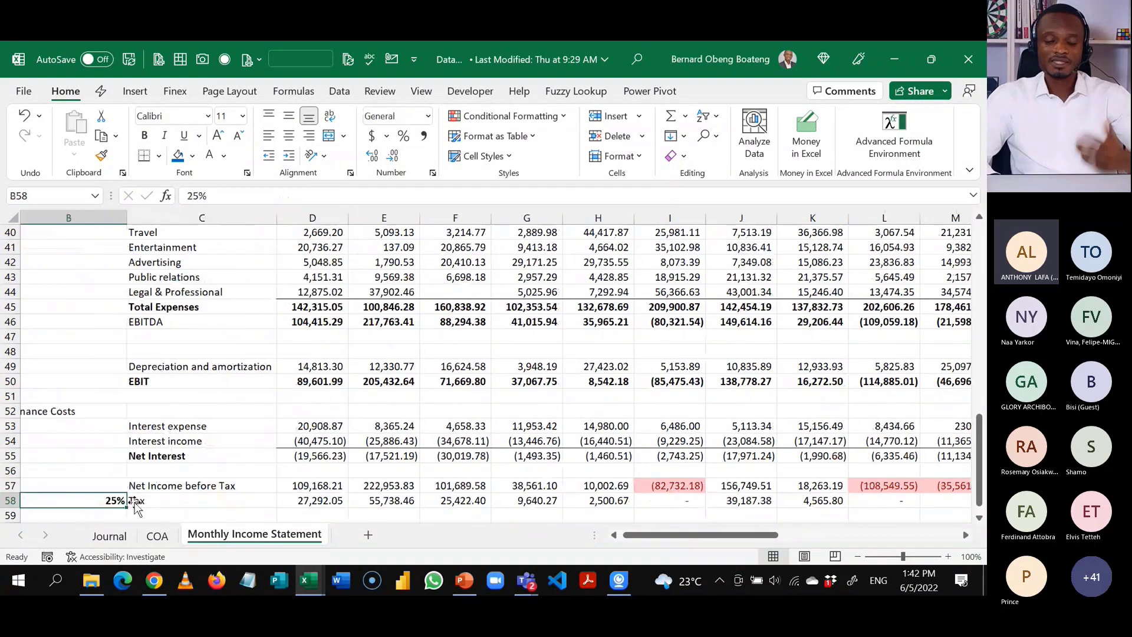
pyautogui.press('Right')
pyautogui.press('Right')
pyautogui.press('Right')
pyautogui.press('Left')
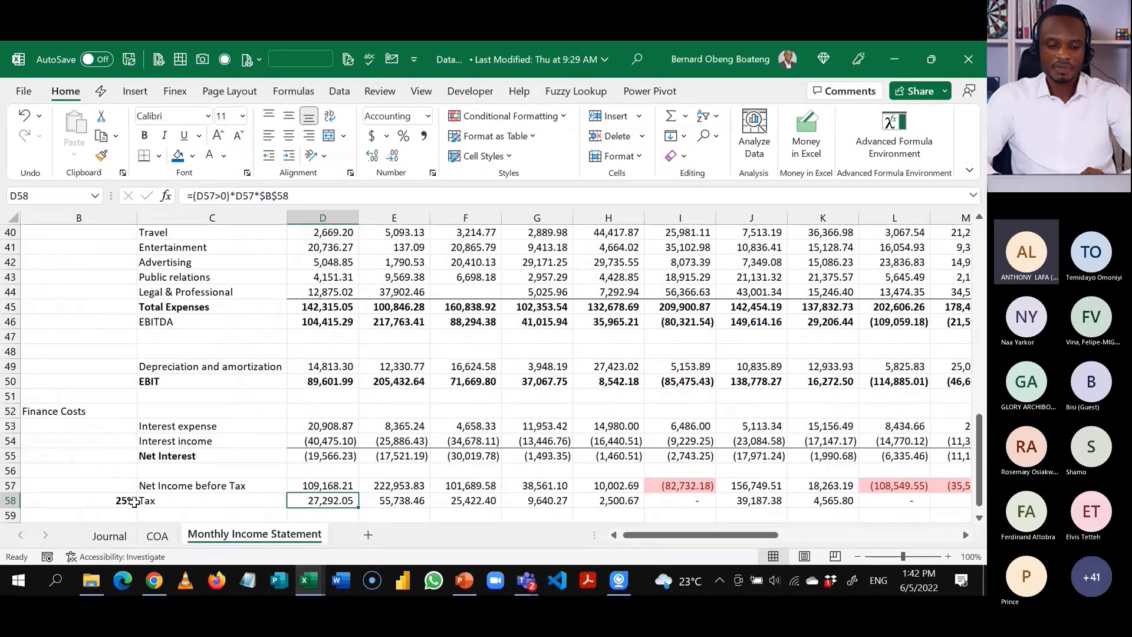
pyautogui.press('Down')
pyautogui.press('Left')
pyautogui.write('Net ')
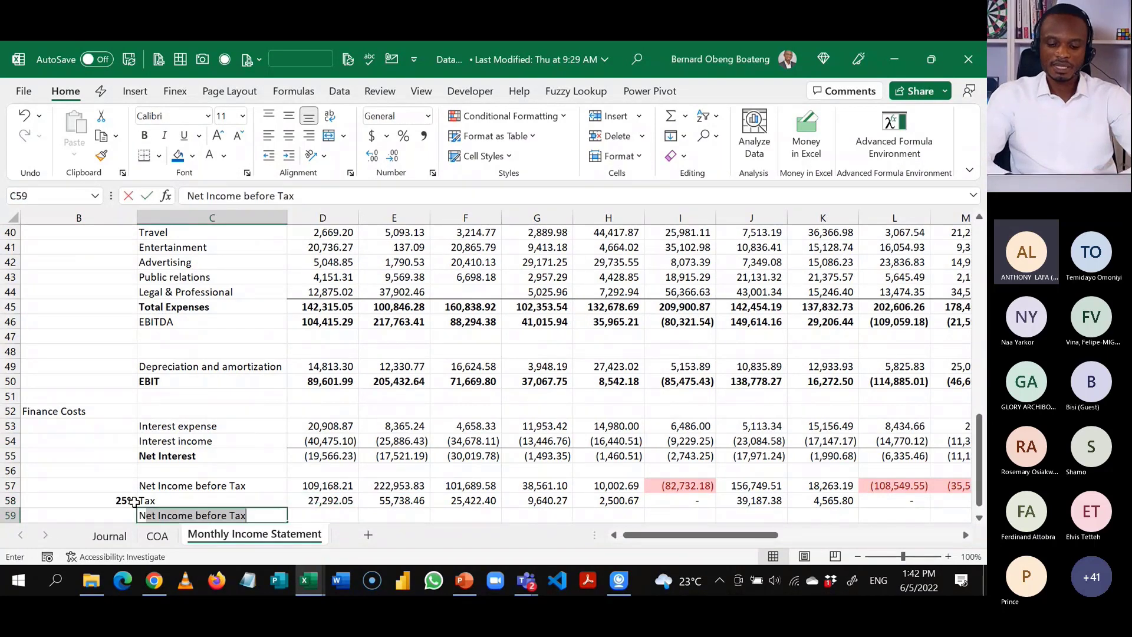
pyautogui.write('Income b')
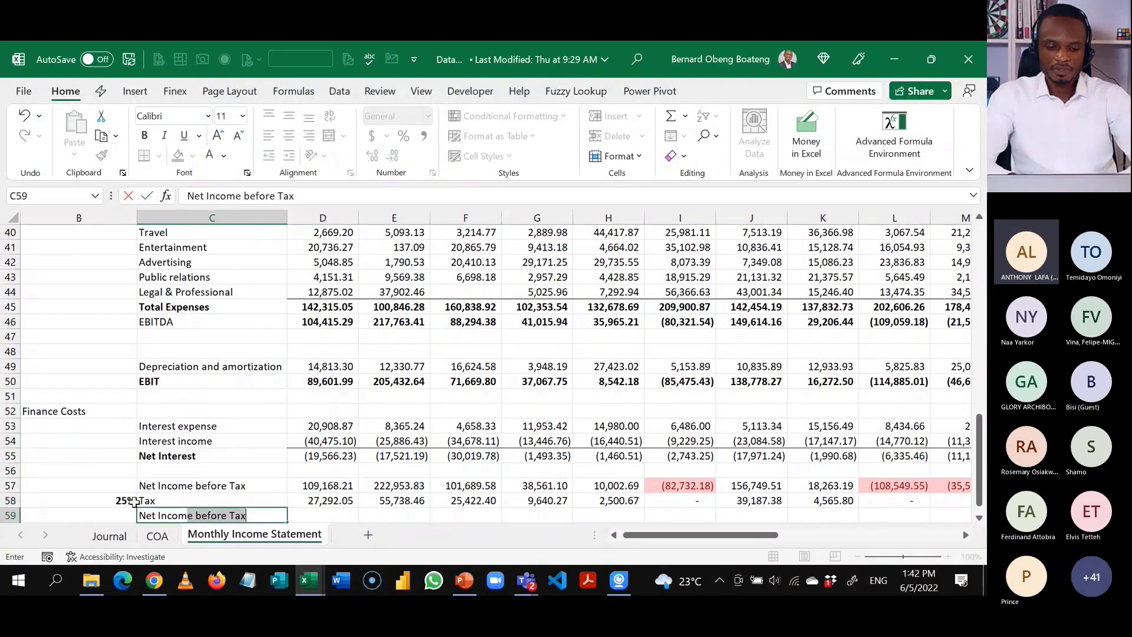
pyautogui.write('e')
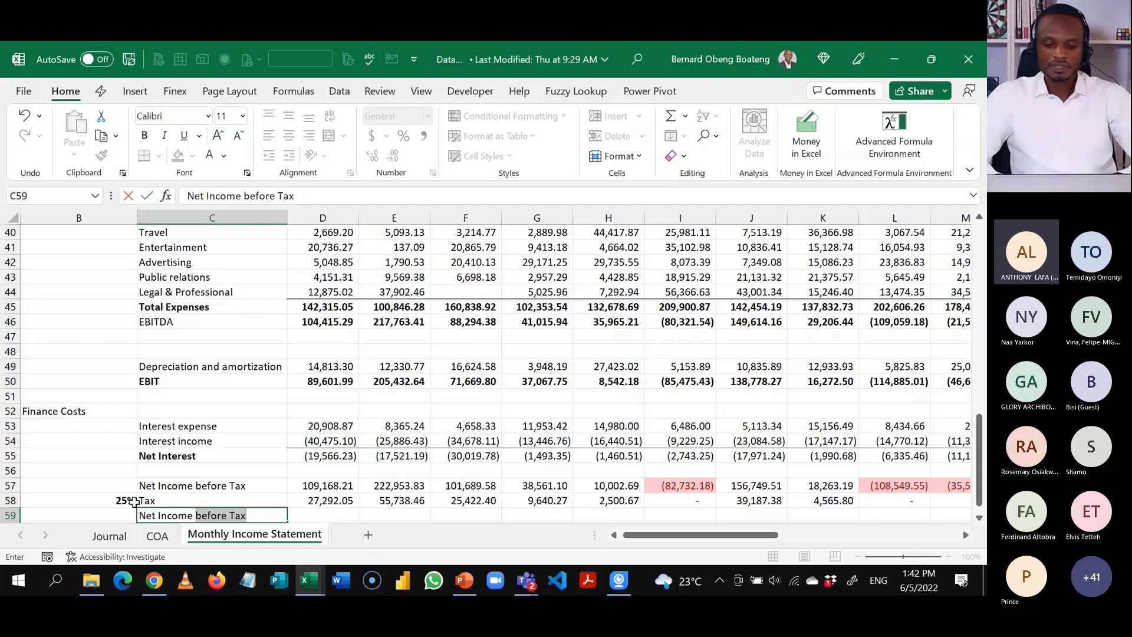
pyautogui.press('Delete')
pyautogui.hotkey('ctrl', 'Return')
# Add a bottom border under the Tax row from D58 through the Grand Total column.
pyautogui.press('Right')
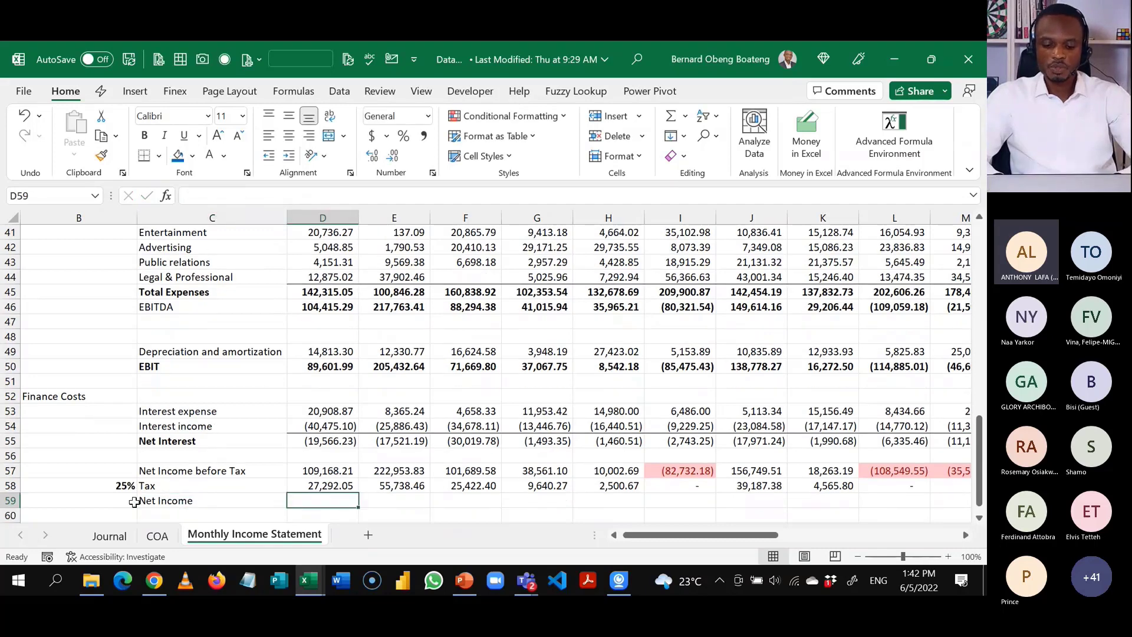
pyautogui.press('Up')
pyautogui.hotkey('ctrl', 'shift', 'Right')
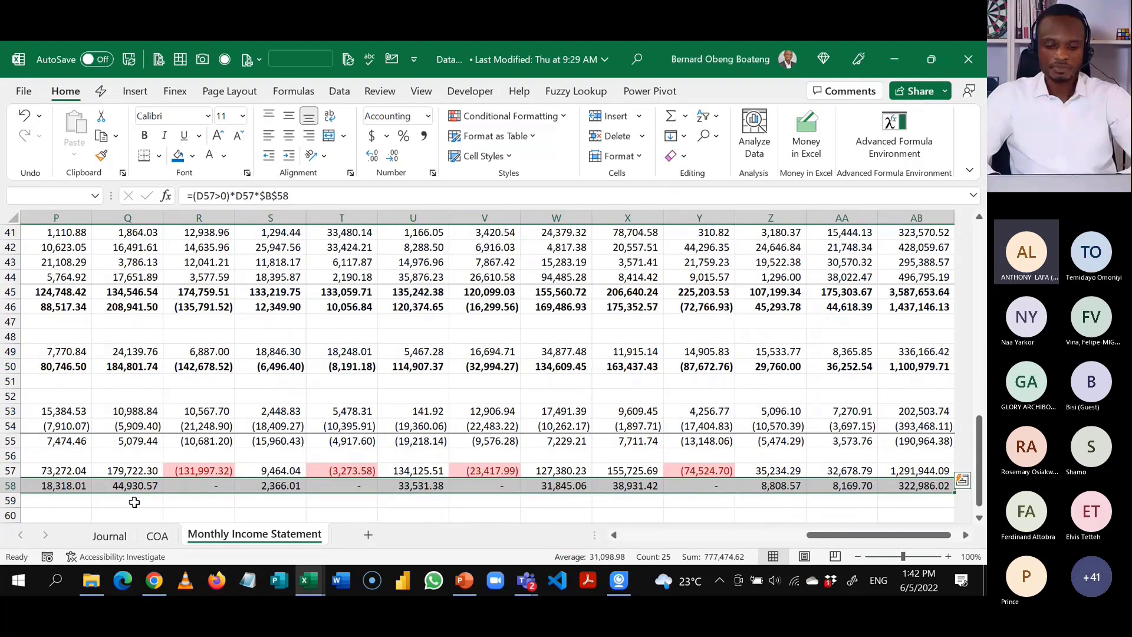
# Enter the formula =D57-D58 in cell D59 to calculate the first month's net income.
pyautogui.press('Down')
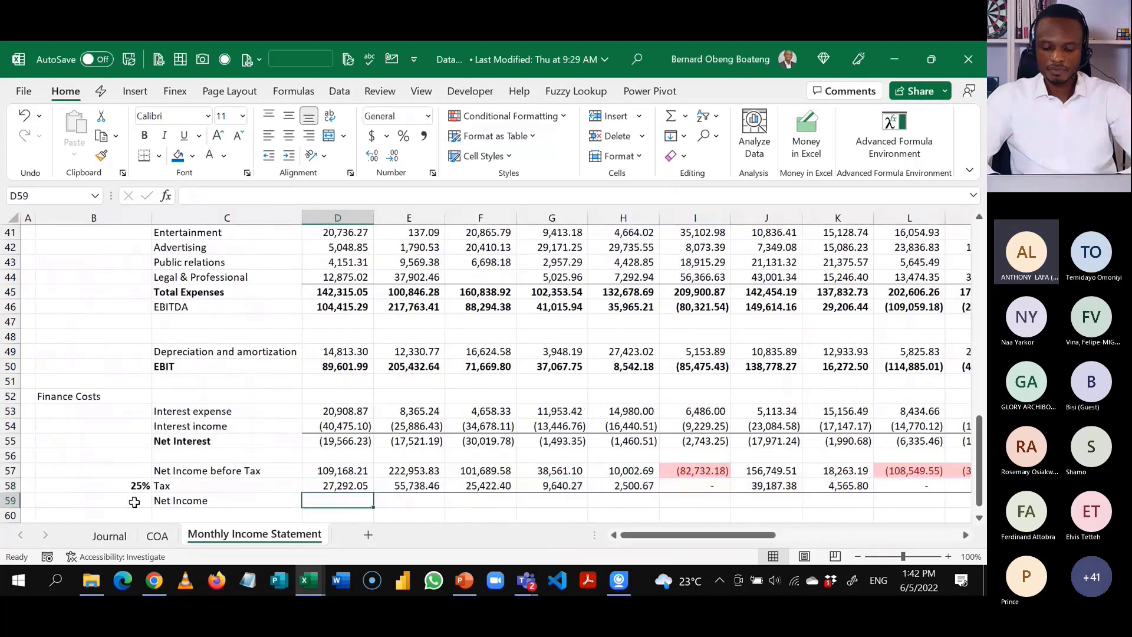
pyautogui.write('=')
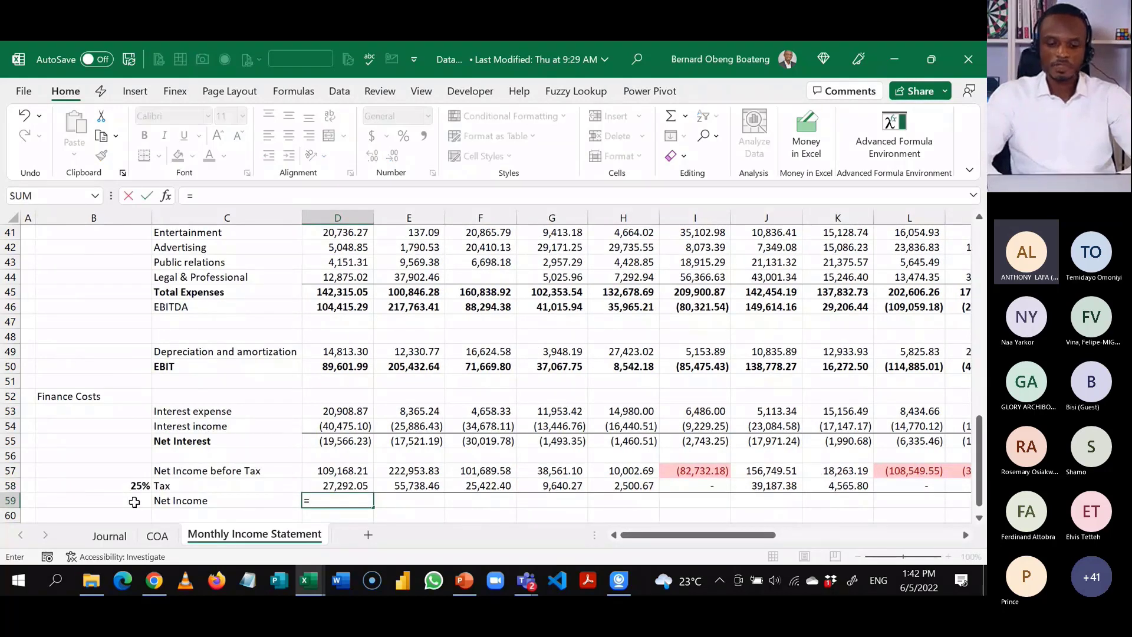
pyautogui.press('Up')
pyautogui.press('Up')
pyautogui.write('-')
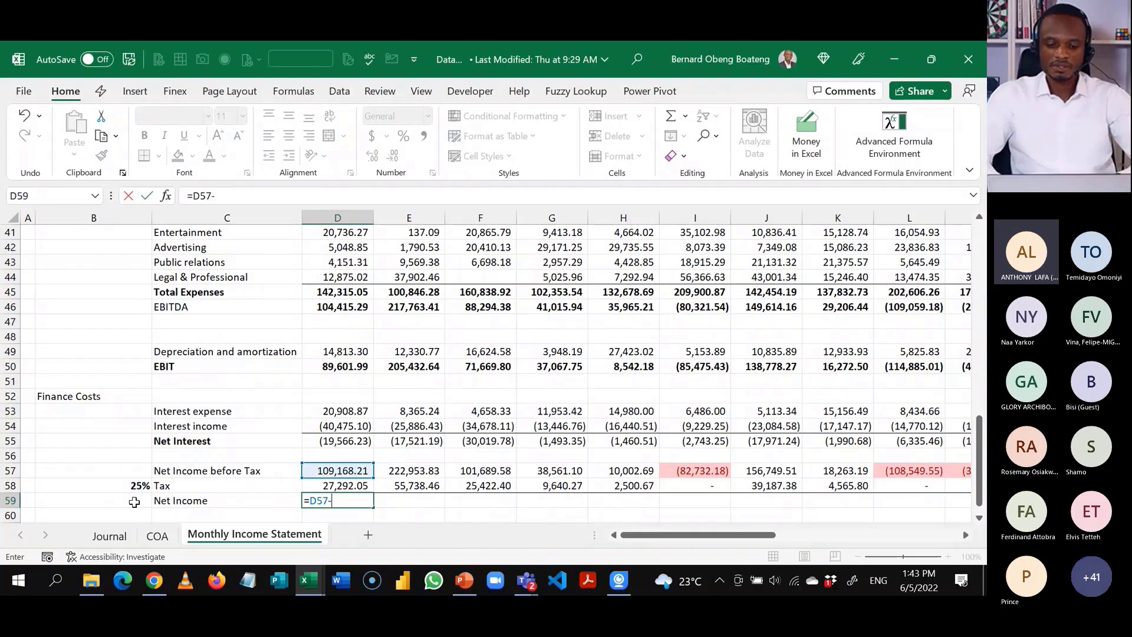
pyautogui.press('Up')
pyautogui.hotkey('ctrl', 'Return')
# Fill the net income formula from D59 across to the Grand Total column and make those figures bold.
pyautogui.hotkey('ctrl', 'shift', 'Right')
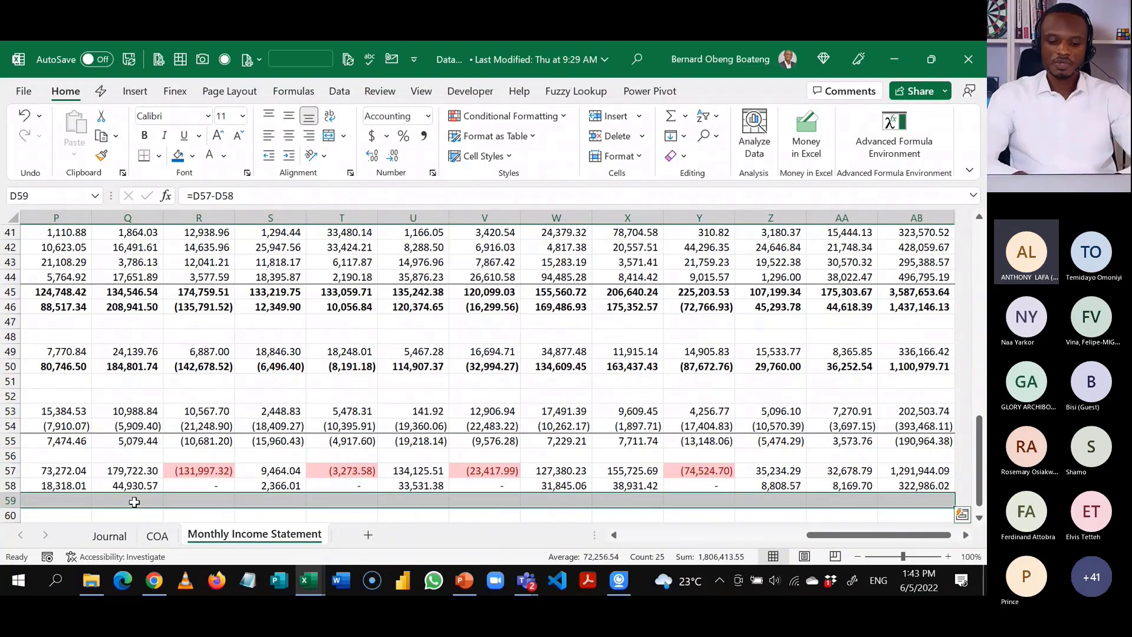
pyautogui.hotkey('ctrl', 'r')
pyautogui.hotkey('ctrl', 'b')
pyautogui.hotkey('ctrl', 'BackSpace')
pyautogui.click(135, 502)
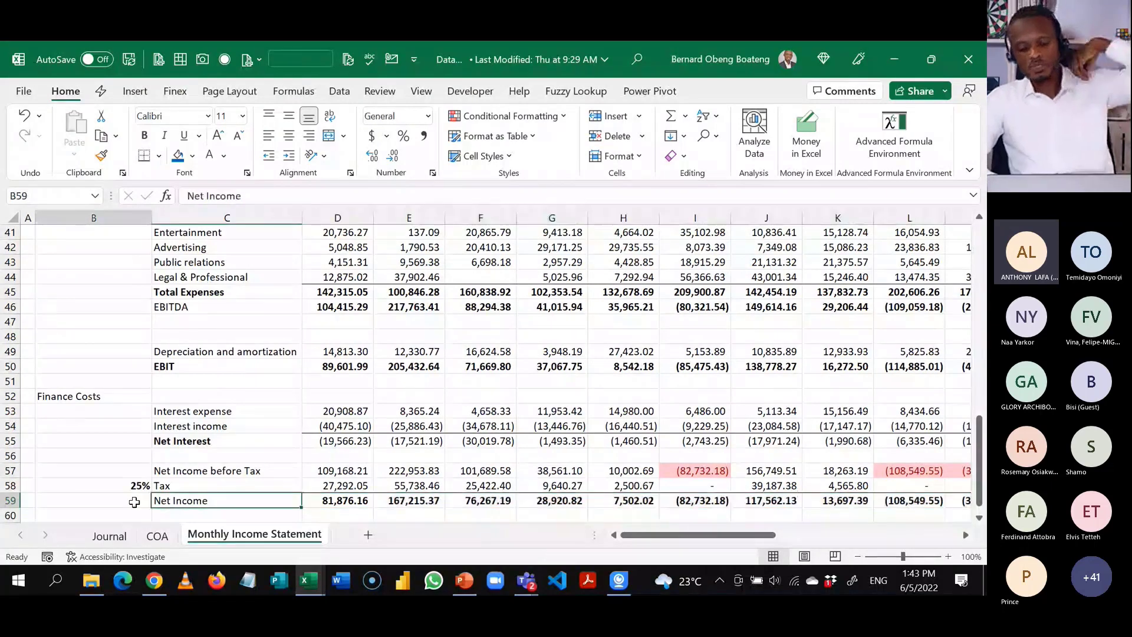
# Make the month headings in row 16 bold, from Jan 2019 through Grand Total.
pyautogui.press('Up')
pyautogui.press('Up')
pyautogui.press('Up')
pyautogui.press('Up')
pyautogui.press('Up')
pyautogui.press('Up')
pyautogui.press('Up')
pyautogui.press('Up')
pyautogui.press('Up')
pyautogui.press('Up')
pyautogui.press('Up')
pyautogui.press('Up')
pyautogui.press('Up')
pyautogui.press('Up')
pyautogui.press('Up')
pyautogui.press('Up')
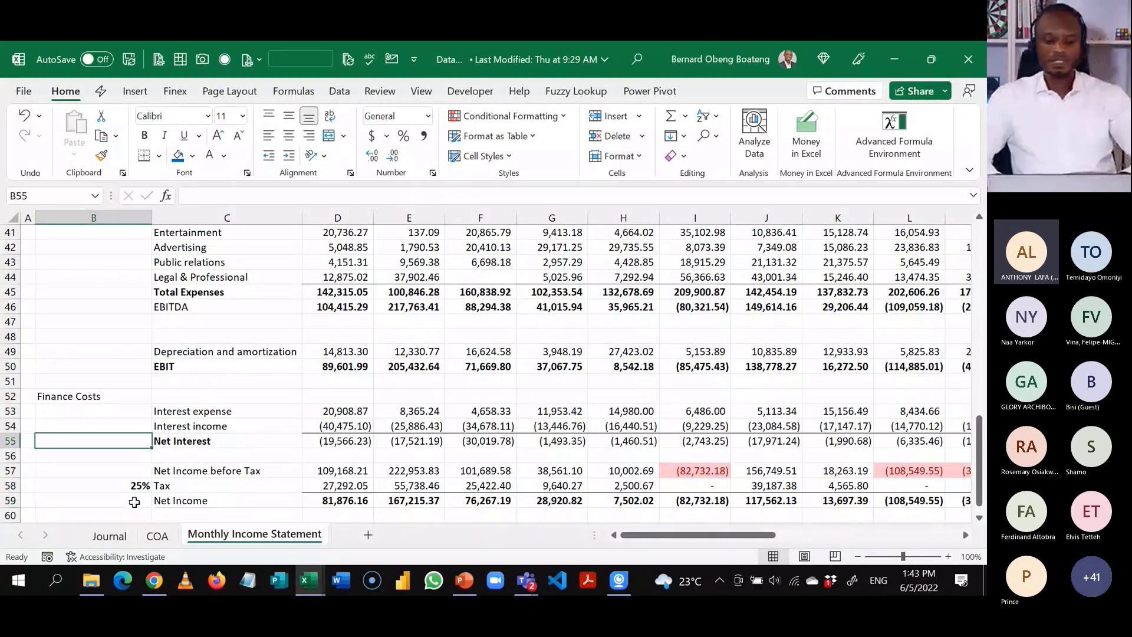
pyautogui.press('Up')
pyautogui.press('Up')
pyautogui.press('Up')
pyautogui.press('Up')
pyautogui.press('Up')
pyautogui.press('Up')
pyautogui.press('Up')
pyautogui.press('Up')
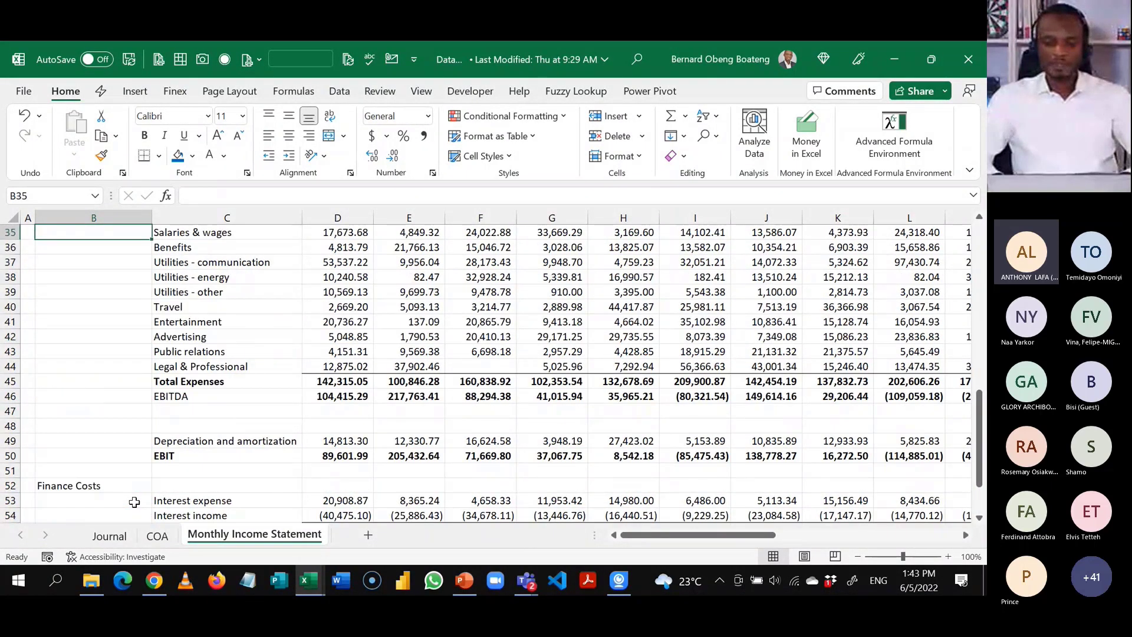
pyautogui.press('Up')
pyautogui.press('Up')
pyautogui.press('Up')
pyautogui.press('Up')
pyautogui.press('Up')
pyautogui.press('Up')
pyautogui.press('Up')
pyautogui.press('Up')
pyautogui.press('Up')
pyautogui.press('Up')
pyautogui.press('Up')
pyautogui.press('Up')
pyautogui.press('Up')
pyautogui.press('Up')
pyautogui.press('Up')
pyautogui.press('Up')
pyautogui.press('Up')
pyautogui.press('Up')
pyautogui.press('Up')
pyautogui.press('Up')
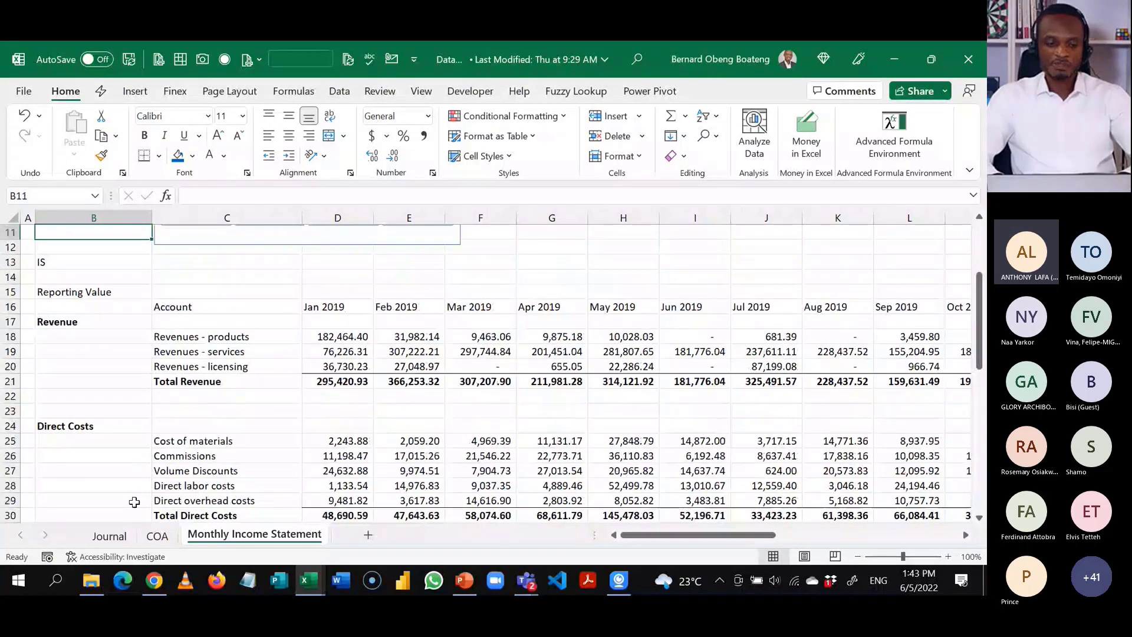
pyautogui.press('Up')
pyautogui.press('Up')
pyautogui.press('Up')
pyautogui.press('Up')
pyautogui.press('Down')
pyautogui.press('Down')
pyautogui.press('Down')
pyautogui.press('Down')
pyautogui.press('Down')
pyautogui.press('Down')
pyautogui.press('Down')
pyautogui.press('Down')
pyautogui.press('Down')
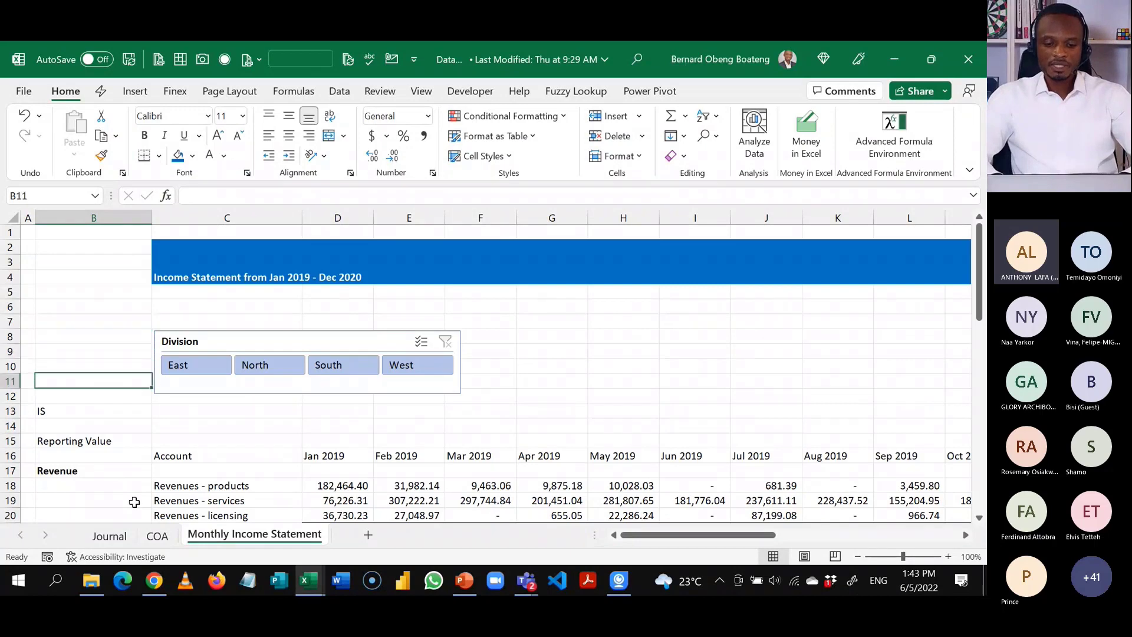
pyautogui.press('Right')
pyautogui.press('Right')
pyautogui.press('Right')
pyautogui.press('Left')
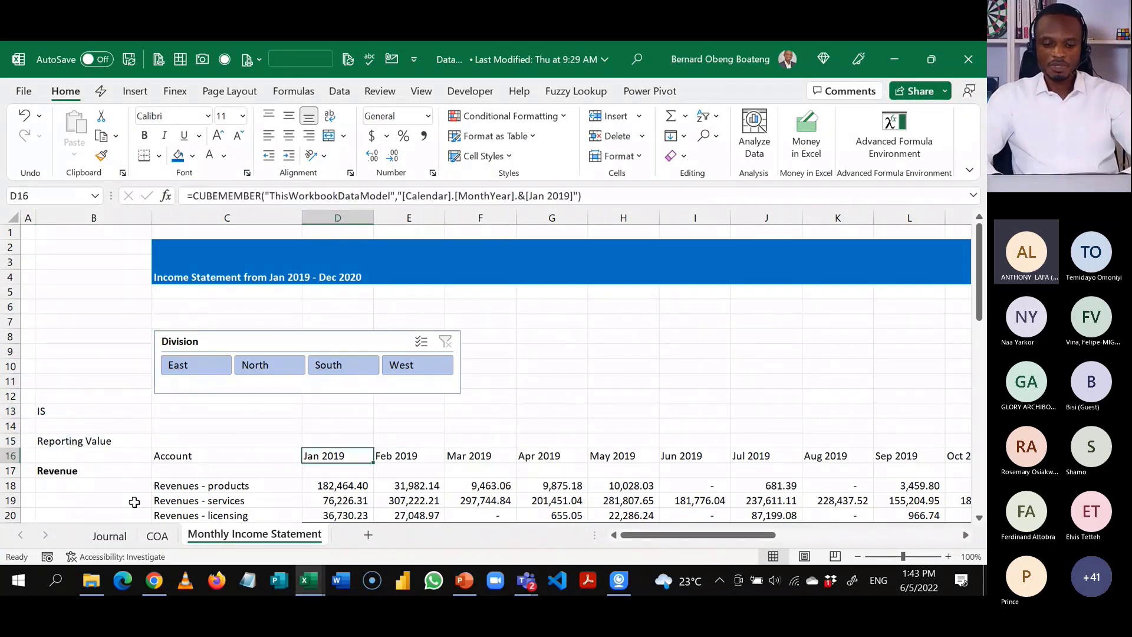
pyautogui.hotkey('ctrl', 'shift', 'Right')
pyautogui.press('Left')
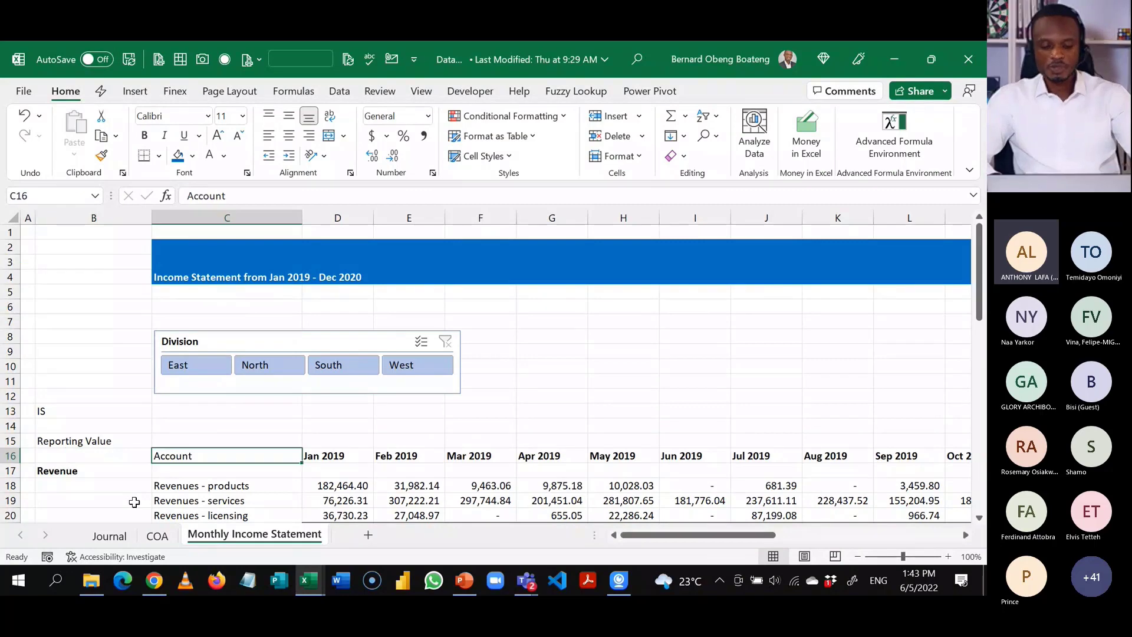
# Hide the gridlines on the Monthly Income Statement sheet.
pyautogui.press('alt')
pyautogui.press('w')
pyautogui.press('v')
pyautogui.press('g')
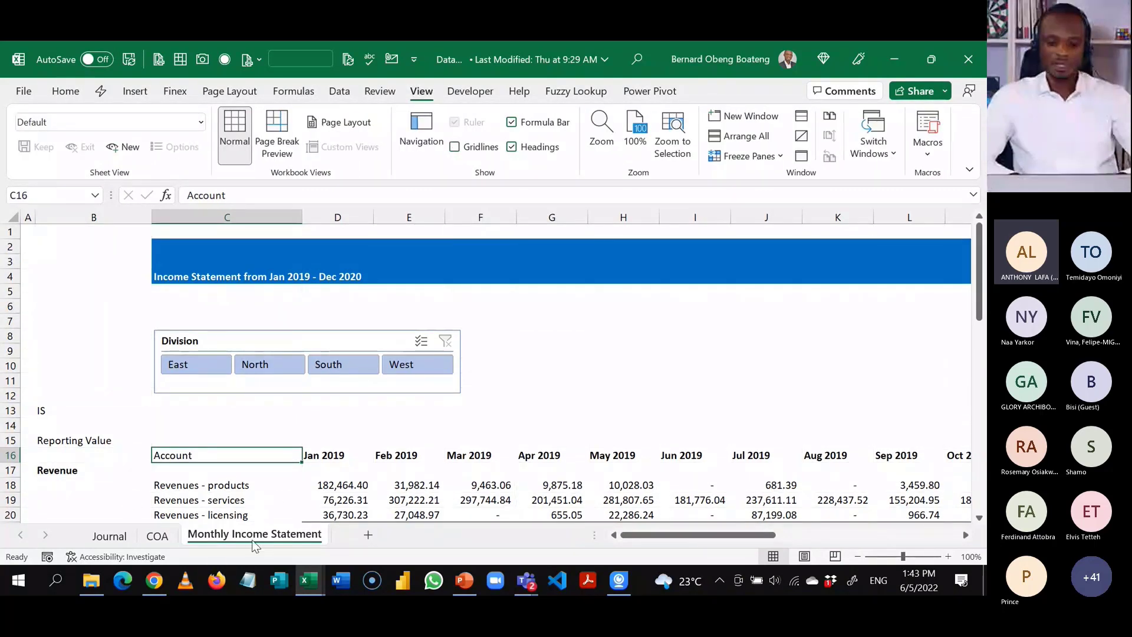
# Add a bottom border under the row 16 month headings, from Jan 2019 through Grand Total.
pyautogui.click(313, 483)
pyautogui.press('Up')
pyautogui.press('Up')
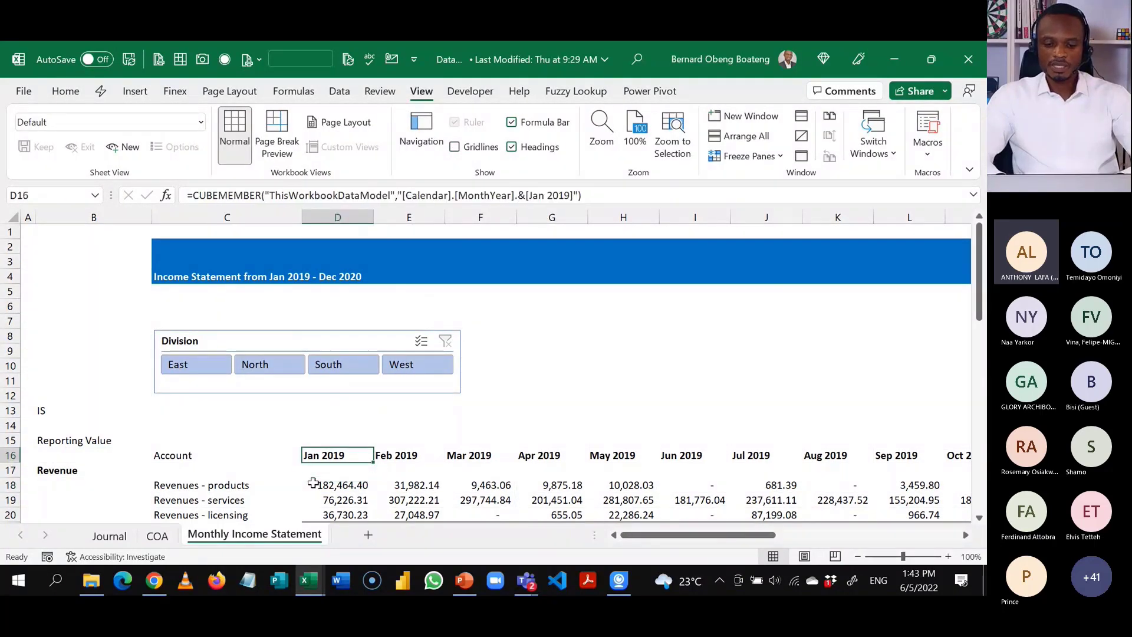
pyautogui.hotkey('ctrl', 'shift', 'Right')
pyautogui.press('alt')
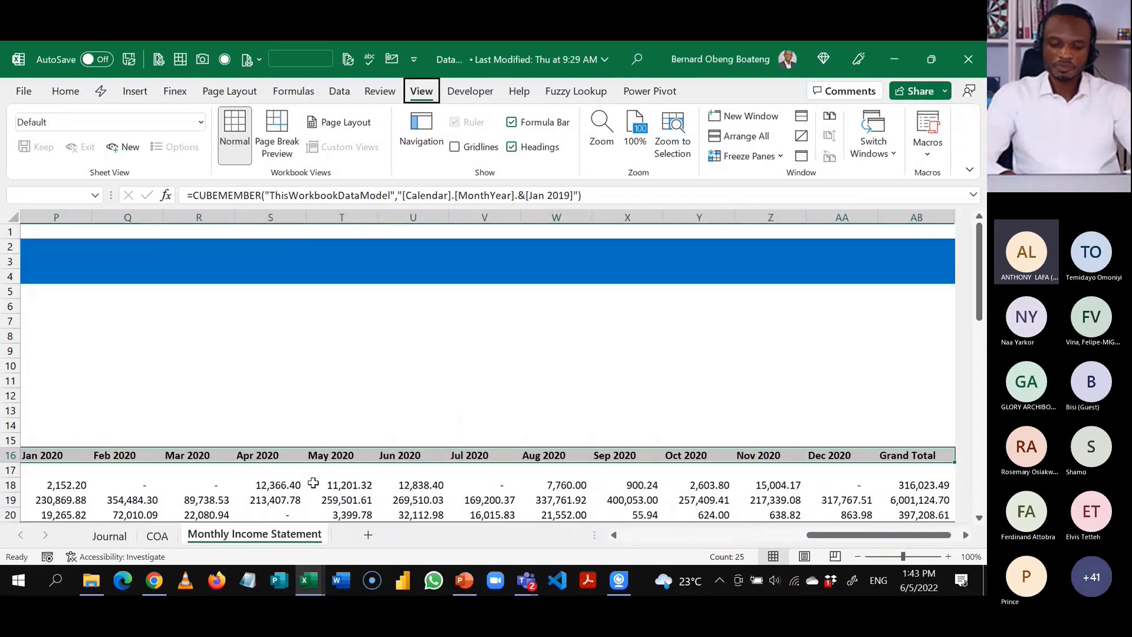
pyautogui.press('h')
pyautogui.hotkey('ctrl', 'BackSpace')
# Test the Division slicer by filtering the statement to East and to North, and clear the filter.
pyautogui.press('Left')
pyautogui.press('Down')
pyautogui.press('Down')
pyautogui.press('Down')
pyautogui.press('Down')
pyautogui.press('Down')
pyautogui.press('Down')
pyautogui.press('Down')
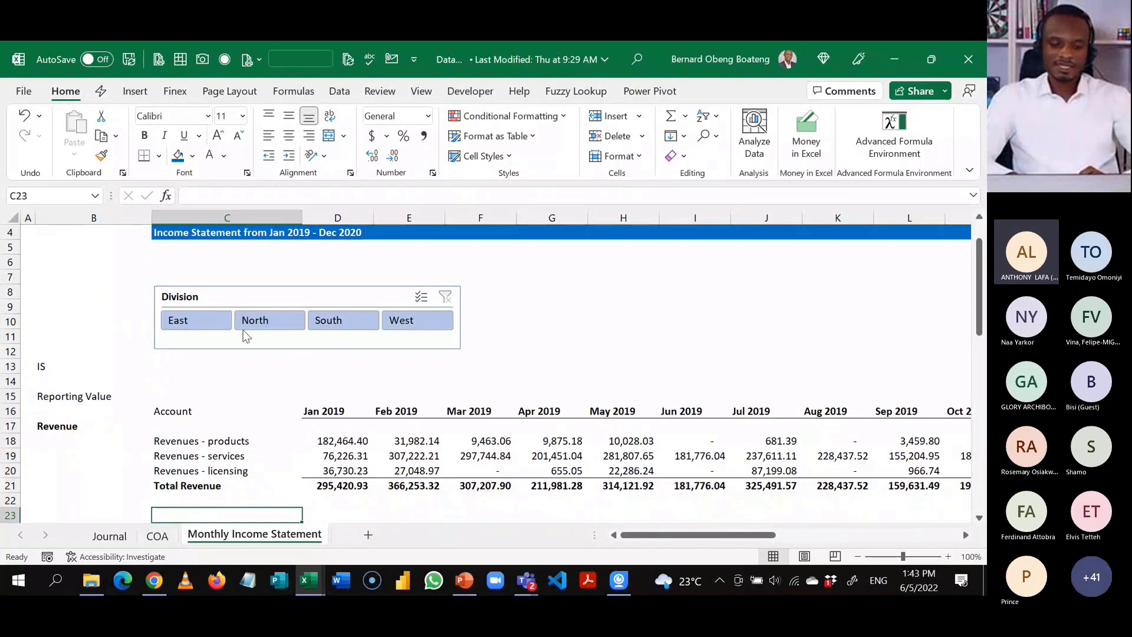
pyautogui.click(226, 323)
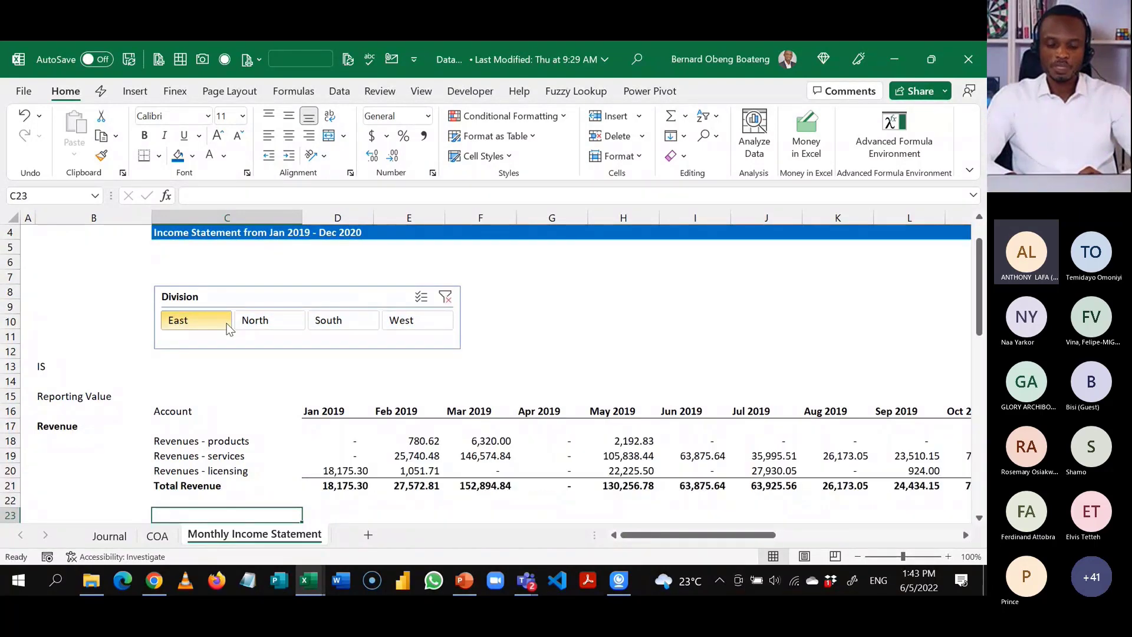
pyautogui.click(289, 322)
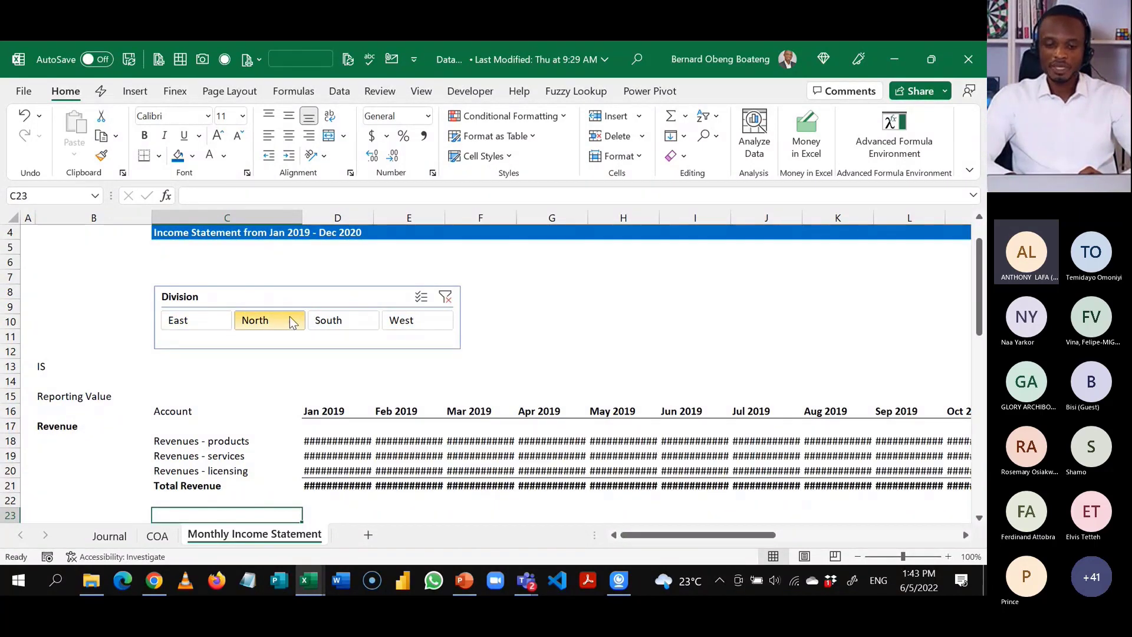
pyautogui.click(445, 298)
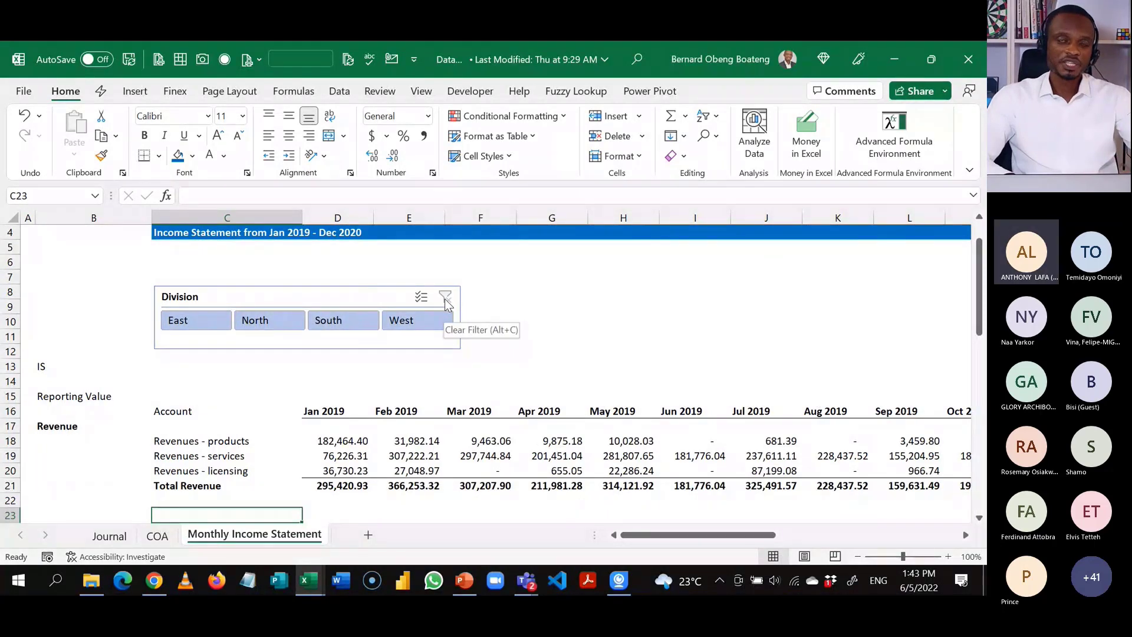
# Examine the Revenue section's cell formulas and the Total Revenue sums from January to May 2019.
pyautogui.click(349, 438)
pyautogui.press('Down')
pyautogui.press('Down')
pyautogui.press('Down')
pyautogui.press('Down')
pyautogui.press('Down')
pyautogui.press('Down')
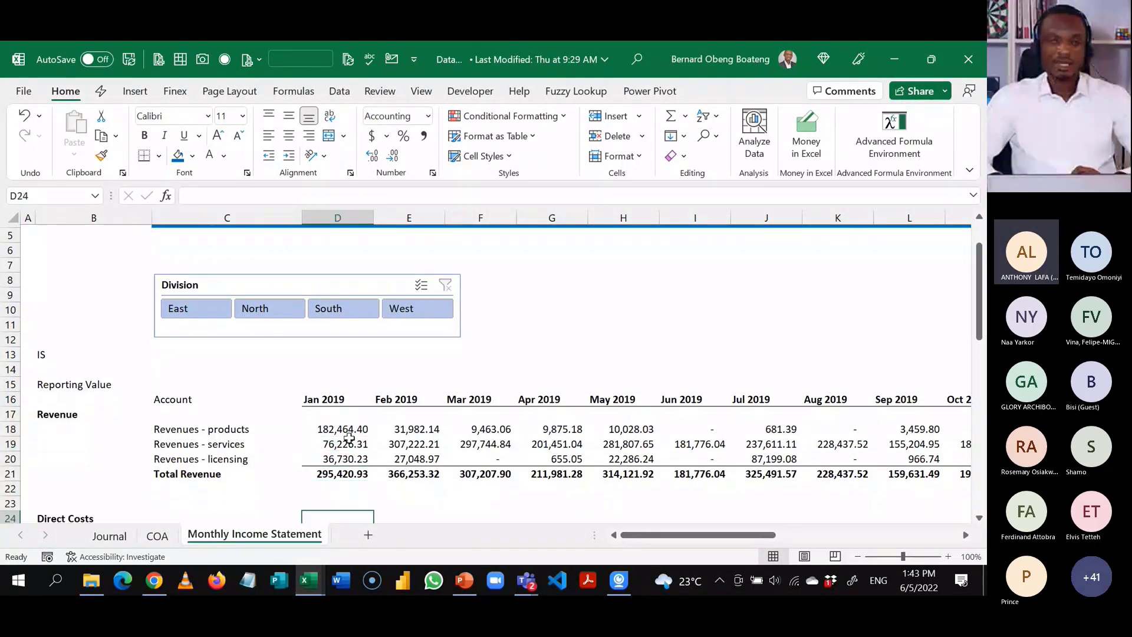
pyautogui.press('Down')
pyautogui.press('Down')
pyautogui.press('Up')
pyautogui.press('Up')
pyautogui.press('Up')
pyautogui.press('Up')
pyautogui.press('Up')
pyautogui.press('Up')
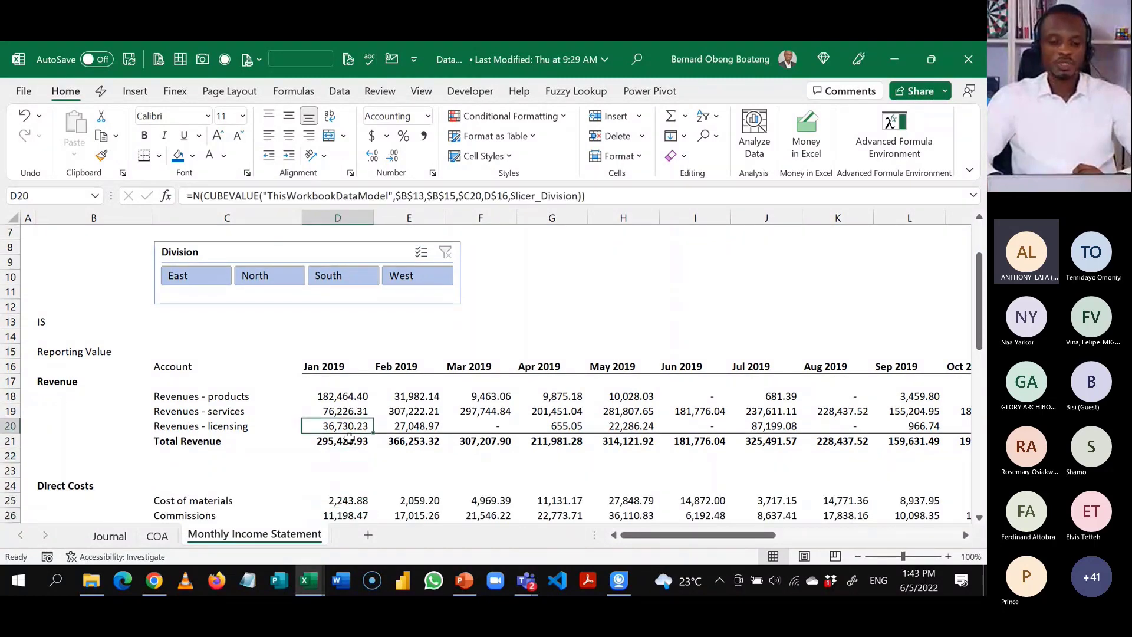
pyautogui.press('Down')
pyautogui.press('Left')
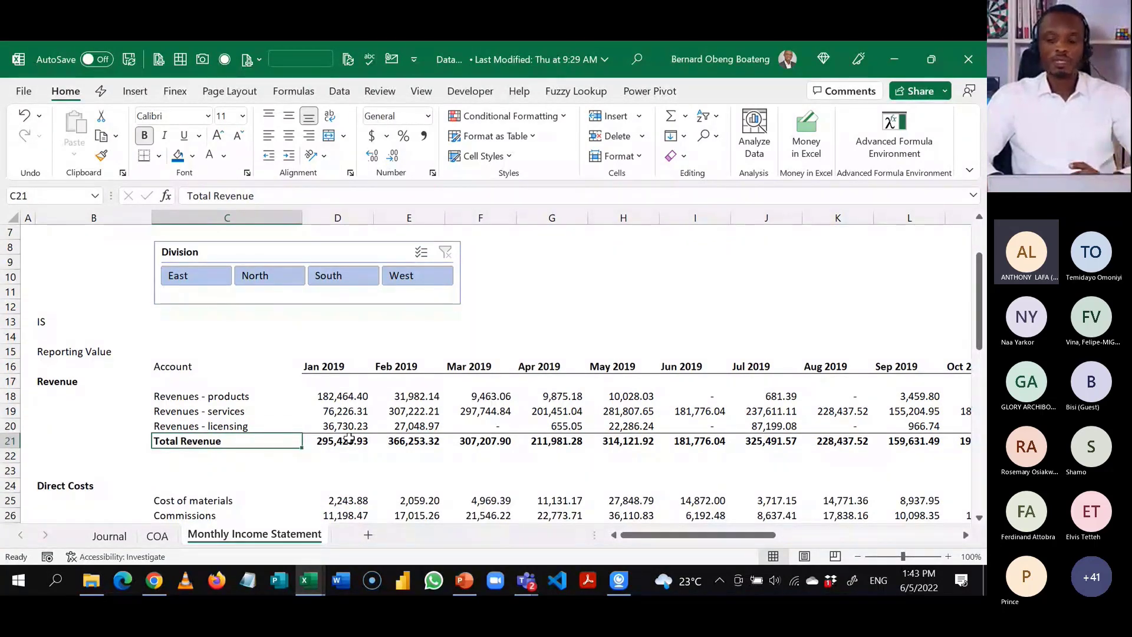
pyautogui.press('Right')
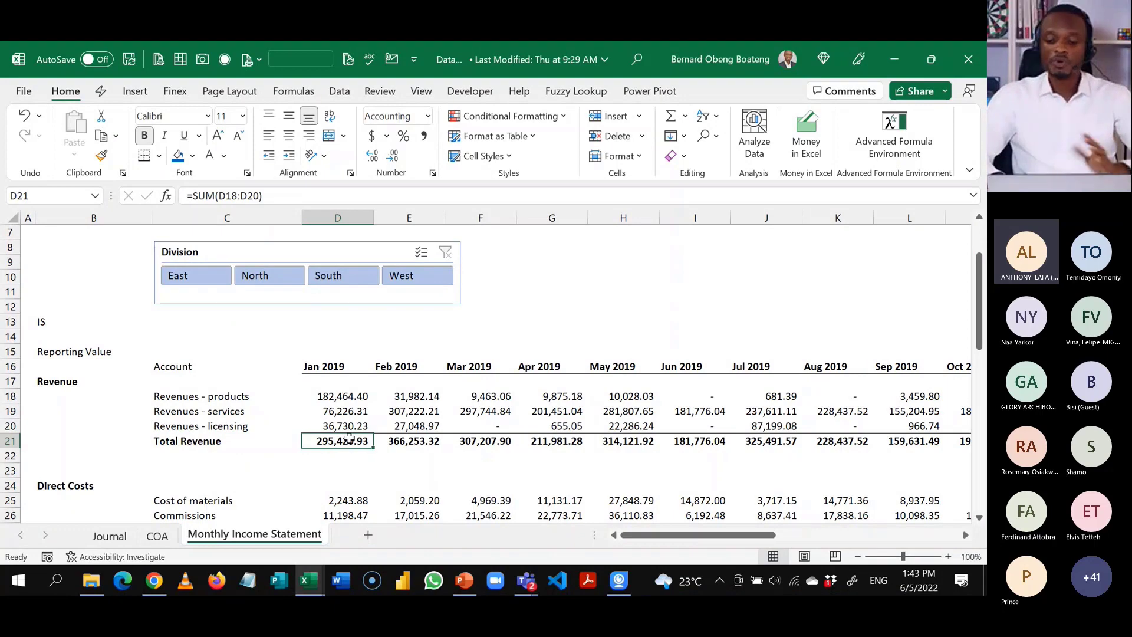
pyautogui.press('Right')
pyautogui.press('Right')
pyautogui.press('Right')
pyautogui.press('Right')
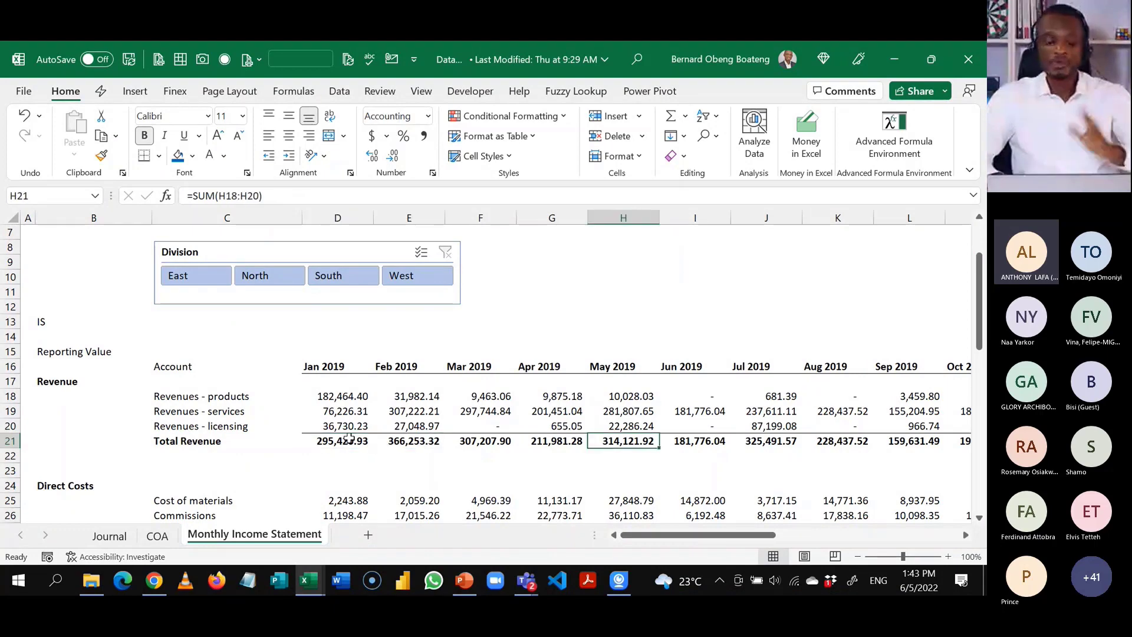
# Review the May 2019 column through Direct Costs and Gross Profit down to the first Expenses rows.
pyautogui.press('Down')
pyautogui.press('Down')
pyautogui.press('Down')
pyautogui.press('Down')
pyautogui.press('Down')
pyautogui.press('Down')
pyautogui.press('Down')
pyautogui.press('Down')
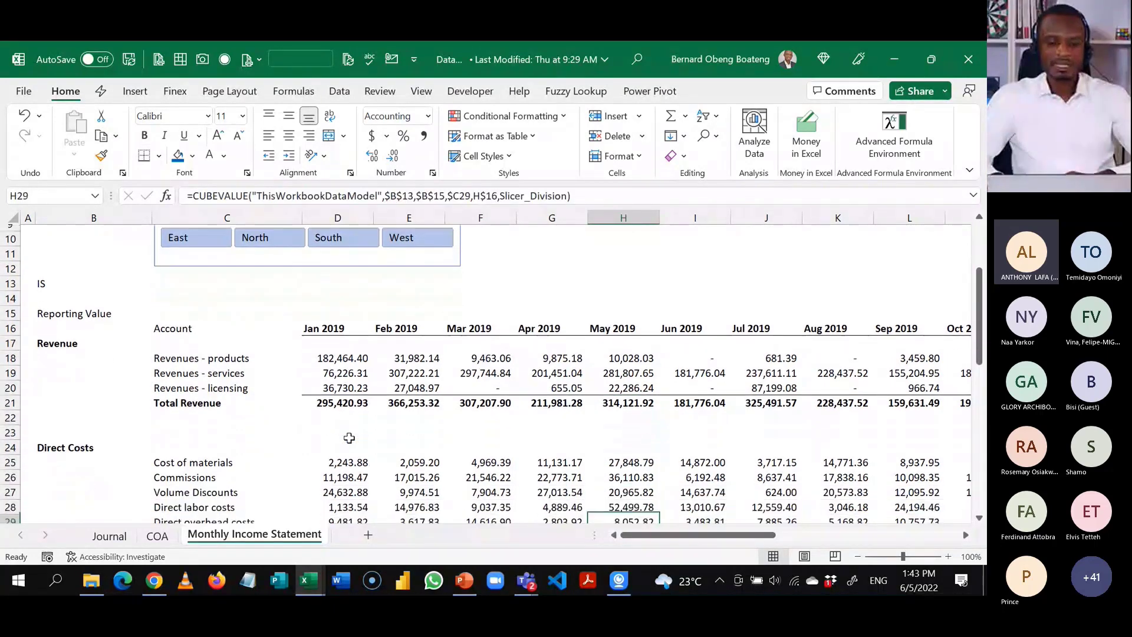
pyautogui.press('Down')
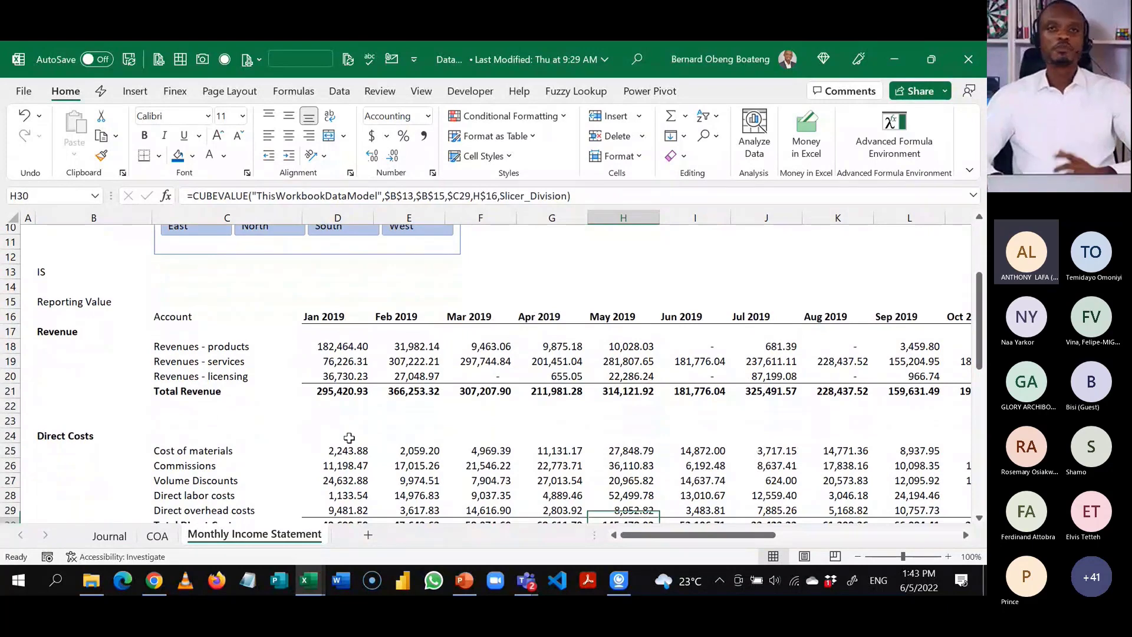
pyautogui.press('Down')
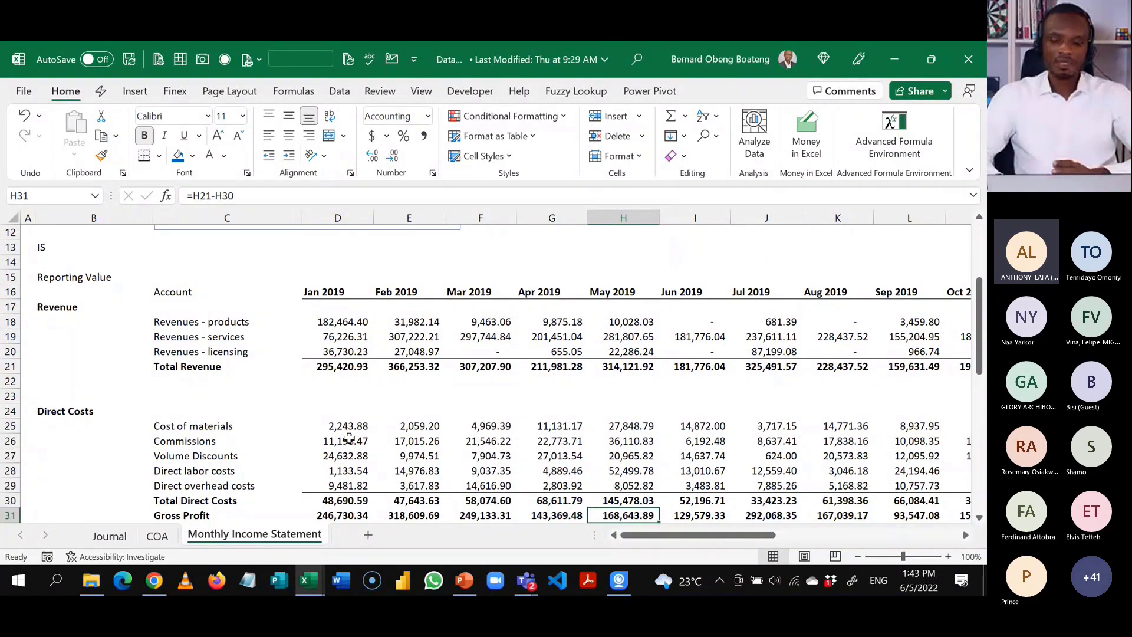
pyautogui.press('Up')
pyautogui.press('Down')
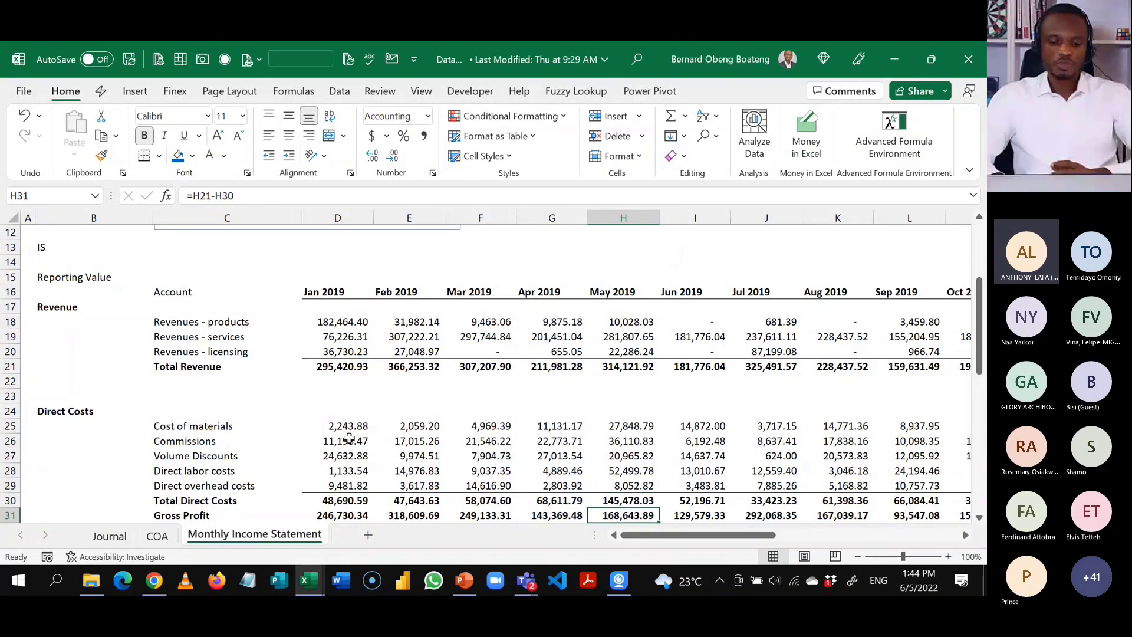
pyautogui.press('Down')
pyautogui.press('Down')
pyautogui.press('Down')
pyautogui.press('Down')
pyautogui.press('Down')
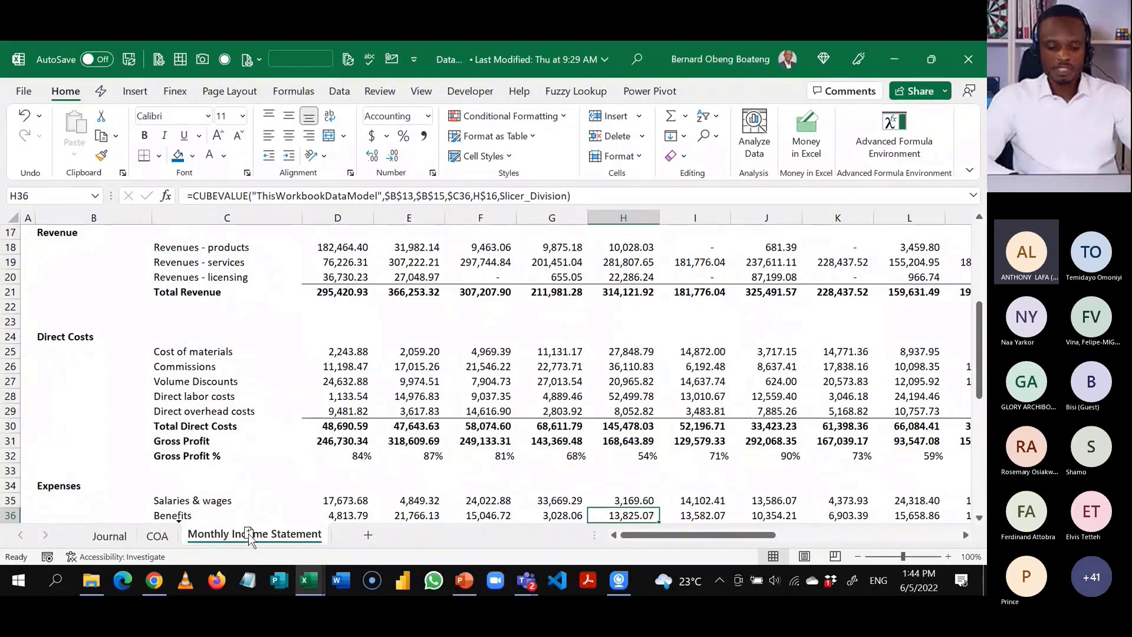
# Duplicate the Monthly Income Statement sheet and rename the copy Annual.
pyautogui.moveTo(248, 537); pyautogui.dragTo(342, 534)
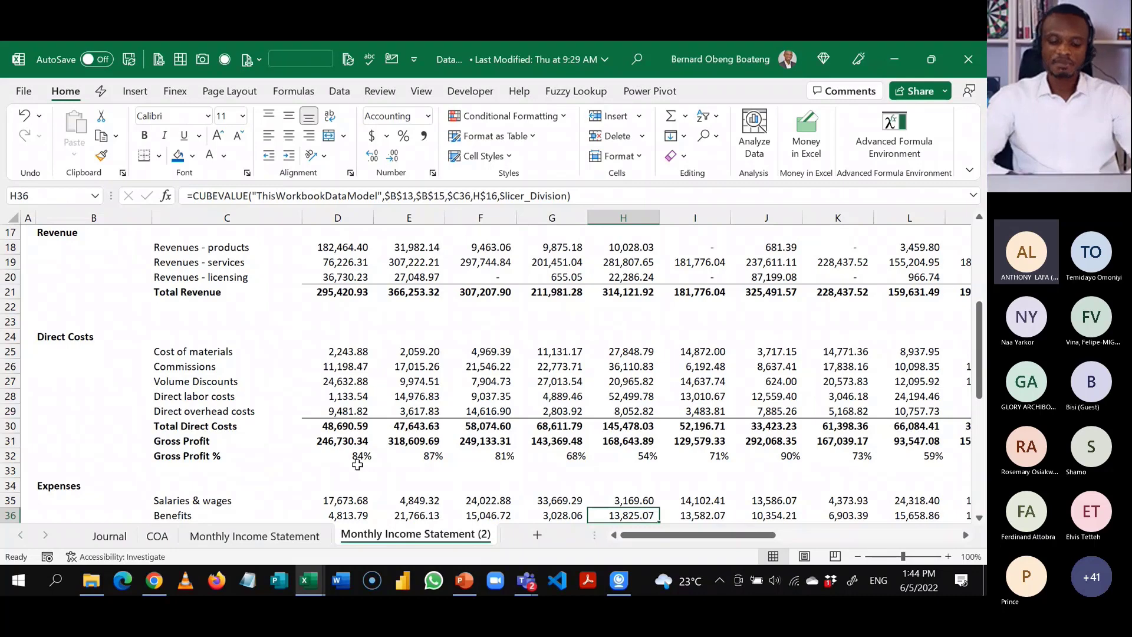
pyautogui.click(357, 465)
pyautogui.press('alt')
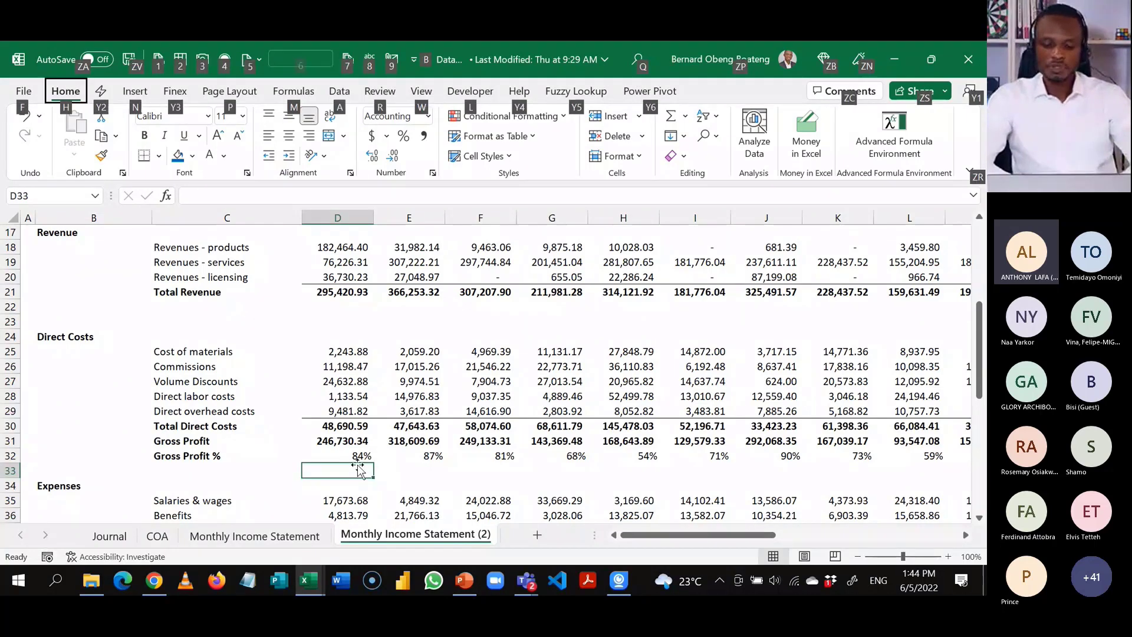
pyautogui.write('horAnnual')
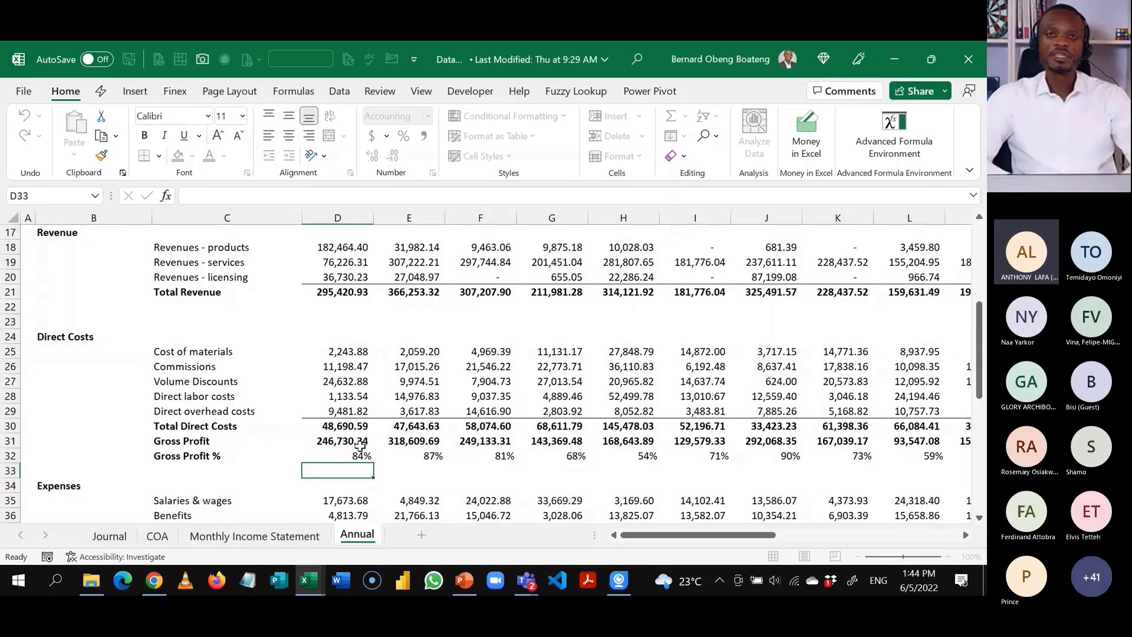
pyautogui.click(360, 447)
pyautogui.click(355, 429)
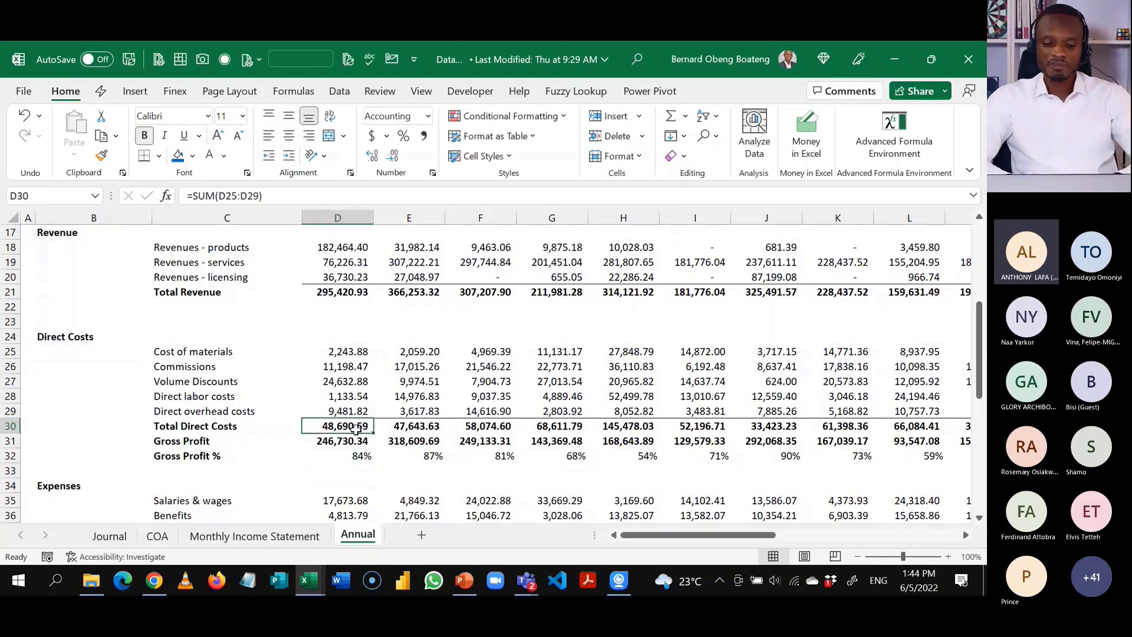
pyautogui.click(357, 410)
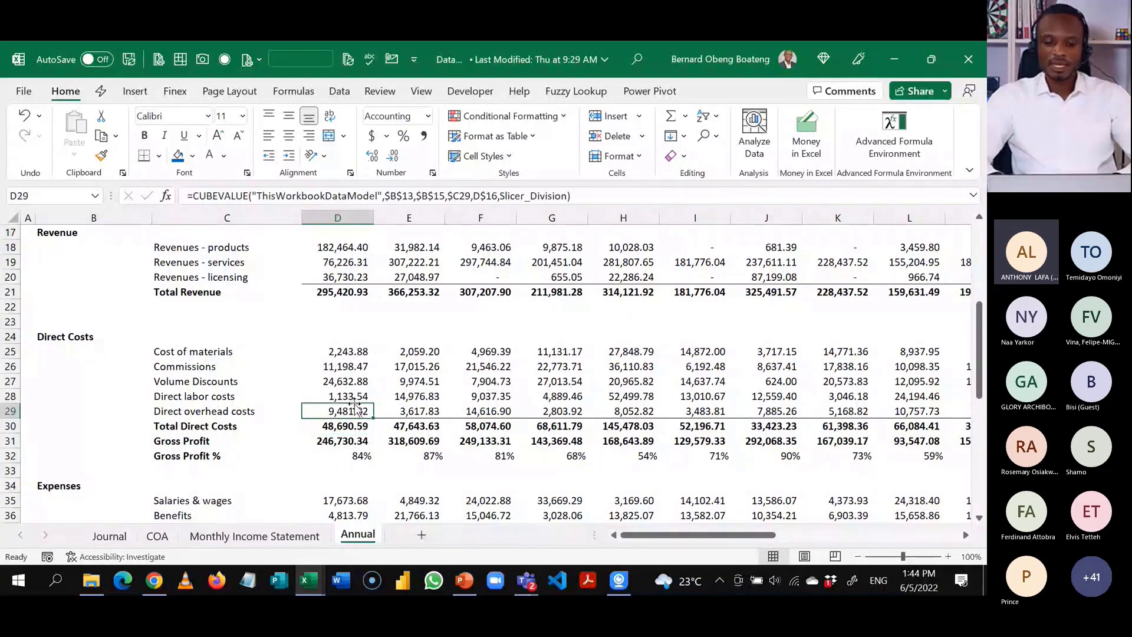
# Change the title in cell C4 of the Annual sheet to "Income Statement from 2019 - 2020".
pyautogui.press('Up')
pyautogui.press('Up')
pyautogui.press('Up')
pyautogui.press('Up')
pyautogui.press('Up')
pyautogui.press('Up')
pyautogui.press('Up')
pyautogui.press('Up')
pyautogui.press('Up')
pyautogui.press('Up')
pyautogui.press('Up')
pyautogui.press('Up')
pyautogui.press('Up')
pyautogui.press('Up')
pyautogui.press('Up')
pyautogui.press('Up')
pyautogui.press('Up')
pyautogui.press('Up')
pyautogui.press('Up')
pyautogui.press('Up')
pyautogui.press('Up')
pyautogui.press('Up')
pyautogui.press('Up')
pyautogui.press('Up')
pyautogui.press('Up')
pyautogui.press('Left')
pyautogui.press('Left')
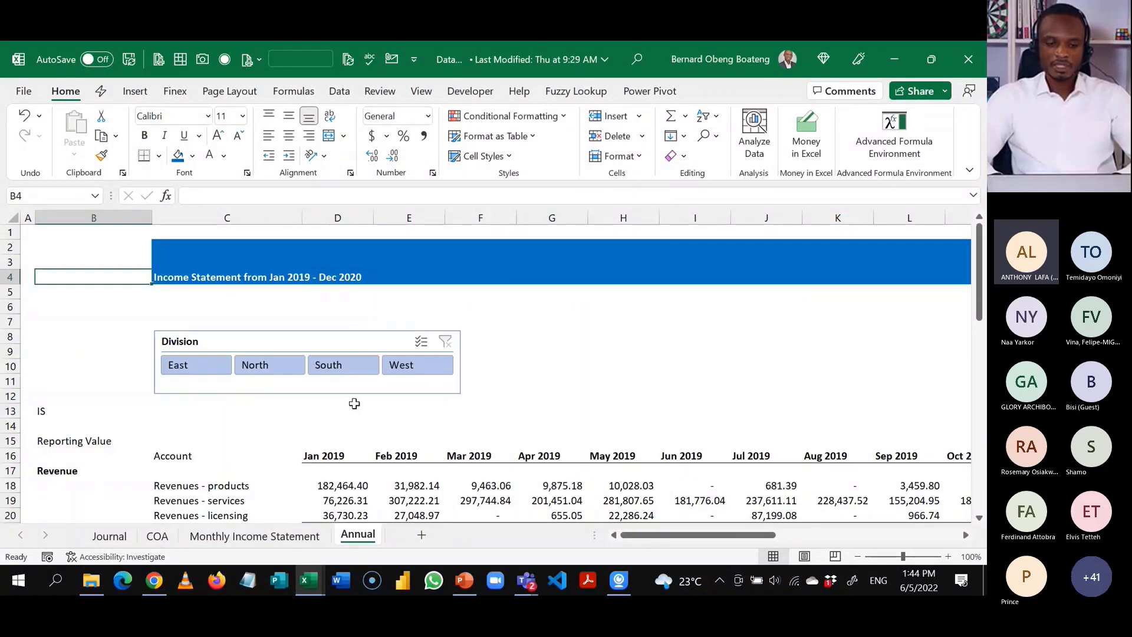
pyautogui.press('Right')
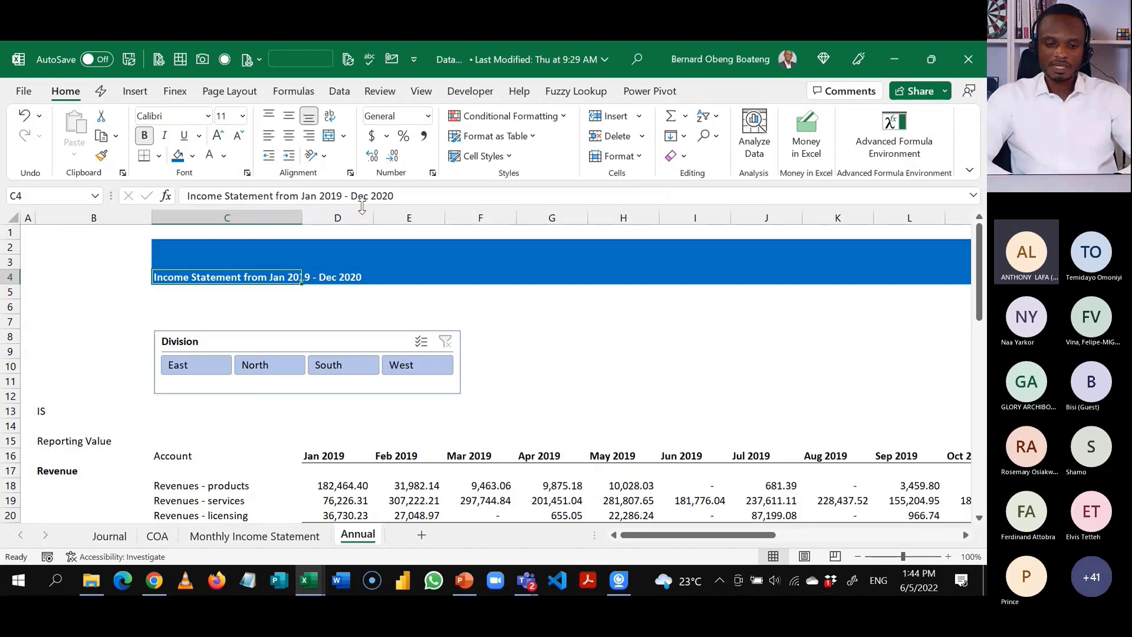
pyautogui.click(405, 197)
pyautogui.press('BackSpace')
pyautogui.press('BackSpace')
pyautogui.press('BackSpace')
pyautogui.press('BackSpace')
pyautogui.press('BackSpace')
pyautogui.press('BackSpace')
pyautogui.press('BackSpace')
pyautogui.press('BackSpace')
pyautogui.press('BackSpace')
pyautogui.press('BackSpace')
pyautogui.press('BackSpace')
pyautogui.press('BackSpace')
pyautogui.press('BackSpace')
pyautogui.press('BackSpace')
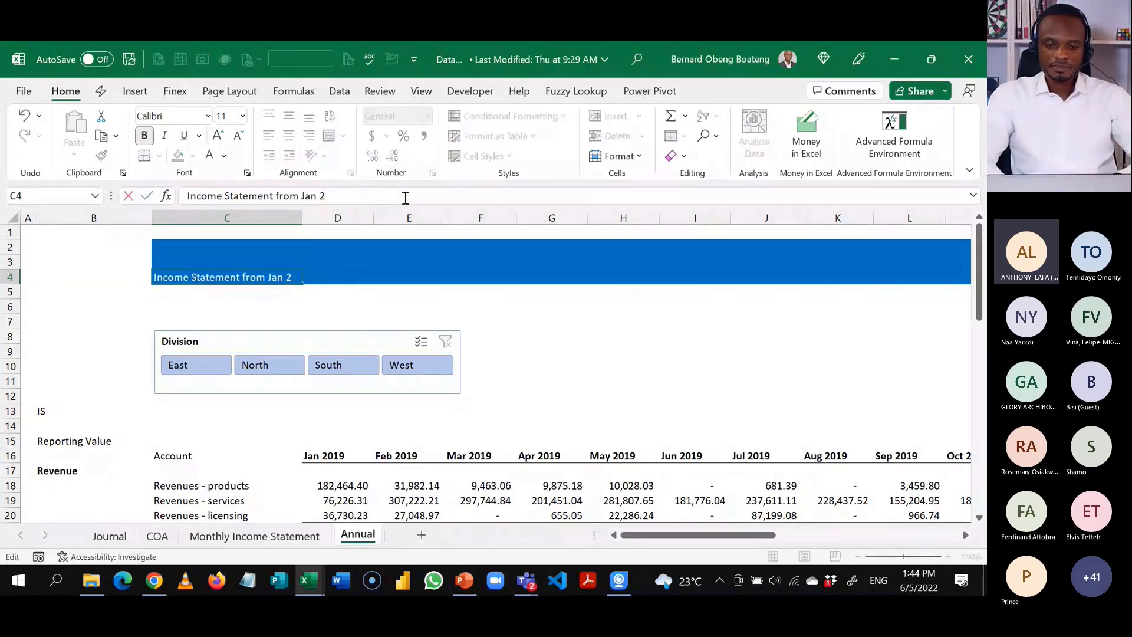
pyautogui.press('BackSpace')
pyautogui.press('BackSpace')
pyautogui.press('BackSpace')
pyautogui.write('2019')
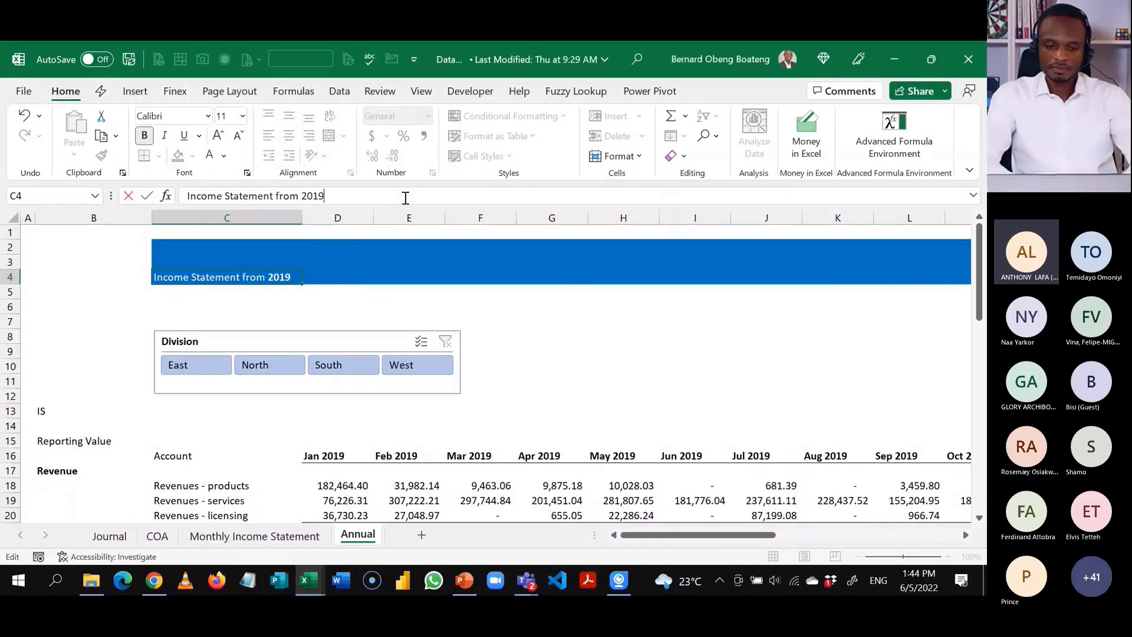
pyautogui.write(' - 2020')
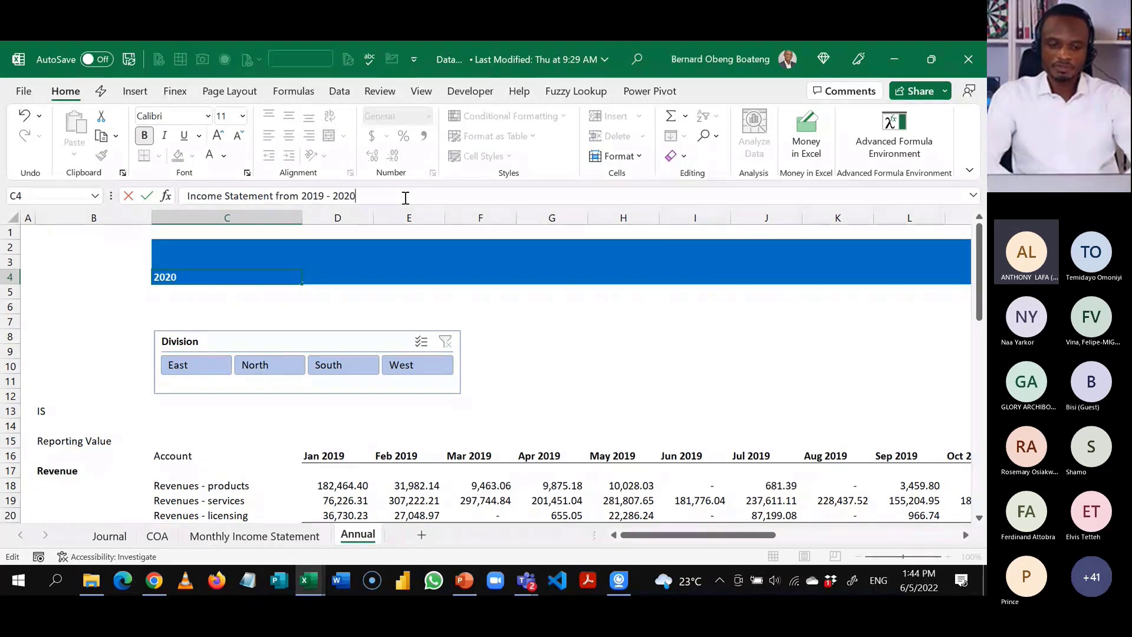
pyautogui.press('Return')
# Delete the monthly columns from Jan 2019 through Dec 2020 on the Annual sheet, keeping only the Grand Total column.
pyautogui.press('Down')
pyautogui.press('Down')
pyautogui.press('Down')
pyautogui.press('Down')
pyautogui.press('Down')
pyautogui.press('Down')
pyautogui.press('Down')
pyautogui.press('Down')
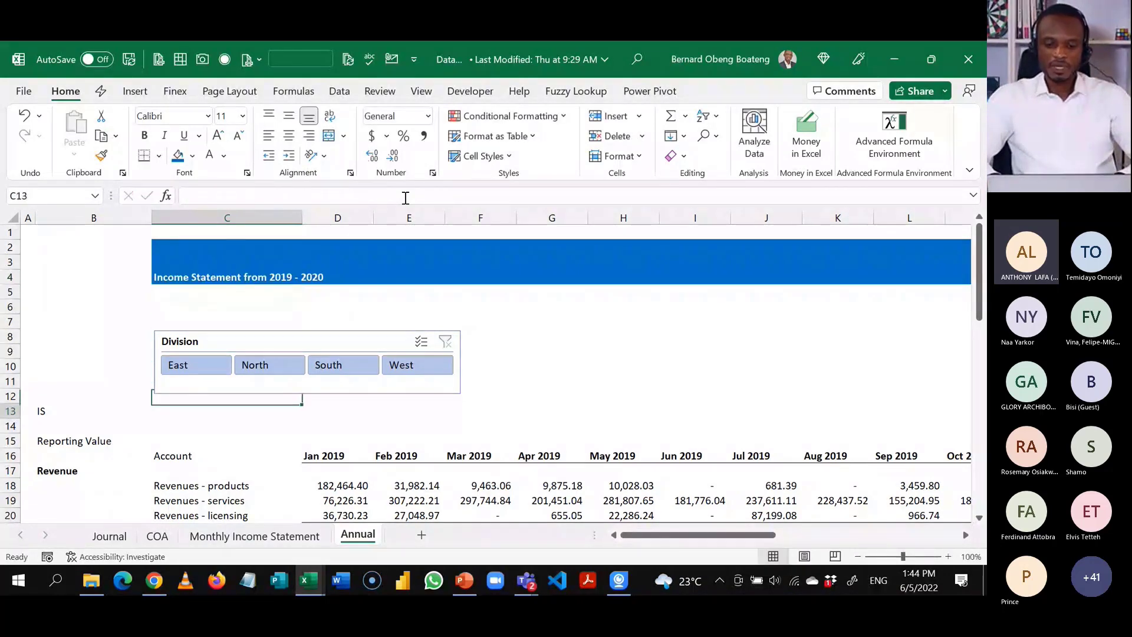
pyautogui.press('Down')
pyautogui.press('Down')
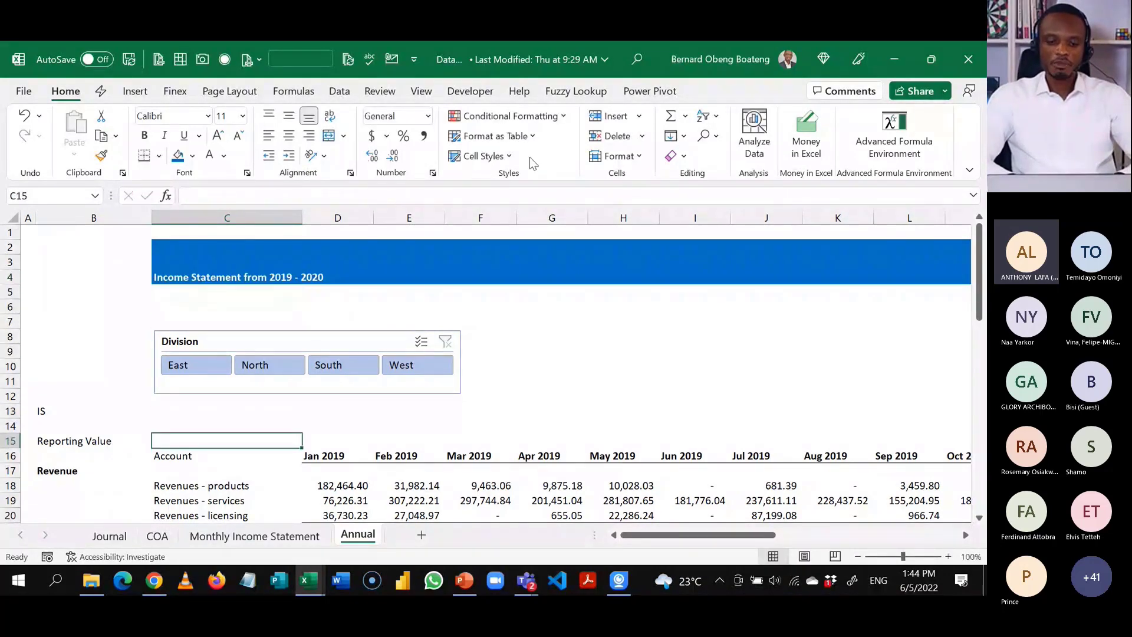
pyautogui.click(349, 216)
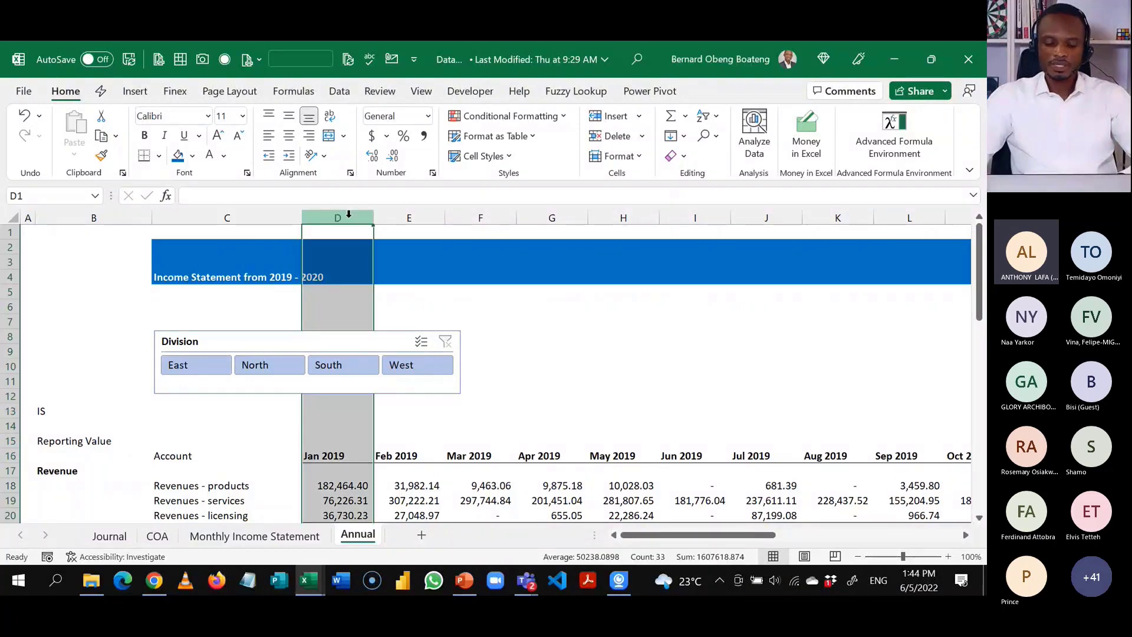
pyautogui.hotkey('ctrl', 'shift', 'Right')
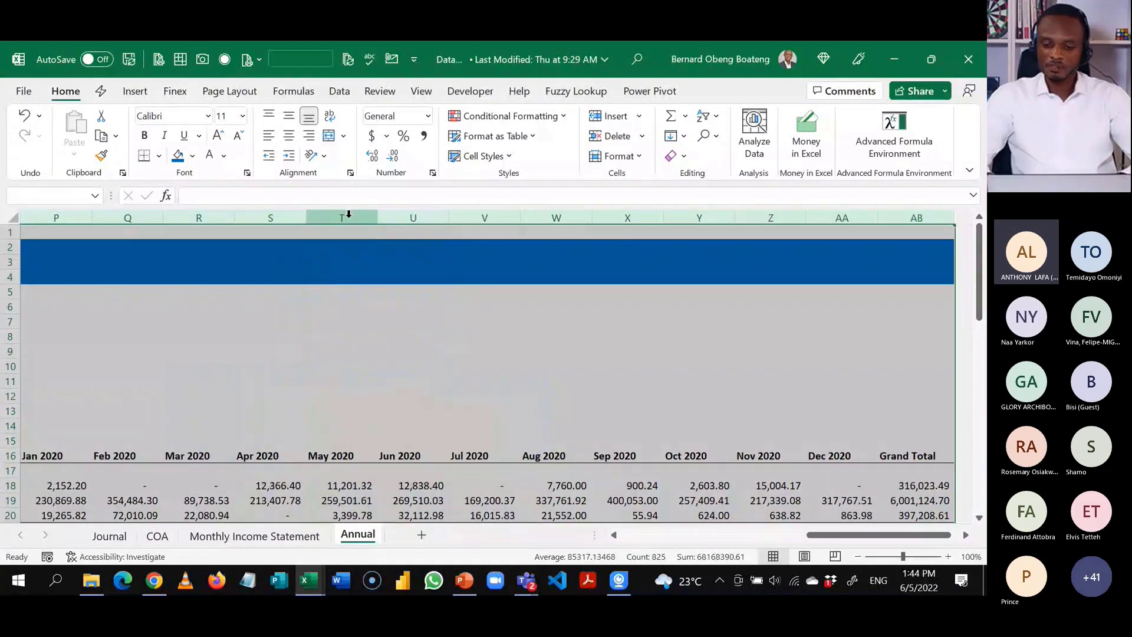
pyautogui.hotkey('shift', 'Left')
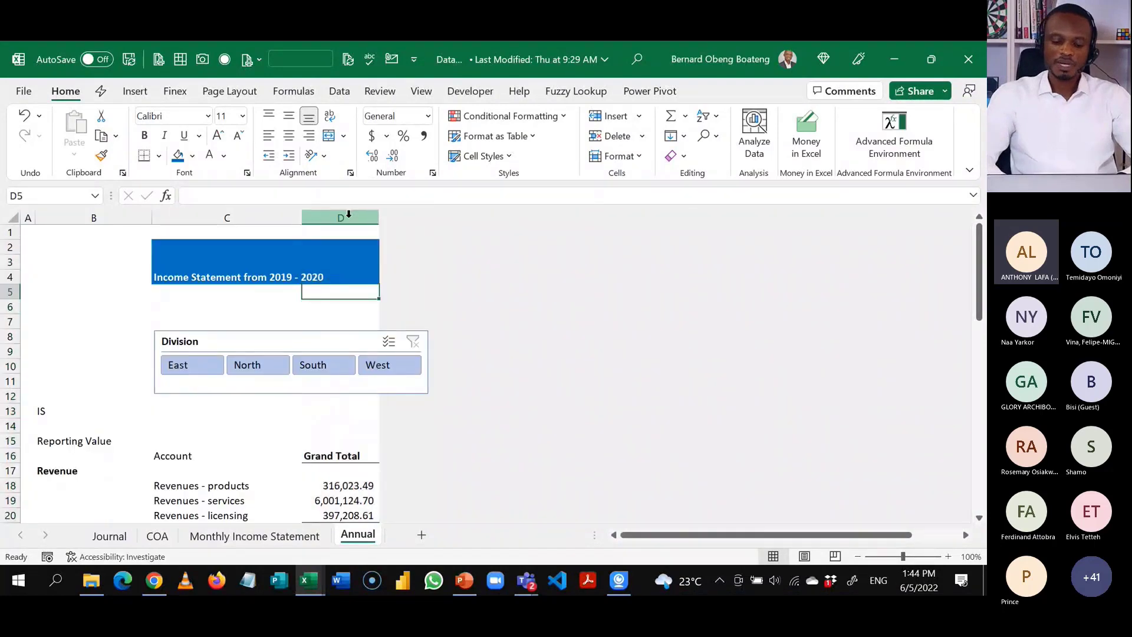
pyautogui.hotkey('ctrl', 'Down')
pyautogui.press('Down')
pyautogui.press('Down')
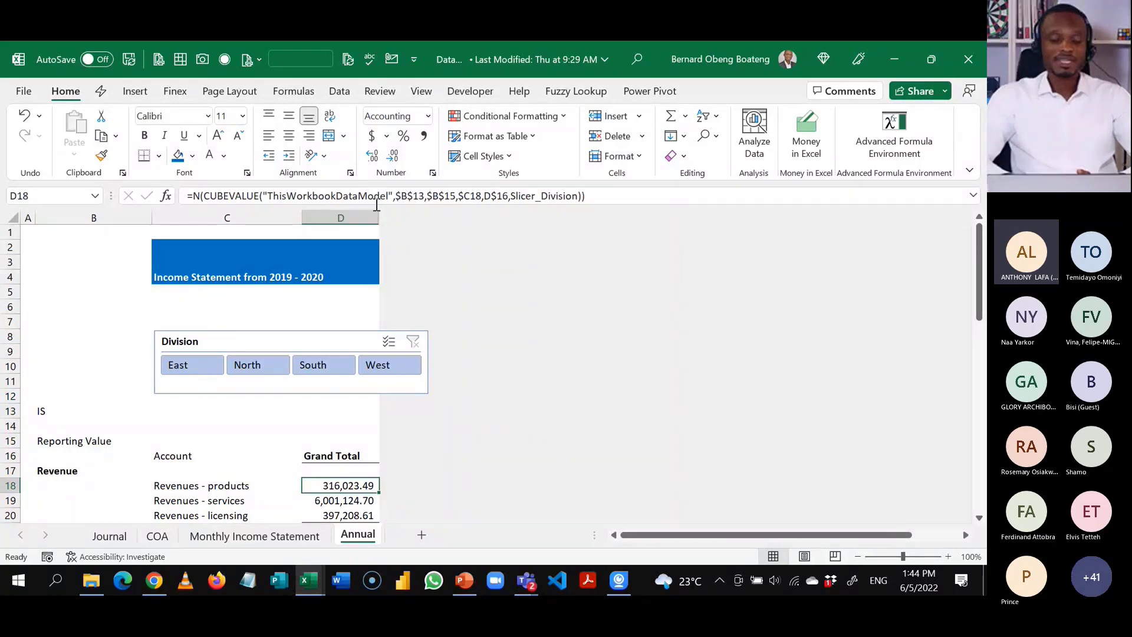
# Select the whole Annual sheet and unhide all hidden columns beyond Grand Total.
pyautogui.click(236, 469)
pyautogui.hotkey('ctrl', 'a')
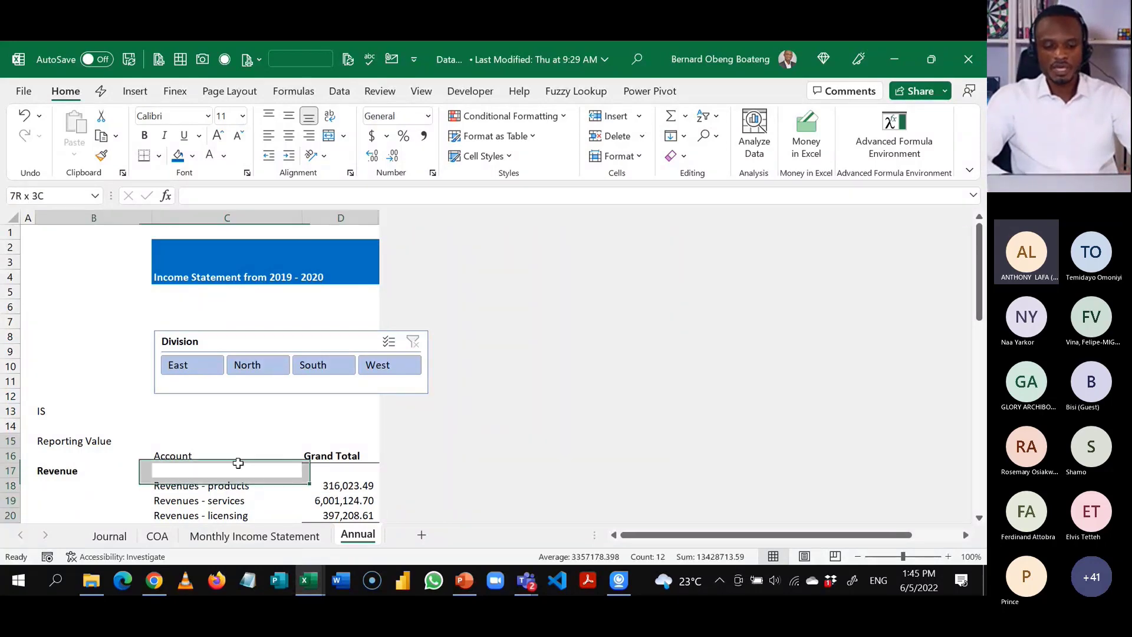
pyautogui.press('alt')
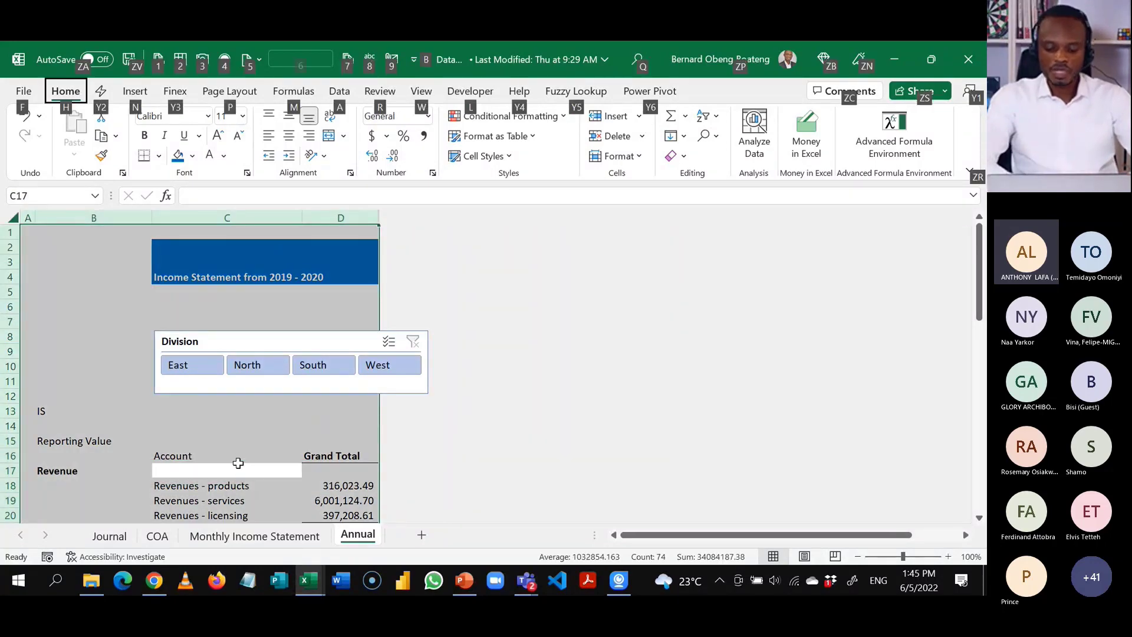
pyautogui.press('h')
pyautogui.press('o')
pyautogui.press('u')
pyautogui.press('l')
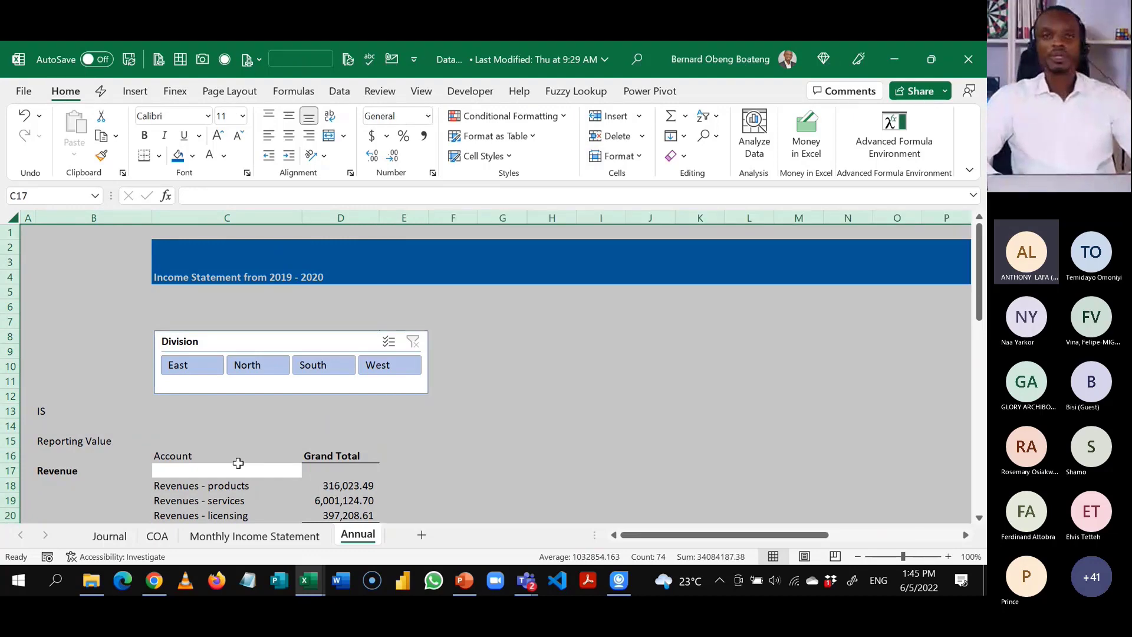
# Insert two blank columns between the Account and Grand Total columns.
pyautogui.press('Left')
pyautogui.press('Right')
pyautogui.press('Right')
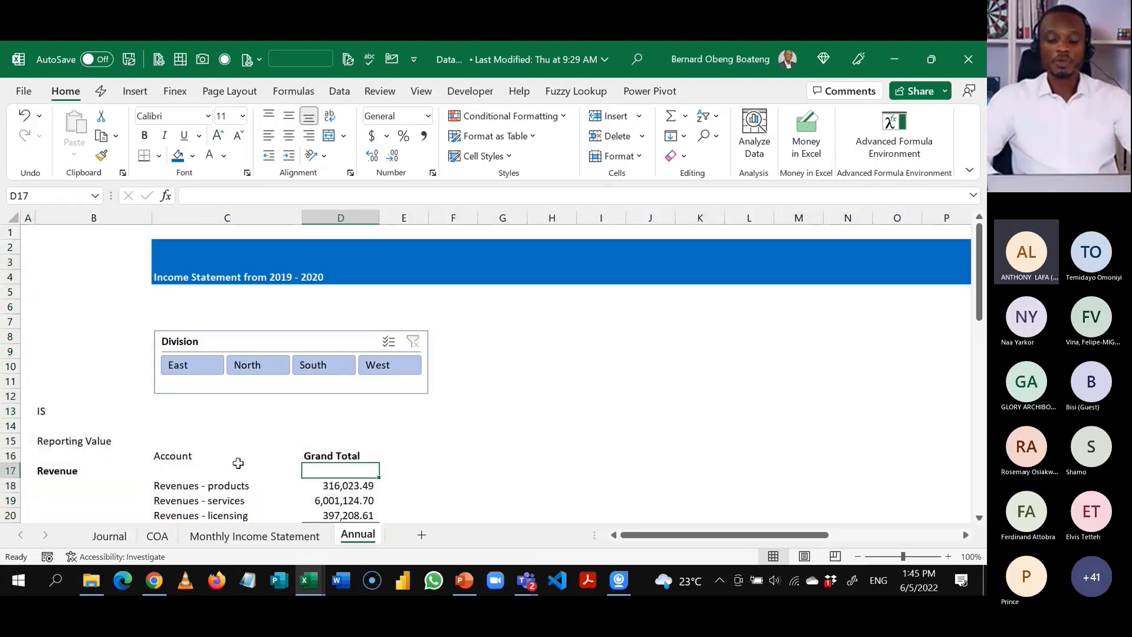
pyautogui.press('alt')
pyautogui.press('h')
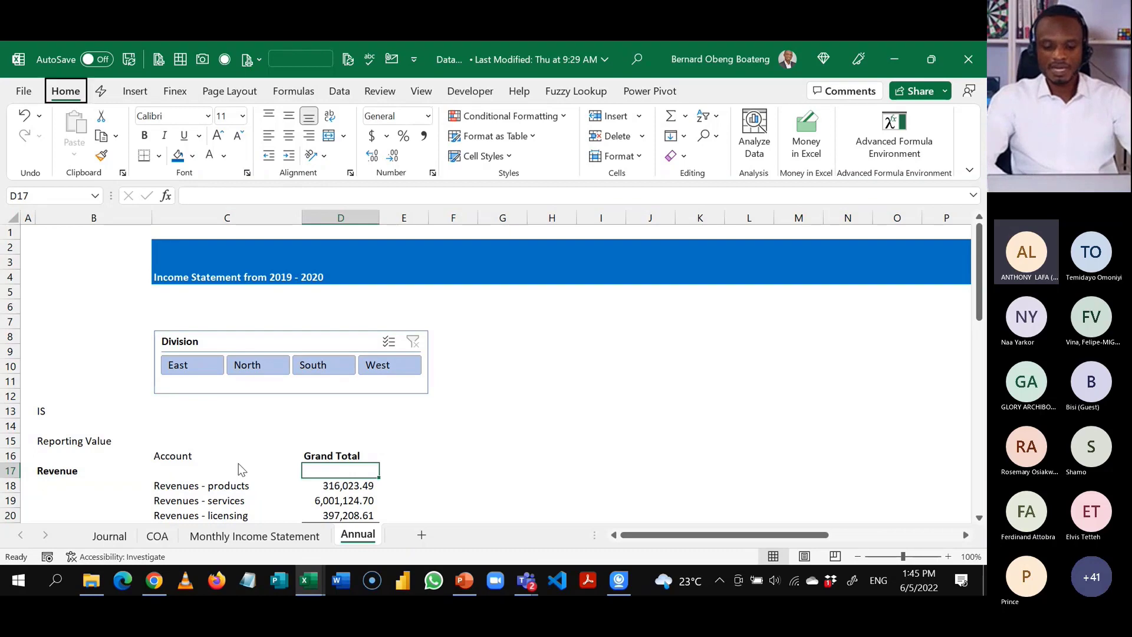
pyautogui.press('i')
pyautogui.press('c')
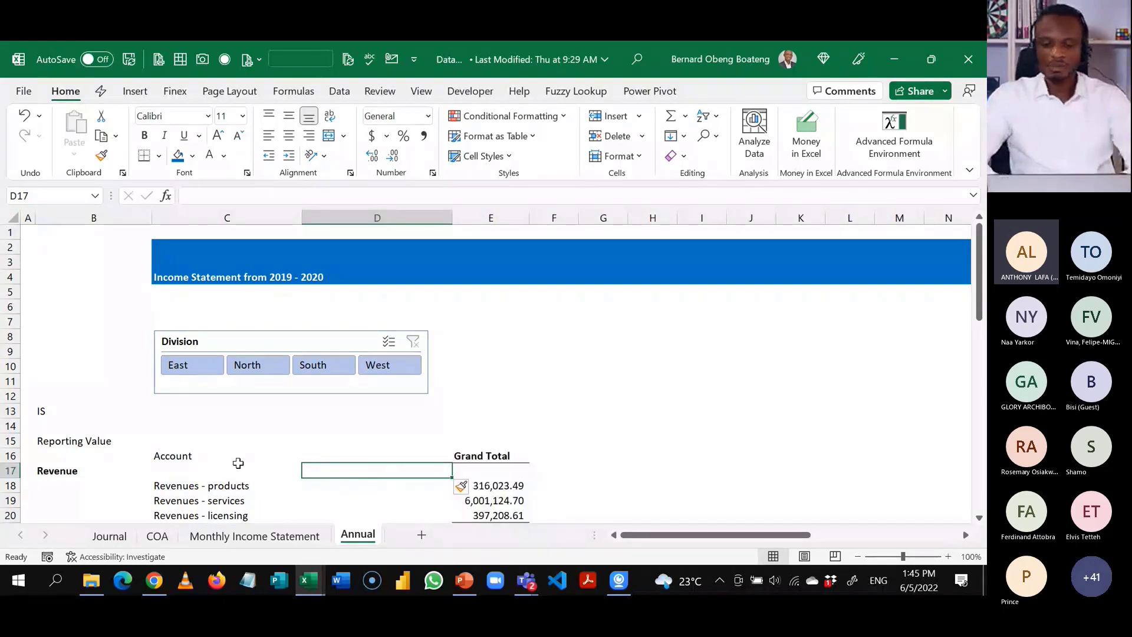
pyautogui.press('F4')
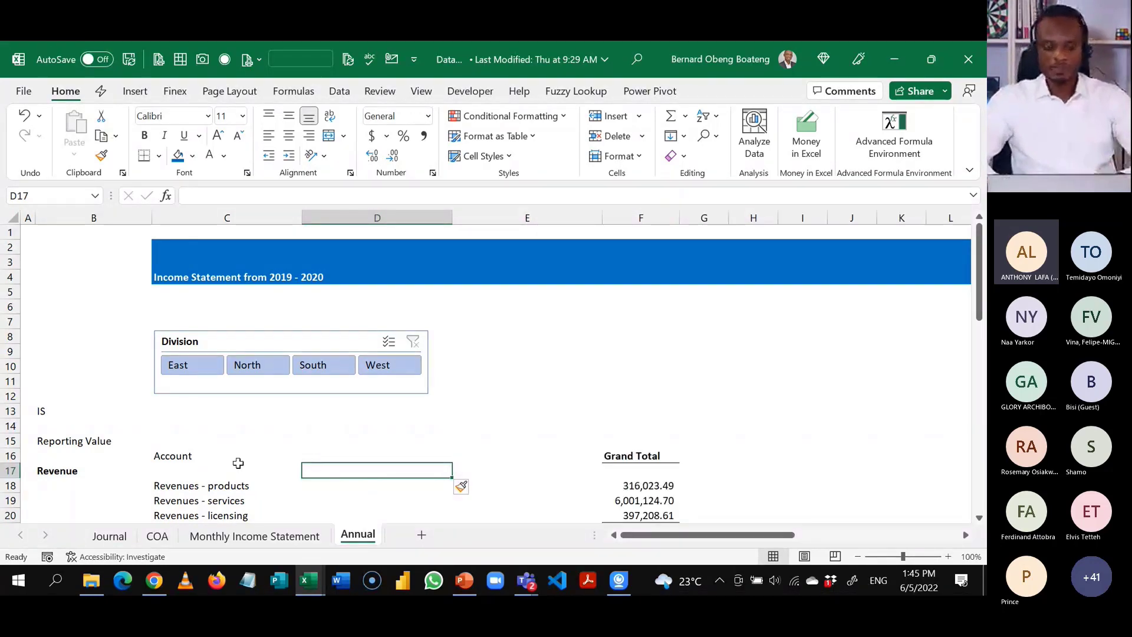
# Enter the year headings 2019 in D16 and 2020 in E16.
pyautogui.press('Up')
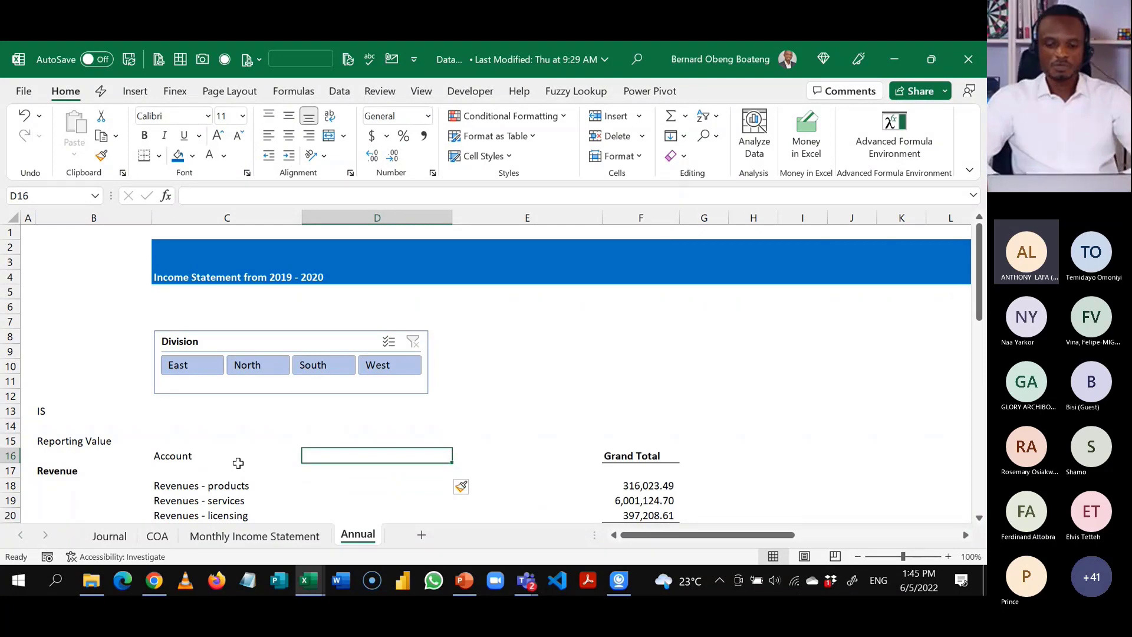
pyautogui.write('2019')
pyautogui.press('Tab')
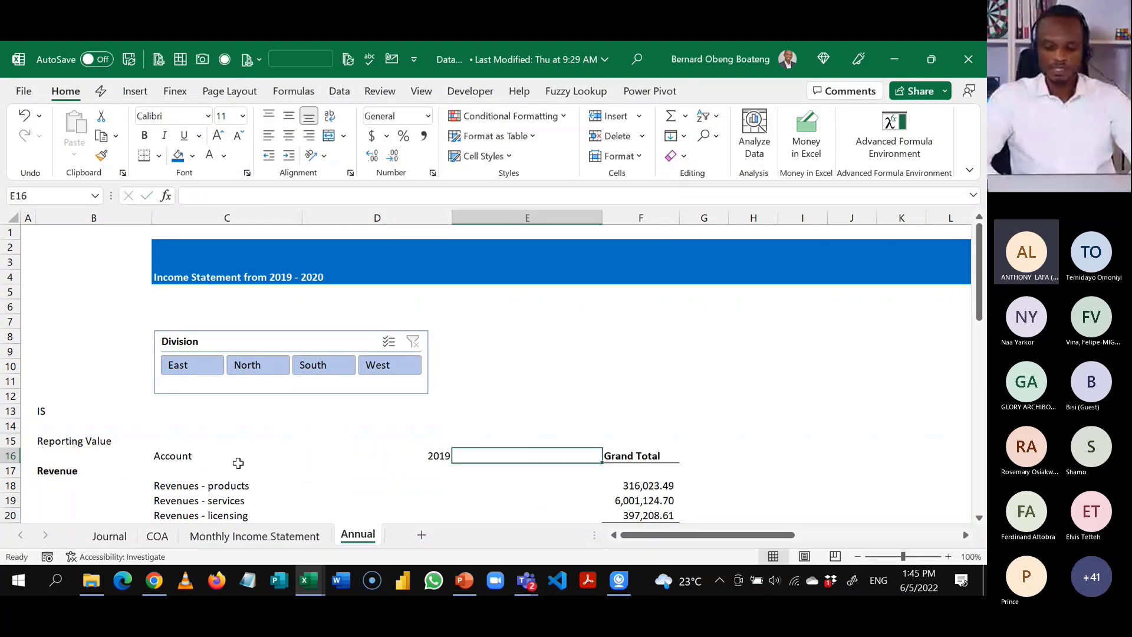
pyautogui.write('2020')
pyautogui.press('Return')
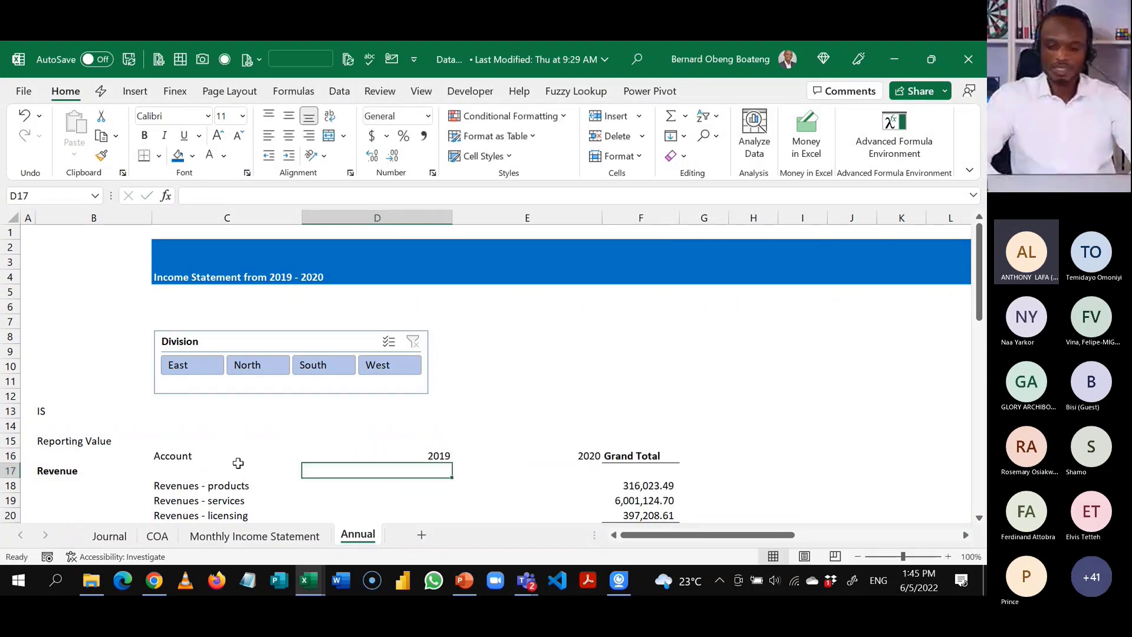
# Make the 2019 and 2020 headings in row 16 bold and centered.
pyautogui.press('Up')
pyautogui.hotkey('shift', 'Right')
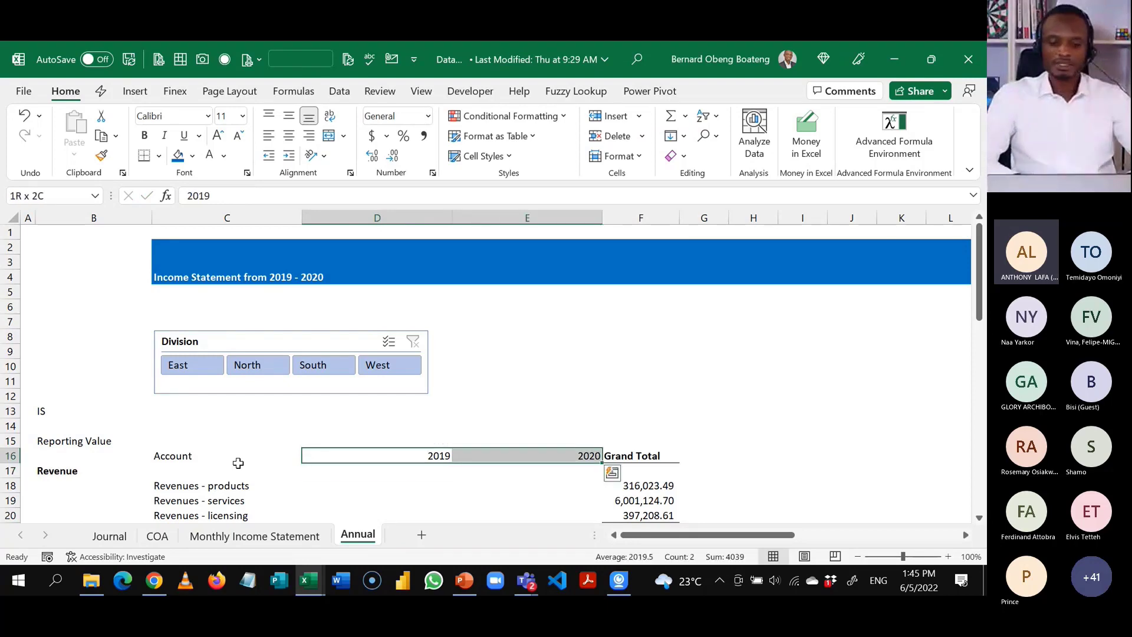
pyautogui.hotkey('ctrl', 'b')
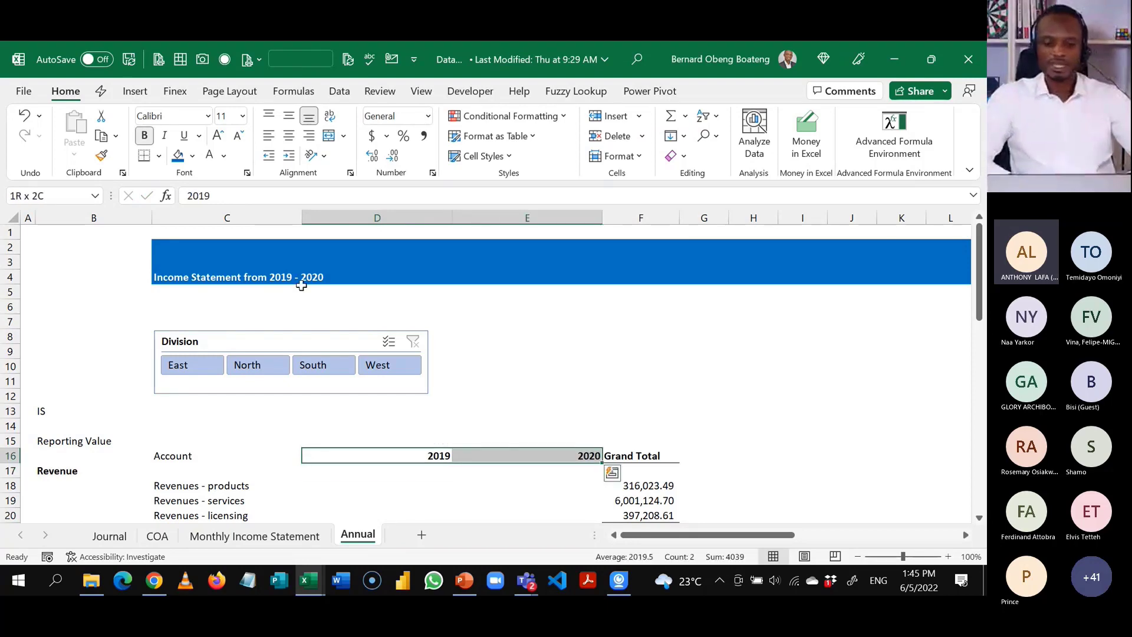
pyautogui.click(289, 137)
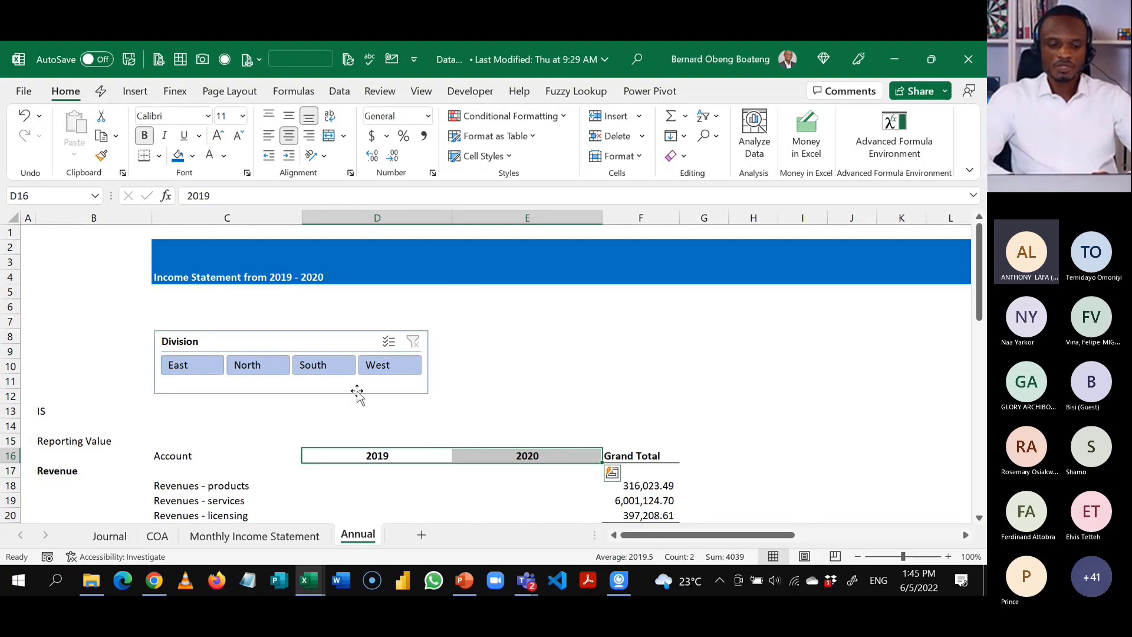
# Examine the empty 2019 column down to Direct Costs, the Revenues - products account formula and the 2019 heading cell.
pyautogui.click(329, 471)
pyautogui.click(332, 484)
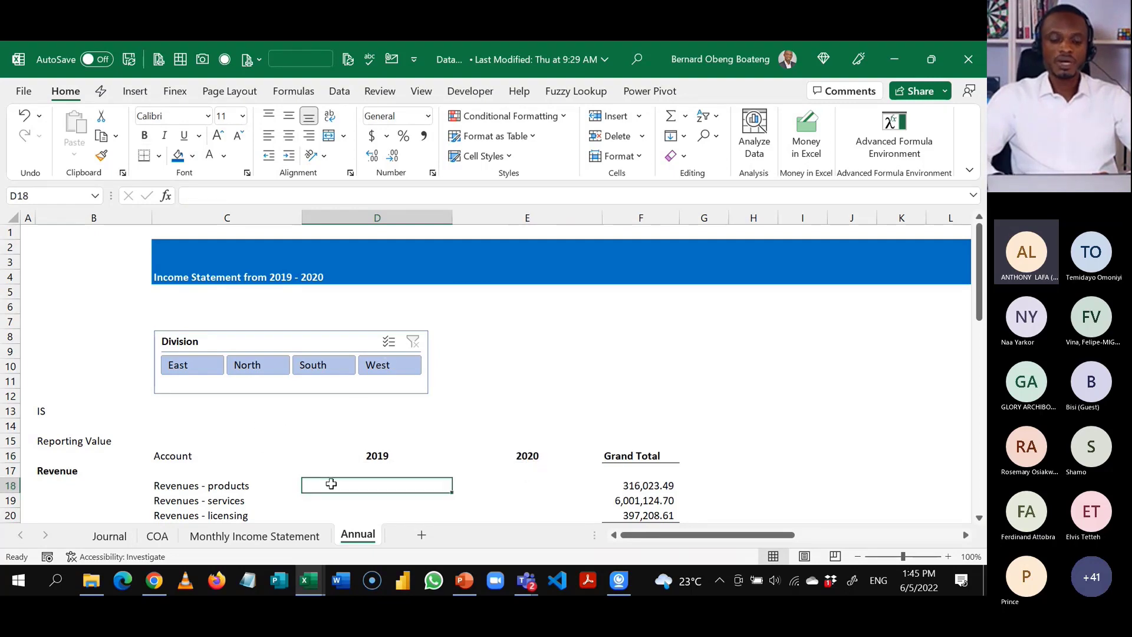
pyautogui.press('Down')
pyautogui.press('Down')
pyautogui.press('Down')
pyautogui.press('Down')
pyautogui.press('Down')
pyautogui.press('Down')
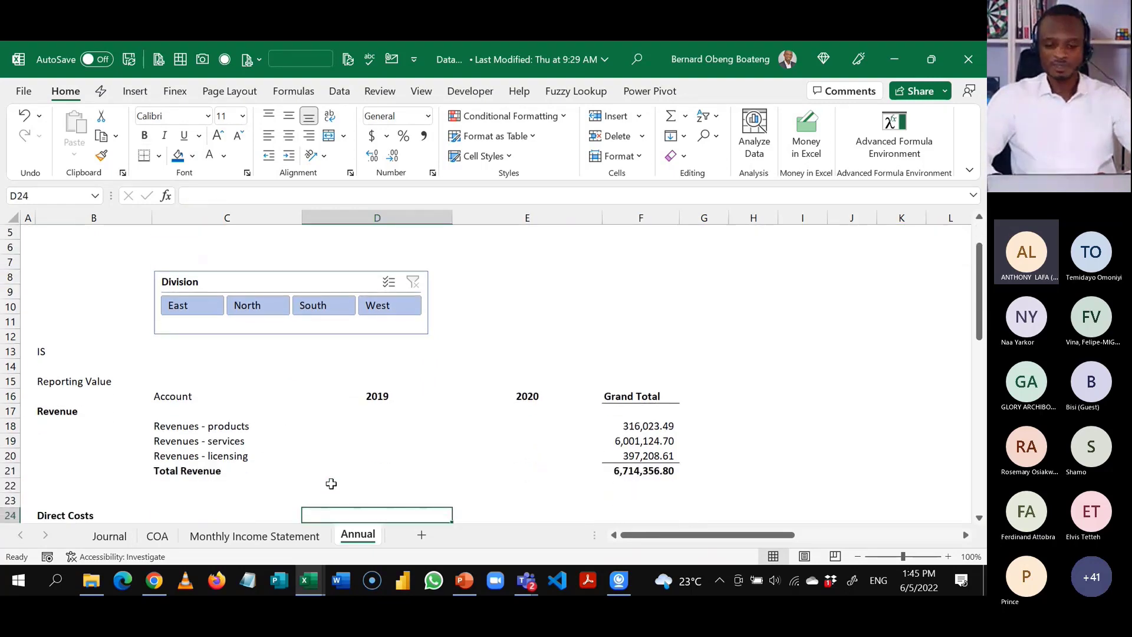
pyautogui.press('Up')
pyautogui.press('Up')
pyautogui.press('Up')
pyautogui.press('Up')
pyautogui.press('Up')
pyautogui.press('Up')
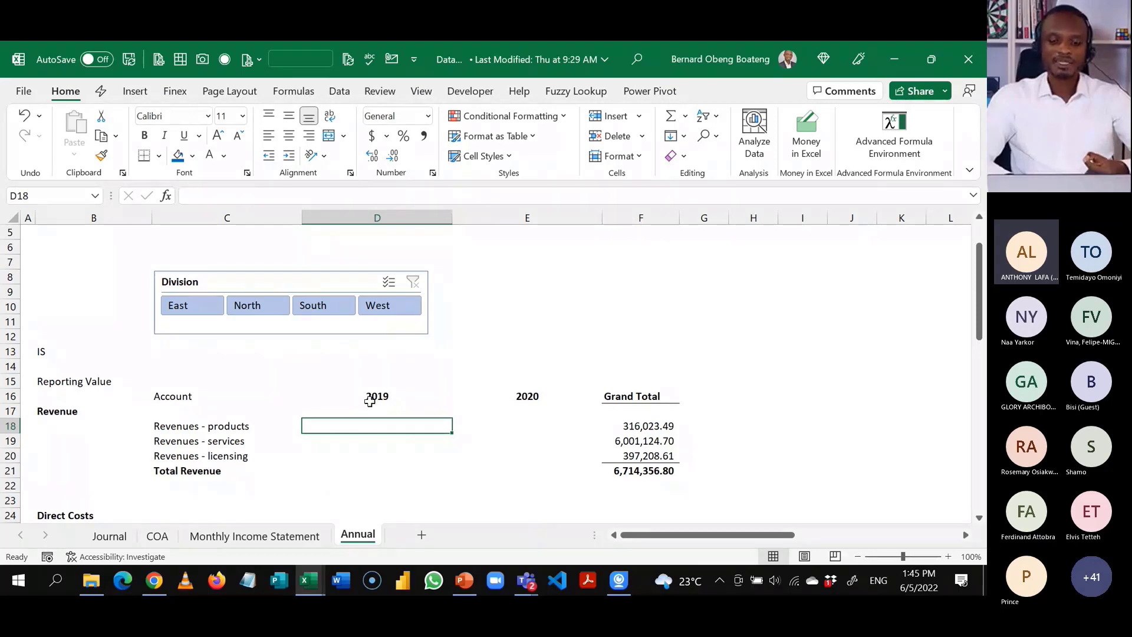
pyautogui.click(213, 429)
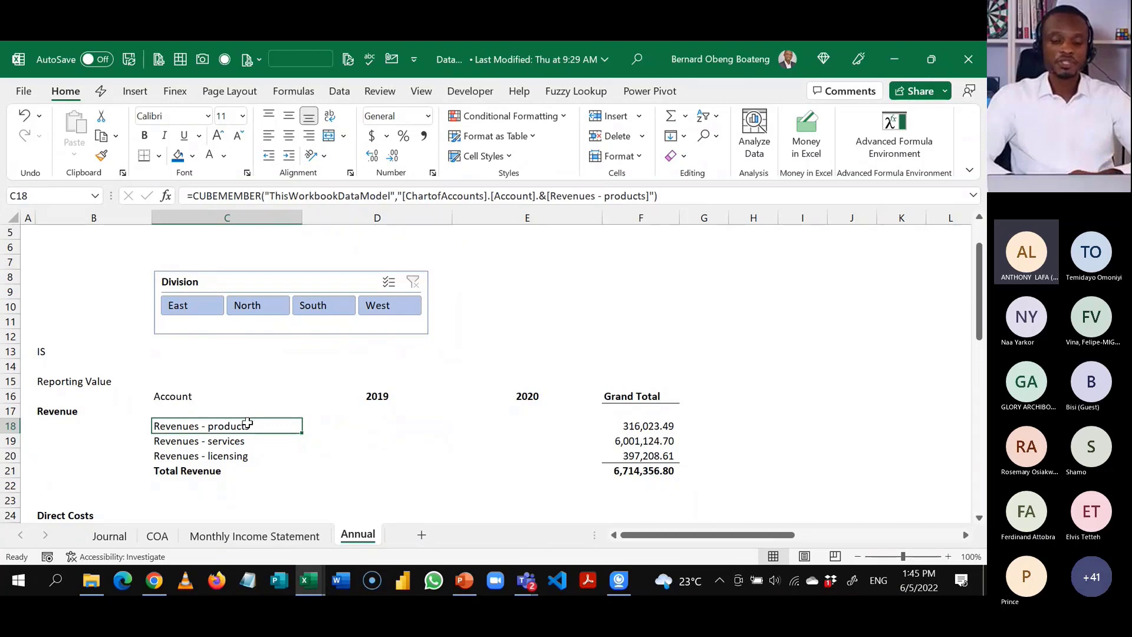
pyautogui.click(369, 397)
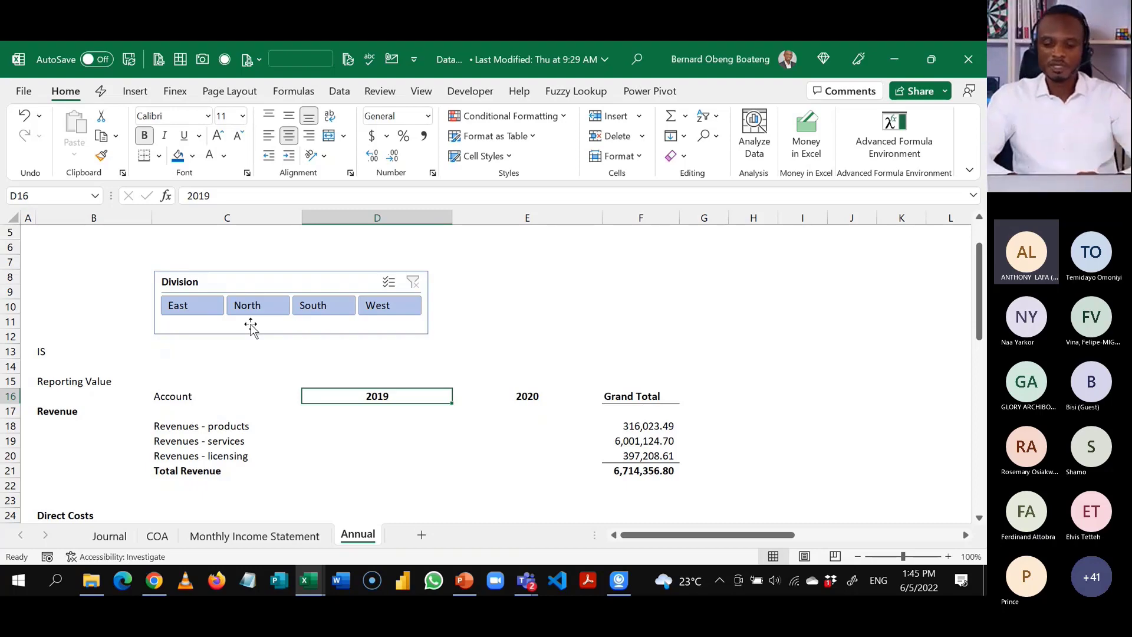
pyautogui.click(345, 433)
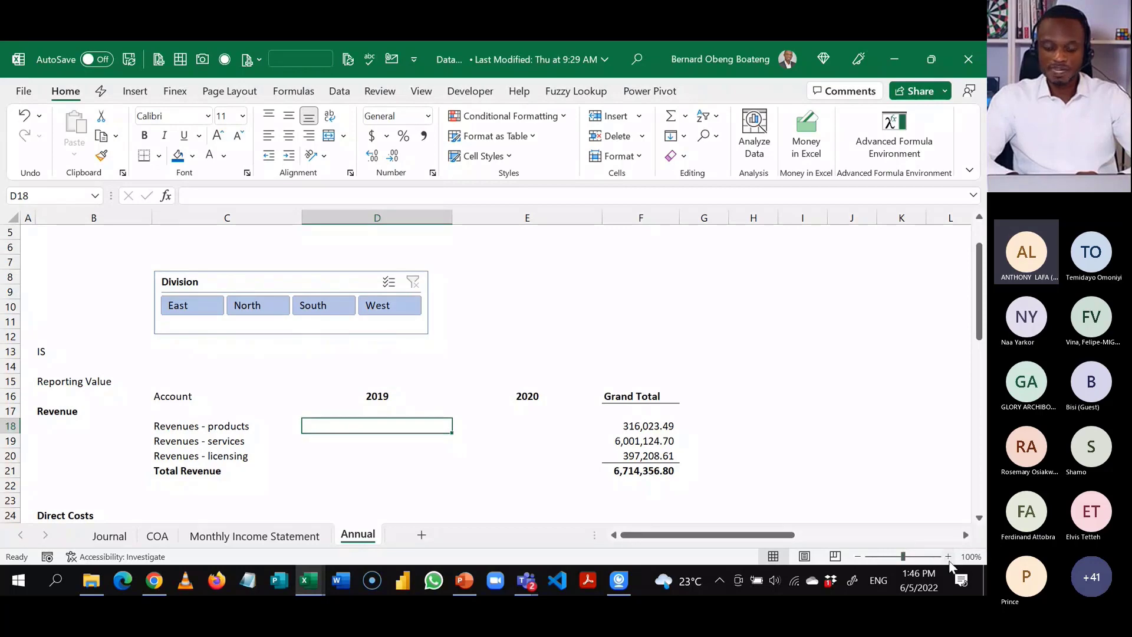
# Start a CUBEVALUE formula in D18 with "ThisWorkbookDataModel" as its connection.
pyautogui.click(948, 557)
pyautogui.write('=cub')
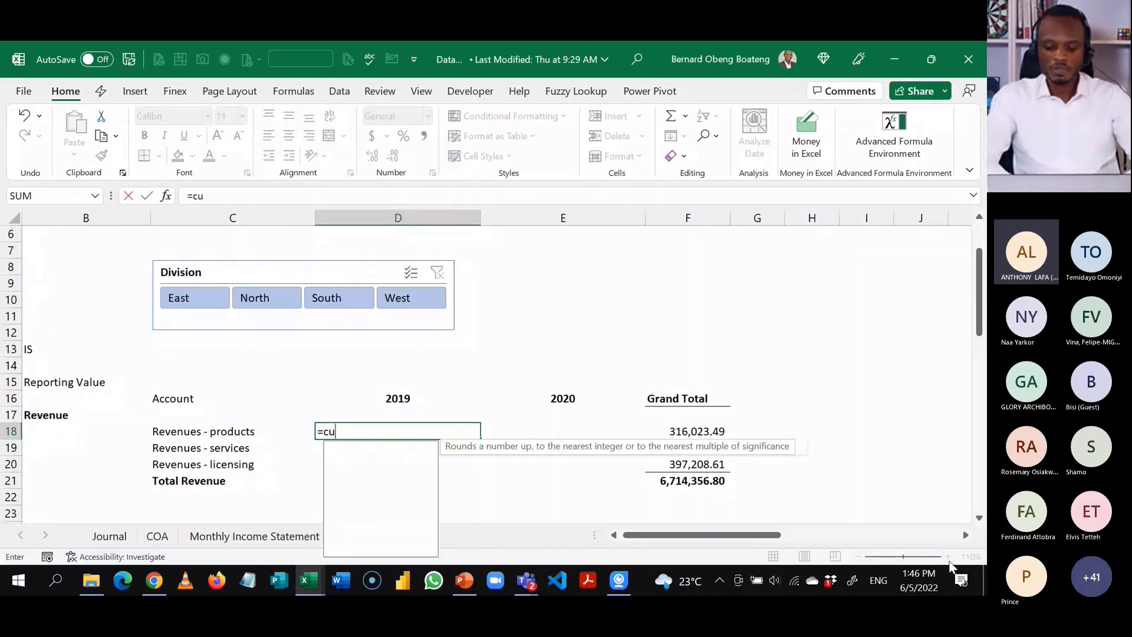
pyautogui.press('Down')
pyautogui.press('Down')
pyautogui.press('Down')
pyautogui.press('Down')
pyautogui.press('Down')
pyautogui.press('Down')
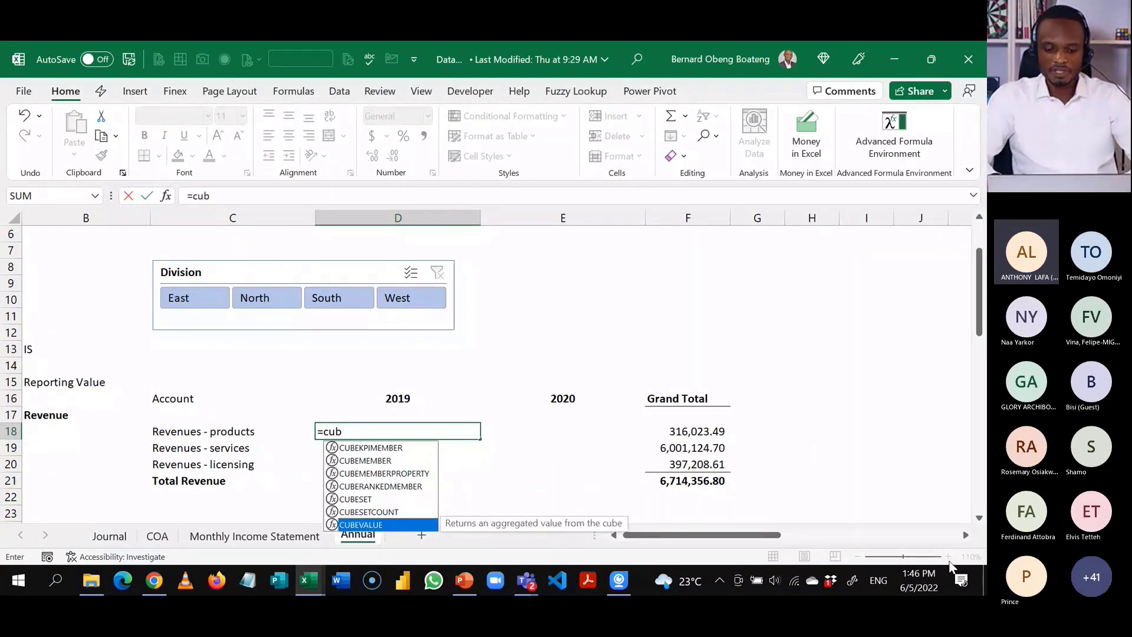
pyautogui.press('Tab')
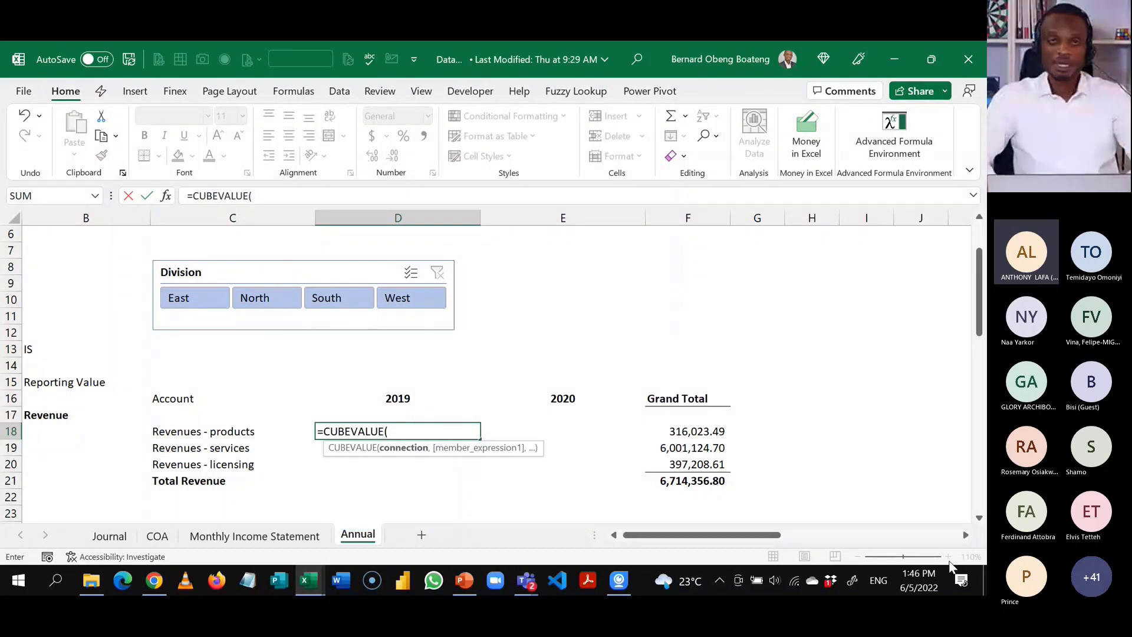
pyautogui.write('"')
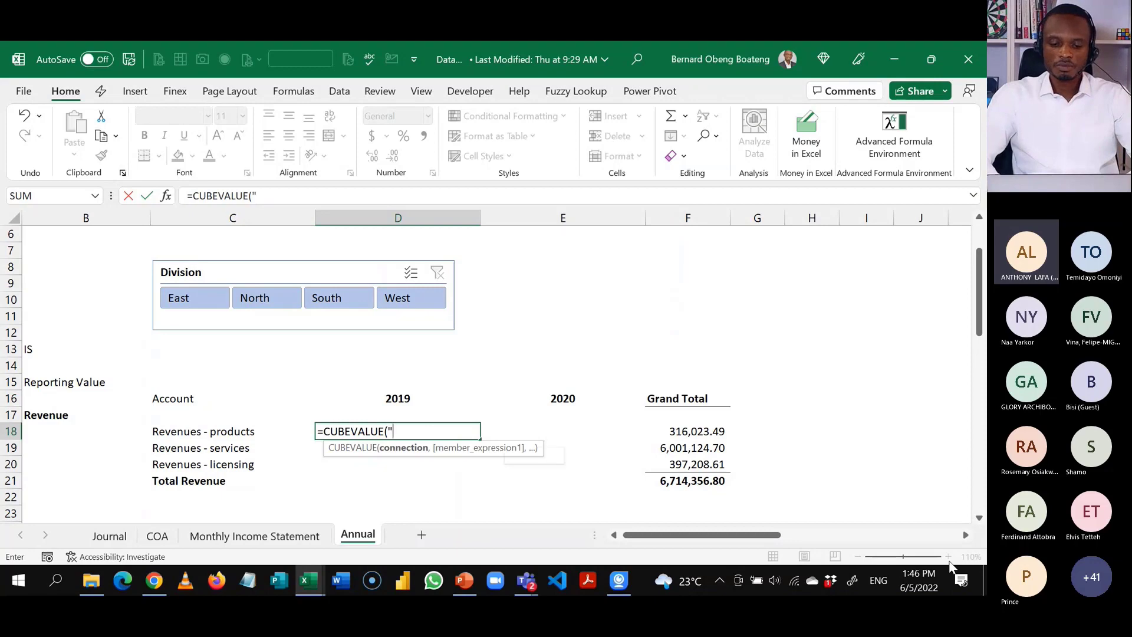
pyautogui.press('Tab')
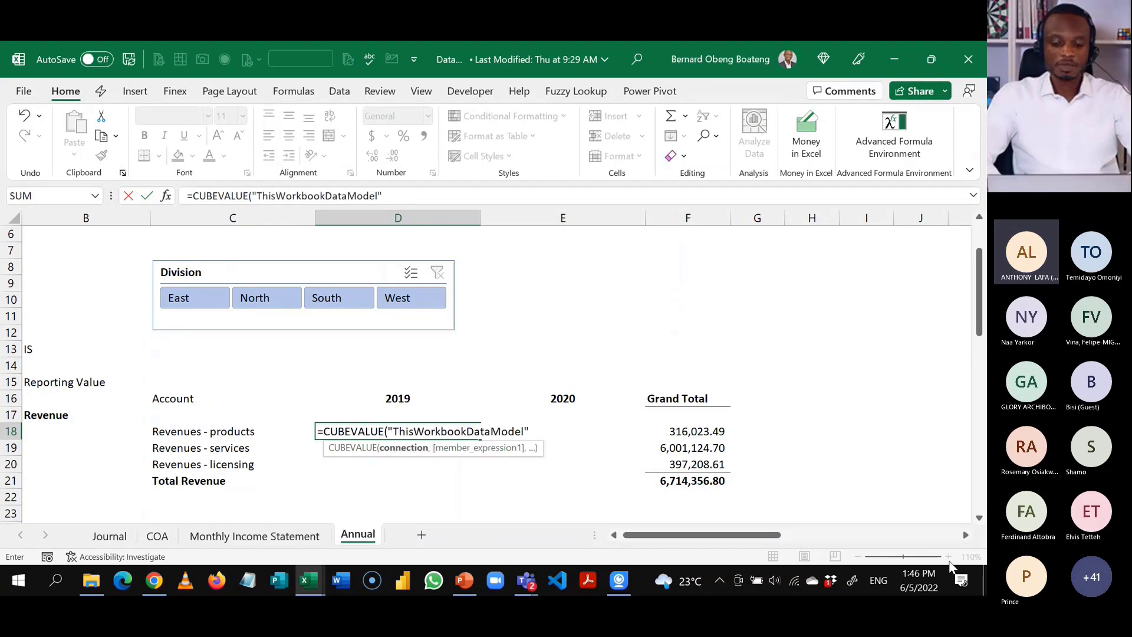
pyautogui.write(',')
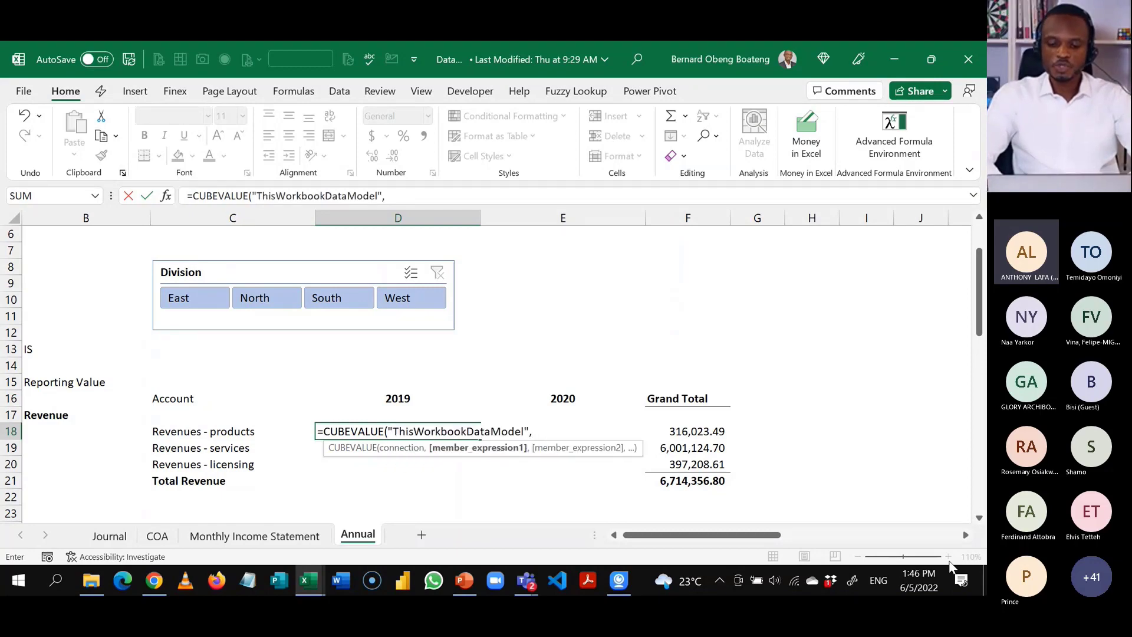
# Add "[Measures].[Reporting Value]" and the Revenues - products account cell C18 as the first two member expressions.
pyautogui.write('"')
pyautogui.press('Down')
pyautogui.press('Down')
pyautogui.press('Down')
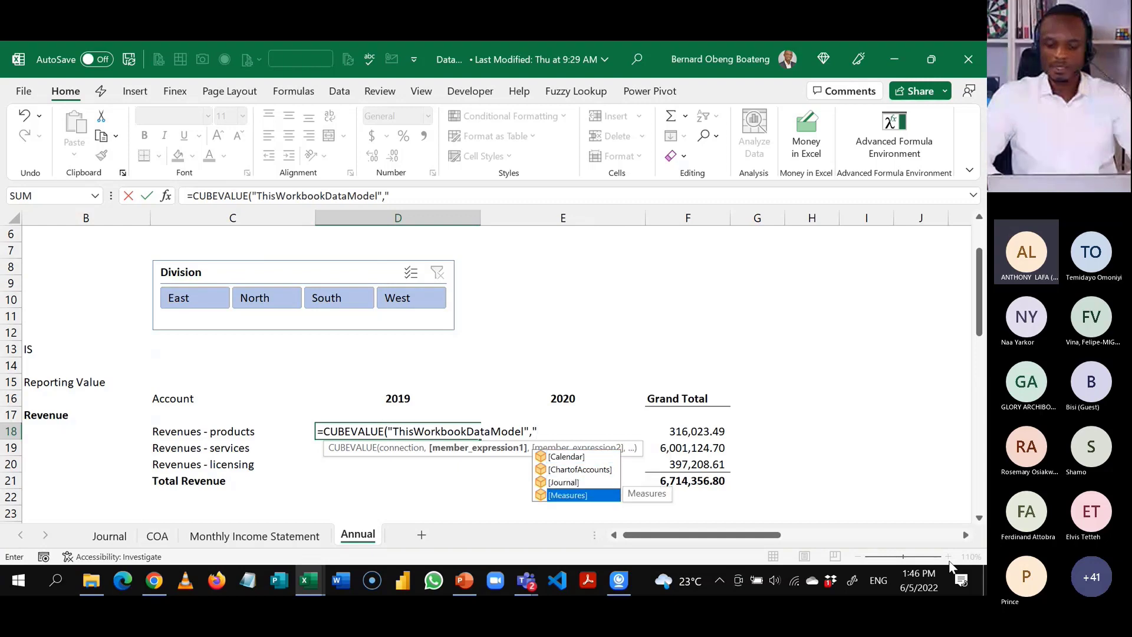
pyautogui.press('Tab')
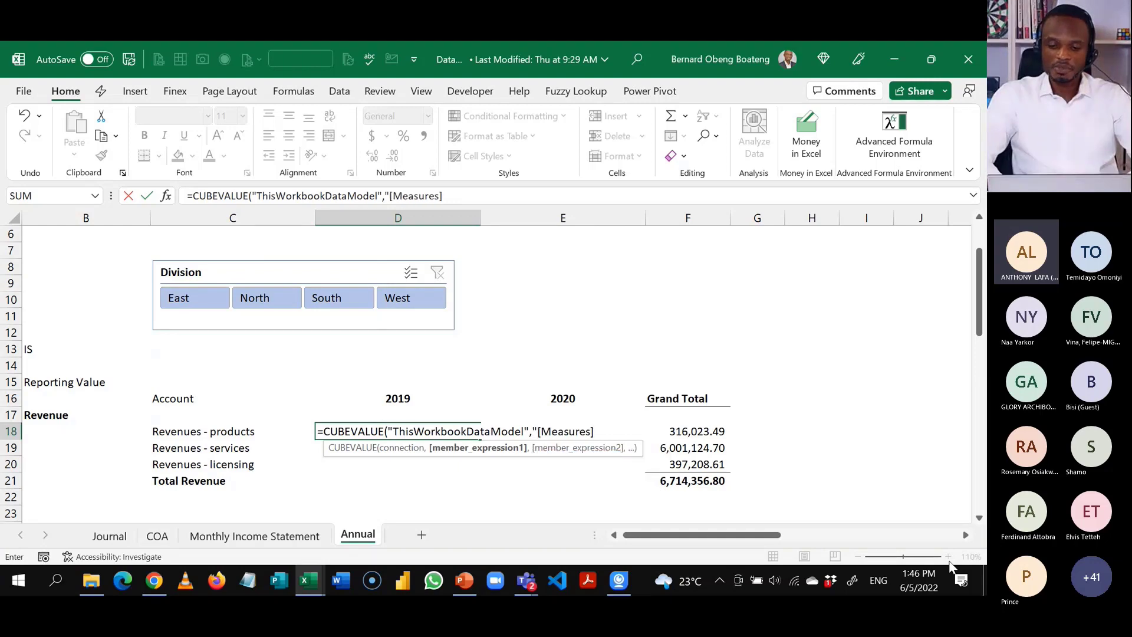
pyautogui.write('.')
pyautogui.press('Tab')
pyautogui.write('"')
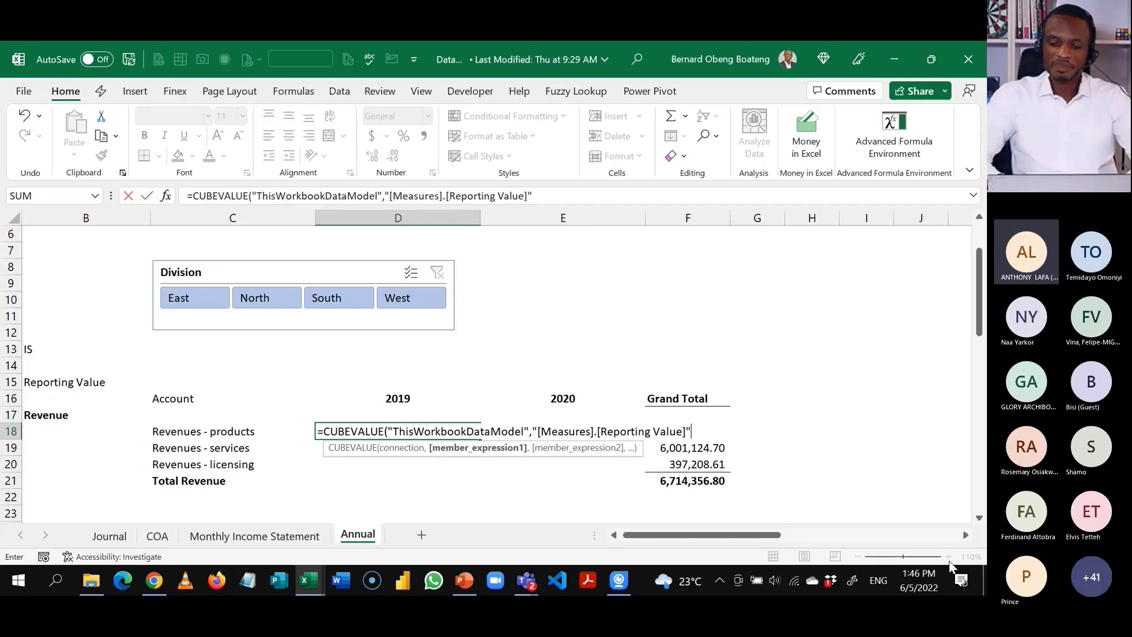
pyautogui.write(',')
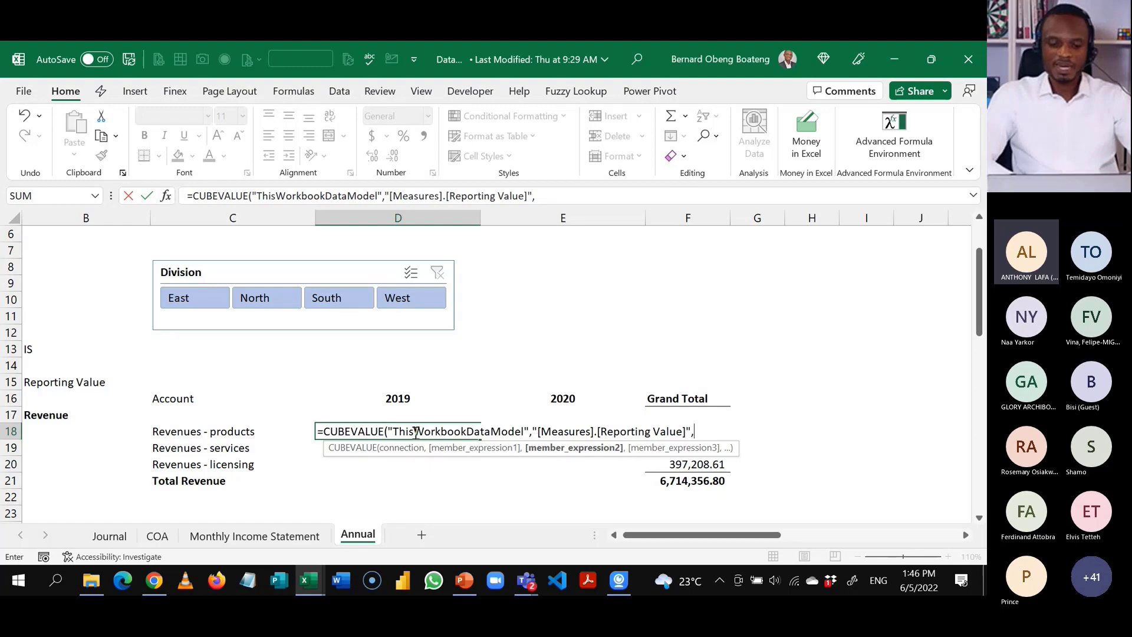
pyautogui.click(220, 435)
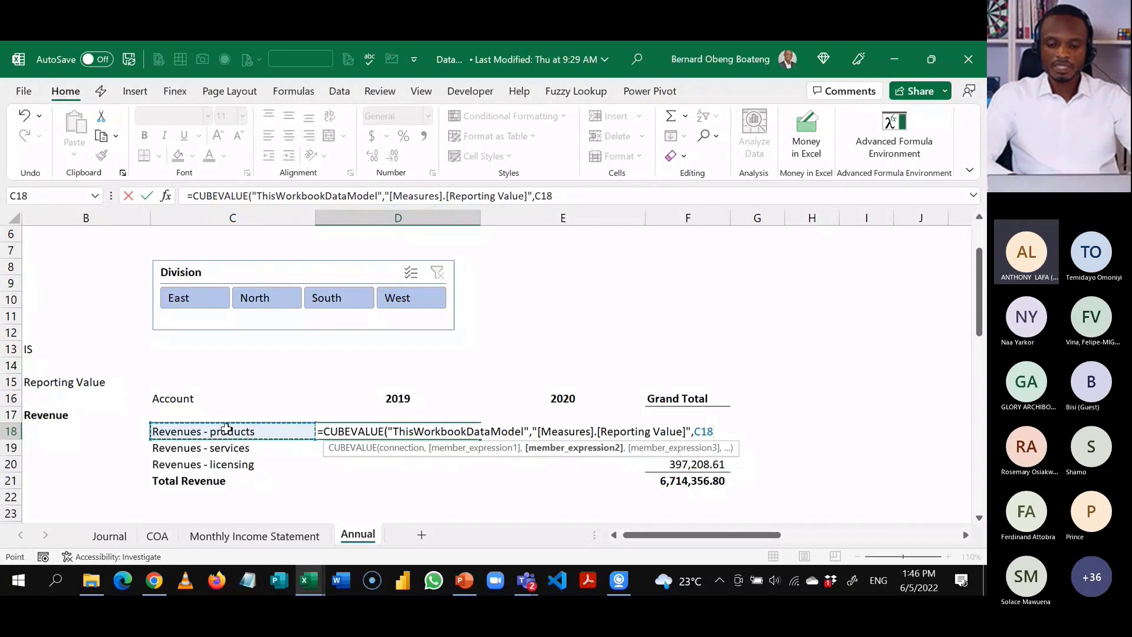
pyautogui.write(',')
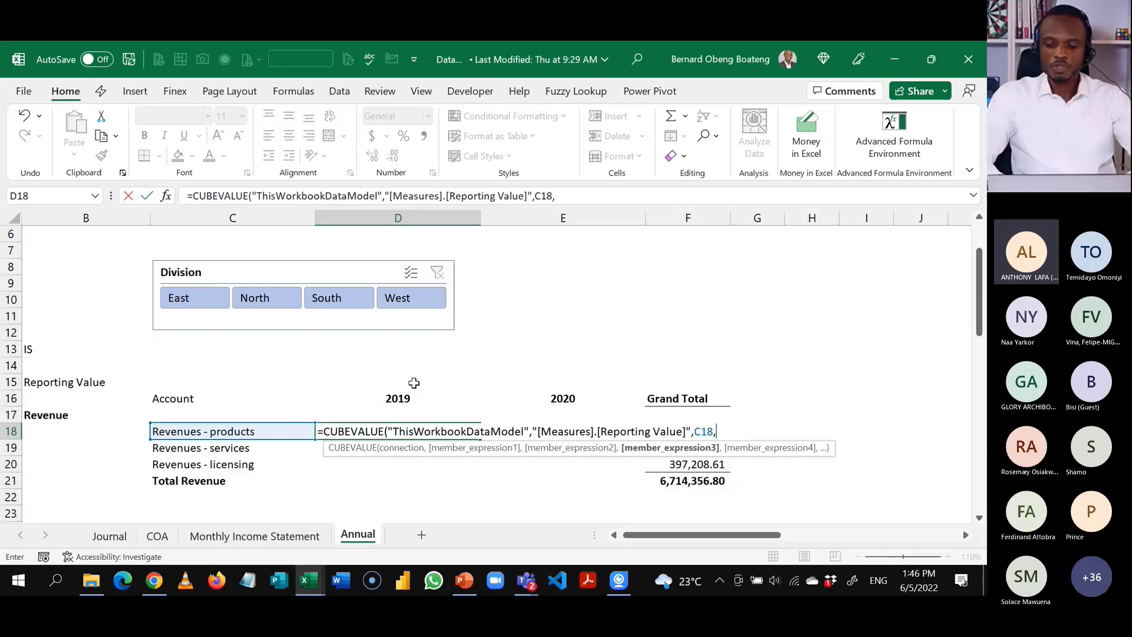
# Add the year member expression "[Calendar].[Year].["&D16&"]", taking the year from the 2019 heading cell.
pyautogui.write('"')
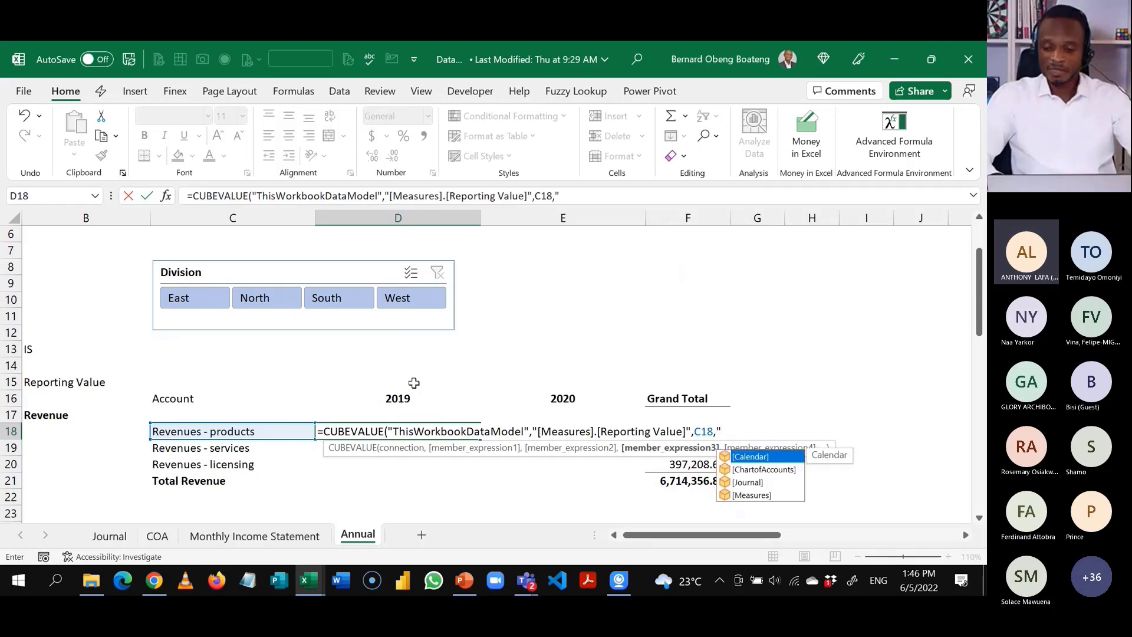
pyautogui.press('Tab')
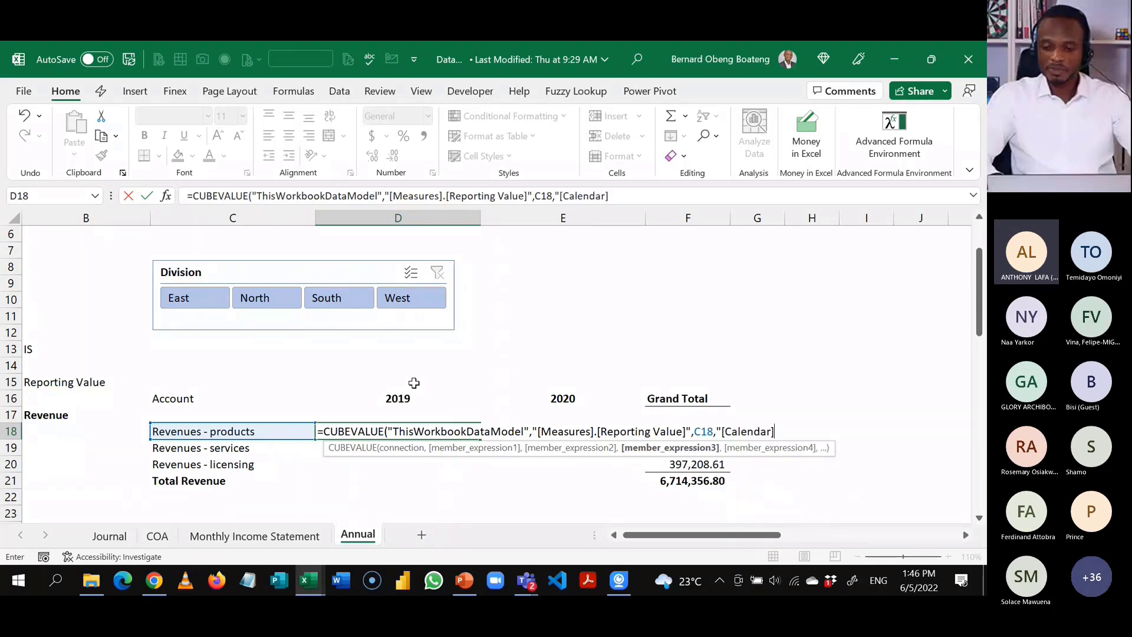
pyautogui.write('.')
pyautogui.press('Down')
pyautogui.press('Down')
pyautogui.press('Down')
pyautogui.press('Down')
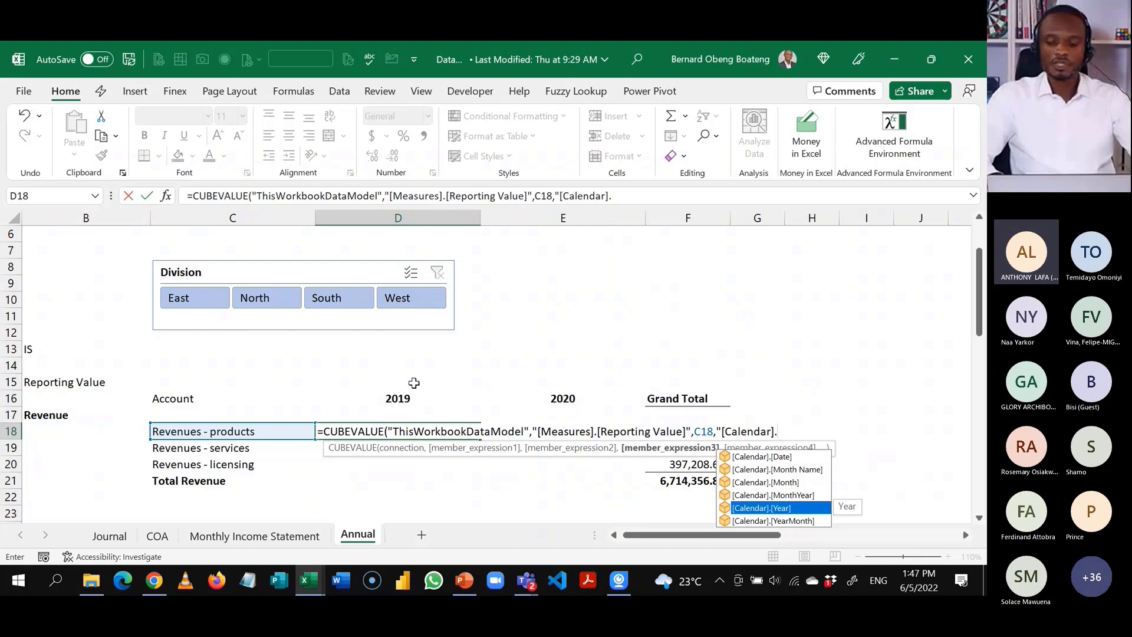
pyautogui.press('Tab')
pyautogui.write('.')
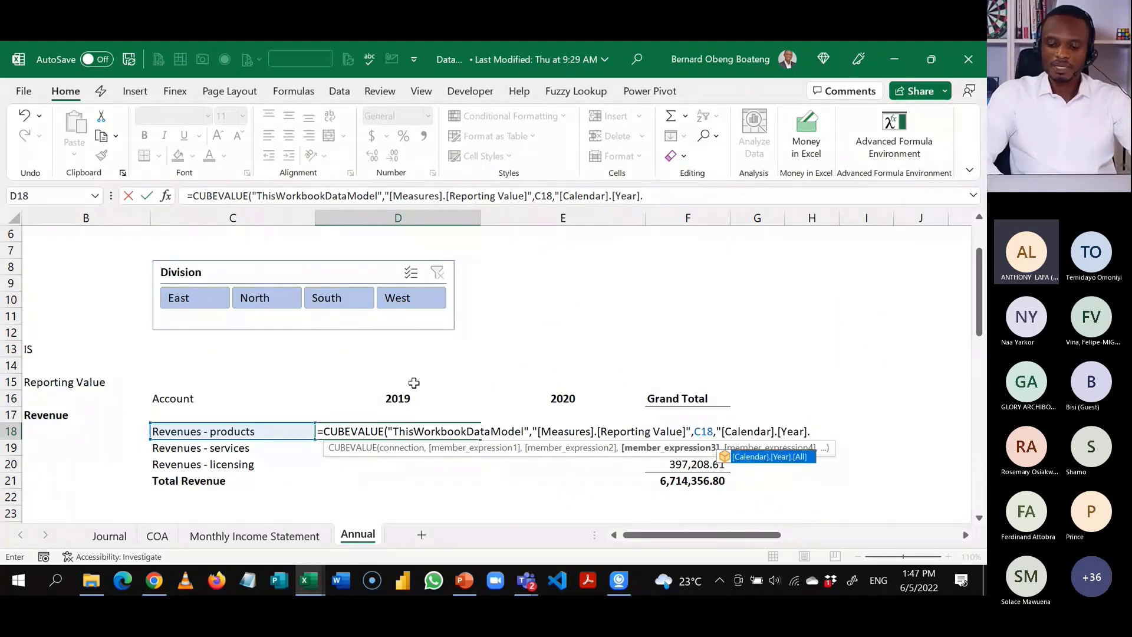
pyautogui.write('[')
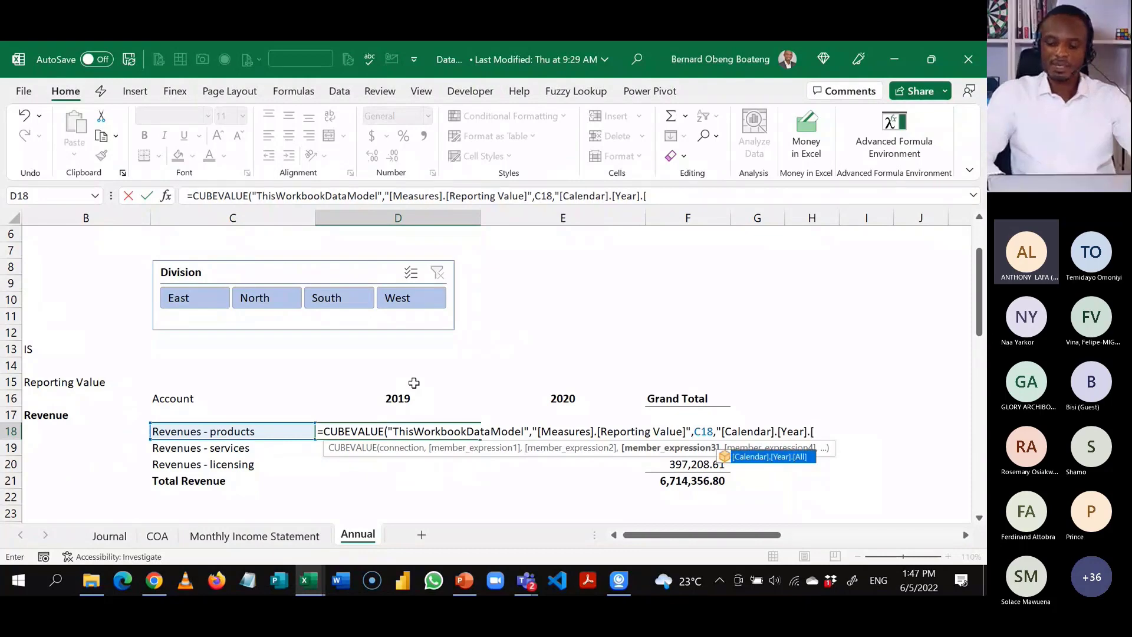
pyautogui.write('"')
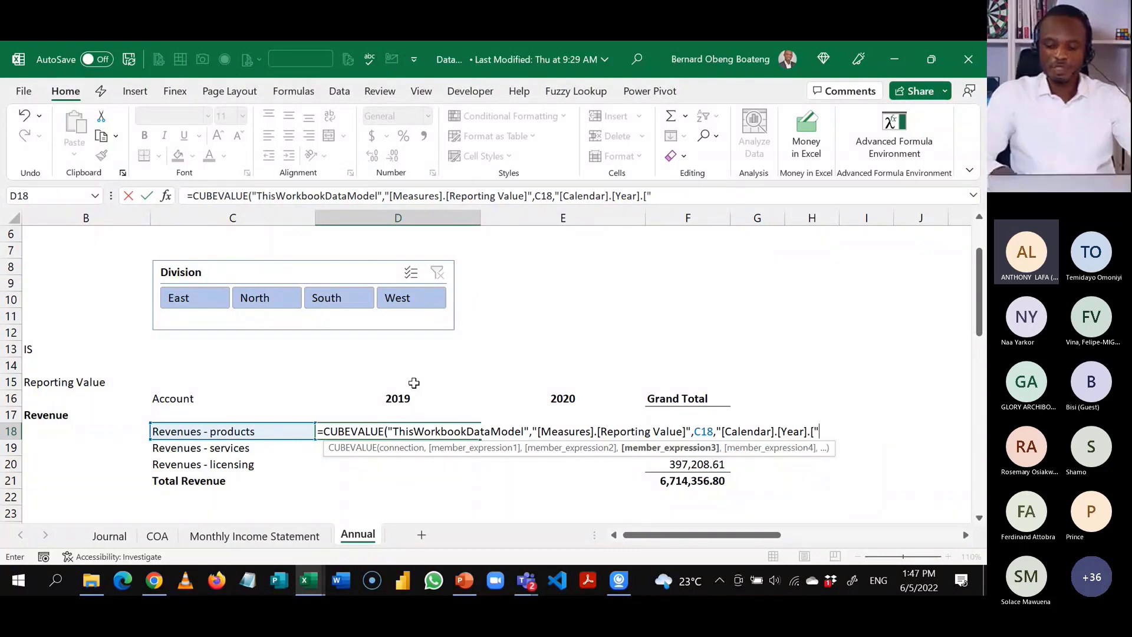
pyautogui.write('&')
pyautogui.click(406, 395)
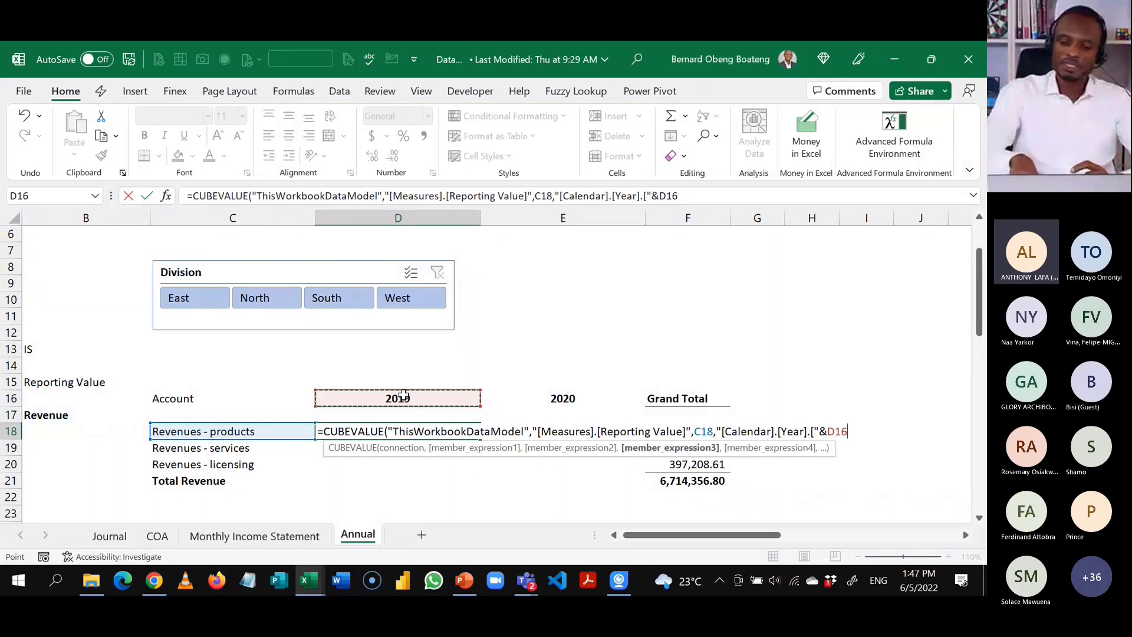
pyautogui.write('&"')
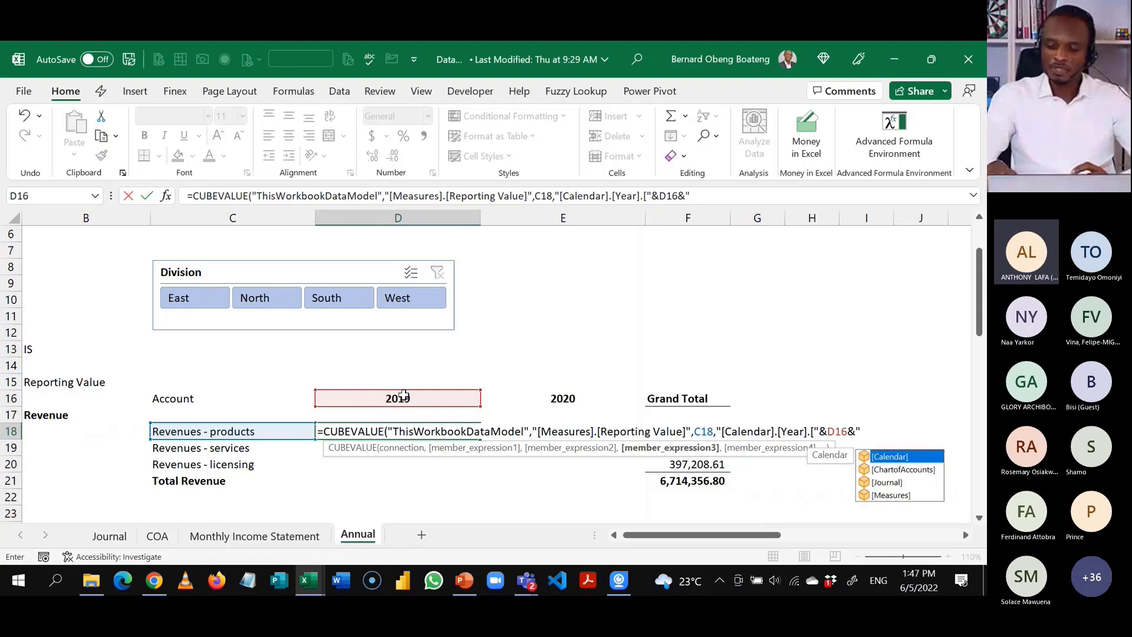
pyautogui.write(']"')
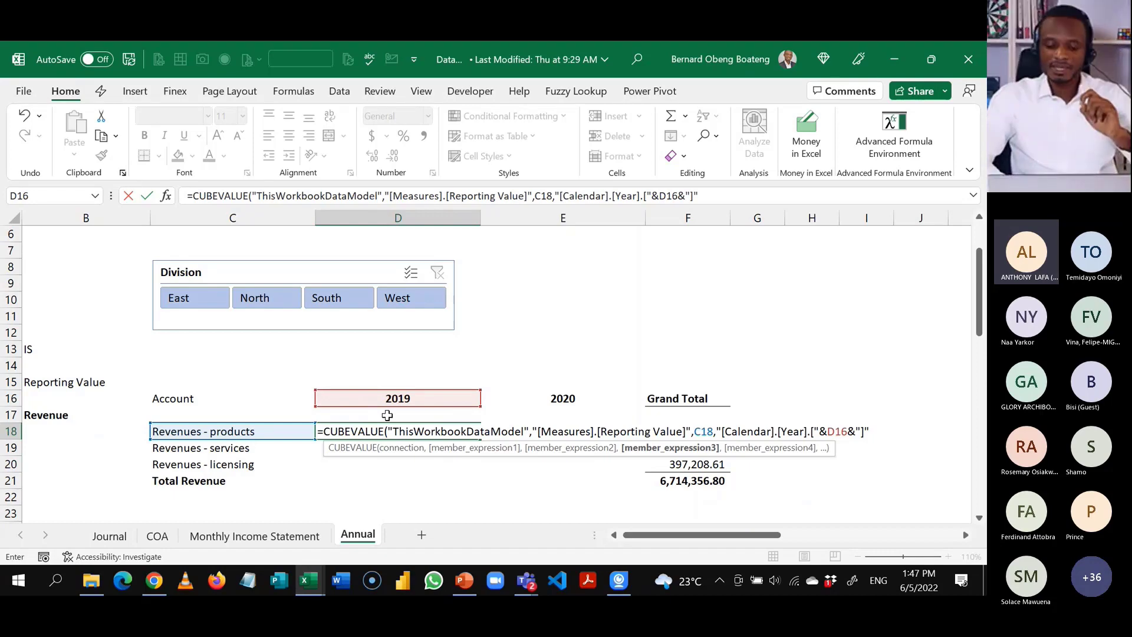
# Add Slicer_Division as the fourth member expression and close the CUBEVALUE formula's parenthesis.
pyautogui.write(',')
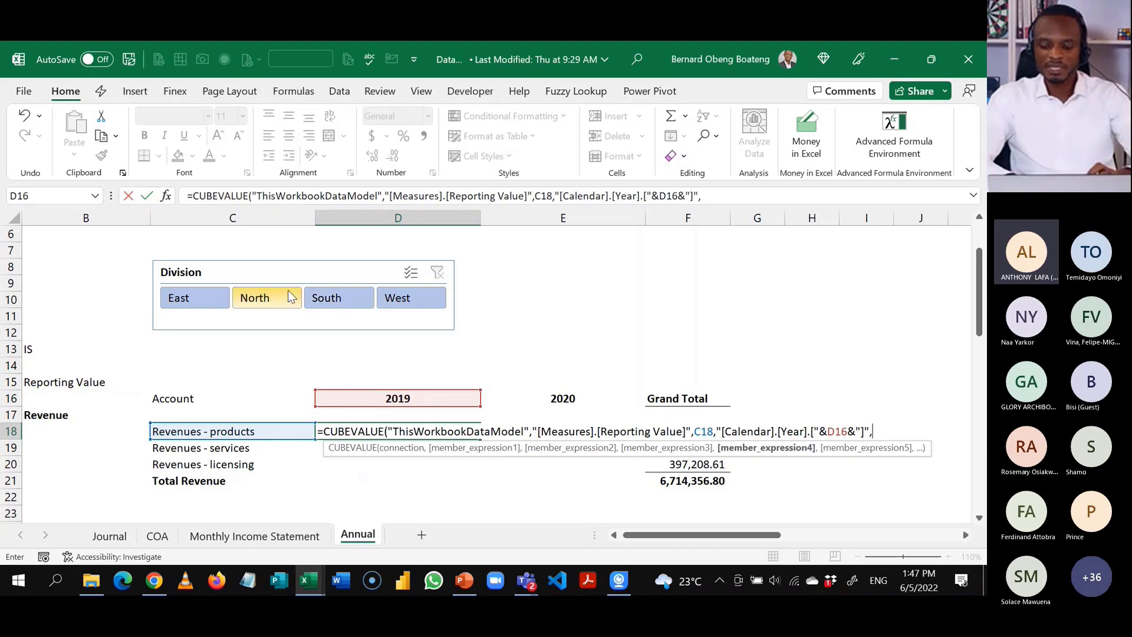
pyautogui.write('S')
pyautogui.press('Tab')
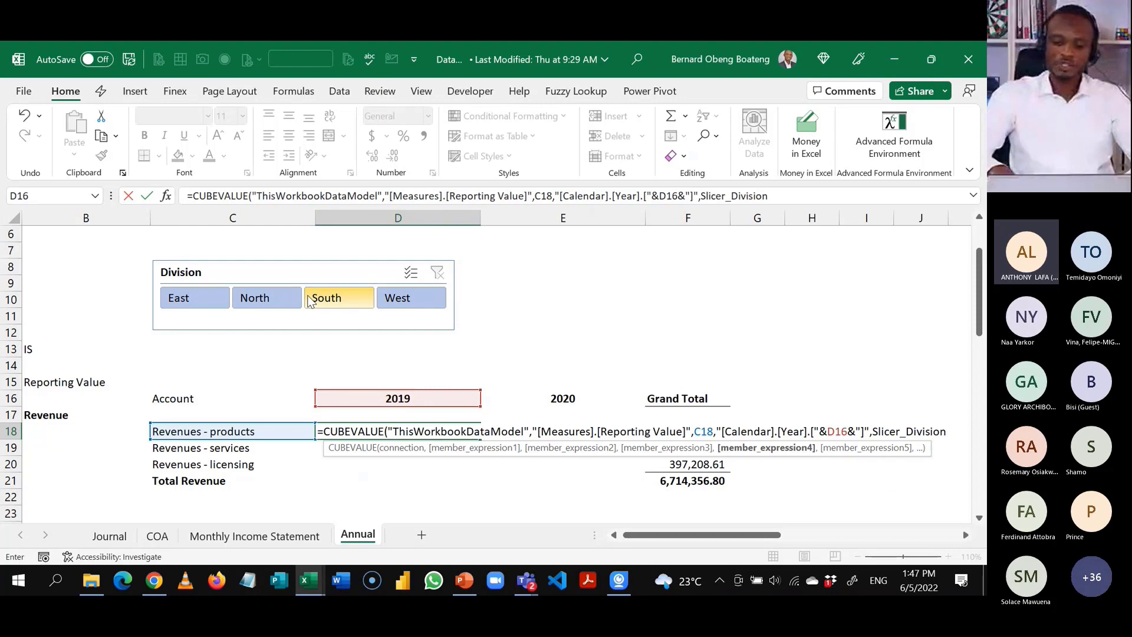
pyautogui.write(')')
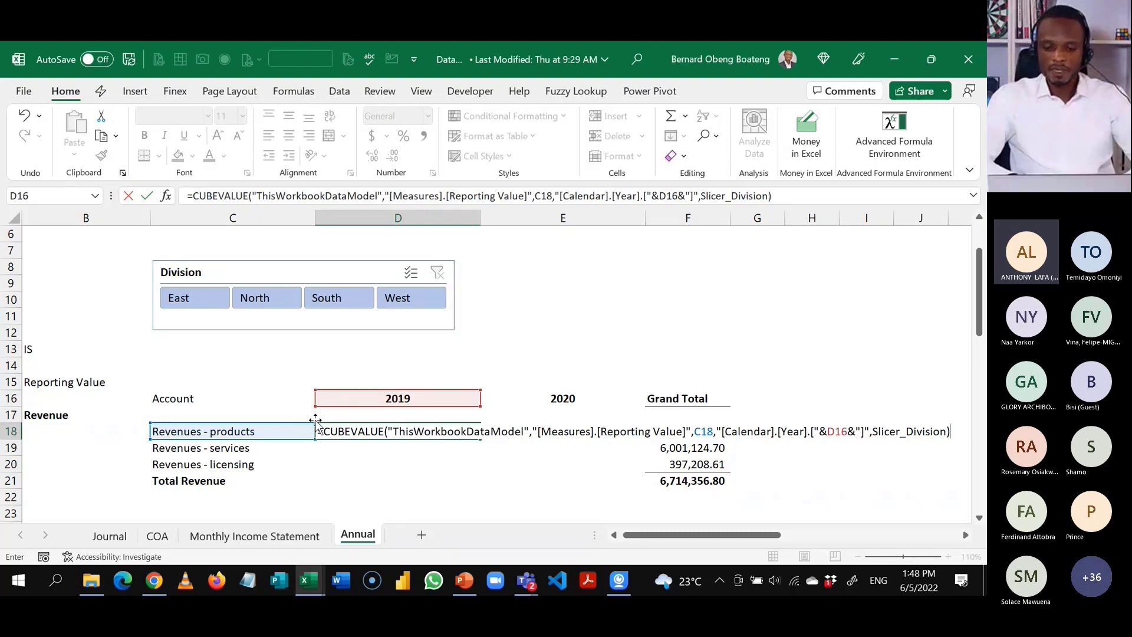
# Anchor the formula's references as $C18 and D$16, and enter the formula in D18.
pyautogui.click(703, 431)
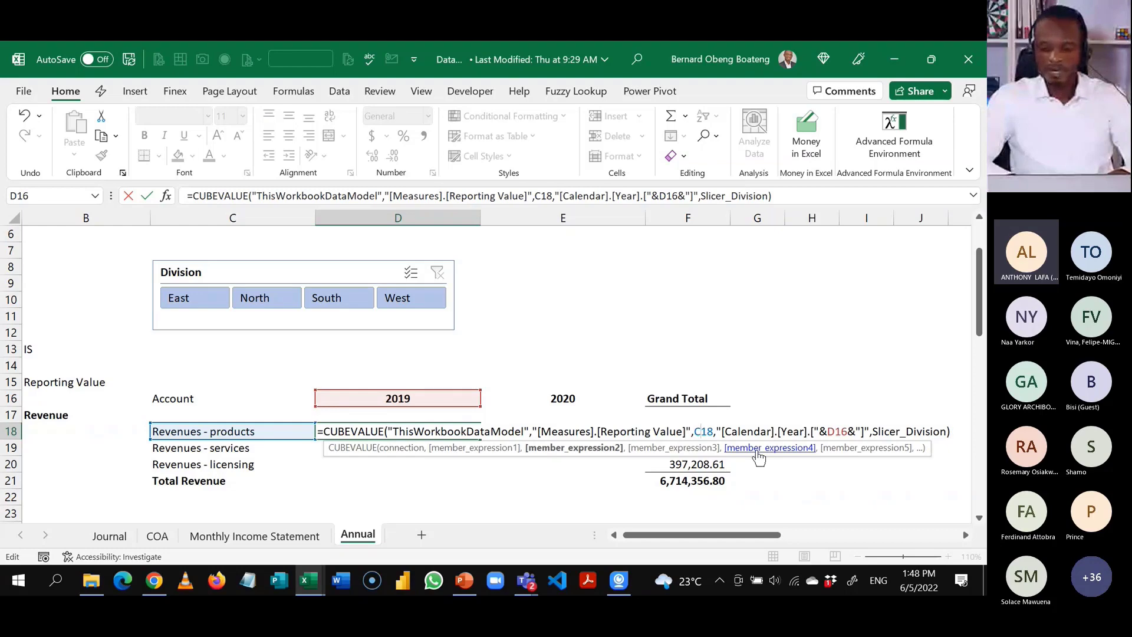
pyautogui.press('F4')
pyautogui.press('F4')
pyautogui.press('F4')
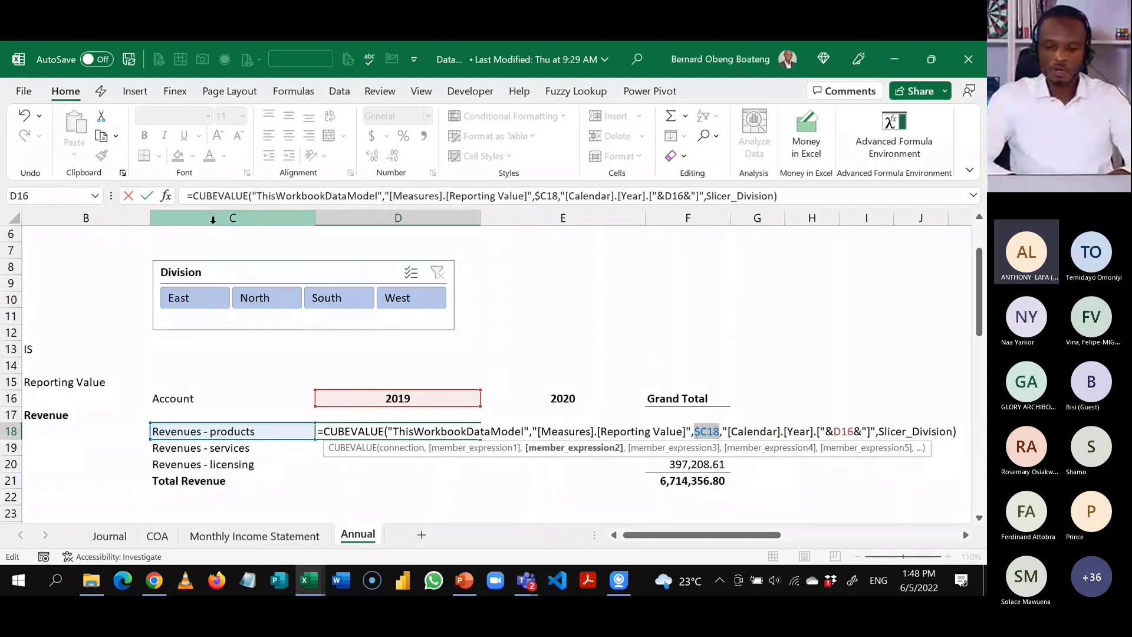
pyautogui.click(840, 431)
pyautogui.press('F4')
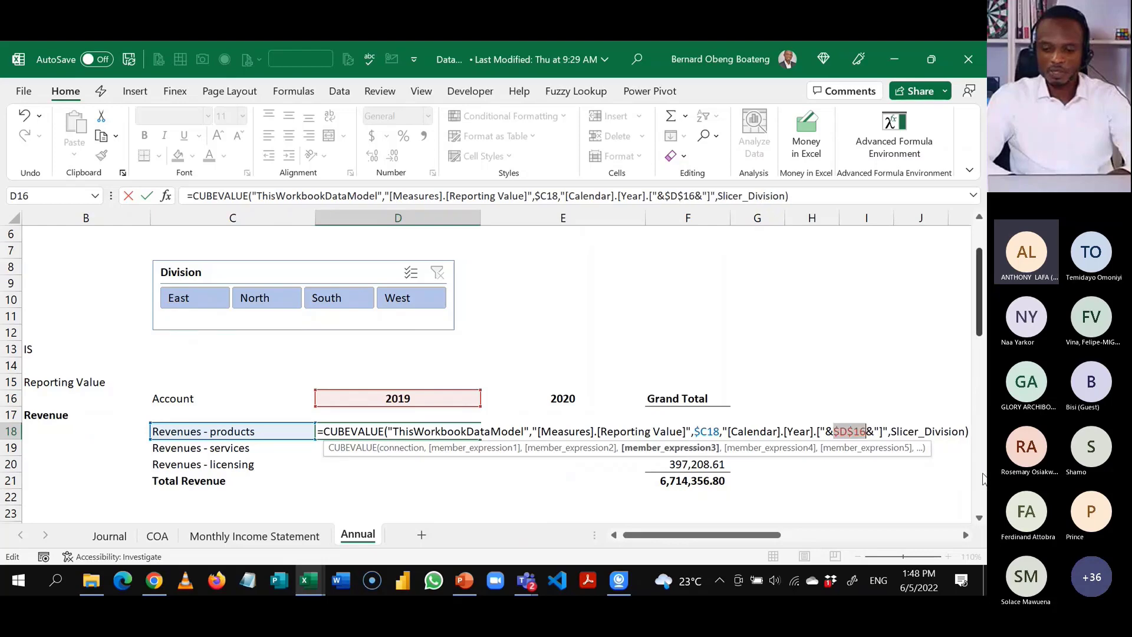
pyautogui.press('F4')
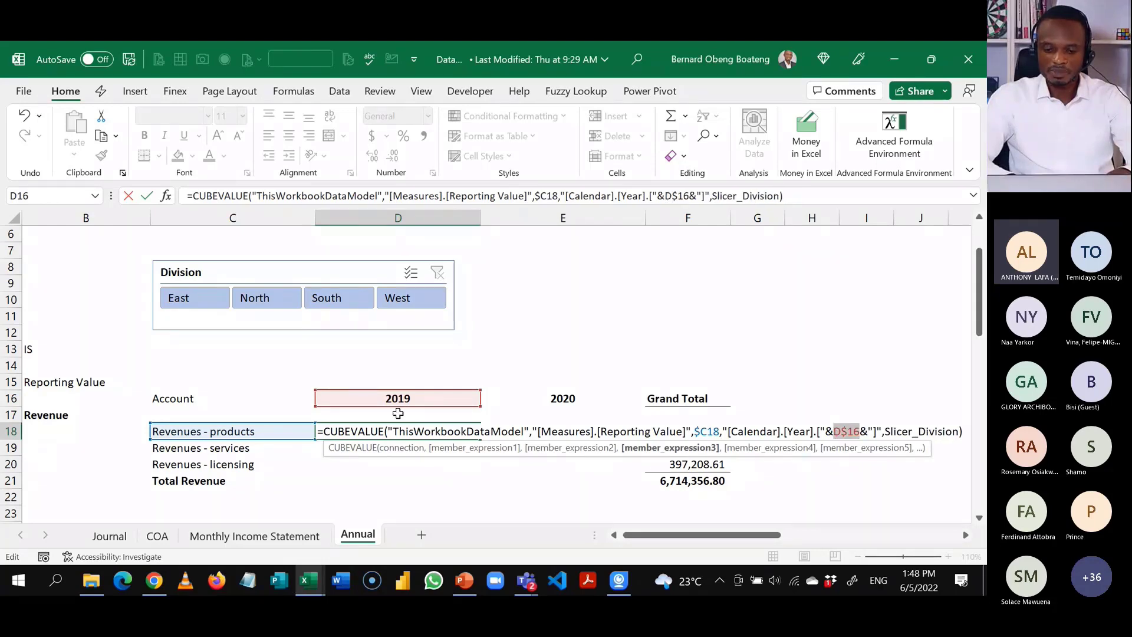
pyautogui.press('Return')
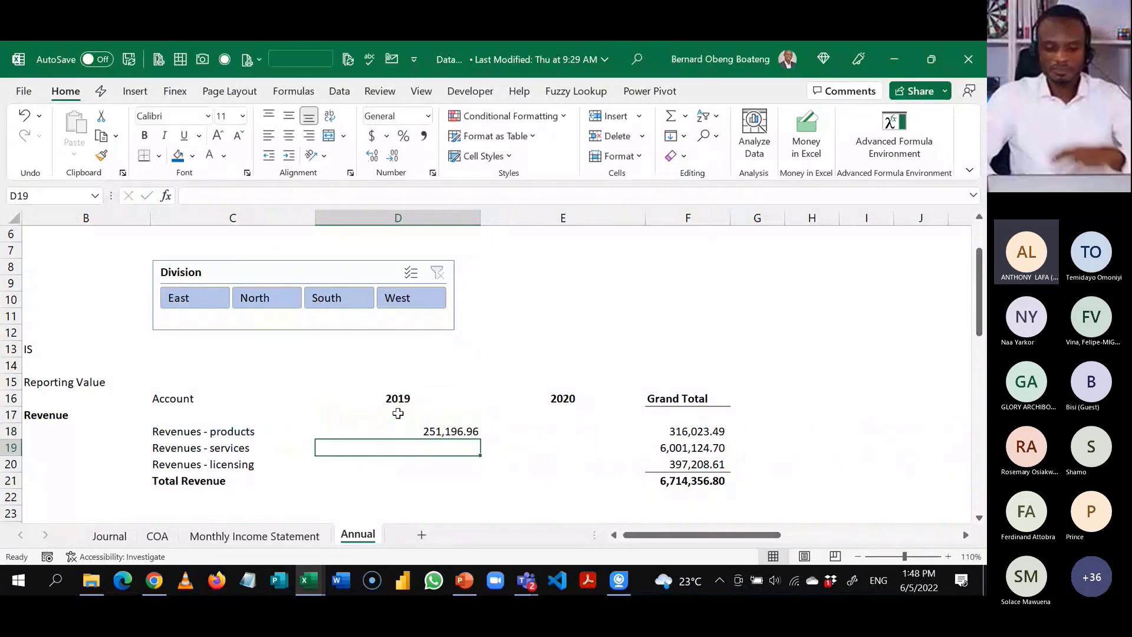
# Fill the Revenues - products formula from D18 across to the 2020 cell E18.
pyautogui.press('Up')
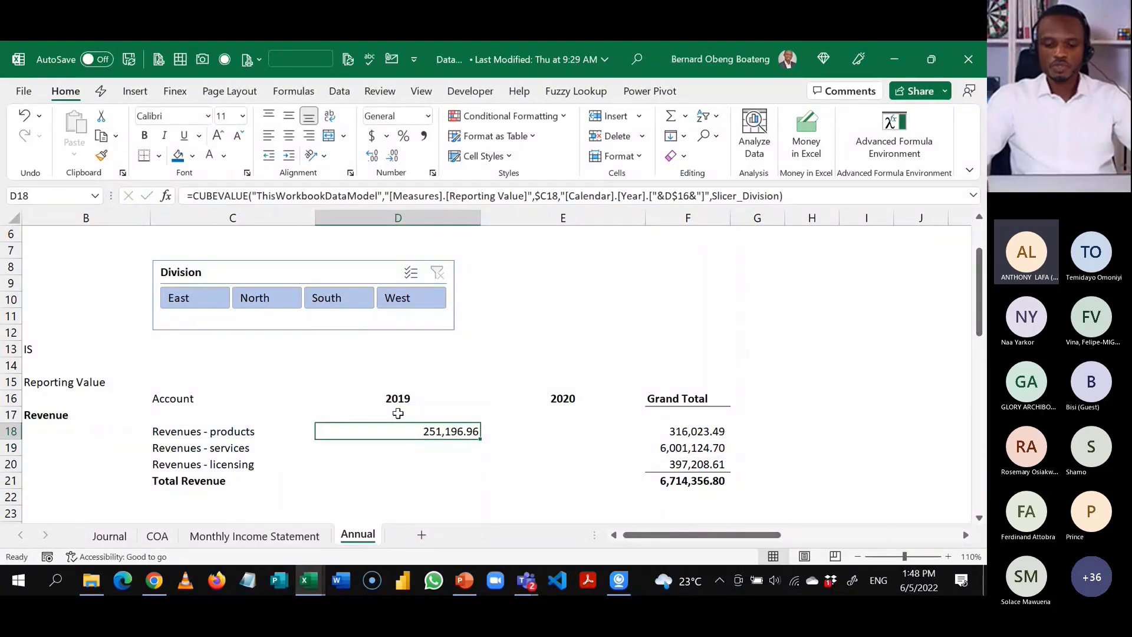
pyautogui.hotkey('shift', 'Right')
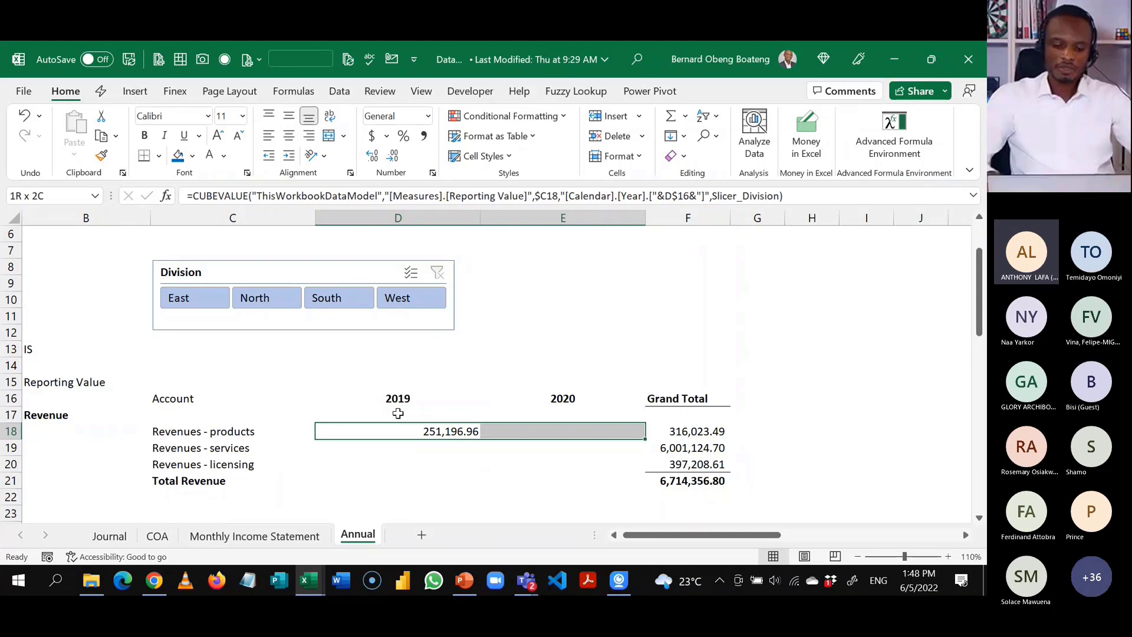
pyautogui.hotkey('ctrl', 'r')
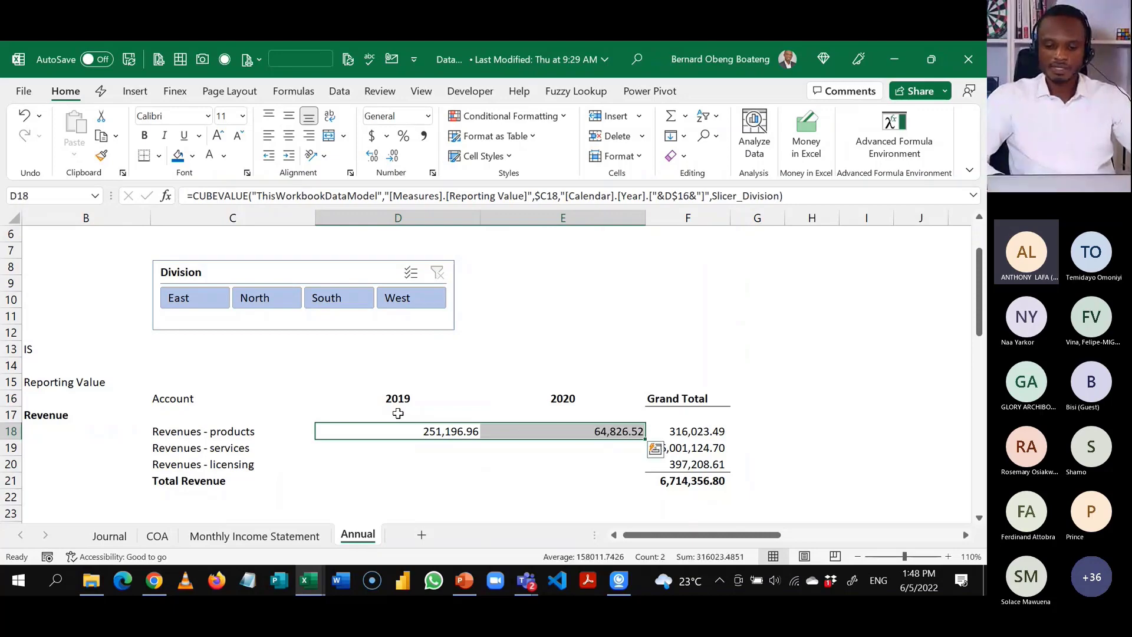
# Clear the old Grand Total formulas for the three revenue accounts in F18:F20, and return to F18.
pyautogui.click(675, 427)
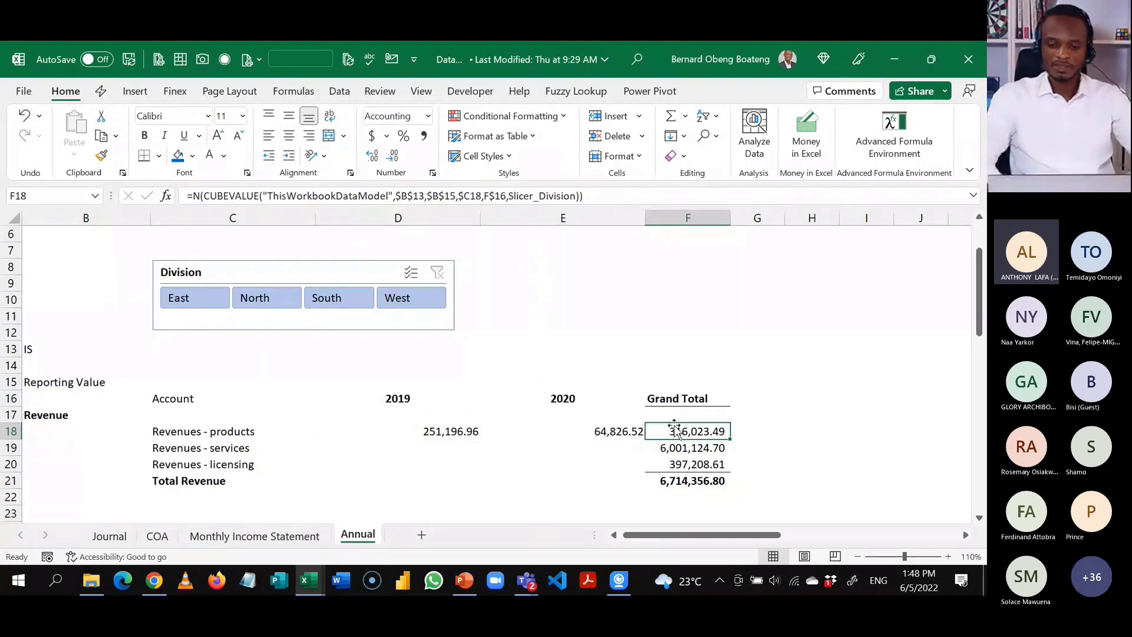
pyautogui.hotkey('shift', 'Down')
pyautogui.hotkey('shift', 'Down')
pyautogui.press('Delete')
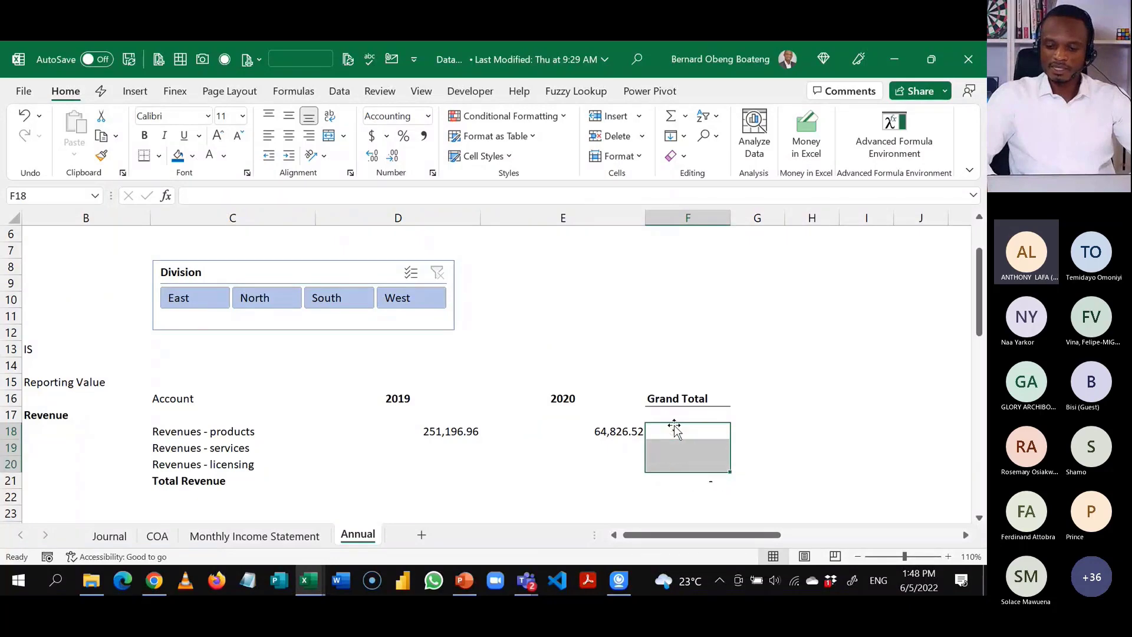
pyautogui.press('Up')
pyautogui.press('Down')
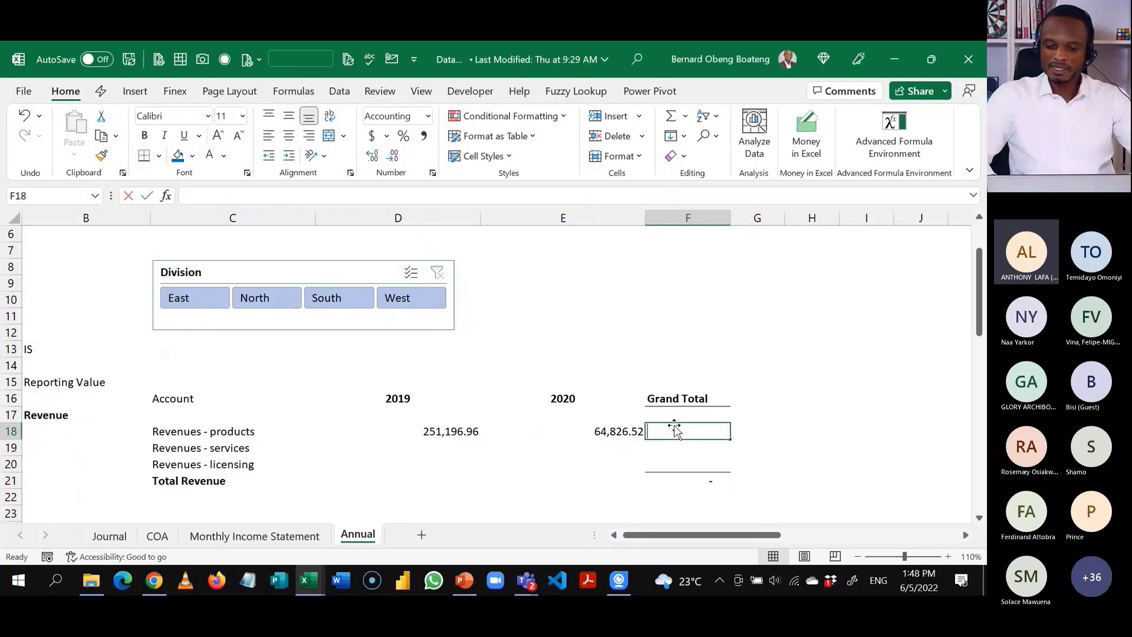
# Sum the 2019 and 2020 values of Revenues - products in F18 as its Grand Total, and return to D18.
pyautogui.hotkey('alt', '=')
pyautogui.press('Return')
pyautogui.press('Up')
pyautogui.press('Left')
pyautogui.press('Left')
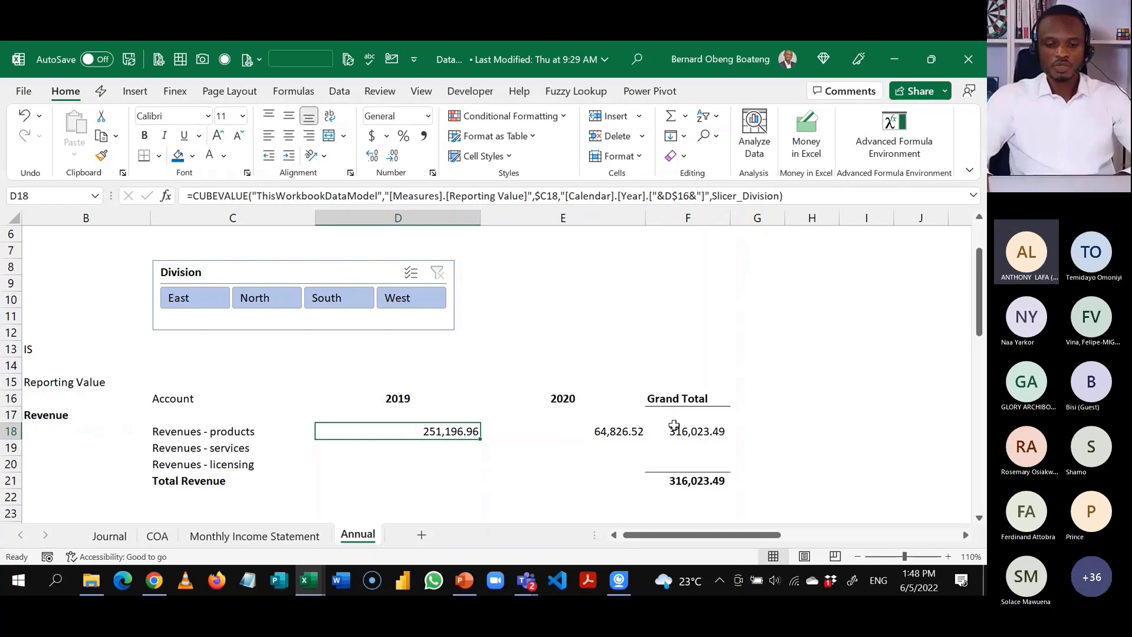
# Look over the Revenue and Direct Costs rows below D18 to see which account rows still lack the formulas.
pyautogui.press('Down')
pyautogui.press('Down')
pyautogui.press('Down')
pyautogui.press('Down')
pyautogui.press('Down')
pyautogui.press('Down')
pyautogui.press('Down')
pyautogui.press('Down')
pyautogui.press('Down')
pyautogui.press('Down')
pyautogui.press('Down')
pyautogui.press('Down')
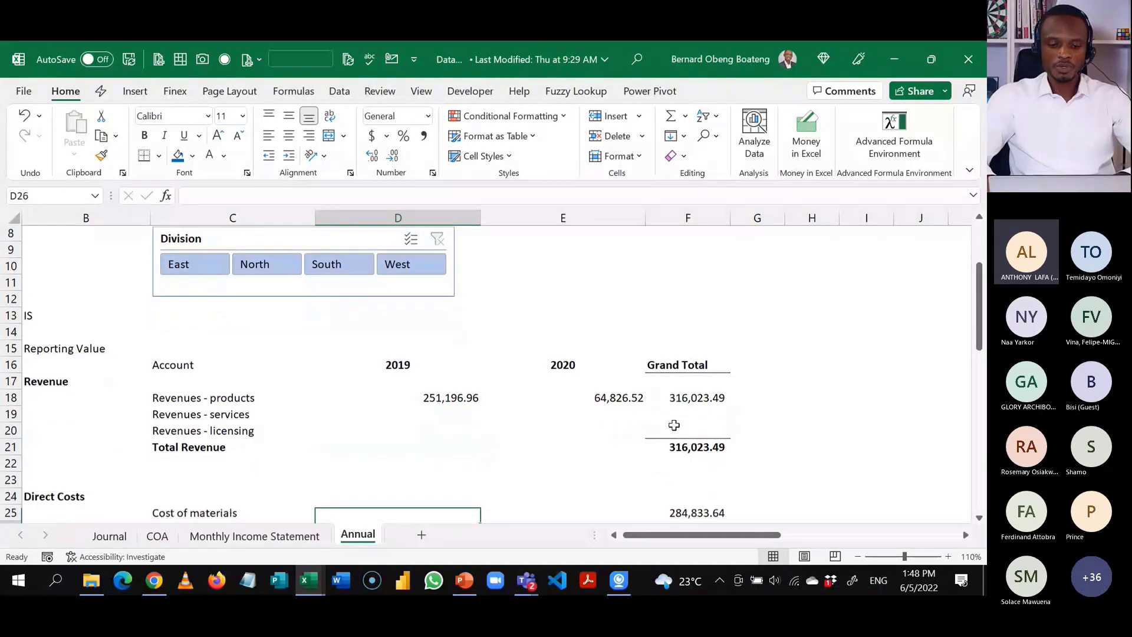
pyautogui.press('Up')
pyautogui.press('Up')
pyautogui.press('Up')
pyautogui.press('Up')
pyautogui.press('Up')
pyautogui.press('Up')
pyautogui.press('Up')
pyautogui.press('Up')
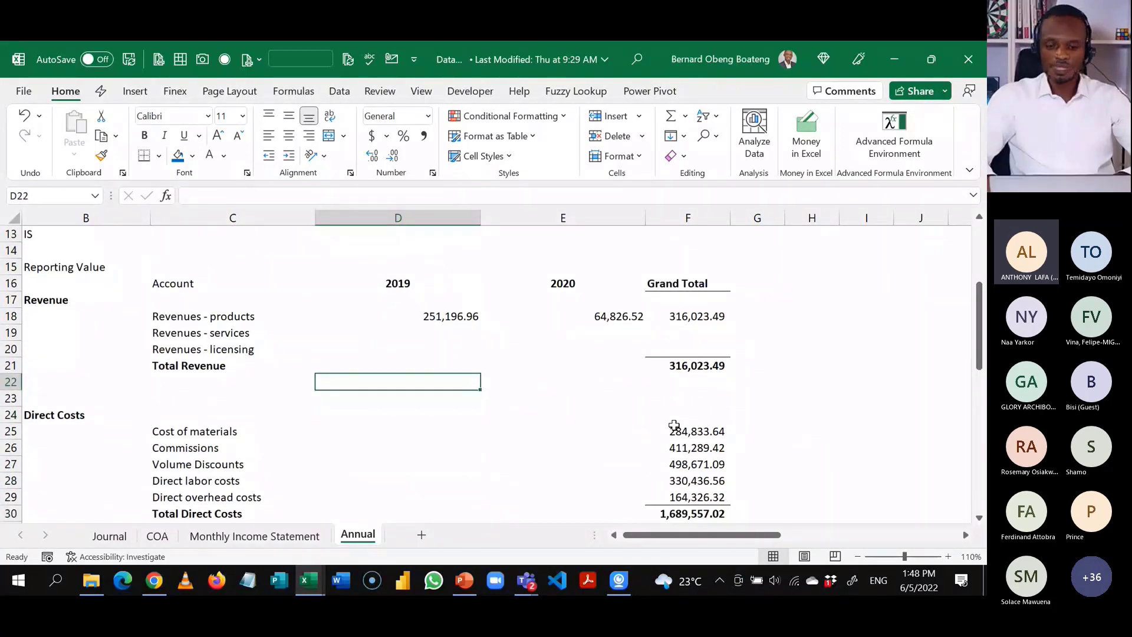
pyautogui.press('Up')
pyautogui.press('Up')
pyautogui.press('Up')
pyautogui.press('Up')
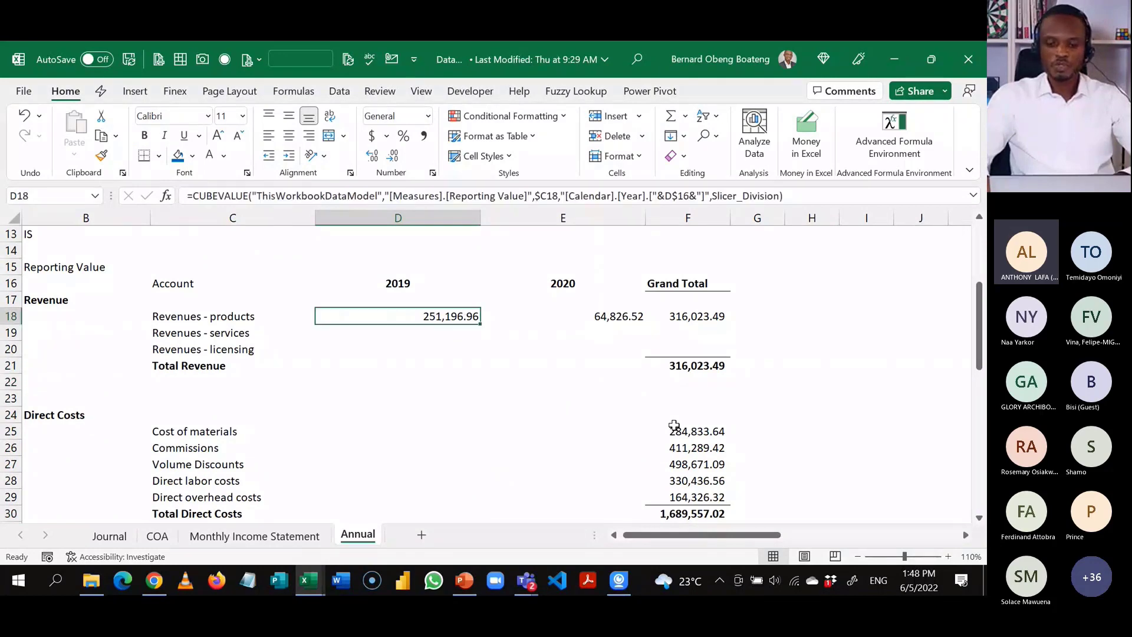
pyautogui.hotkey('shift', 'Right')
pyautogui.hotkey('shift', 'Right')
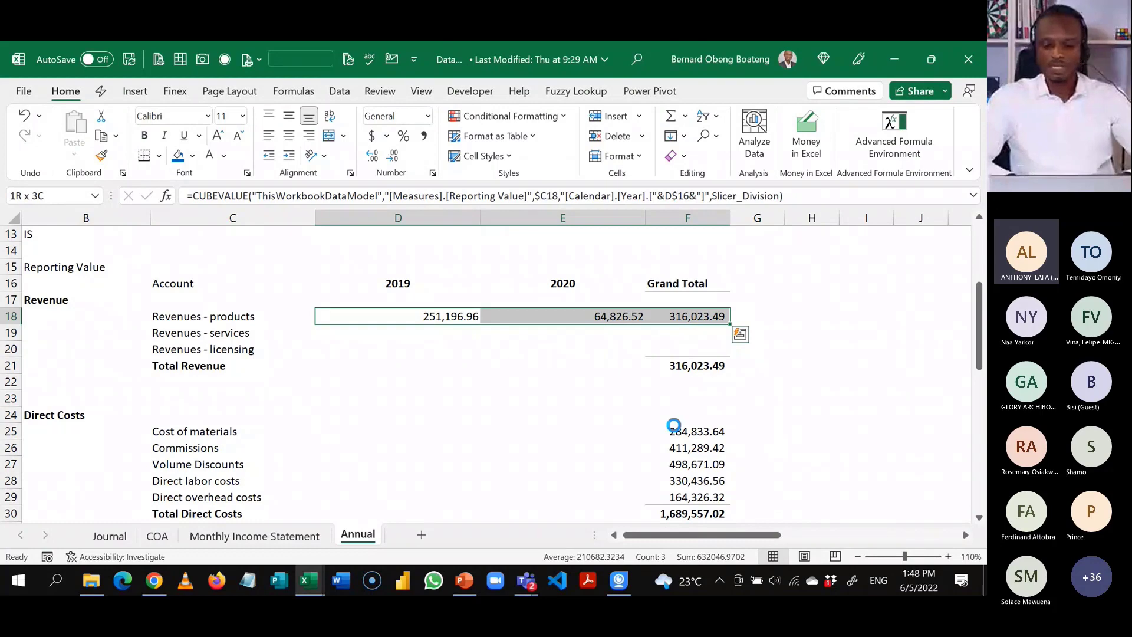
pyautogui.hotkey('ctrl', 'c')
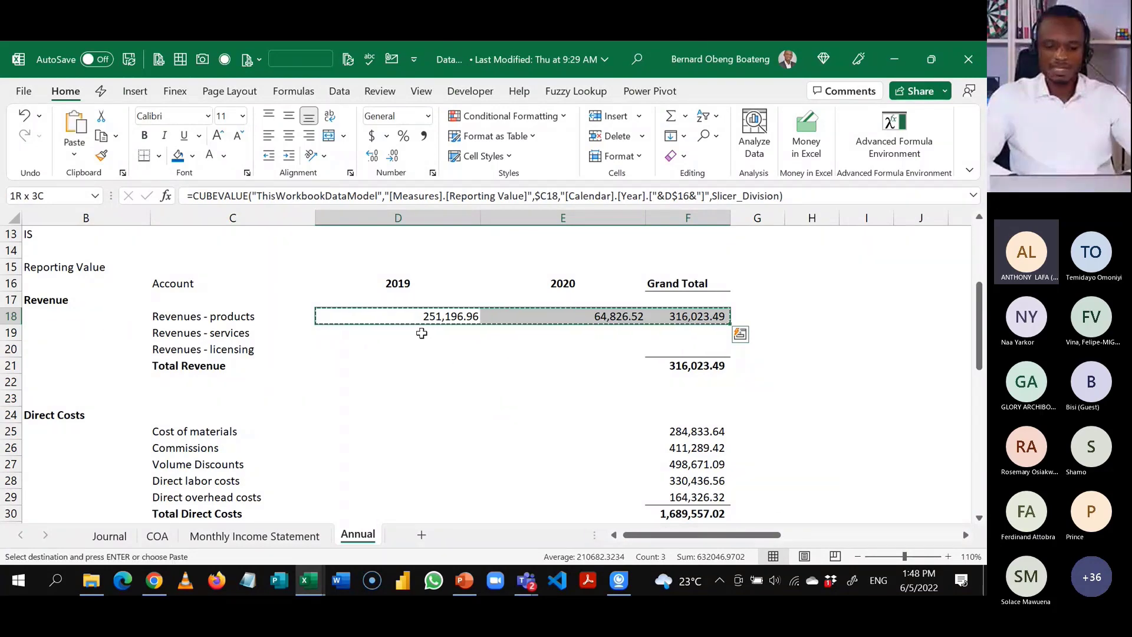
pyautogui.moveTo(422, 334)
pyautogui.mouseDown()
pyautogui.moveTo(444, 345)
pyautogui.moveTo(653, 343)
pyautogui.mouseUp()
pyautogui.keyDown('ctrl'); pyautogui.click(378, 434); pyautogui.keyUp('ctrl')
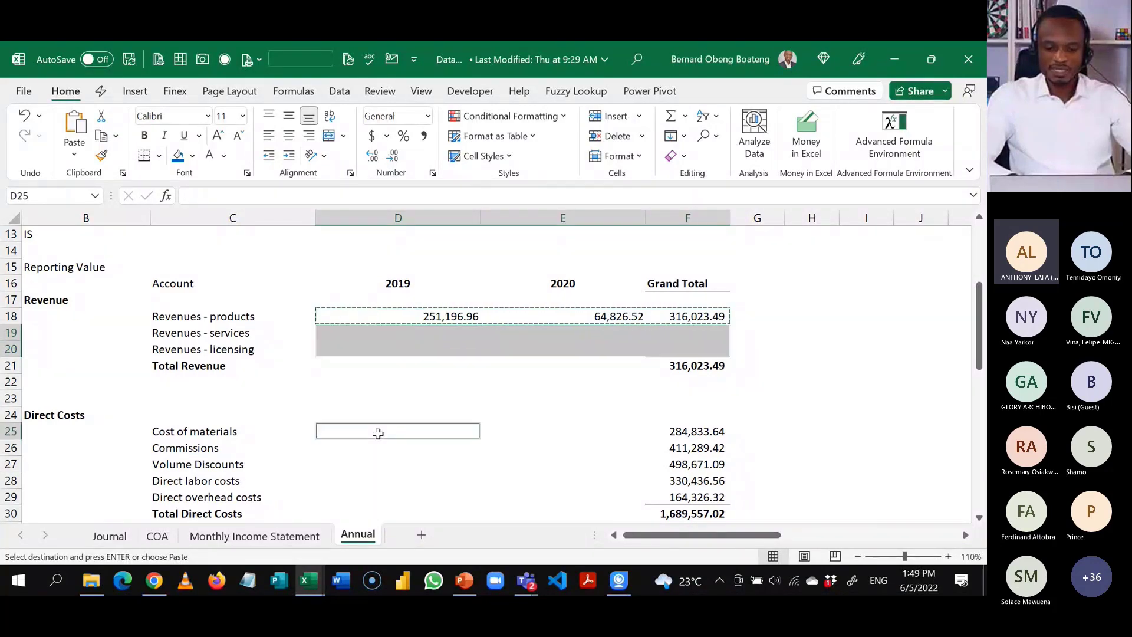
pyautogui.moveTo(378, 434)
pyautogui.mouseDown()
pyautogui.moveTo(498, 445)
pyautogui.moveTo(517, 498)
pyautogui.mouseUp()
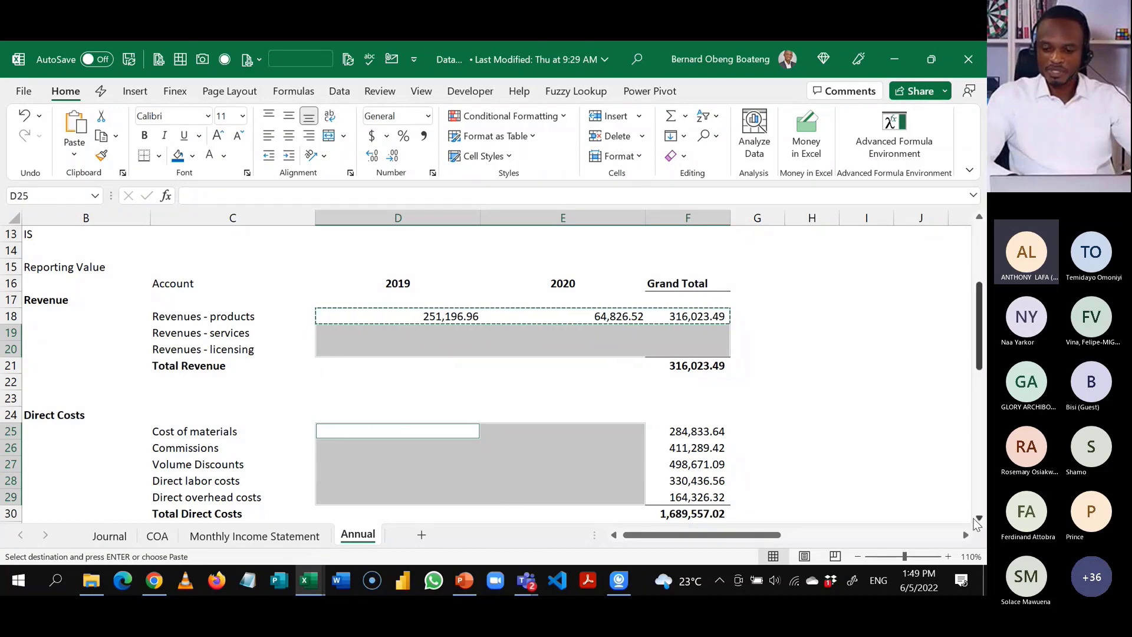
pyautogui.press('Escape')
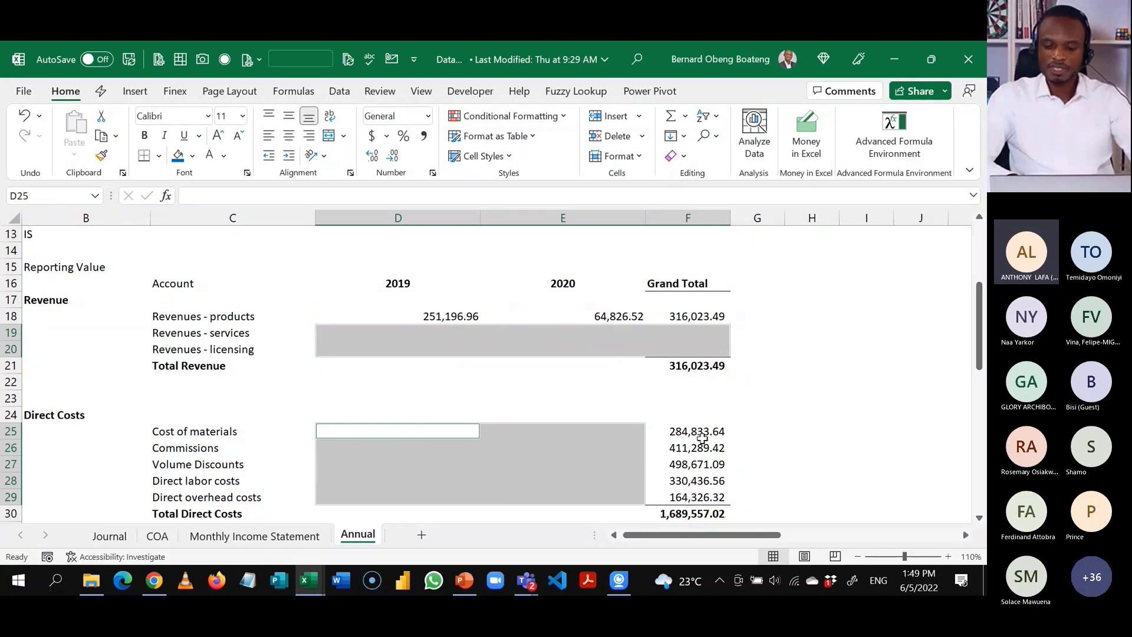
pyautogui.moveTo(699, 434); pyautogui.dragTo(697, 463)
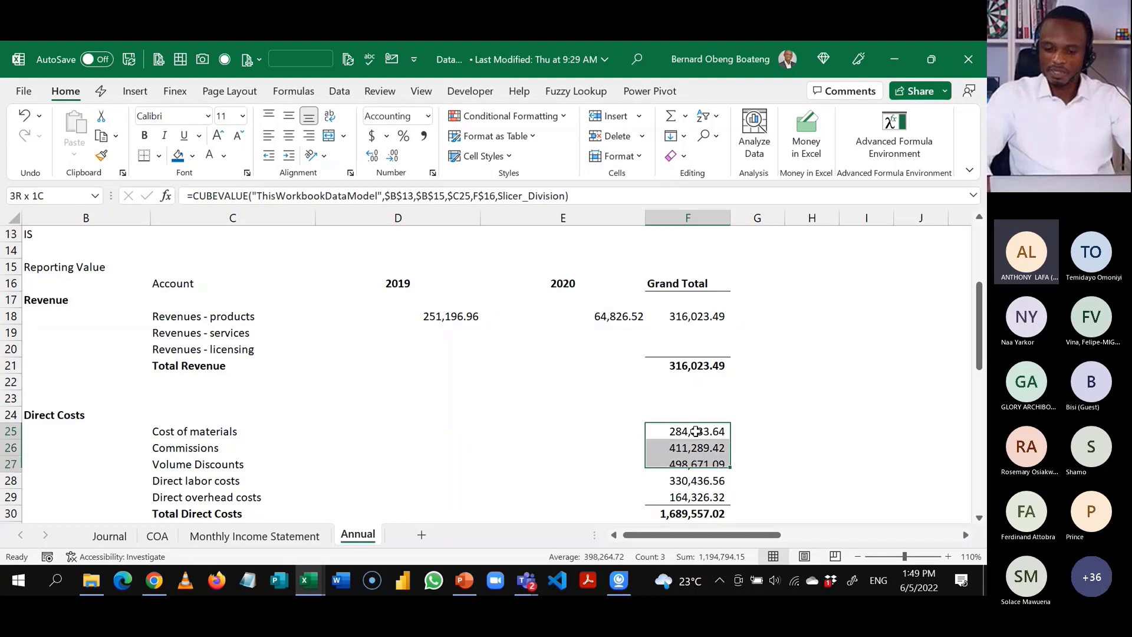
pyautogui.hotkey('shift', 'Down')
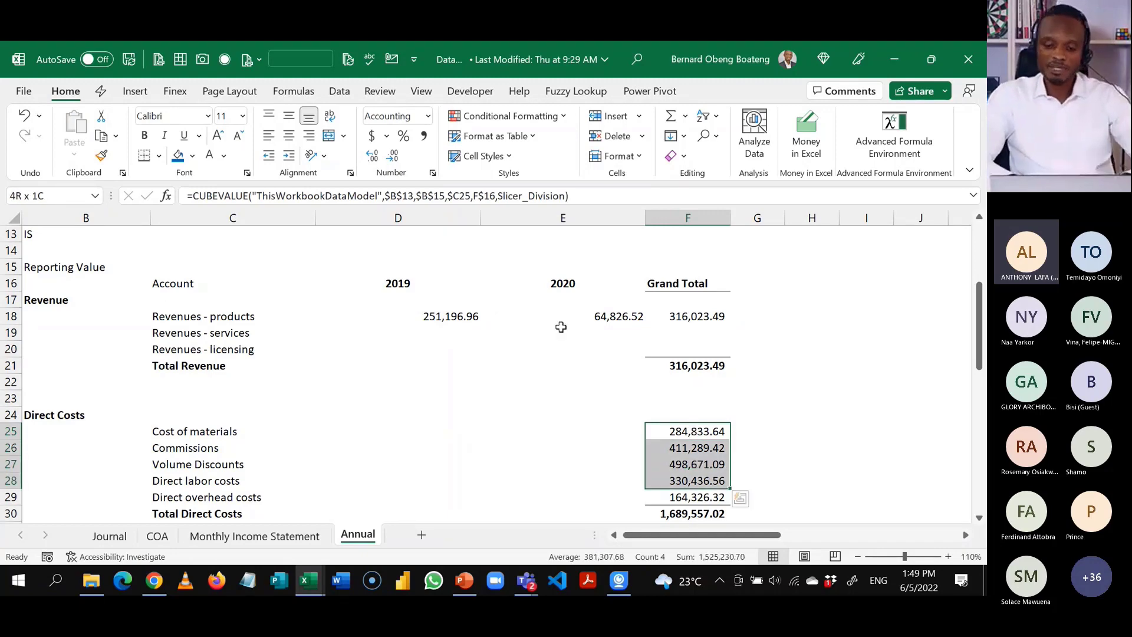
# Copy the Revenues - products formulas in D18:F18.
pyautogui.click(430, 317)
pyautogui.moveTo(430, 316); pyautogui.dragTo(673, 313)
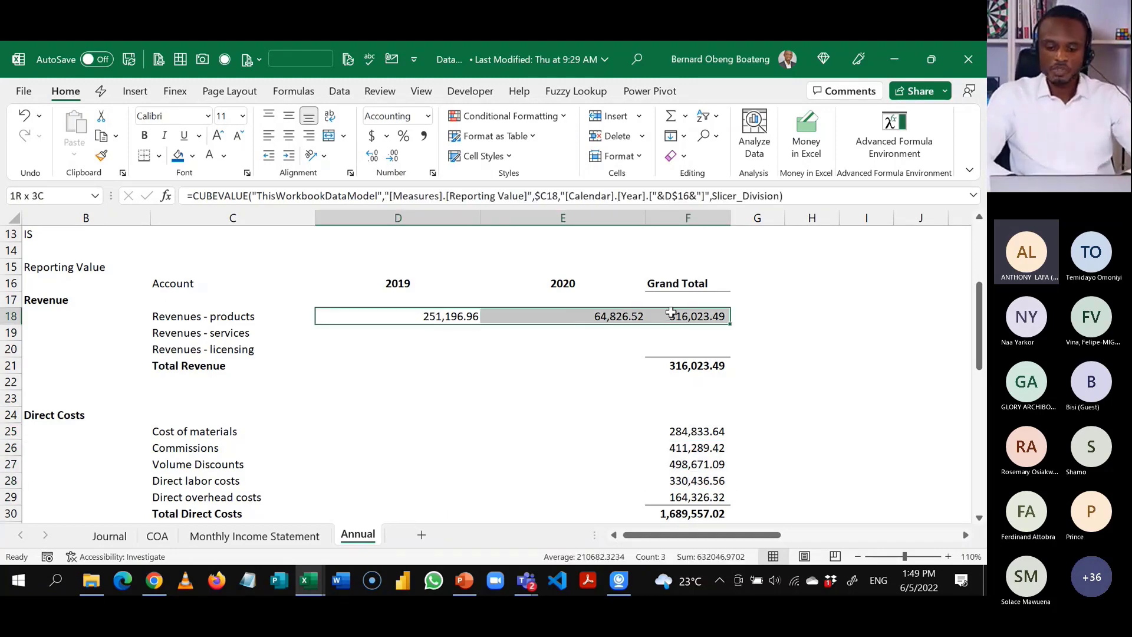
pyautogui.hotkey('ctrl', 'c')
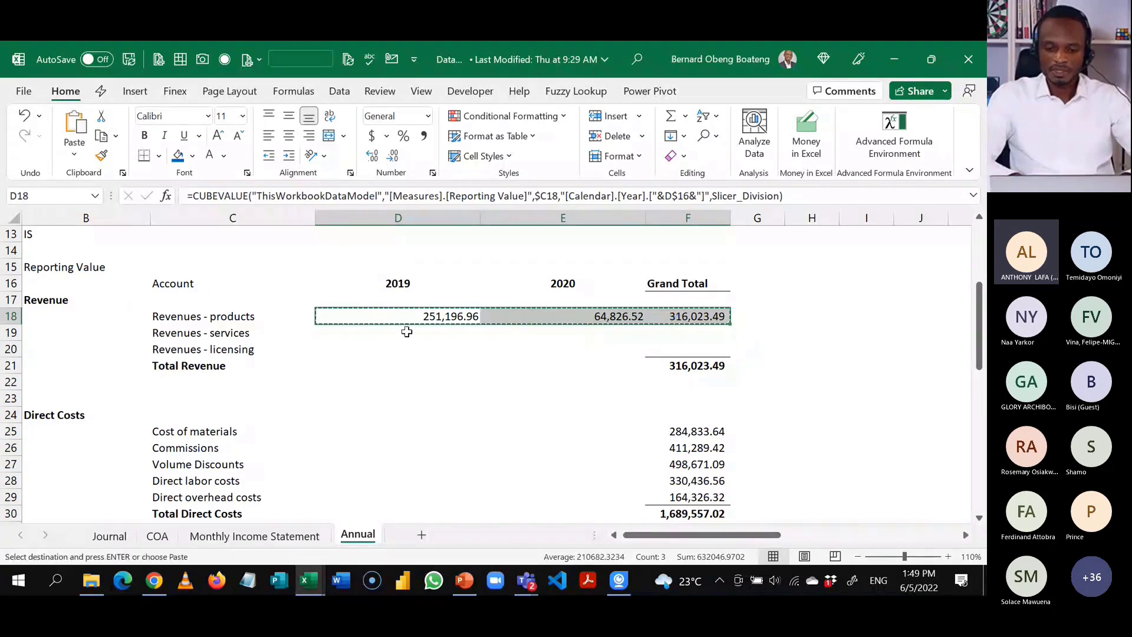
pyautogui.moveTo(404, 333); pyautogui.dragTo(678, 350)
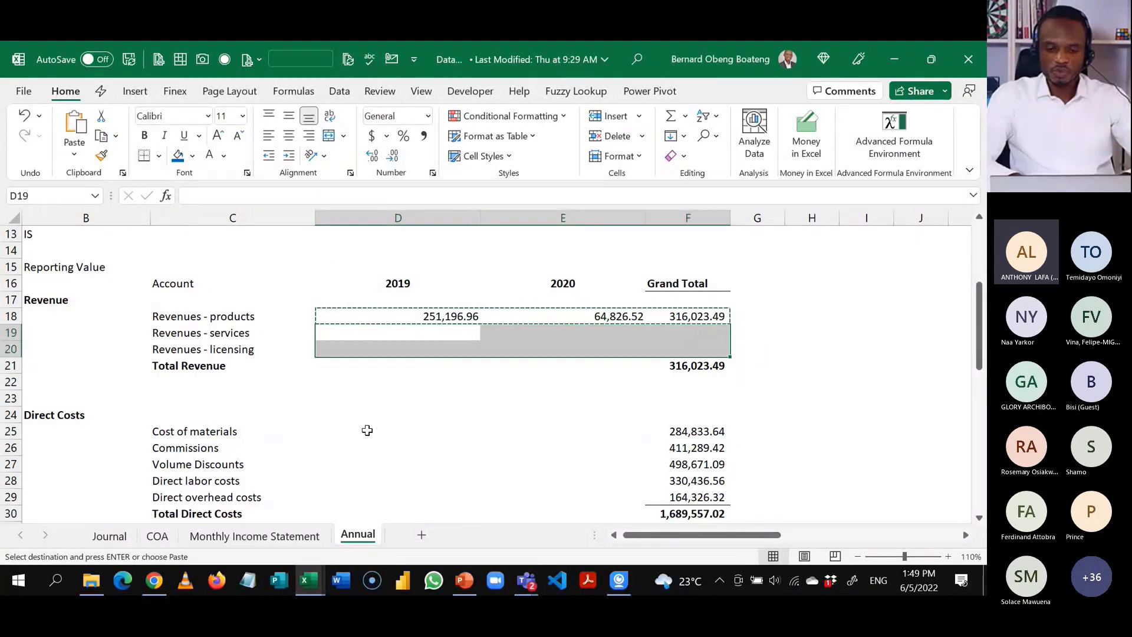
pyautogui.keyDown('ctrl'); pyautogui.moveTo(366, 431); pyautogui.dragTo(678, 489); pyautogui.keyUp('ctrl')
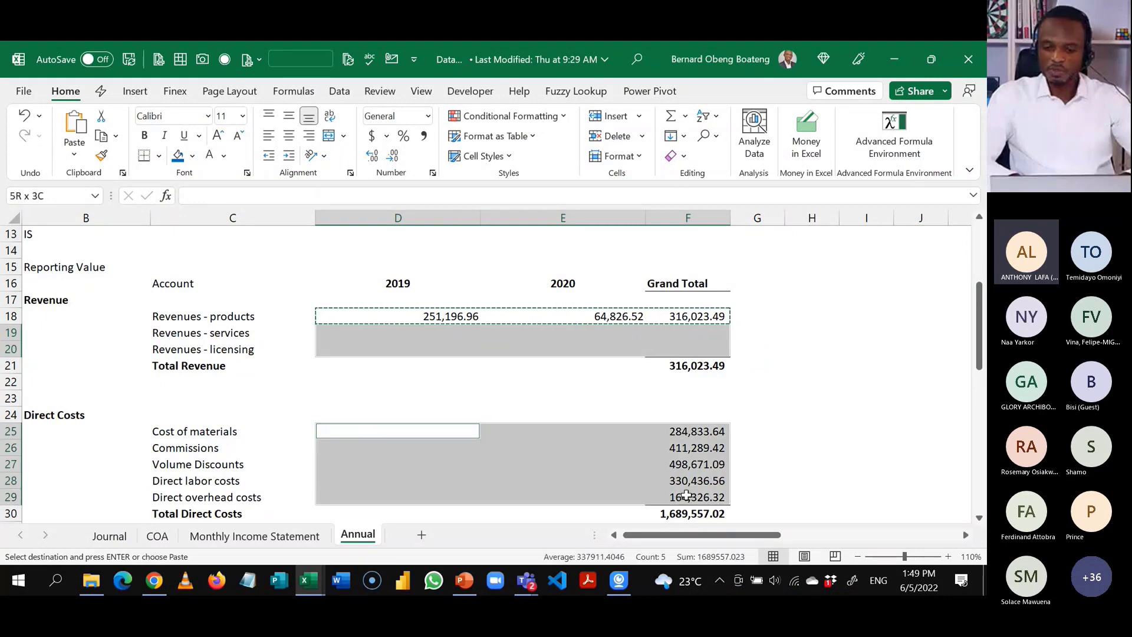
pyautogui.moveTo(982, 361); pyautogui.dragTo(977, 424)
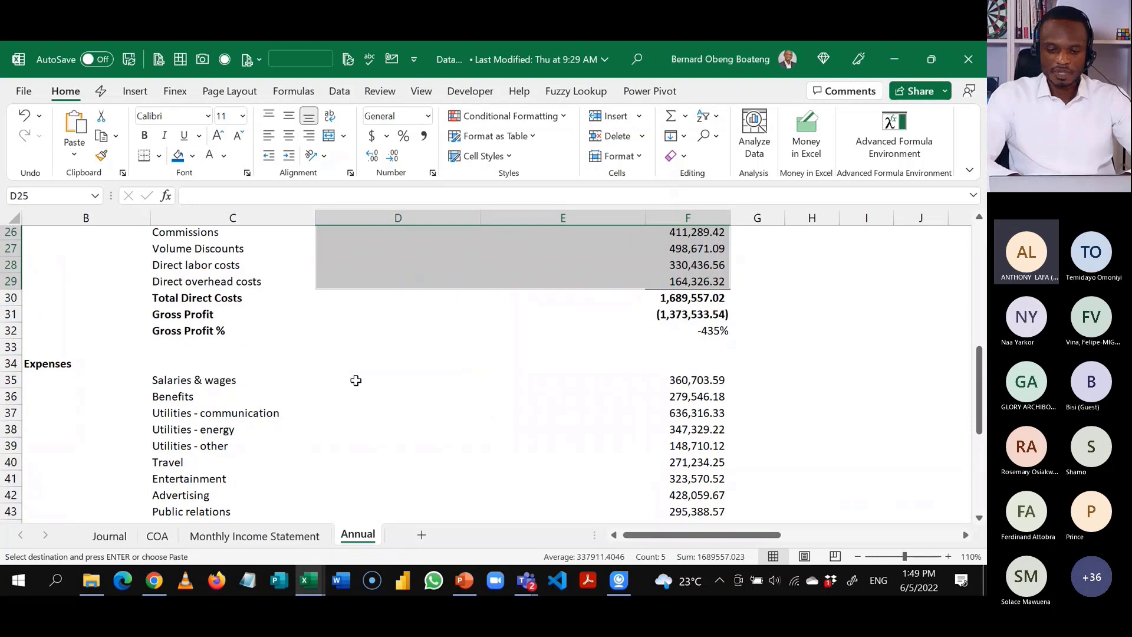
pyautogui.moveTo(355, 381)
pyautogui.mouseDown()
pyautogui.moveTo(429, 427)
pyautogui.moveTo(417, 392)
pyautogui.moveTo(399, 382)
pyautogui.mouseUp()
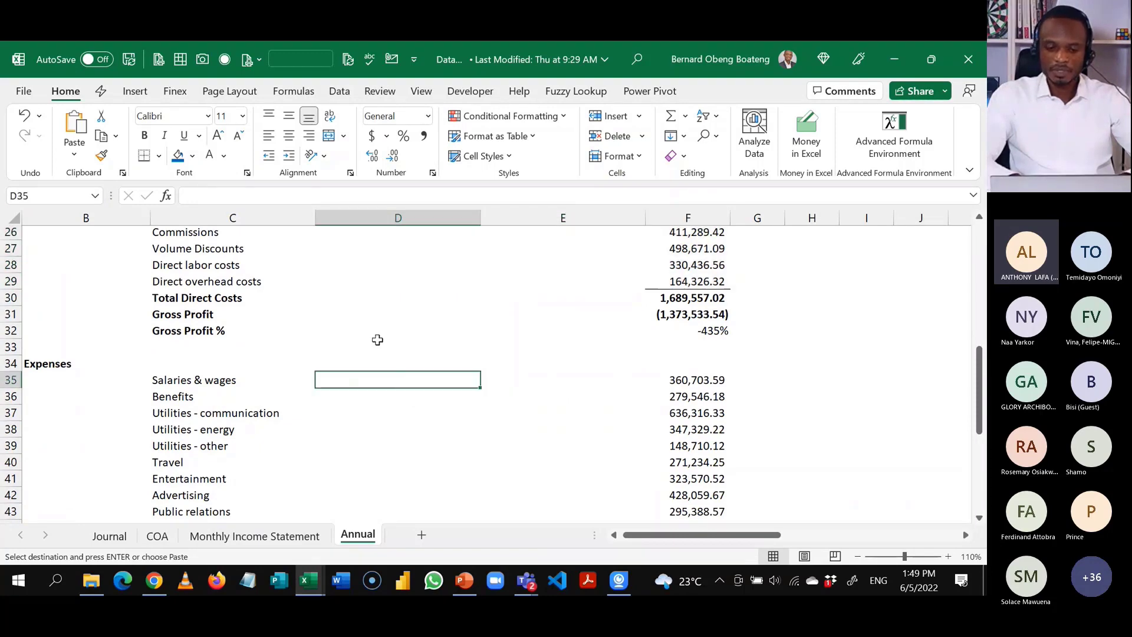
# Paste only the copied formulas into the remaining revenue, direct cost and expense accounts: D19:F20, D25:F29 and D35:F44.
pyautogui.moveTo(977, 365); pyautogui.dragTo(979, 269)
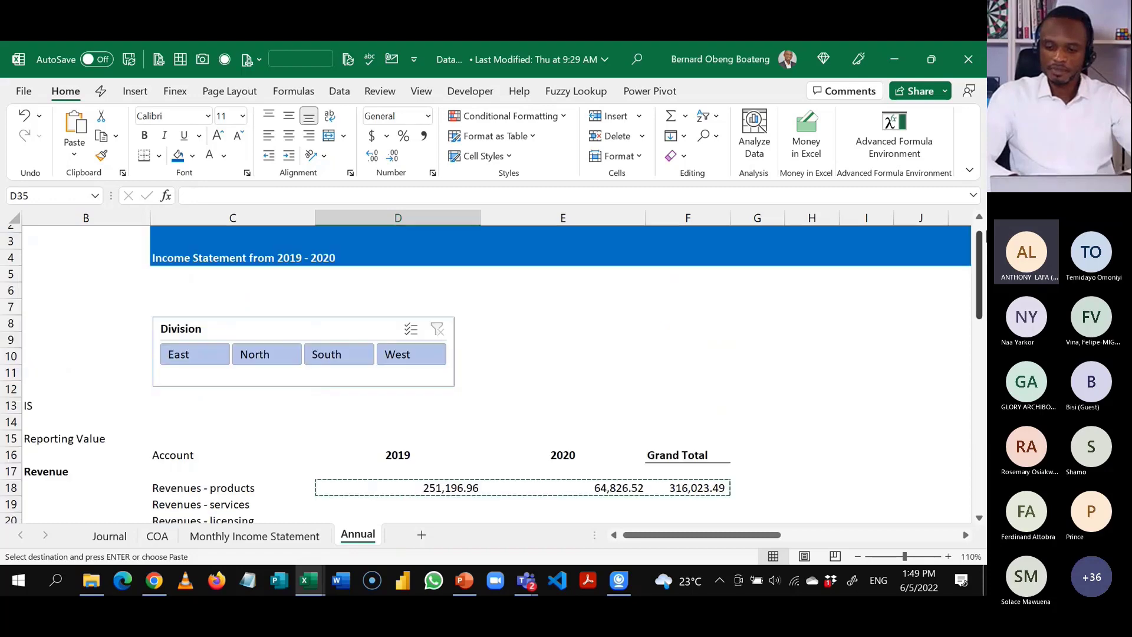
pyautogui.click(979, 519)
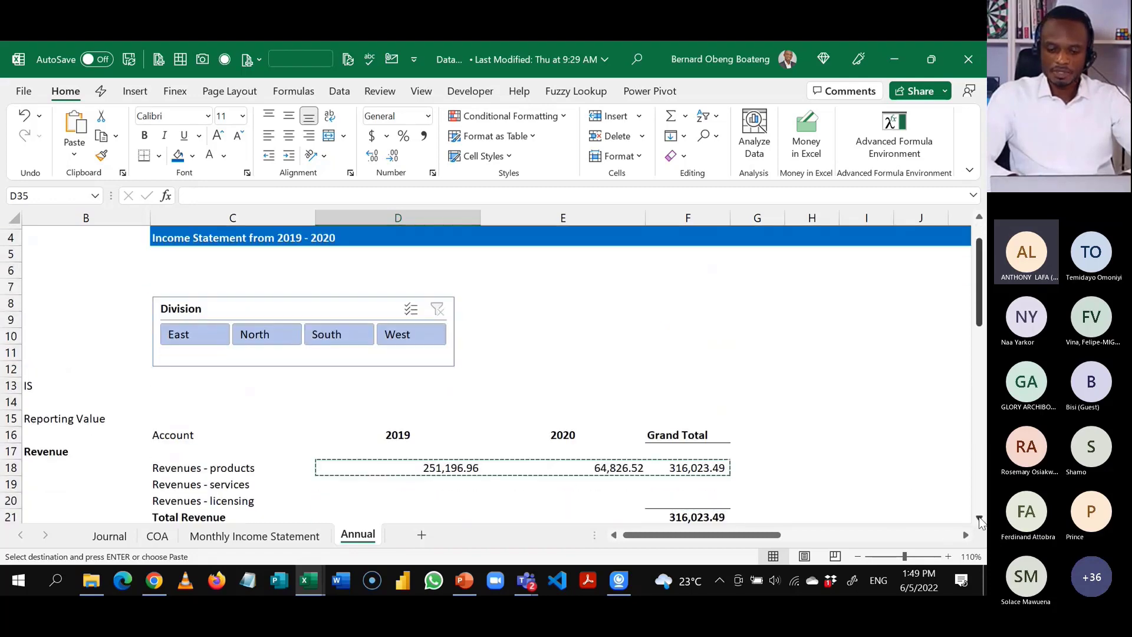
pyautogui.click(979, 519)
pyautogui.click(979, 518)
pyautogui.moveTo(425, 450); pyautogui.dragTo(663, 465)
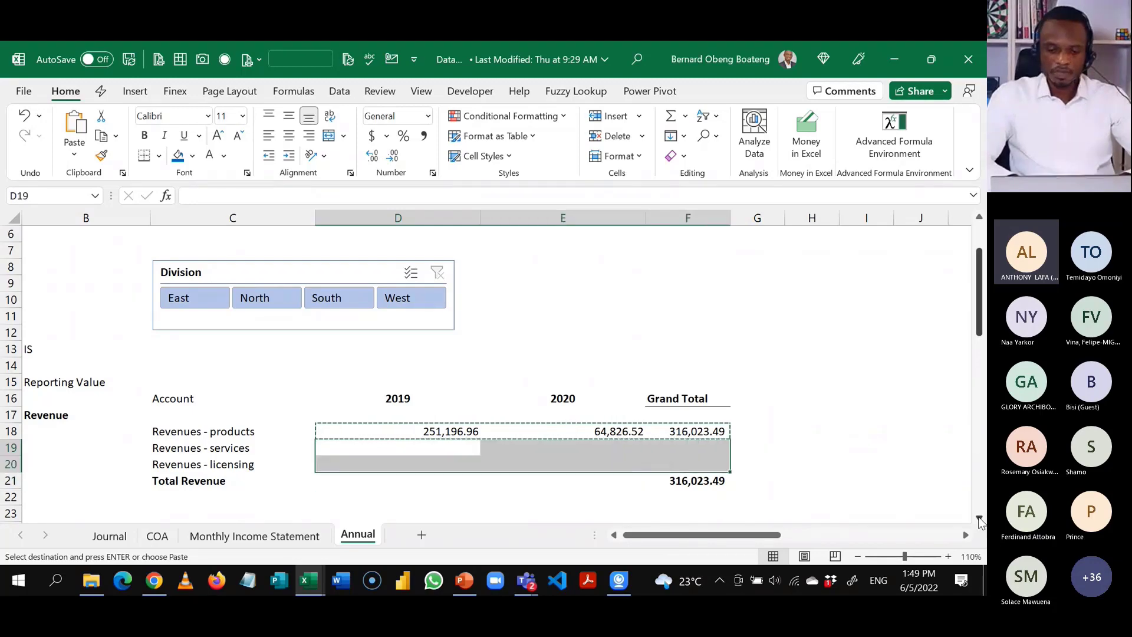
pyautogui.scroll(-3, 980, 519)
pyautogui.moveTo(413, 414); pyautogui.dragTo(654, 481)
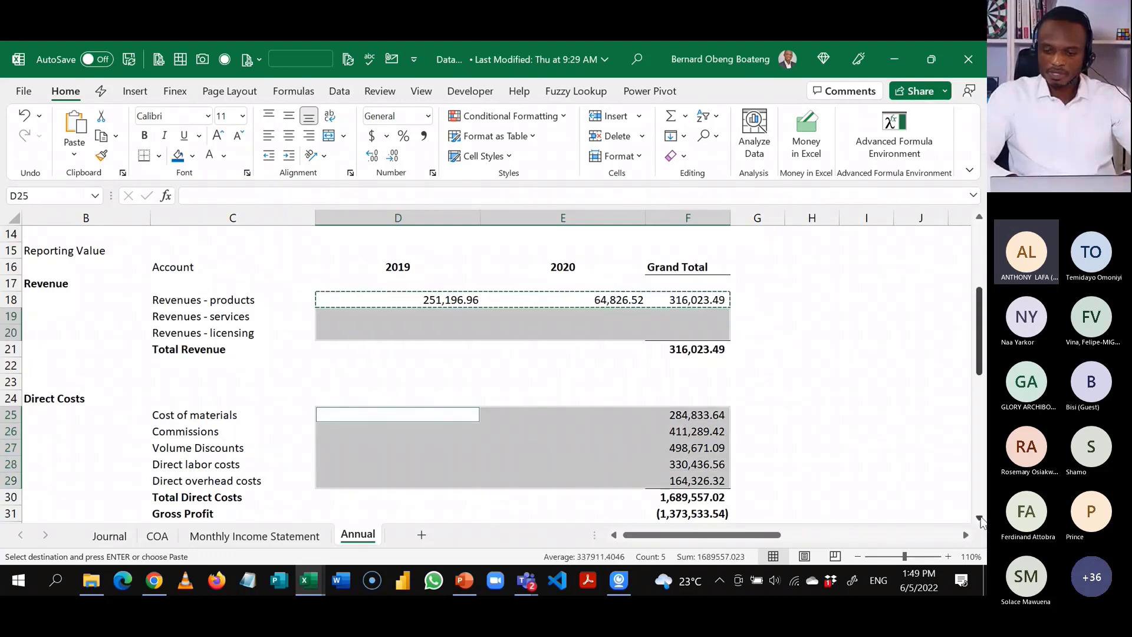
pyautogui.scroll(-4, 979, 518)
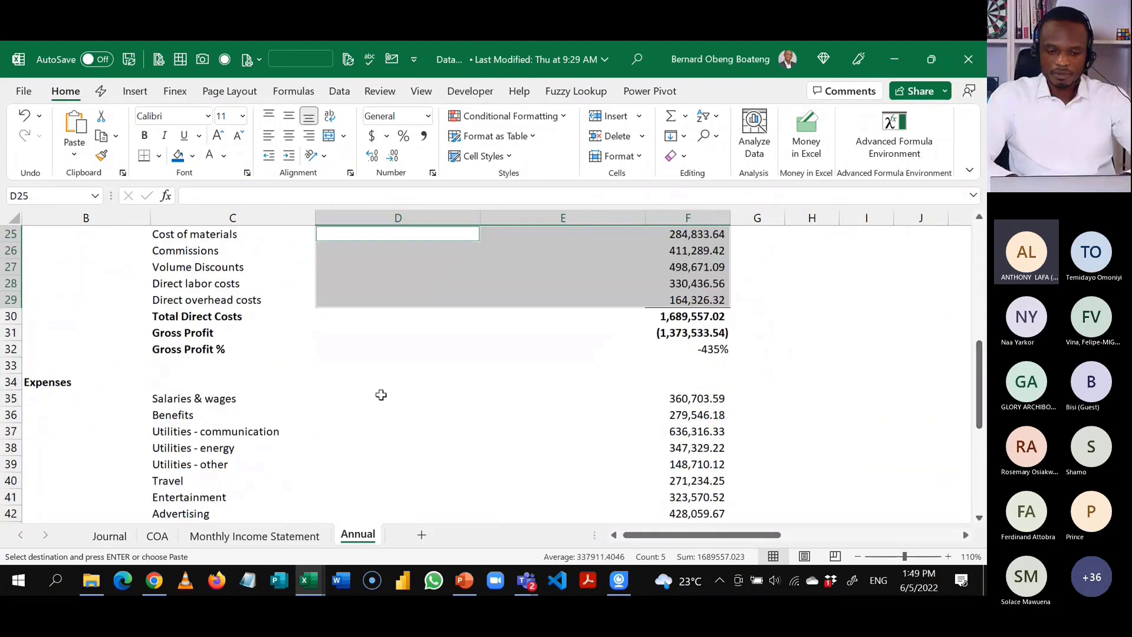
pyautogui.click(364, 399)
pyautogui.moveTo(364, 399); pyautogui.dragTo(667, 466)
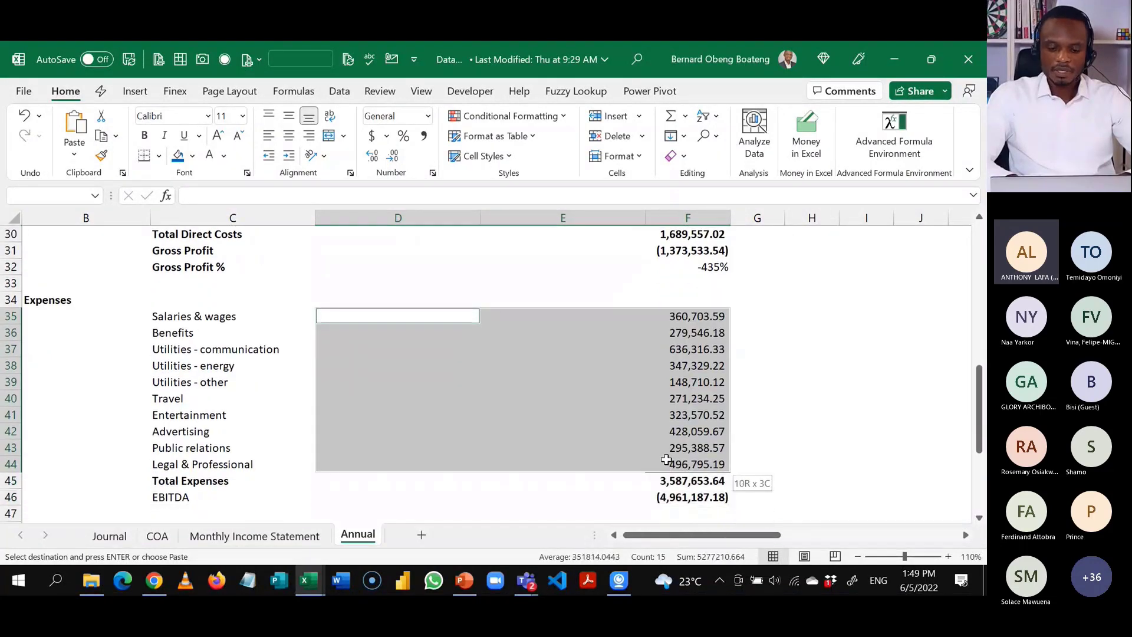
pyautogui.hotkey('ctrl', 'alt', 'v')
pyautogui.press('f')
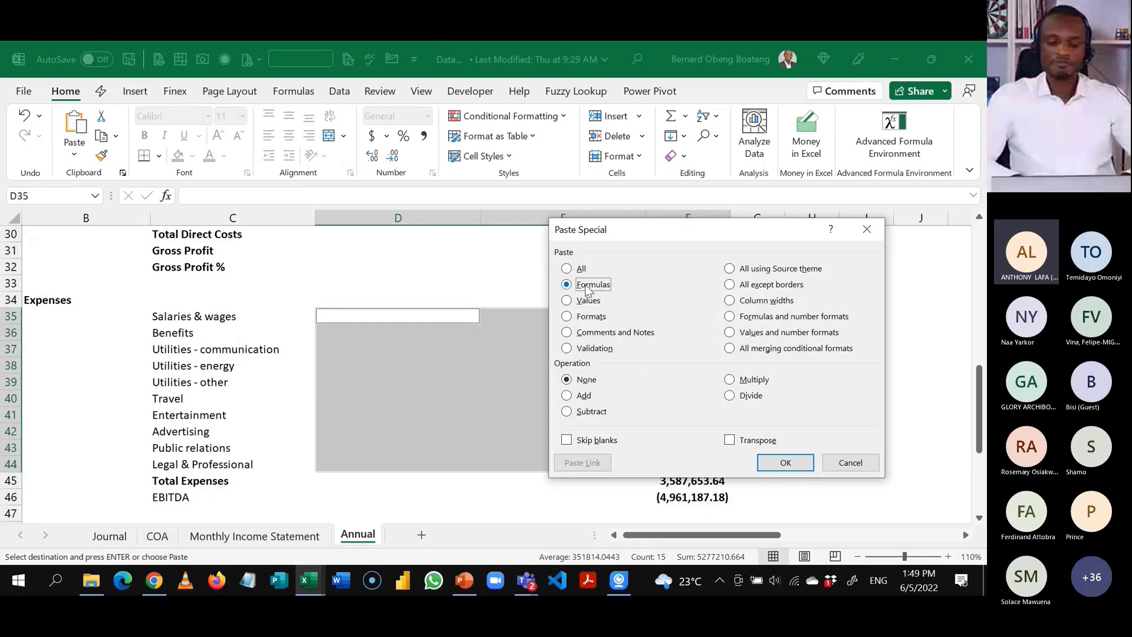
pyautogui.press('Return')
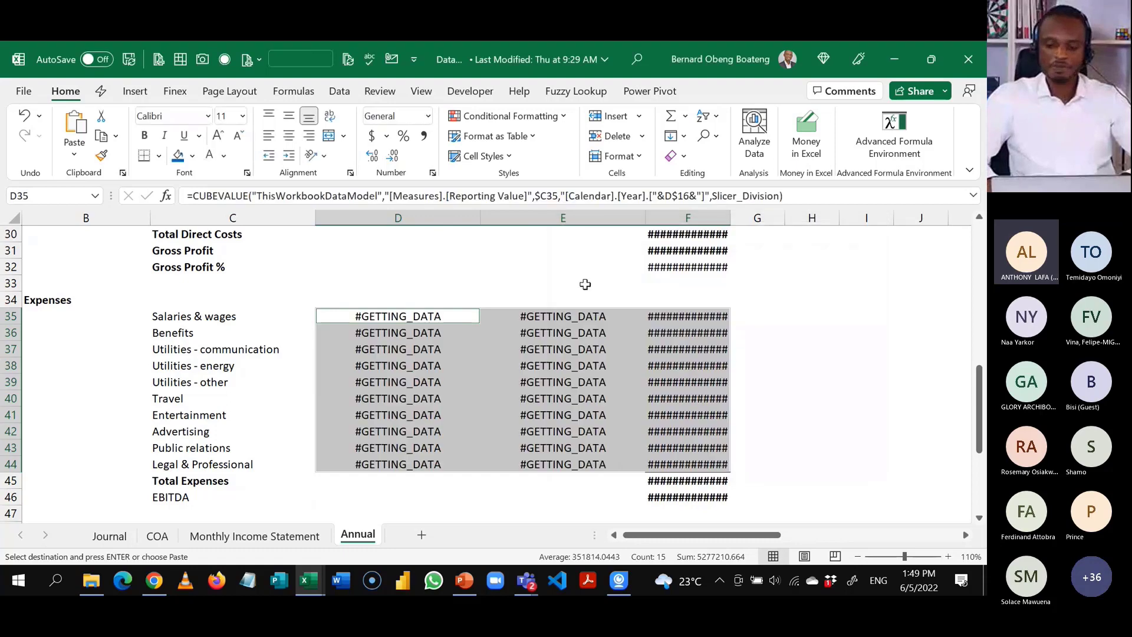
# Review the pasted figures from Expenses up through Direct Costs to Revenue, and cancel the copy selection.
pyautogui.press('Up')
pyautogui.press('Up')
pyautogui.press('Up')
pyautogui.press('Up')
pyautogui.press('Up')
pyautogui.press('Up')
pyautogui.press('Up')
pyautogui.press('Up')
pyautogui.press('Up')
pyautogui.press('Up')
pyautogui.press('Up')
pyautogui.press('Up')
pyautogui.press('Up')
pyautogui.press('Up')
pyautogui.press('Up')
pyautogui.press('Up')
pyautogui.press('Up')
pyautogui.press('Up')
pyautogui.press('Up')
pyautogui.press('Up')
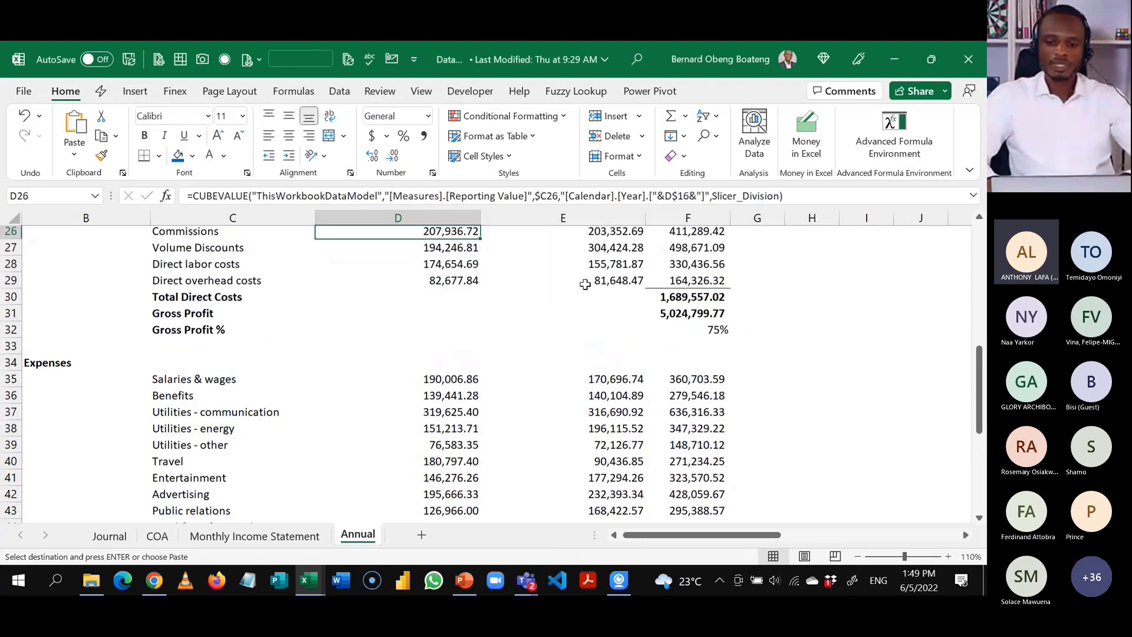
pyautogui.press('Up')
pyautogui.press('Up')
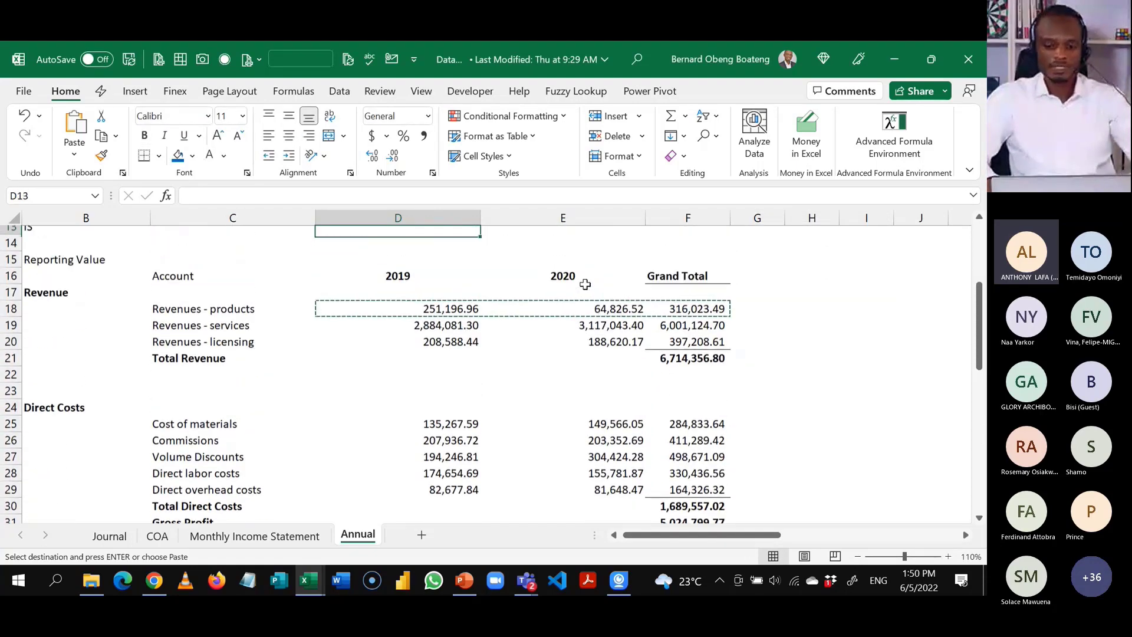
pyautogui.press('Escape')
pyautogui.press('Down')
pyautogui.press('Down')
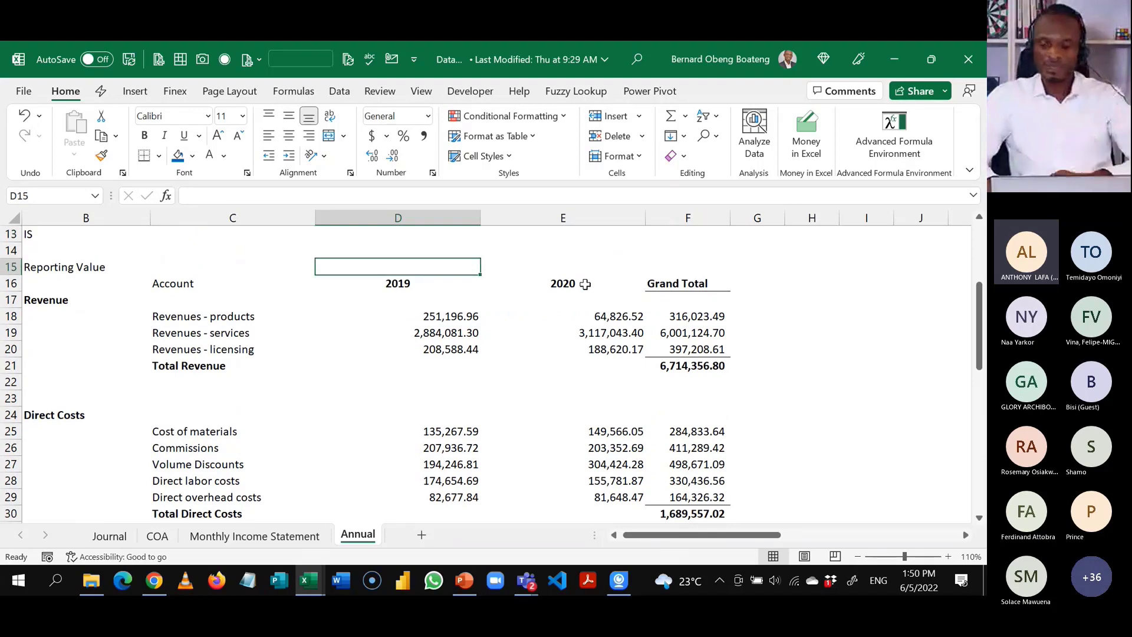
# Inspect the formulas for Revenues - licensing in D20 and F20 and for the Total Revenue cell F21.
pyautogui.press('Down')
pyautogui.press('Down')
pyautogui.press('Down')
pyautogui.press('Down')
pyautogui.press('Down')
pyautogui.press('Down')
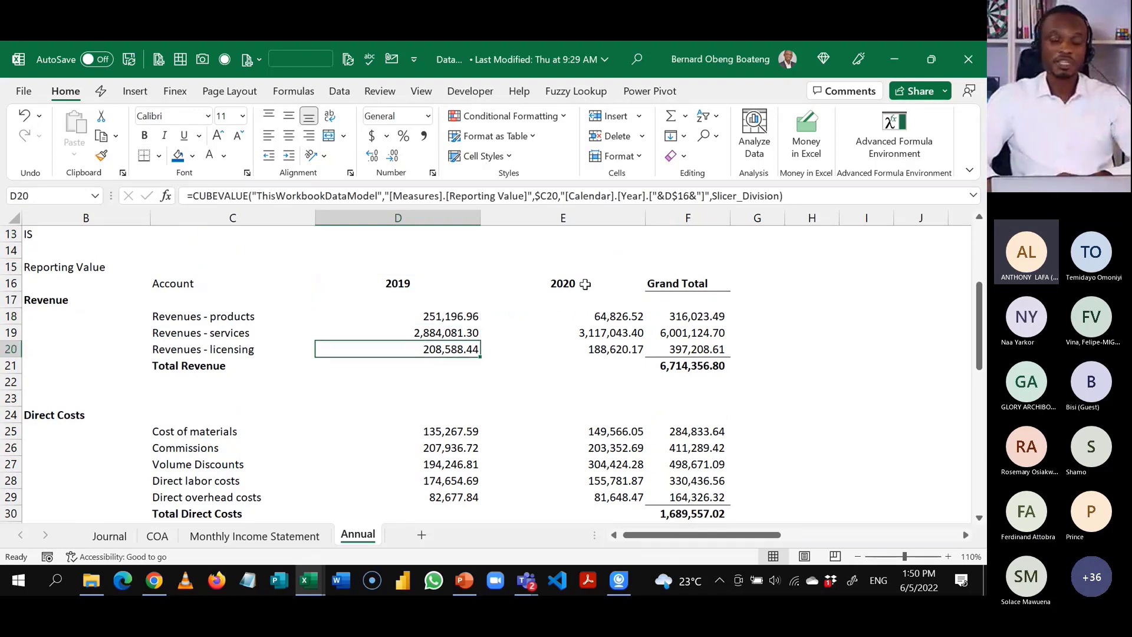
pyautogui.press('Right')
pyautogui.press('Right')
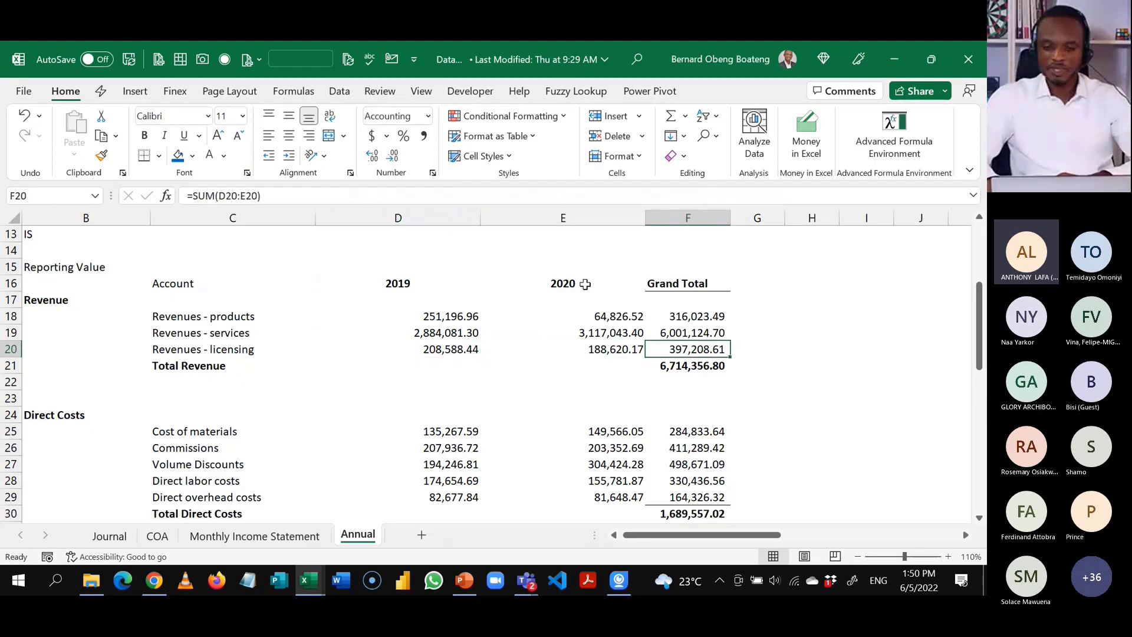
pyautogui.press('Up')
pyautogui.press('Down')
pyautogui.press('Down')
pyautogui.press('Down')
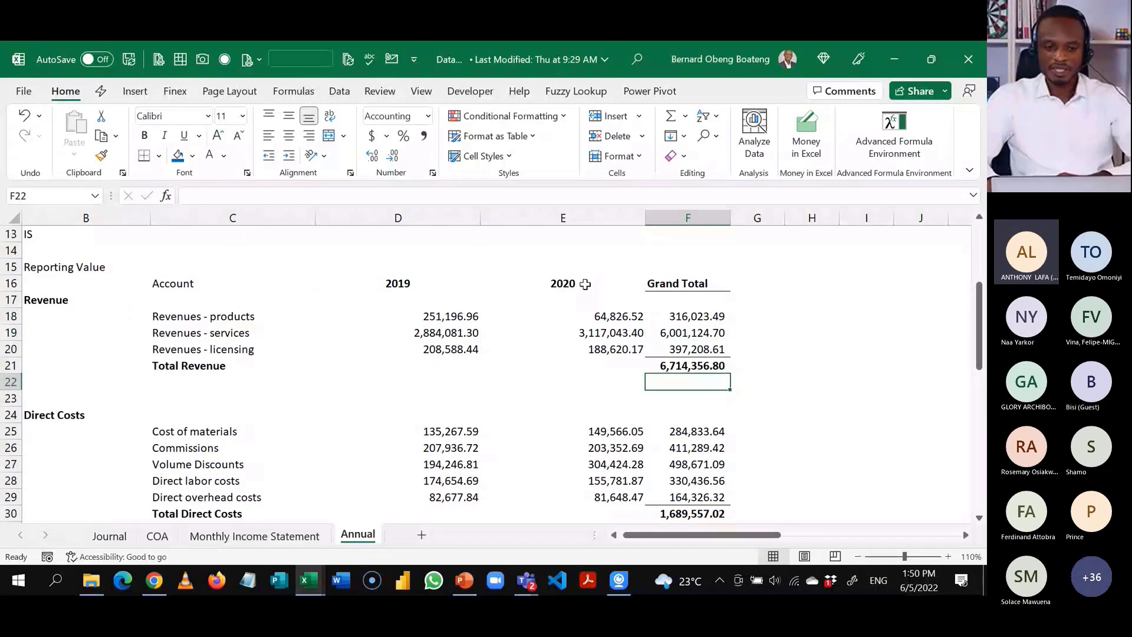
pyautogui.press('Up')
pyautogui.press('Down')
pyautogui.press('Up')
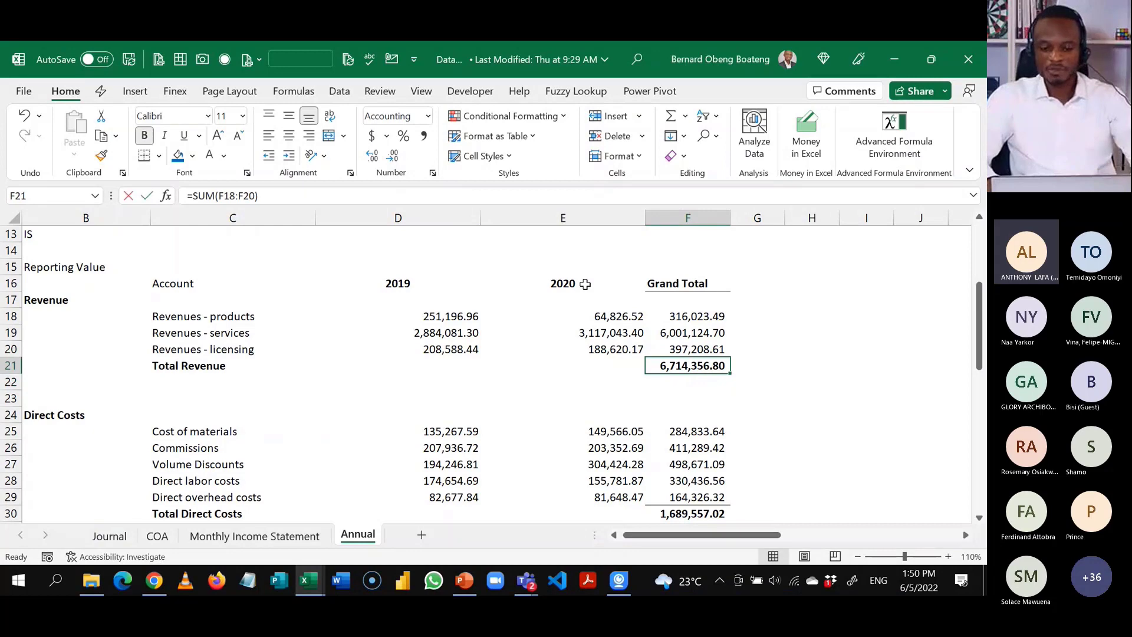
pyautogui.press('F2')
pyautogui.press('Escape')
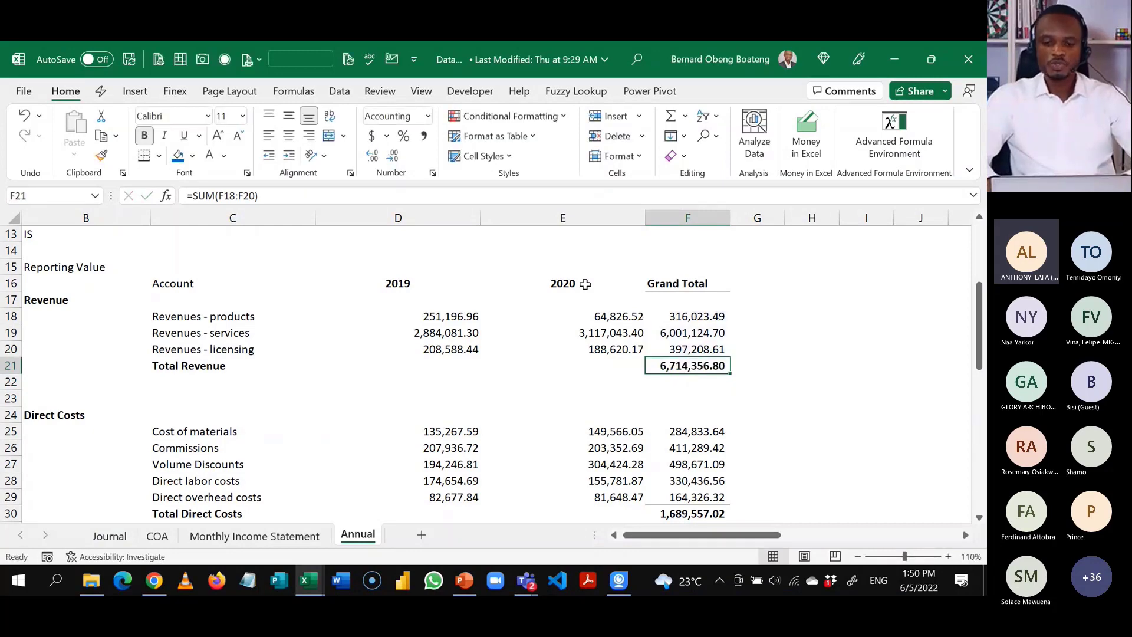
pyautogui.hotkey('shift', 'Left')
pyautogui.hotkey('shift', 'Left')
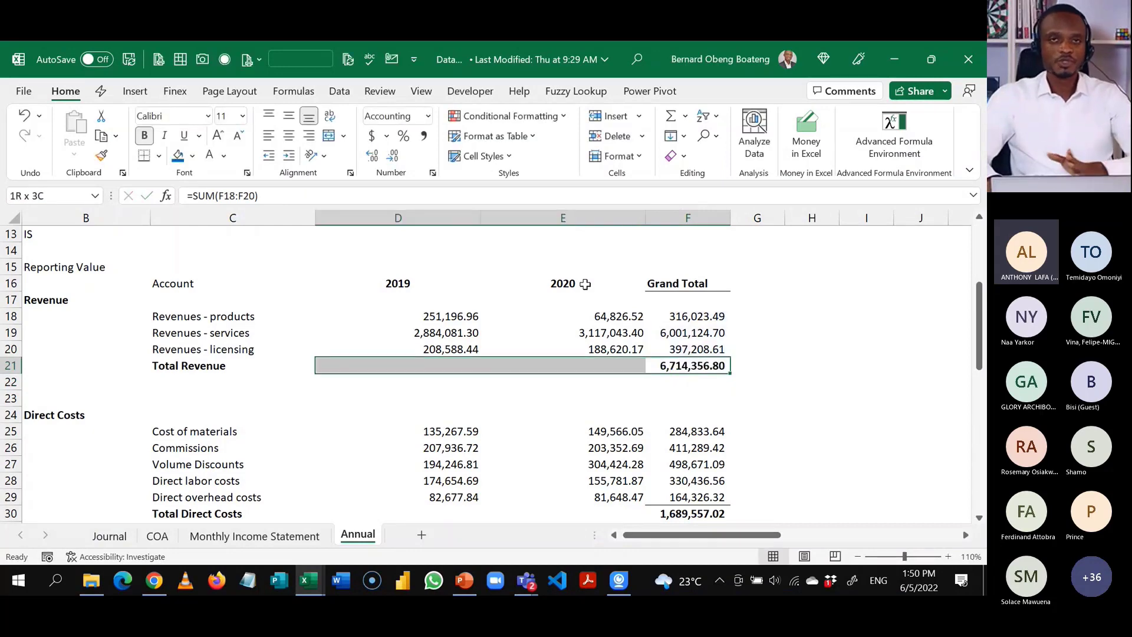
pyautogui.press('Up')
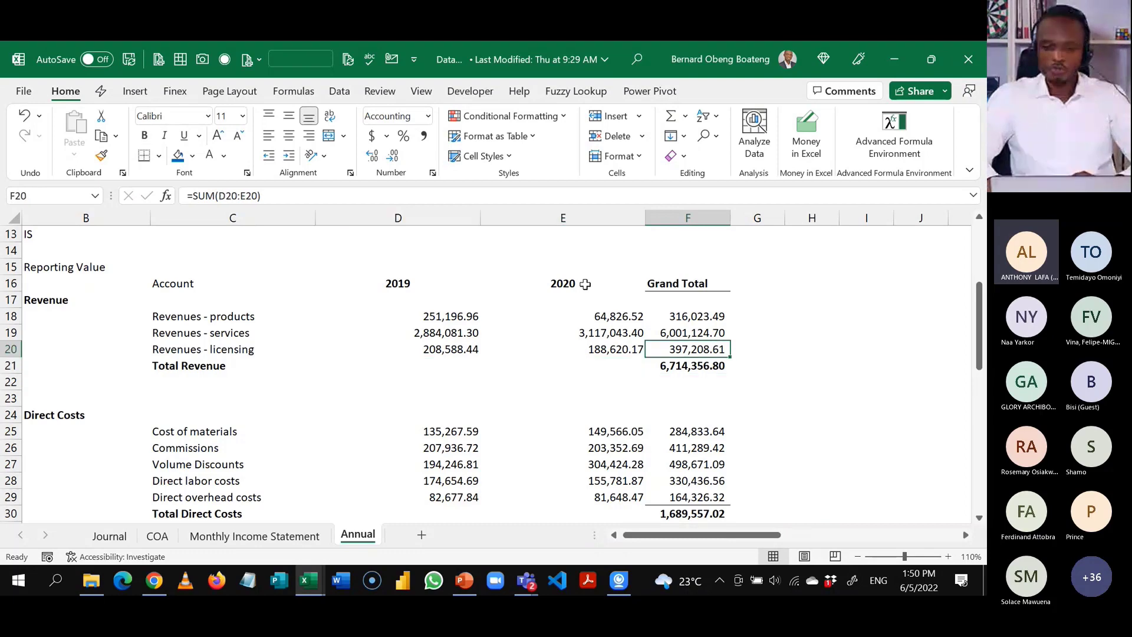
# Add a bottom border to the Revenues - licensing amounts in D20:F20.
pyautogui.hotkey('shift', 'Left')
pyautogui.hotkey('shift', 'Left')
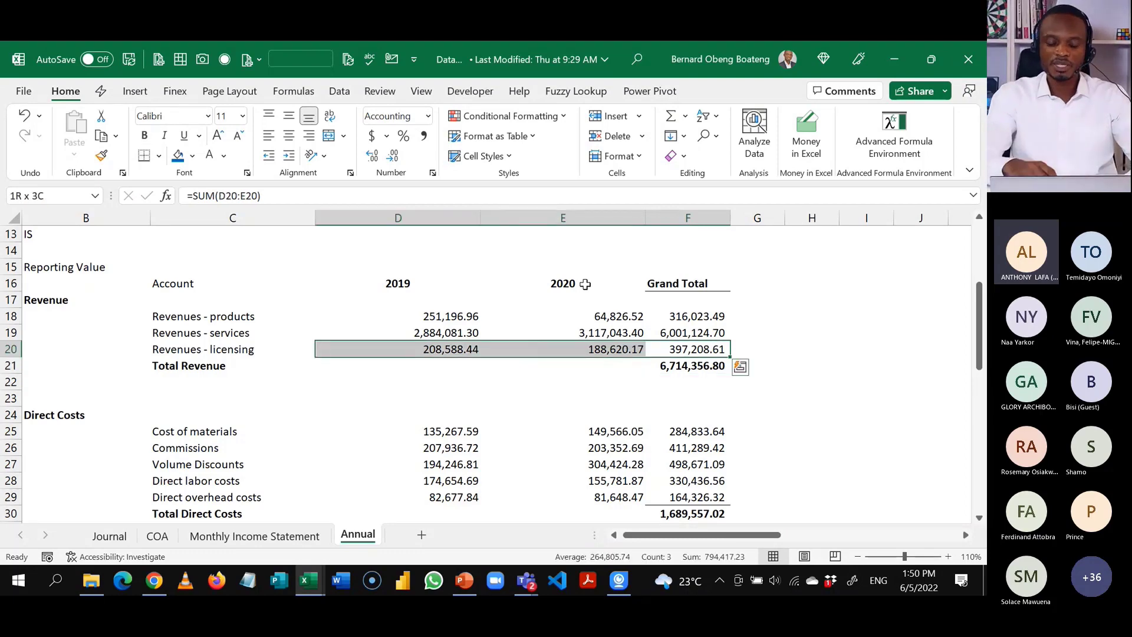
pyautogui.press('alt')
pyautogui.press('h')
pyautogui.press('b')
pyautogui.press('o')
# Fill the Total Revenue formula from F21 leftward into the 2020 and 2019 cells, E21 and D21.
pyautogui.press('Down')
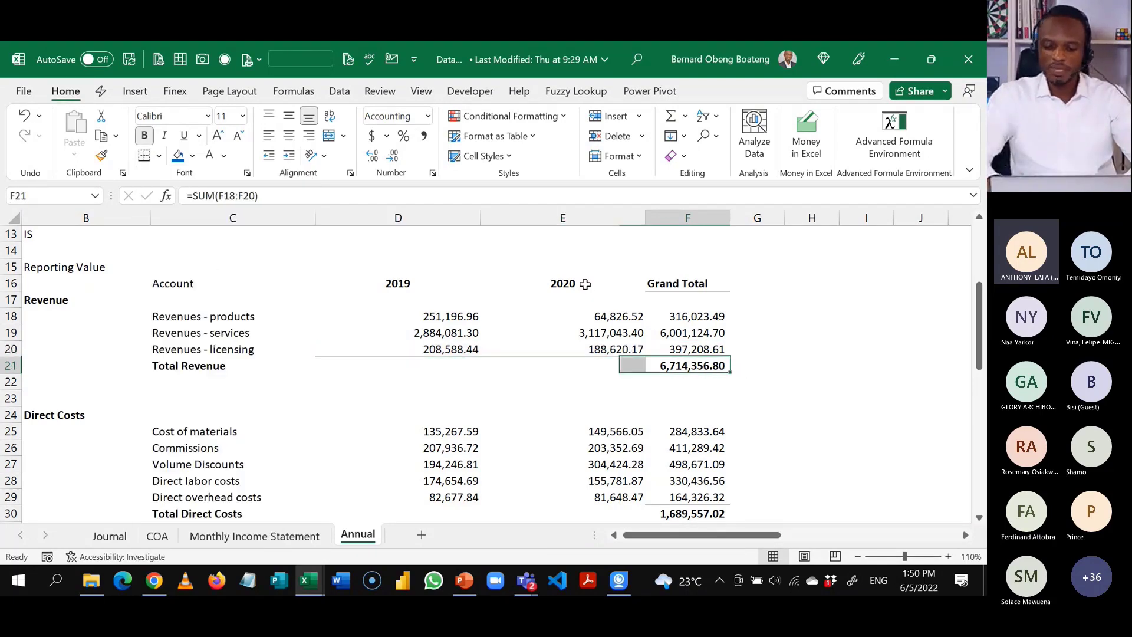
pyautogui.hotkey('shift', 'Left')
pyautogui.hotkey('shift', 'Left')
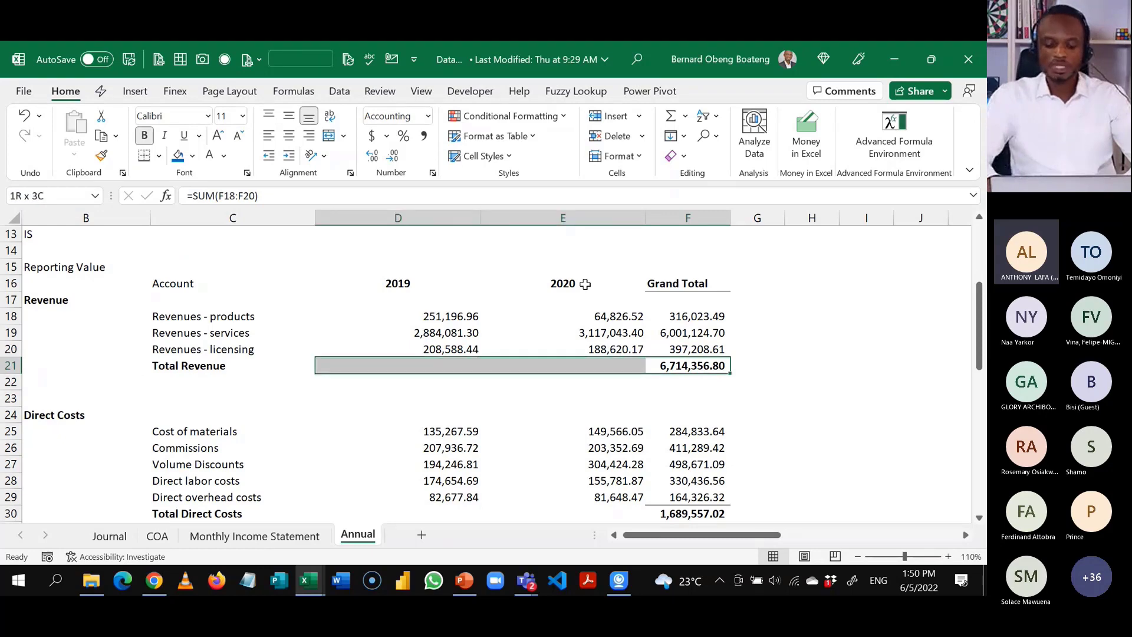
pyautogui.press('alt')
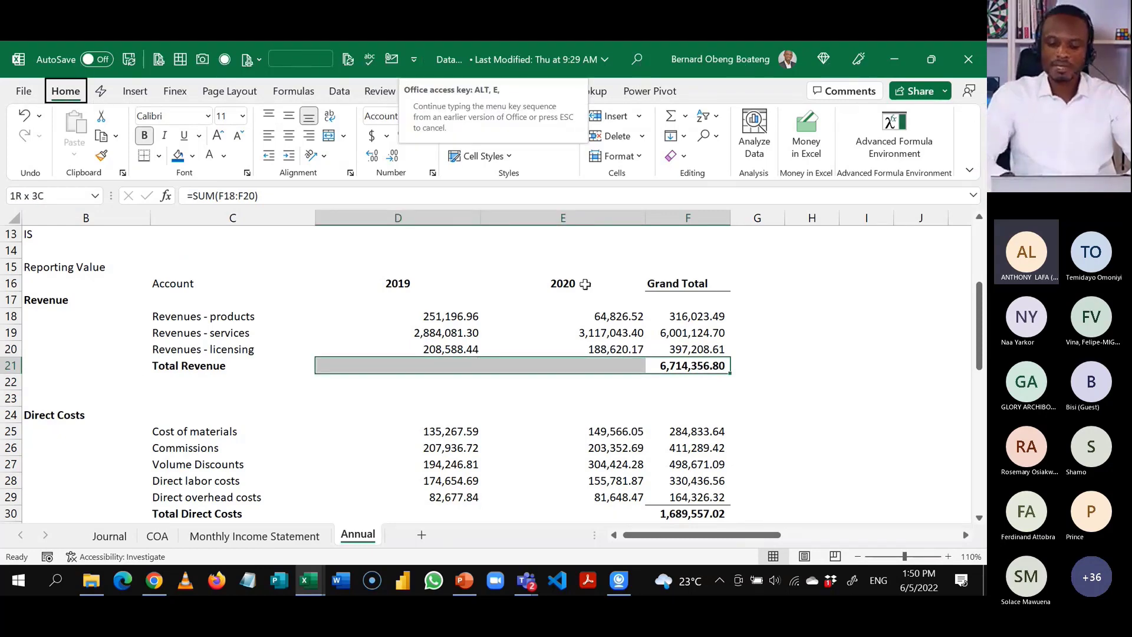
pyautogui.press('e')
pyautogui.press('i')
pyautogui.press('l')
# Add a bottom border to the Direct overhead costs amounts in D29:F29.
pyautogui.press('Down')
pyautogui.press('Down')
pyautogui.press('Down')
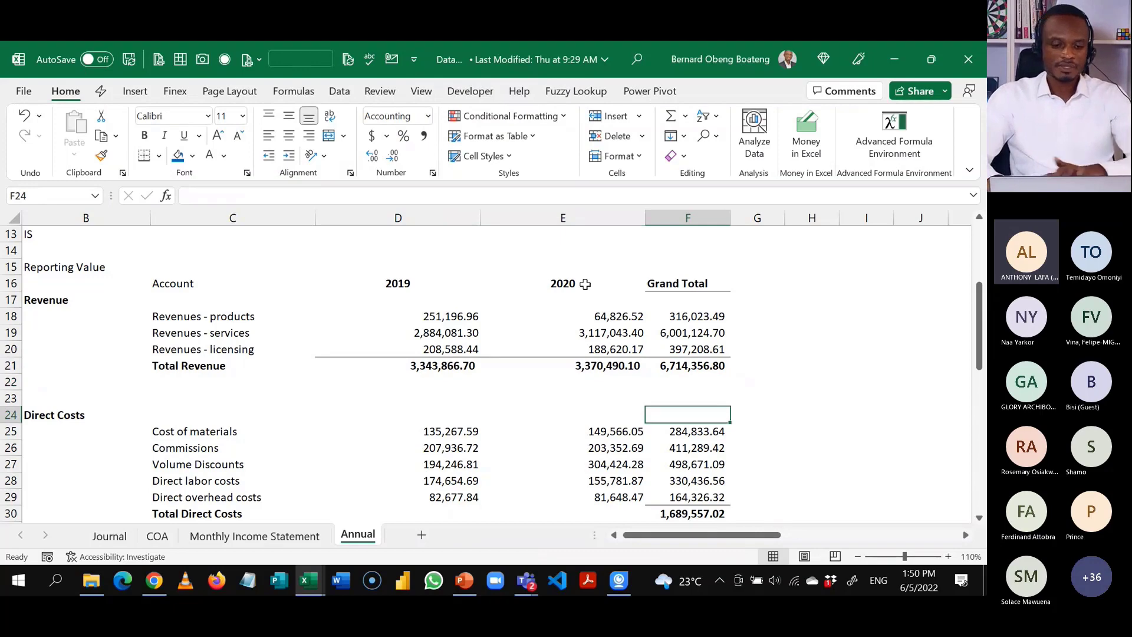
pyautogui.press('Down')
pyautogui.press('Down')
pyautogui.press('Down')
pyautogui.press('Down')
pyautogui.press('Down')
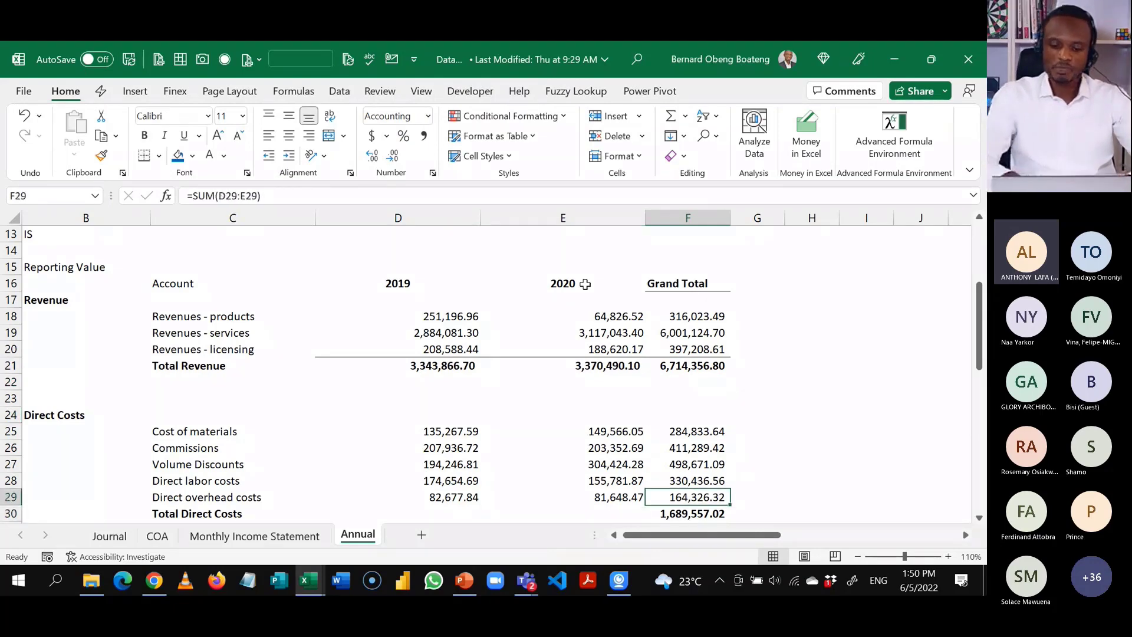
# Fill the Total Direct Costs, Gross Profit and Gross Profit % formulas from F30:F32 leftward into D30:E32.
pyautogui.press('Down')
pyautogui.hotkey('shift', 'Down')
pyautogui.hotkey('shift', 'Down')
pyautogui.hotkey('shift', 'Down')
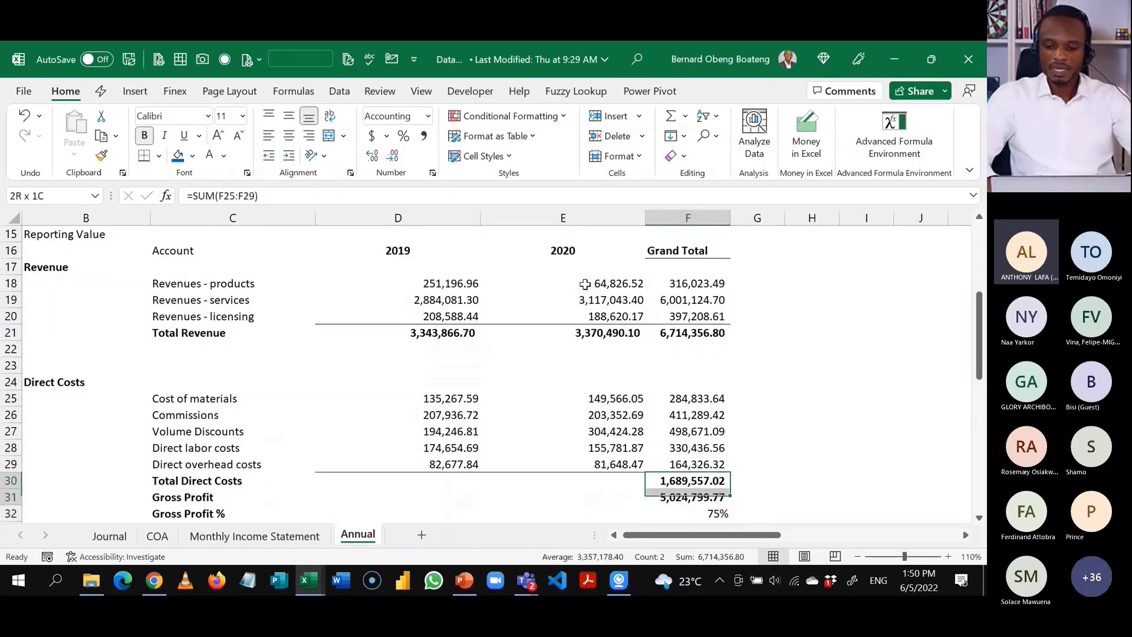
pyautogui.hotkey('shift', 'Up')
pyautogui.hotkey('shift', 'Left')
pyautogui.hotkey('shift', 'Left')
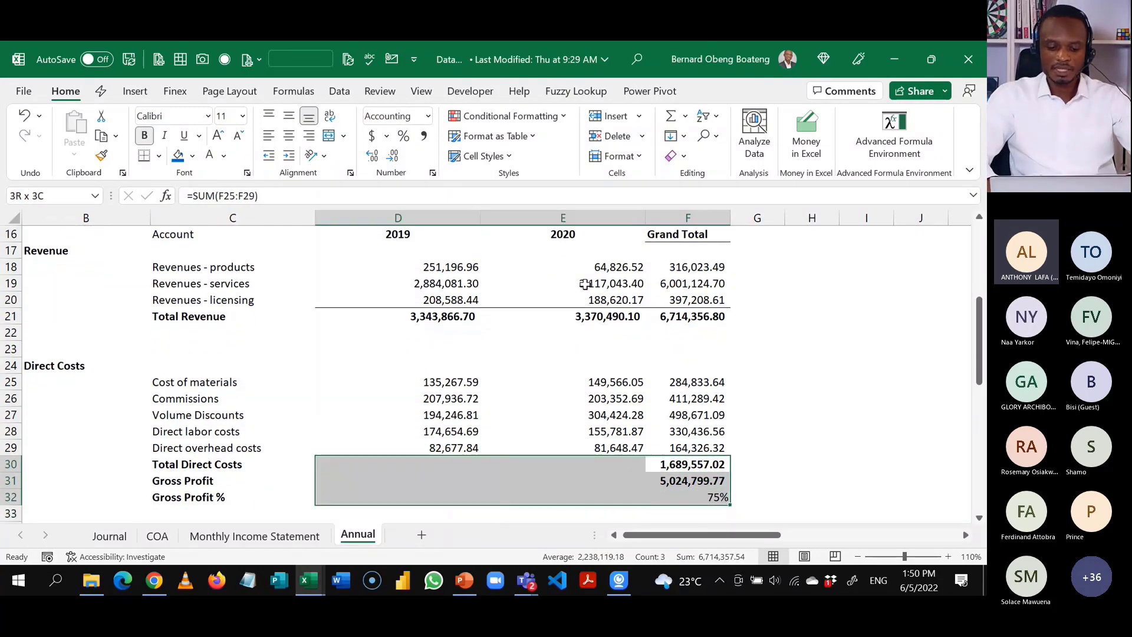
pyautogui.press('alt')
pyautogui.press('e')
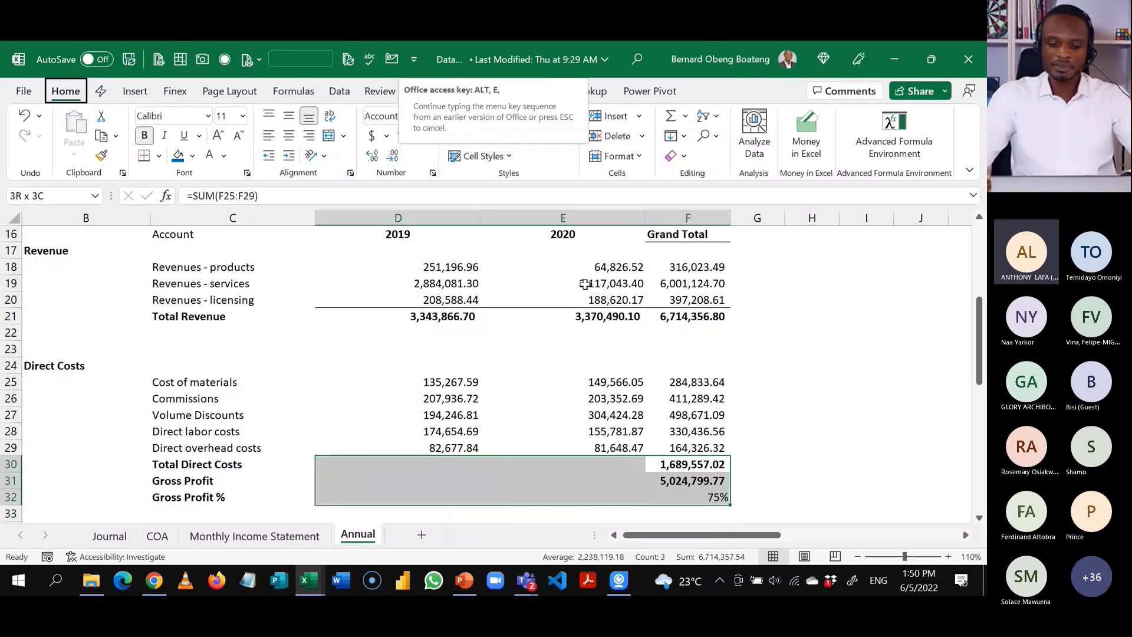
pyautogui.press('i')
pyautogui.press('l')
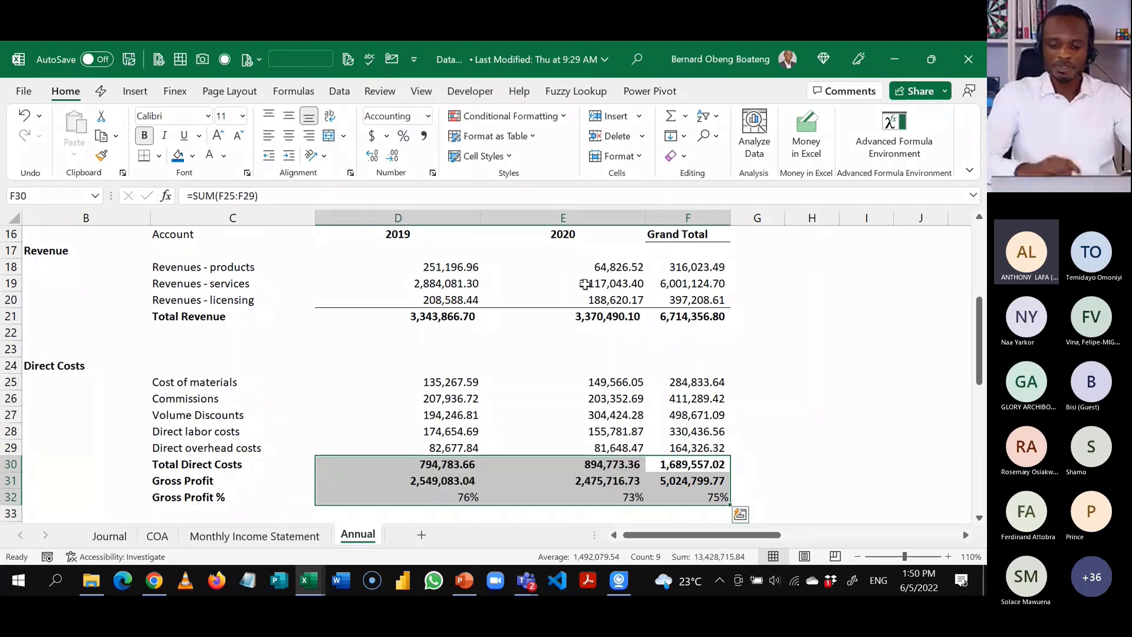
# Add a bottom border to the Legal & Professional amounts in D44:F44.
pyautogui.press('Down')
pyautogui.press('Down')
pyautogui.press('Down')
pyautogui.press('Down')
pyautogui.press('Down')
pyautogui.press('Down')
pyautogui.press('Down')
pyautogui.press('Down')
pyautogui.press('Down')
pyautogui.press('Down')
pyautogui.press('Down')
pyautogui.press('Down')
pyautogui.press('Down')
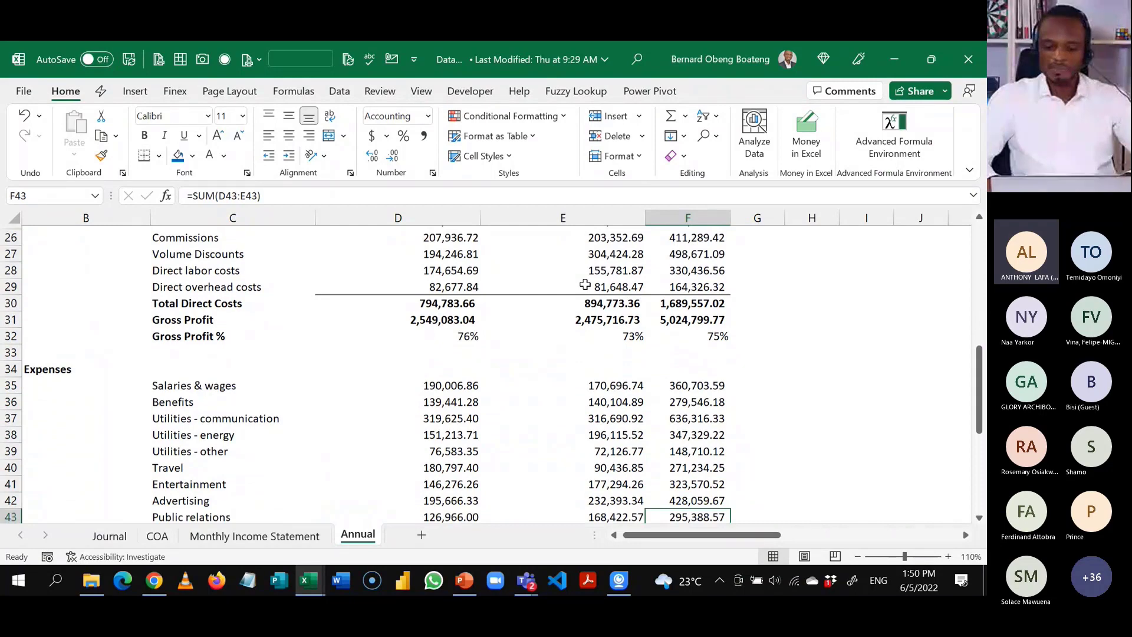
pyautogui.press('Down')
pyautogui.hotkey('shift', 'Left')
pyautogui.hotkey('shift', 'Left')
pyautogui.press('alt')
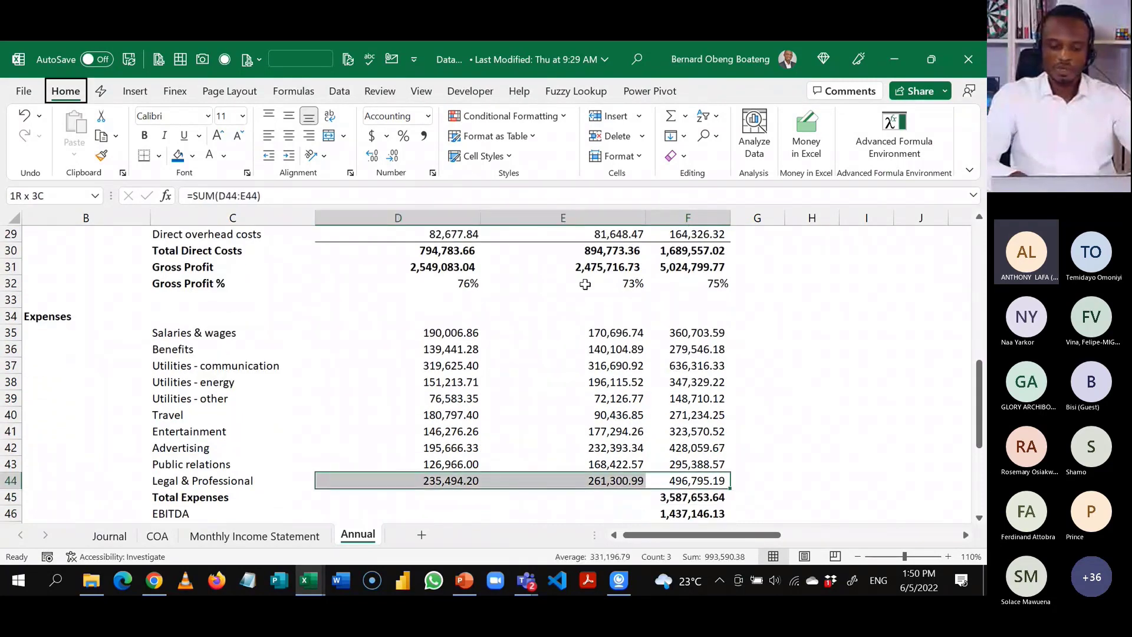
pyautogui.press('h')
pyautogui.press('b')
pyautogui.press('o')
# Fill the Total Expenses and EBITDA formulas from F45:F46 leftward into D45:E46.
pyautogui.press('Down')
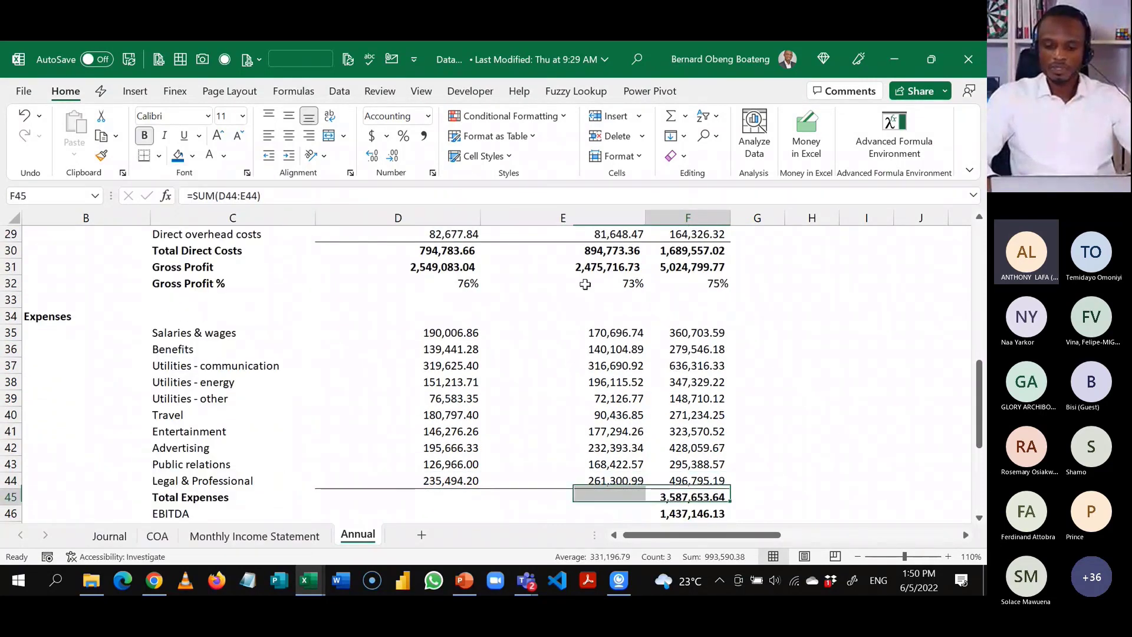
pyautogui.press('Down')
pyautogui.press('Down')
pyautogui.press('Up')
pyautogui.press('Up')
pyautogui.hotkey('shift', 'Down')
pyautogui.hotkey('shift', 'Left')
pyautogui.hotkey('shift', 'Left')
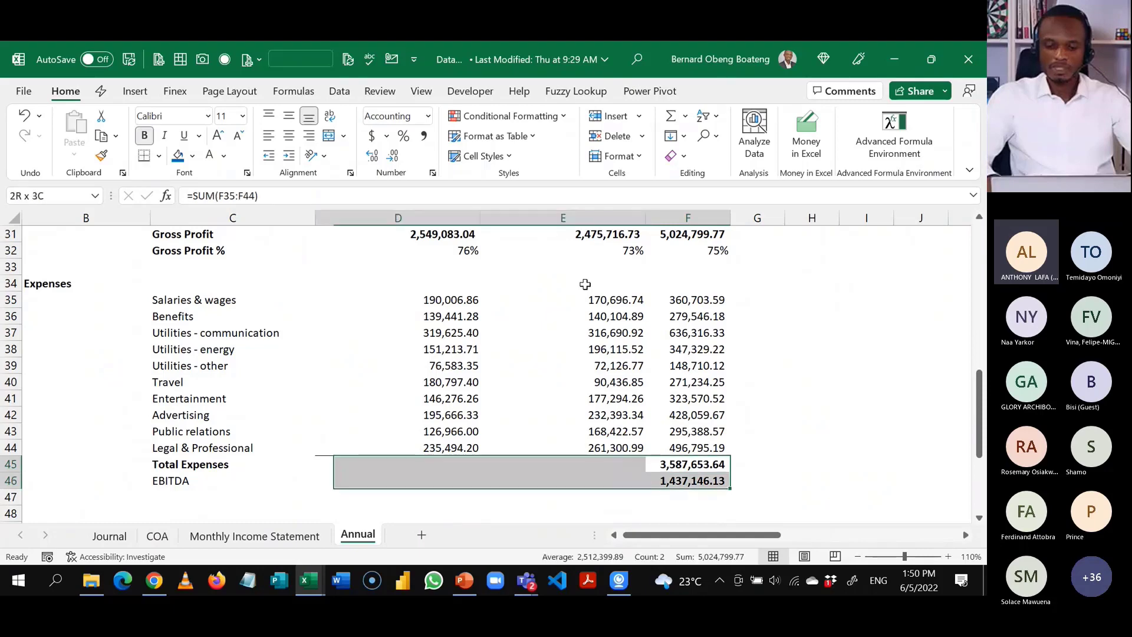
pyautogui.press('alt')
pyautogui.press('e')
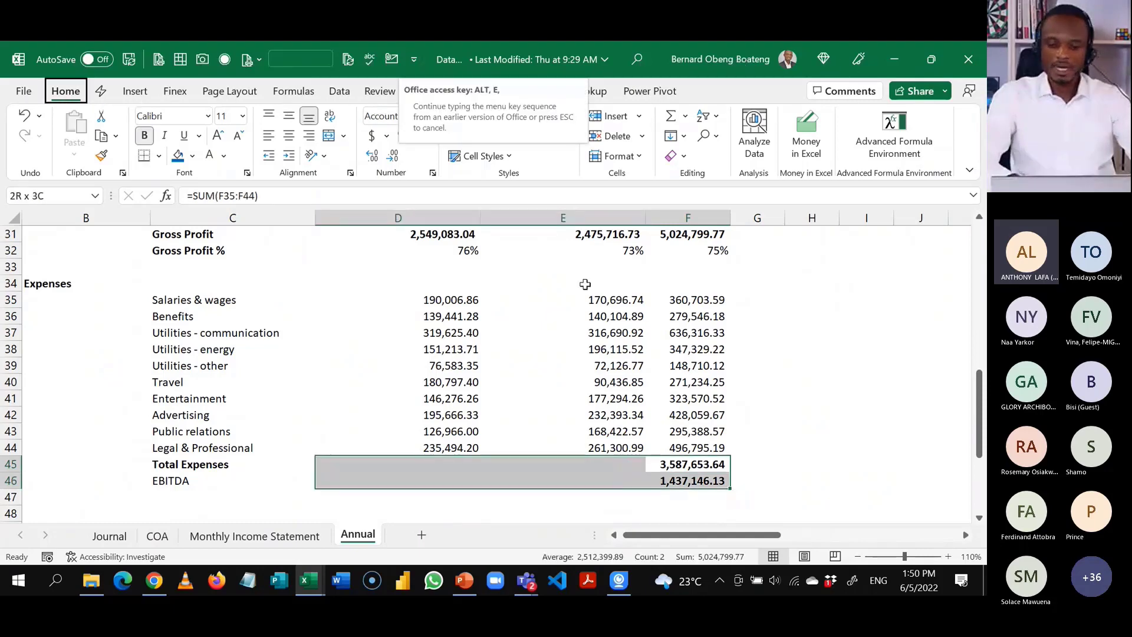
pyautogui.press('i')
pyautogui.press('l')
# Copy the 2019 Legal & Professional CUBEVALUE formula in D44.
pyautogui.press('Down')
pyautogui.press('Down')
pyautogui.press('Down')
pyautogui.press('Down')
pyautogui.press('Down')
pyautogui.press('Down')
pyautogui.press('Down')
pyautogui.press('Down')
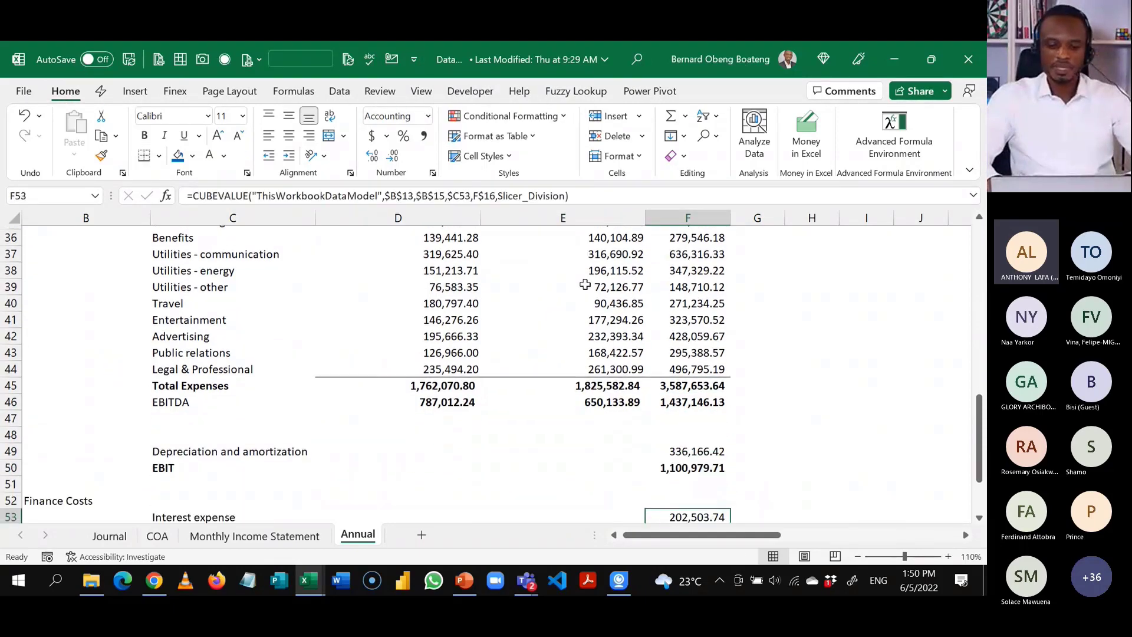
pyautogui.press('Up')
pyautogui.press('Up')
pyautogui.press('Up')
pyautogui.press('Up')
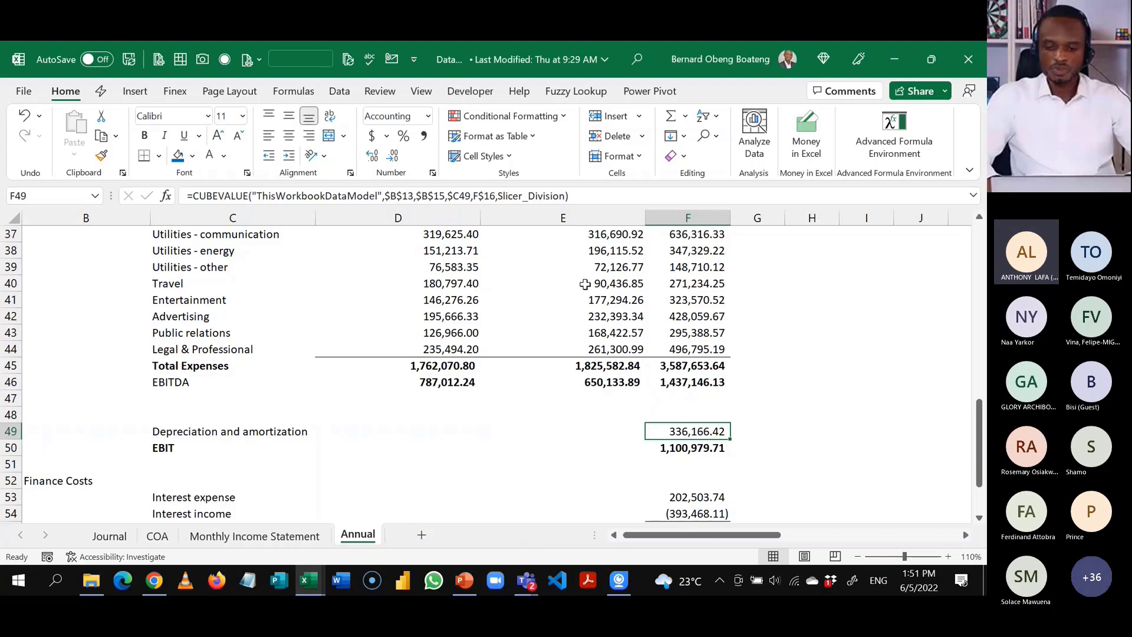
pyautogui.press('Left')
pyautogui.press('Left')
pyautogui.press('Up')
pyautogui.press('Up')
pyautogui.press('Up')
pyautogui.press('Up')
pyautogui.press('Up')
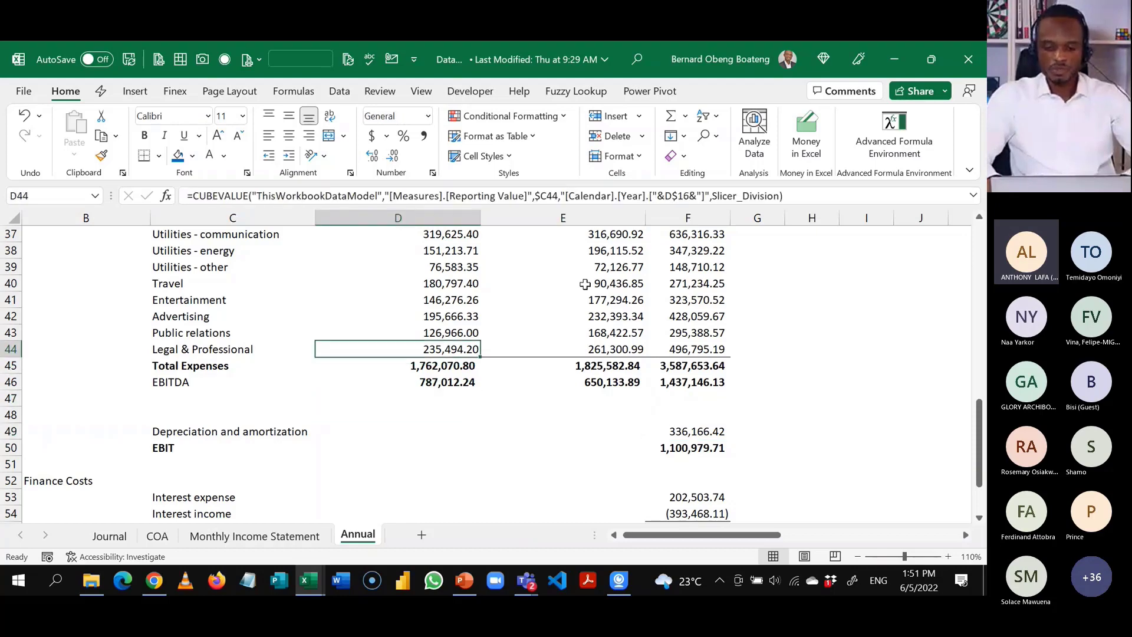
pyautogui.hotkey('ctrl', 'c')
# Paste only the copied formula into the 2019 and 2020 Depreciation and amortization cells, D49:E49.
pyautogui.press('Down')
pyautogui.press('Down')
pyautogui.press('Down')
pyautogui.press('Down')
pyautogui.press('Down')
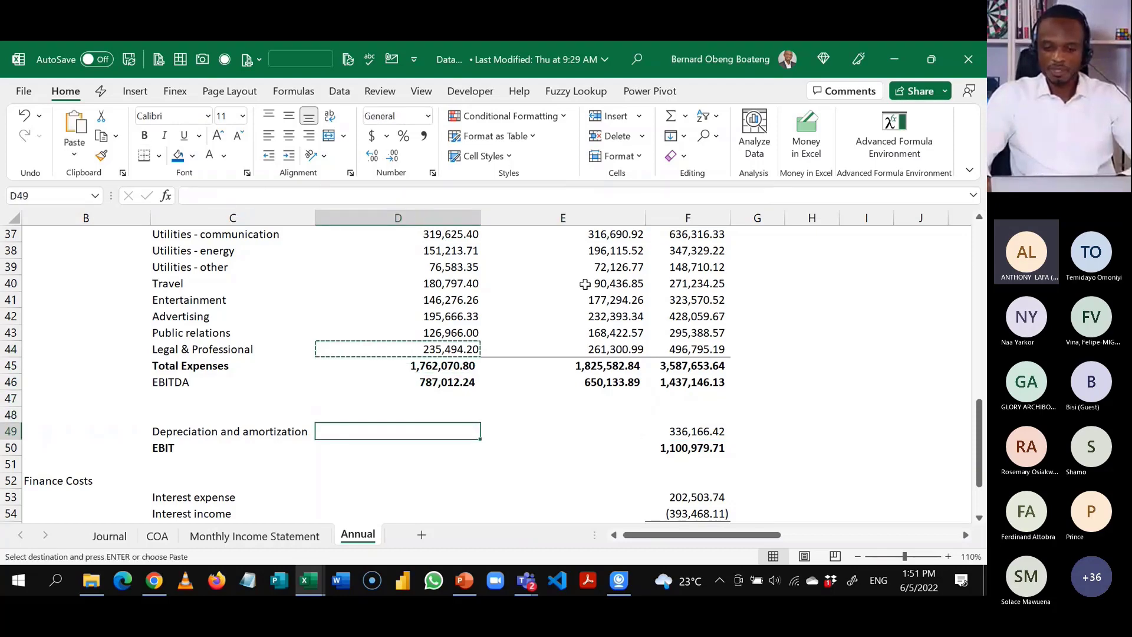
pyautogui.hotkey('shift', 'Right')
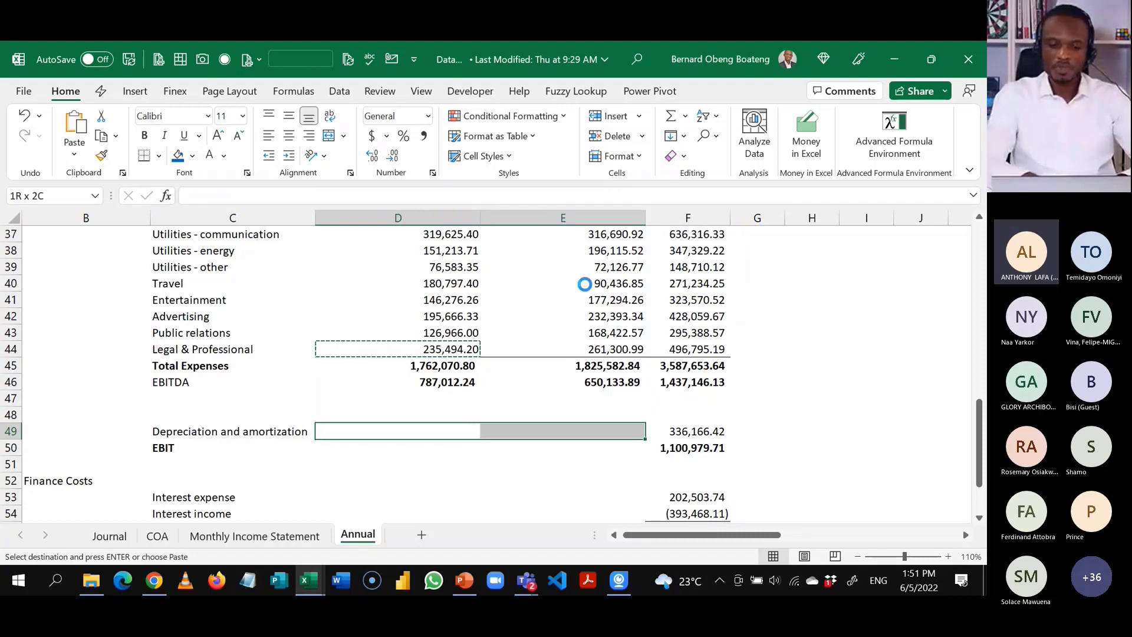
pyautogui.hotkey('ctrl', 'alt', 'v')
pyautogui.click(587, 287)
pyautogui.press('Return')
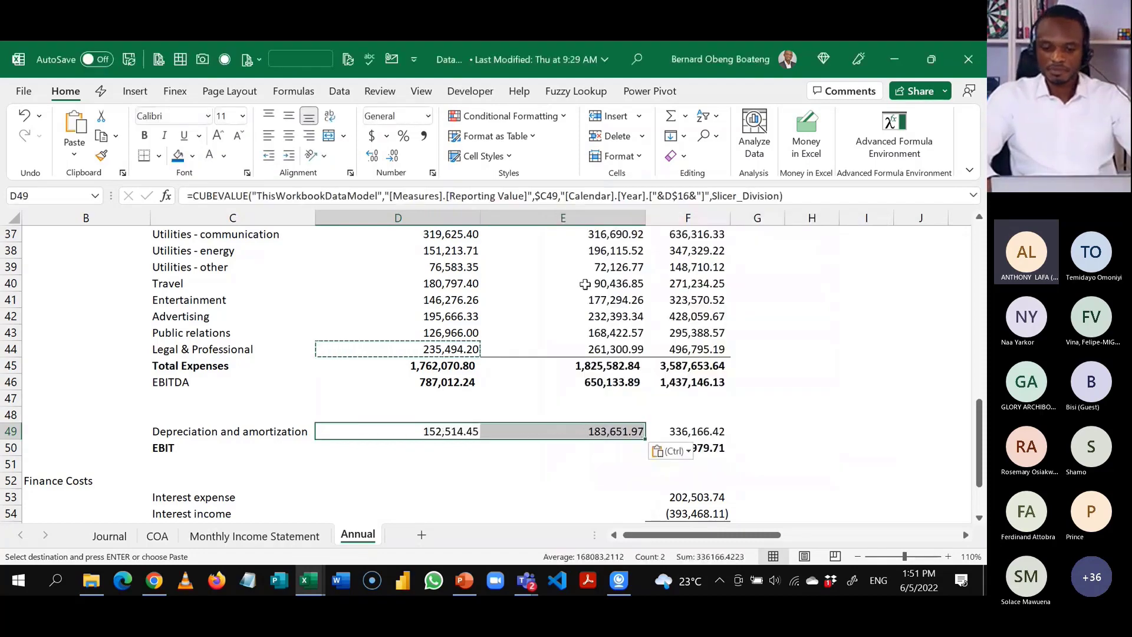
# Replace the Depreciation and amortization Grand Total in F49 with =SUM(D49:E49) and add a bottom border to D49:F49.
pyautogui.press('Right')
pyautogui.press('Right')
pyautogui.press('F2')
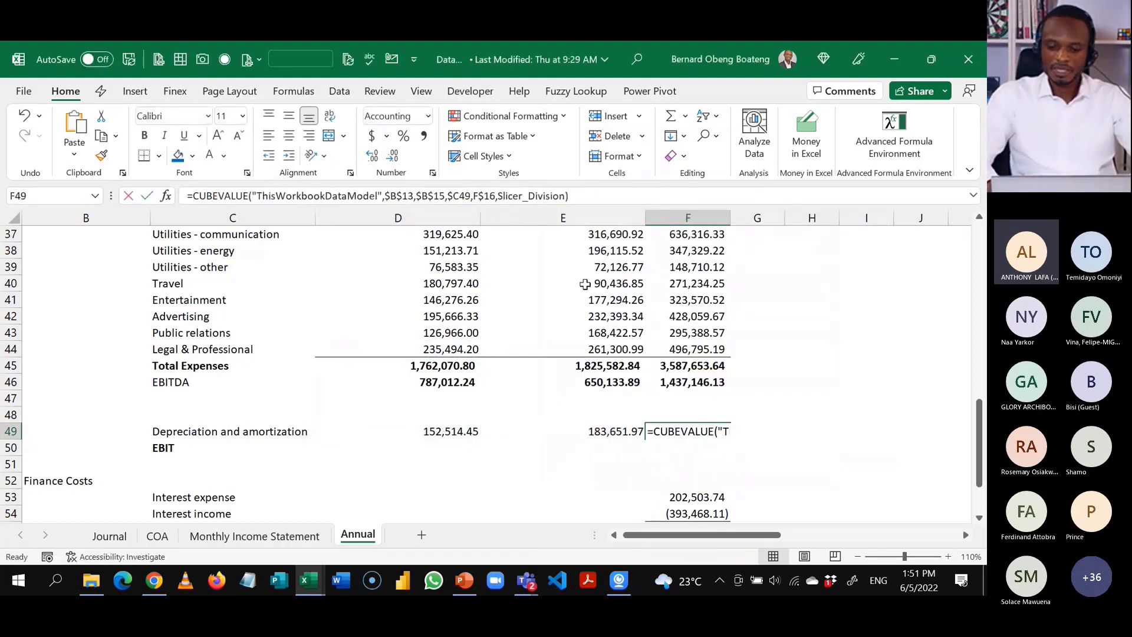
pyautogui.press('Return')
pyautogui.press('Up')
pyautogui.hotkey('shift', 'Left')
pyautogui.hotkey('shift', 'Left')
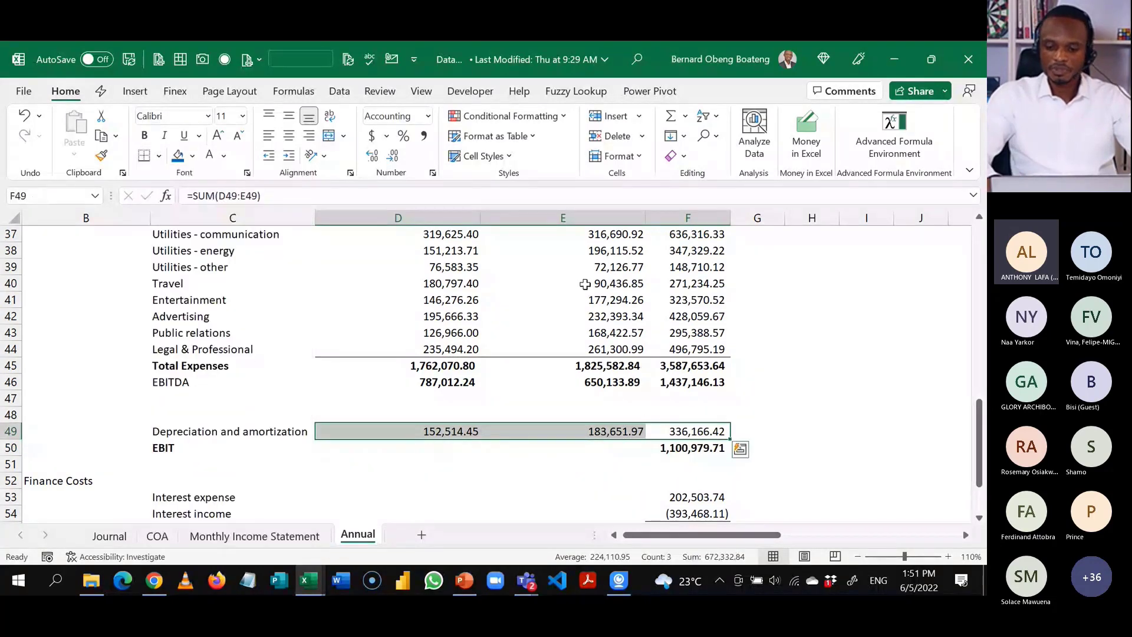
# Fill the EBIT formula from F50 leftward into the 2020 and 2019 cells, E50 and D50.
pyautogui.press('Down')
pyautogui.hotkey('shift', 'Left')
pyautogui.hotkey('shift', 'Left')
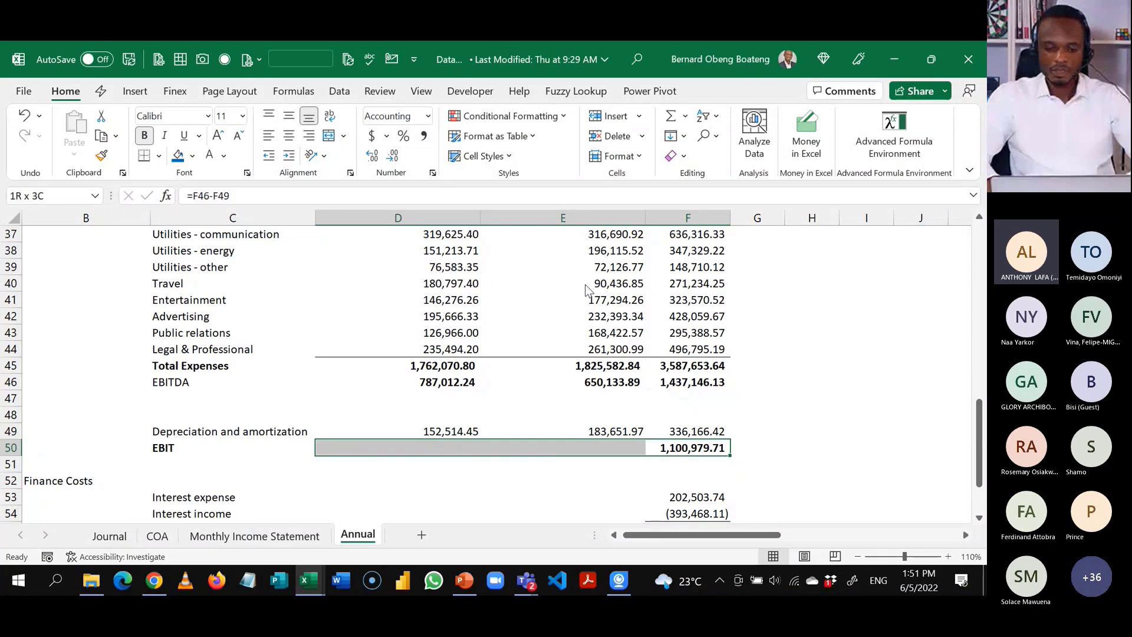
pyautogui.hotkey('alt', 'e')
pyautogui.press('i')
pyautogui.press('l')
# Copy the 2019 Depreciation and amortization CUBEVALUE formula in D49.
pyautogui.press('Down')
pyautogui.press('Down')
pyautogui.press('Down')
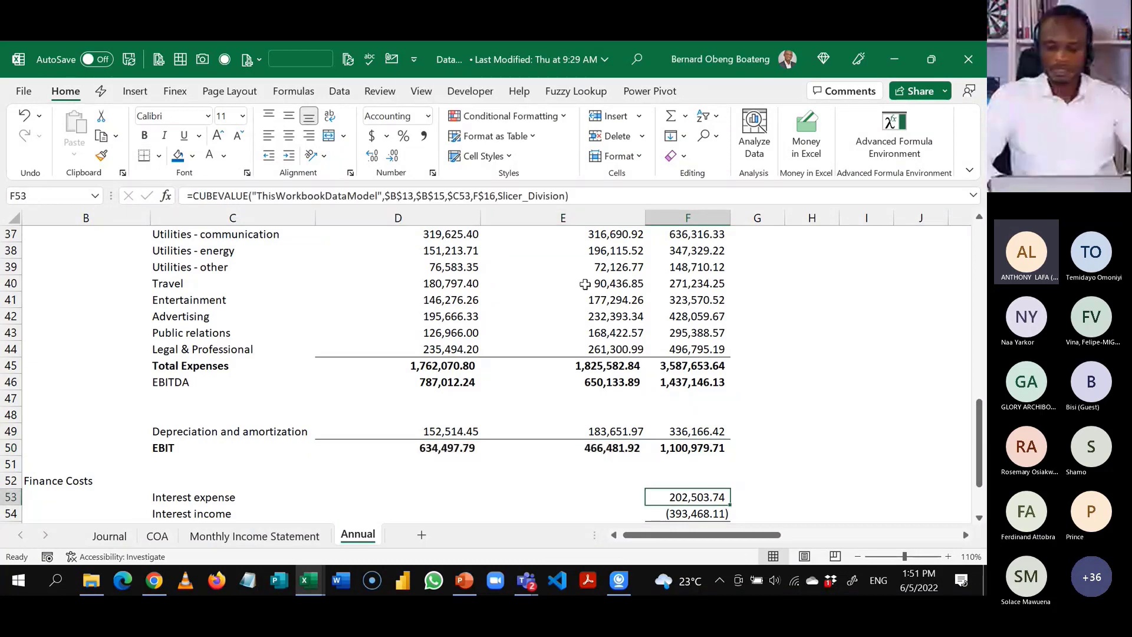
pyautogui.scroll(-1, 585, 284)
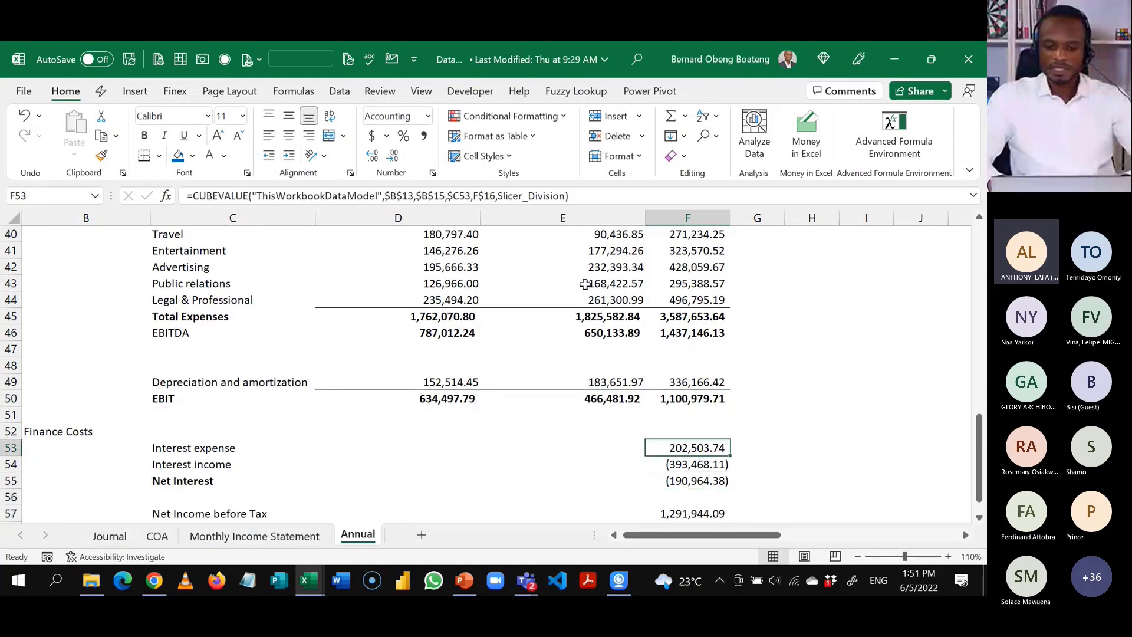
pyautogui.press('Up')
pyautogui.press('Up')
pyautogui.press('Up')
pyautogui.press('Up')
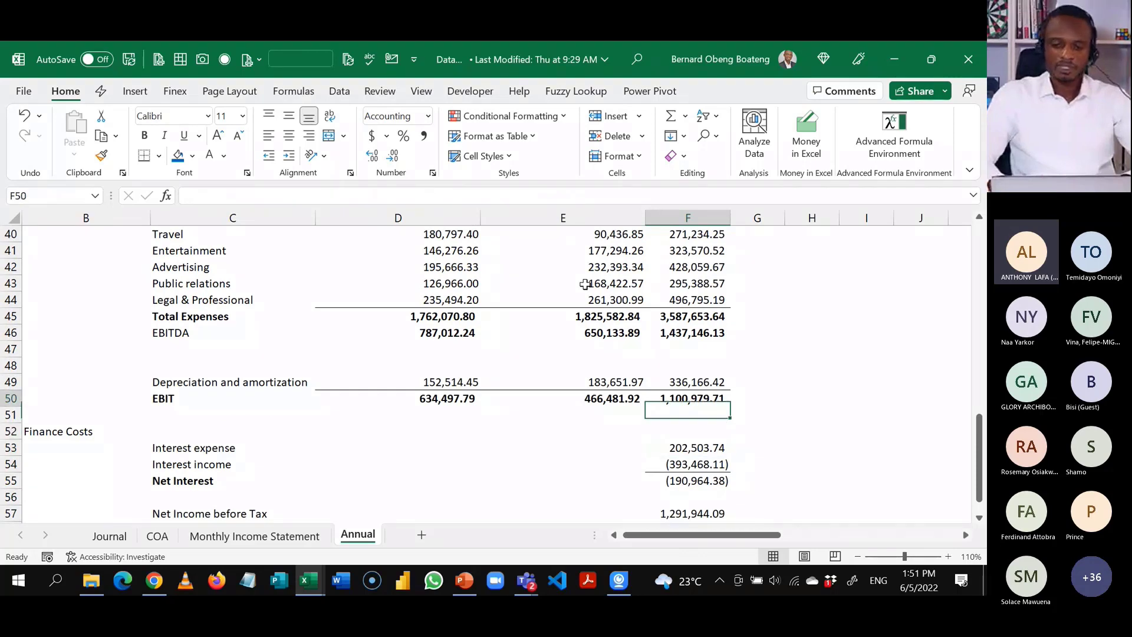
pyautogui.press('Left')
pyautogui.press('Left')
pyautogui.hotkey('ctrl', 'c')
# Paste only the copied formula into the 2019 and 2020 Interest expense and Interest income cells, D53:E54.
pyautogui.press('Down')
pyautogui.press('Down')
pyautogui.press('Down')
pyautogui.press('Down')
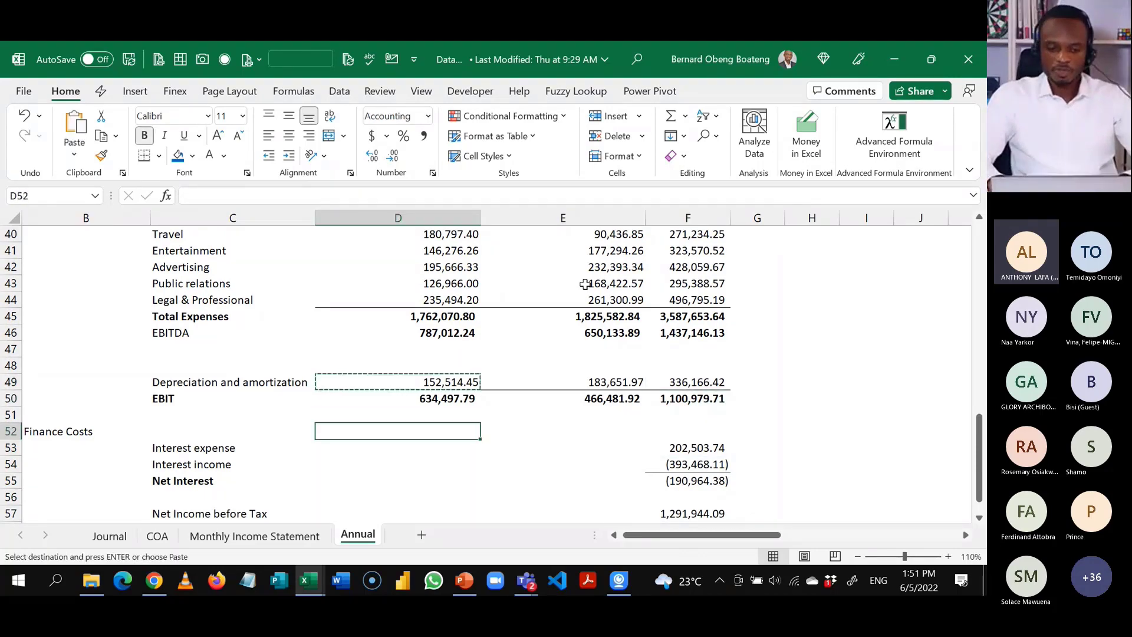
pyautogui.hotkey('shift', 'Down')
pyautogui.hotkey('shift', 'Right')
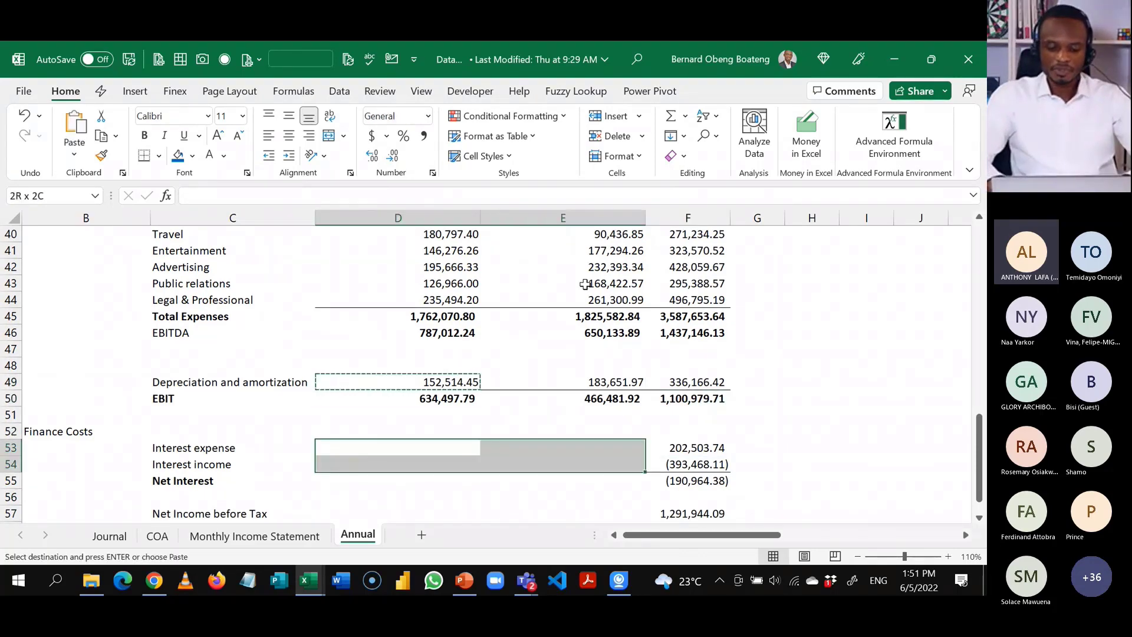
pyautogui.hotkey('ctrl', 'alt', 'v')
pyautogui.click(587, 286)
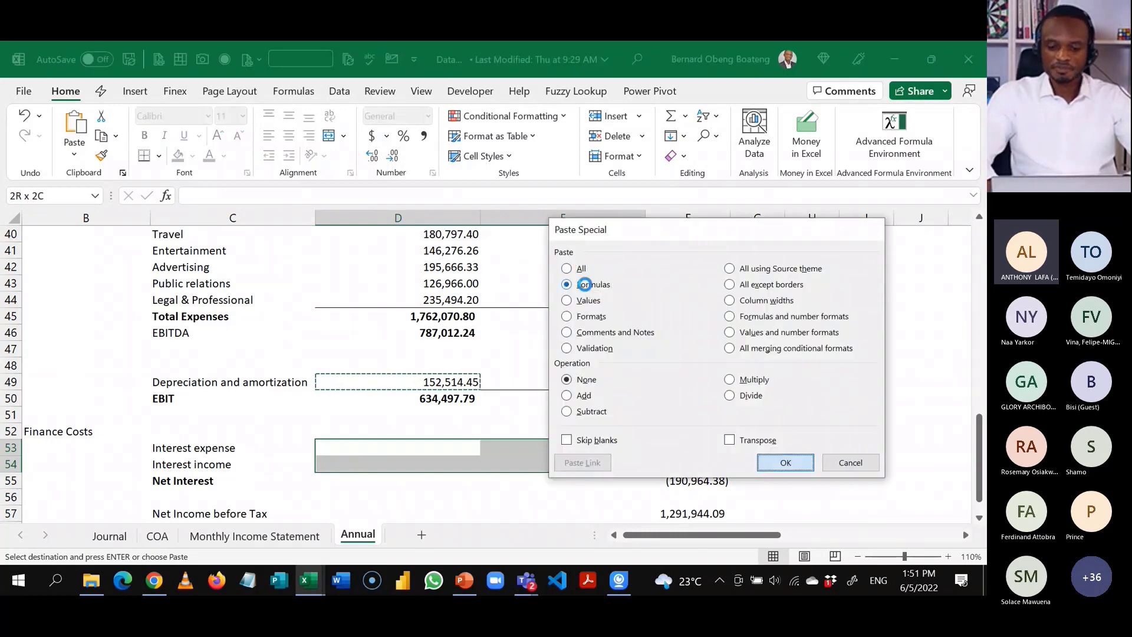
pyautogui.press('Return')
# Replace the Interest expense and Interest income Grand Totals in F53:F54 with sums of their 2019 and 2020 amounts.
pyautogui.press('Right')
pyautogui.press('Right')
pyautogui.hotkey('shift', 'Down')
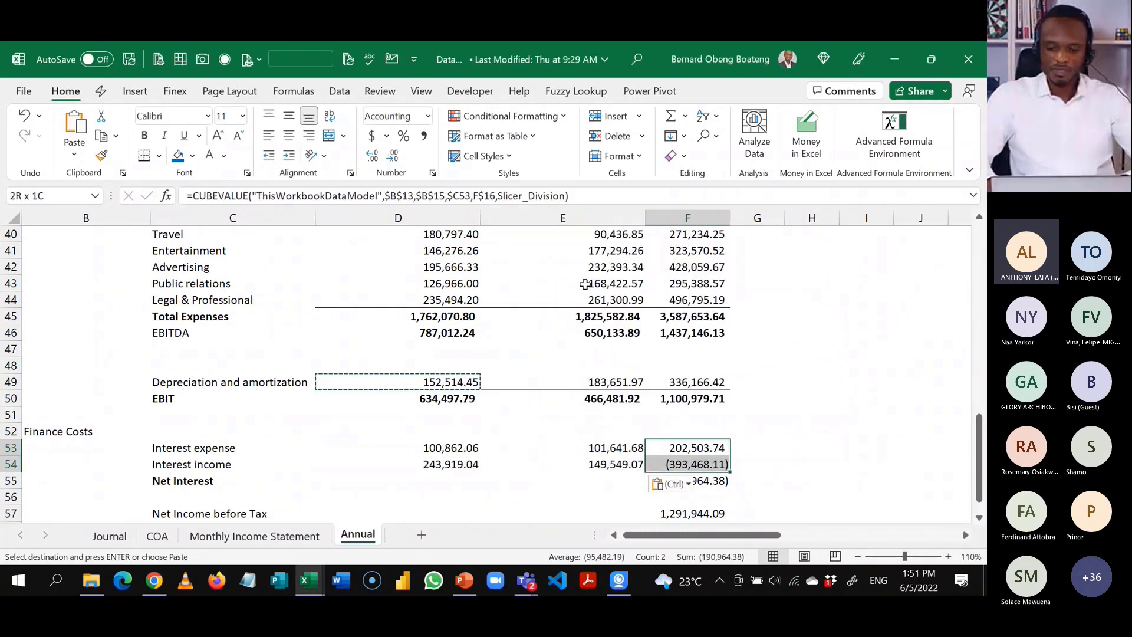
pyautogui.hotkey('shift', 'Down')
pyautogui.press('Escape')
pyautogui.hotkey('shift', 'Up')
pyautogui.hotkey('shift', 'Up')
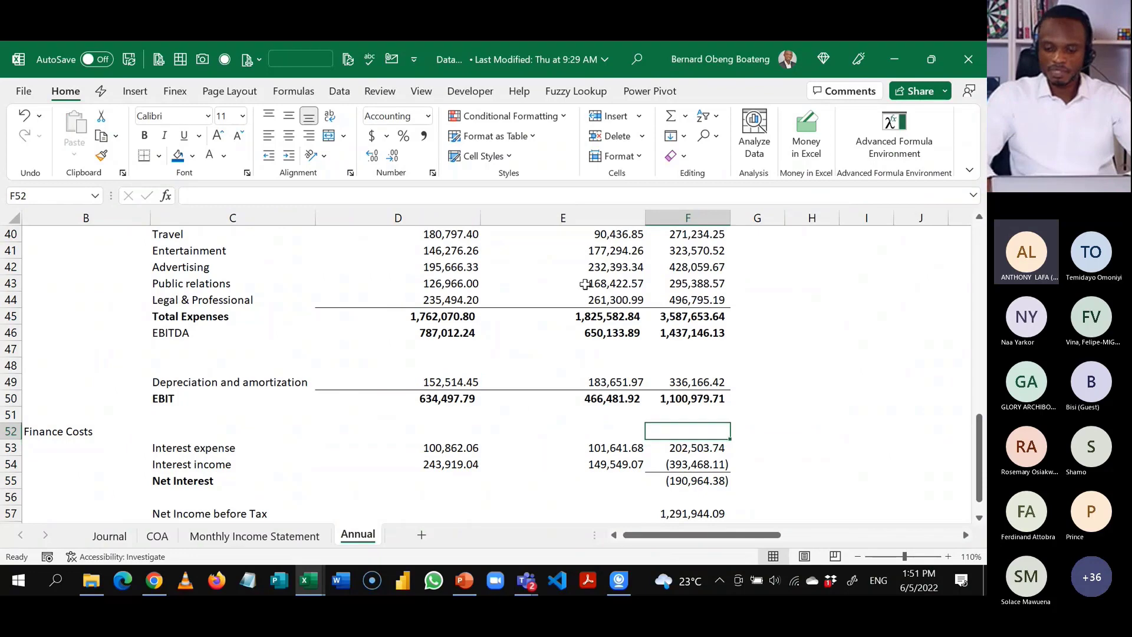
pyautogui.hotkey('shift', 'Down')
pyautogui.press('Delete')
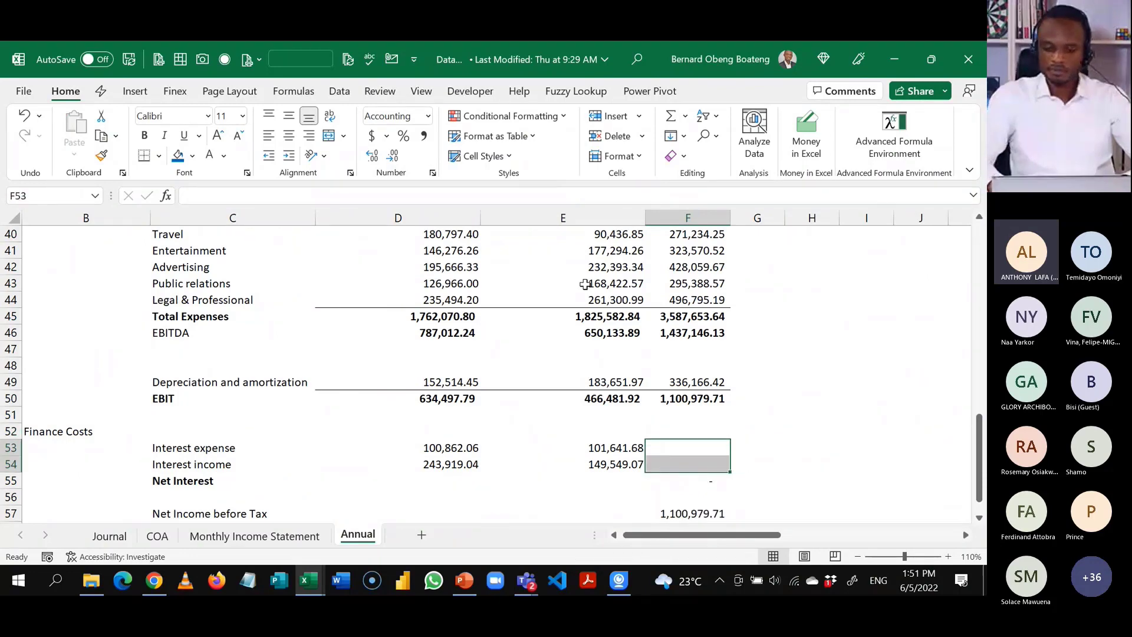
pyautogui.hotkey('alt', '=')
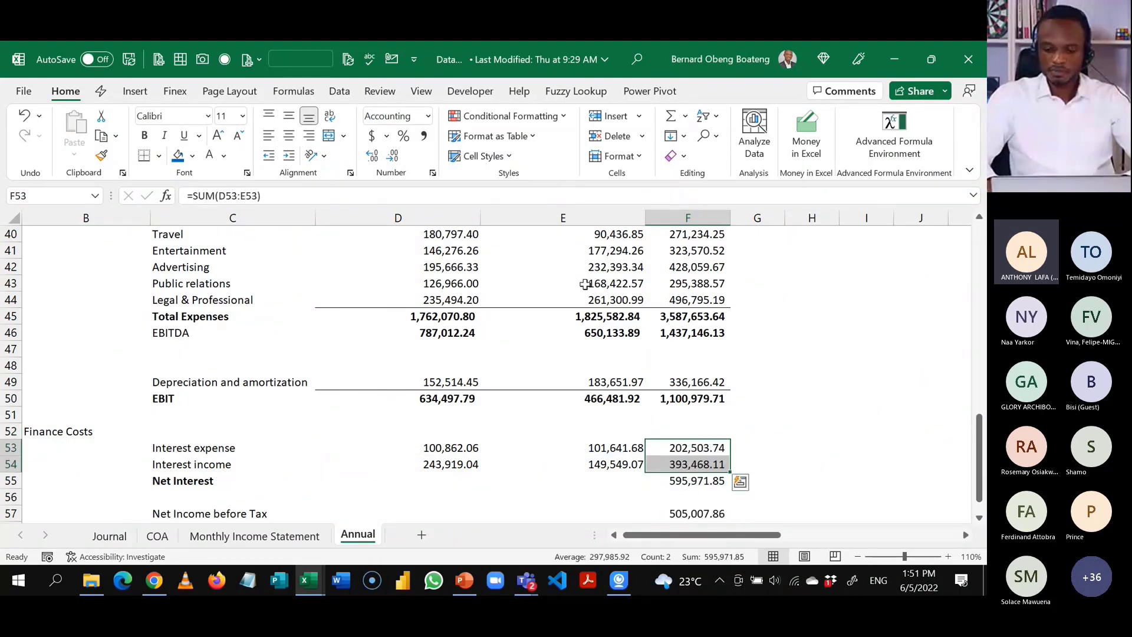
# Add a bottom border beneath the Interest expense and Interest income amounts in D53:F54.
pyautogui.press('Left')
pyautogui.press('Left')
pyautogui.hotkey('shift', 'Down')
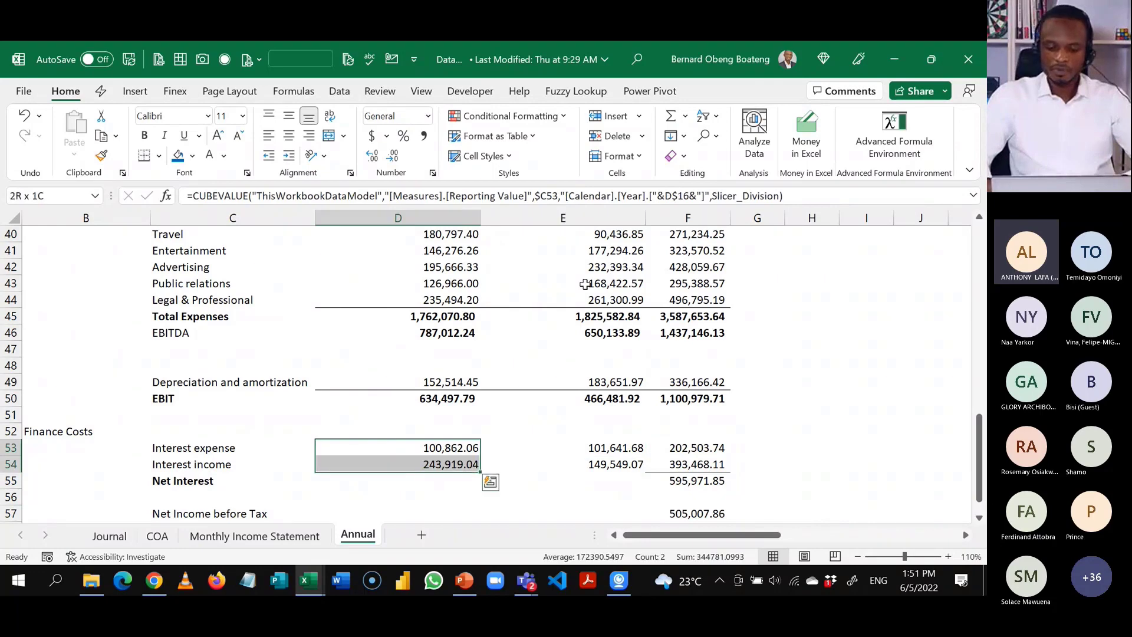
pyautogui.hotkey('shift', 'Right')
pyautogui.hotkey('shift', 'Right')
pyautogui.hotkey('alt', 'h')
pyautogui.press('b')
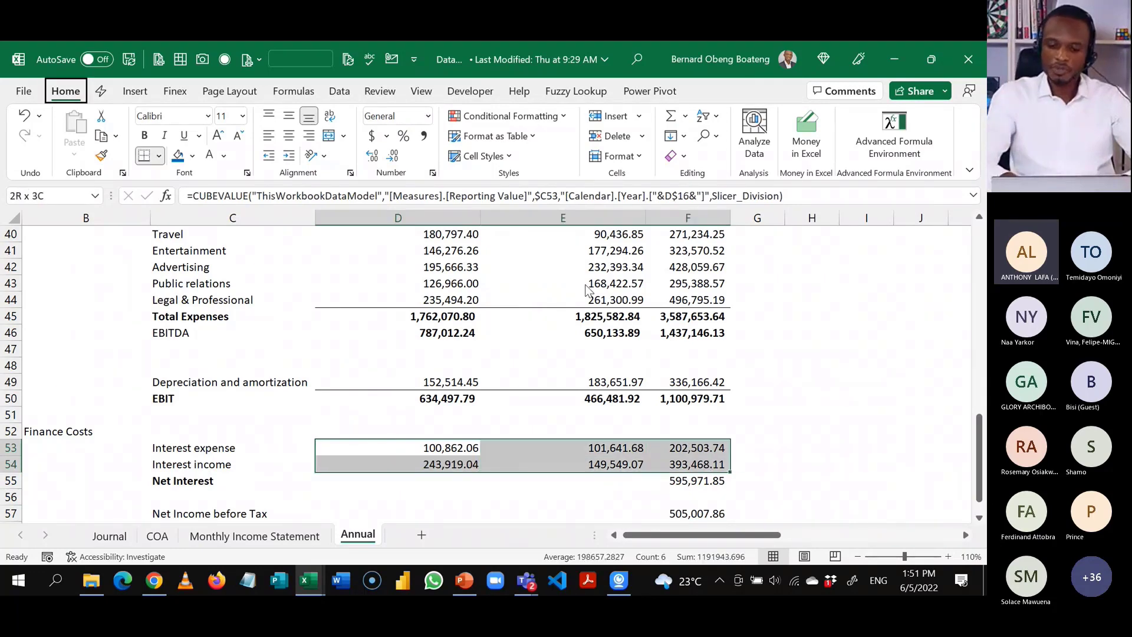
pyautogui.press('o')
# Negate the CUBEVALUE formula for 2019 Interest income in D54 by putting a minus sign before it.
pyautogui.press('Down')
pyautogui.press('Down')
pyautogui.press('Right')
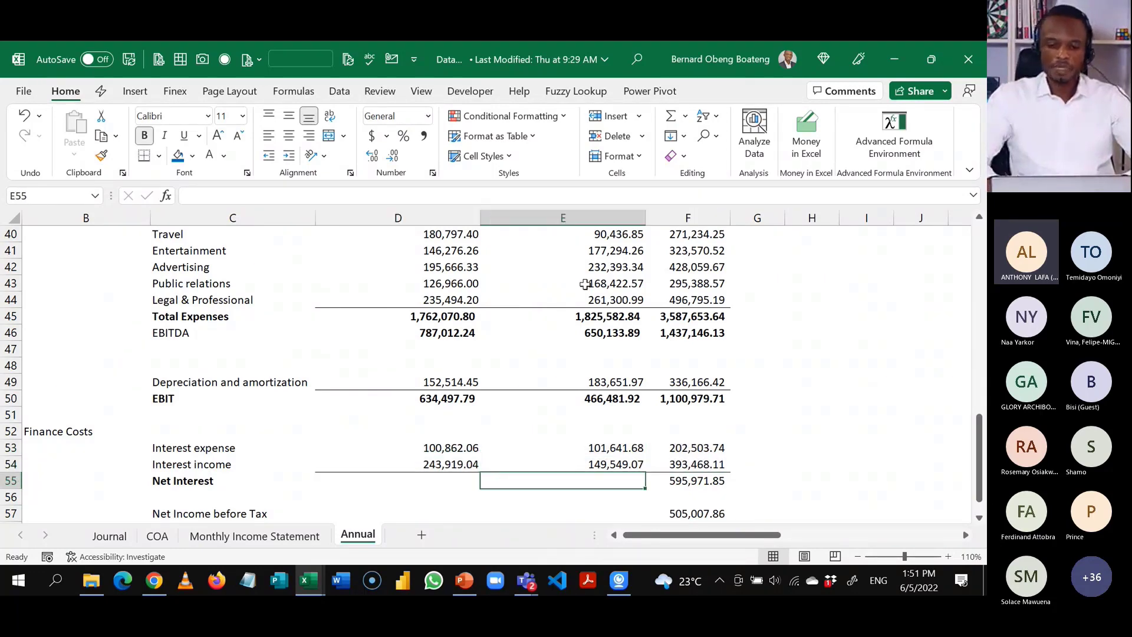
pyautogui.press('Up')
pyautogui.press('Left')
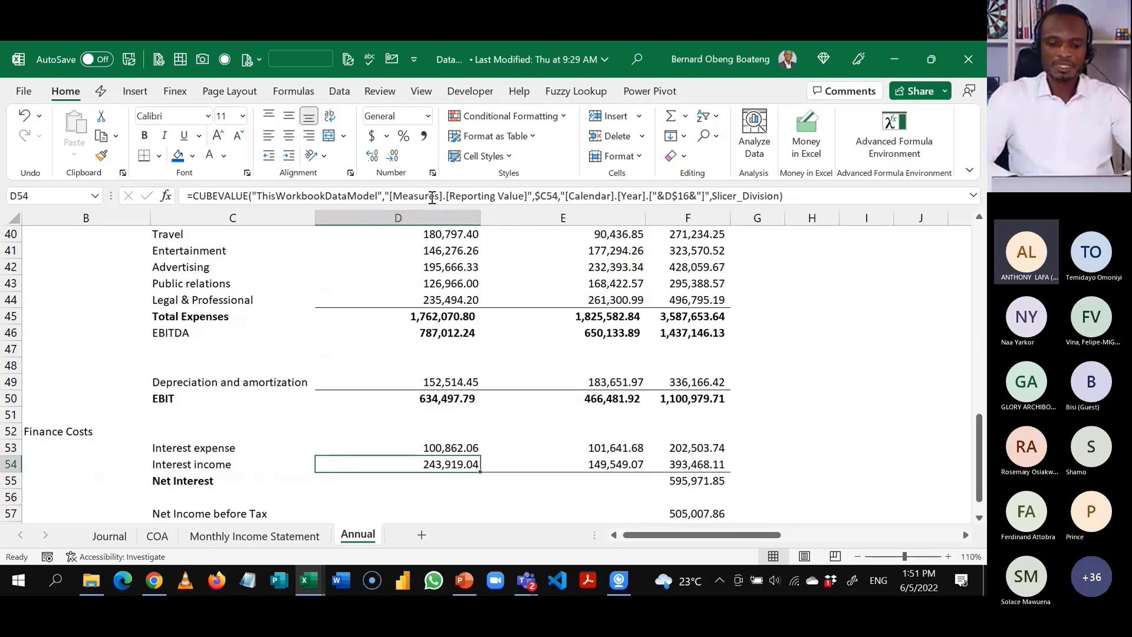
pyautogui.click(195, 196)
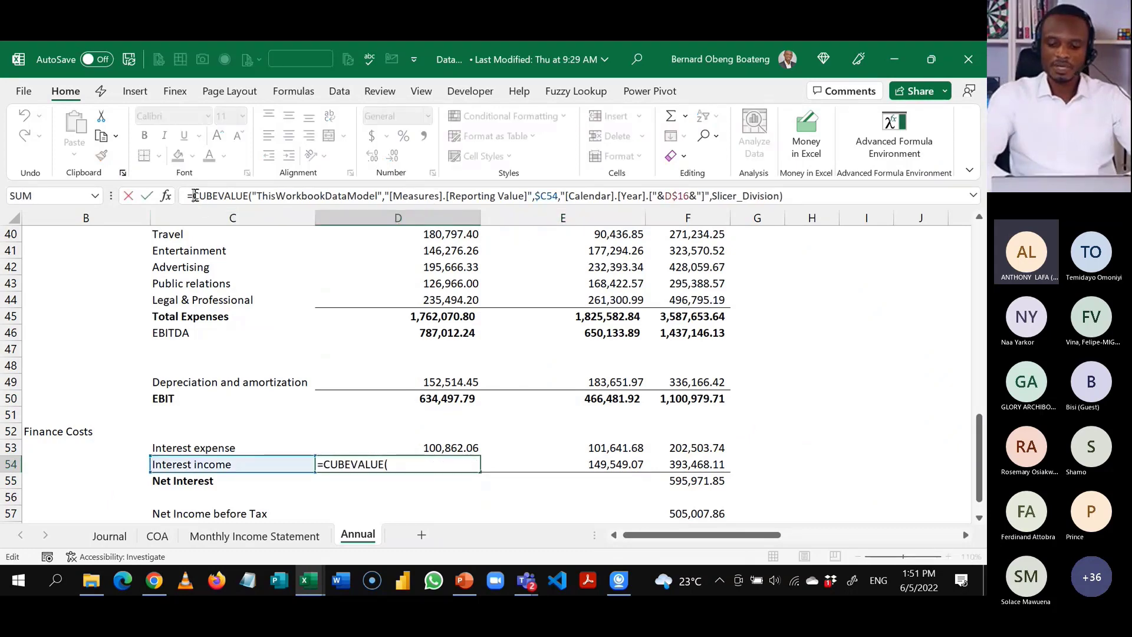
pyautogui.write('-')
pyautogui.hotkey('ctrl', 'Return')
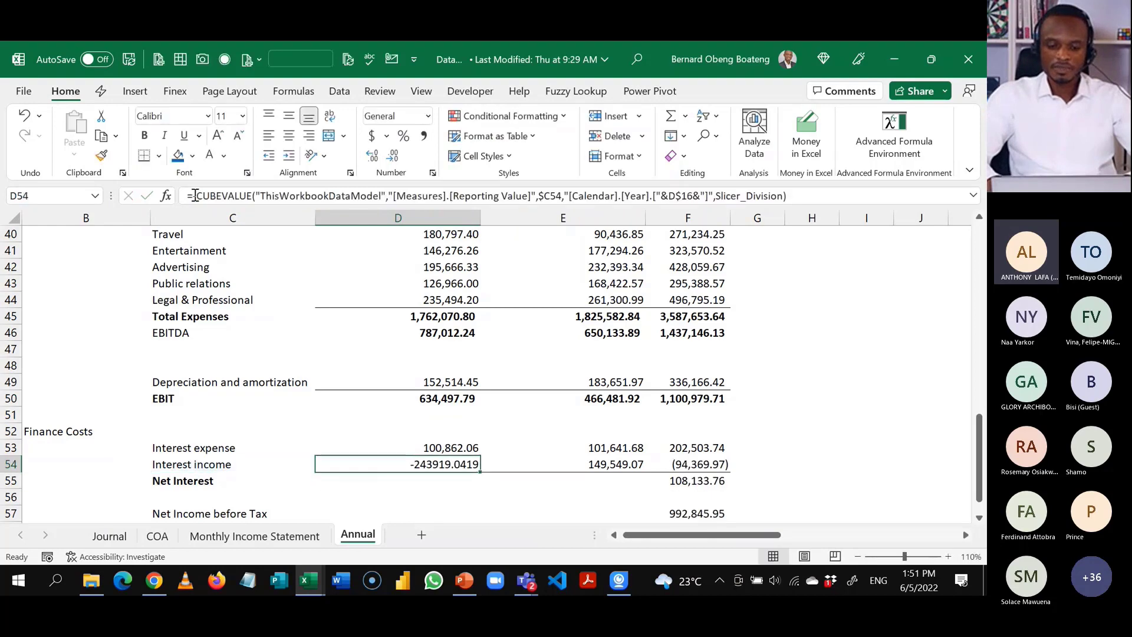
# Fill the negated Interest income formula from D54 into E54 and apply comma style to both cells.
pyautogui.hotkey('shift', 'Right')
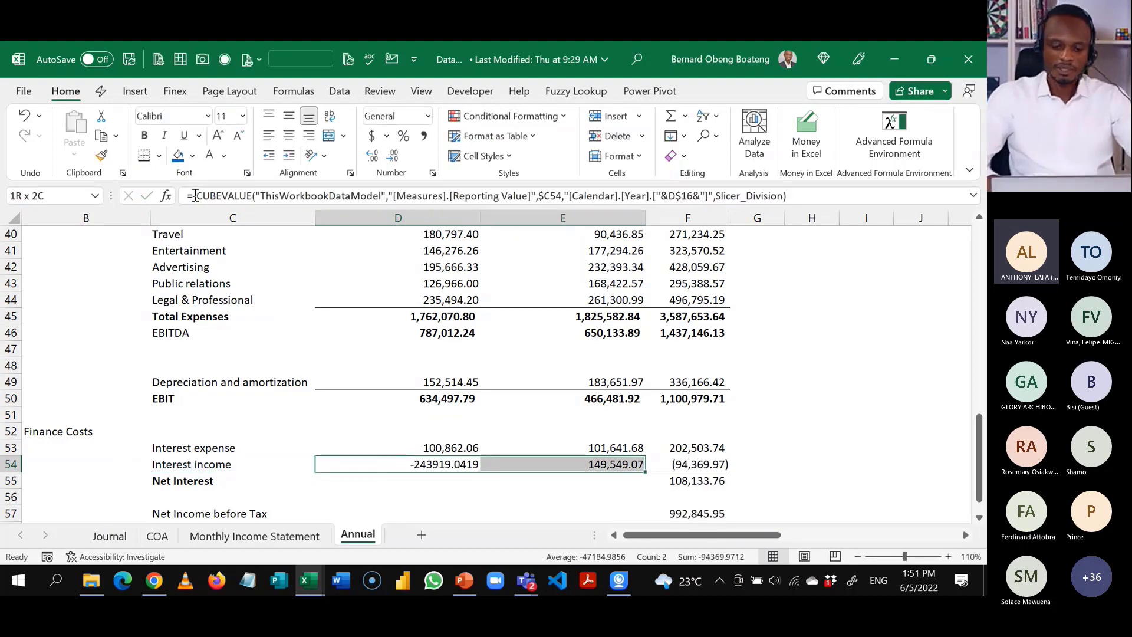
pyautogui.hotkey('ctrl', 'r')
pyautogui.press('alt')
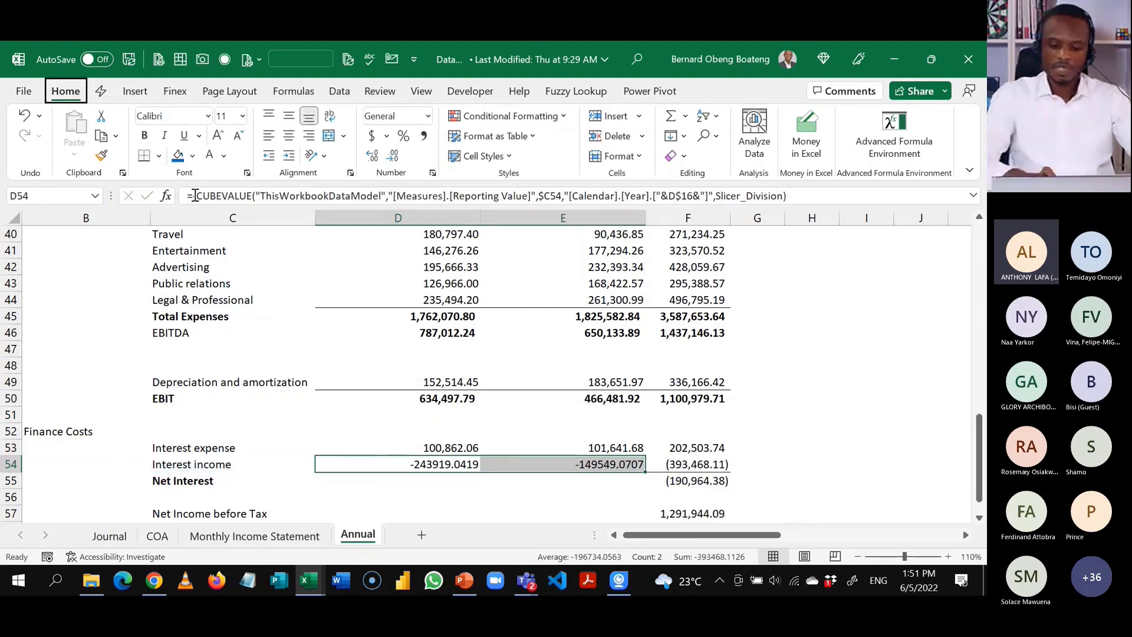
pyautogui.press('h')
pyautogui.press('k')
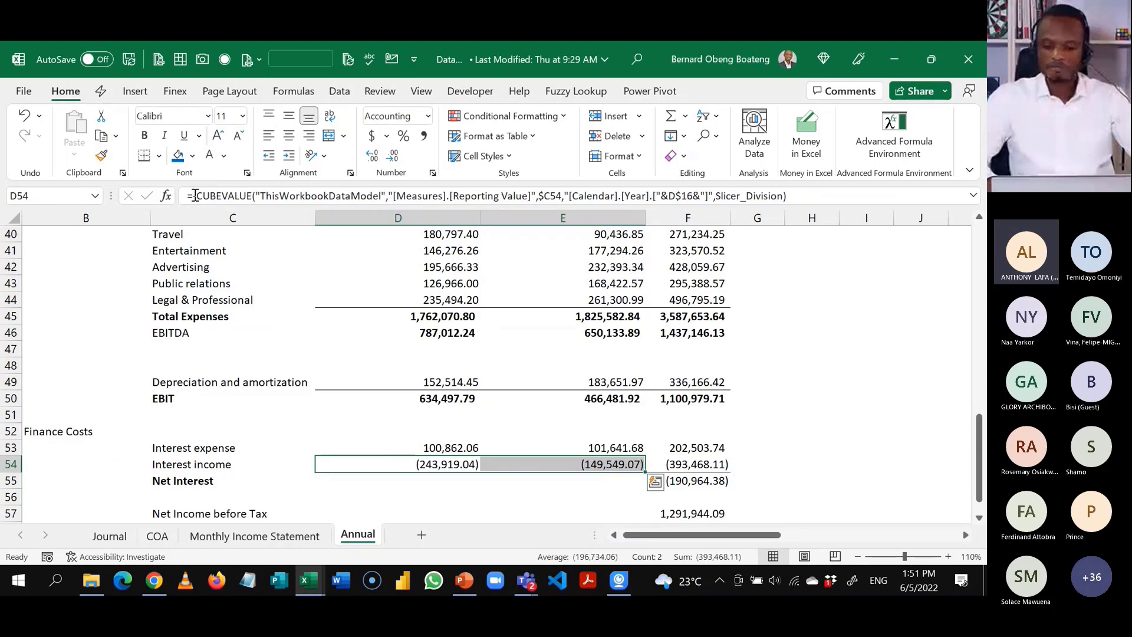
# Fill the Net Interest sum formula from F55 leftward into the 2020 and 2019 cells, E55 and D55.
pyautogui.press('Right')
pyautogui.press('Right')
pyautogui.press('Right')
pyautogui.press('Down')
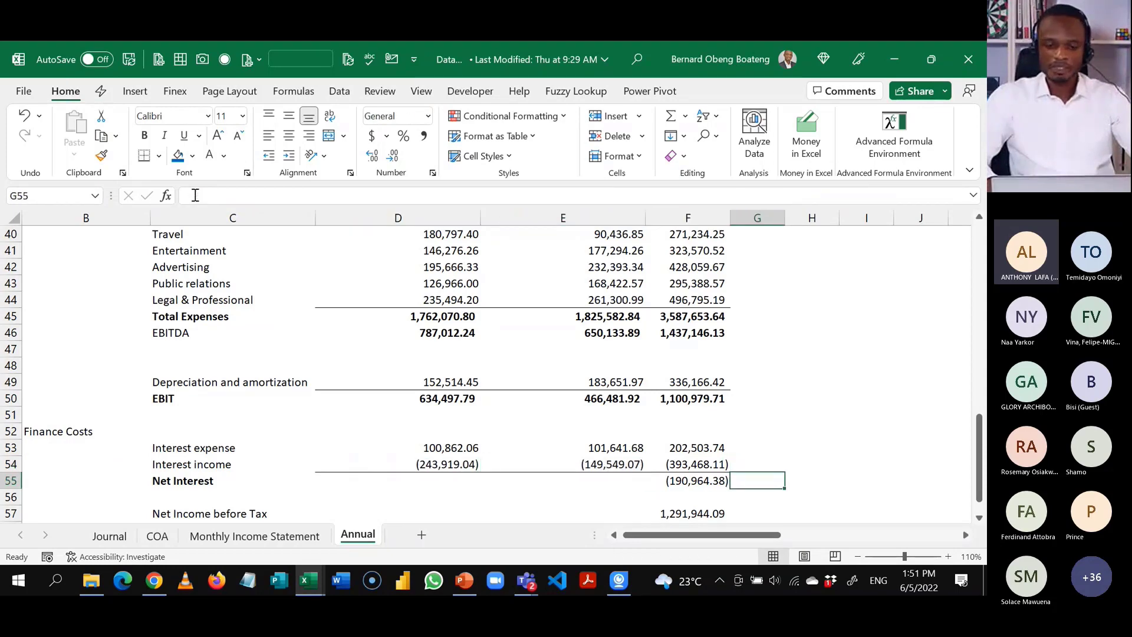
pyautogui.press('Left')
pyautogui.press('F2')
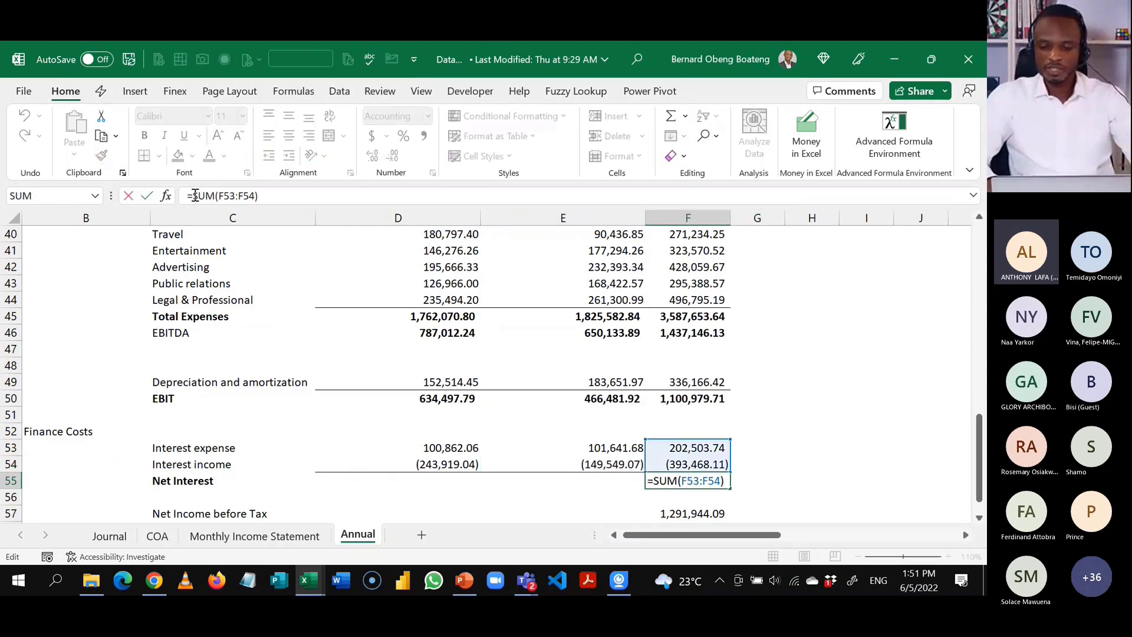
pyautogui.press('Escape')
pyautogui.hotkey('shift', 'Left')
pyautogui.hotkey('shift', 'Left')
pyautogui.hotkey('alt', 'e')
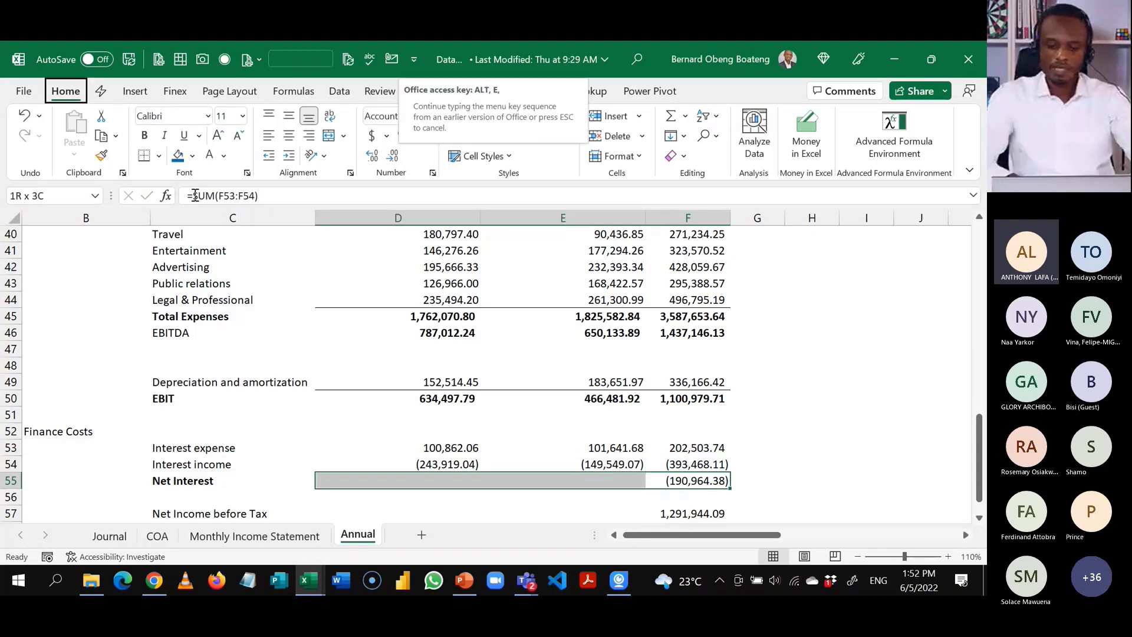
pyautogui.press('l')
pyautogui.press('Down')
pyautogui.press('Down')
pyautogui.press('Down')
pyautogui.press('Down')
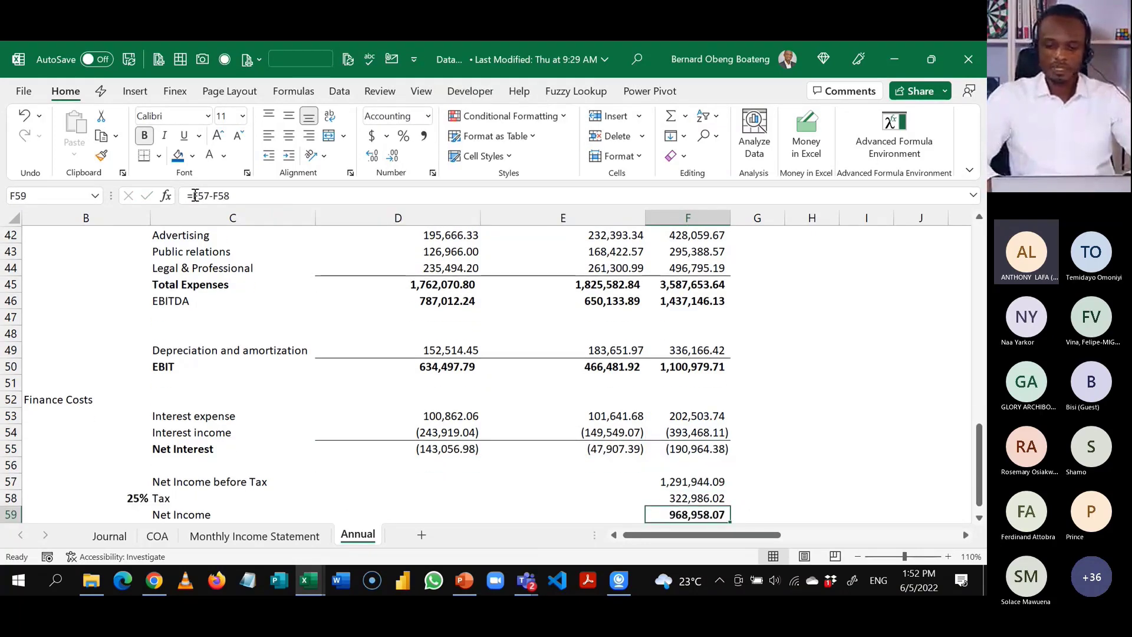
pyautogui.press('Up')
pyautogui.press('Up')
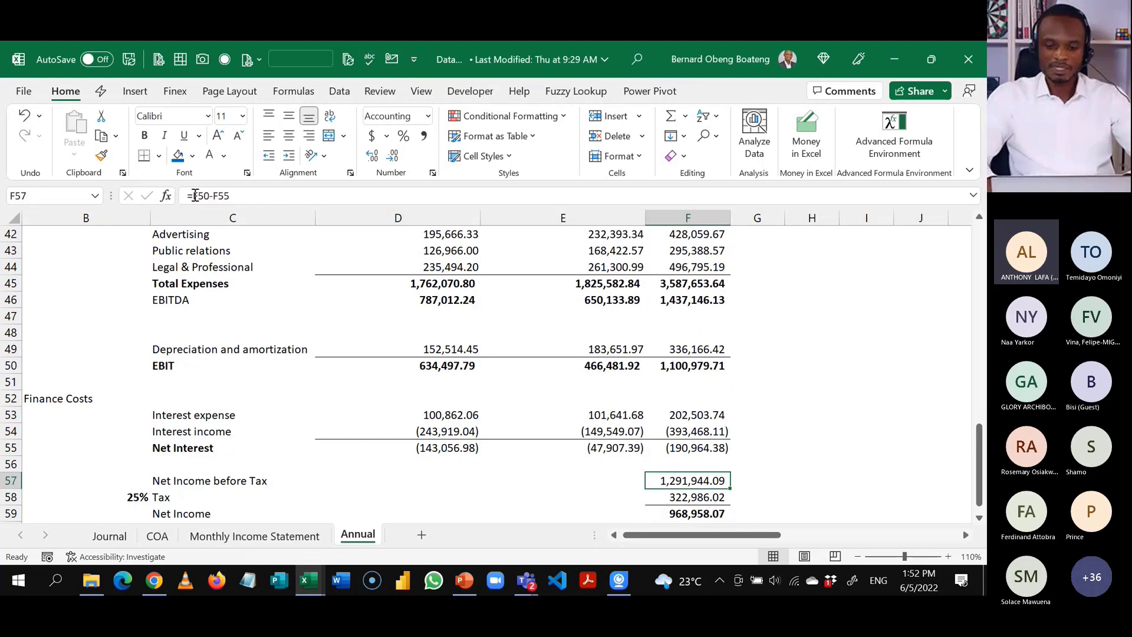
pyautogui.hotkey('shift', 'Down')
pyautogui.hotkey('shift', 'Left')
pyautogui.hotkey('shift', 'Left')
pyautogui.press('alt')
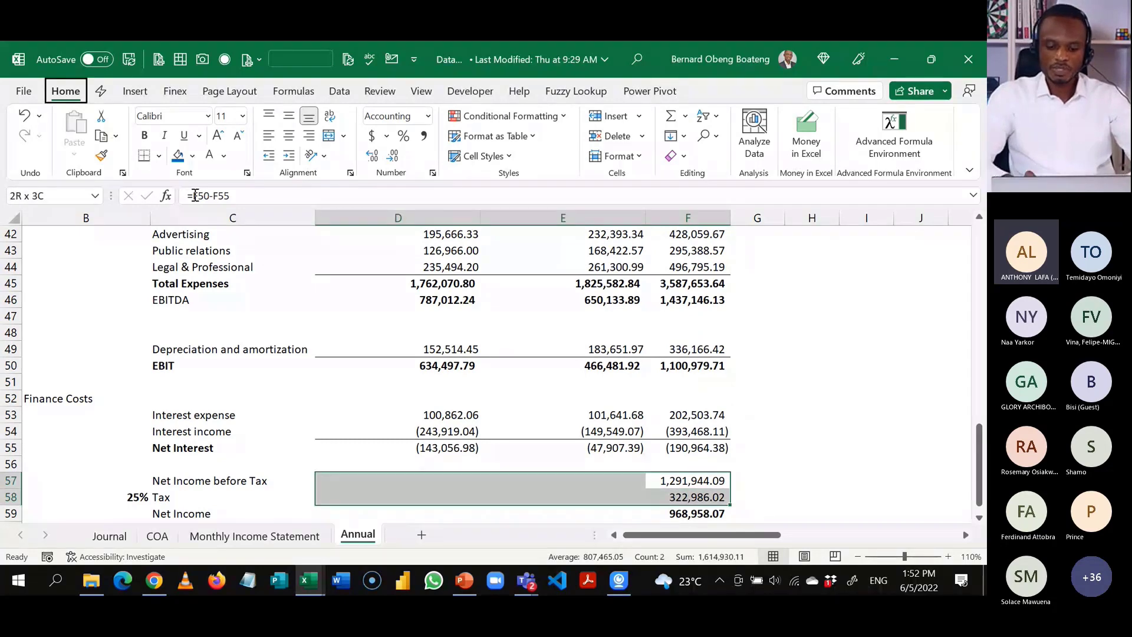
pyautogui.press('h')
pyautogui.press('Left')
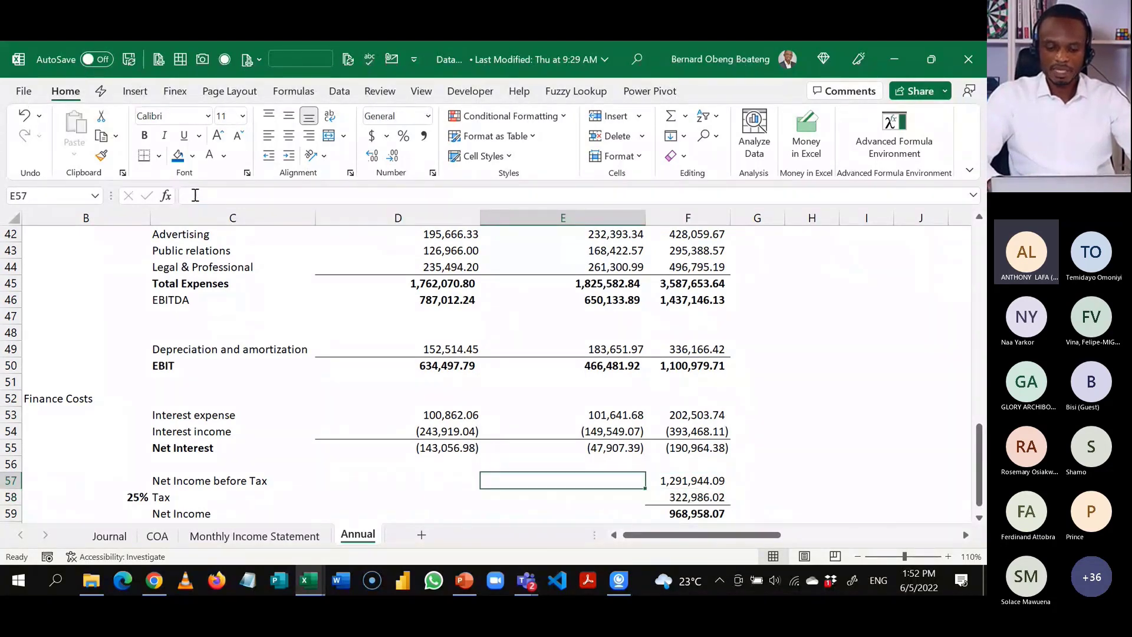
pyautogui.press('Left')
pyautogui.press('Up')
pyautogui.press('Up')
pyautogui.press('Up')
pyautogui.press('Up')
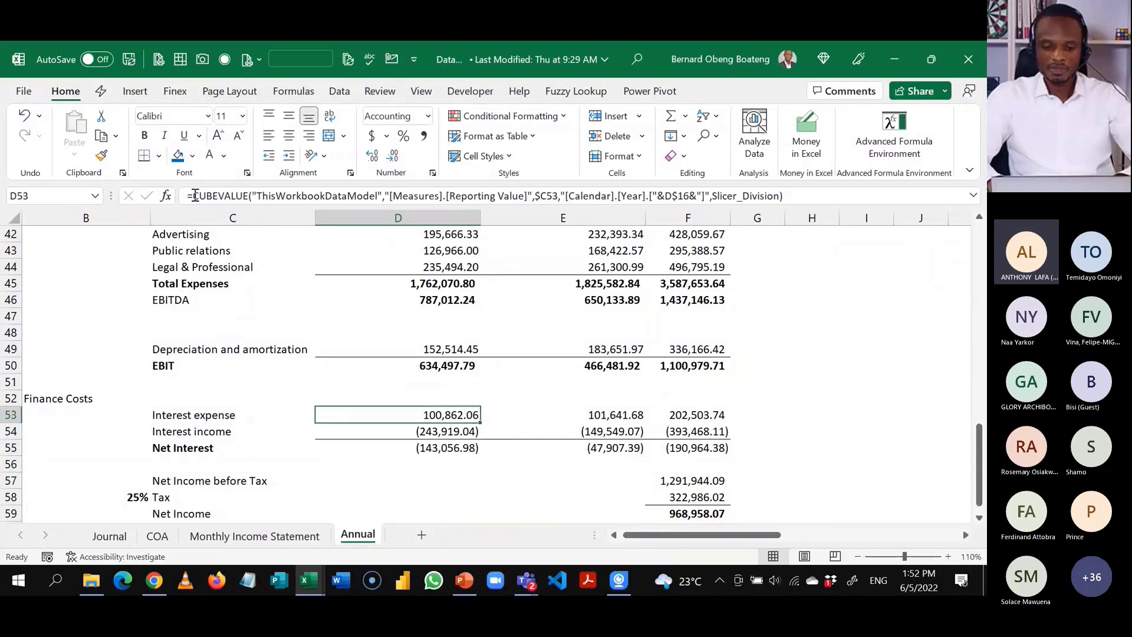
# Enter Net Income before Tax for 2019 and 2020 in D57:E57 as EBIT minus Net Interest, using =D50-D55.
pyautogui.press('Down')
pyautogui.press('Down')
pyautogui.press('Down')
pyautogui.press('Down')
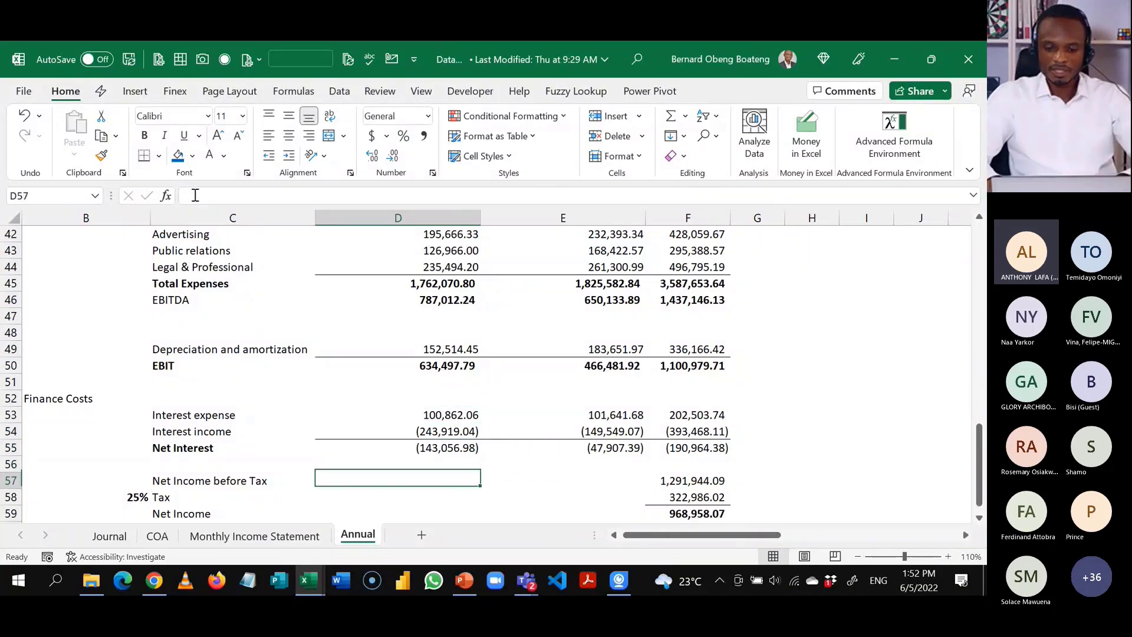
pyautogui.hotkey('shift', 'Right')
pyautogui.write('=')
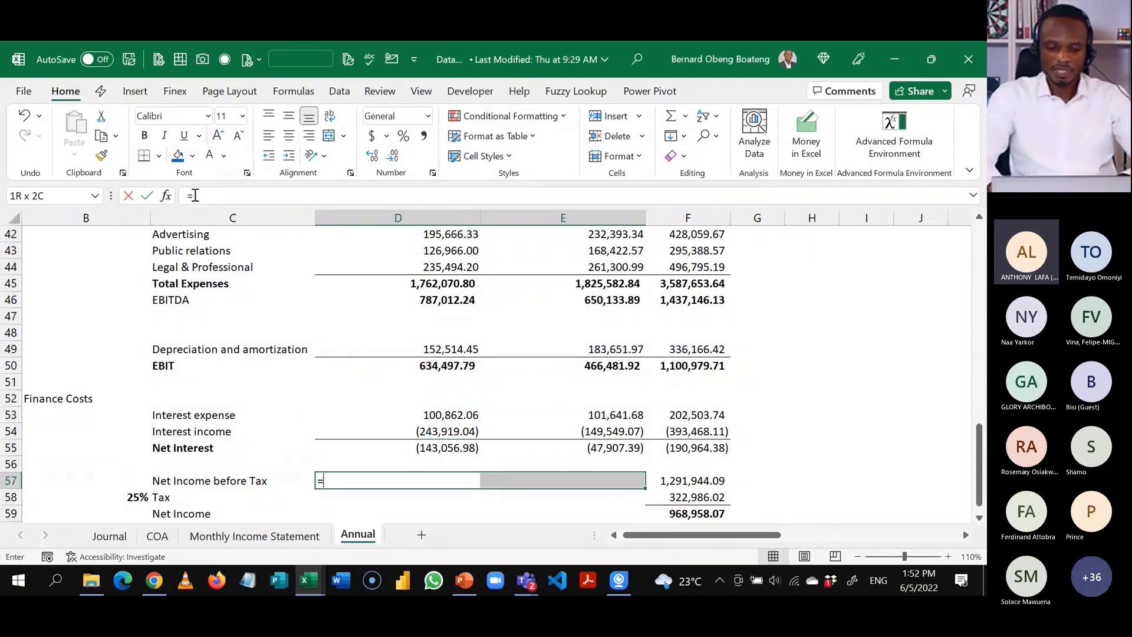
pyautogui.press('Up')
pyautogui.press('Up')
pyautogui.press('Up')
pyautogui.press('Up')
pyautogui.press('Up')
pyautogui.press('Up')
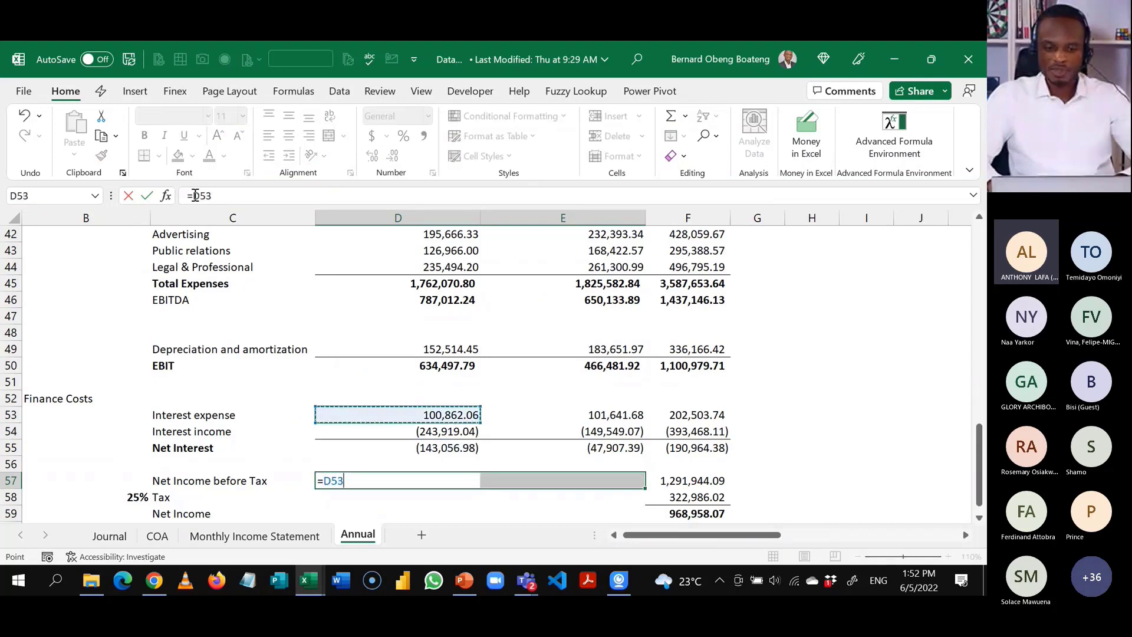
pyautogui.press('Up')
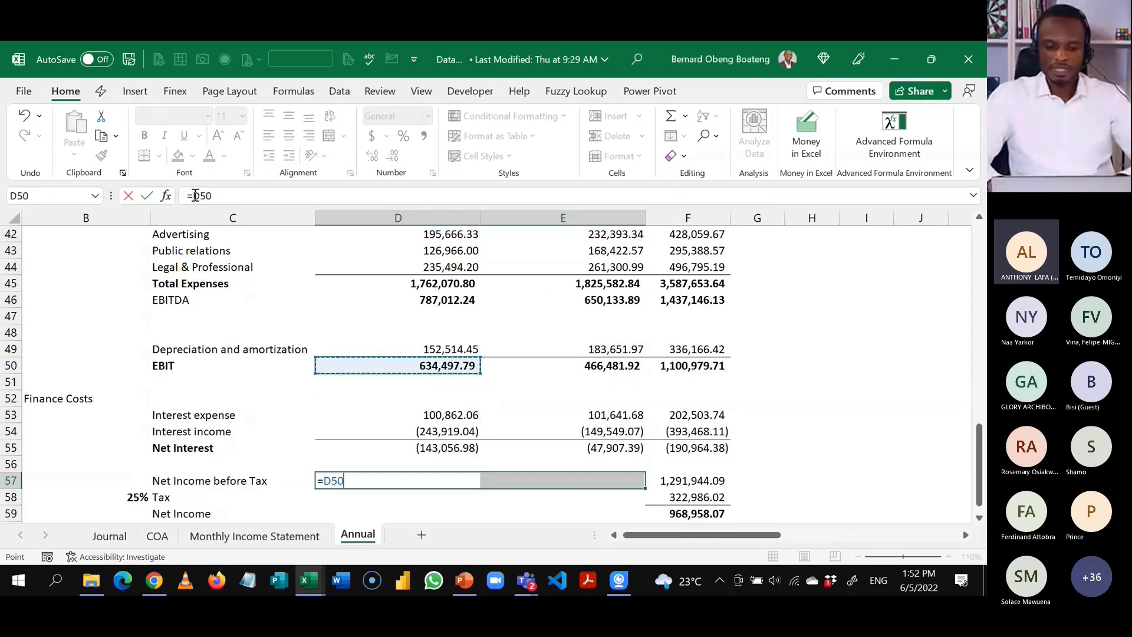
pyautogui.write('-')
pyautogui.press('Up')
pyautogui.press('Up')
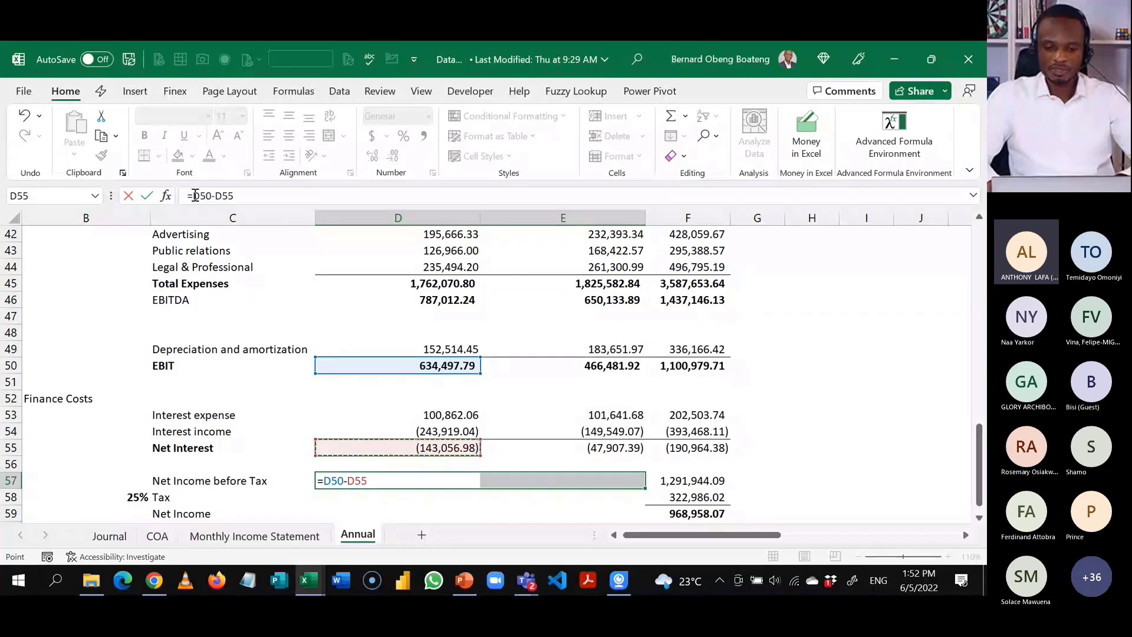
pyautogui.hotkey('ctrl', 'Return')
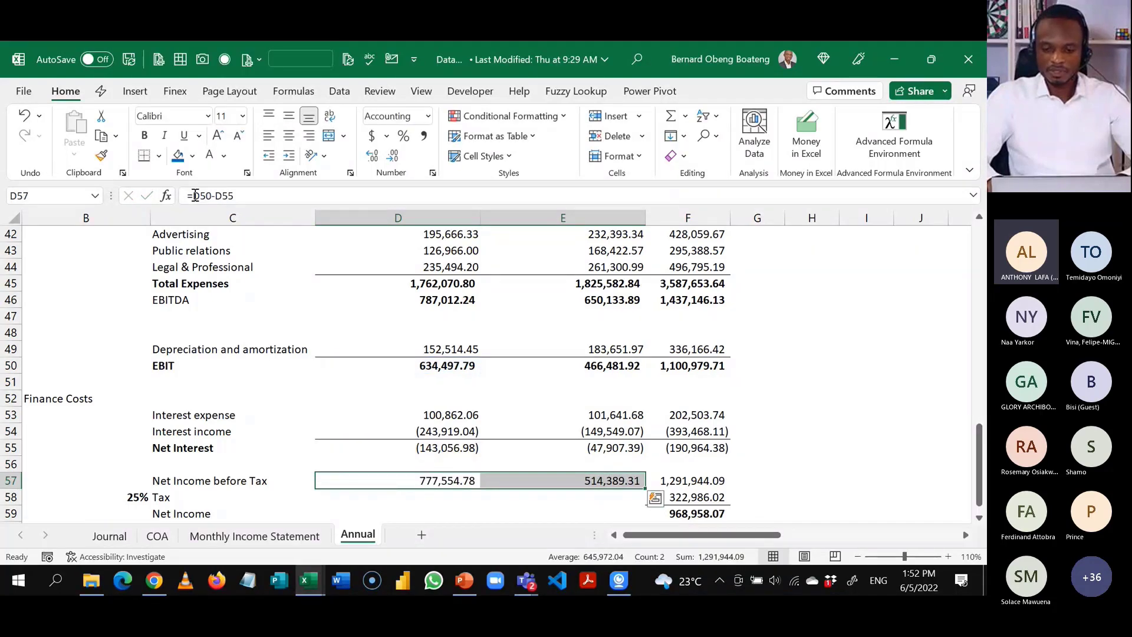
# Fill the Tax formula from F58 leftward into the 2020 and 2019 cells, E58 and D58.
pyautogui.press('Down')
pyautogui.press('Right')
pyautogui.press('Right')
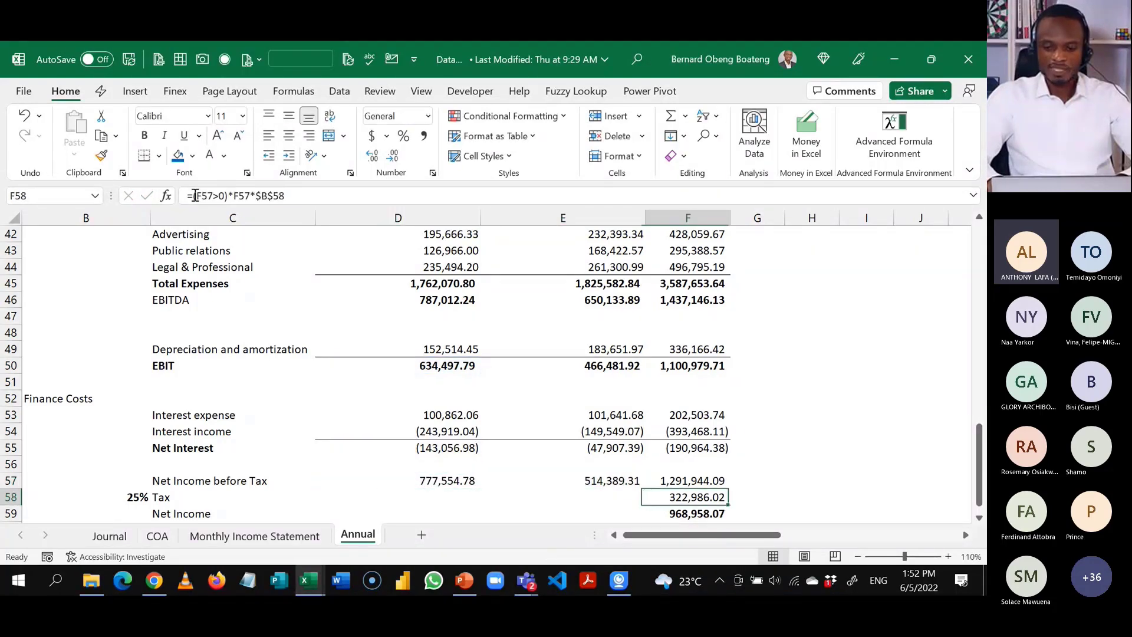
pyautogui.hotkey('shift', 'Left')
pyautogui.hotkey('shift', 'Left')
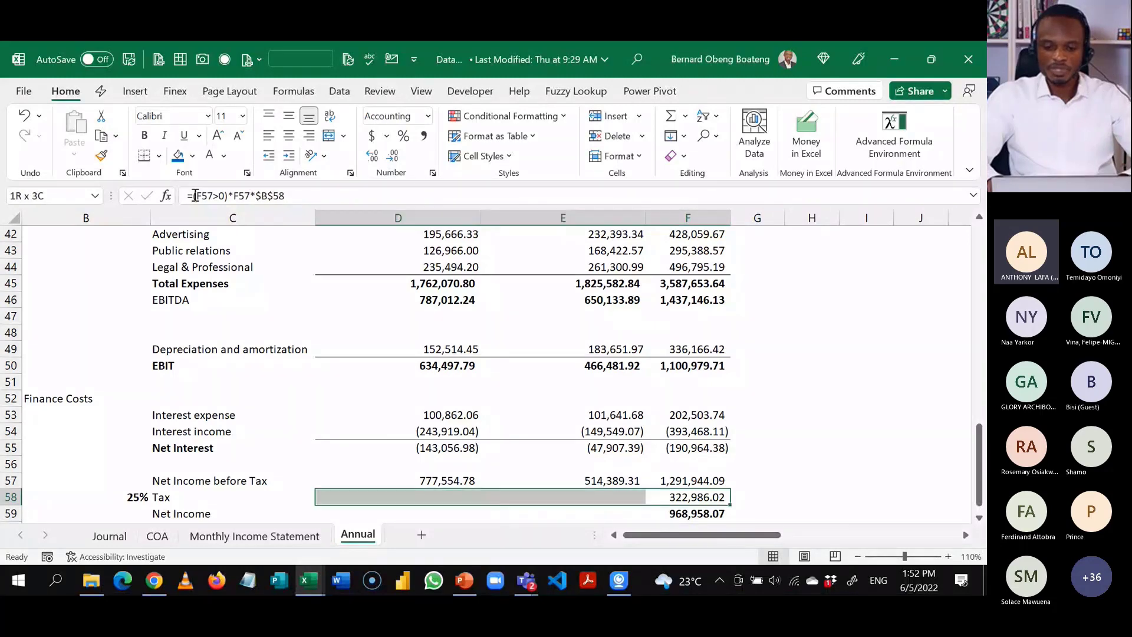
pyautogui.hotkey('alt', 'e')
pyautogui.press('i')
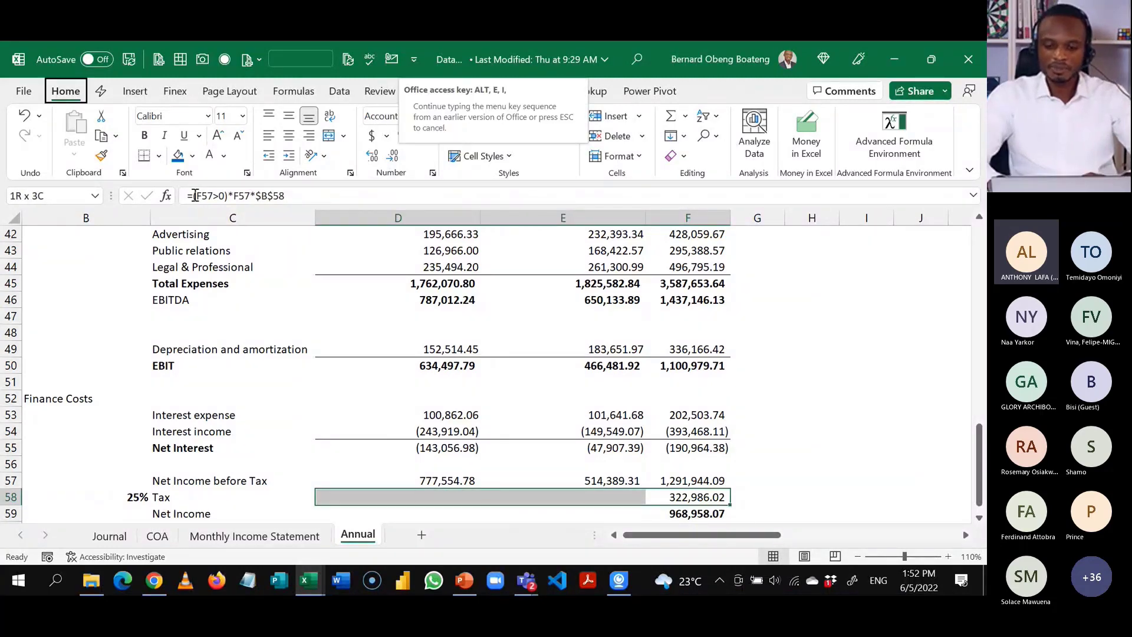
pyautogui.press('r')
# Fill the Net Income formula from F59 leftward into the 2020 and 2019 cells, E59 and D59.
pyautogui.press('Down')
pyautogui.press('Down')
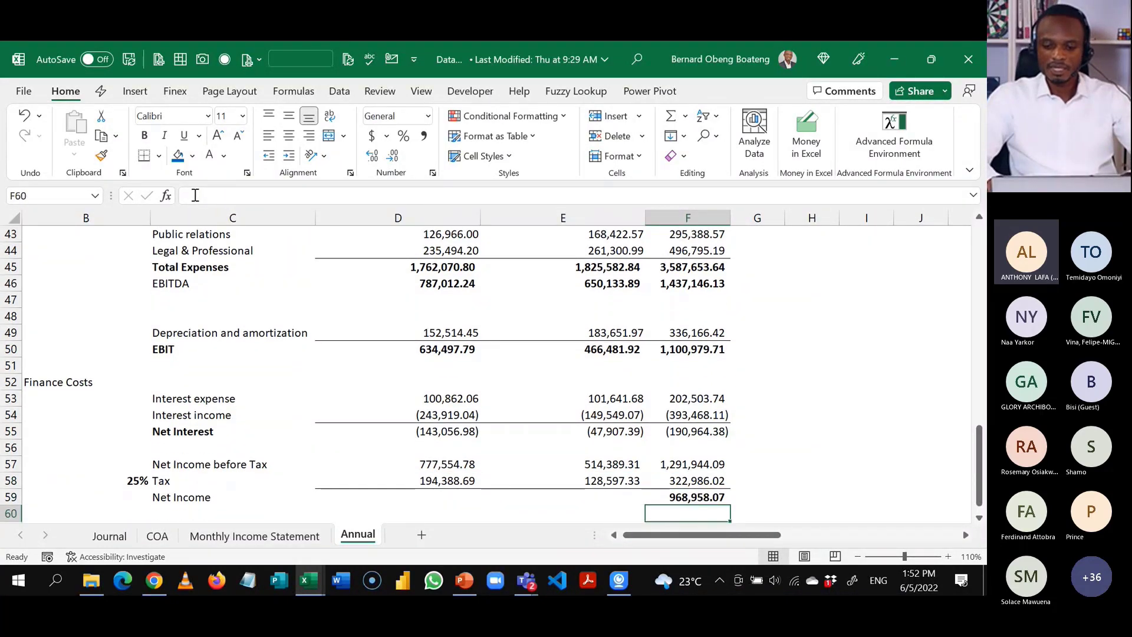
pyautogui.press('Up')
pyautogui.press('F2')
pyautogui.hotkey('ctrl', 'Return')
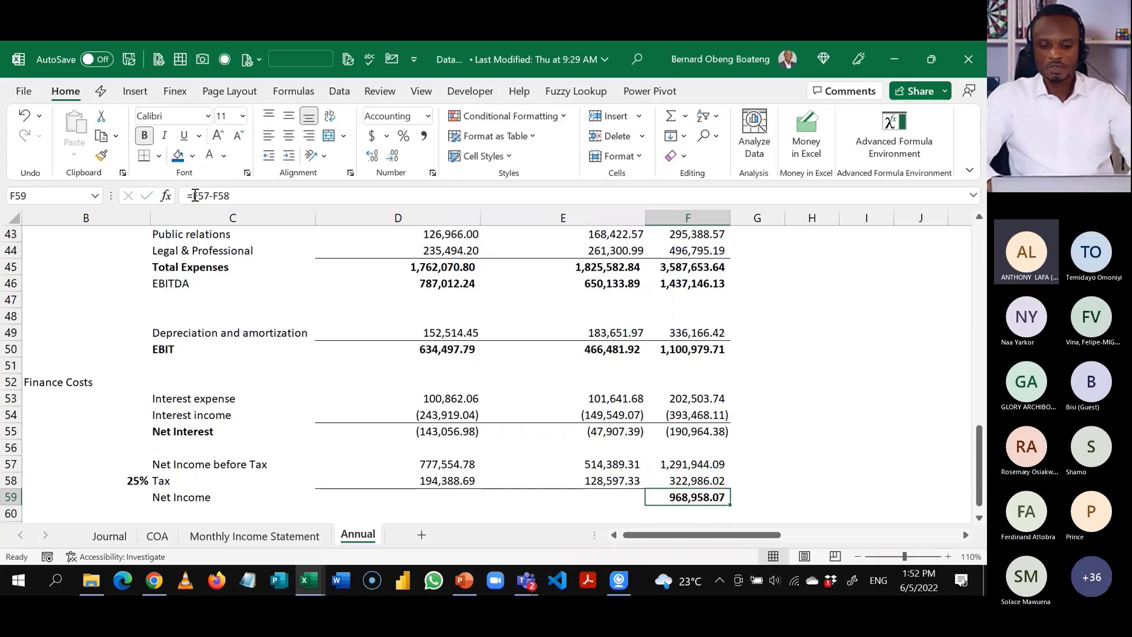
pyautogui.hotkey('shift', 'Left')
pyautogui.hotkey('shift', 'Left')
pyautogui.press('alt')
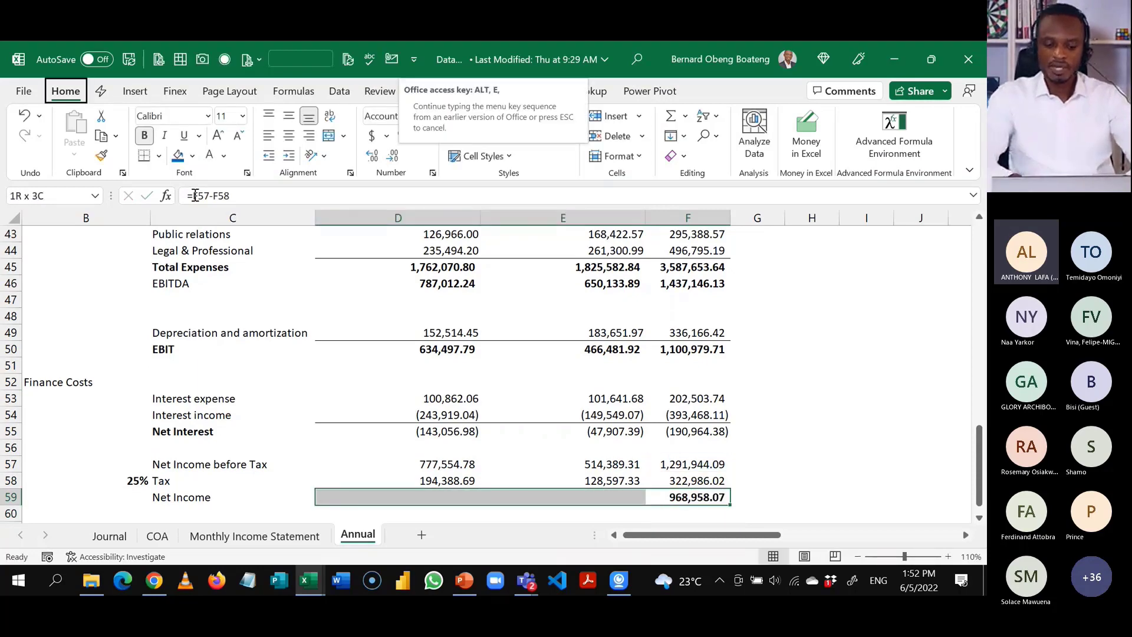
pyautogui.press('h')
pyautogui.press('f')
pyautogui.press('i')
pyautogui.press('l')
# Filter the income statement to the East division with the Division slicer and review the revenue and direct cost amounts.
pyautogui.press('Left')
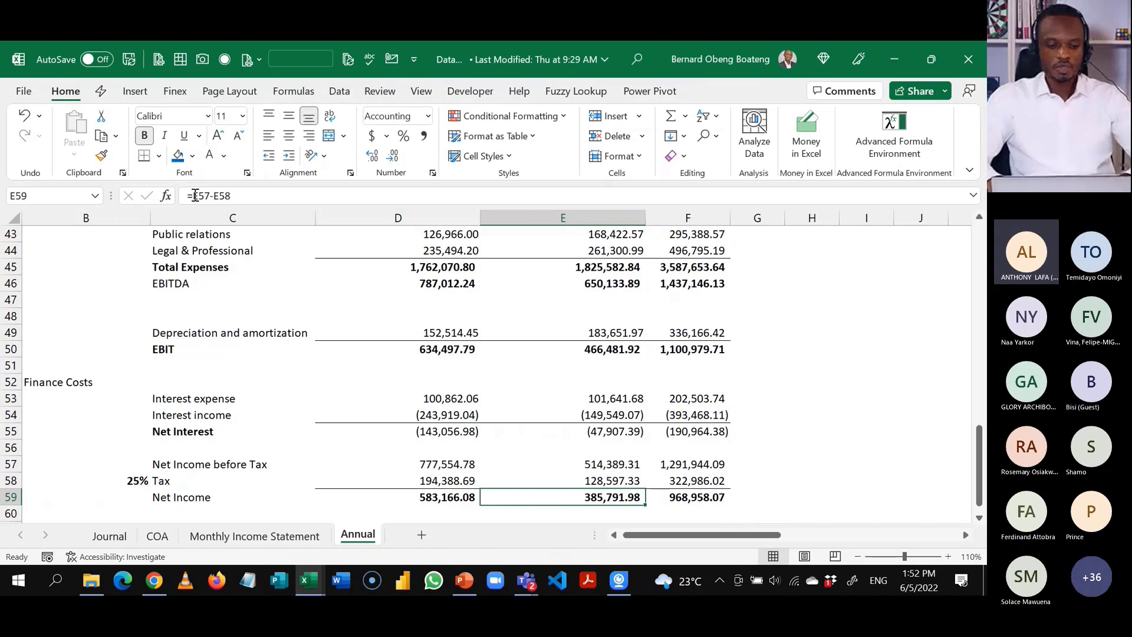
pyautogui.press('Left')
pyautogui.press('Left')
pyautogui.hotkey('ctrl', 'Right')
pyautogui.press('Down')
pyautogui.press('Down')
pyautogui.press('Down')
pyautogui.press('Up')
pyautogui.press('Up')
pyautogui.press('Up')
pyautogui.press('Up')
pyautogui.press('Up')
pyautogui.press('Up')
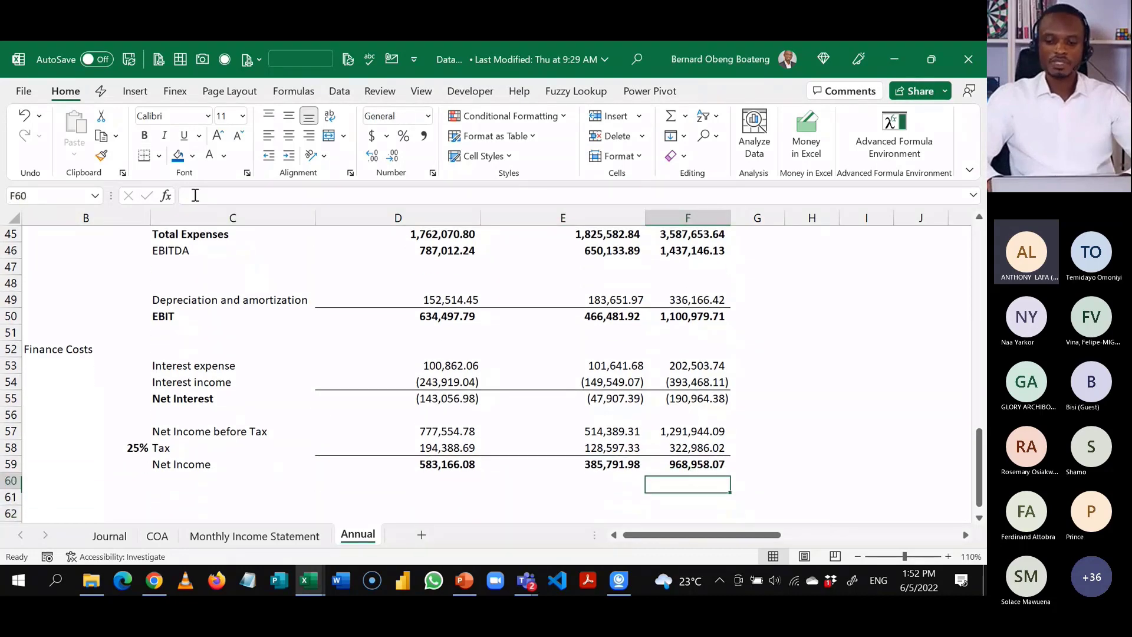
pyautogui.press('Up')
pyautogui.press('Up')
pyautogui.press('Up')
pyautogui.press('Up')
pyautogui.press('Up')
pyautogui.press('Up')
pyautogui.press('Up')
pyautogui.press('Up')
pyautogui.press('Up')
pyautogui.press('Up')
pyautogui.press('Up')
pyautogui.press('Up')
pyautogui.press('Up')
pyautogui.press('Up')
pyautogui.press('Up')
pyautogui.press('Up')
pyautogui.press('Up')
pyautogui.press('Up')
pyautogui.press('Up')
pyautogui.press('Up')
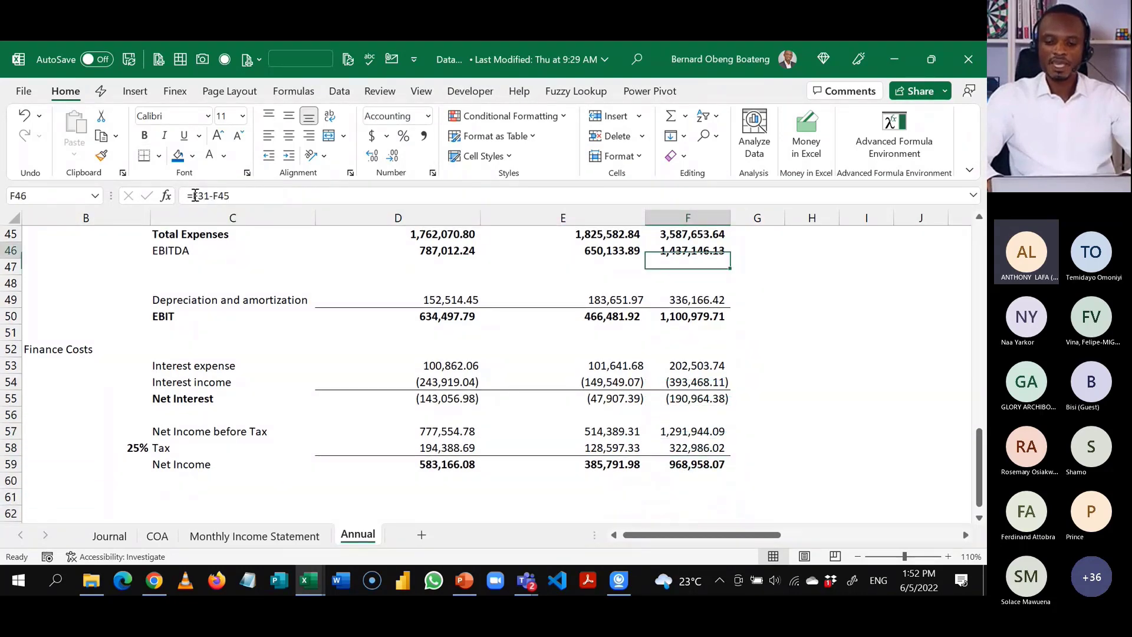
pyautogui.press('Down')
pyautogui.press('Down')
pyautogui.press('Left')
pyautogui.press('Up')
pyautogui.press('Up')
pyautogui.press('Up')
pyautogui.press('Up')
pyautogui.press('Up')
pyautogui.press('Up')
pyautogui.press('Up')
pyautogui.press('Up')
pyautogui.press('Up')
pyautogui.press('Up')
pyautogui.press('Up')
pyautogui.press('Up')
pyautogui.press('Up')
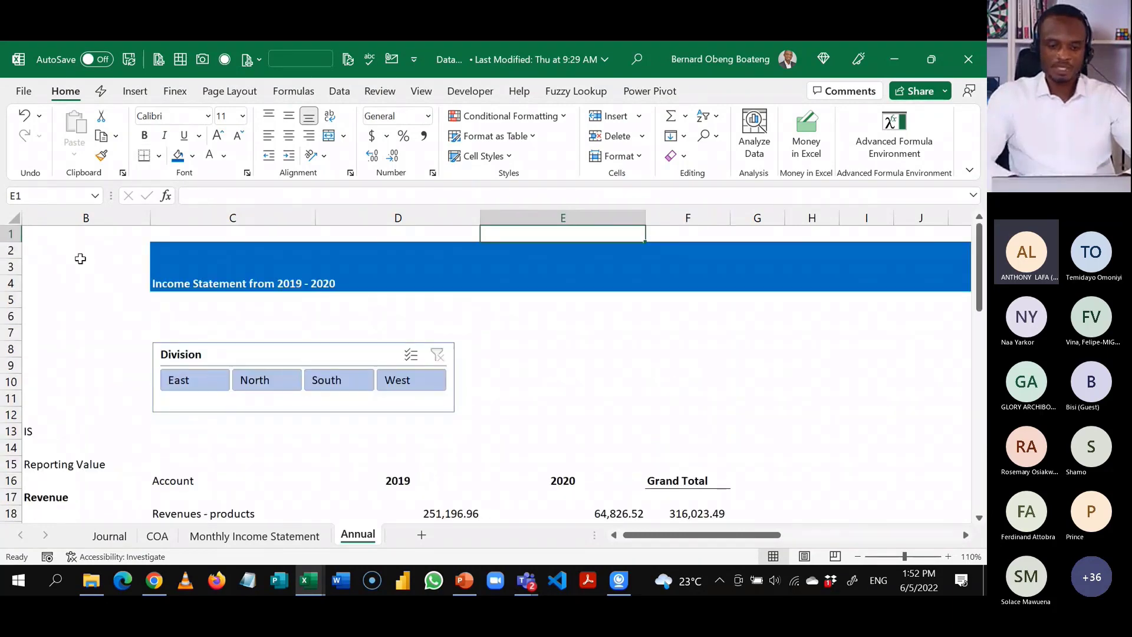
pyautogui.click(183, 380)
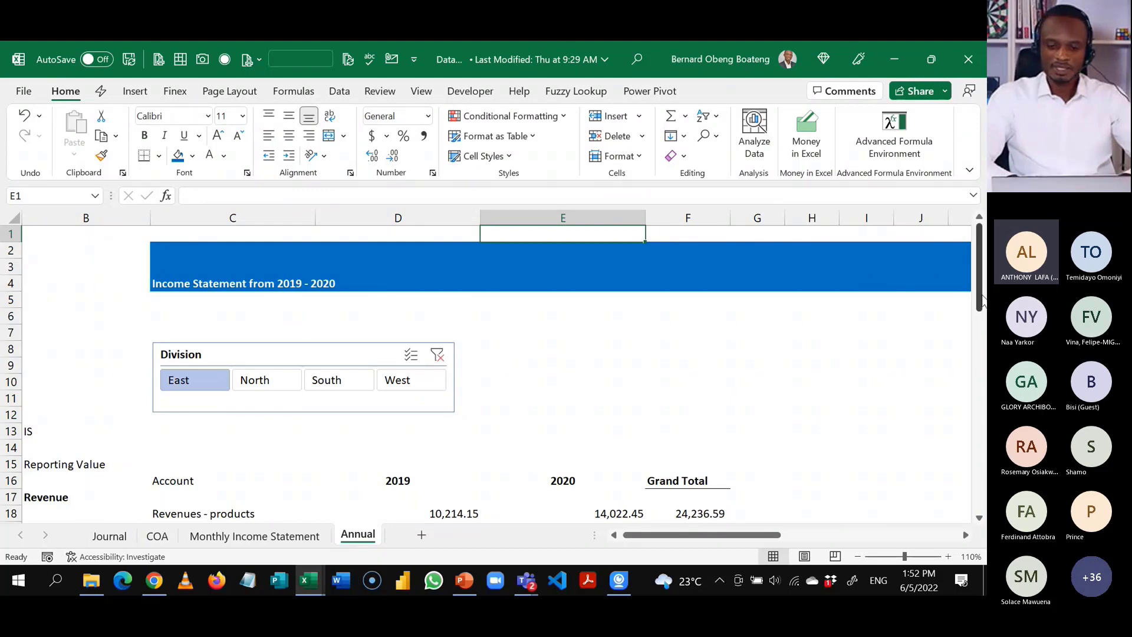
pyautogui.scroll(-4, 599, 286)
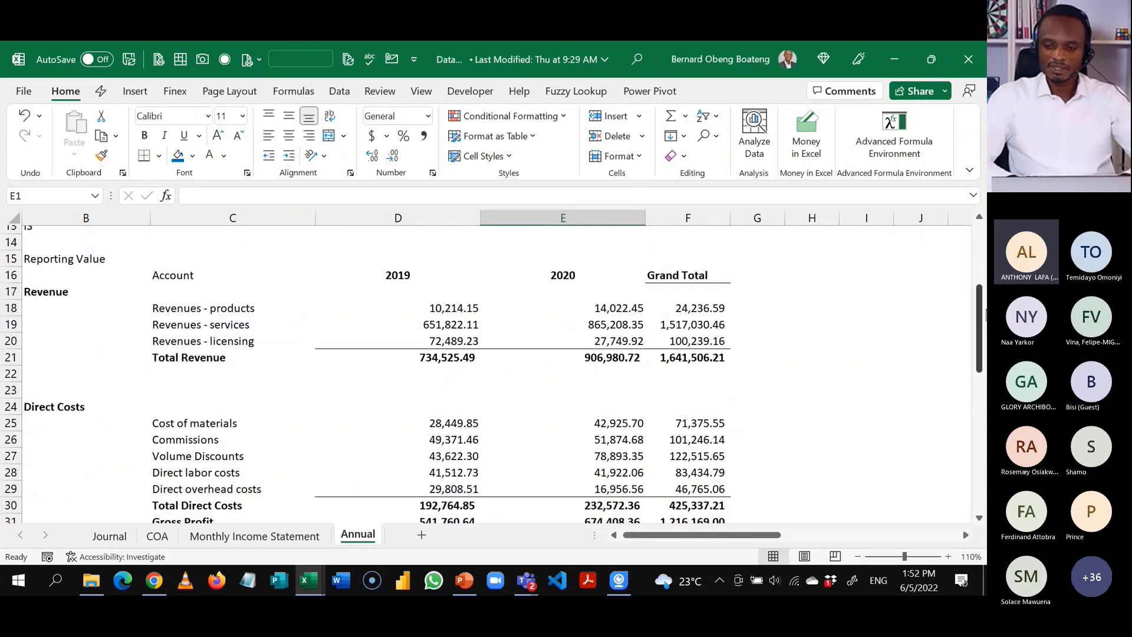
# Clear the Division slicer filter on the Annual sheet to include all divisions.
pyautogui.moveTo(981, 317); pyautogui.dragTo(981, 289)
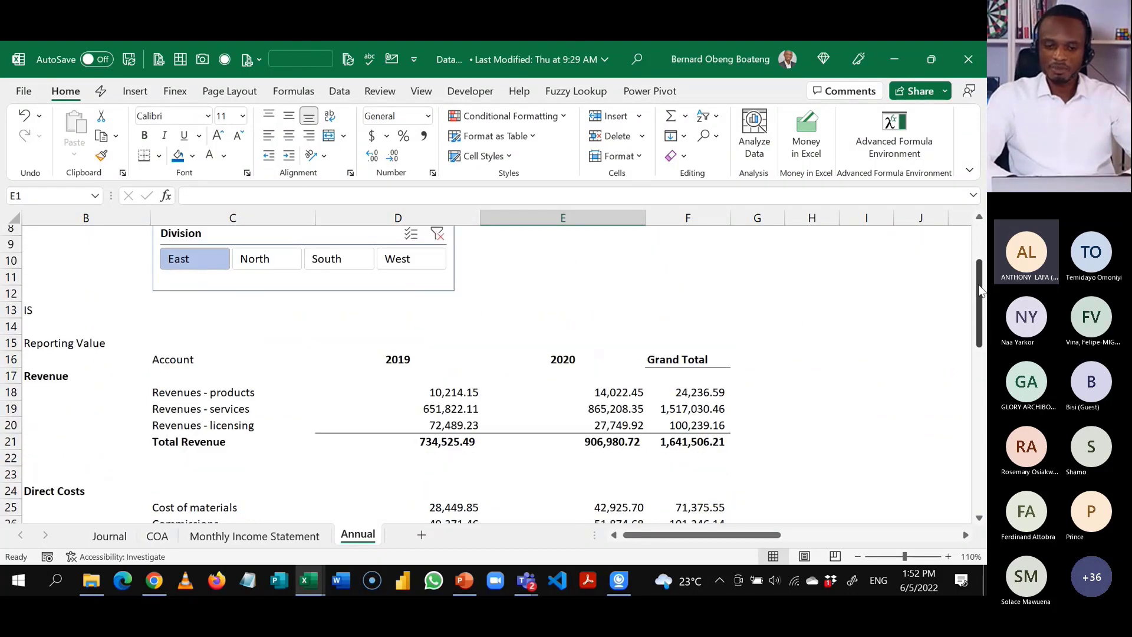
pyautogui.click(437, 244)
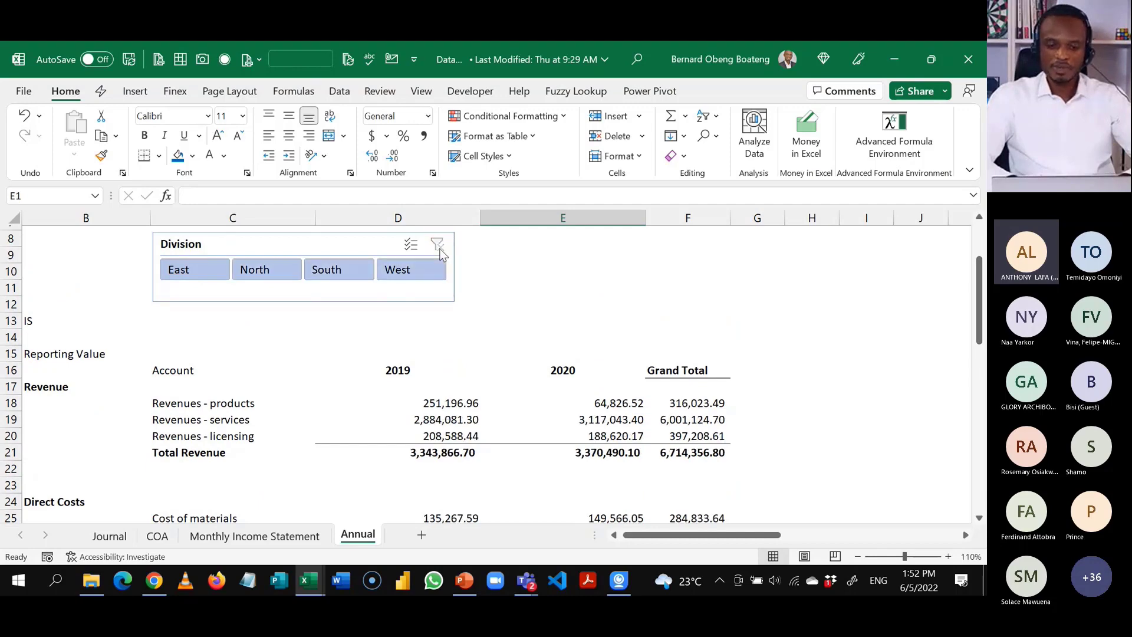
# Review the annual income statement from the year headings down to the Grand Total of Net Income.
pyautogui.click(603, 374)
pyautogui.hotkey('shift', 'Left')
pyautogui.hotkey('shift', 'Left')
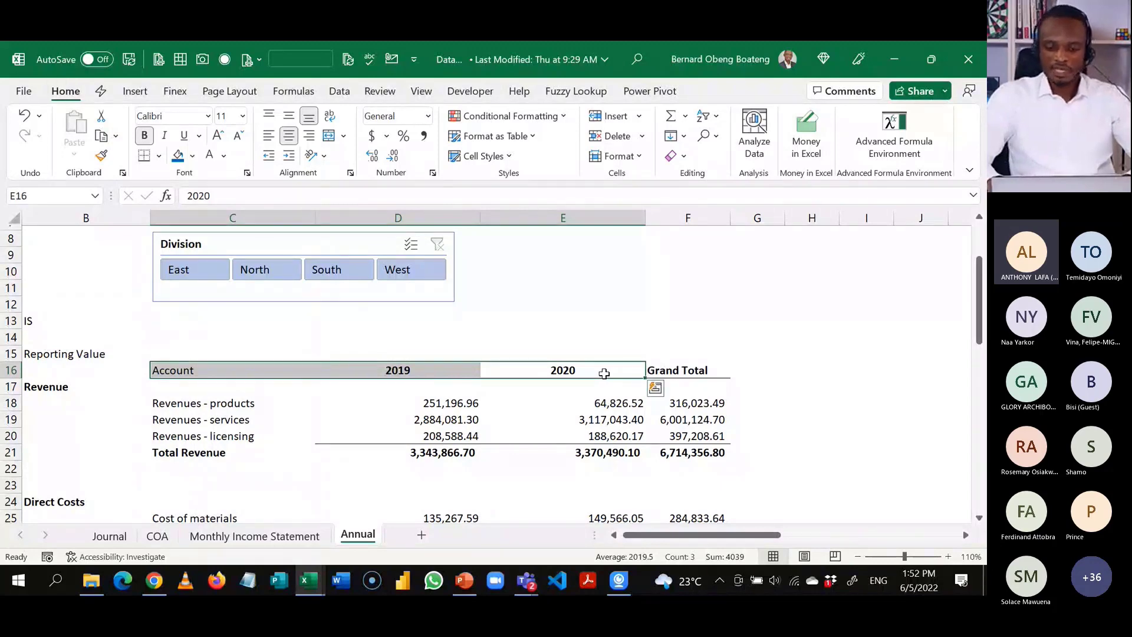
pyautogui.press('Down')
pyautogui.press('Down')
pyautogui.press('Down')
pyautogui.press('Down')
pyautogui.press('Down')
pyautogui.press('Down')
pyautogui.press('Down')
pyautogui.press('Down')
pyautogui.press('Down')
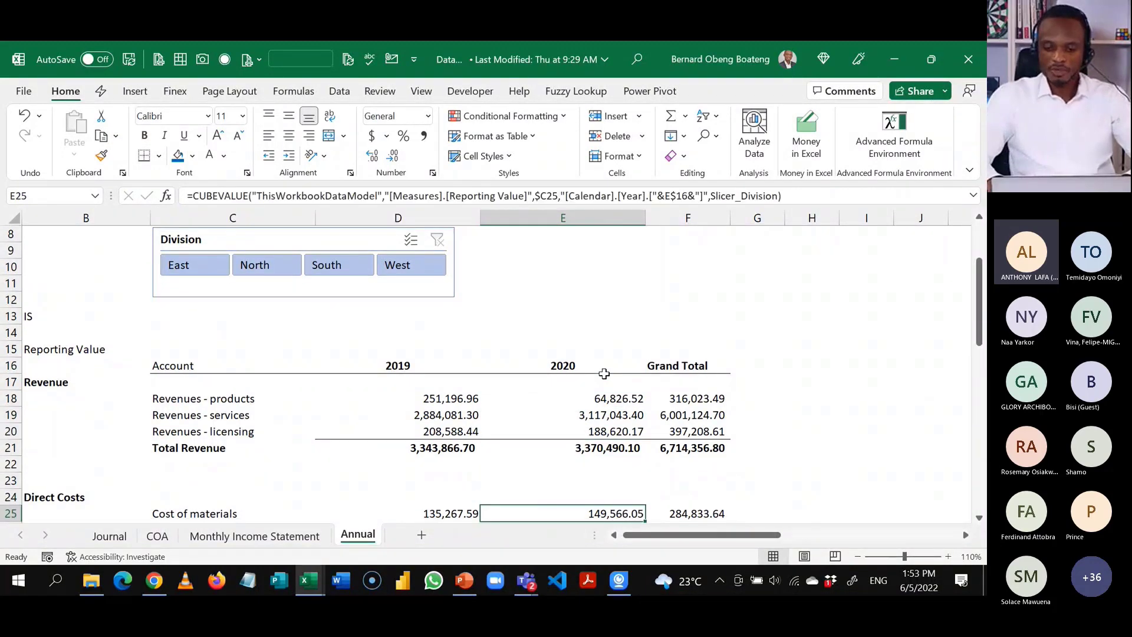
pyautogui.press('Right')
pyautogui.press('Down')
pyautogui.press('Down')
pyautogui.press('Down')
pyautogui.press('Down')
pyautogui.press('Down')
pyautogui.press('Down')
pyautogui.press('Down')
pyautogui.press('Down')
pyautogui.press('Down')
pyautogui.press('Down')
pyautogui.press('Down')
pyautogui.press('Down')
pyautogui.press('Down')
pyautogui.press('Down')
pyautogui.press('Down')
pyautogui.press('Down')
pyautogui.press('Down')
pyautogui.press('Down')
pyautogui.press('Down')
pyautogui.press('Down')
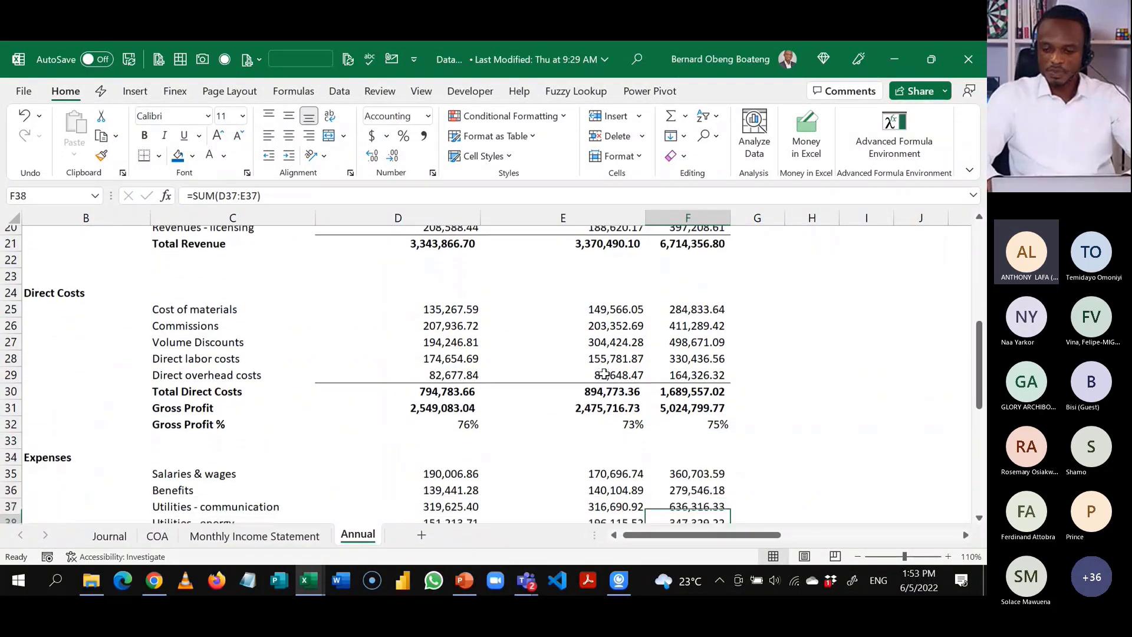
pyautogui.press('Down')
pyautogui.press('Down')
pyautogui.press('Down')
pyautogui.press('Down')
pyautogui.press('Down')
pyautogui.press('Down')
pyautogui.press('Down')
pyautogui.press('Down')
pyautogui.press('Down')
pyautogui.press('Down')
pyautogui.press('Down')
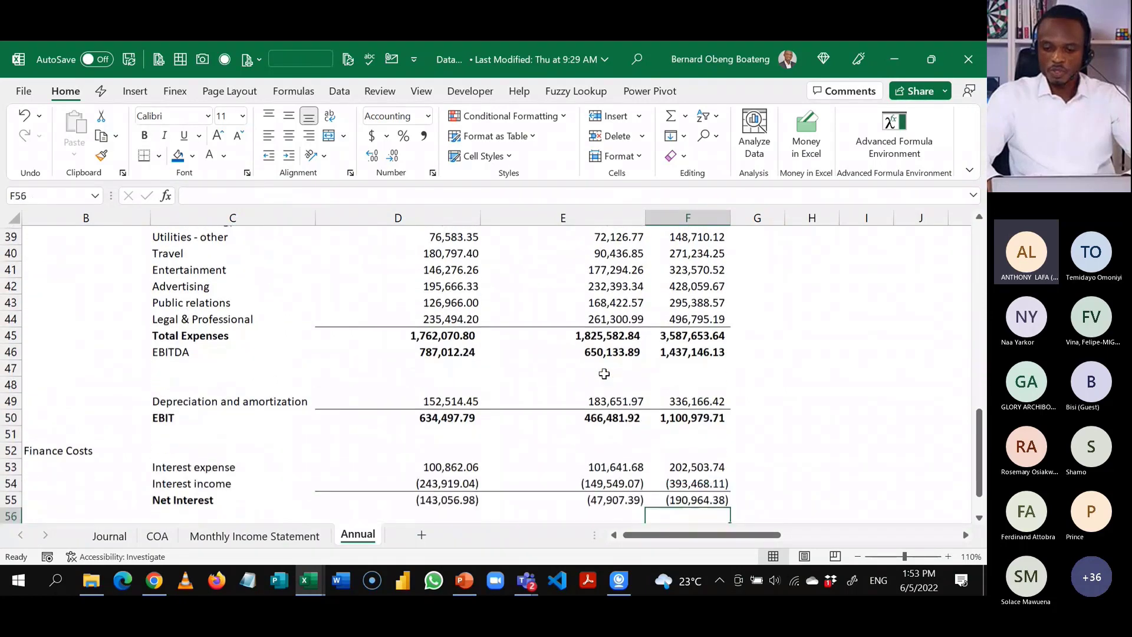
pyautogui.press('Down')
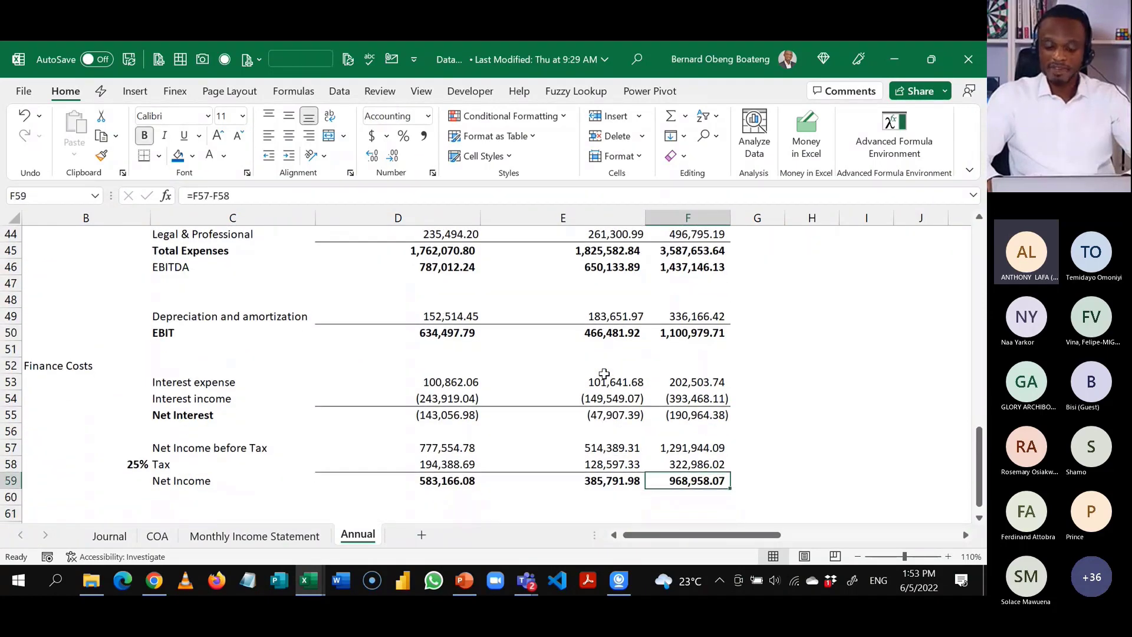
# Check the Monthly Income Statement down to Net Income and across to its Grand Total column for comparison with the annual figures.
pyautogui.click(298, 537)
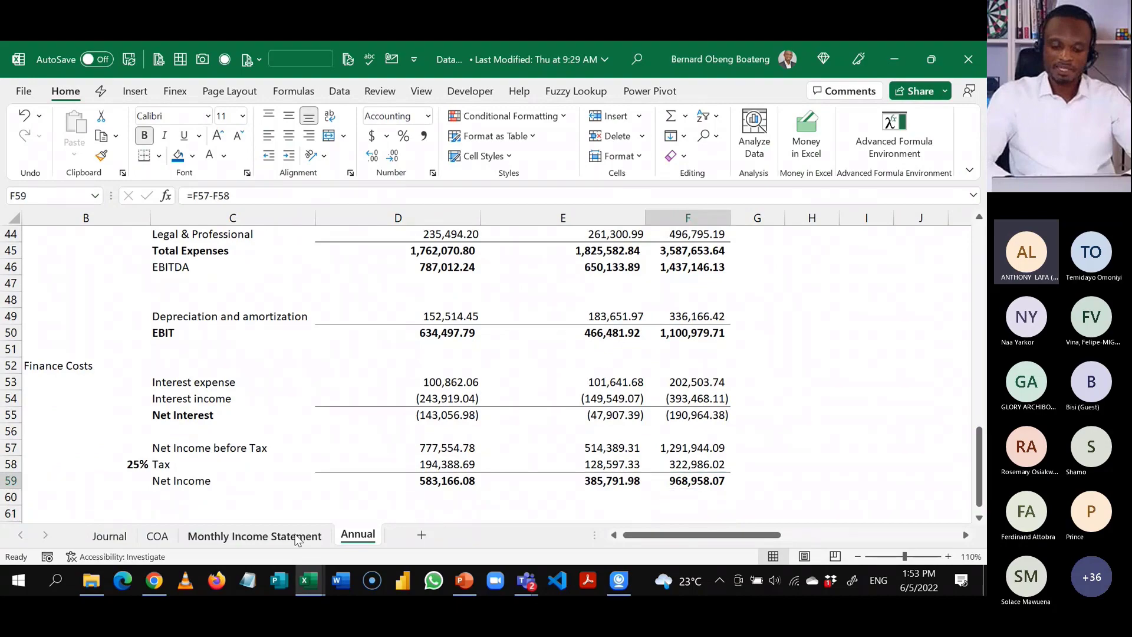
pyautogui.click(616, 452)
pyautogui.press('Down')
pyautogui.press('Down')
pyautogui.press('Down')
pyautogui.press('Down')
pyautogui.press('Down')
pyautogui.press('Down')
pyautogui.press('Down')
pyautogui.press('Down')
pyautogui.press('Down')
pyautogui.press('Down')
pyautogui.press('Down')
pyautogui.press('Down')
pyautogui.press('Down')
pyautogui.press('Down')
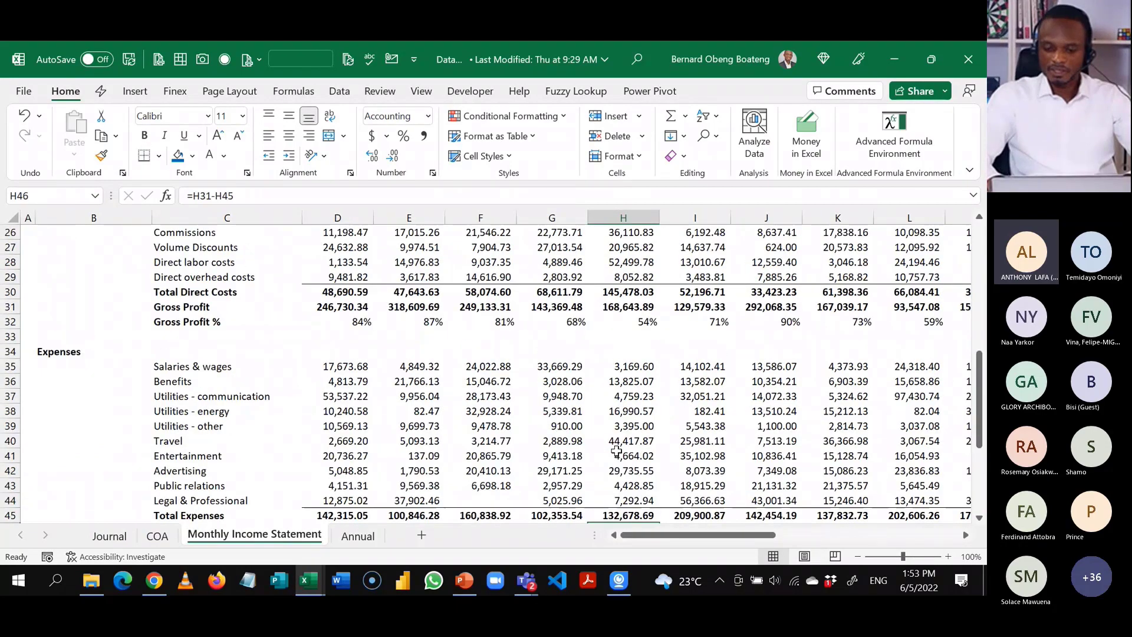
pyautogui.press('Down')
pyautogui.press('Down')
pyautogui.press('Down')
pyautogui.press('Down')
pyautogui.press('Down')
pyautogui.press('Down')
pyautogui.press('Down')
pyautogui.press('Down')
pyautogui.press('Down')
pyautogui.press('Down')
pyautogui.press('Down')
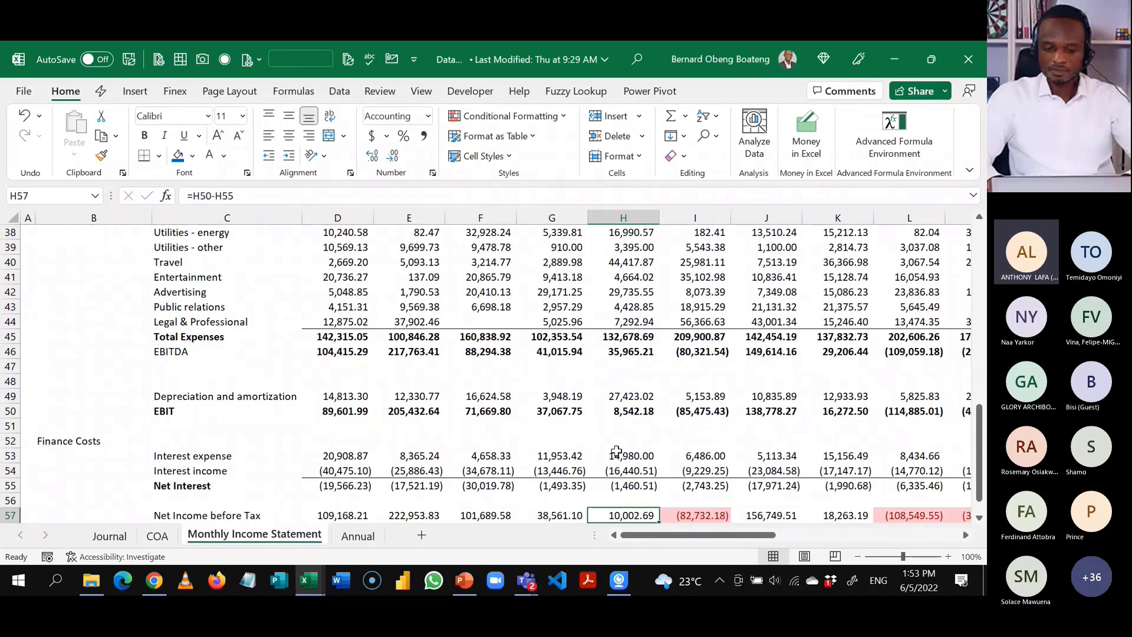
pyautogui.hotkey('ctrl', 'Right')
pyautogui.press('Down')
pyautogui.press('Down')
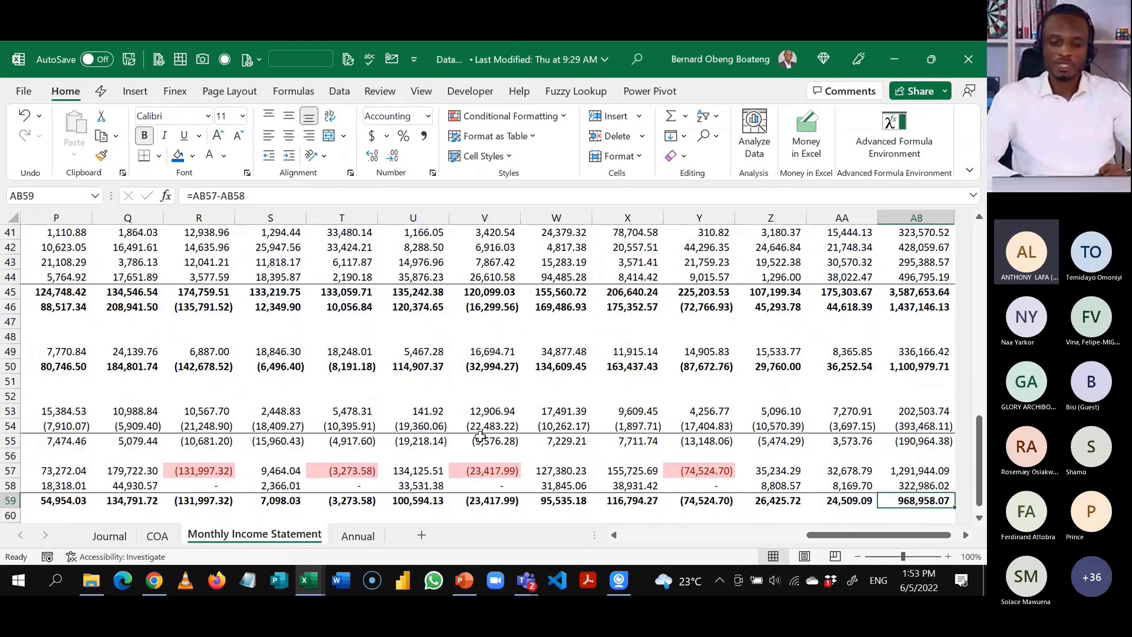
pyautogui.click(440, 430)
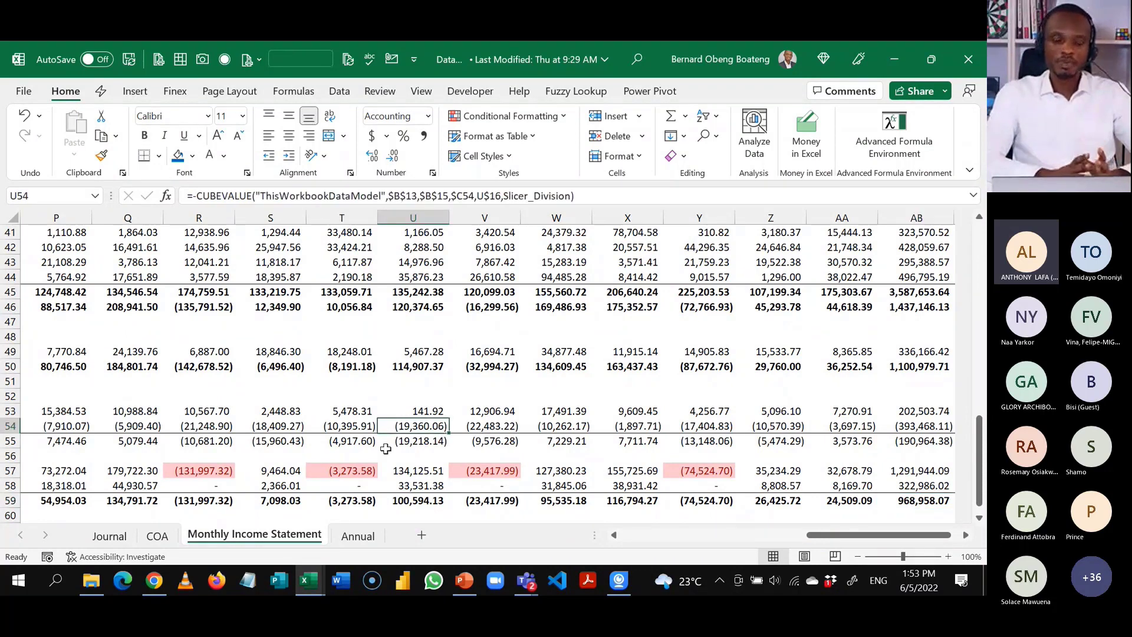
# Look through the dated transactions in the Journal sheet's source table.
pyautogui.click(131, 533)
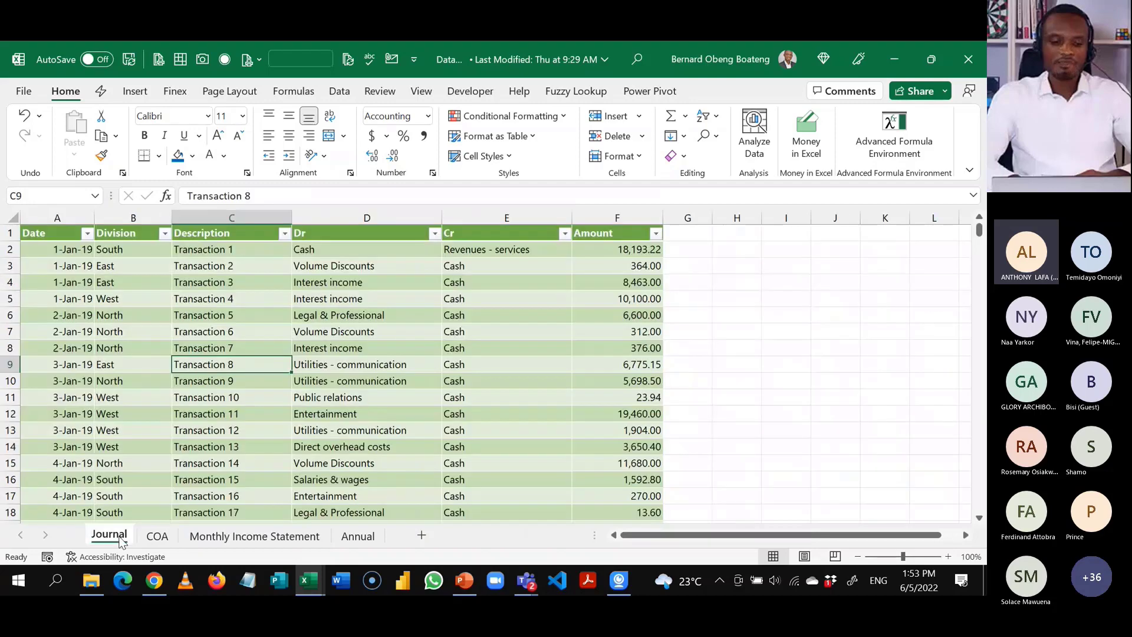
pyautogui.click(129, 448)
pyautogui.press('Left')
pyautogui.press('Down')
pyautogui.press('Down')
pyautogui.press('Down')
pyautogui.press('Down')
pyautogui.press('Down')
pyautogui.press('Down')
pyautogui.press('Down')
pyautogui.press('Down')
pyautogui.press('Down')
pyautogui.press('Down')
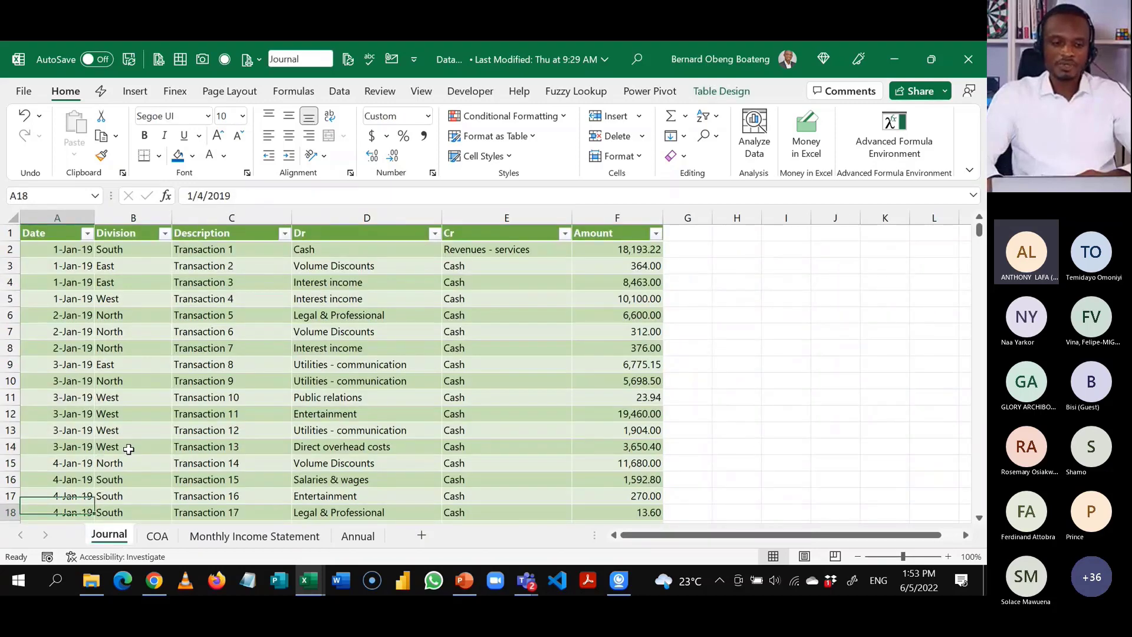
pyautogui.press('Down')
pyautogui.press('Down')
pyautogui.press('Down')
pyautogui.press('Down')
pyautogui.press('Down')
pyautogui.press('Down')
pyautogui.press('Down')
pyautogui.press('Down')
pyautogui.press('Down')
pyautogui.press('Down')
pyautogui.press('Down')
pyautogui.press('Down')
pyautogui.press('Down')
pyautogui.press('Down')
pyautogui.press('Down')
pyautogui.press('Down')
pyautogui.press('Down')
pyautogui.press('Down')
pyautogui.press('Down')
pyautogui.press('Down')
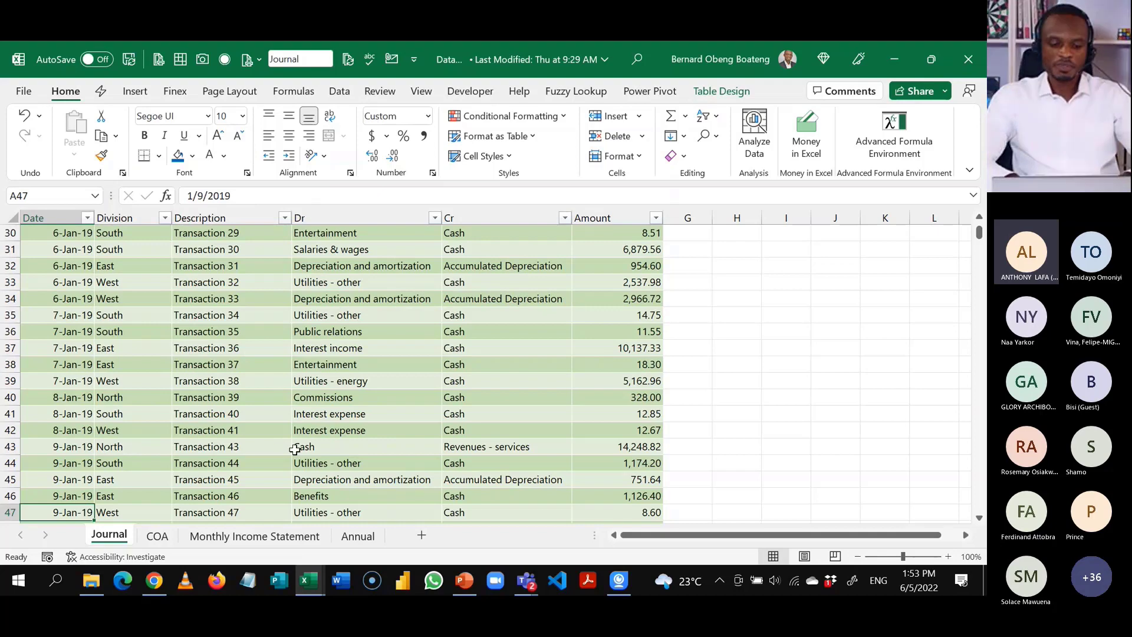
# Insert a column before Grand Total on the Annual sheet and enter 2021 as its heading in F16.
pyautogui.click(354, 538)
pyautogui.click(397, 339)
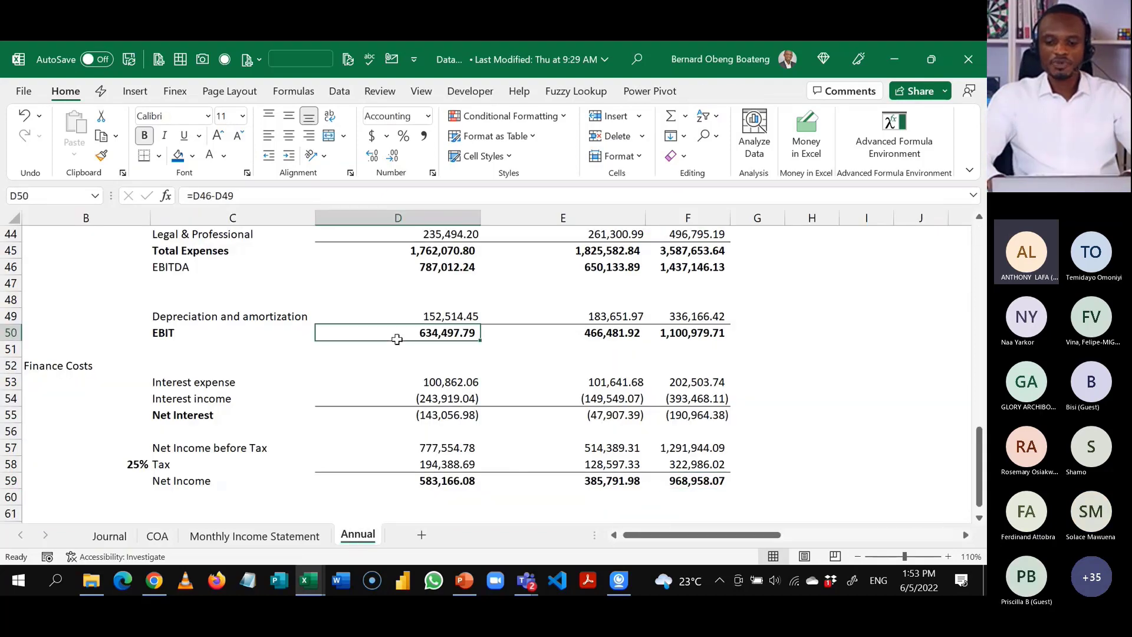
pyautogui.press('Up')
pyautogui.press('Up')
pyautogui.press('Up')
pyautogui.press('Up')
pyautogui.press('Up')
pyautogui.press('Up')
pyautogui.press('Up')
pyautogui.press('Up')
pyautogui.press('Up')
pyautogui.press('Up')
pyautogui.press('Up')
pyautogui.press('Up')
pyautogui.press('Up')
pyautogui.press('Up')
pyautogui.press('Up')
pyautogui.press('Up')
pyautogui.press('Up')
pyautogui.press('Up')
pyautogui.press('Up')
pyautogui.press('Up')
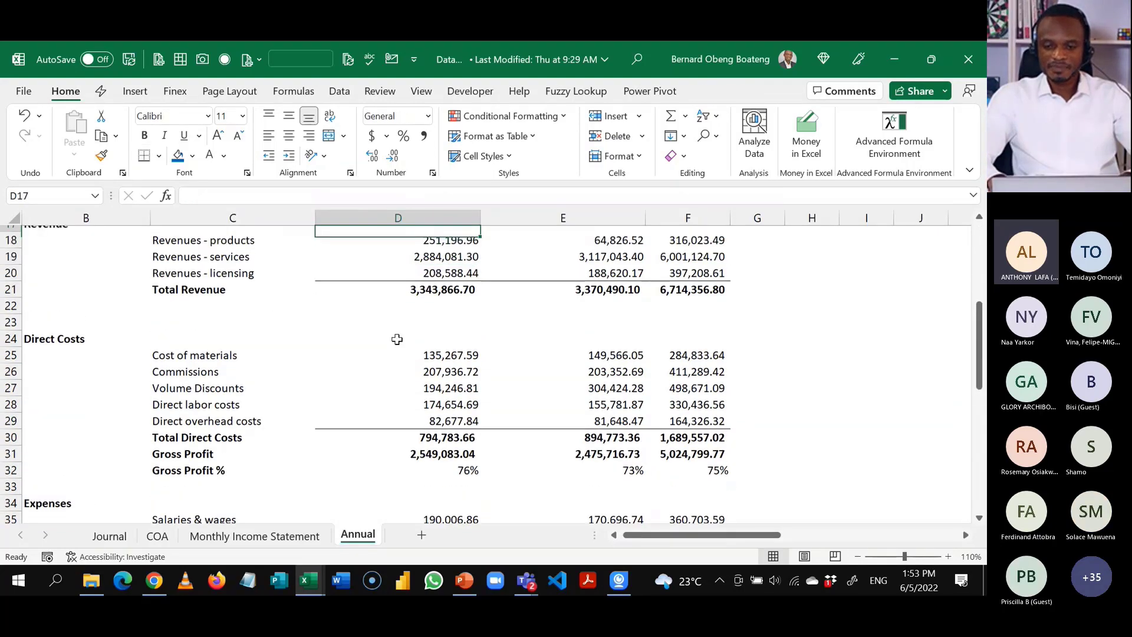
pyautogui.press('Up')
pyautogui.press('Up')
pyautogui.press('Up')
pyautogui.press('Up')
pyautogui.press('Up')
pyautogui.press('Up')
pyautogui.press('Up')
pyautogui.press('Up')
pyautogui.press('Up')
pyautogui.press('Up')
pyautogui.press('Right')
pyautogui.press('Right')
pyautogui.press('Down')
pyautogui.press('Down')
pyautogui.press('Down')
pyautogui.press('Down')
pyautogui.press('Down')
pyautogui.press('Down')
pyautogui.press('Down')
pyautogui.press('Down')
pyautogui.press('Down')
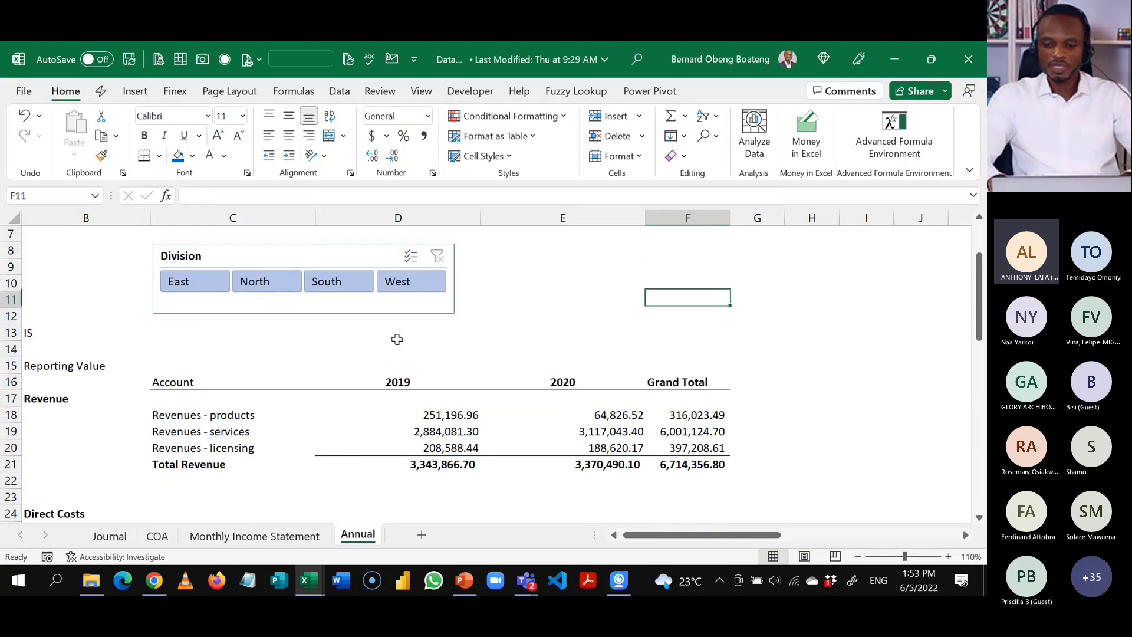
pyautogui.write('hic')
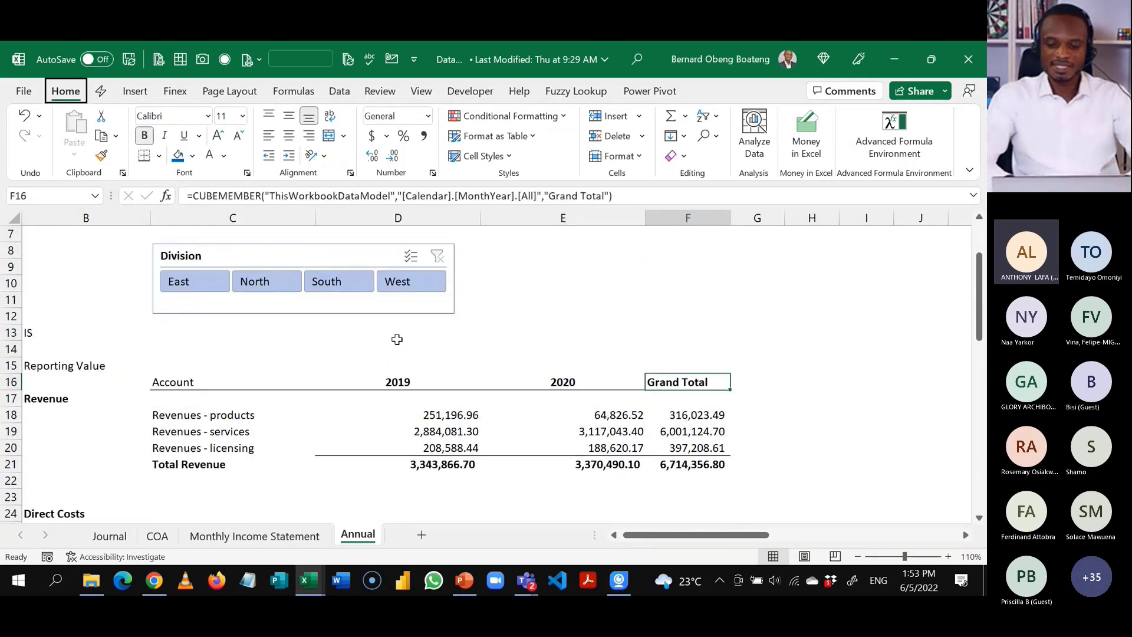
pyautogui.write('2021')
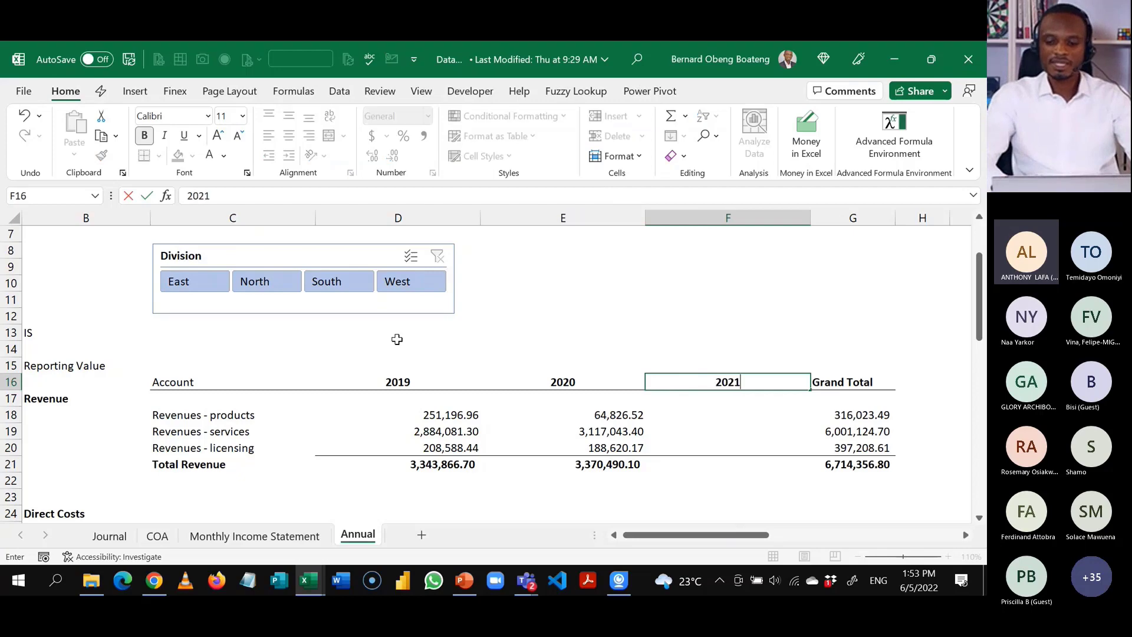
pyautogui.press('Down')
pyautogui.press('Down')
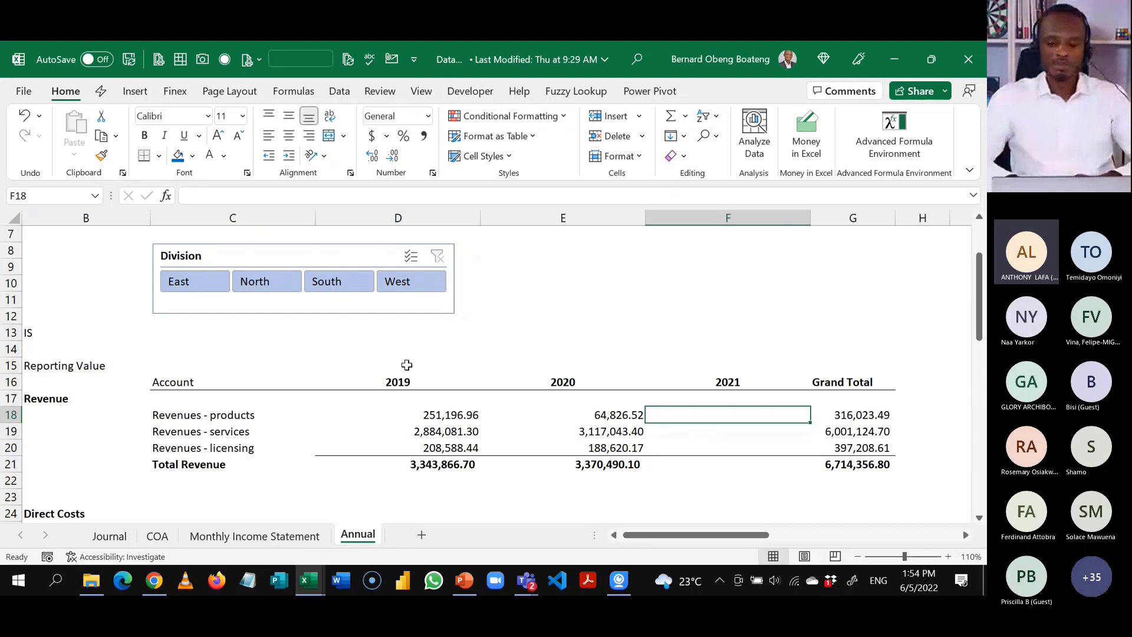
# Inspect the formulas behind the Revenues - licensing label and the 2019 Revenues - services amount.
pyautogui.click(226, 444)
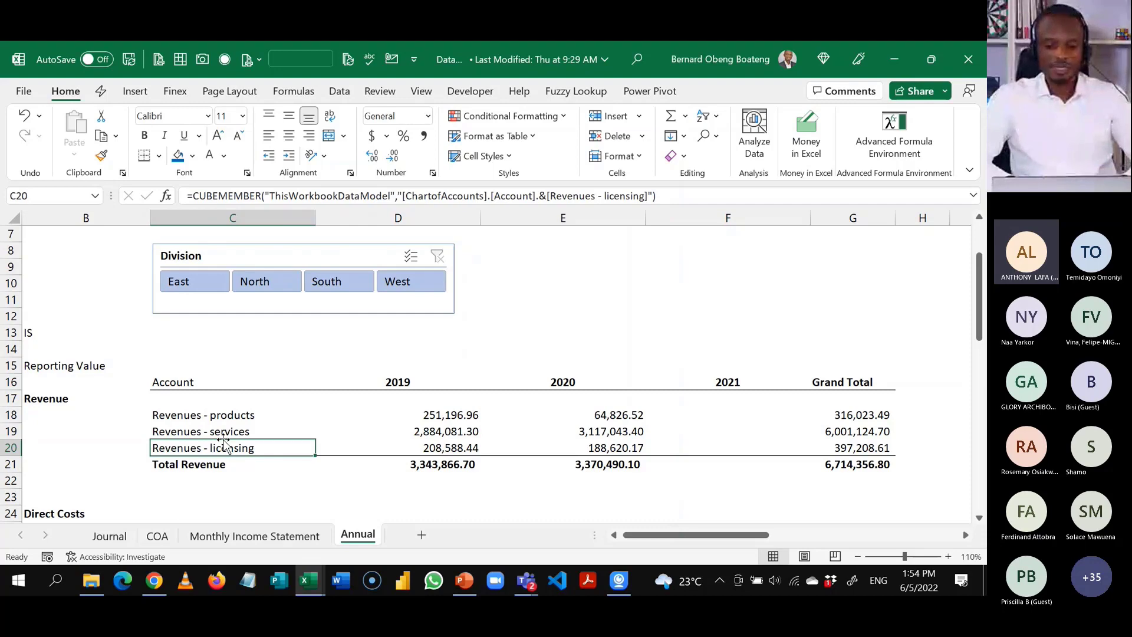
pyautogui.click(341, 436)
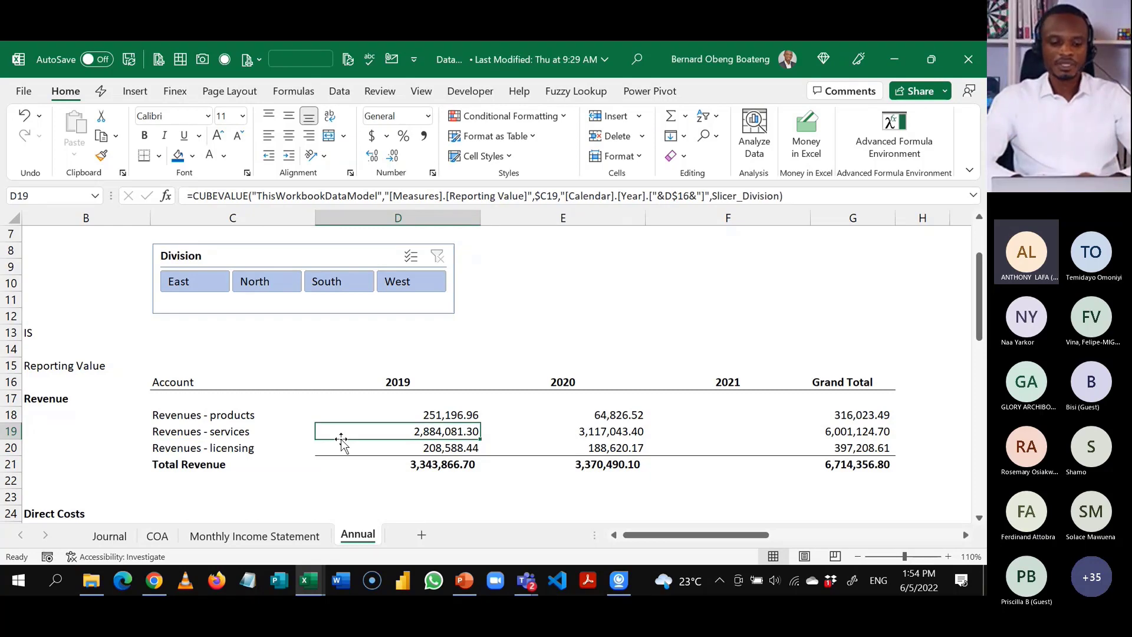
# Look over the Journal sheet's transaction table from its first row and the chart of accounts on the COA sheet.
pyautogui.click(125, 539)
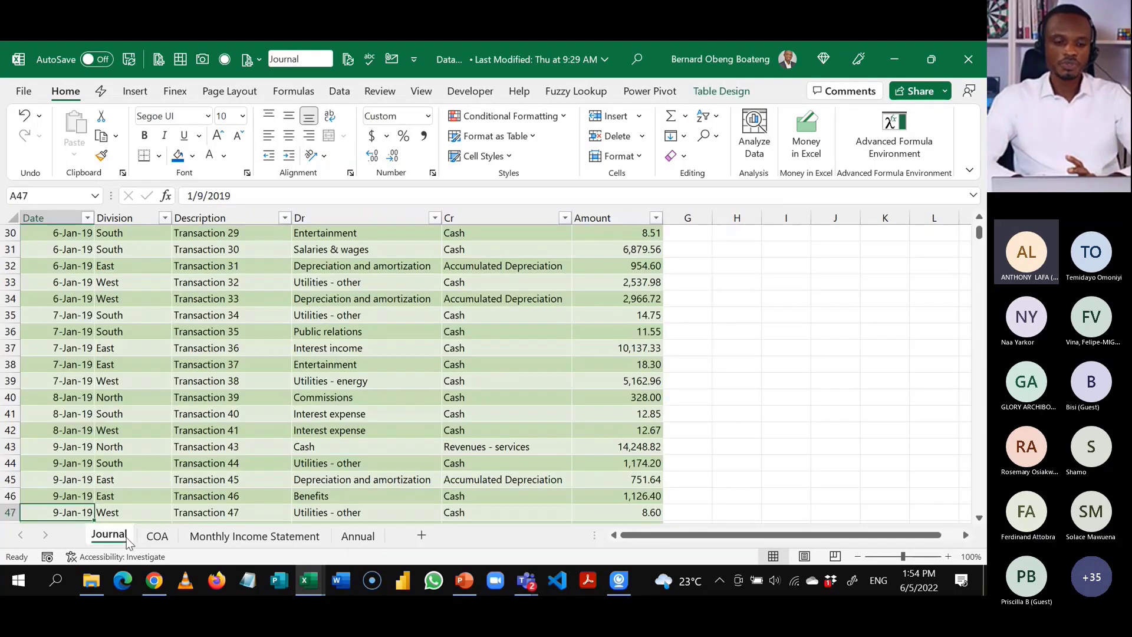
pyautogui.click(212, 360)
pyautogui.hotkey('ctrl', 'Left')
pyautogui.hotkey('ctrl', 'Up')
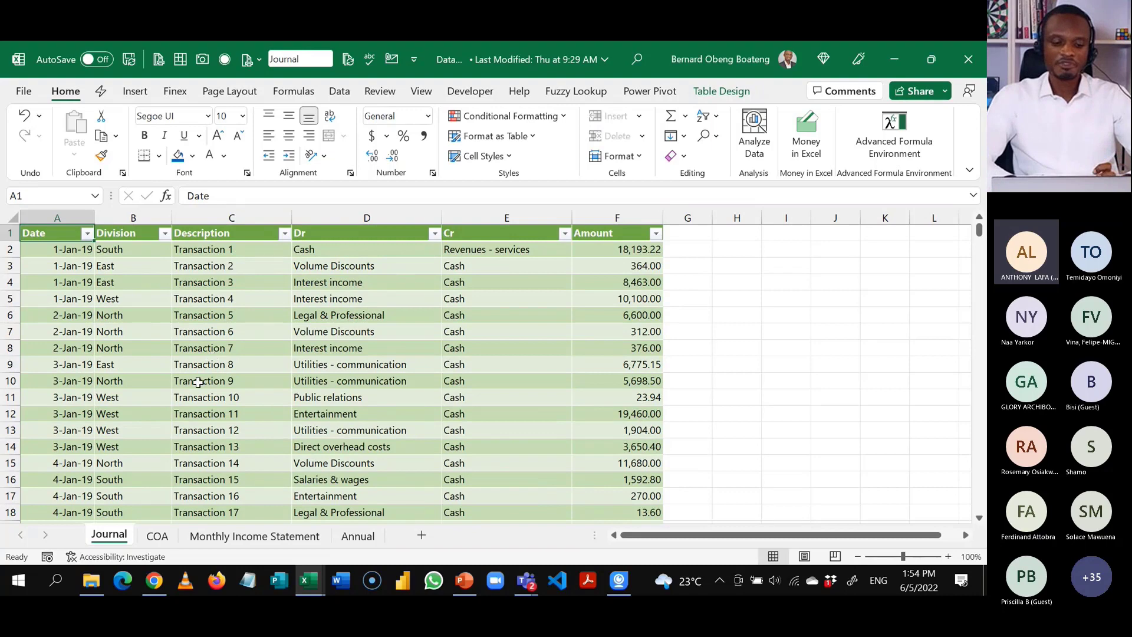
pyautogui.click(157, 536)
pyautogui.click(219, 401)
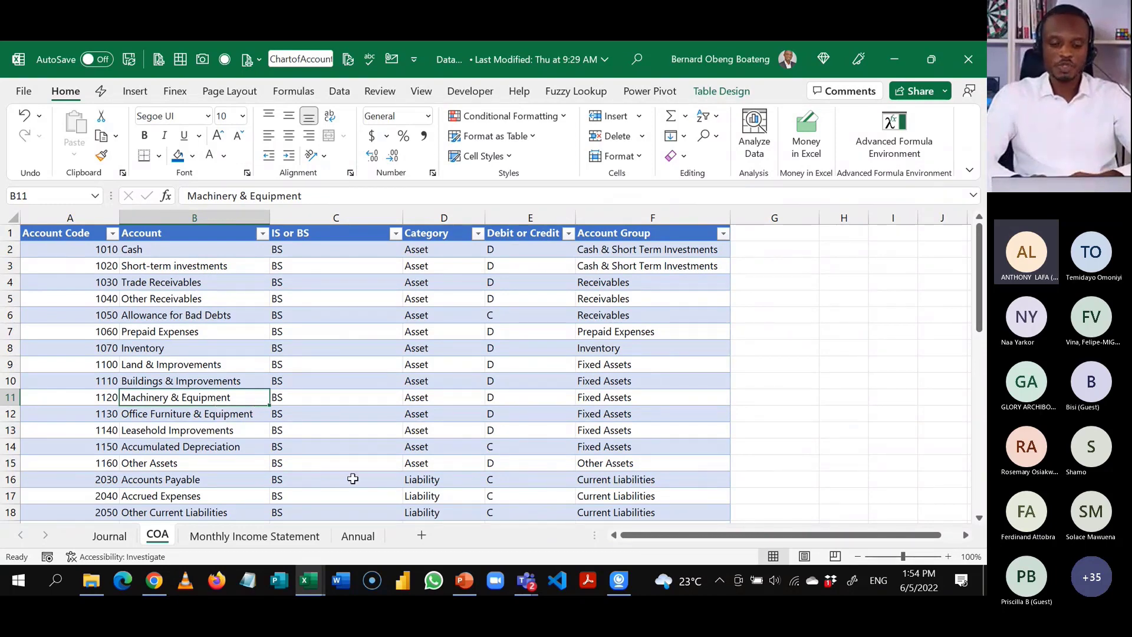
# Switch to the other Data Modeling Accounting workbook and view its Annual Income Statement 2019 - 2020.
pyautogui.click(349, 537)
pyautogui.moveTo(308, 583)
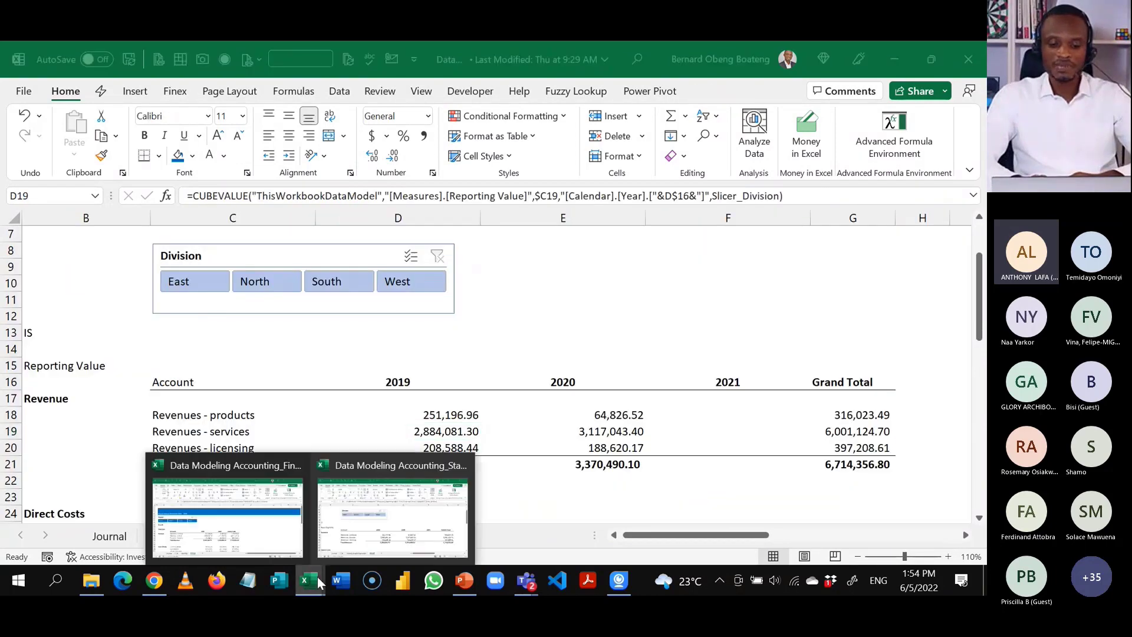
pyautogui.moveTo(289, 553)
pyautogui.click(303, 420)
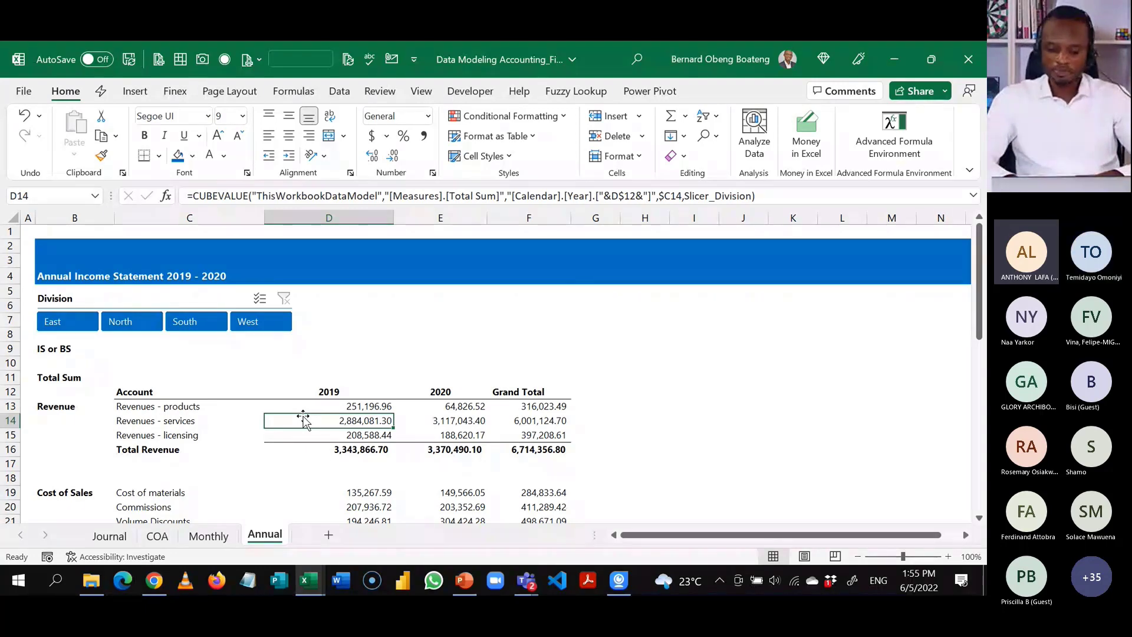
pyautogui.click(376, 463)
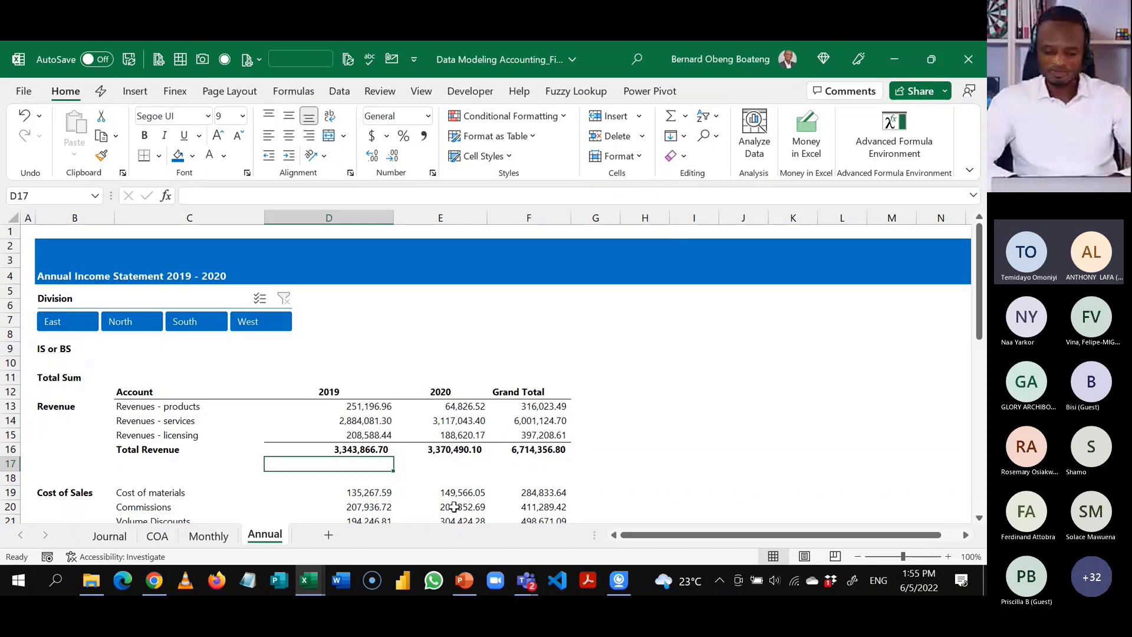
# Switch to Microsoft Teams and look at the Financial Modeling Office Hour meeting window.
pyautogui.click(526, 581)
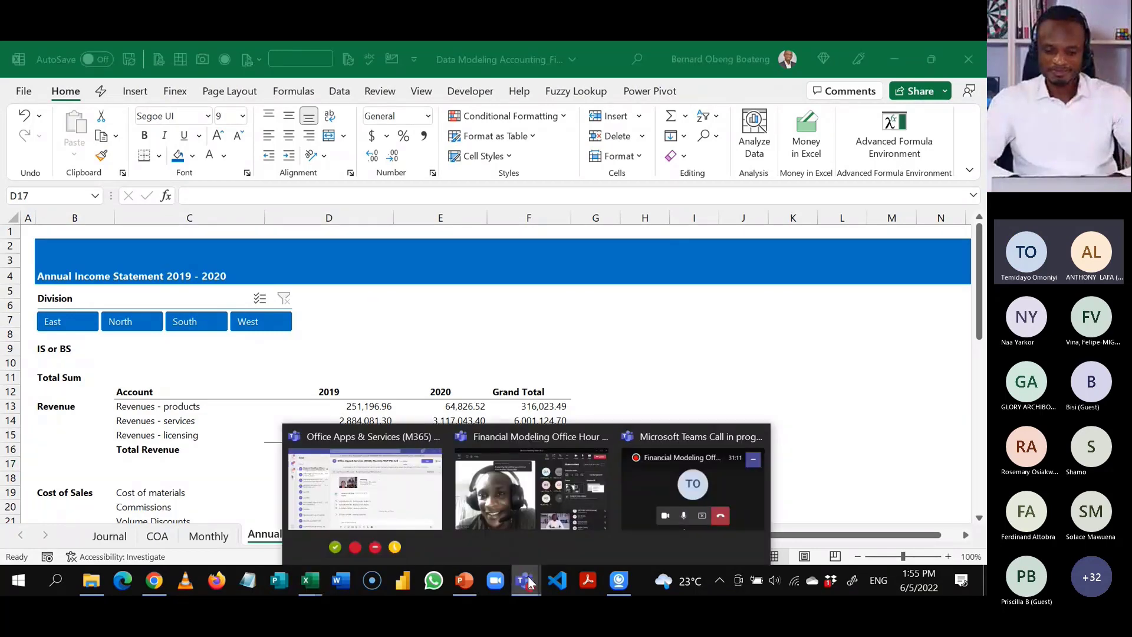
pyautogui.moveTo(533, 519)
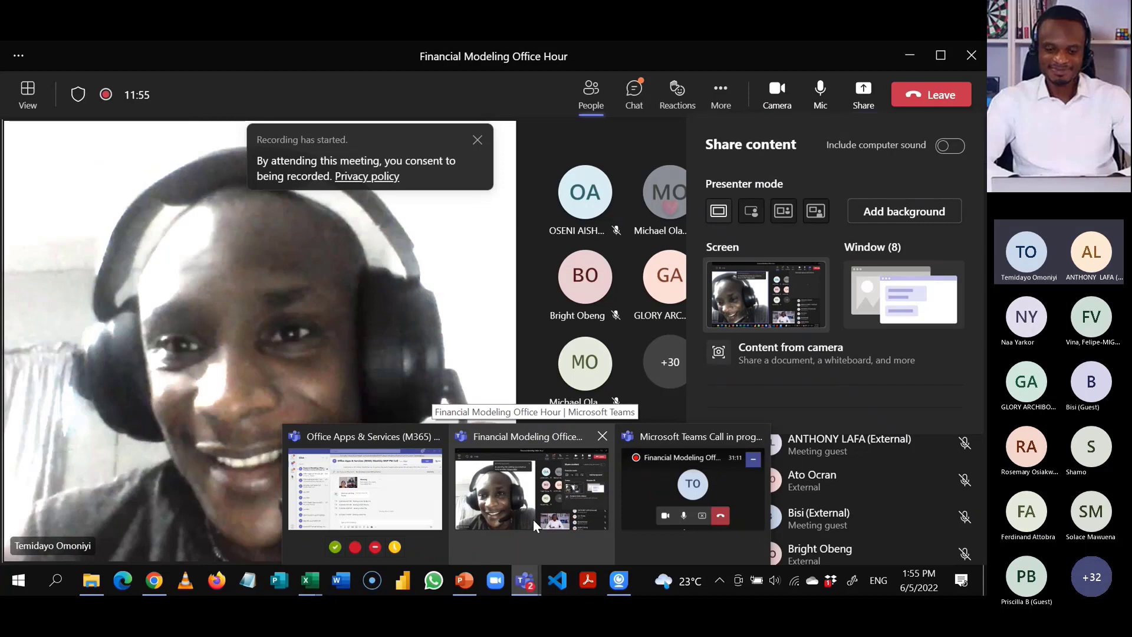
pyautogui.click(533, 519)
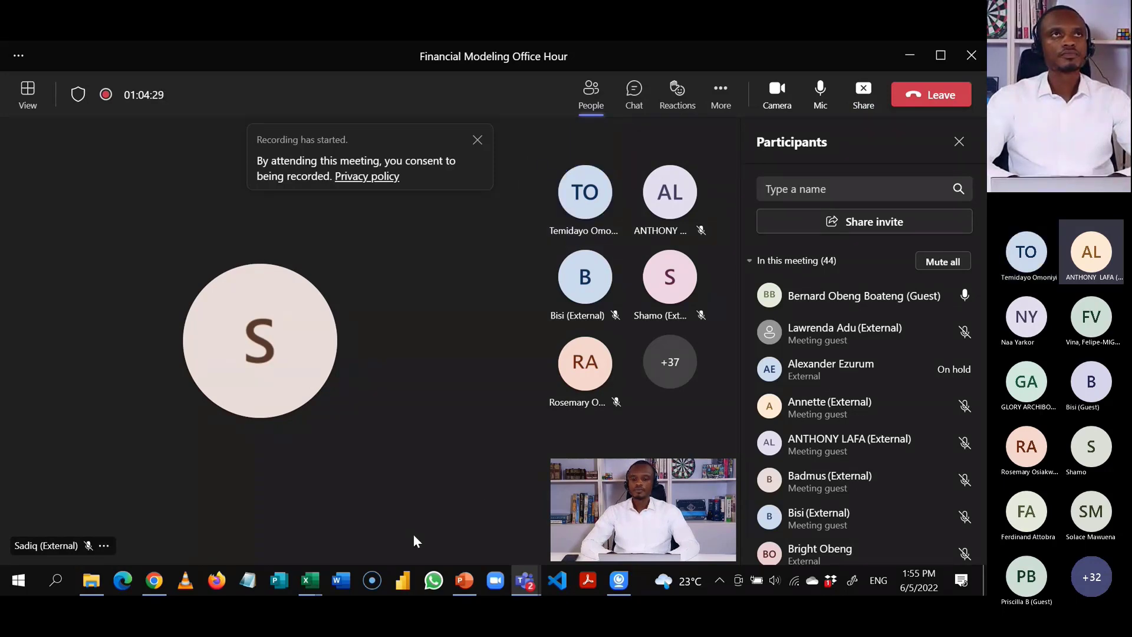
# Switch back to the Excel workbook with the 2021 column and inspect the Slicer_Division argument in the 2019 Revenues - products formula.
pyautogui.click(310, 581)
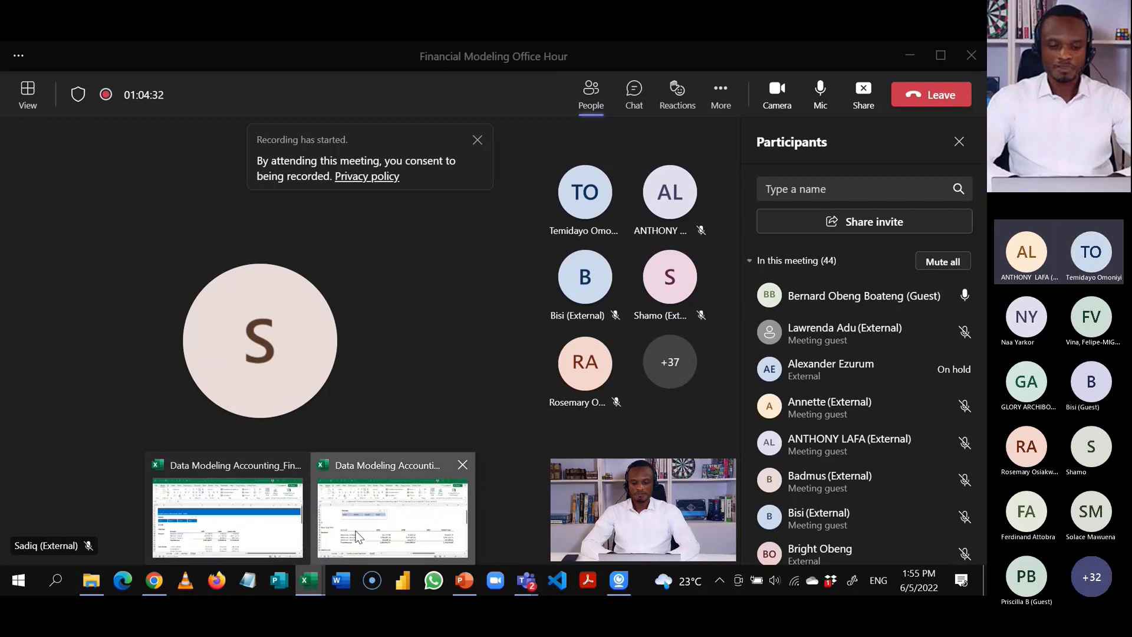
pyautogui.click(357, 536)
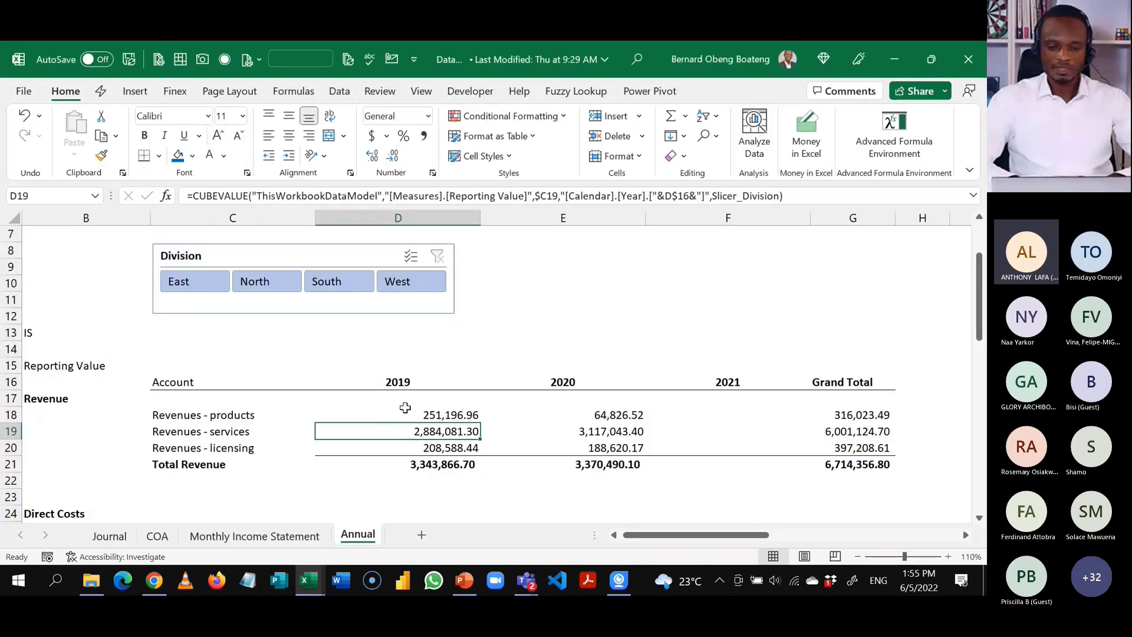
pyautogui.doubleClick(435, 414)
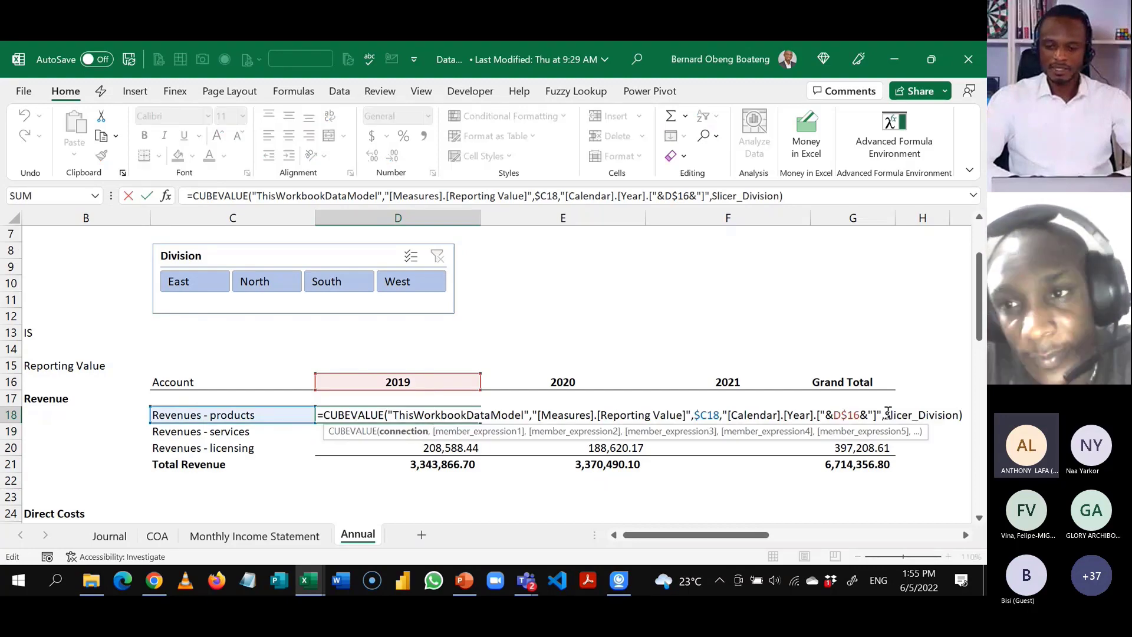
pyautogui.moveTo(885, 415); pyautogui.dragTo(960, 415)
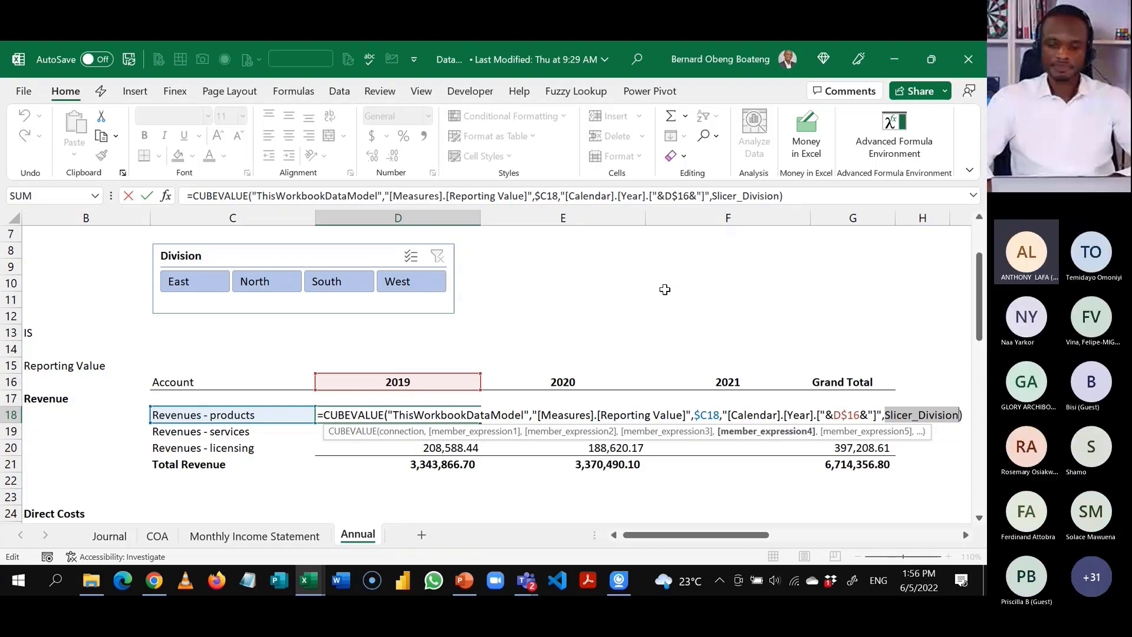
pyautogui.press('Return')
pyautogui.press('Up')
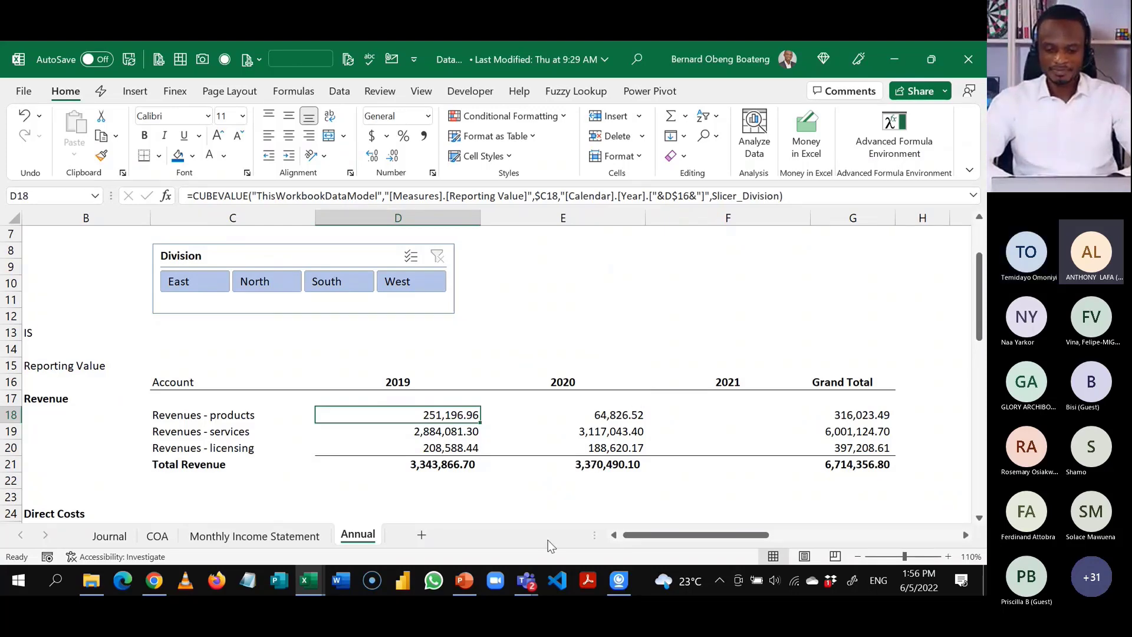
# Look in on the Teams meeting and return to Excel to inspect the 2019 Total Revenue formula on the Annual sheet.
pyautogui.click(526, 582)
pyautogui.click(556, 511)
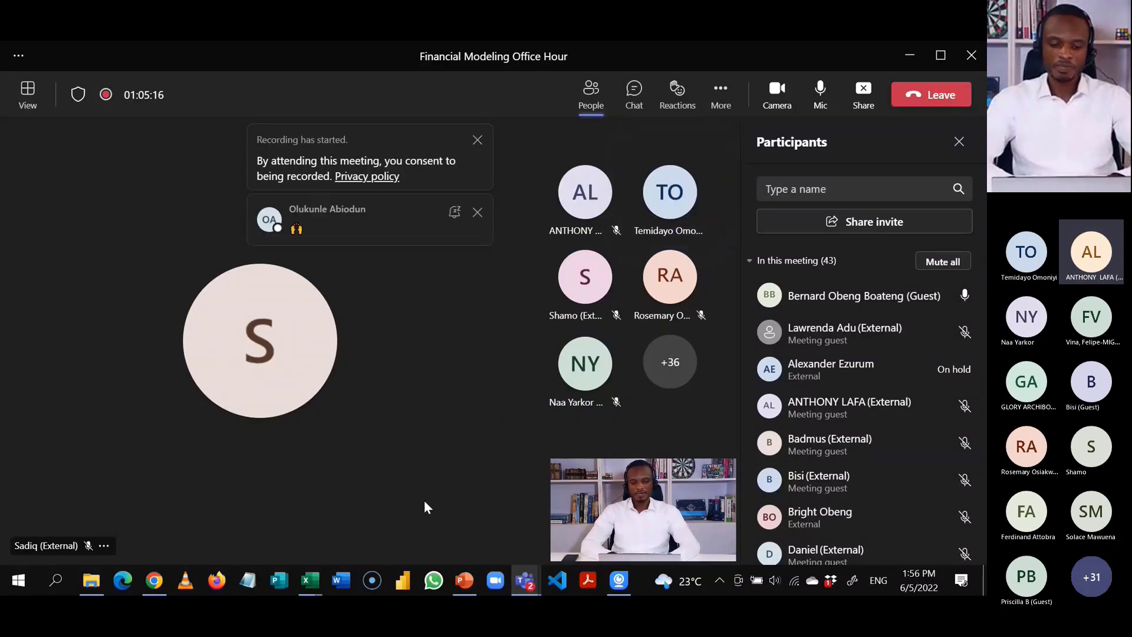
pyautogui.moveTo(314, 590)
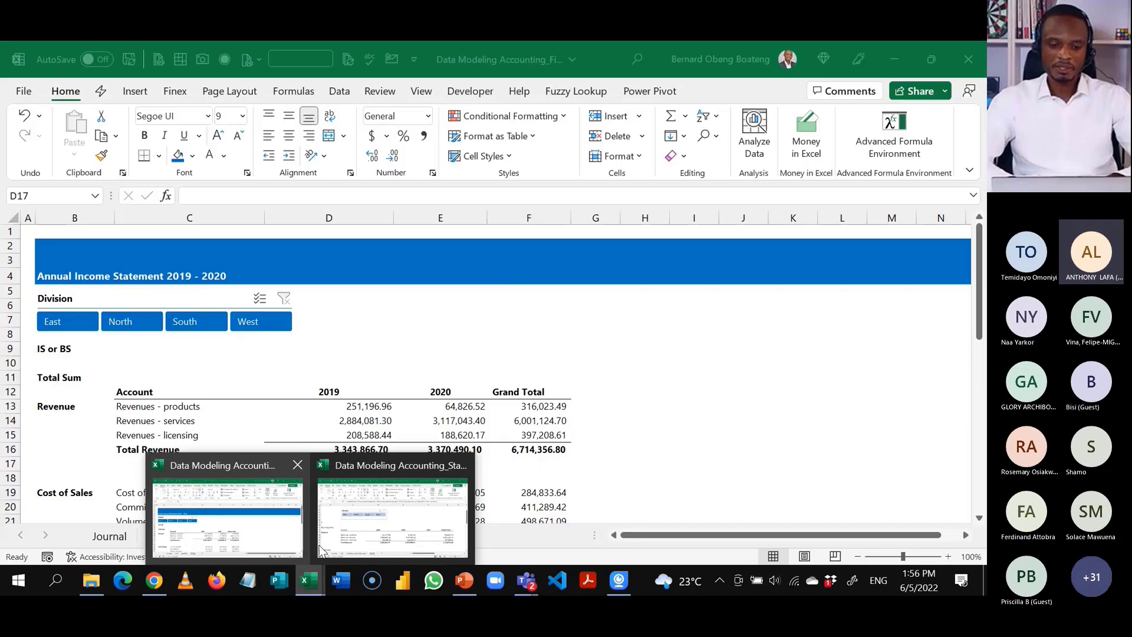
pyautogui.click(319, 549)
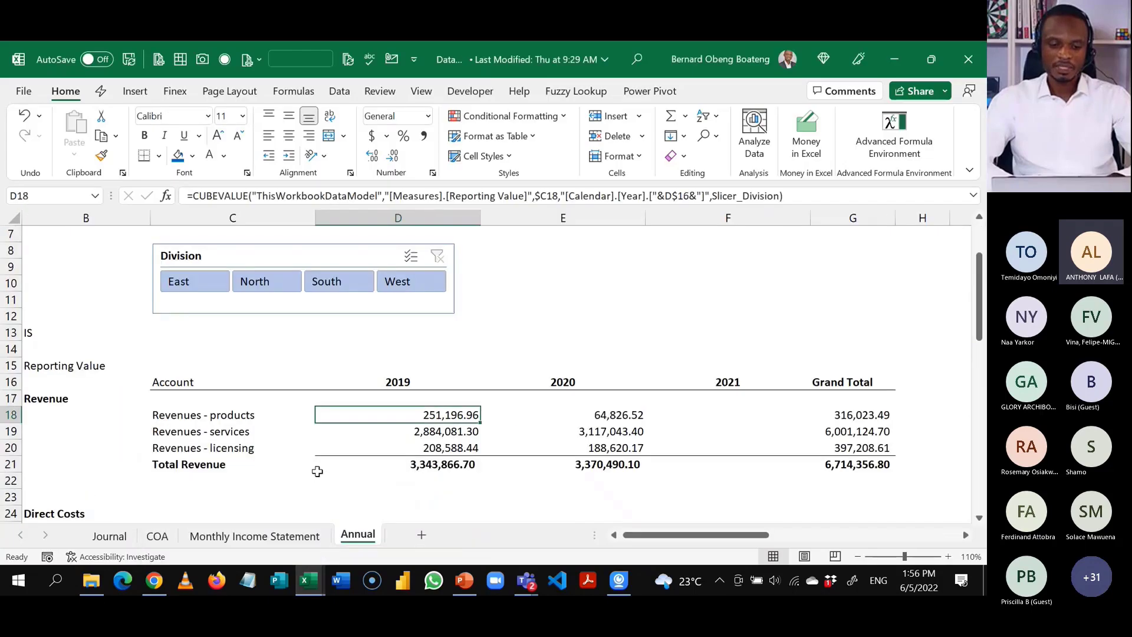
pyautogui.click(319, 466)
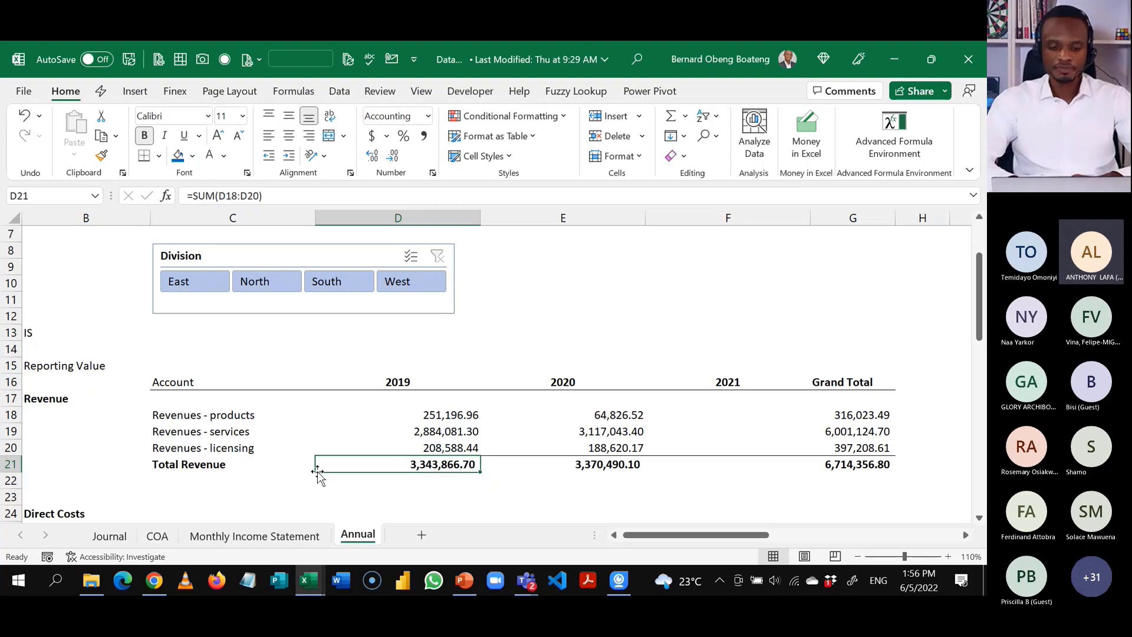
pyautogui.click(320, 483)
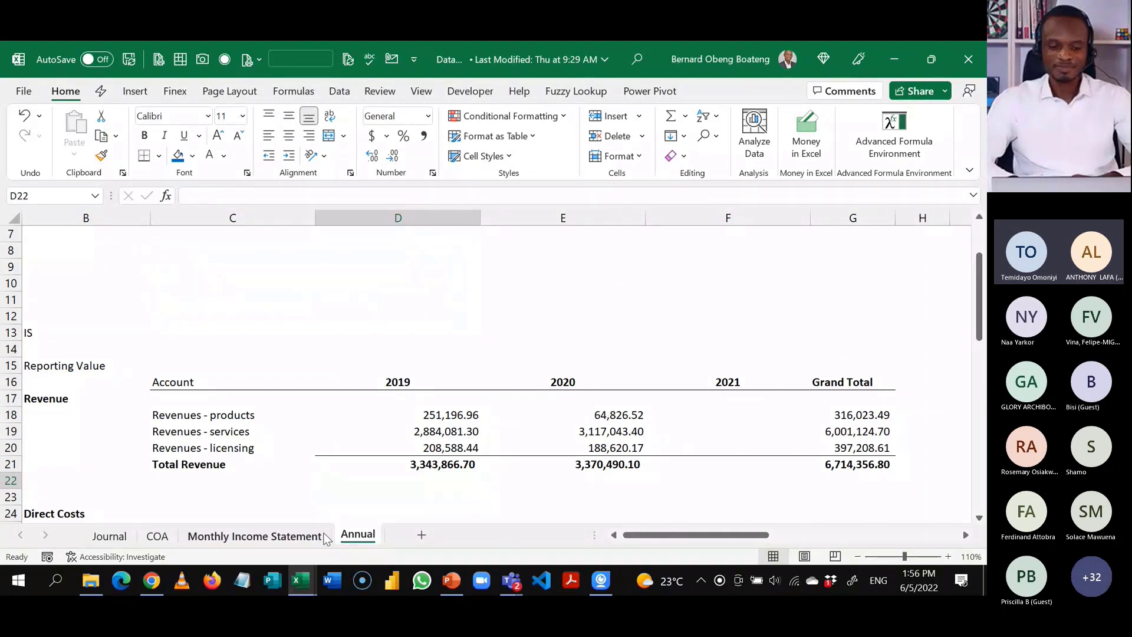
# Examine the month headings on the Monthly Income Statement from 2020 back to January 2019.
pyautogui.click(321, 537)
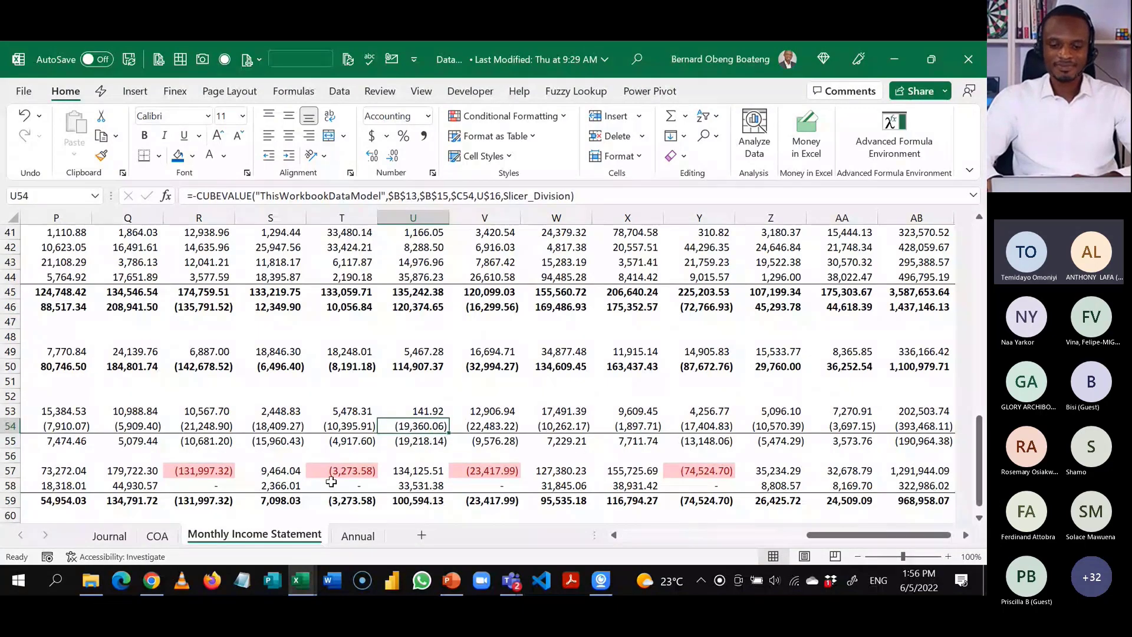
pyautogui.click(341, 411)
pyautogui.hotkey('ctrl', 'Up')
pyautogui.hotkey('ctrl', 'Up')
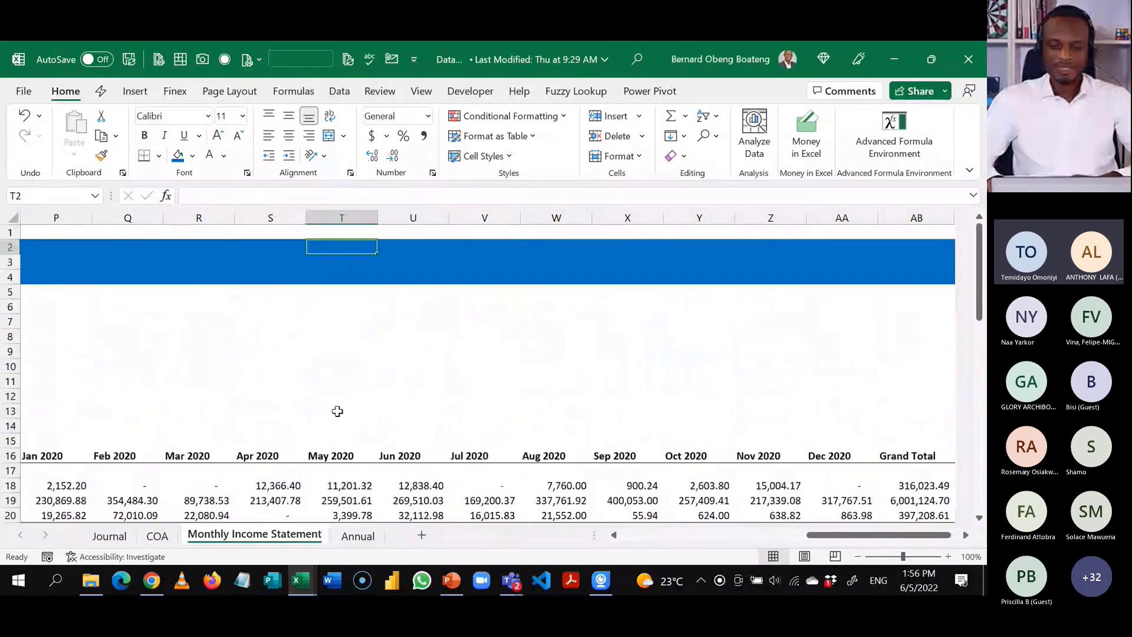
pyautogui.press('Down')
pyautogui.press('Down')
pyautogui.press('Down')
pyautogui.press('Down')
pyautogui.press('Down')
pyautogui.press('Down')
pyautogui.press('Down')
pyautogui.press('Down')
pyautogui.press('Down')
pyautogui.press('Down')
pyautogui.press('Down')
pyautogui.press('Down')
pyautogui.press('Down')
pyautogui.press('Down')
pyautogui.press('Down')
pyautogui.press('Left')
pyautogui.press('Left')
pyautogui.press('Left')
pyautogui.press('Up')
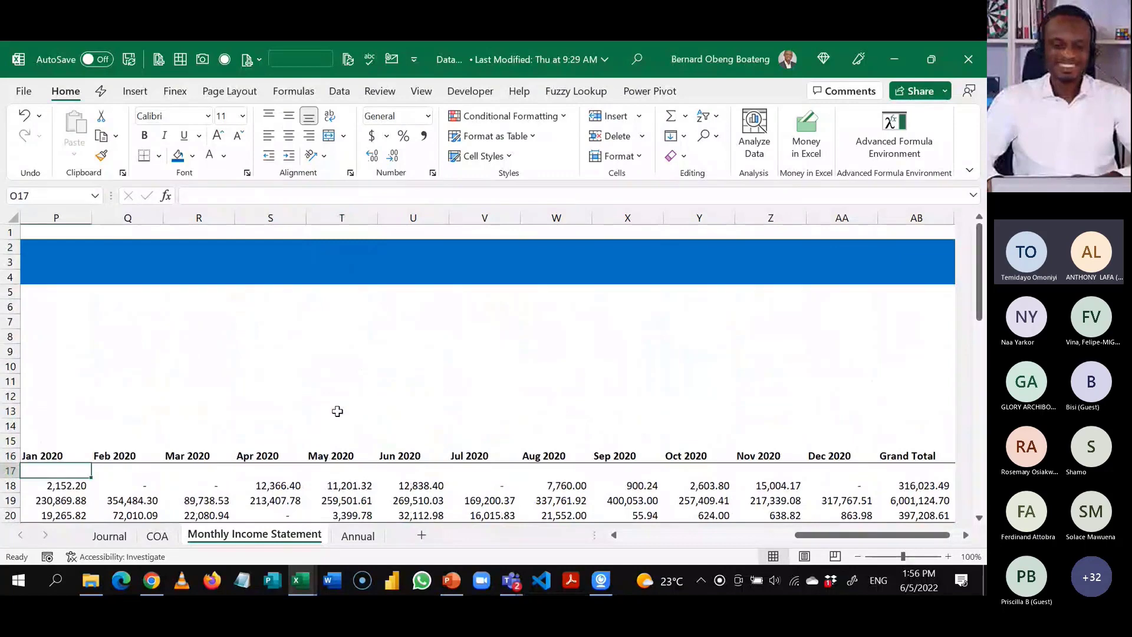
pyautogui.press('Left')
pyautogui.press('Left')
pyautogui.press('Left')
pyautogui.press('Left')
pyautogui.press('Left')
pyautogui.press('Left')
pyautogui.press('Left')
pyautogui.press('Left')
pyautogui.press('Left')
pyautogui.press('Left')
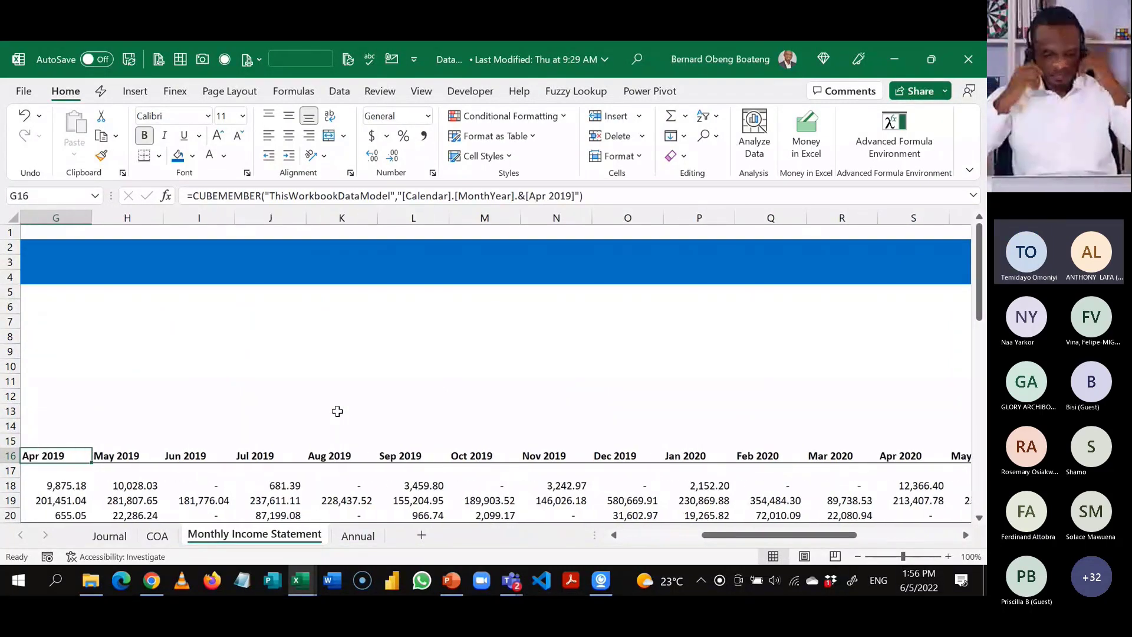
pyautogui.press('Left')
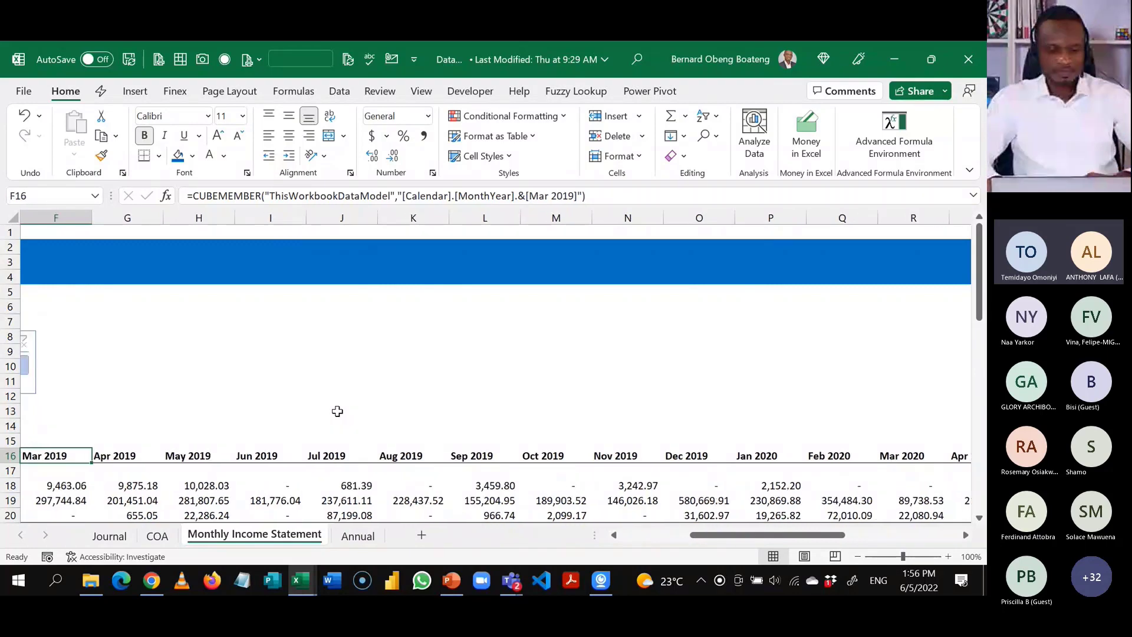
pyautogui.press('Left')
pyautogui.press('Left')
pyautogui.press('Left')
pyautogui.press('Left')
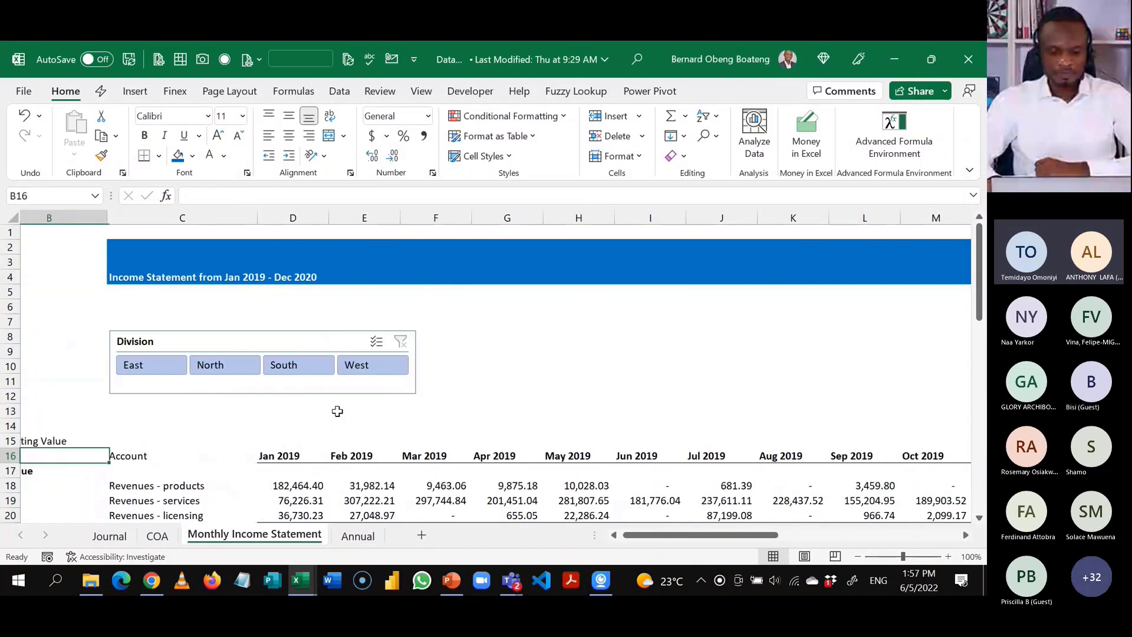
# Inspect the formulas behind the Jan 2019 revenue amounts, their total and the Jan 2019 heading.
pyautogui.press('Right')
pyautogui.press('Right')
pyautogui.press('Down')
pyautogui.press('Down')
pyautogui.press('Down')
pyautogui.press('Down')
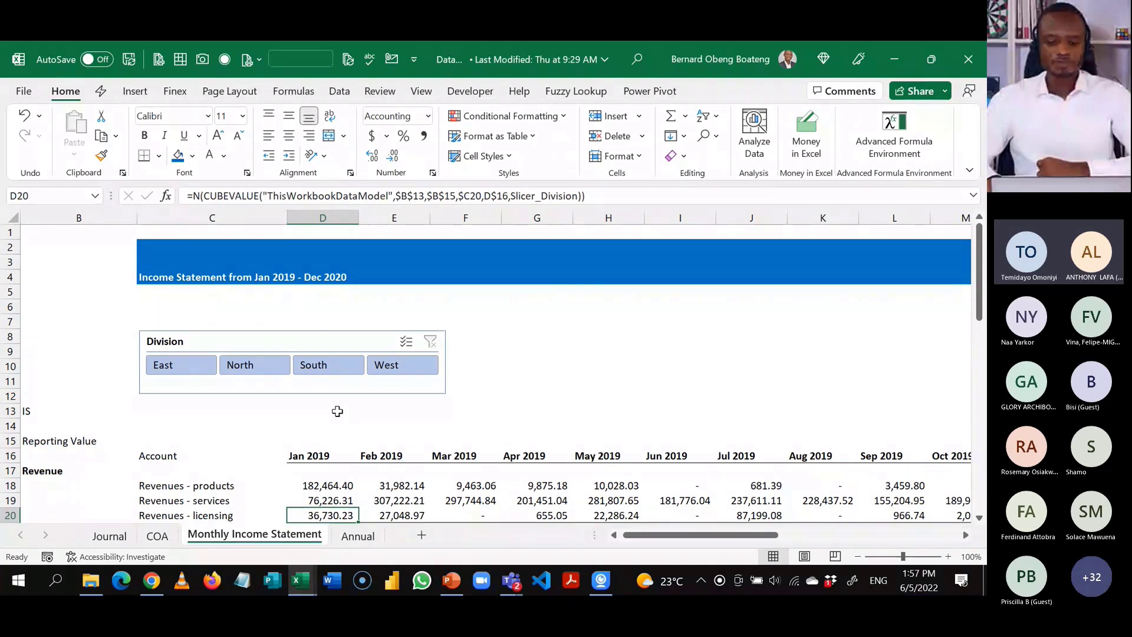
pyautogui.press('Down')
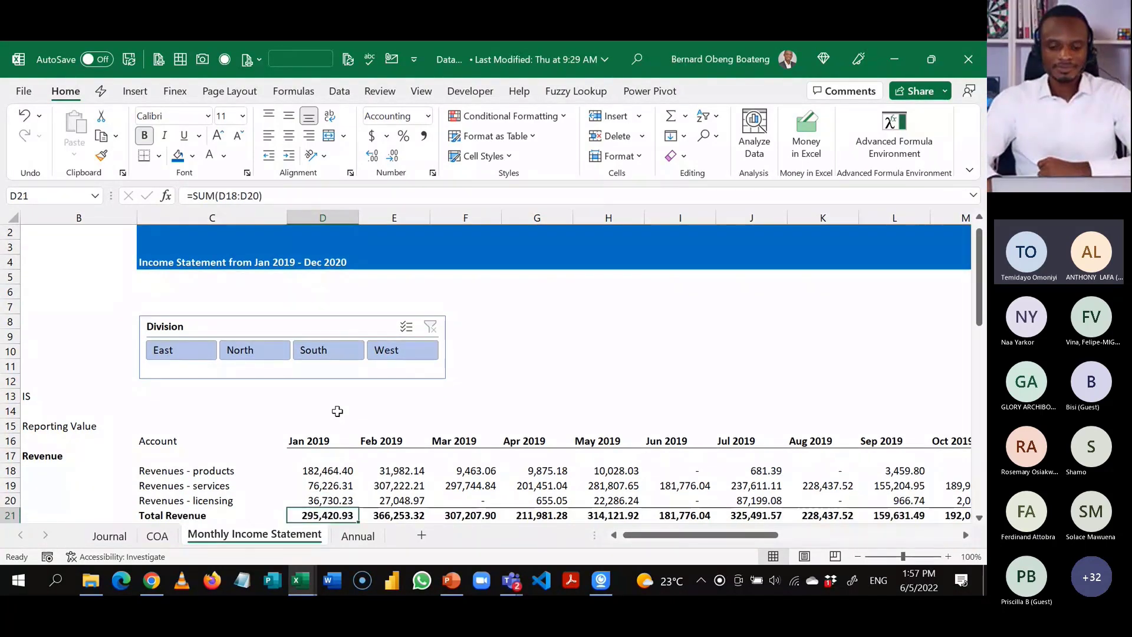
pyautogui.press('Down')
pyautogui.press('Down')
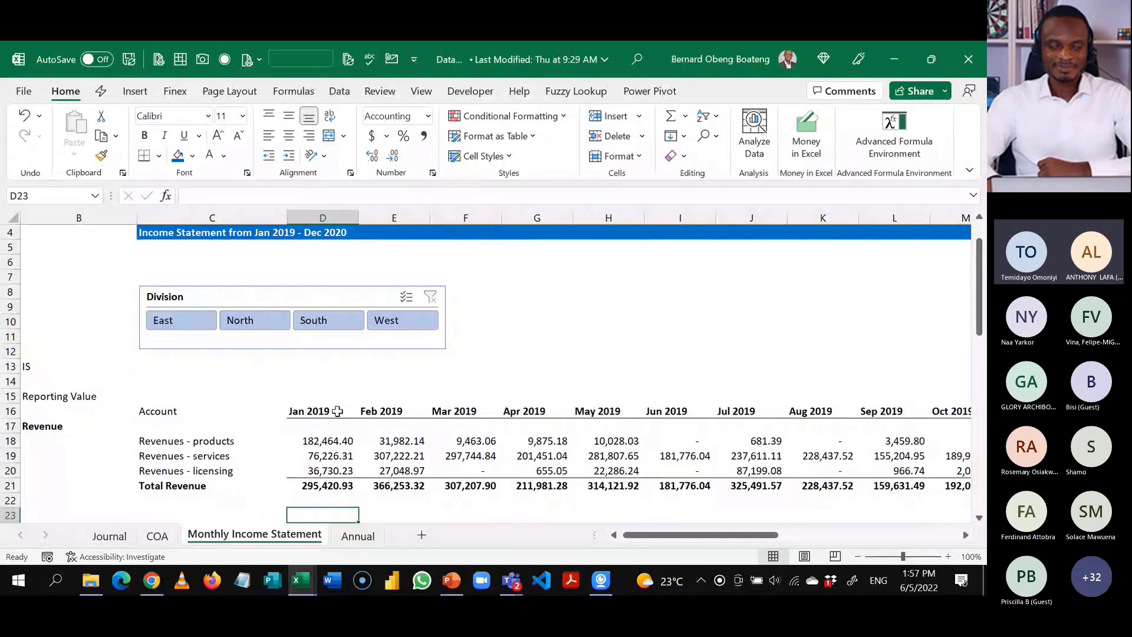
pyautogui.press('Up')
pyautogui.press('Up')
pyautogui.press('Up')
pyautogui.press('Up')
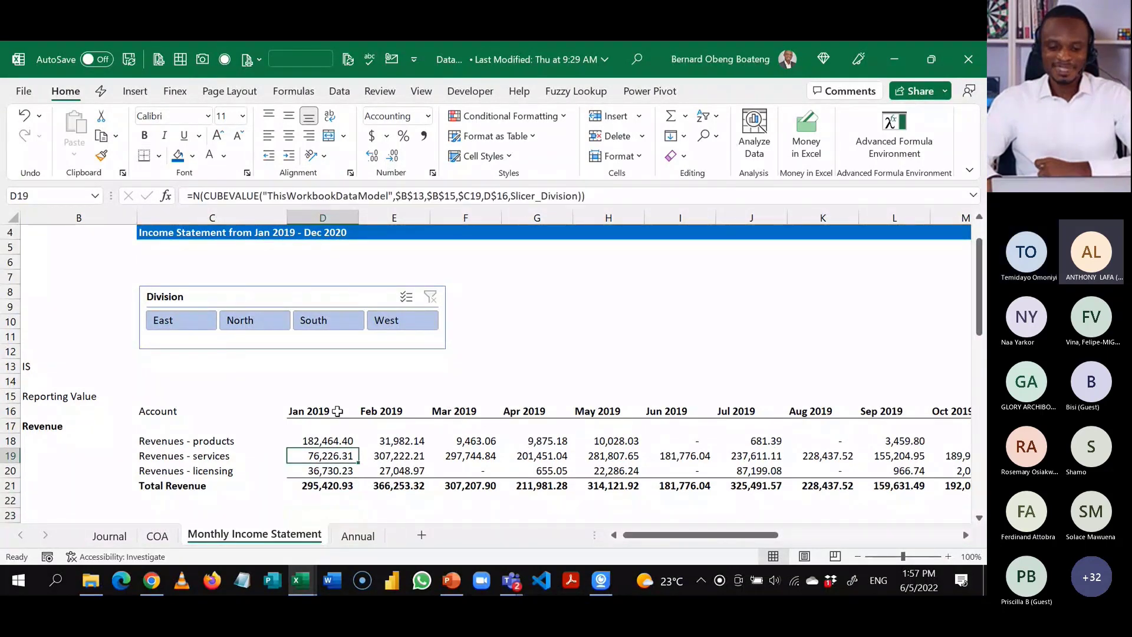
pyautogui.click(337, 411)
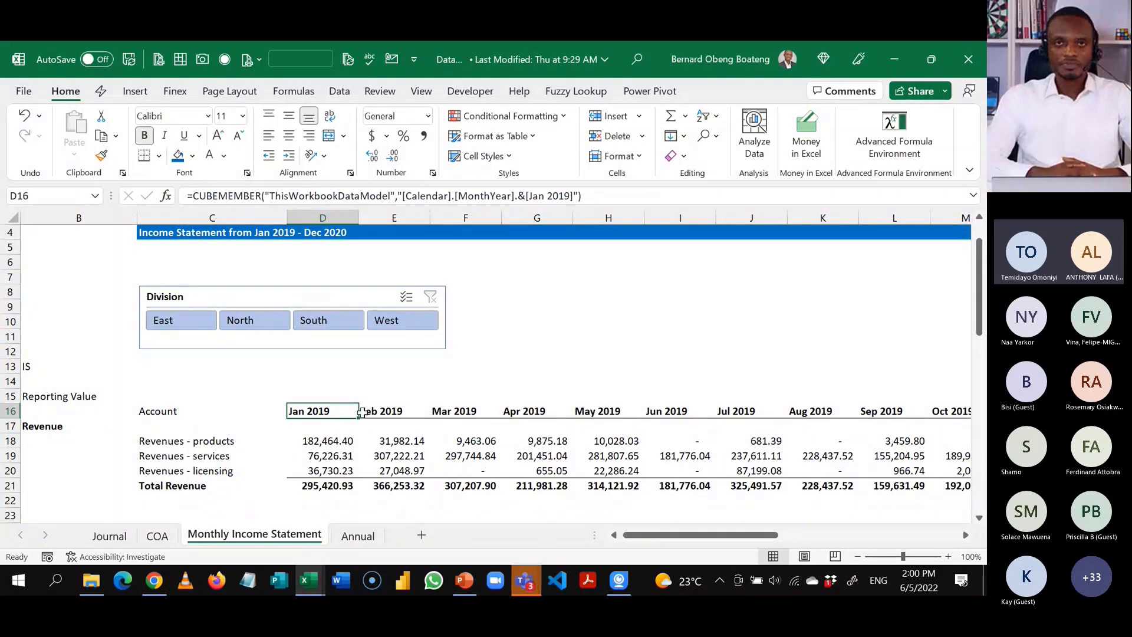
# Switch to the Financial Modeling Office Hour meeting in Microsoft Teams and open its chat.
pyautogui.click(525, 581)
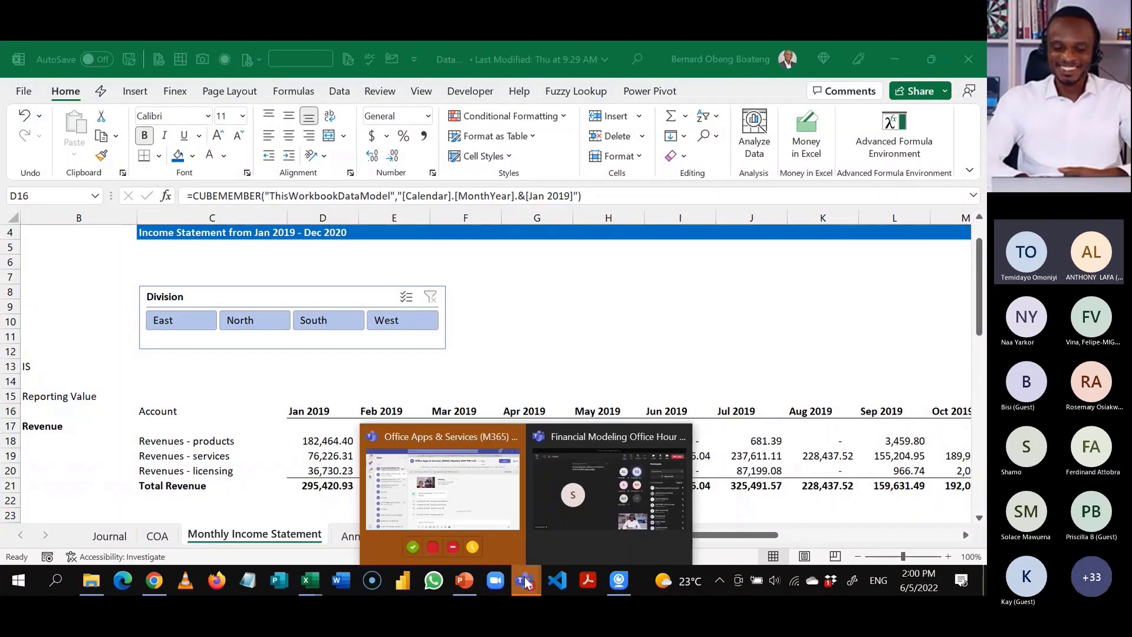
pyautogui.click(556, 514)
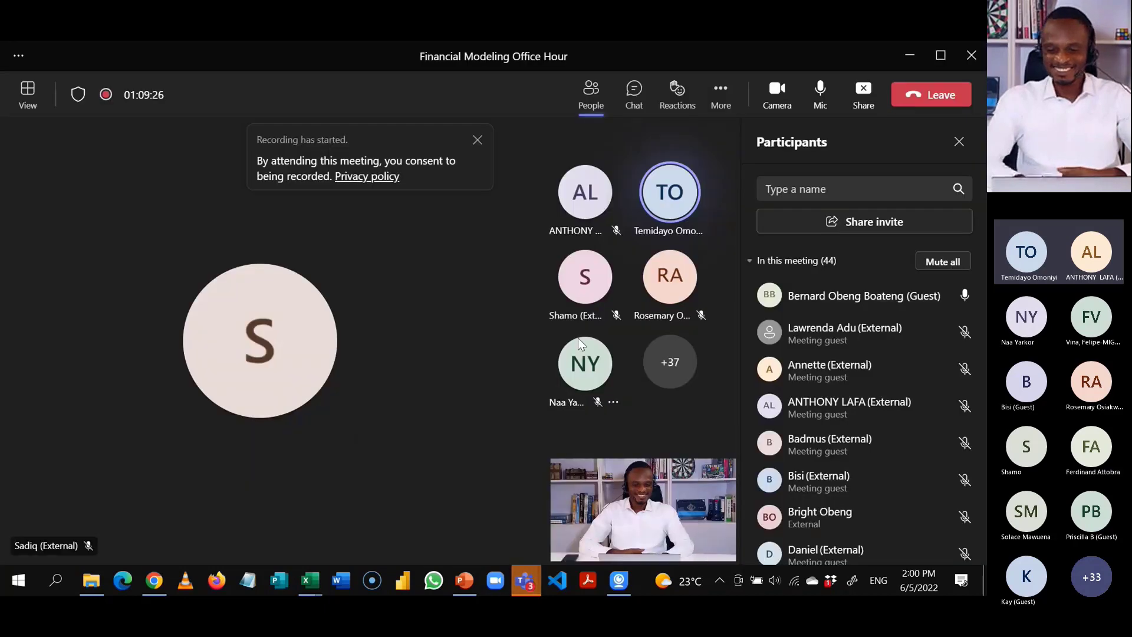
pyautogui.click(635, 112)
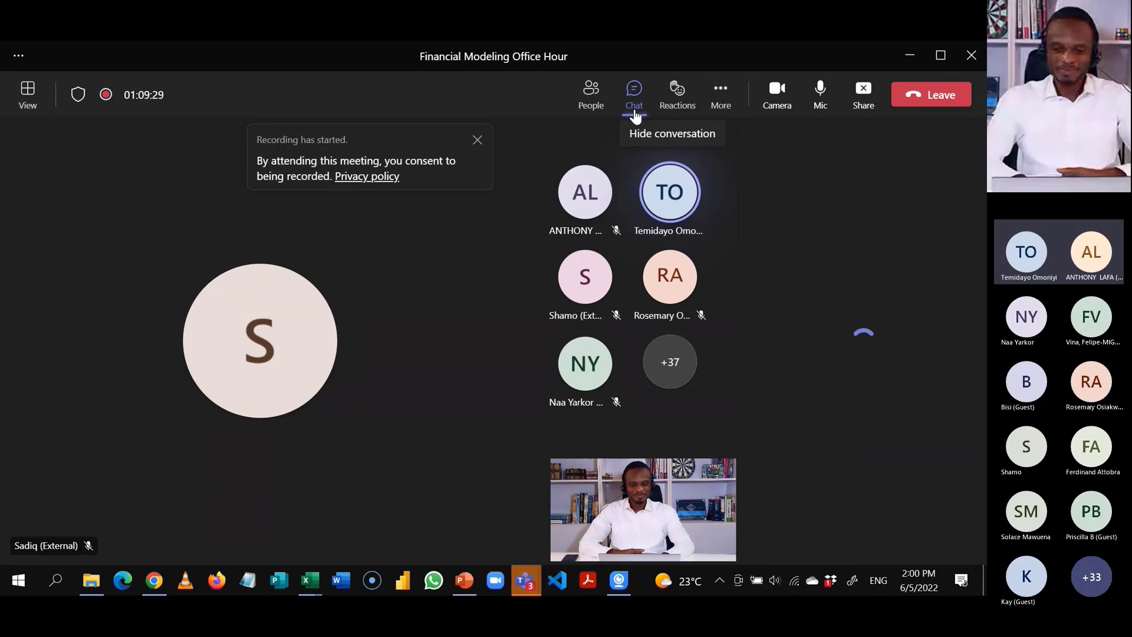